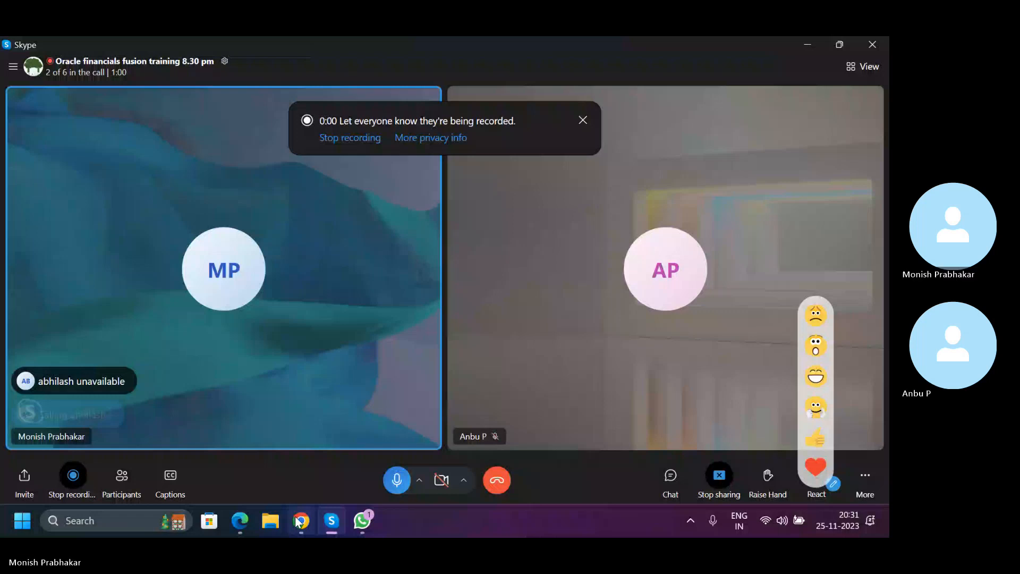
Switch to the Oracle Fusion browser window and open the Manage Banks task in the Cash Management area of the Financials setup.
left_click(301, 520)
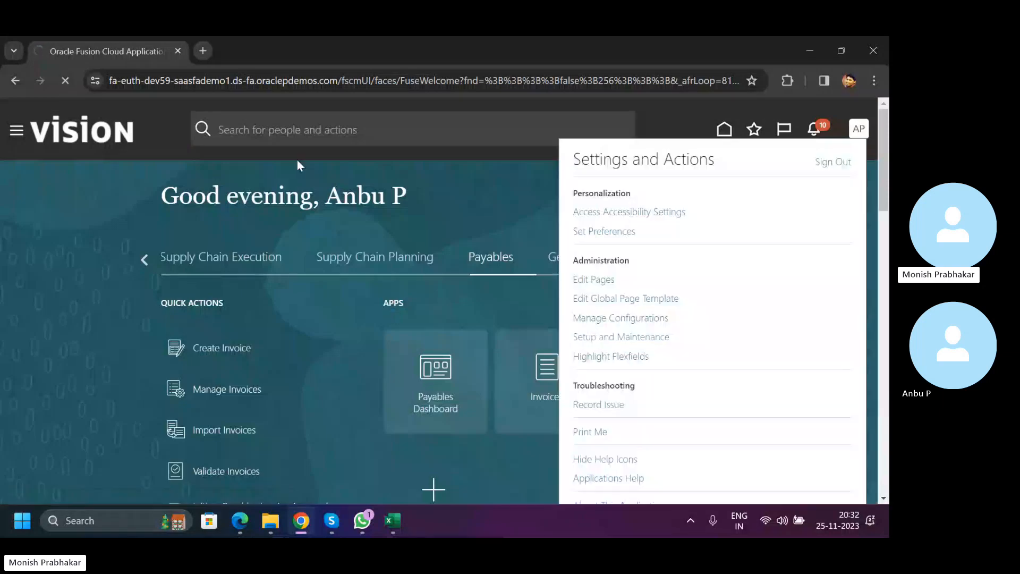
scroll(127, 410, "down", 3)
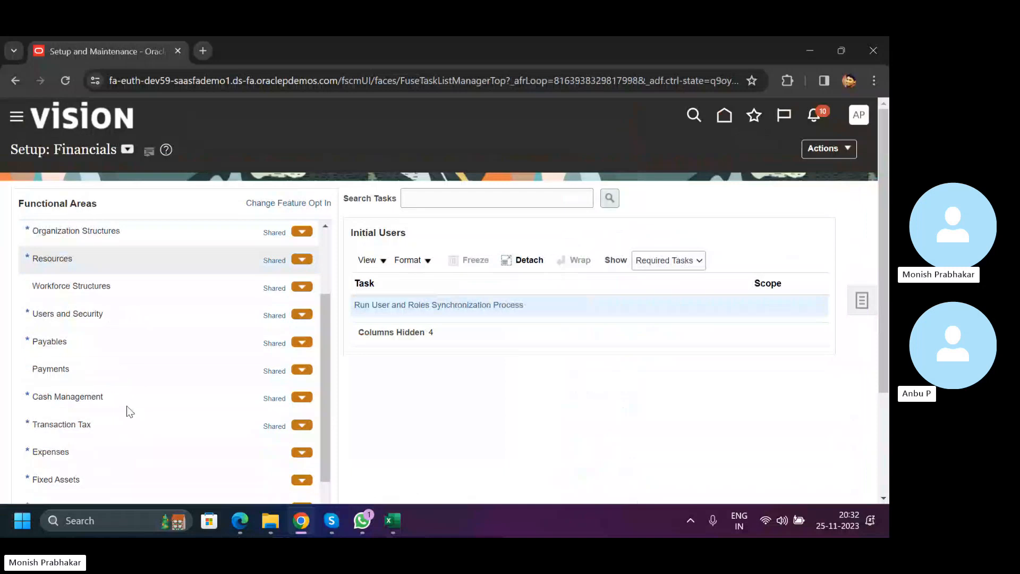
left_click(127, 410)
left_click(658, 260)
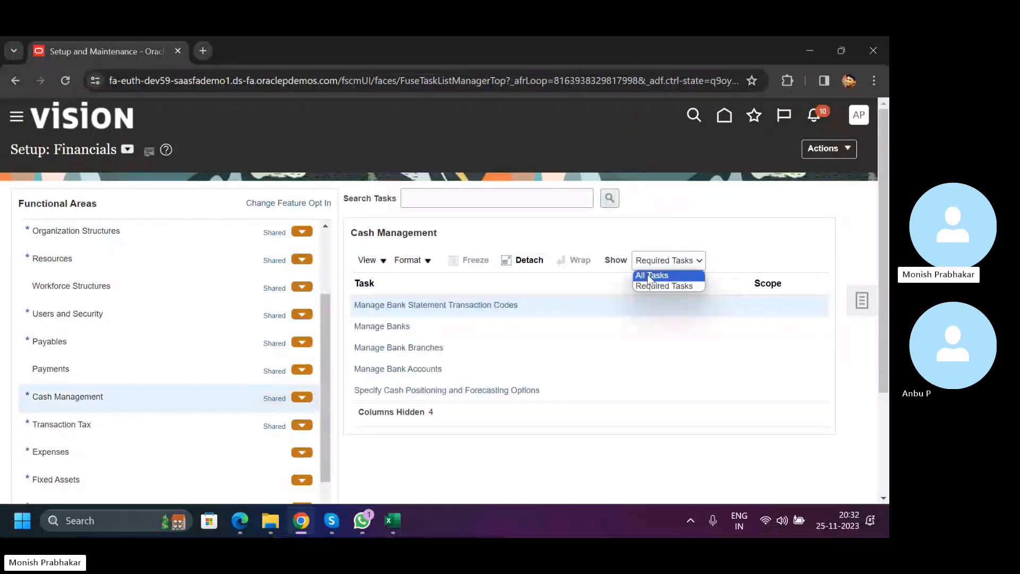
left_click(388, 326)
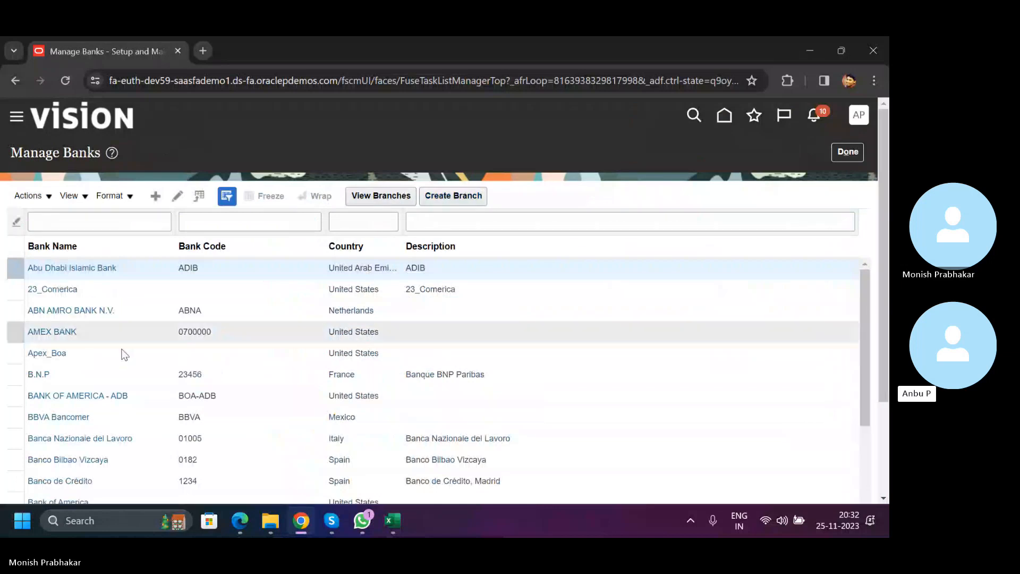
Look through the bank list, select BANK OF AMERICA - ADB and highlight the ADB suffix in its name and bank code.
scroll(98, 457, "down", 3)
scroll(73, 439, "up", 3)
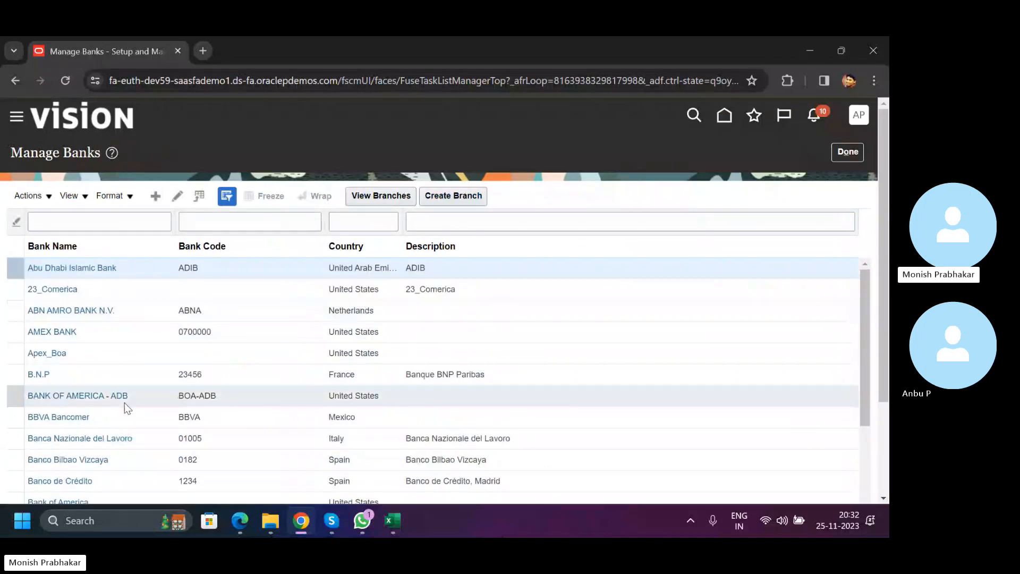
scroll(125, 403, "down", 4)
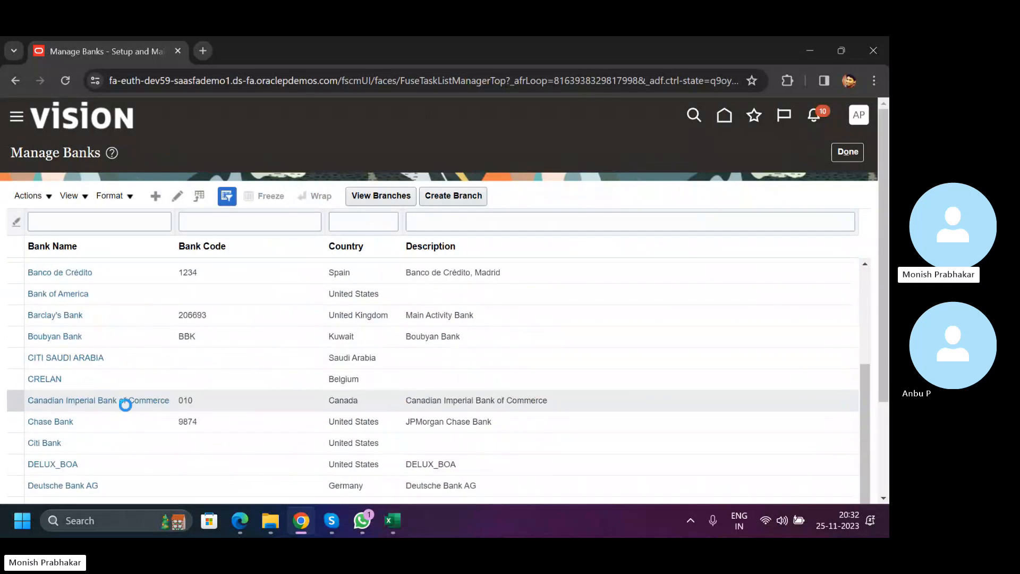
scroll(126, 404, "up", 4)
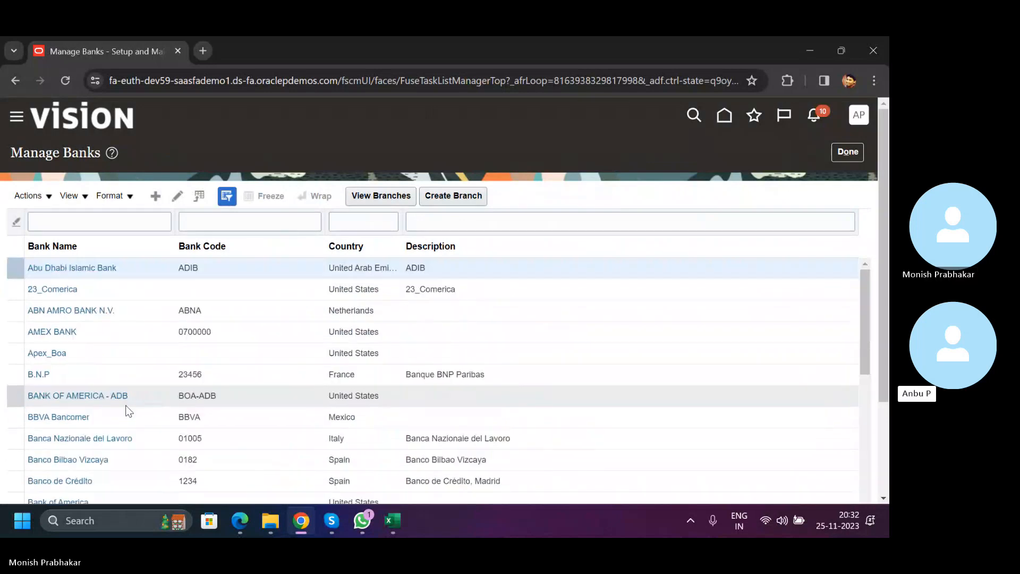
left_click(69, 229)
key("Caps_Lock")
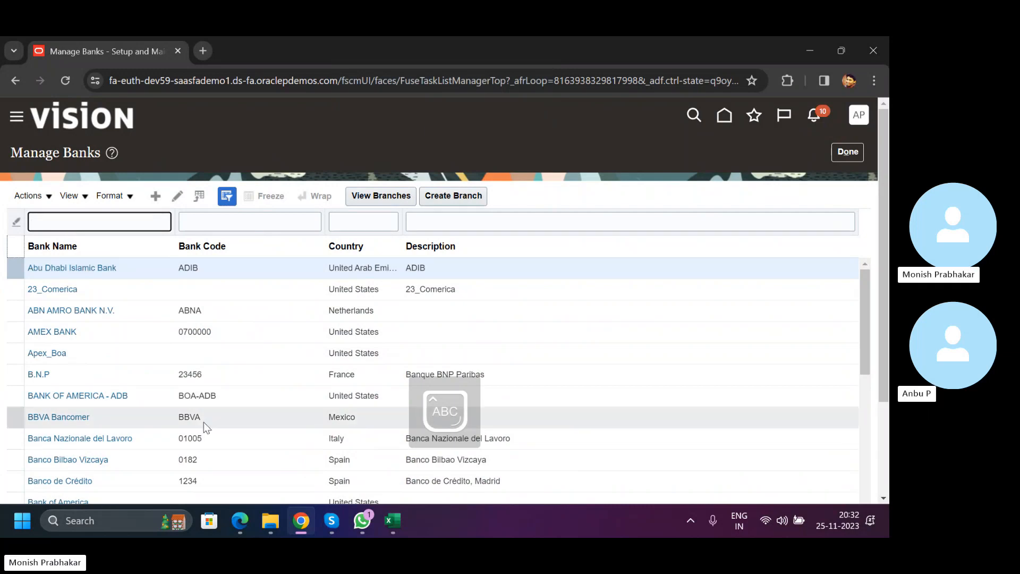
left_click(202, 397)
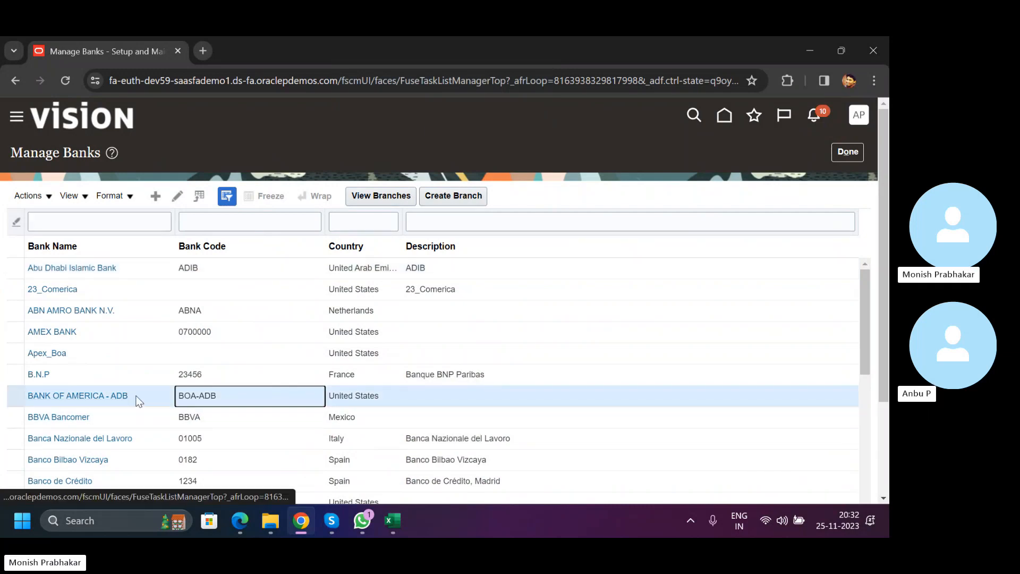
left_click_drag(128, 396, 111, 396)
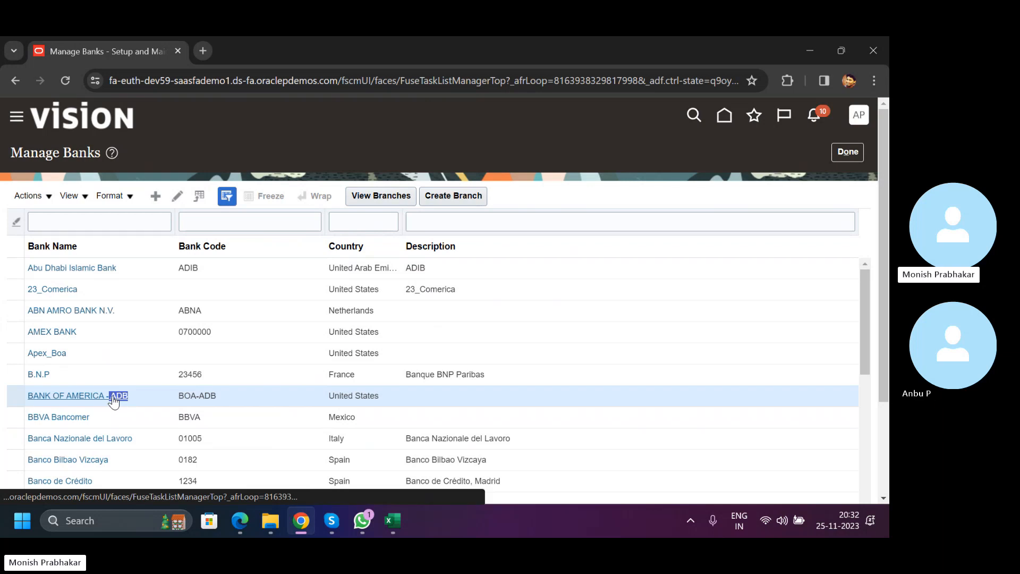
left_click_drag(216, 396, 198, 395)
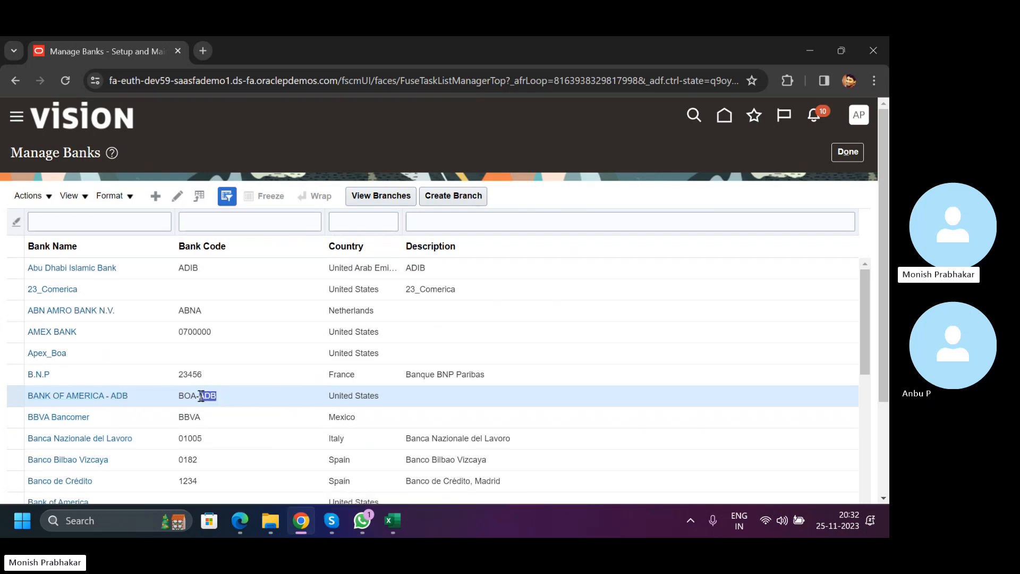
Open the BANK OF AMERICA - ADB record, examine its country, bank name and bank code, and return to the bank list.
left_click(96, 393)
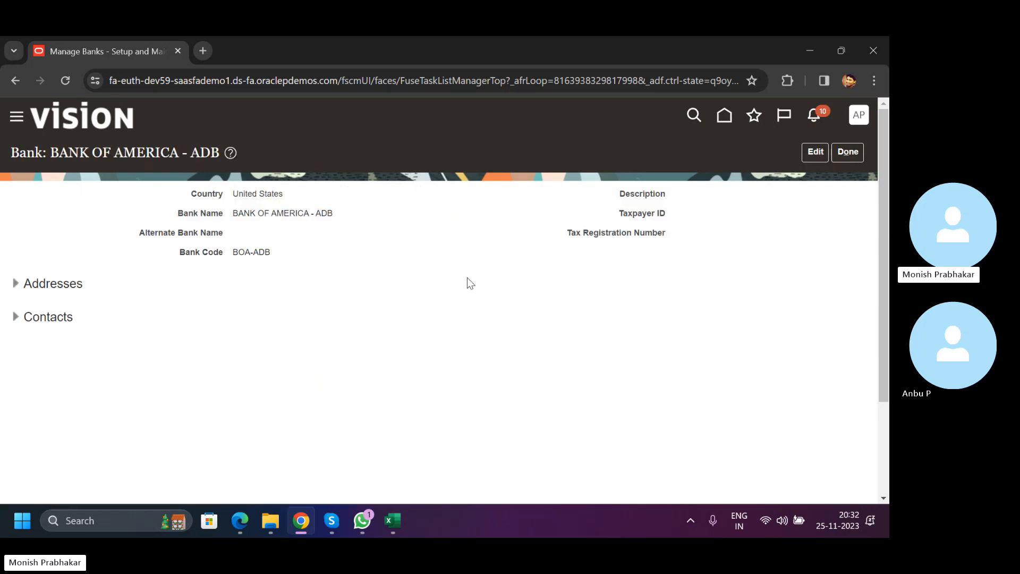
left_click_drag(233, 193, 336, 200)
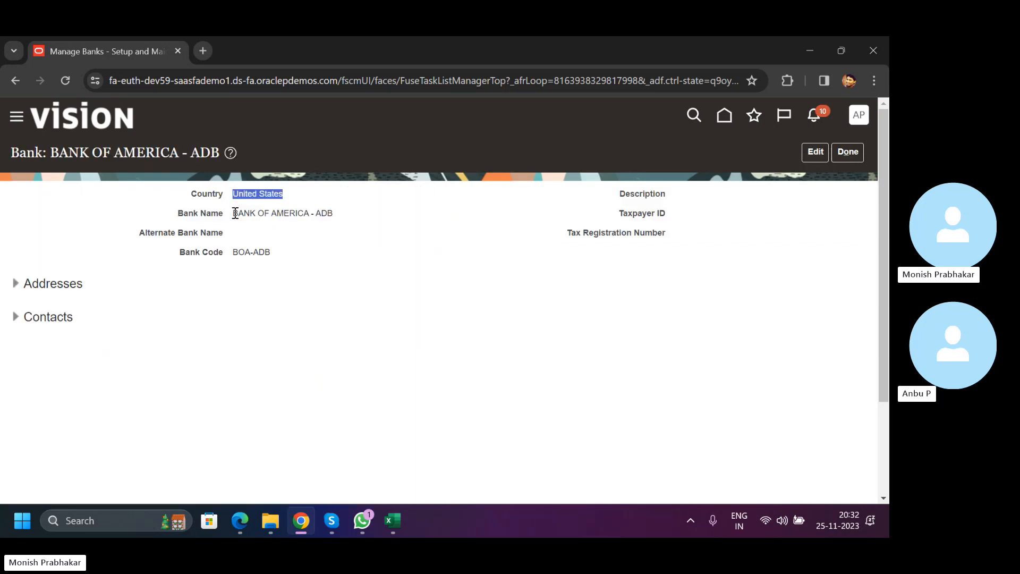
left_click_drag(235, 212, 346, 217)
left_click_drag(234, 253, 271, 251)
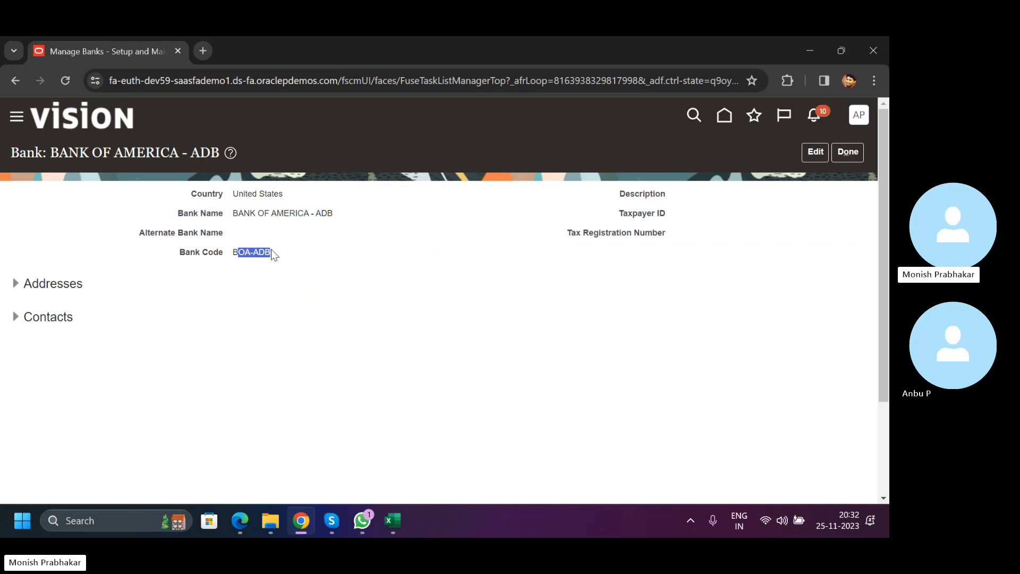
left_click(815, 152)
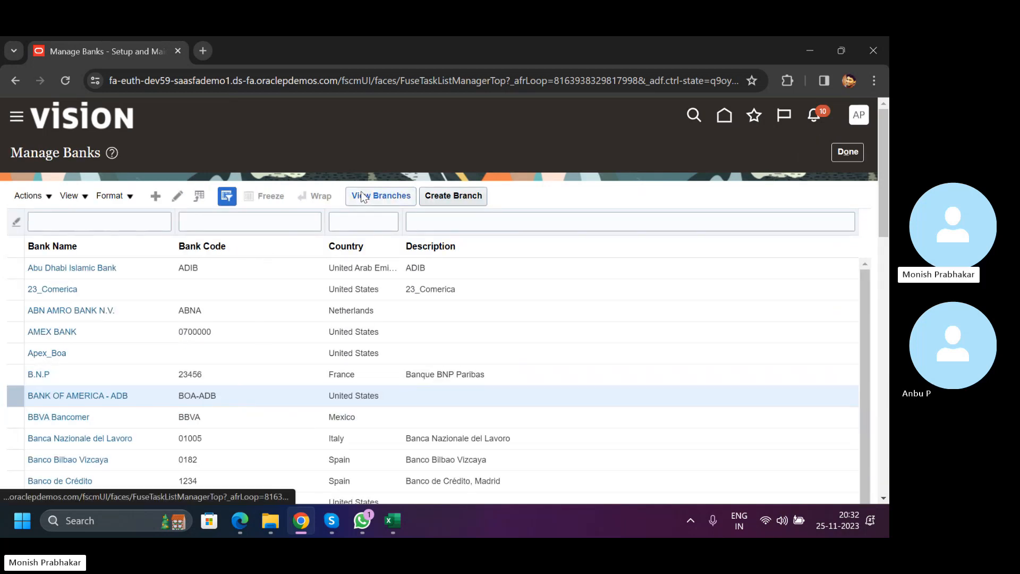
View the branches of BANK OF AMERICA - ADB, open BOA US BRANCH - ADB and examine its bank and routing number.
left_click(363, 193)
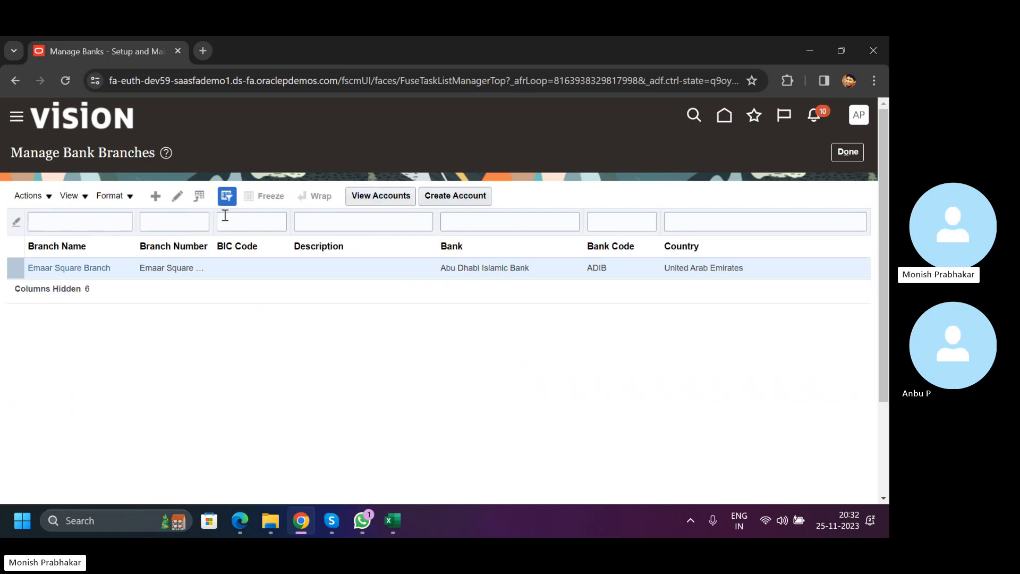
left_click(841, 153)
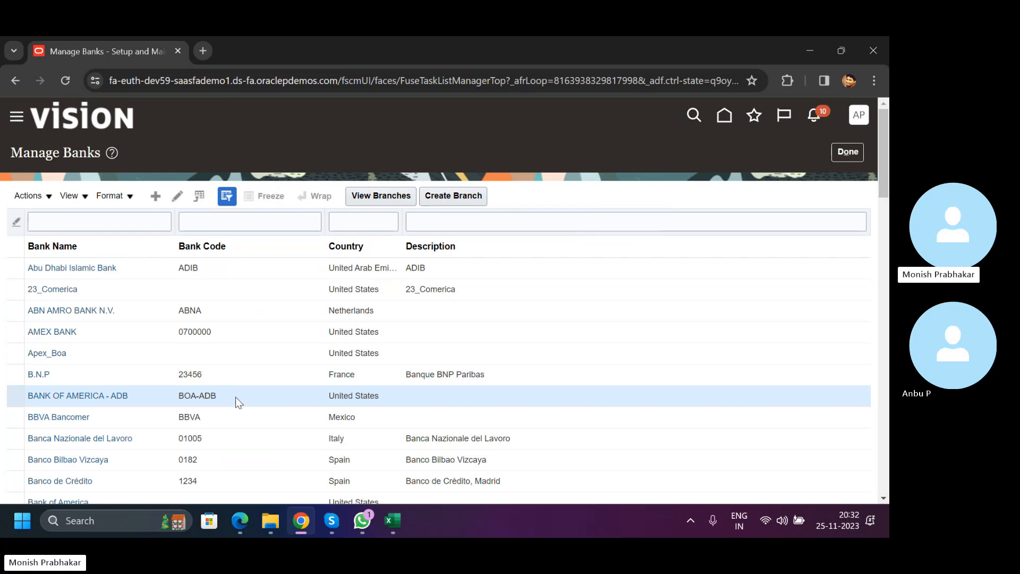
left_click(383, 196)
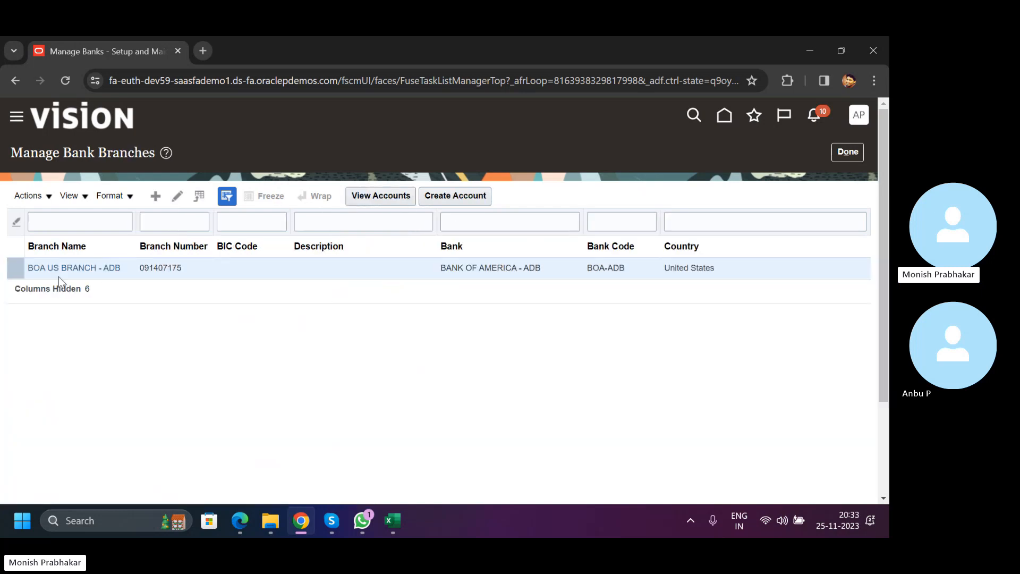
left_click(96, 268)
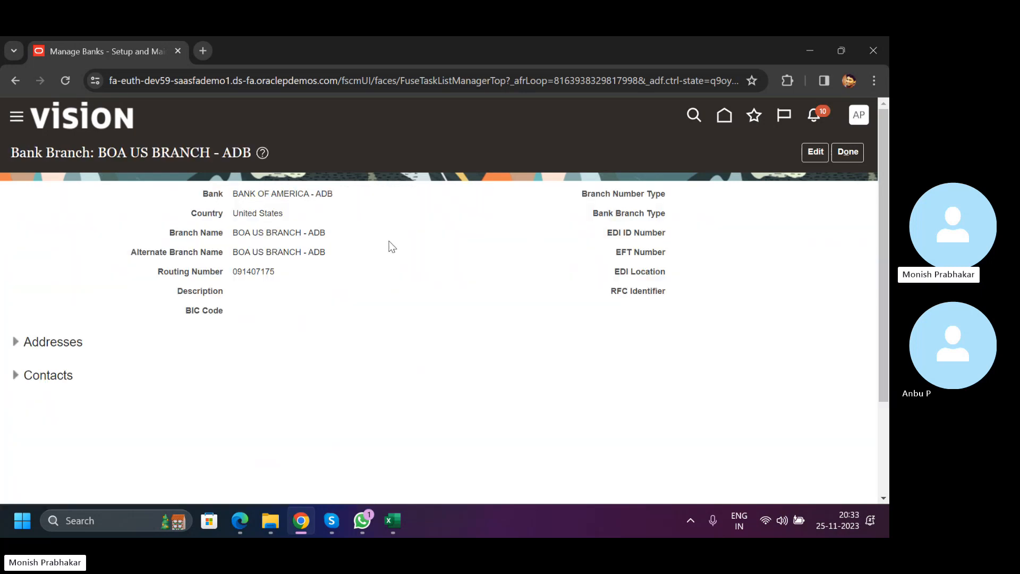
left_click_drag(239, 193, 340, 196)
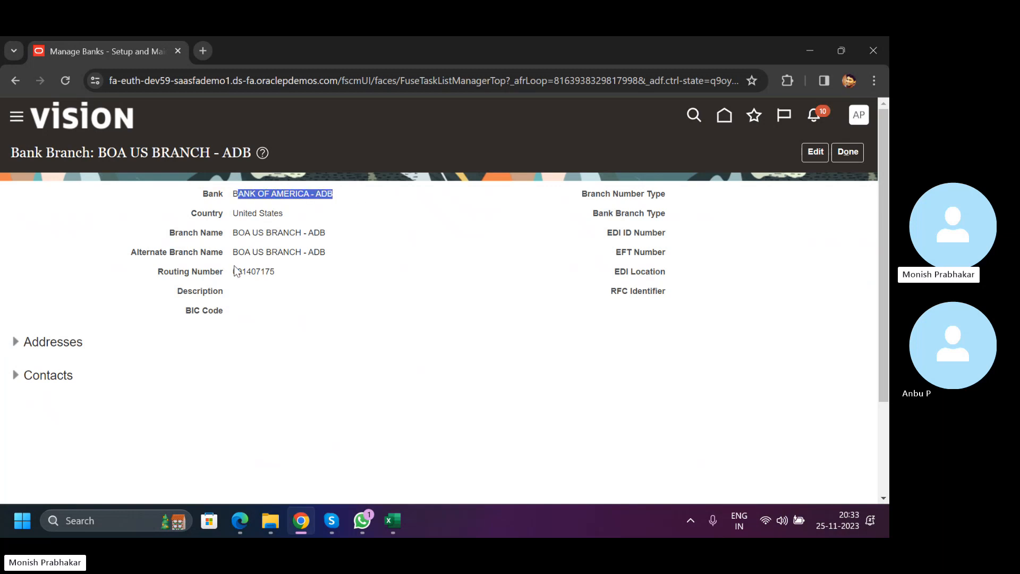
left_click_drag(234, 272, 282, 271)
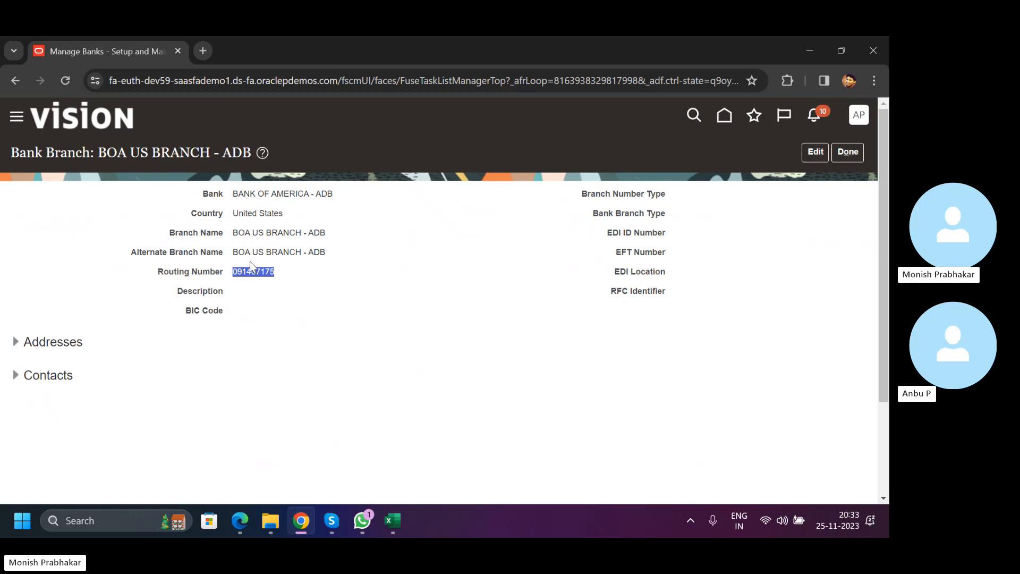
left_click(237, 272)
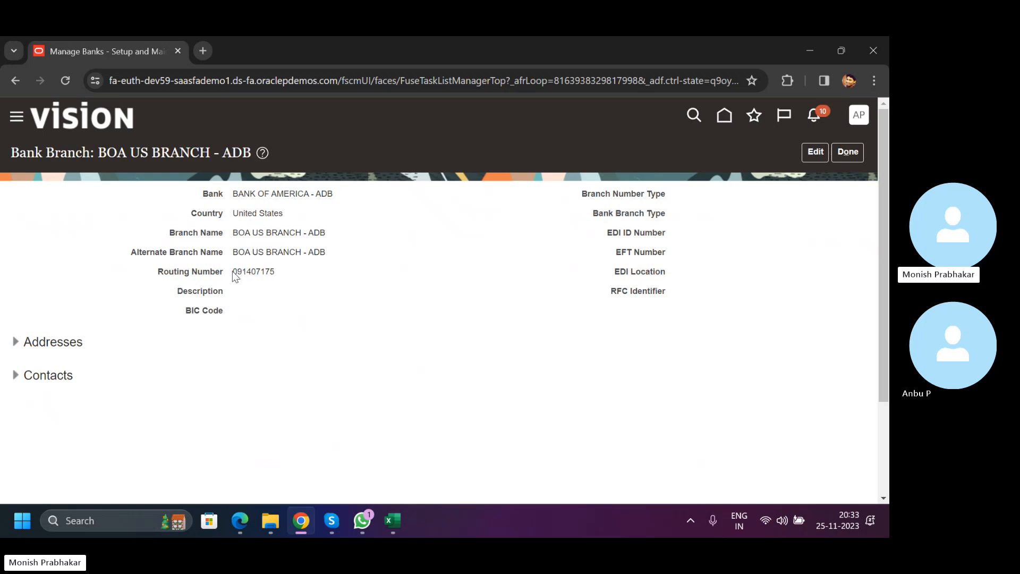
left_click_drag(232, 271, 283, 264)
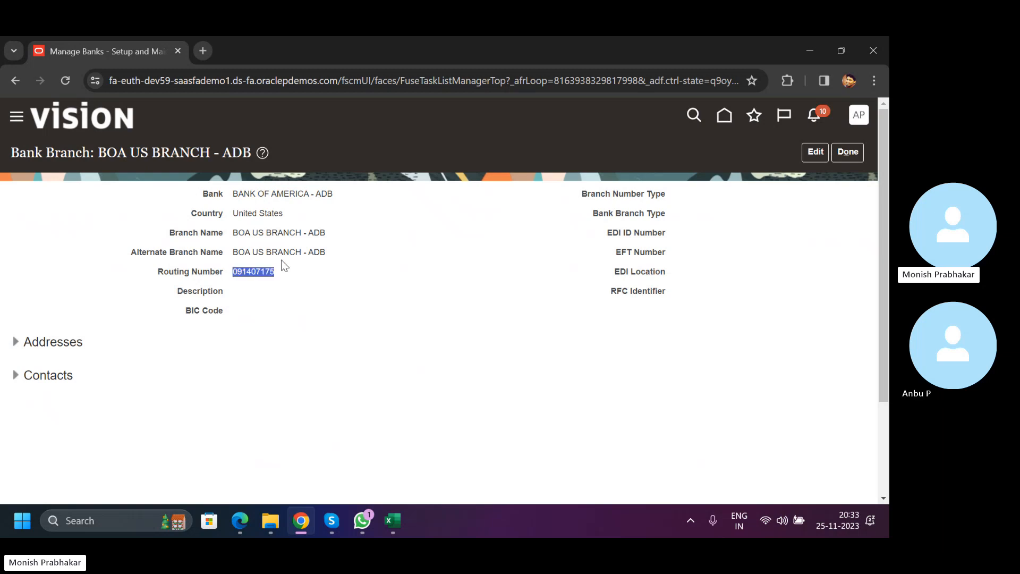
Search the web for "BOA SAMPLE ROUTING NUMBER" in a new browser tab.
left_click(201, 52)
type("BO")
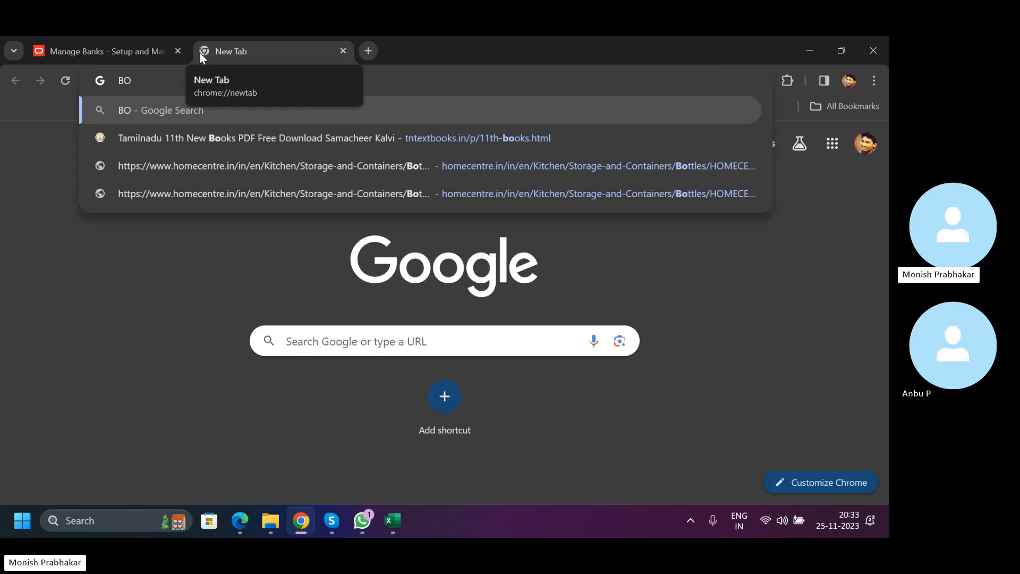
type("A SAMPLE ")
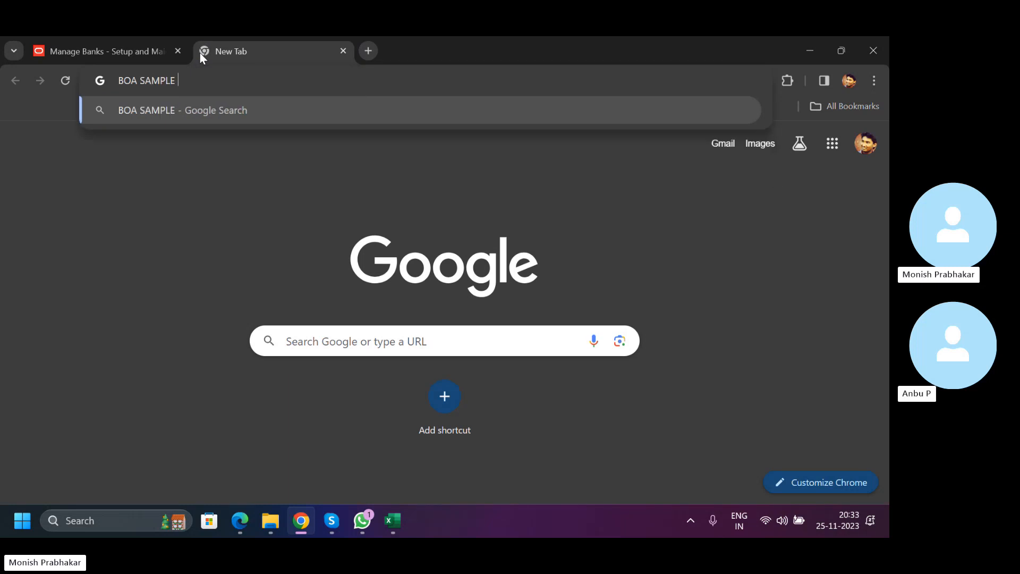
type("ROUTING NUMBER")
key("Return")
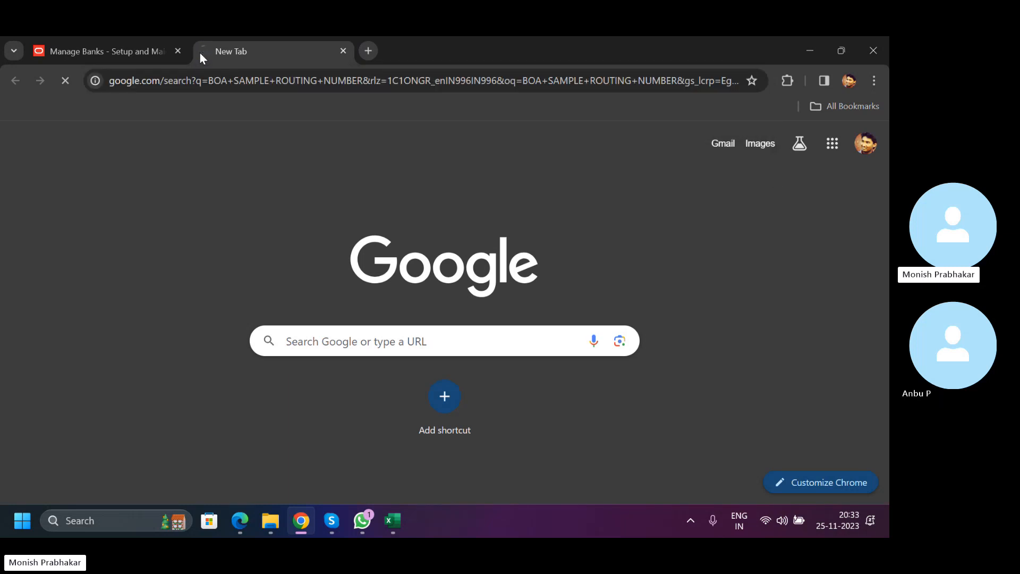
Open Wise's Bank of America Routing Number page from the search results and examine the routing numbers for wire transfers.
scroll(211, 260, "down", 6)
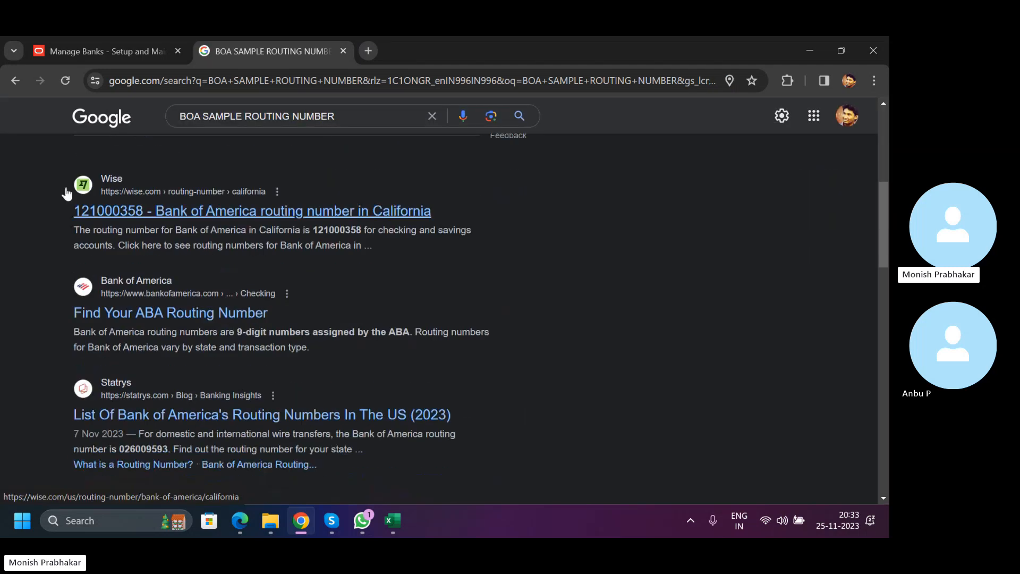
scroll(196, 316, "up", 5)
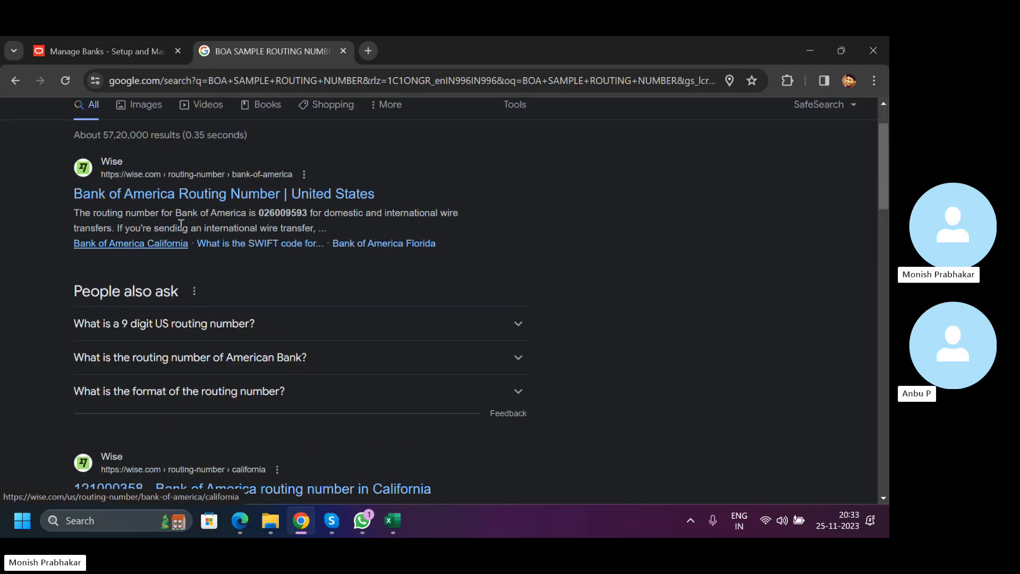
left_click(166, 199)
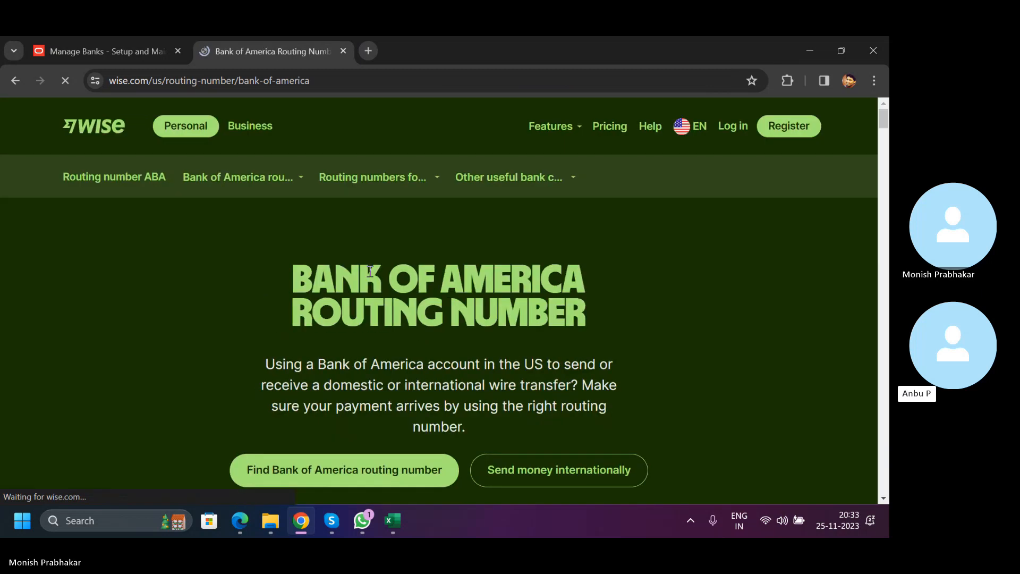
scroll(369, 276, "down", 8)
scroll(538, 247, "up", 2)
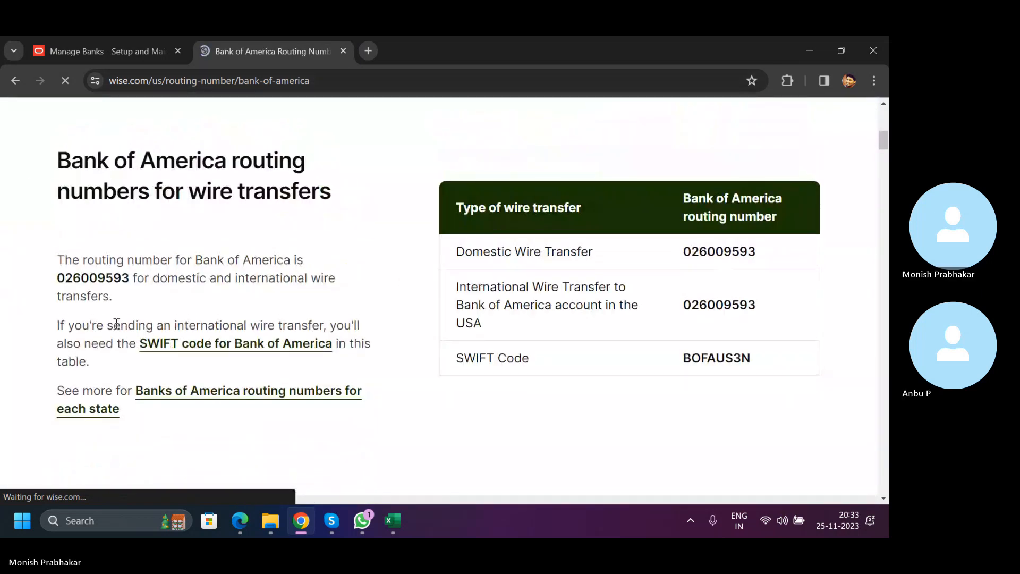
View the accounts of BOA US BRANCH - ADB, open BOA US BANK ACCOUNT - ADB and examine its name and account use.
left_click(119, 44)
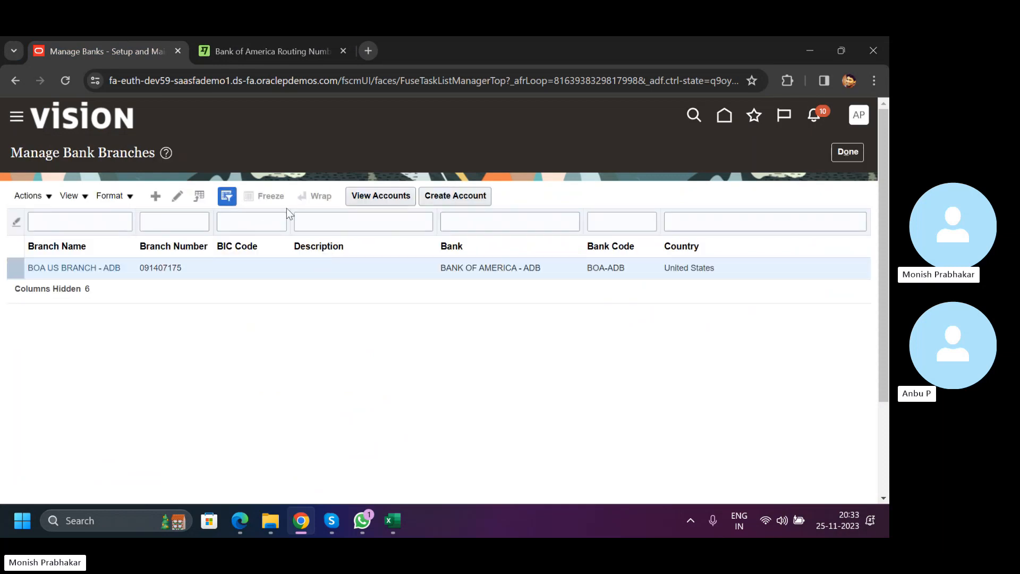
left_click(365, 196)
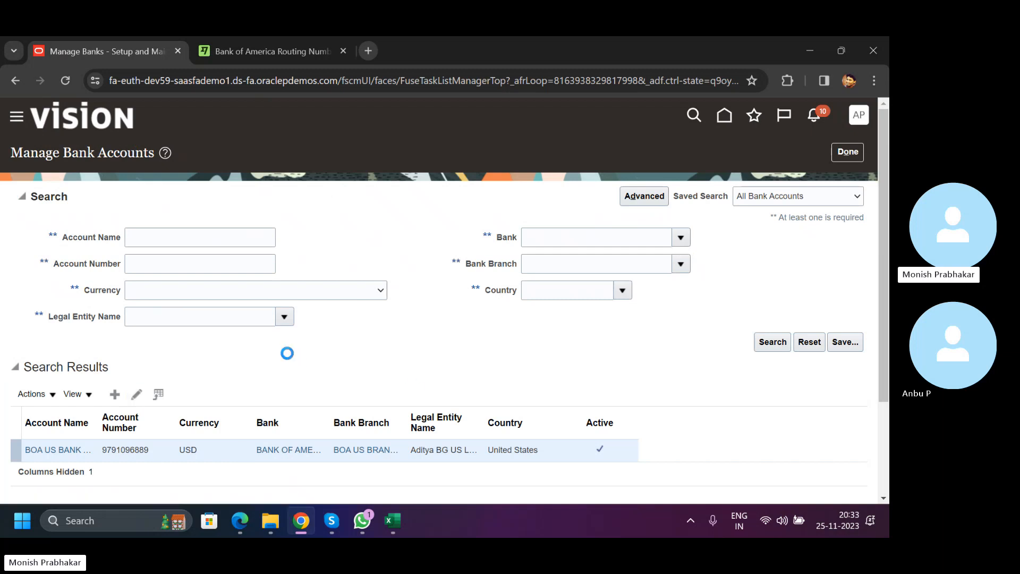
left_click_drag(236, 225, 376, 232)
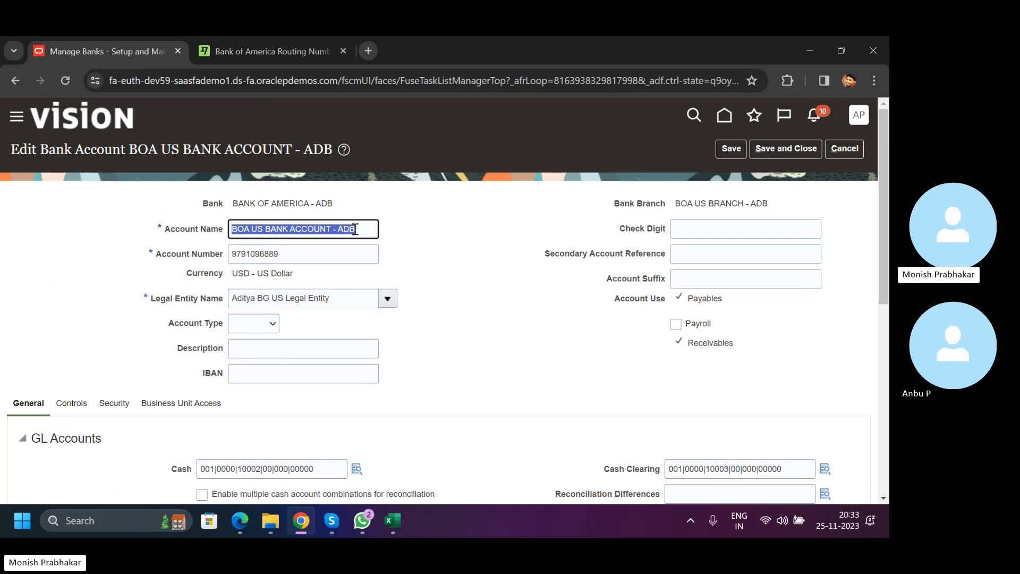
left_click(355, 229)
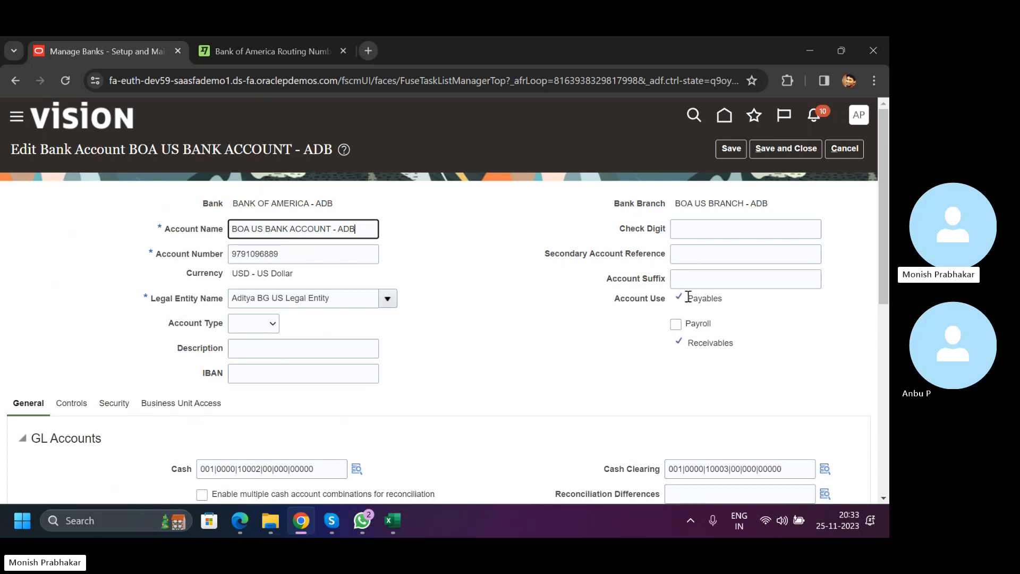
left_click_drag(683, 296, 717, 298)
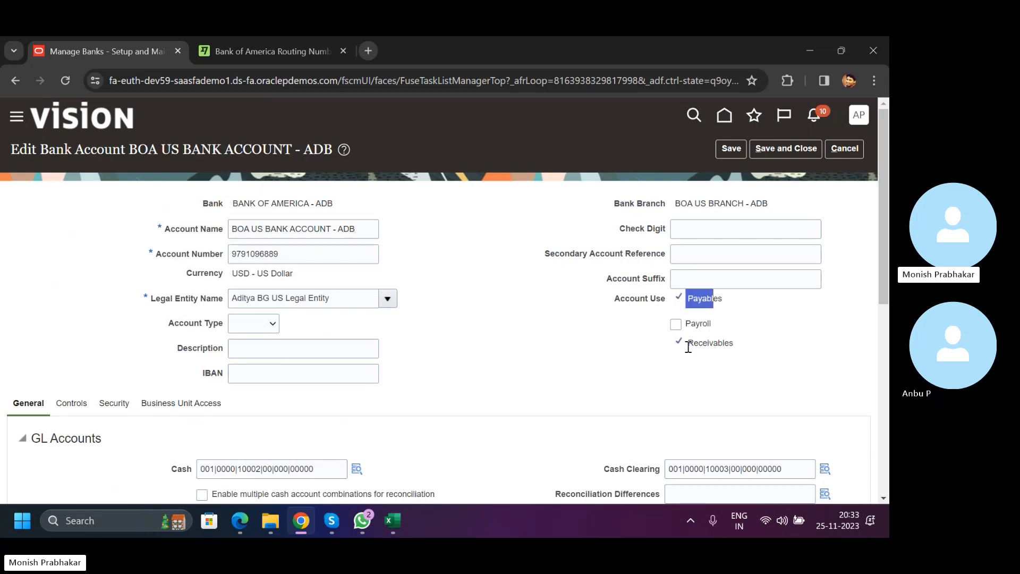
left_click_drag(686, 344, 736, 343)
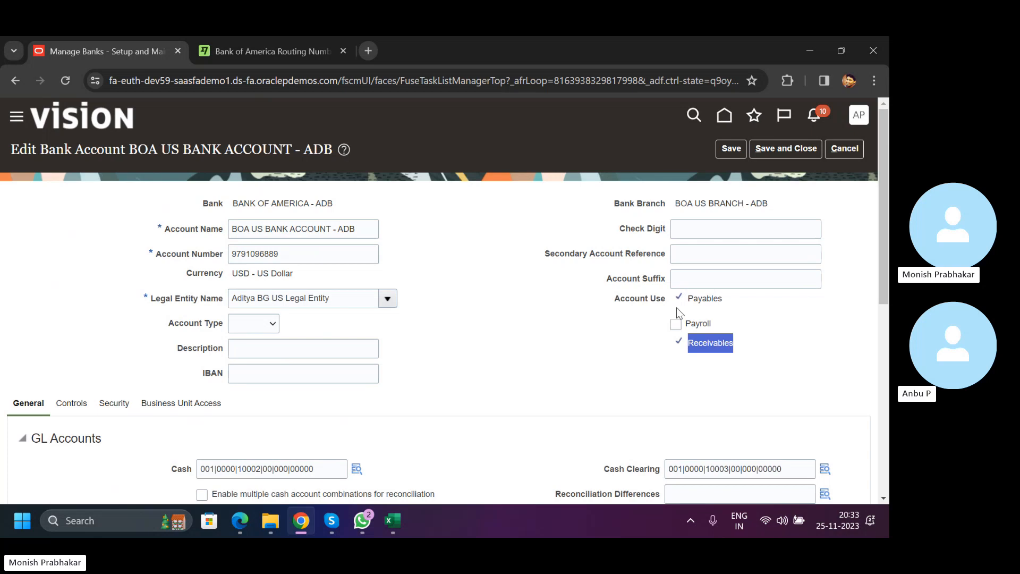
Examine the segment breakdown of the bank account's Cash and Cash Clearing GL accounts.
scroll(345, 398, "down", 3)
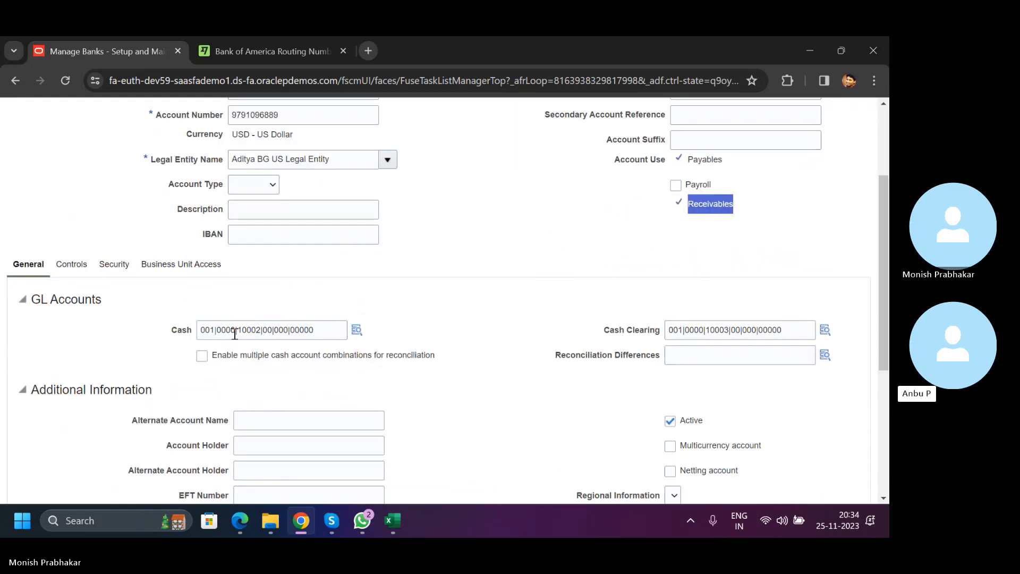
left_click(355, 330)
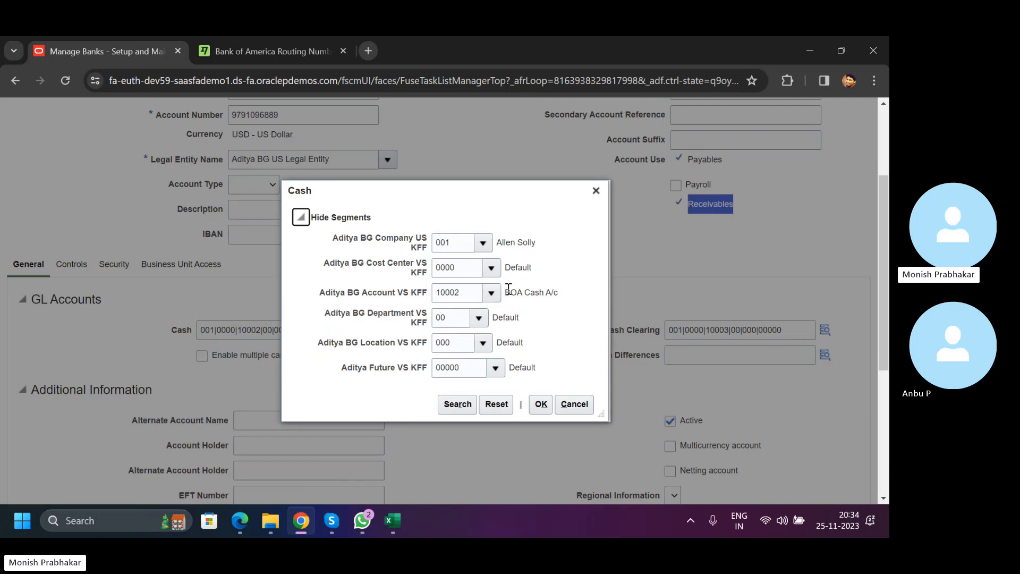
left_click_drag(508, 287, 564, 291)
left_click_drag(468, 291, 414, 298)
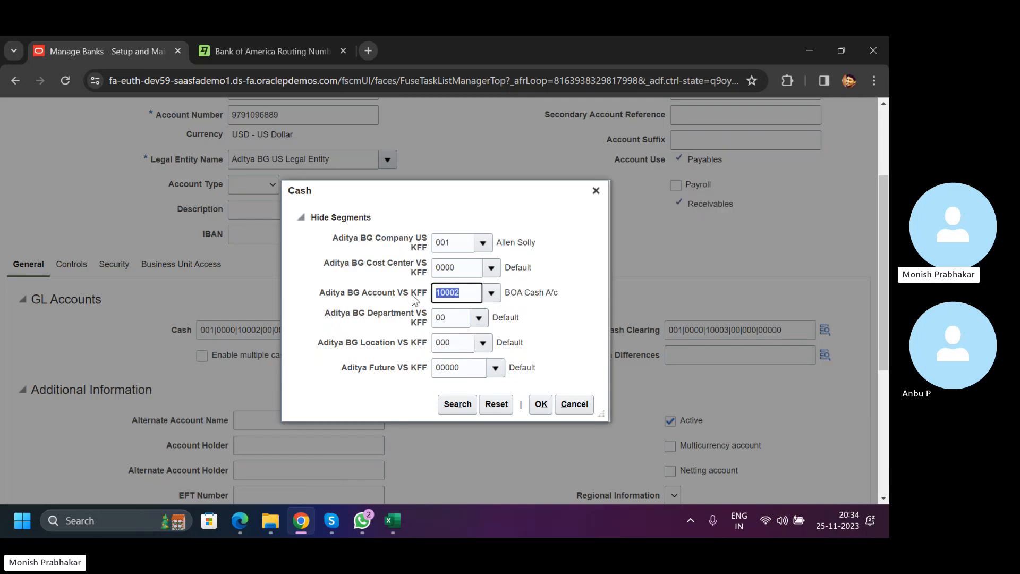
left_click(541, 404)
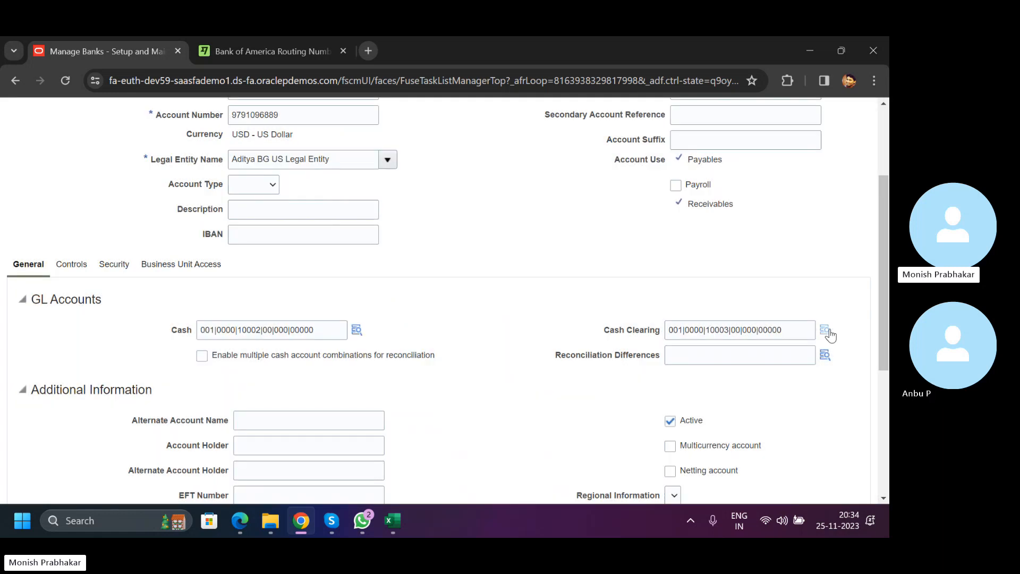
left_click(825, 329)
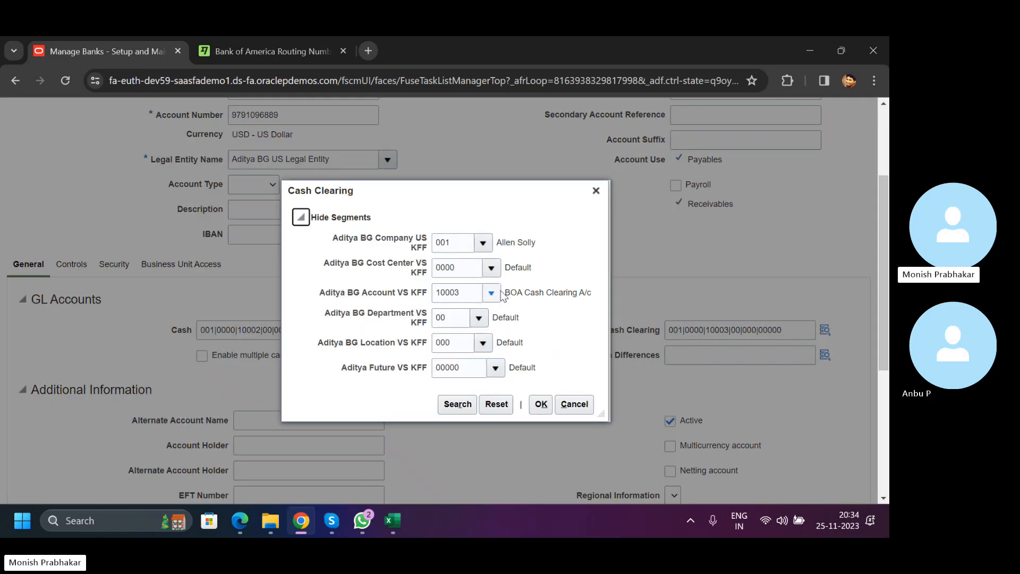
left_click_drag(505, 292, 590, 292)
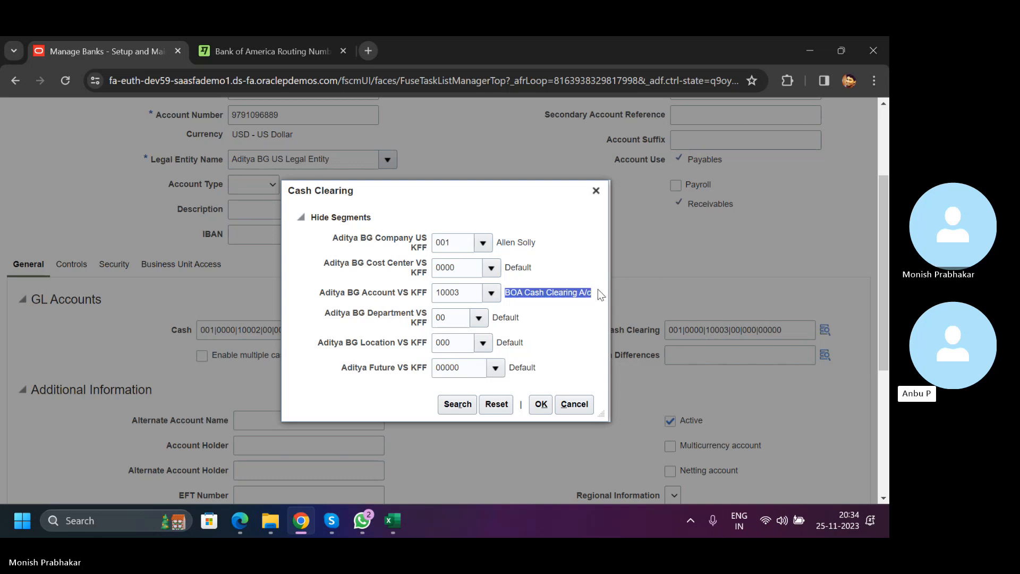
left_click(541, 404)
Open the ADB - Check Payments payment document of the bank account and examine its name and format.
scroll(174, 295, "down", 5)
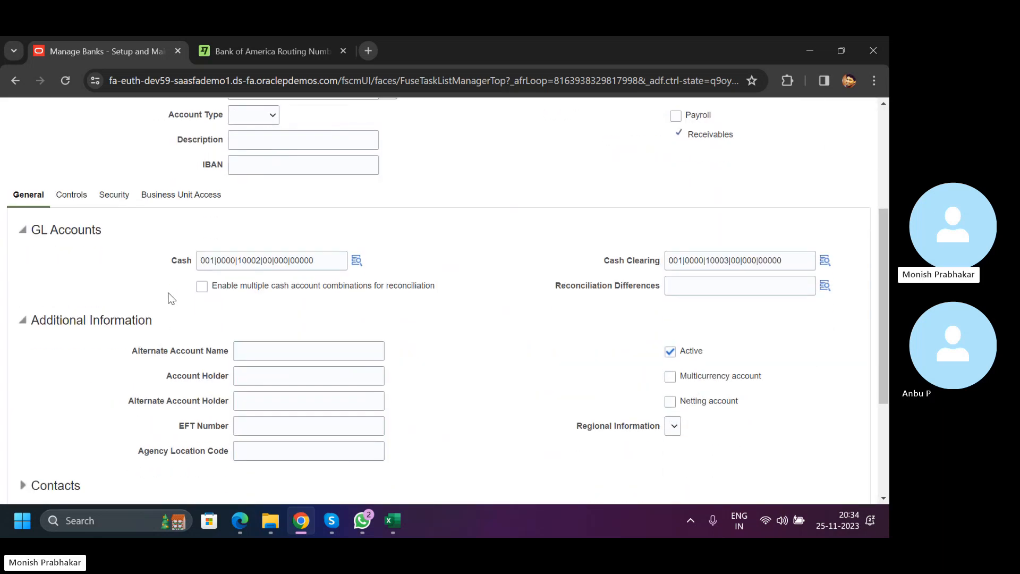
left_click_drag(149, 333, 13, 343)
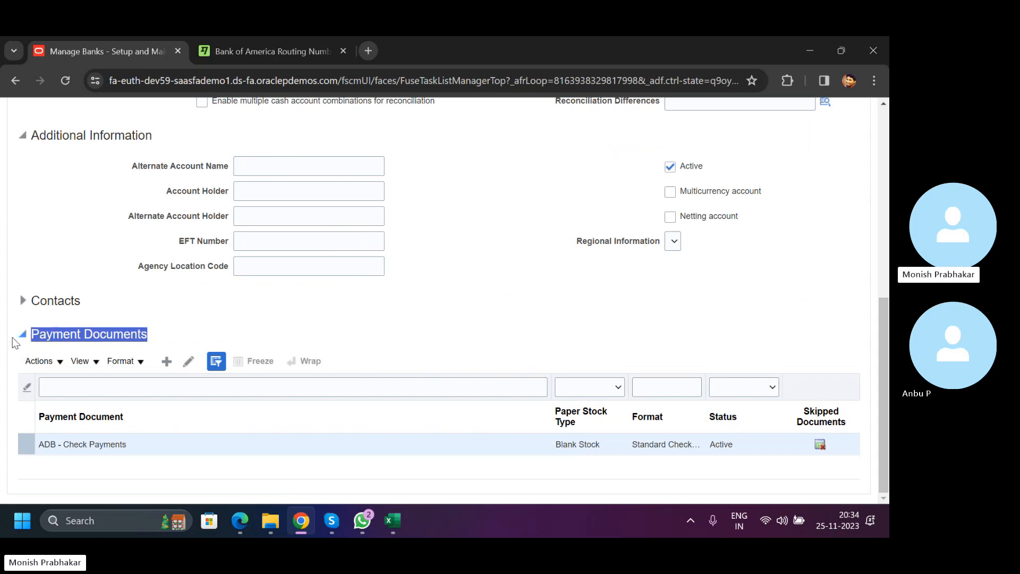
left_click(188, 361)
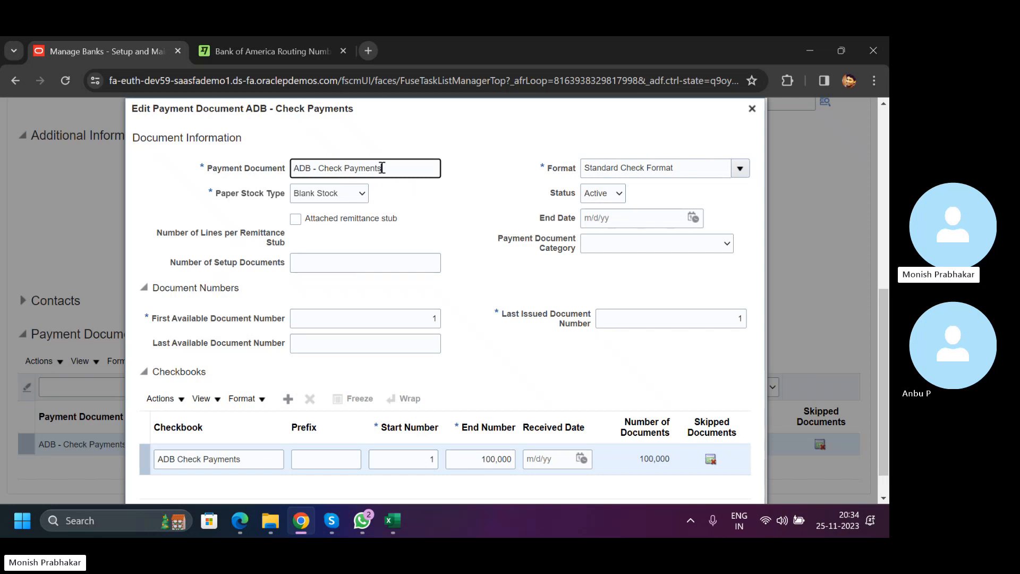
left_click_drag(383, 167, 293, 165)
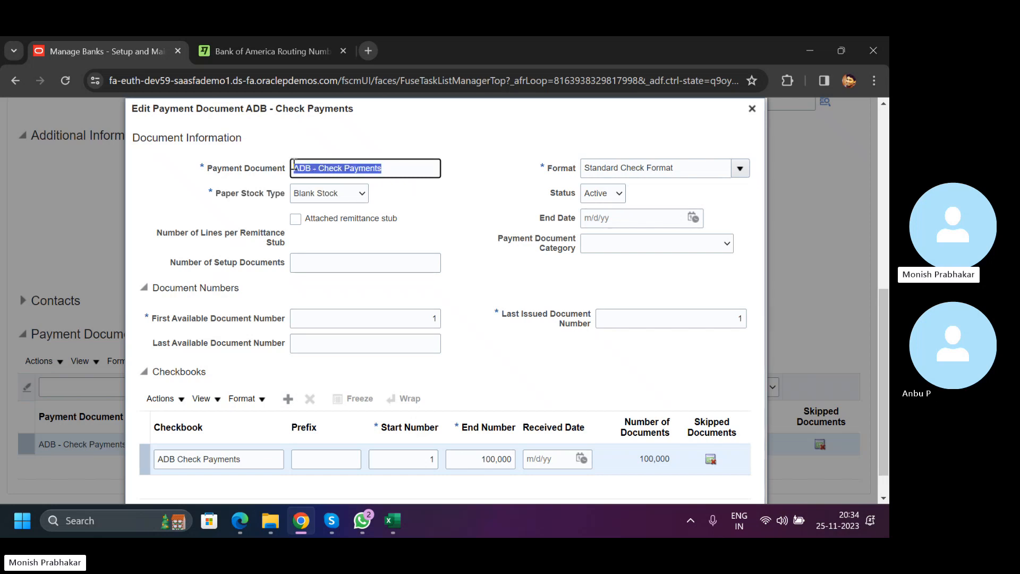
left_click_drag(673, 167, 578, 170)
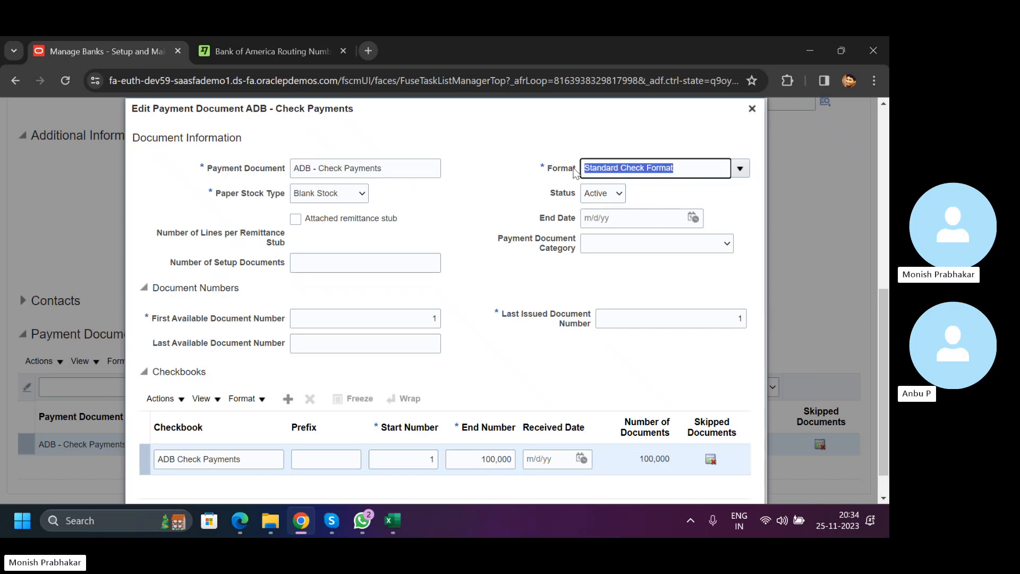
left_click_drag(676, 169, 575, 173)
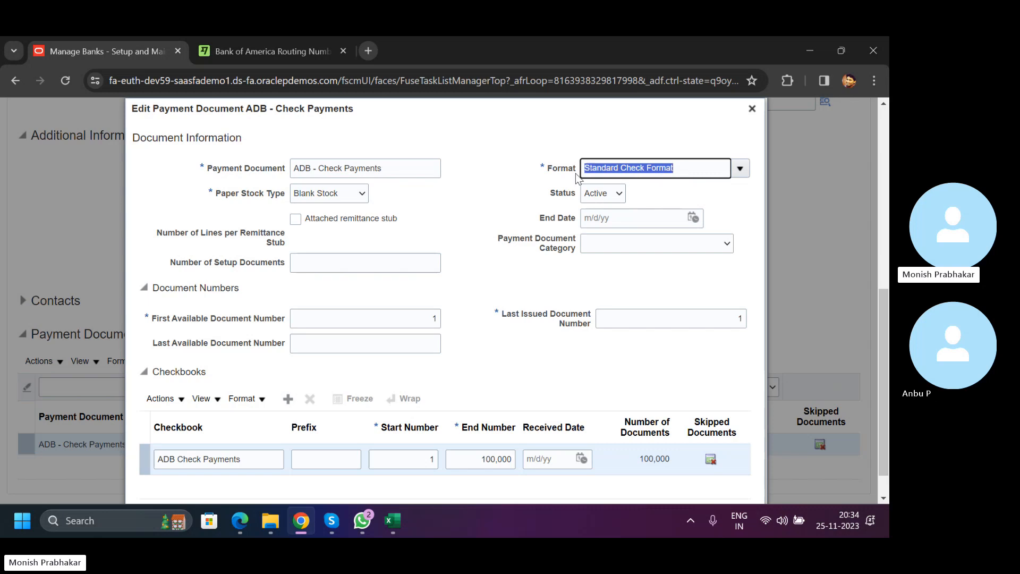
left_click(738, 168)
left_click_drag(682, 167, 580, 169)
left_click(505, 211)
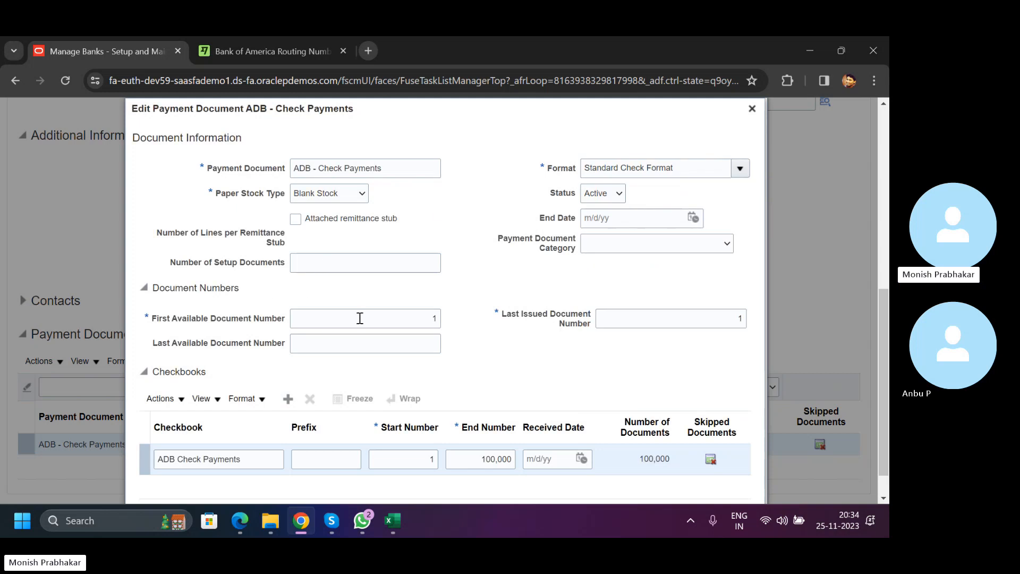
Examine the first available document number and the checkbook's number range, and close the payment document without changes.
left_click_drag(359, 318, 439, 317)
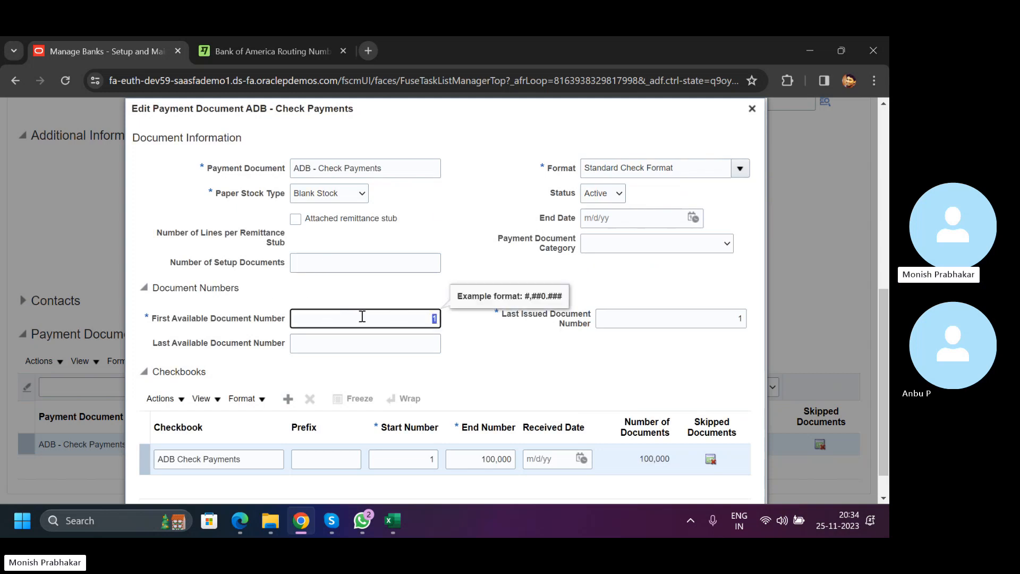
left_click_drag(397, 459, 532, 459)
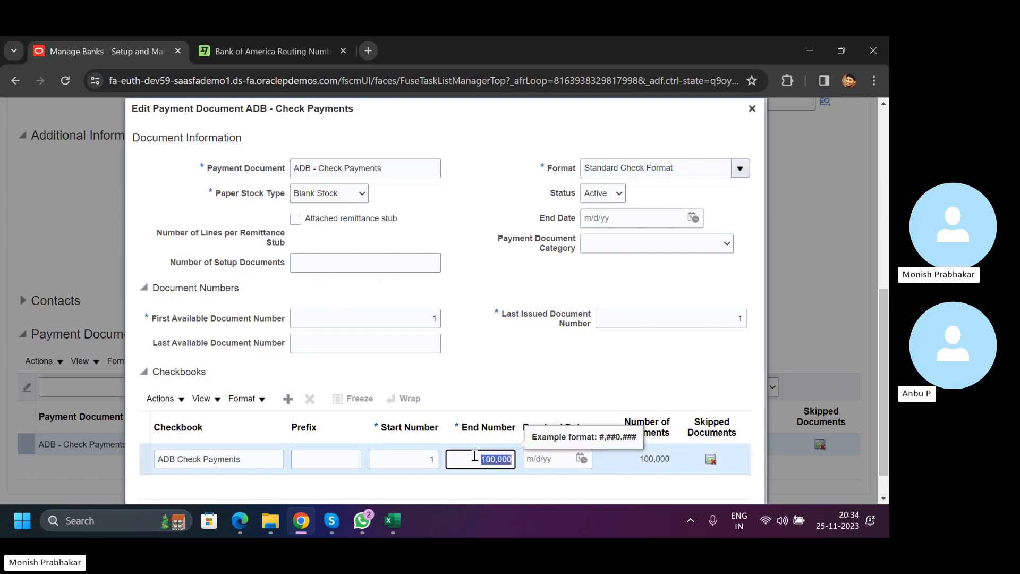
left_click(751, 108)
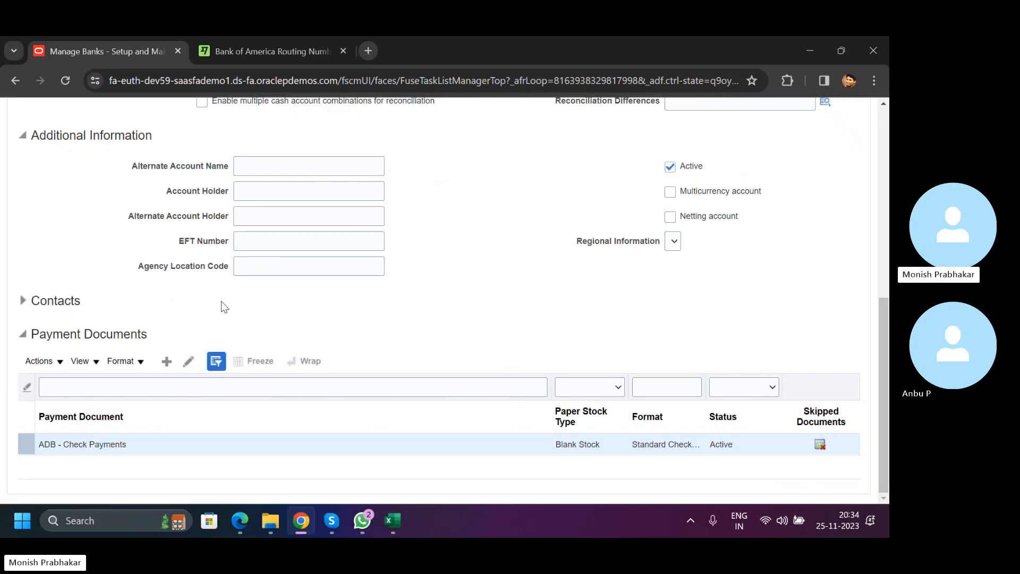
Open the bank account's access record for Aditya BG Business Unit and examine its GL accounts, payment method and payment document category.
scroll(221, 300, "up", 5)
scroll(298, 255, "up", 2)
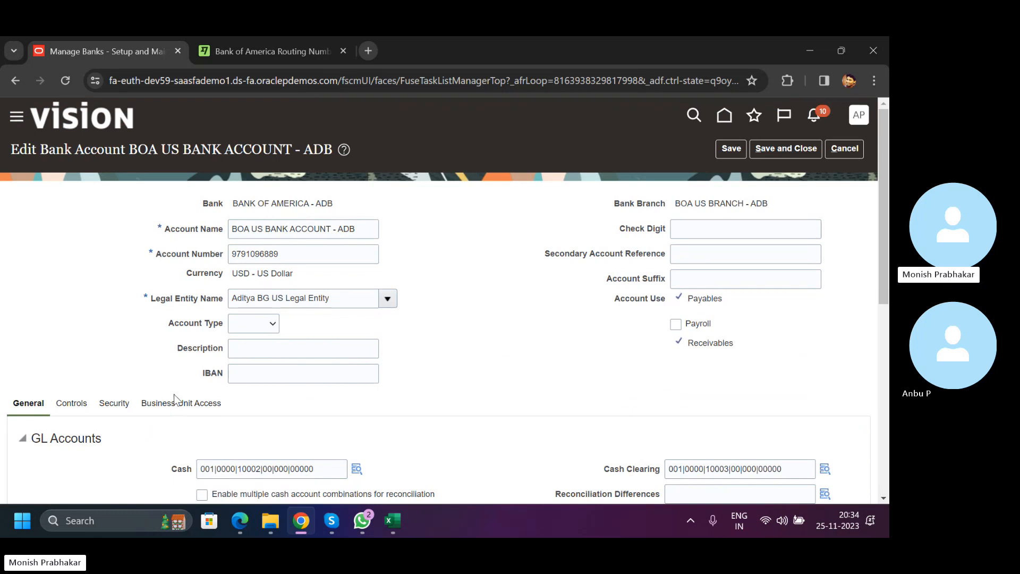
left_click(181, 406)
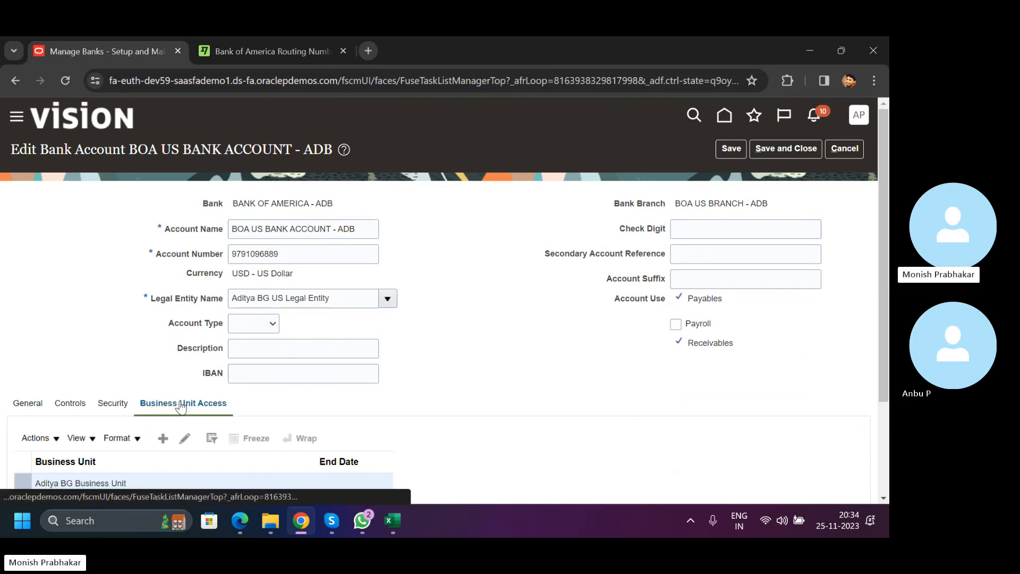
scroll(79, 421, "down", 2)
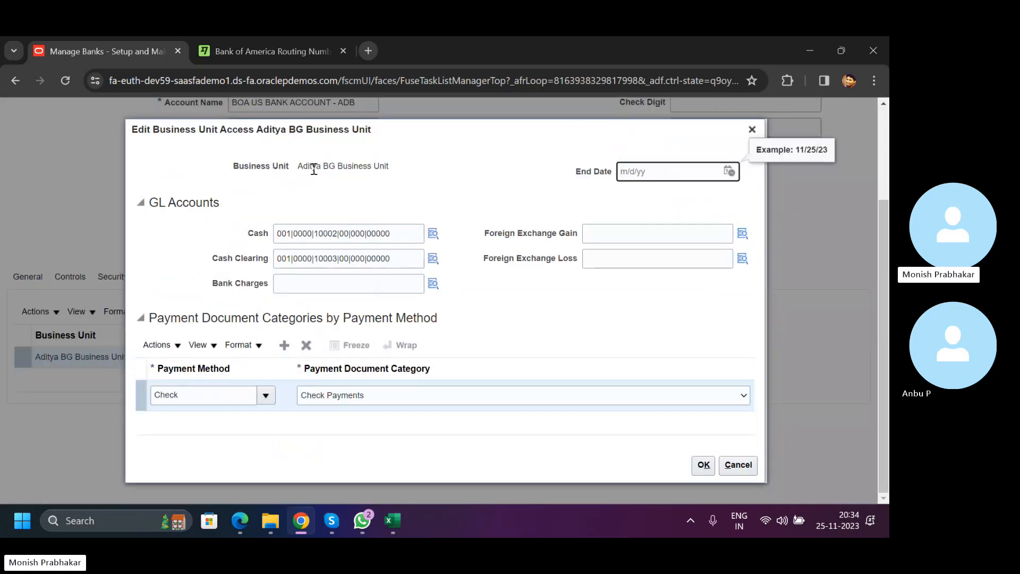
triple_click(299, 168)
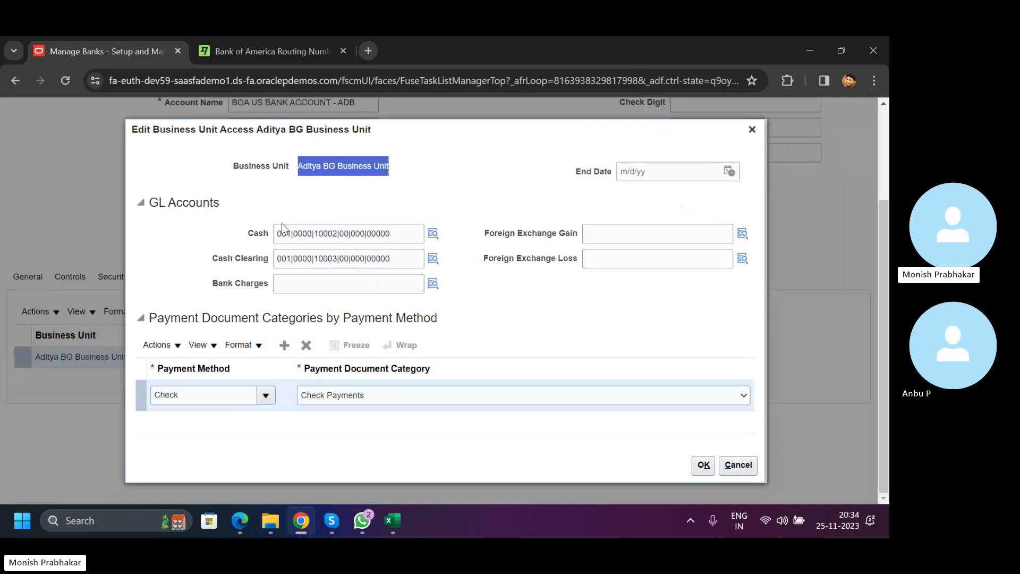
triple_click(393, 232)
triple_click(406, 262)
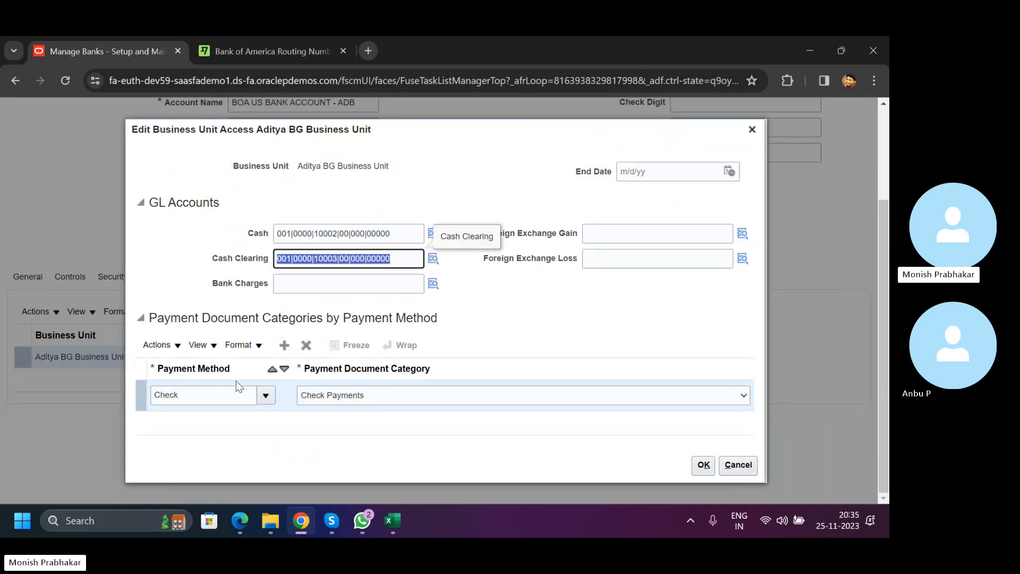
triple_click(196, 393)
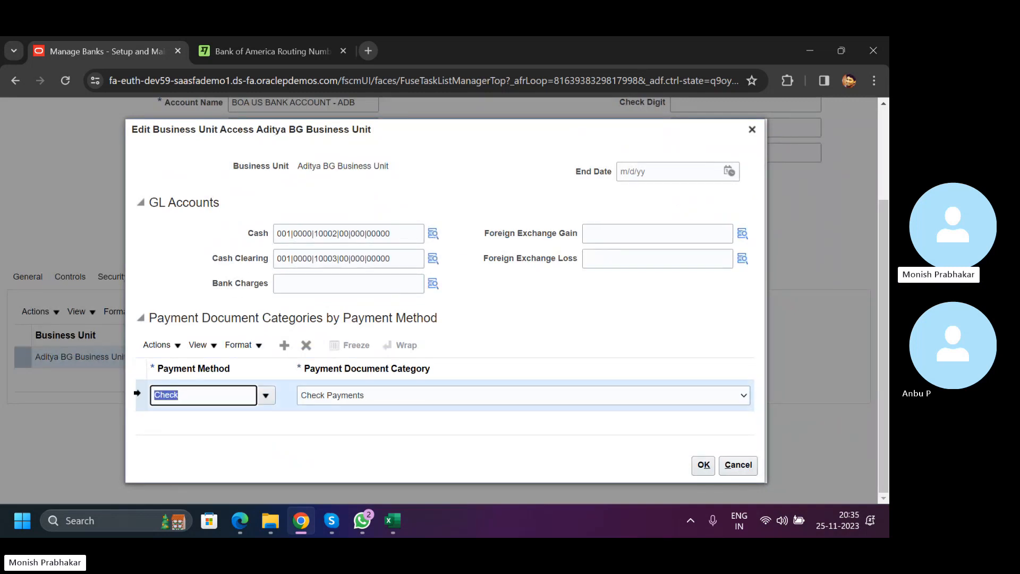
left_click(368, 397)
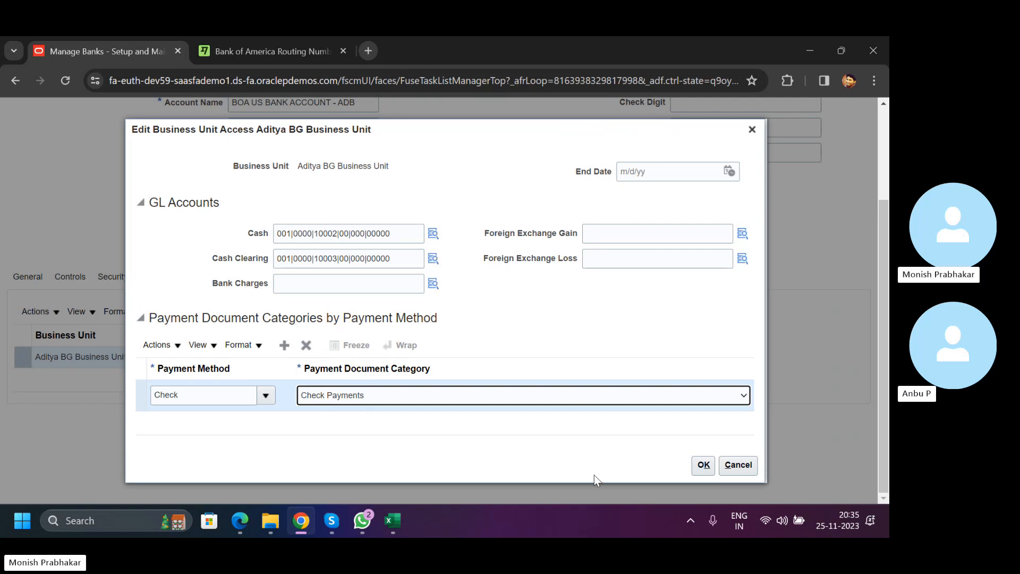
Turn off the Windows do not disturb mode and return to the business unit access record.
left_click(866, 522)
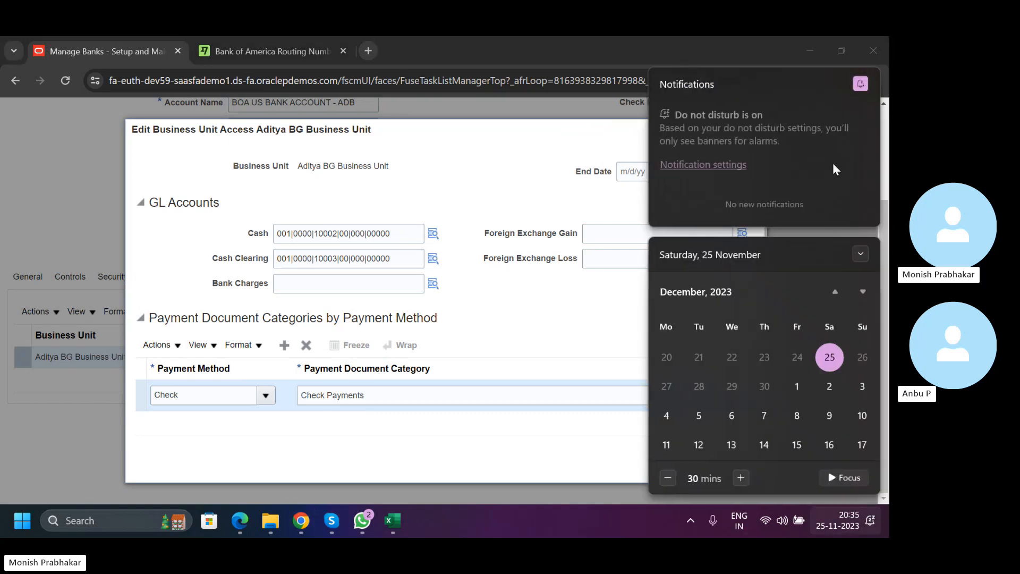
left_click(407, 166)
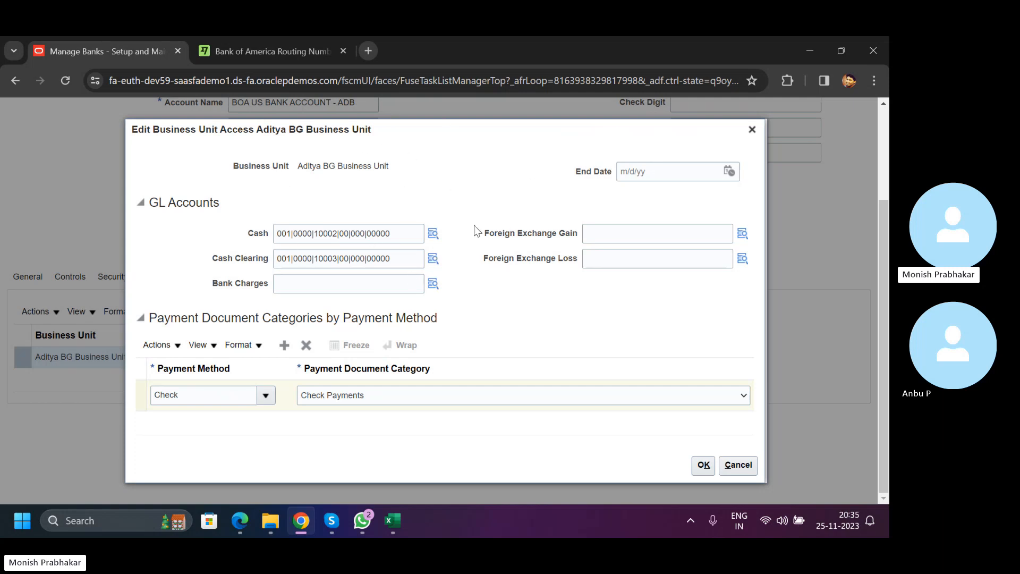
Examine the cheque payment example on the Payables sheet of the Training Board workbook in Excel, and cancel the business unit access edit in the browser.
left_click(396, 516)
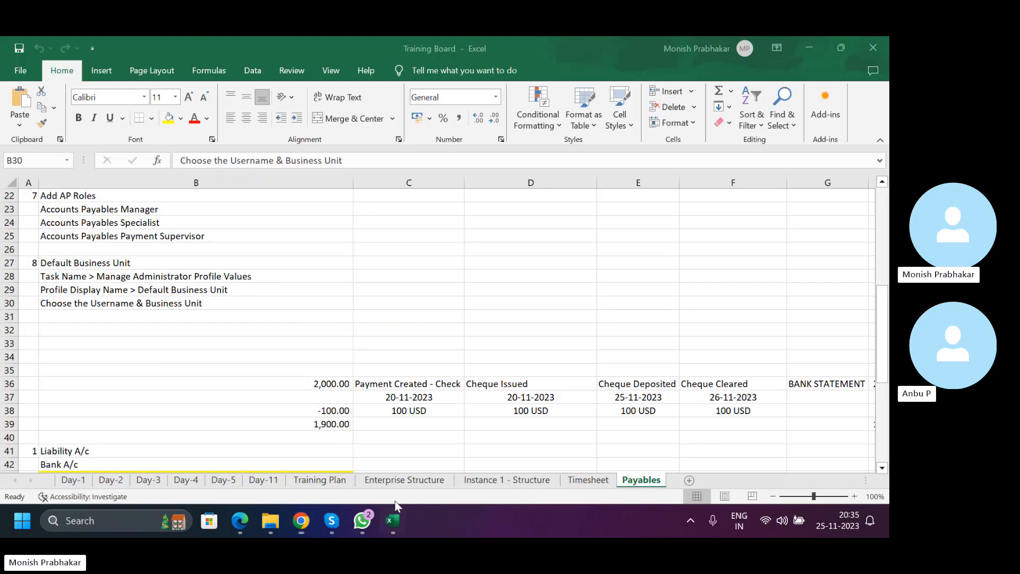
left_click(401, 298)
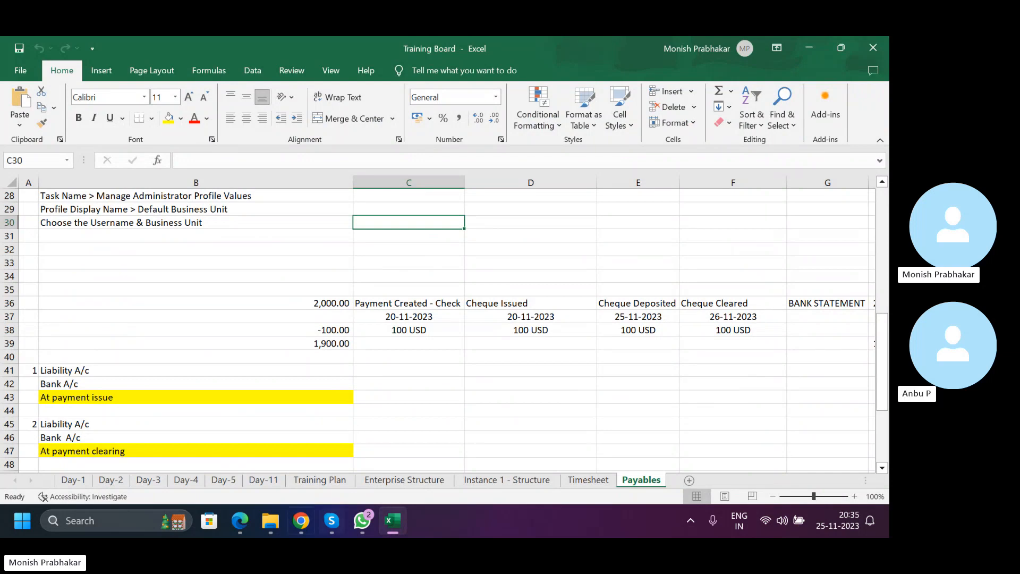
left_click(307, 523)
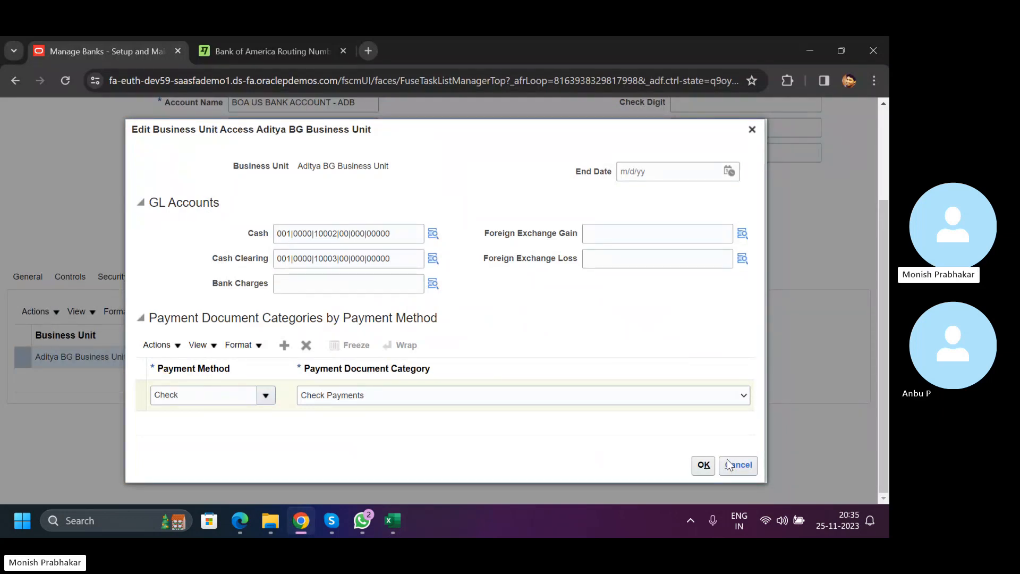
left_click(727, 464)
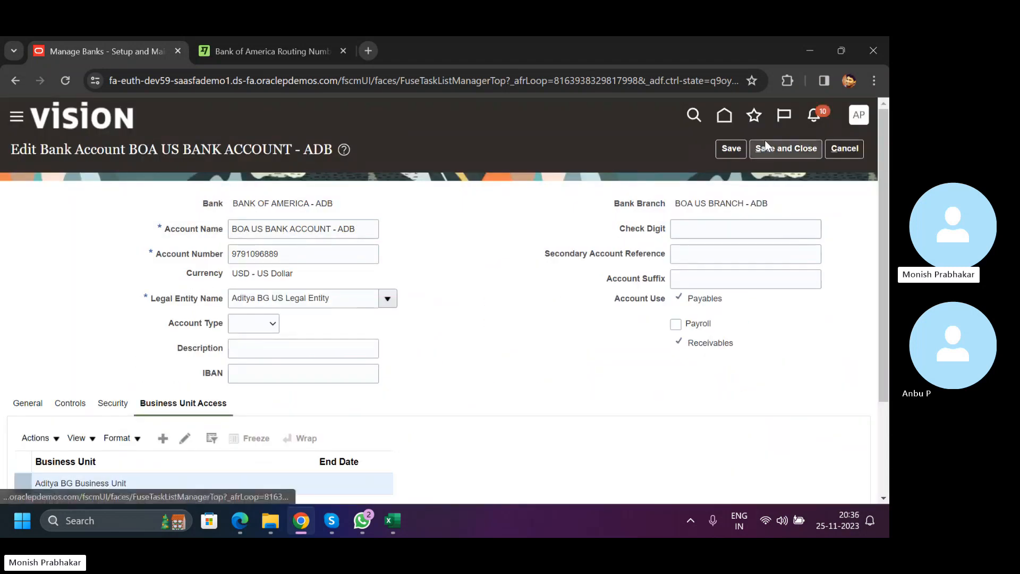
Save and close the BOA US bank account, and open Manage Suppliers from the Procurement Suppliers work area in Edge.
left_click(786, 148)
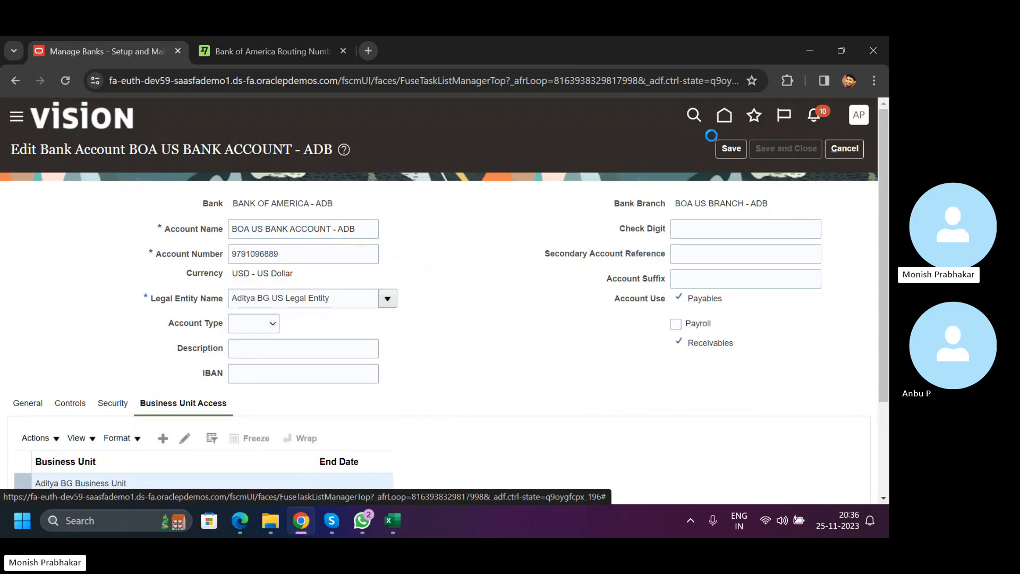
left_click(240, 520)
left_click(531, 243)
scroll(534, 291, "down", 2)
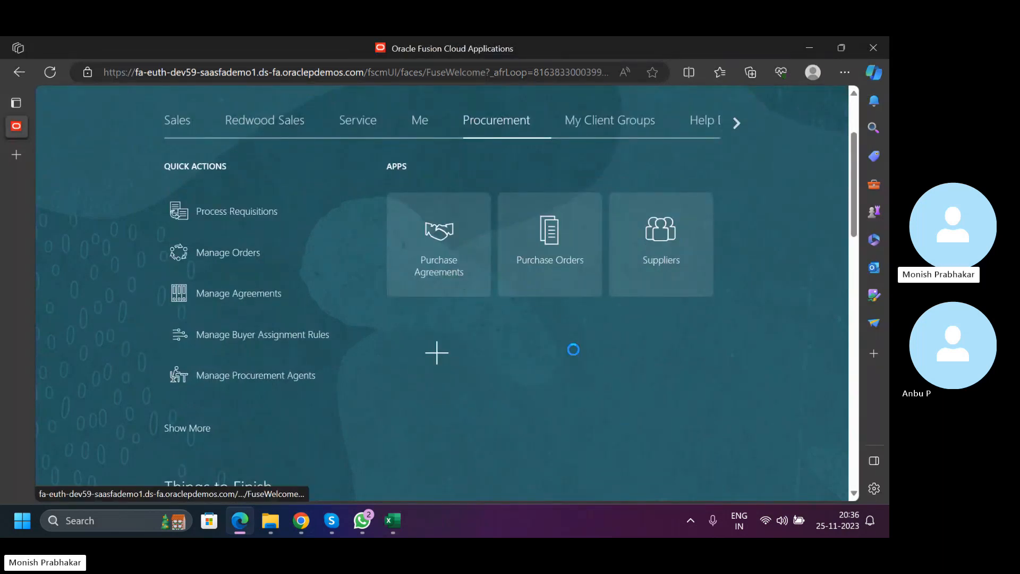
scroll(531, 335, "up", 1)
left_click(661, 354)
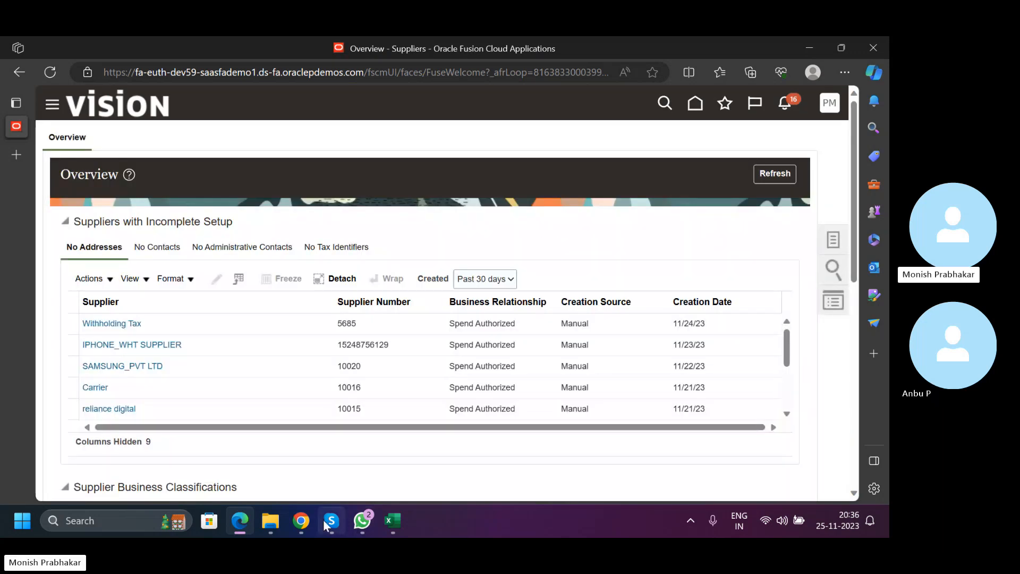
left_click(833, 239)
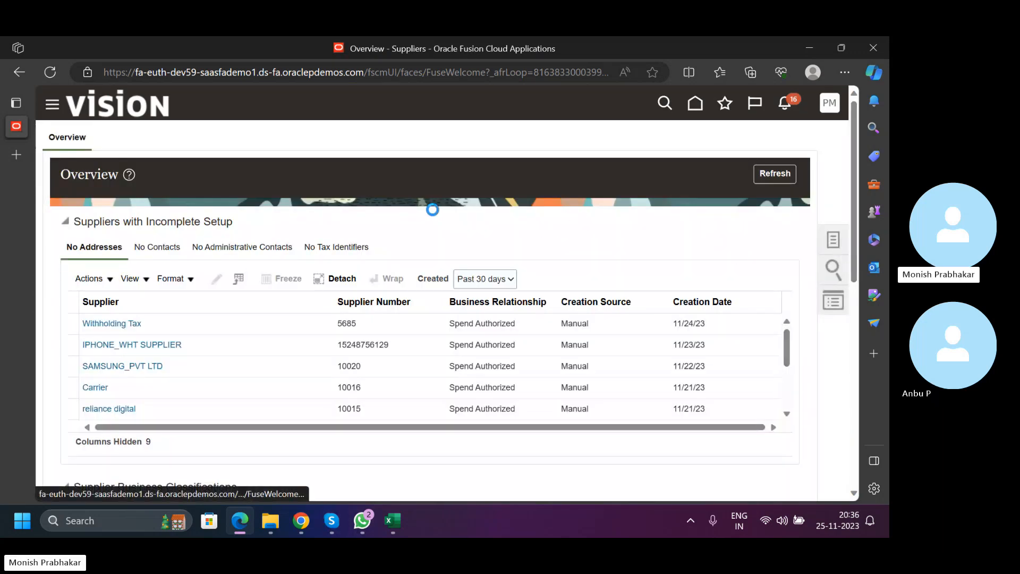
left_click(781, 141)
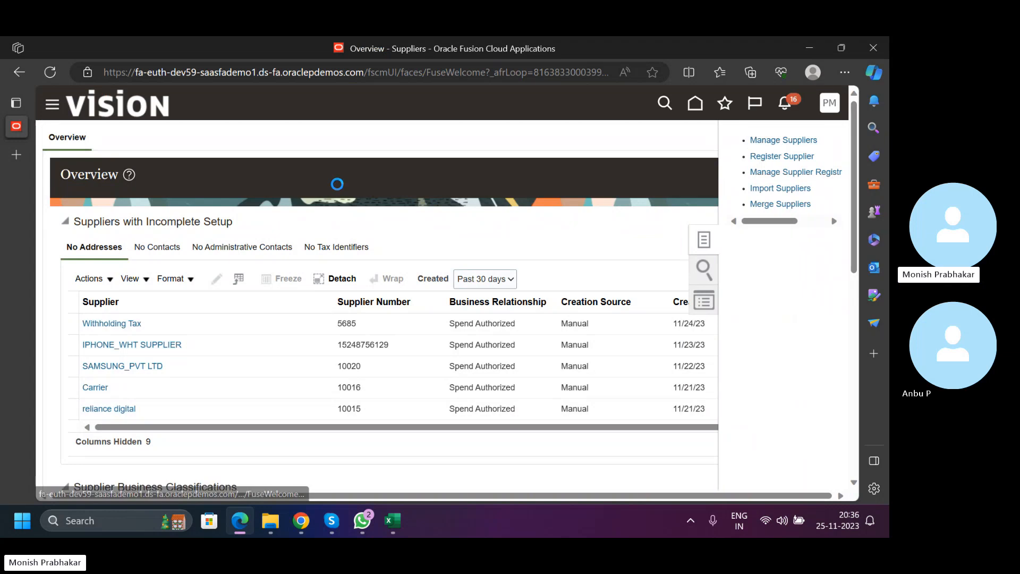
Search the suppliers for the keyword LMW and examine the LMW INDIA LTD entry.
left_click(266, 263)
key("Caps_Lock")
type("Im")
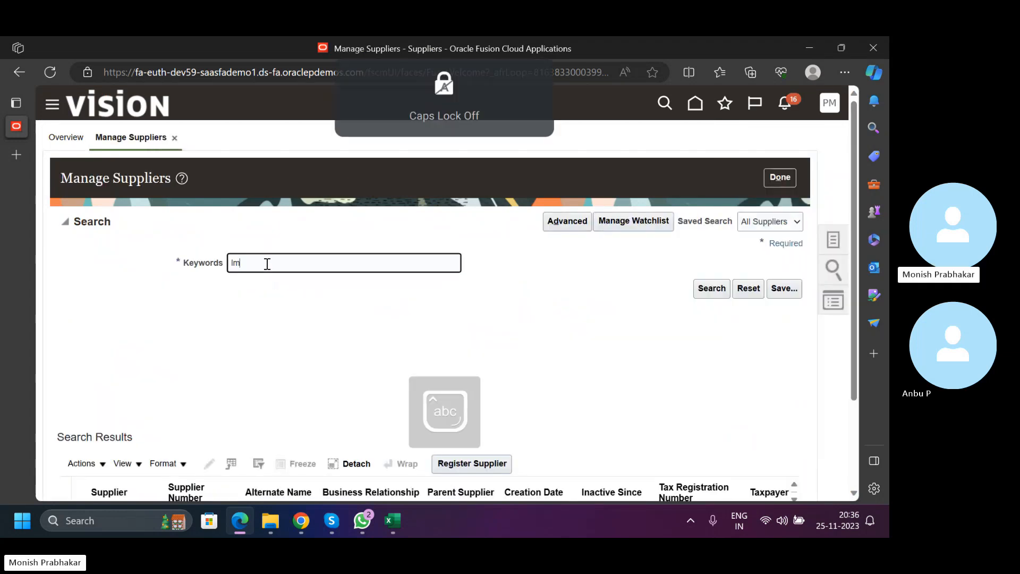
type("w")
left_click_drag(267, 263, 216, 268)
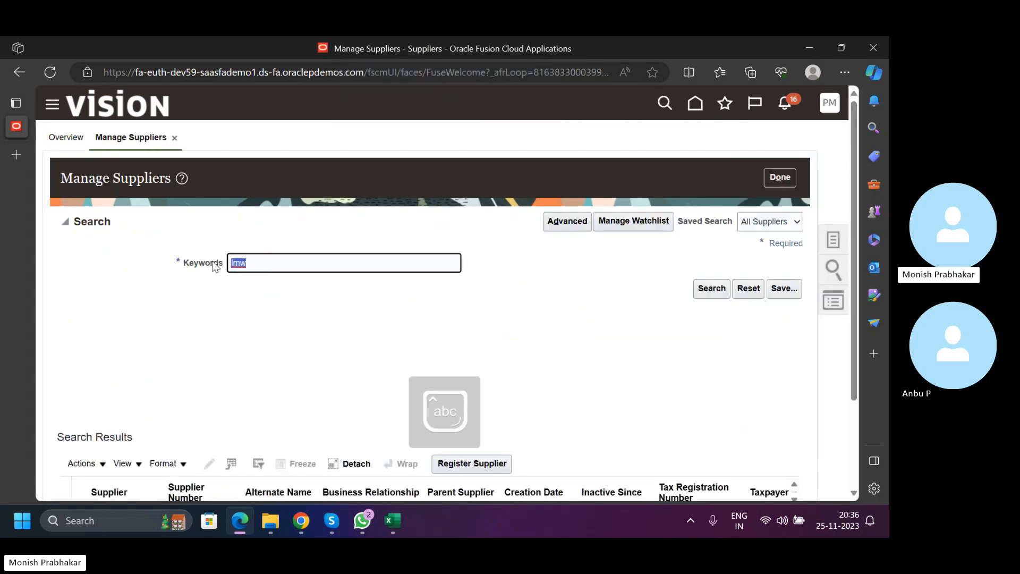
type("lmlm")
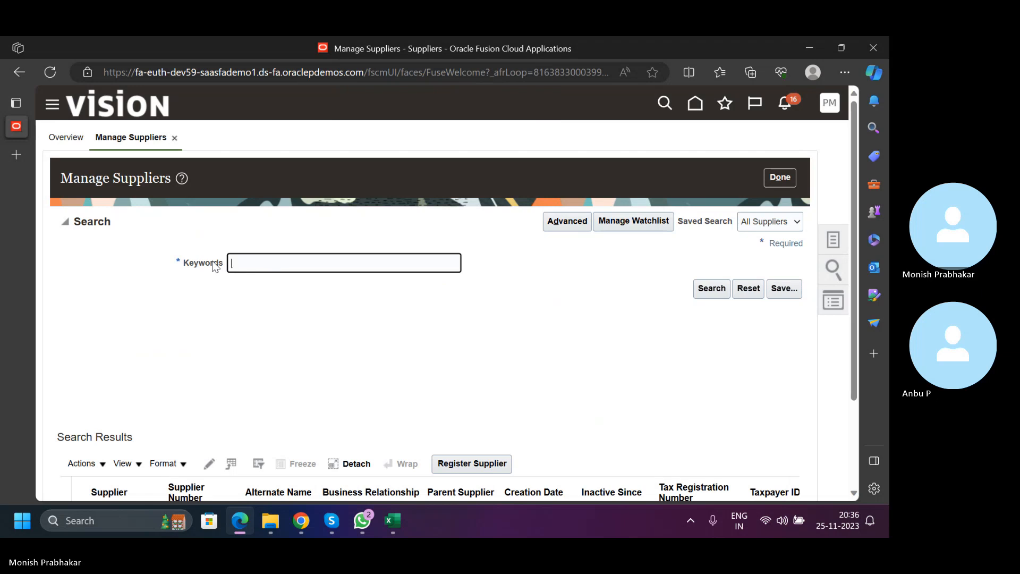
key("Caps_Lock")
type("LMW")
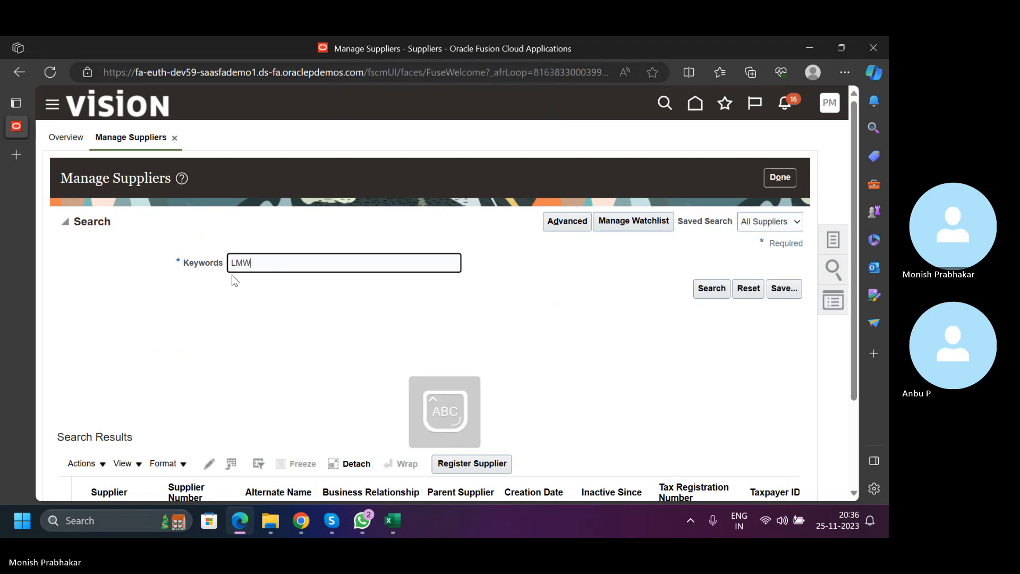
key("Return")
scroll(236, 278, "down", 2)
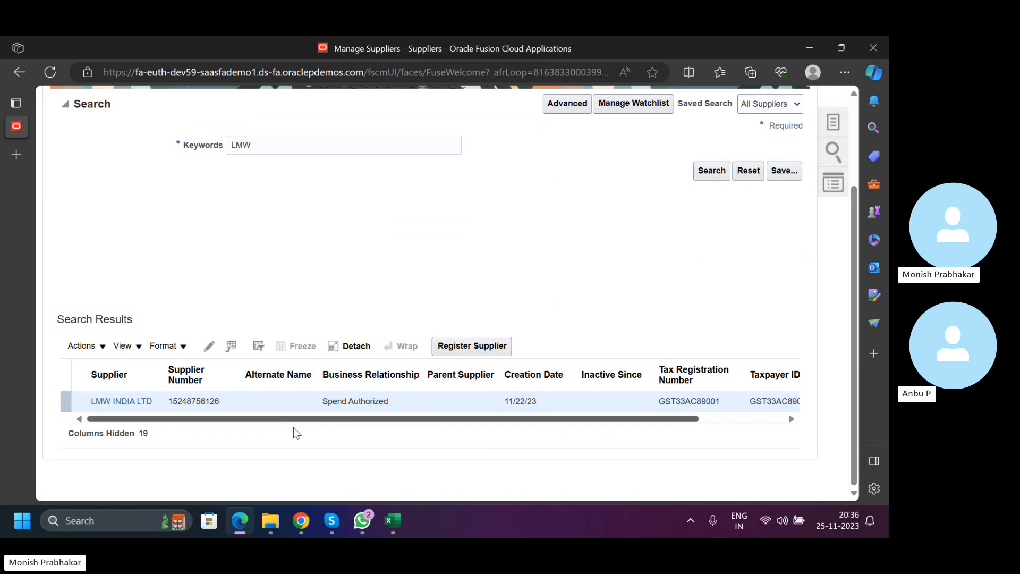
left_click_drag(281, 420, 199, 409)
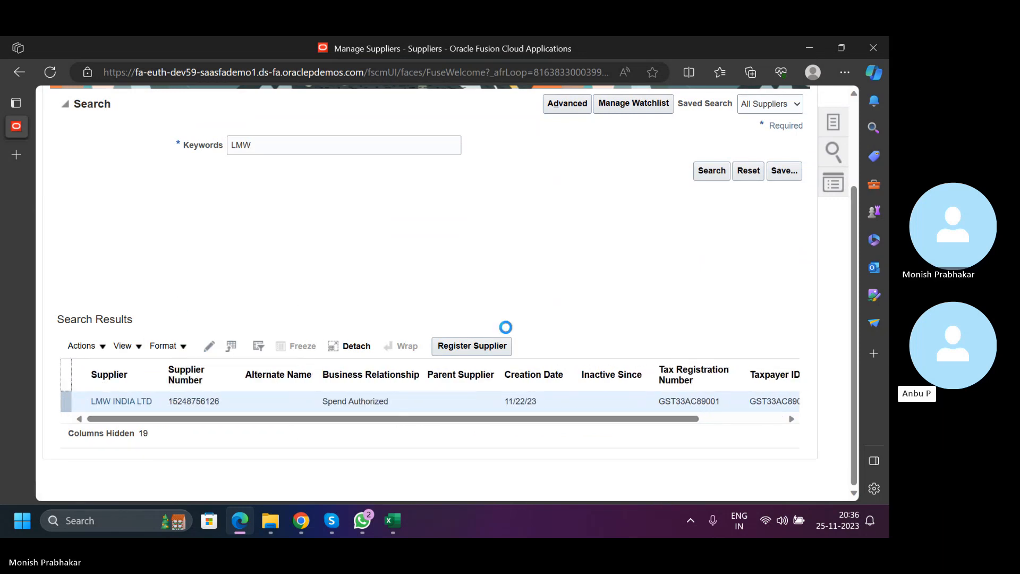
scroll(254, 305, "up", 2)
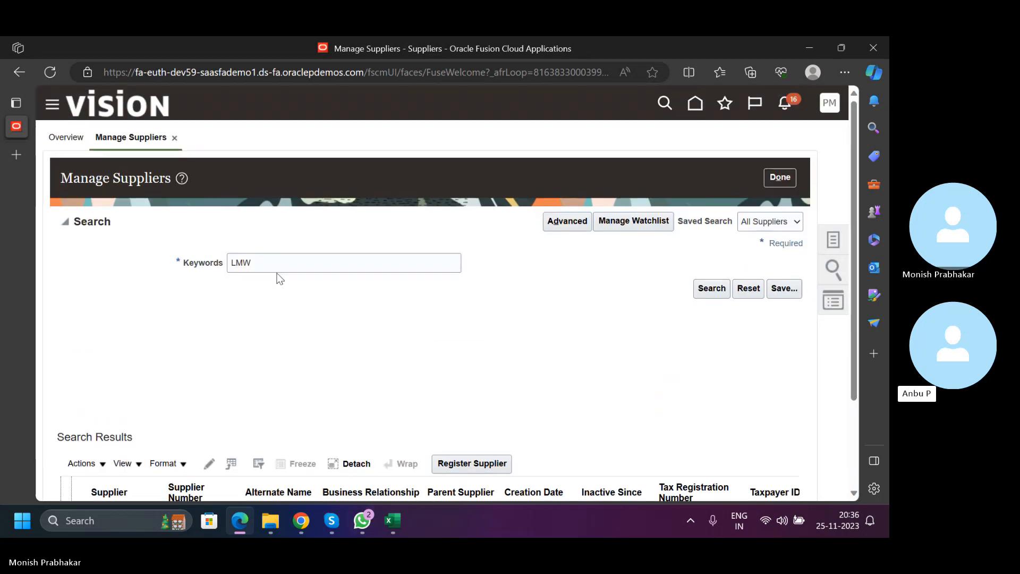
scroll(406, 320, "down", 2)
Examine the bank balance figures in B36:B39 on the Payables sheet of the Training Board workbook in Excel, and return to Edge.
mouse_move(391, 523)
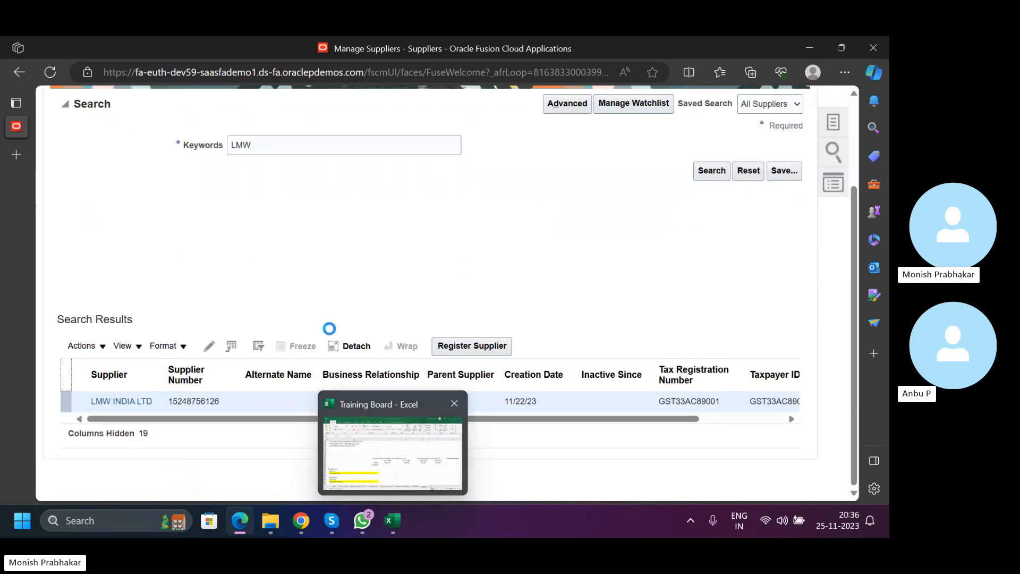
left_click(391, 431)
left_click_drag(329, 302, 346, 345)
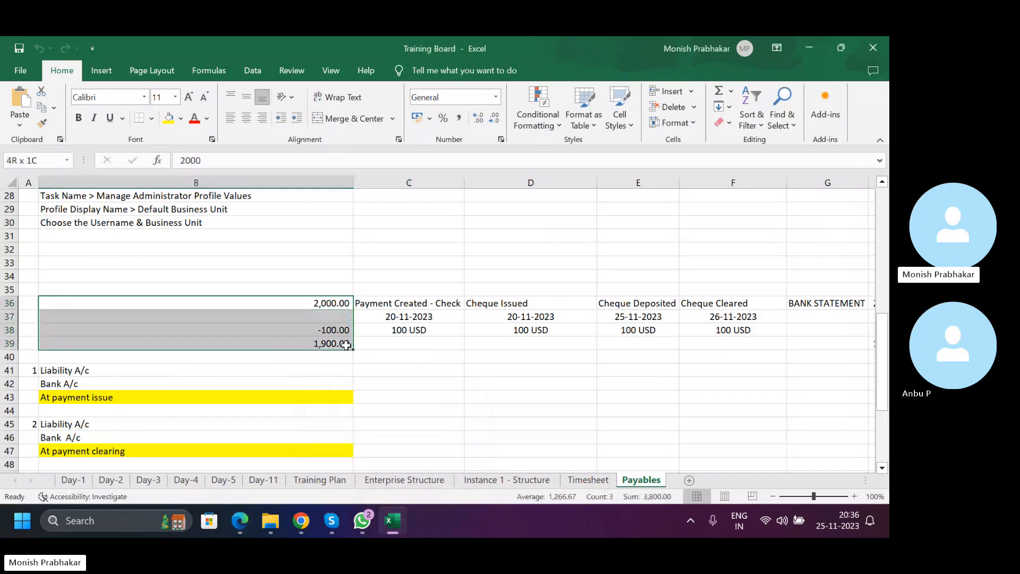
left_click(249, 512)
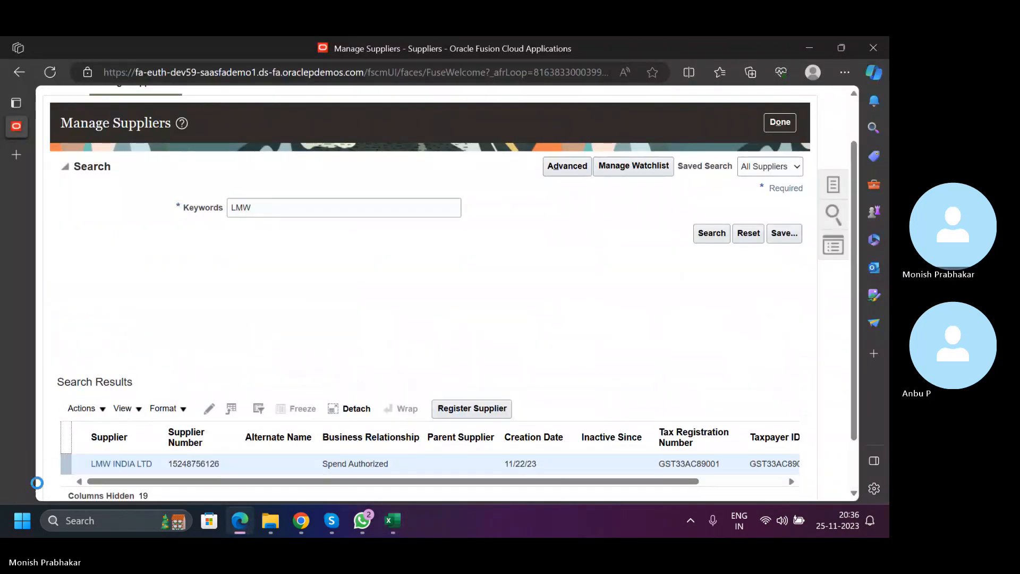
Dismiss the save message for the bank account in Chrome and finish with Manage Bank Accounts.
left_click(301, 520)
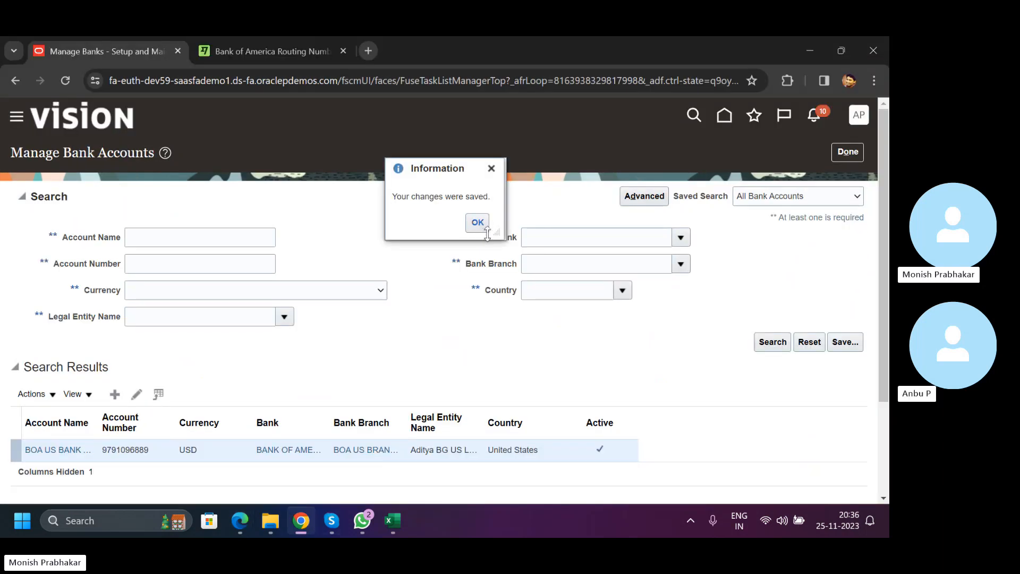
left_click(478, 223)
left_click(848, 152)
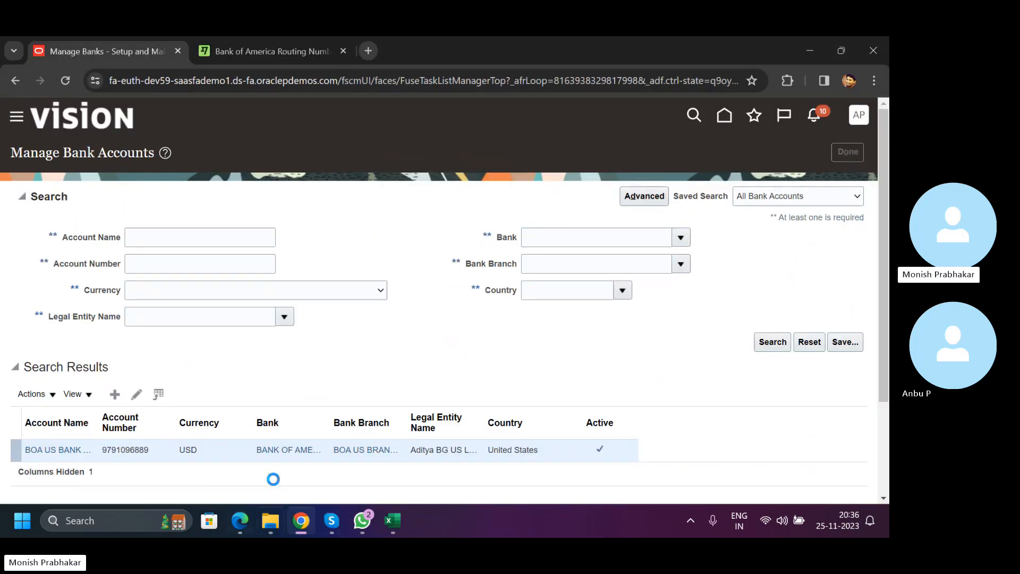
Switch to Edge and show the payment methods and bank accounts of the LMW INDIA LTD site LMW - CBE - TEXTILE INDUSTRY.
left_click(240, 520)
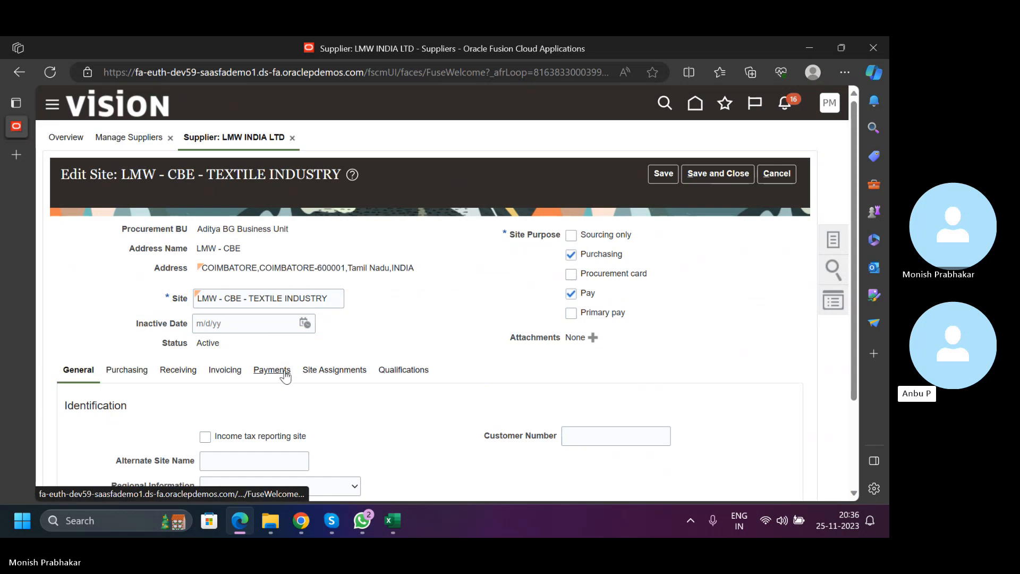
scroll(278, 387, "down", 2)
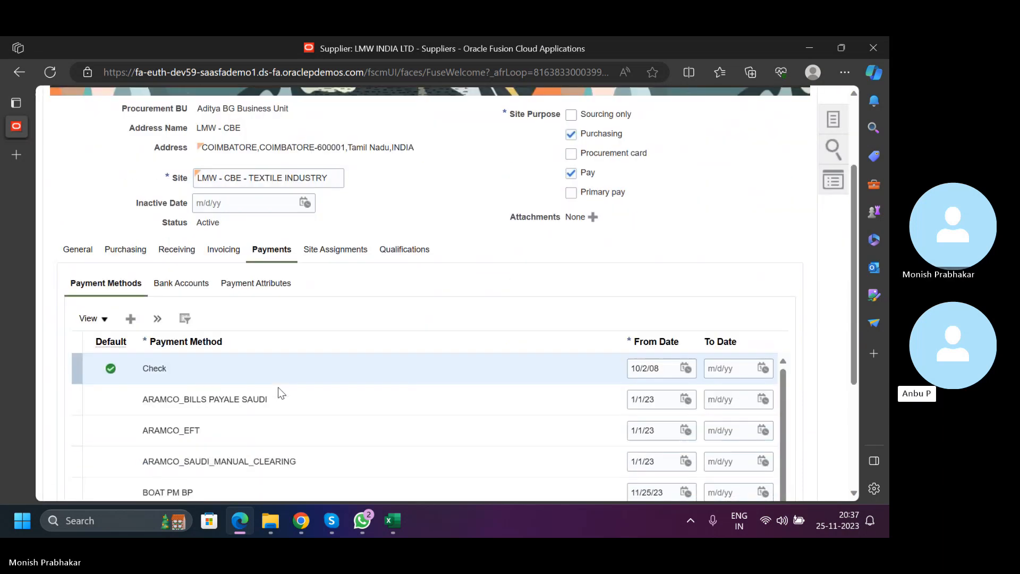
left_click(181, 279)
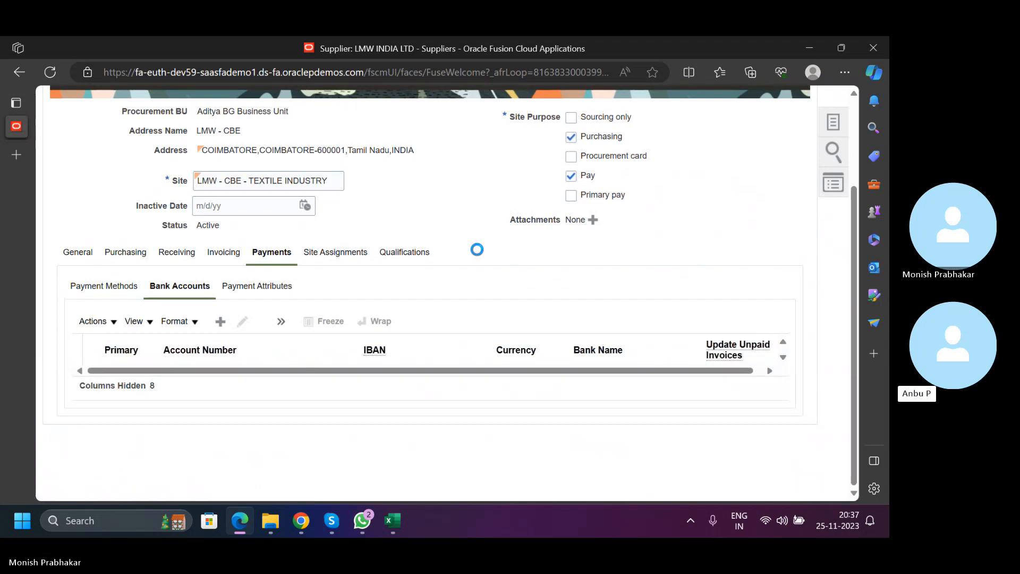
Look up country code US and set the country of the site's new bank account to United States.
left_click(354, 142)
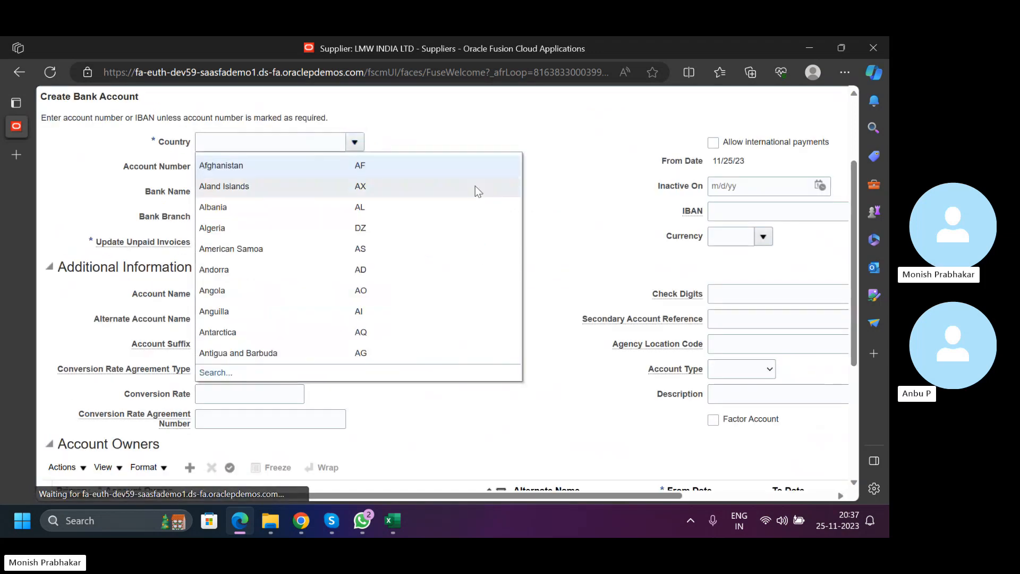
scroll(287, 257, "down", 2)
left_click(215, 254)
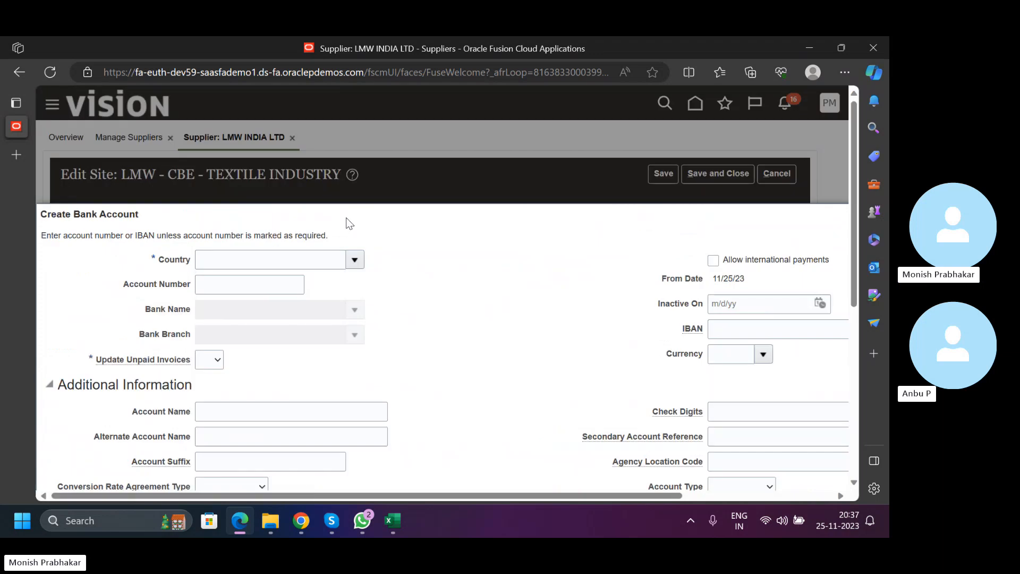
left_click(372, 282)
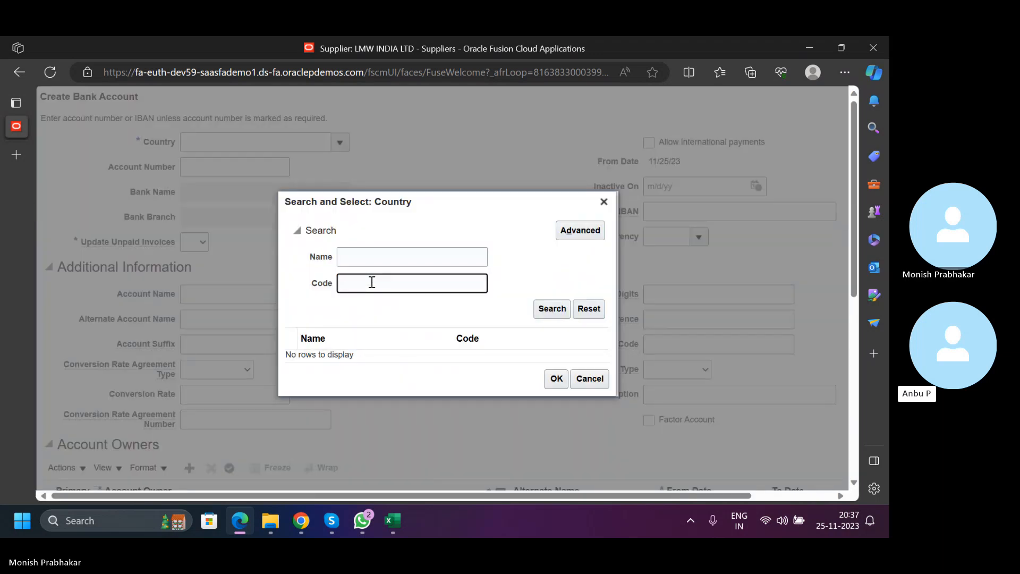
key("Caps_Lock")
type("us")
key("Return")
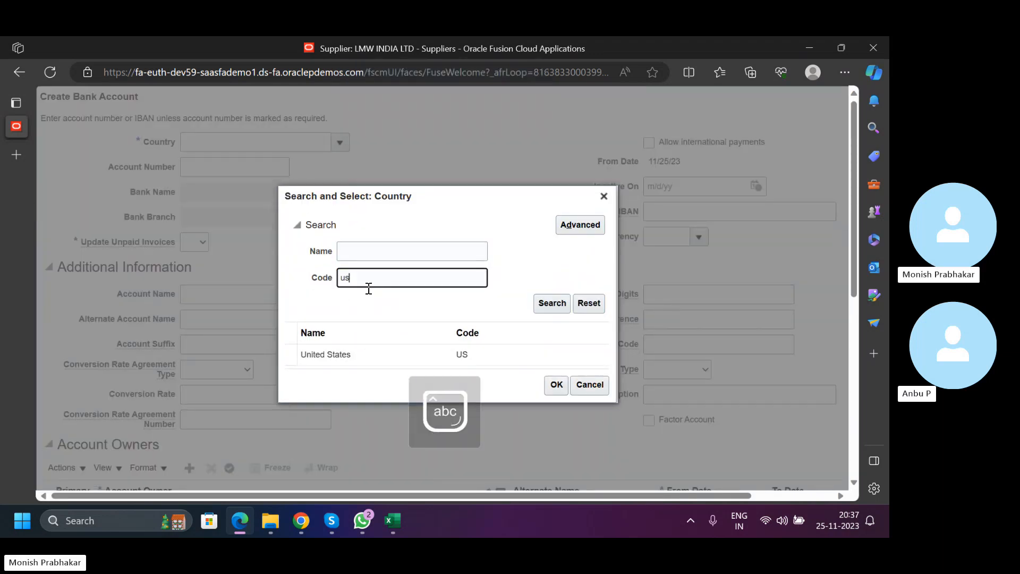
left_click(343, 354)
left_click(555, 384)
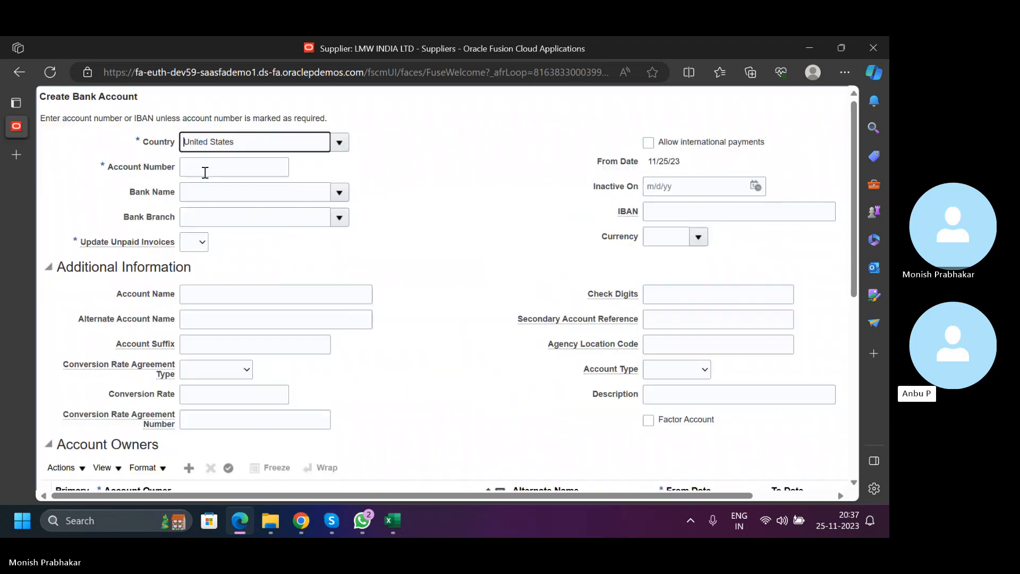
Enter the account number of the supplier site's new bank account.
left_click(199, 166)
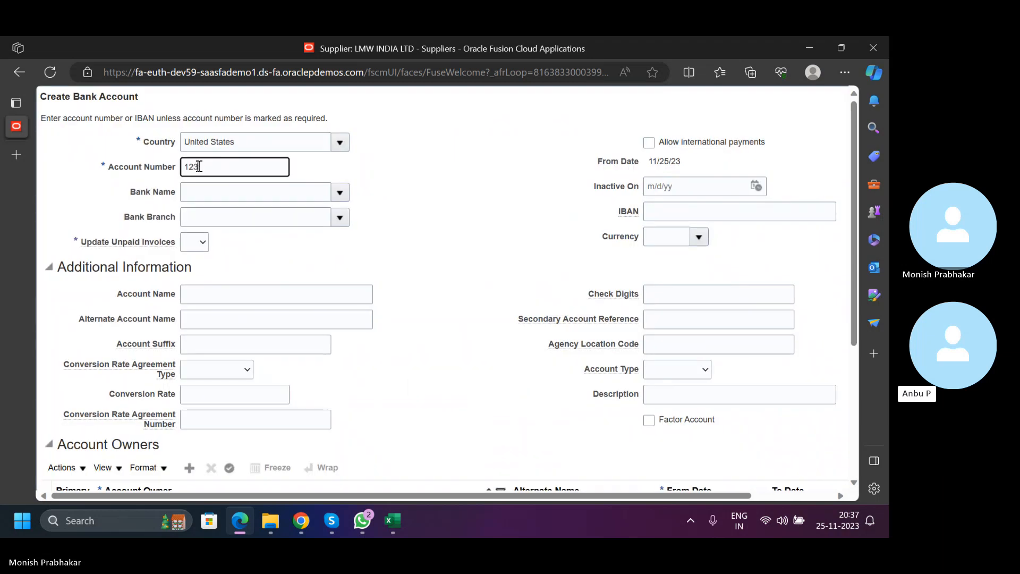
type("12345679")
key("BackSpace")
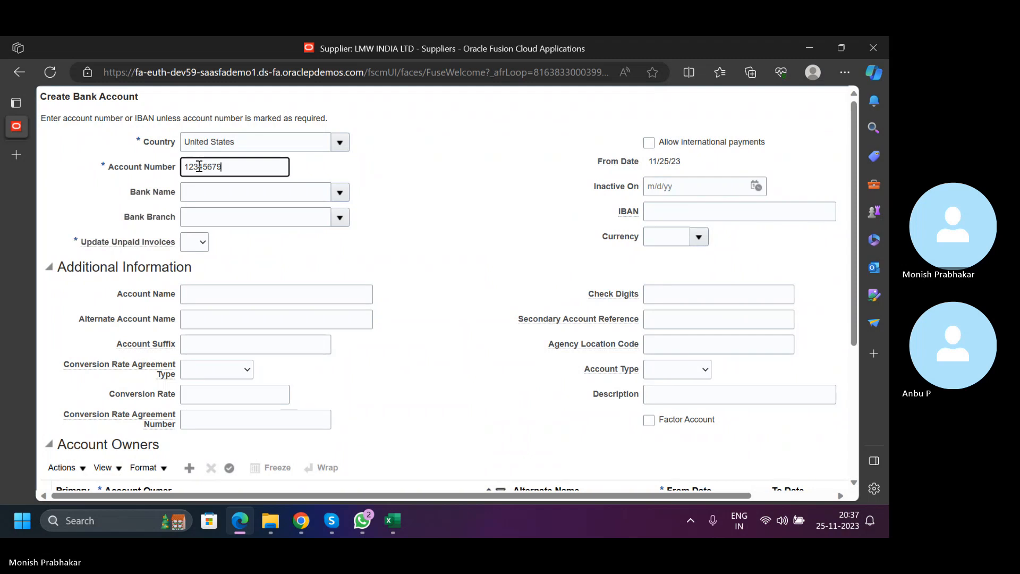
type("8")
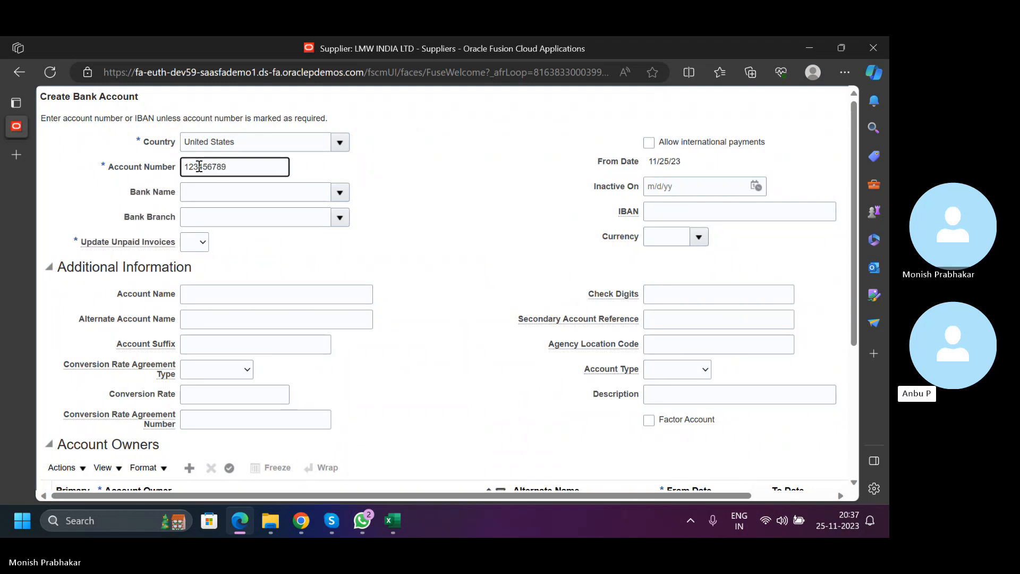
Assign the new account to Bank of America, New York branch, set Update Unpaid Invoices to Yes, and review the account owners.
left_click(327, 195)
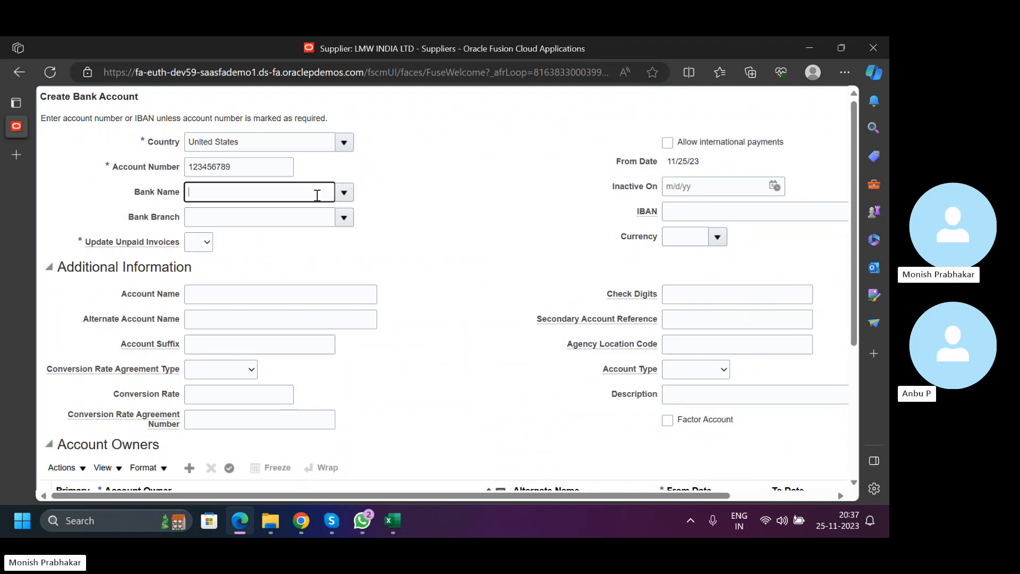
left_click(343, 192)
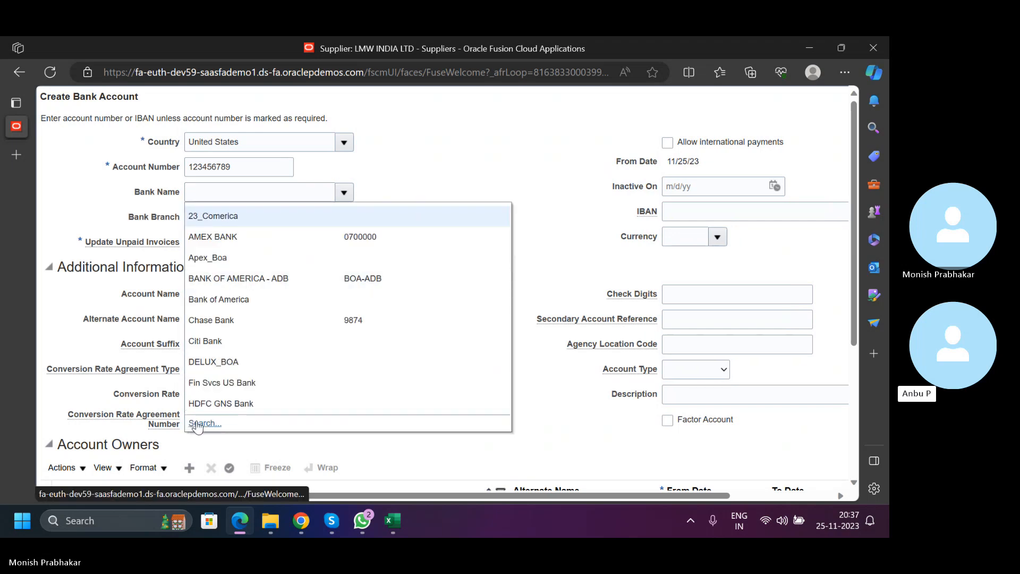
left_click(225, 300)
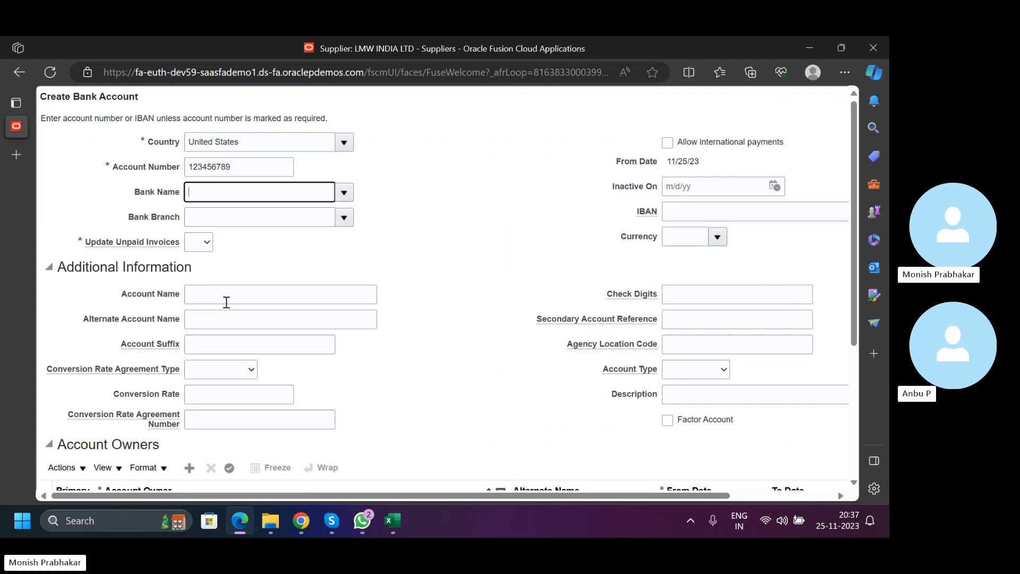
left_click(344, 217)
left_click(221, 257)
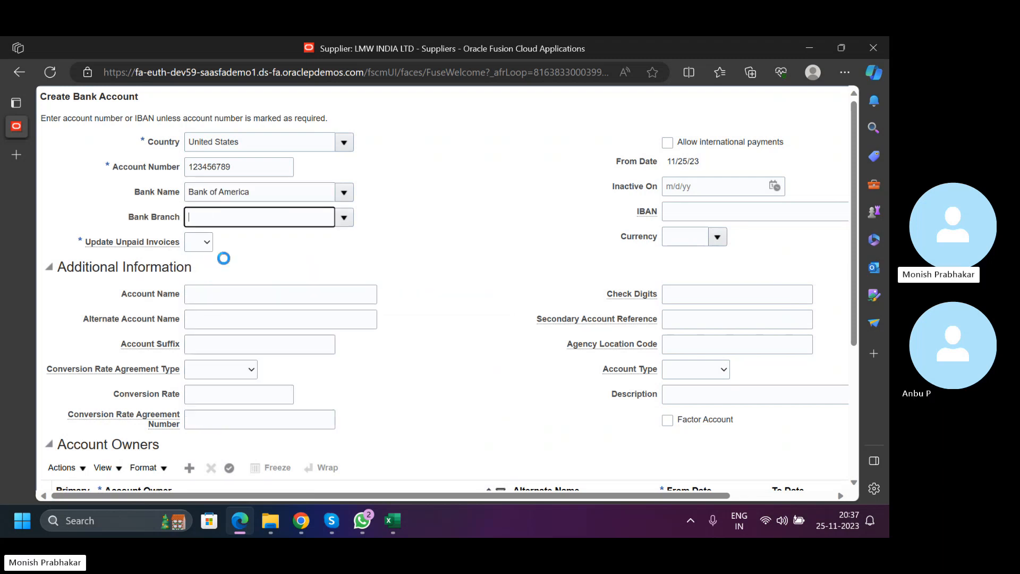
left_click(206, 243)
left_click(205, 270)
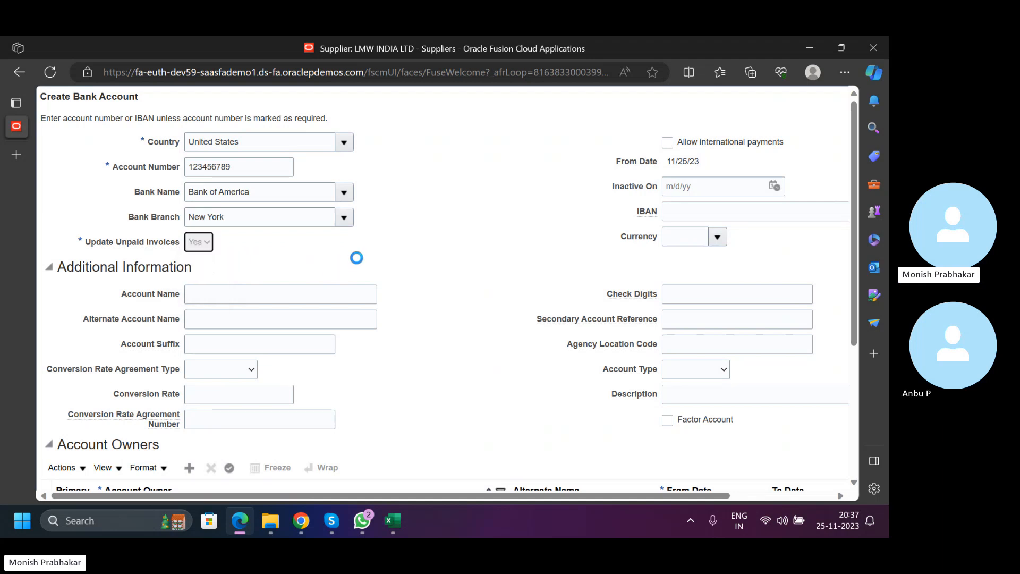
scroll(413, 243, "down", 4)
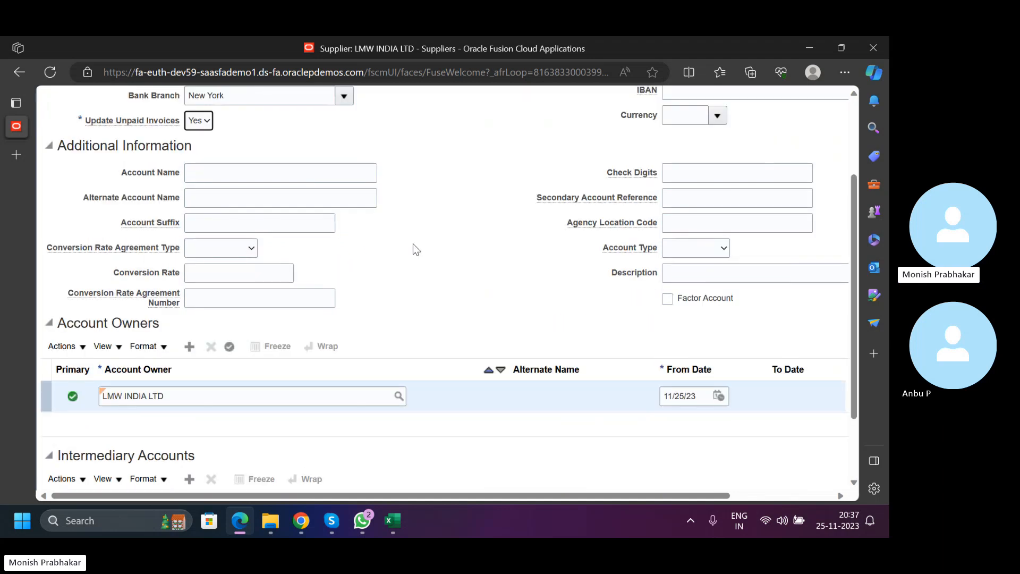
scroll(412, 243, "up", 3)
scroll(413, 243, "up", 1)
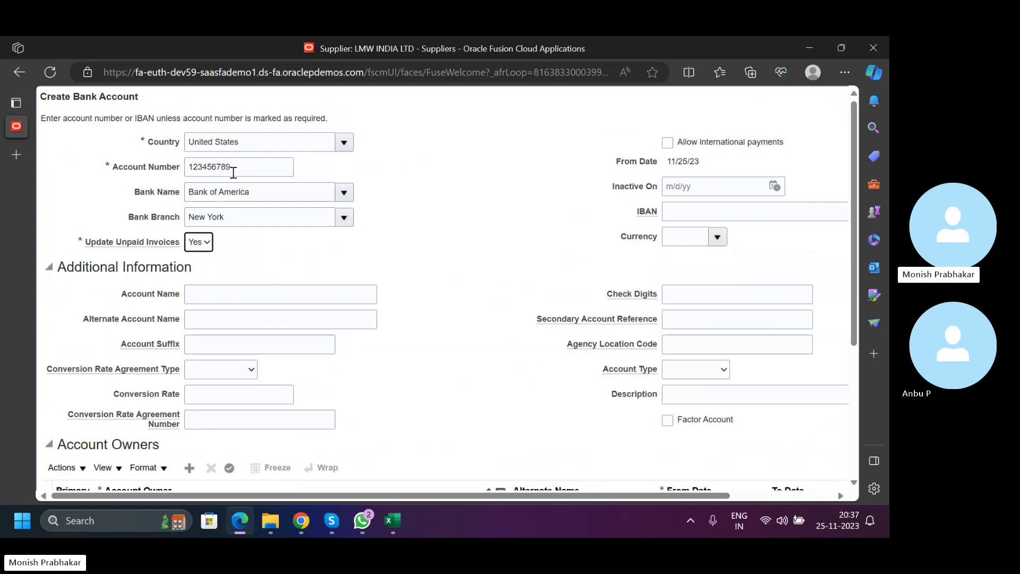
Review the new bank account's country, number, bank, branch and owner details, and confirm its creation for the supplier site.
left_click(239, 142)
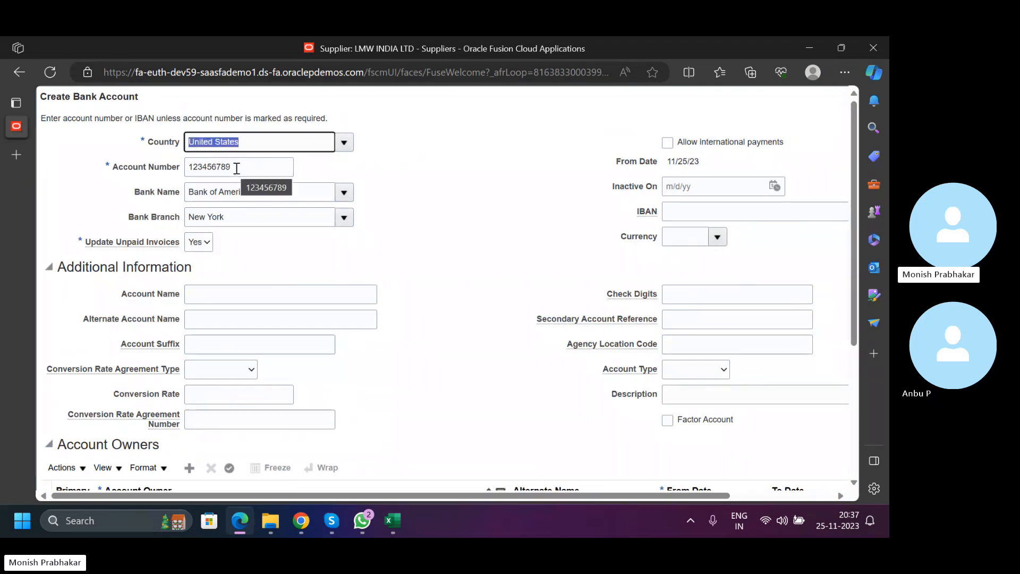
key("Tab")
key("Tab")
key("Tab")
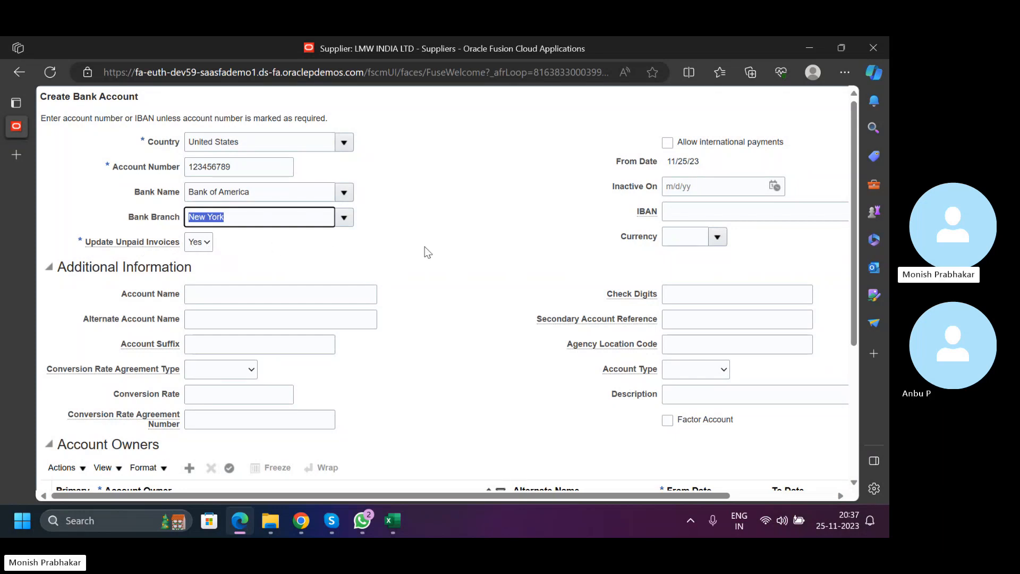
key("shift+Tab")
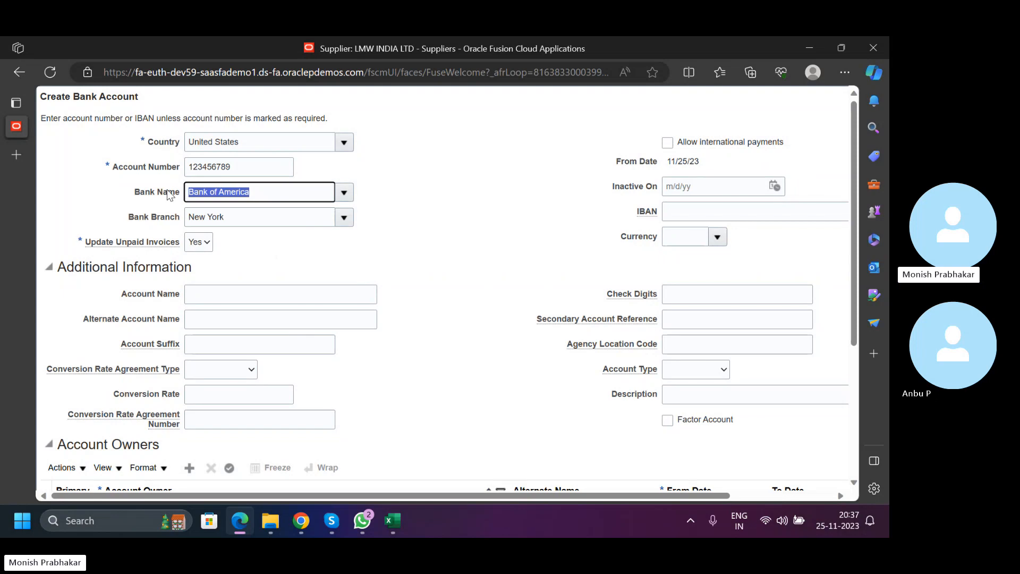
scroll(557, 353, "down", 4)
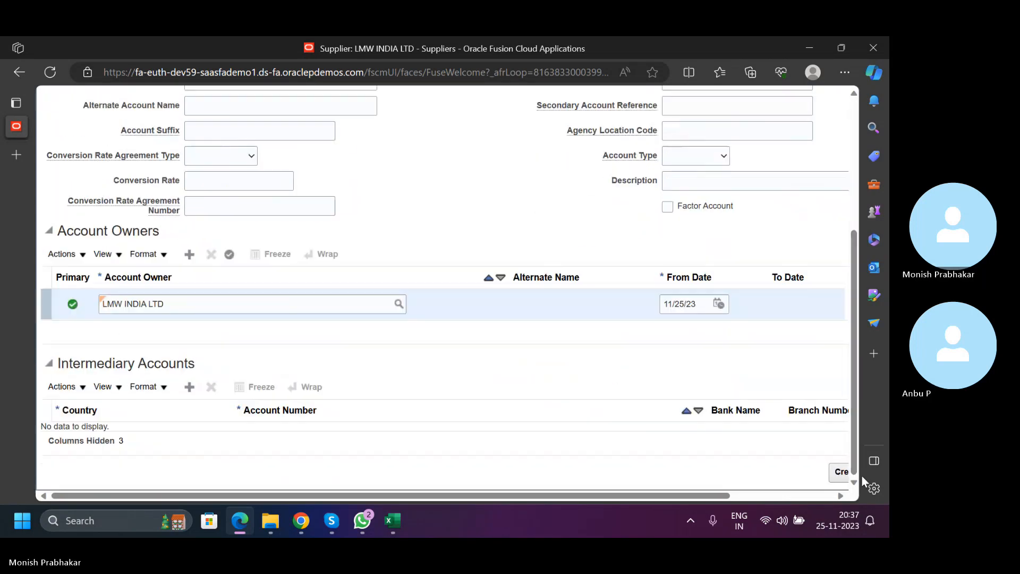
left_click_drag(704, 498, 818, 478)
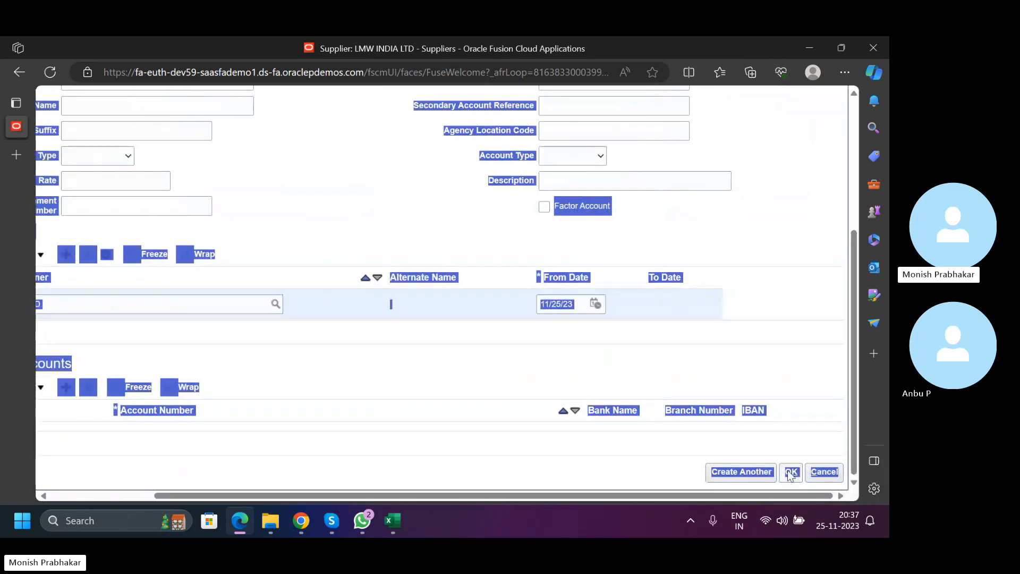
left_click(790, 472)
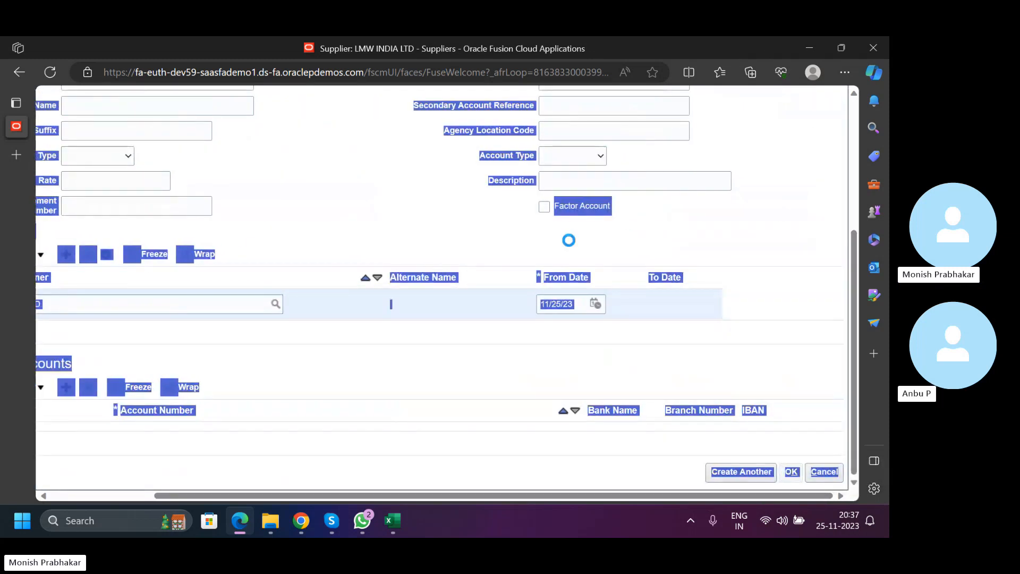
left_click(663, 218)
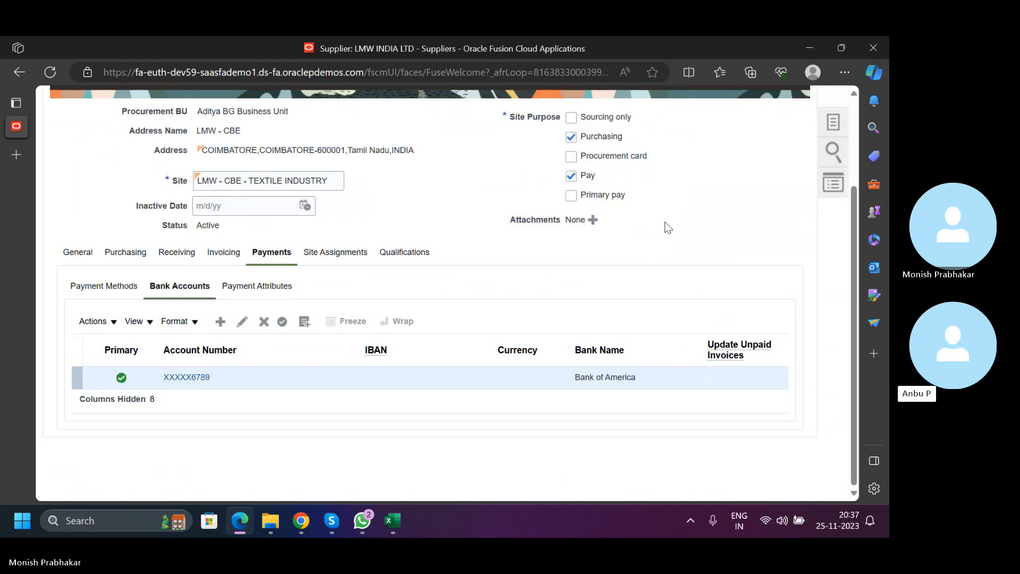
Save the LMW - CBE - TEXTILE INDUSTRY site and submit the supplier's profile changes for approval.
scroll(664, 221, "up", 3)
left_click(715, 176)
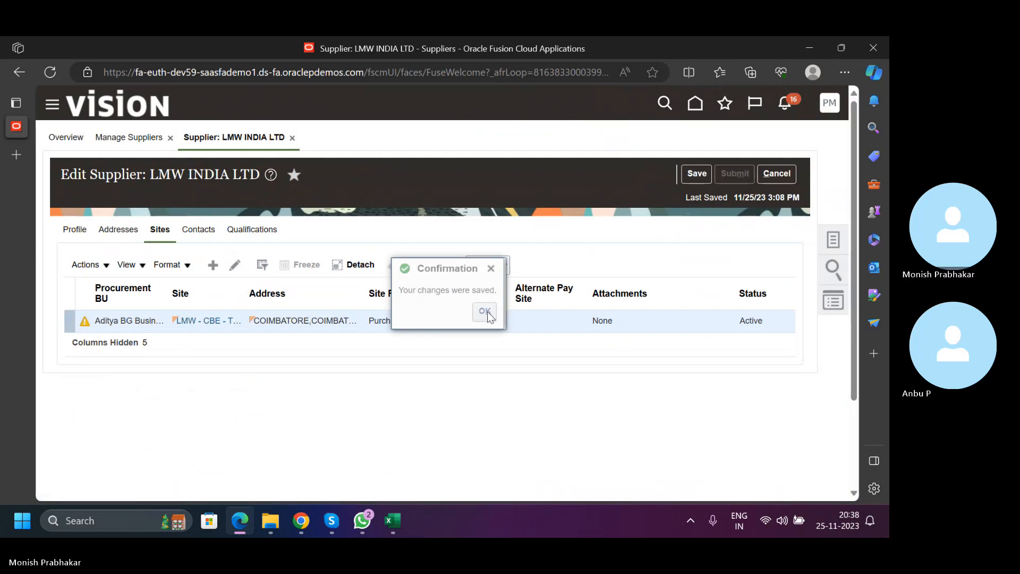
left_click(484, 313)
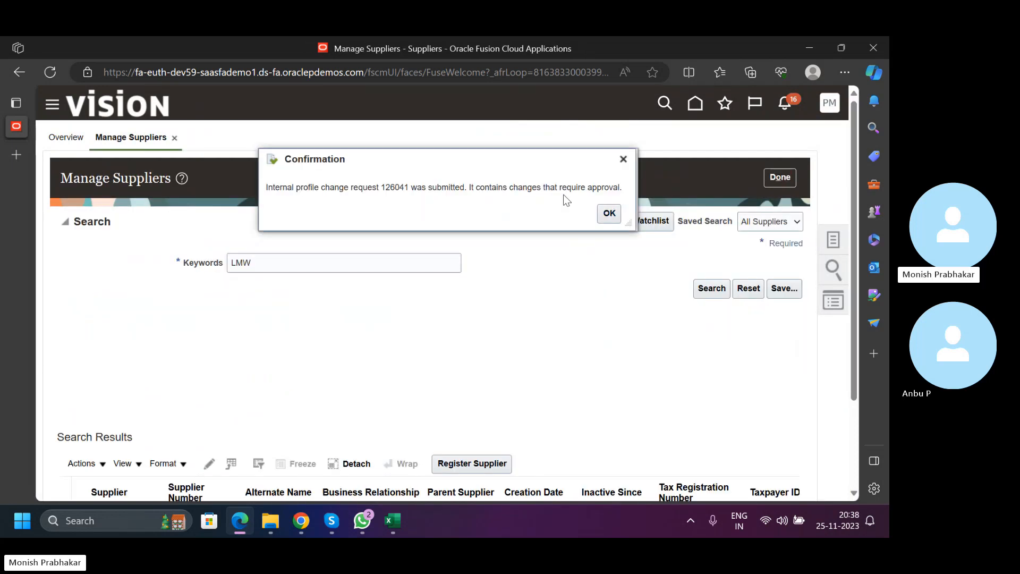
left_click(609, 213)
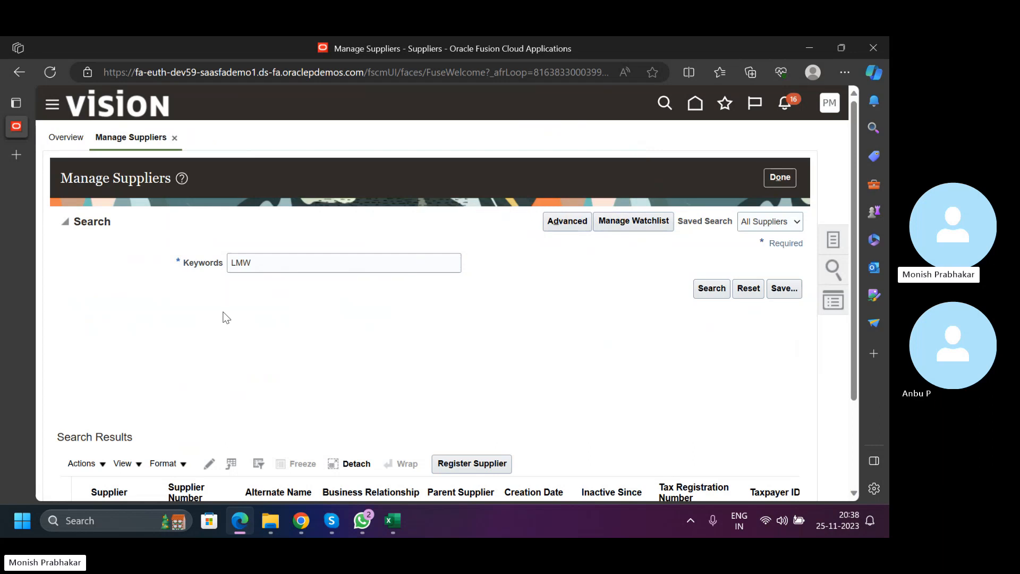
scroll(223, 317, "down", 2)
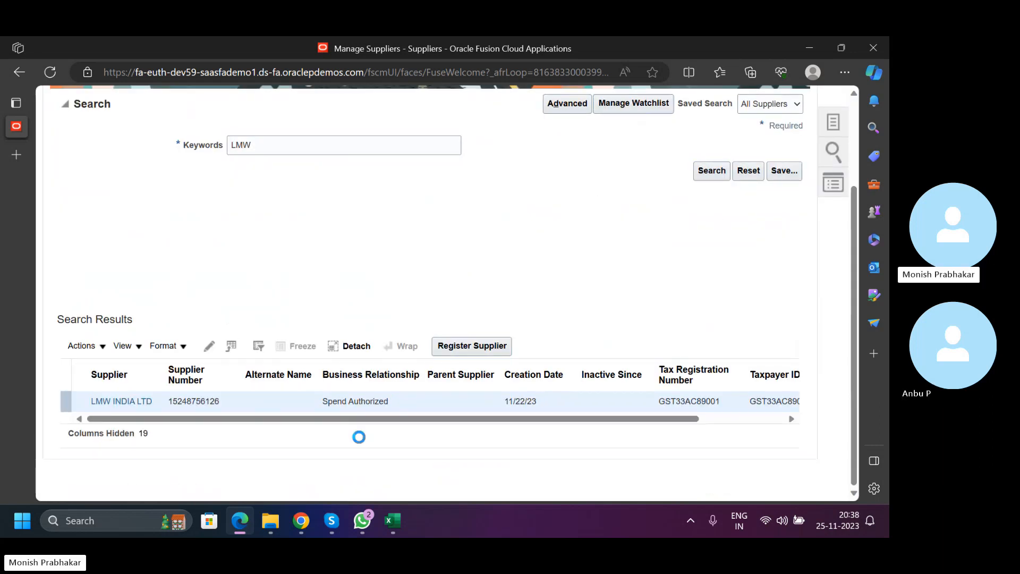
Switch to Chrome, leave the Manage Bank Branches page, and close the Bank of America routing number page.
left_click(301, 521)
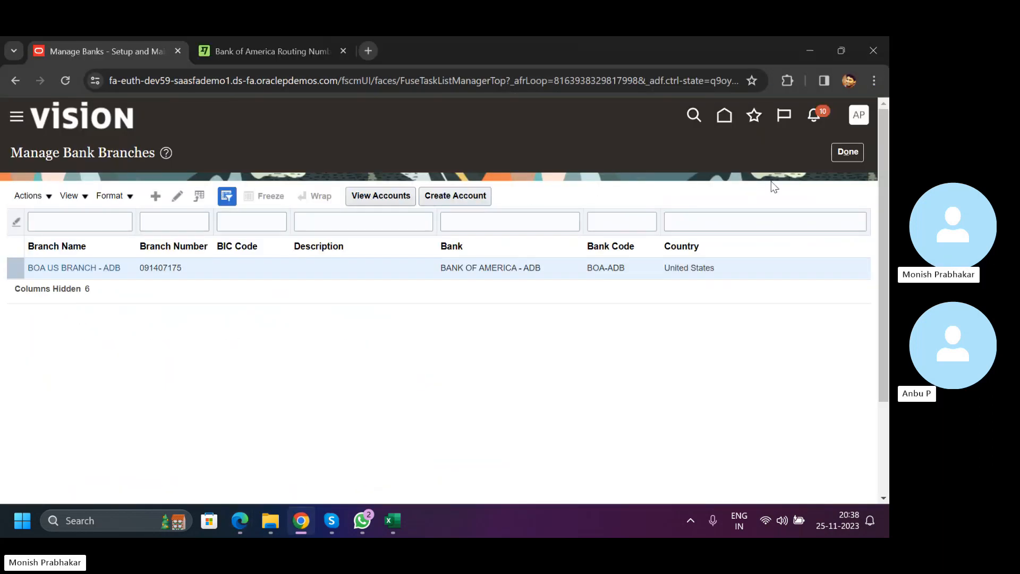
left_click(847, 152)
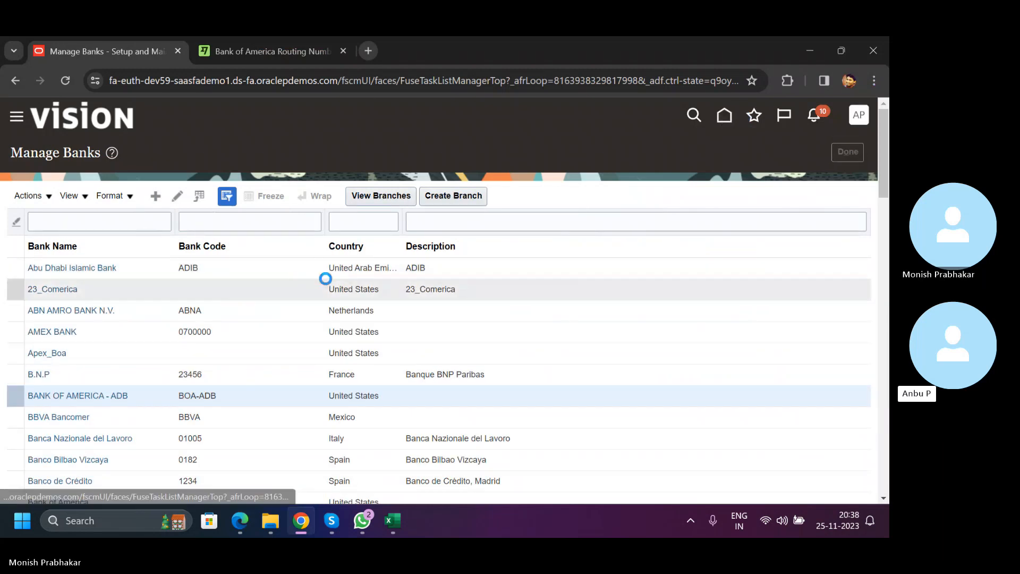
key("alt+Tab")
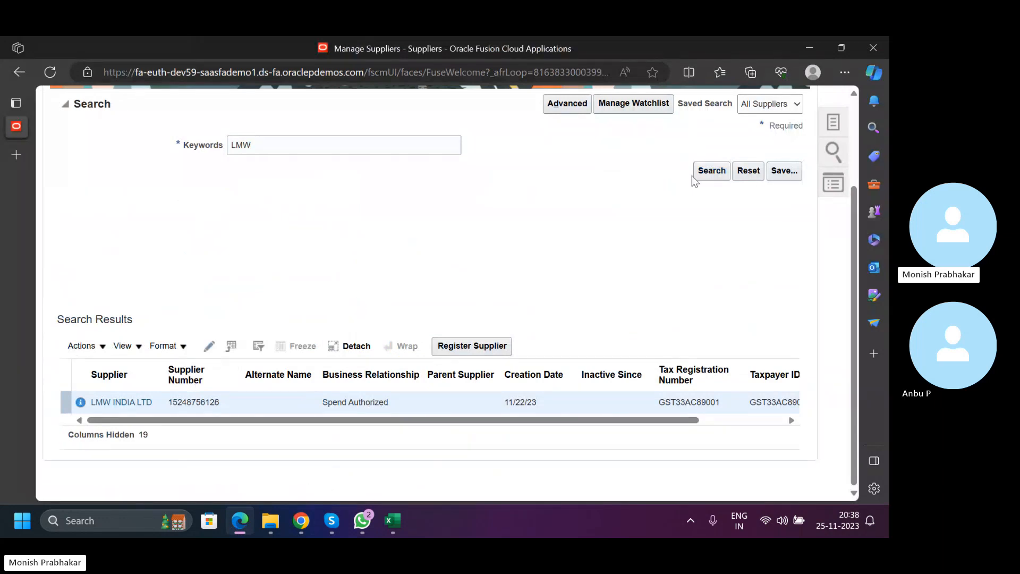
key("alt+Tab")
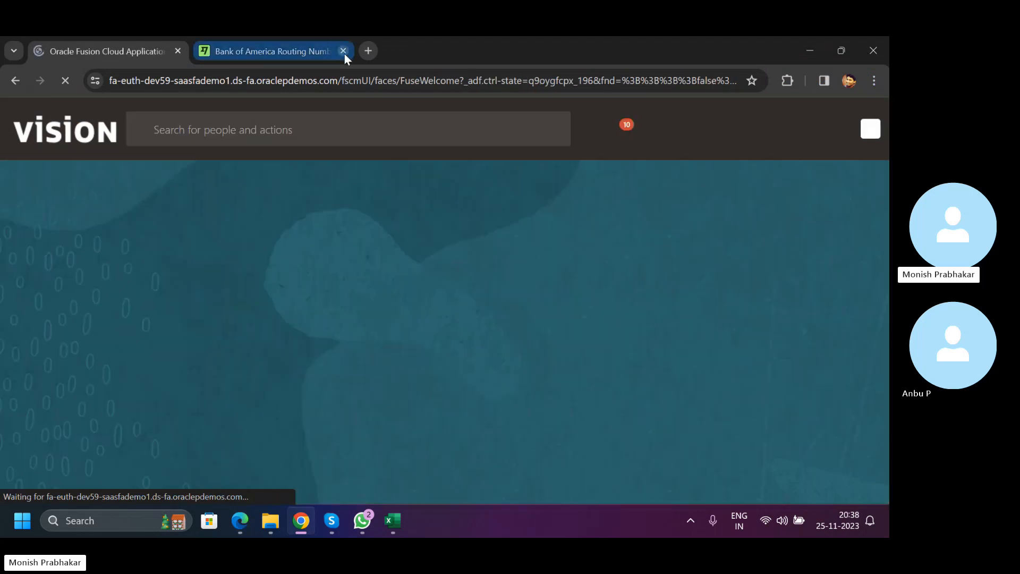
left_click(343, 51)
Open the Invoices work area, start a new invoice, and highlight its Aditya BG Business Unit value.
left_click(548, 369)
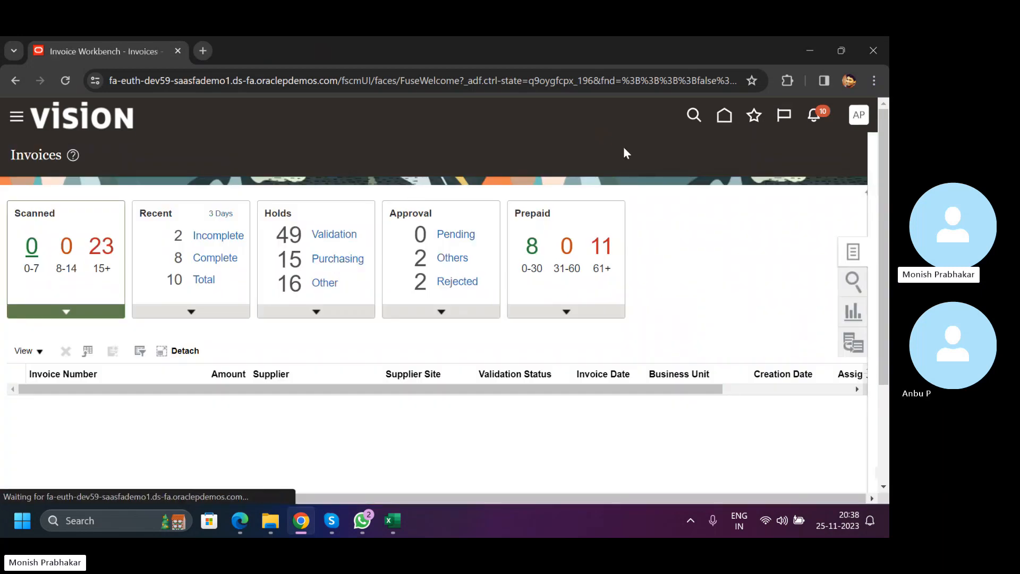
left_click(792, 163)
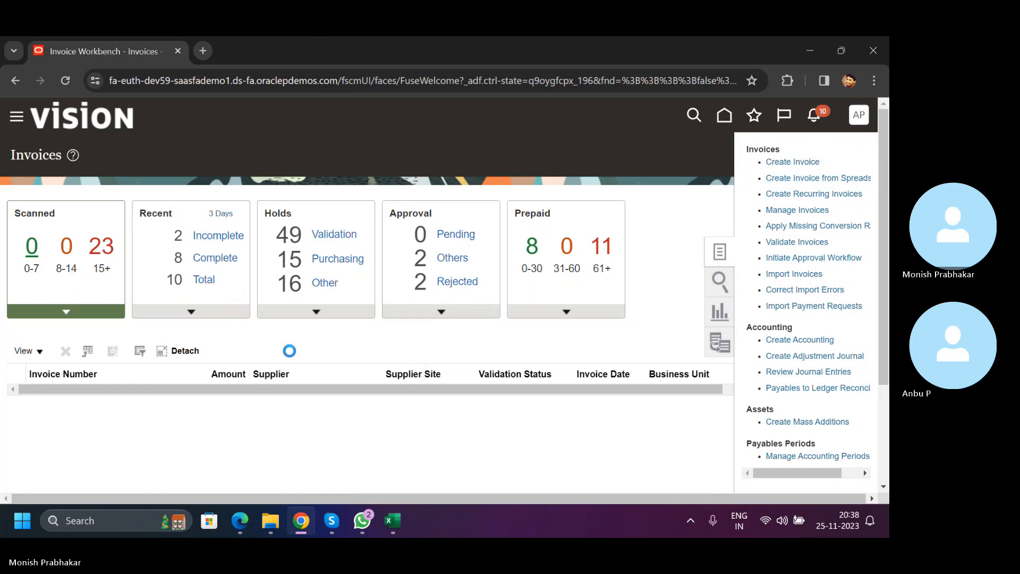
mouse_move(365, 523)
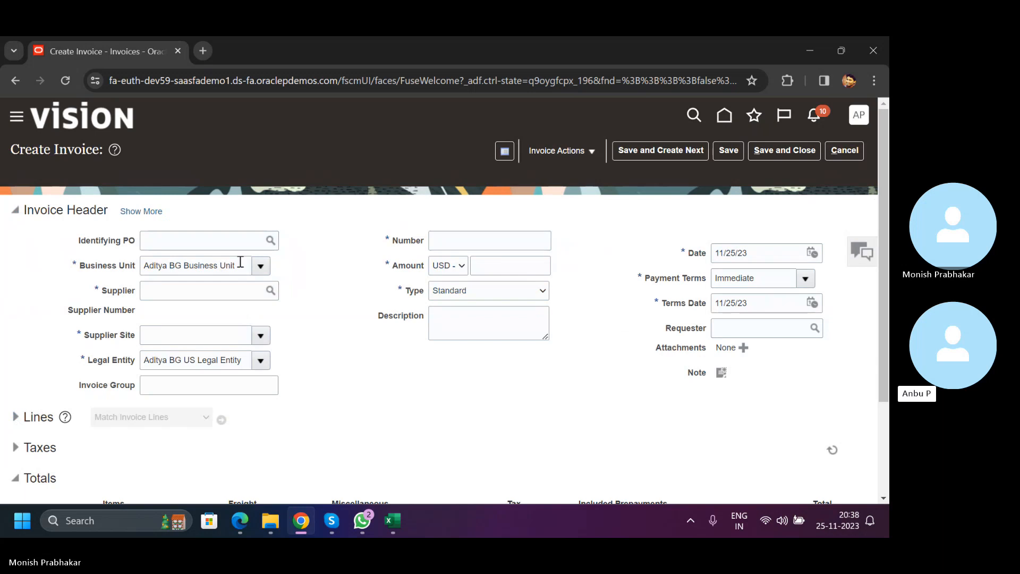
left_click_drag(241, 262, 116, 267)
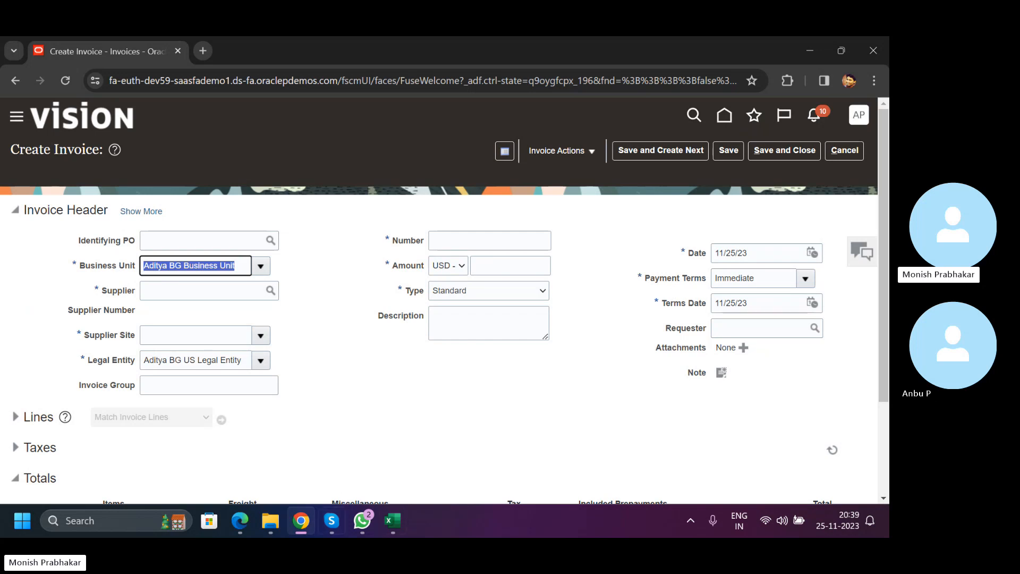
Switch to the Training Board workbook in Excel and enter the date 25-11-2023 in cell C81 of the Payables sheet.
left_click(398, 519)
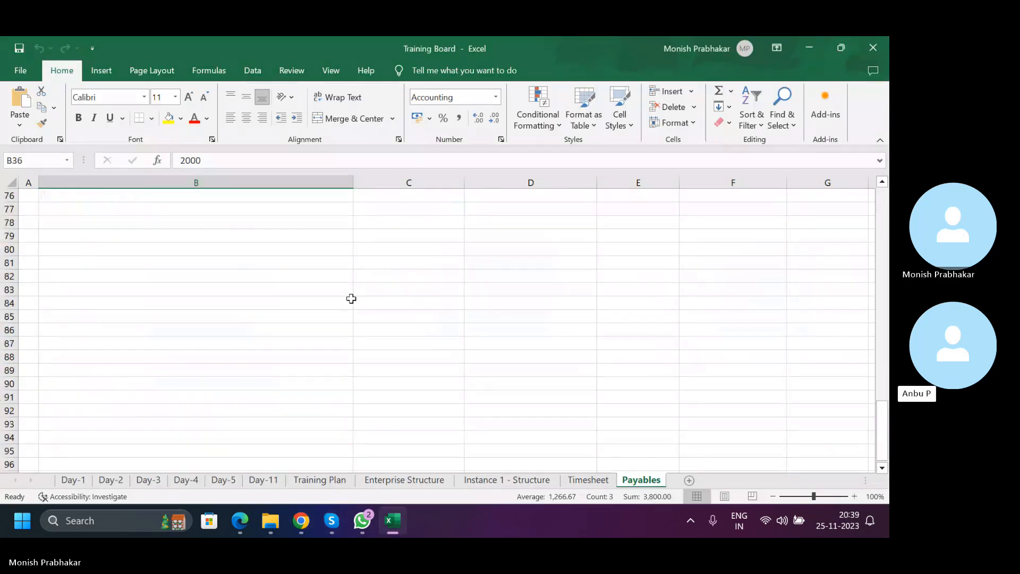
left_click(401, 263)
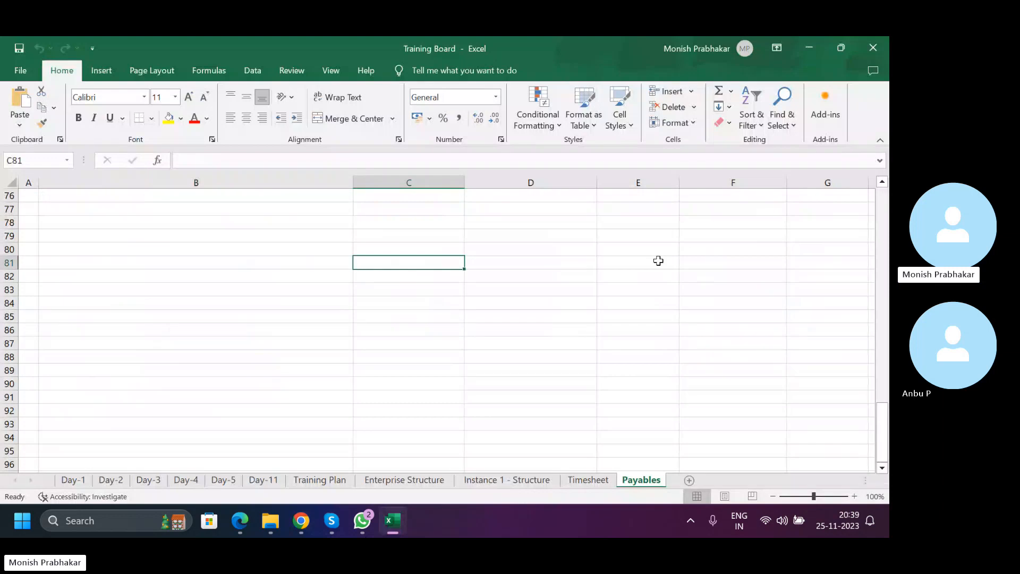
type("25-11-2")
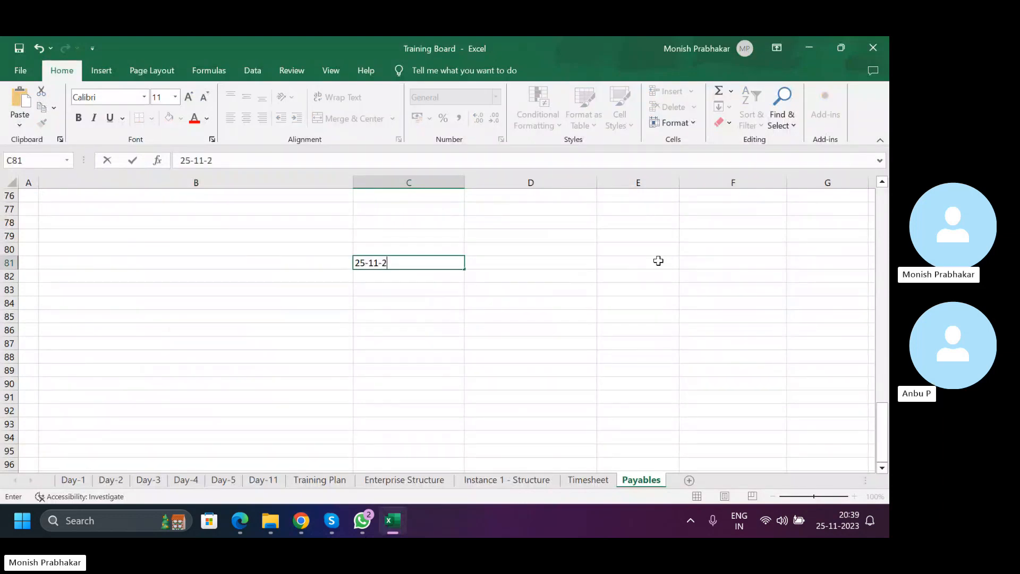
type("023\\")
key("BackSpace")
key("Return")
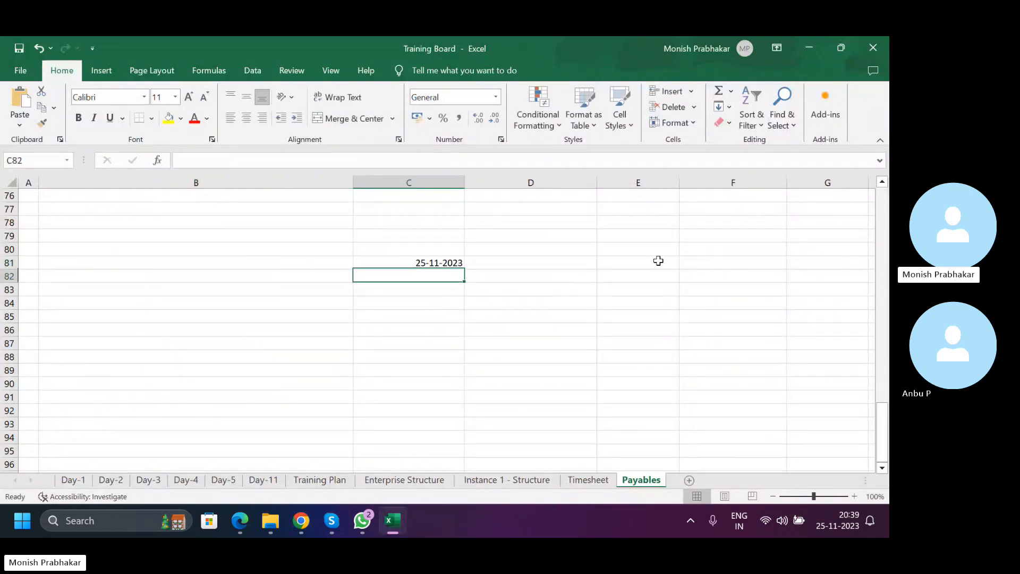
Enter ADB in cell C82, directly below the date.
type("a")
key("Caps_Lock")
key("BackSpace")
type("A")
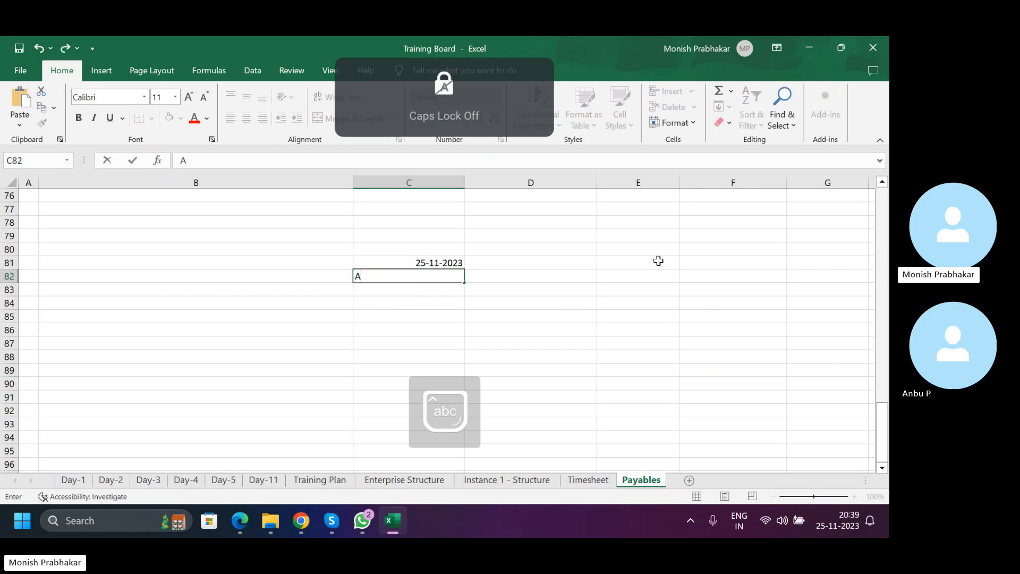
type("DB")
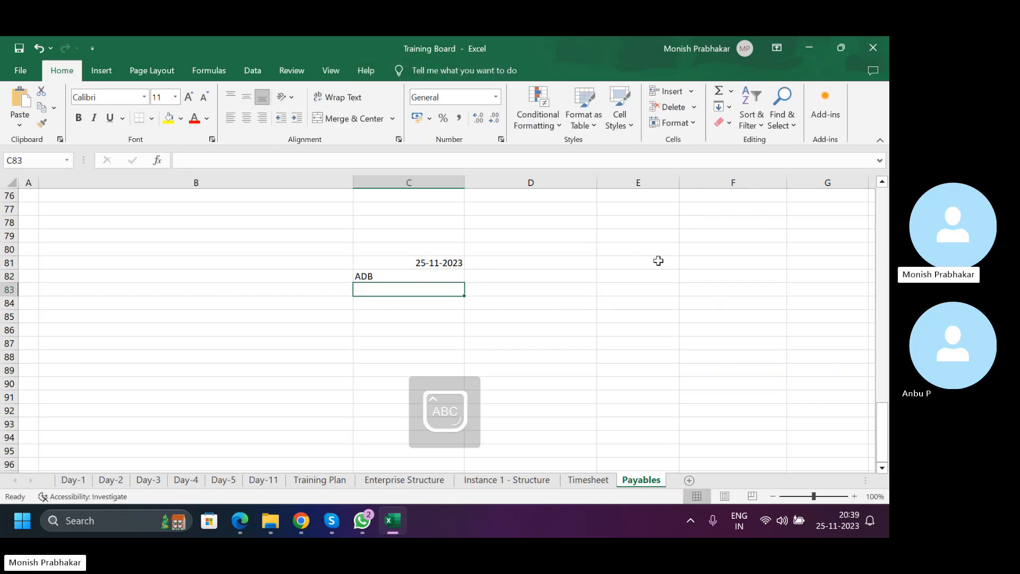
Enter Allen Solly in cell D82, beside ADB.
key("Up")
key("Right")
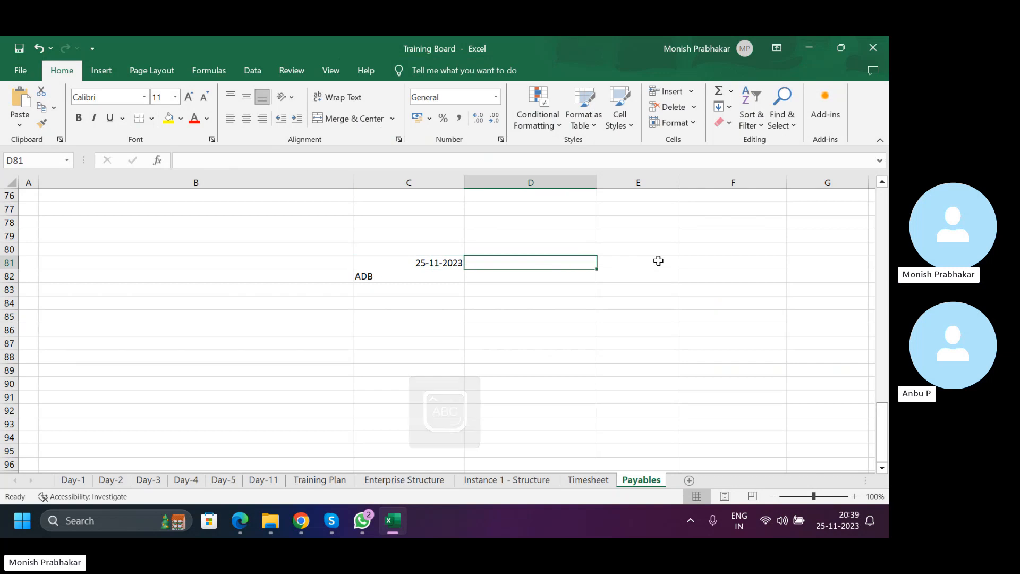
key("Left")
key("Down")
key("Right")
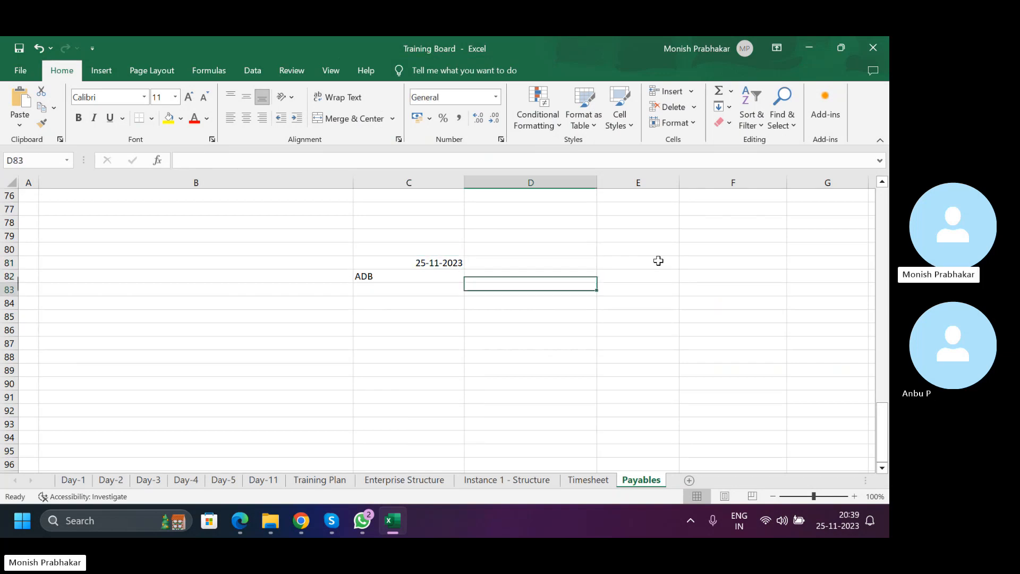
key("Caps_Lock")
type("Allen Sol")
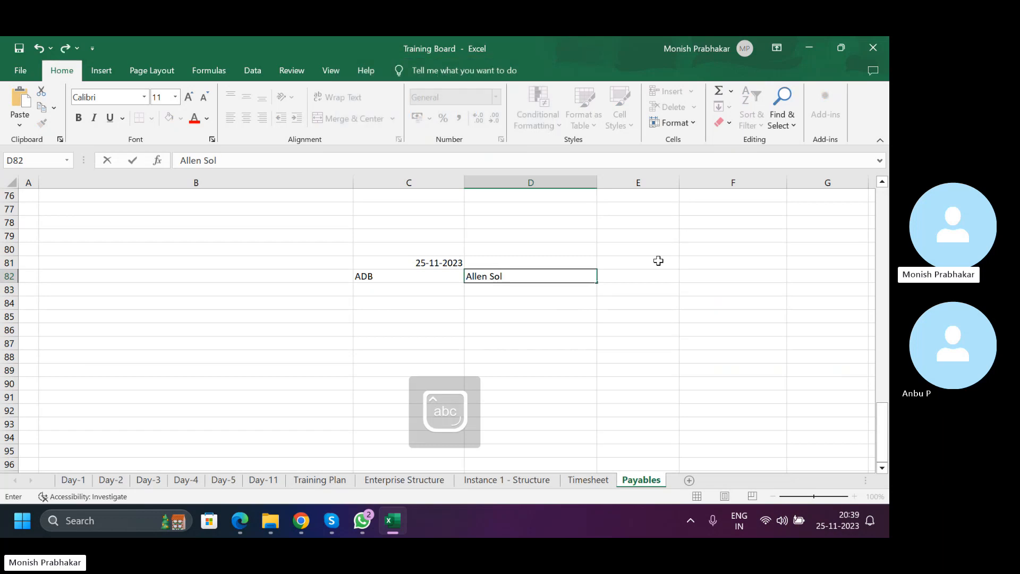
type("ly")
key("Return")
key("Up")
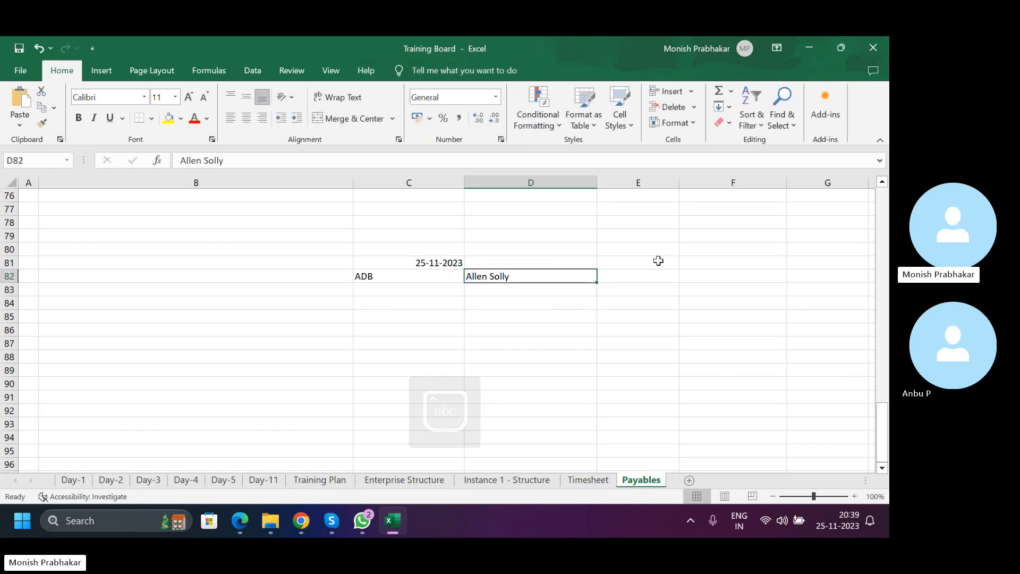
Enter purchasing in cell C84, leaving an empty row below ADB.
key("Down")
key("Left")
key("Up")
key("Down")
key("Down")
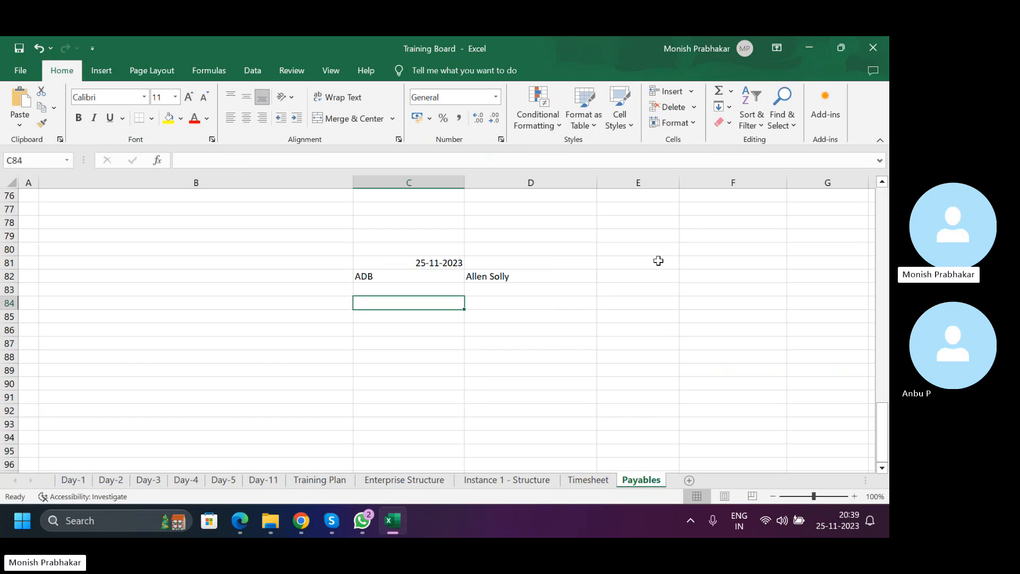
type("purchasing")
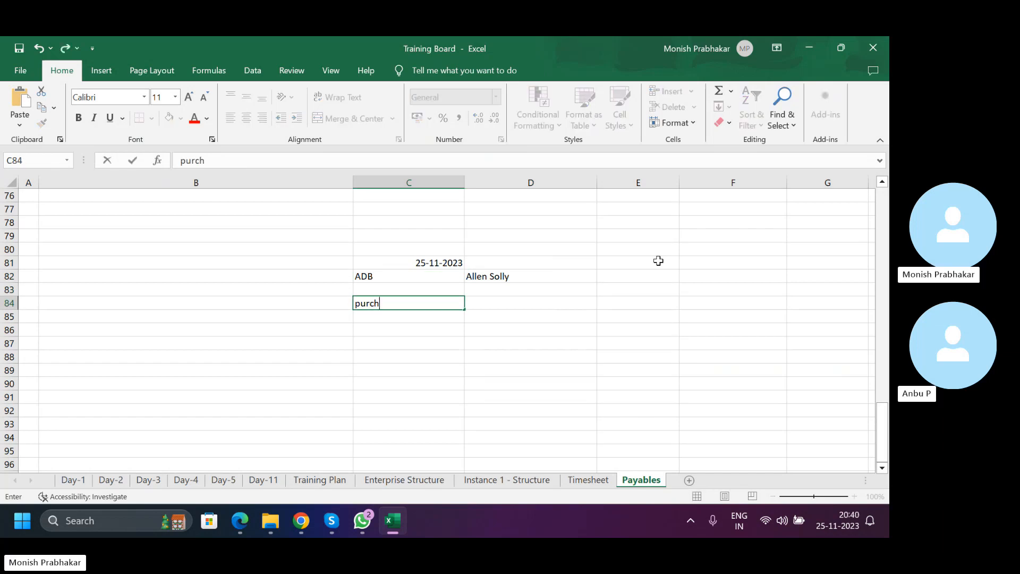
key("Return")
Enter ap team in cell D84, beside purchasing, and return to the purchasing column.
key("Up")
key("Right")
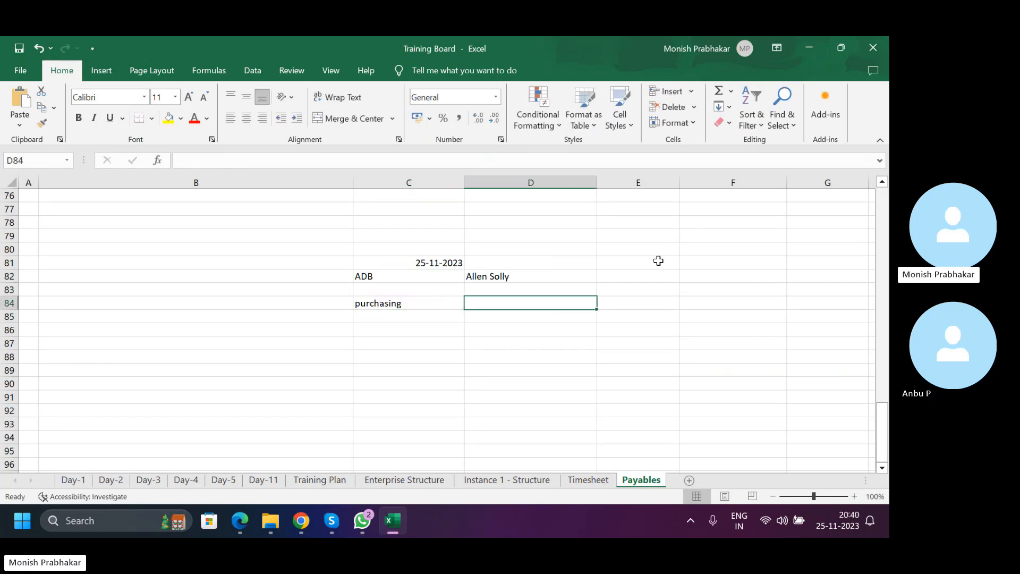
type("ap team")
key("Return")
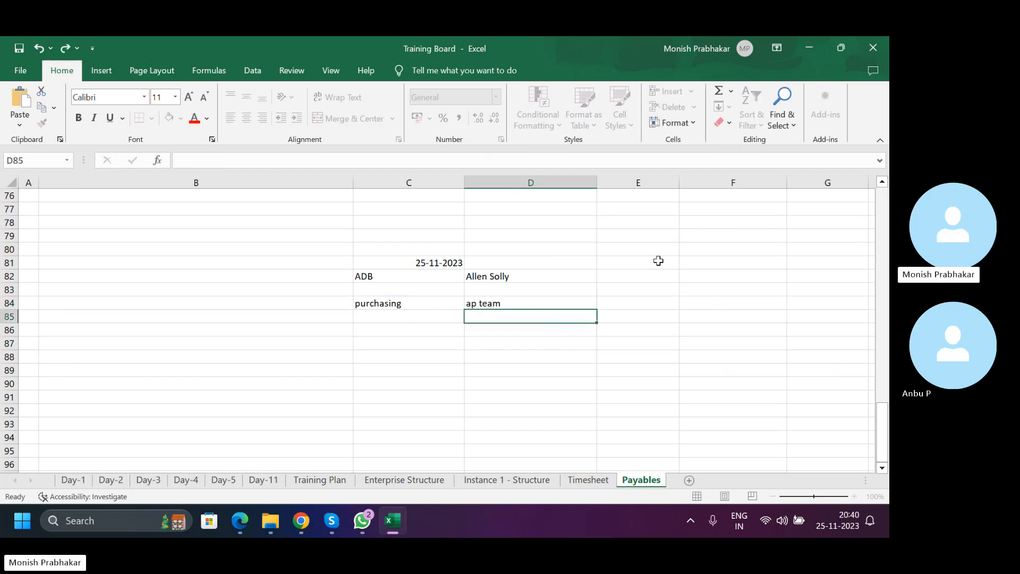
key("Up")
key("Left")
key("Left")
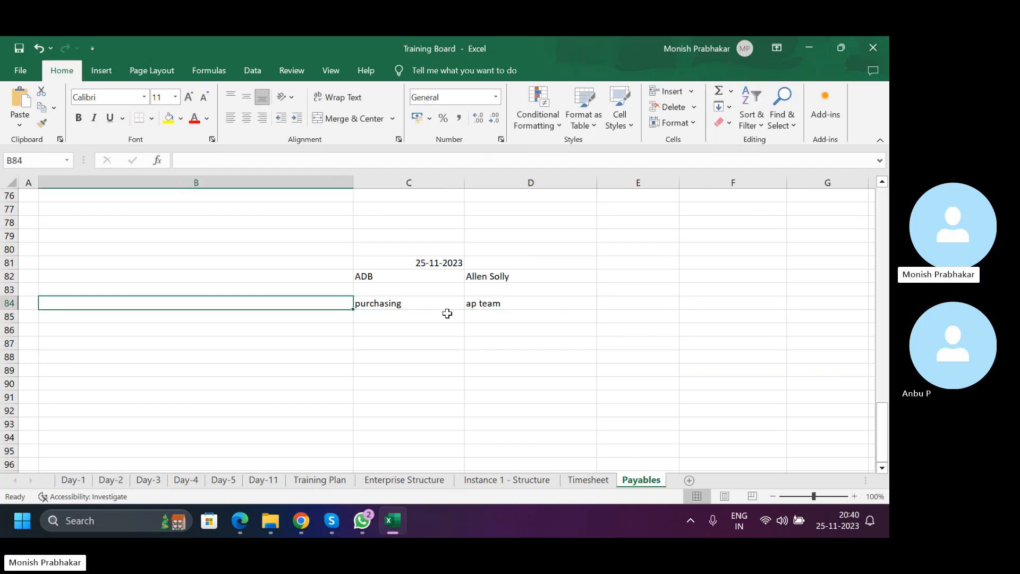
left_click(376, 301)
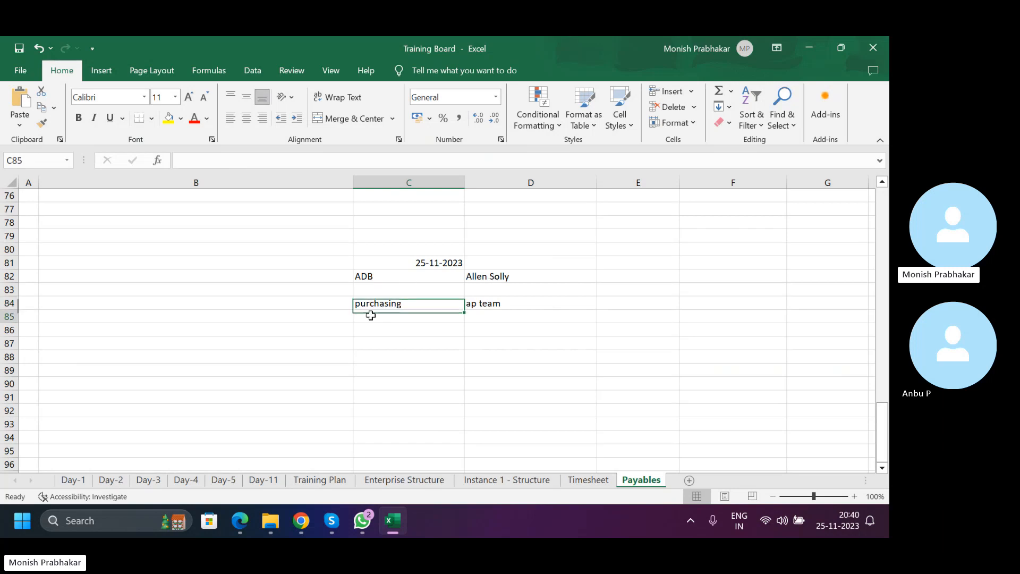
Enter LWM where we are going to buy some textiles in cell C85, directly below purchasing.
left_click(452, 314)
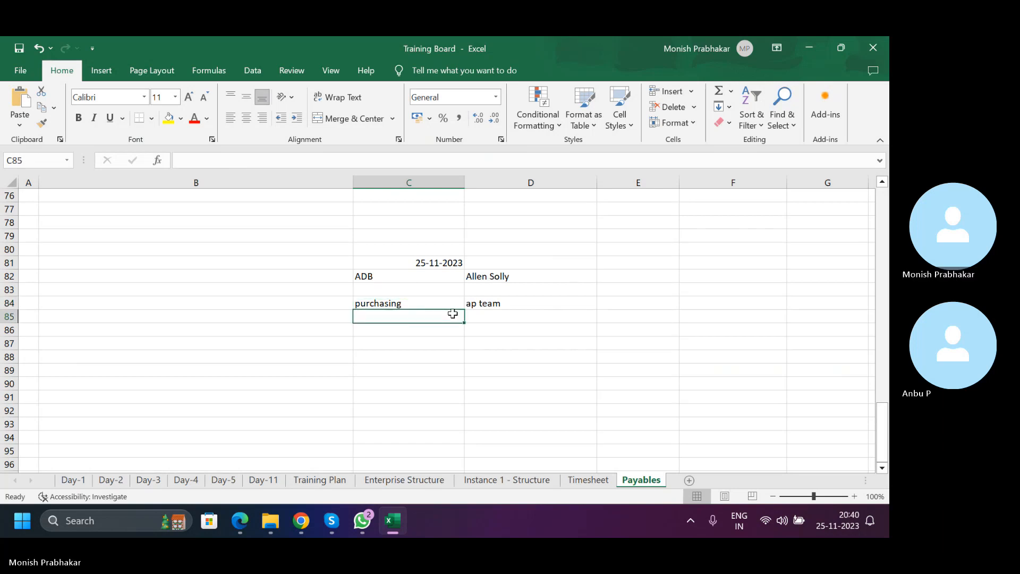
key("Caps_Lock")
type("LWM")
key("Caps_Lock")
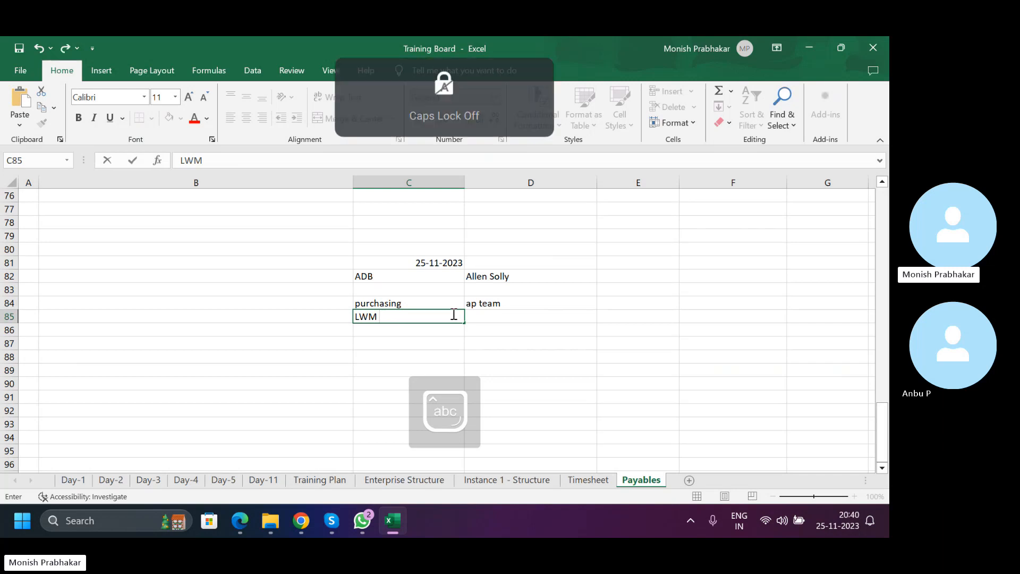
type("where we are going")
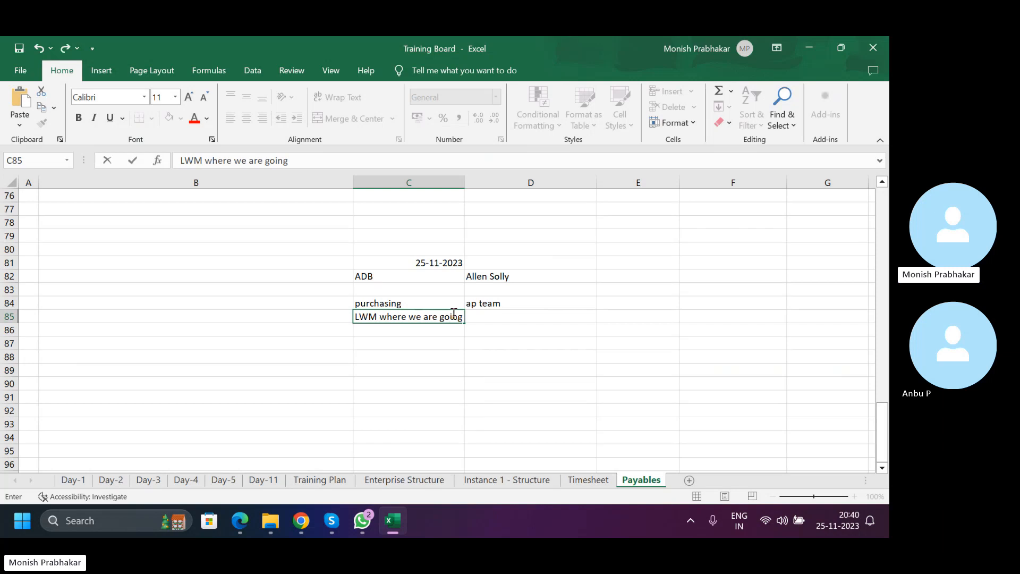
type(" to buy some ")
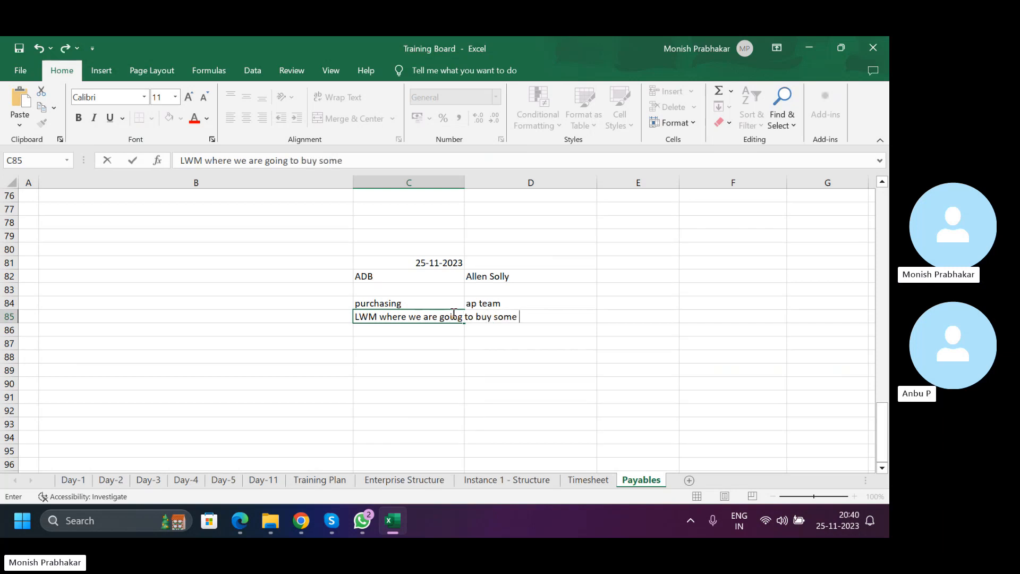
type("textiles")
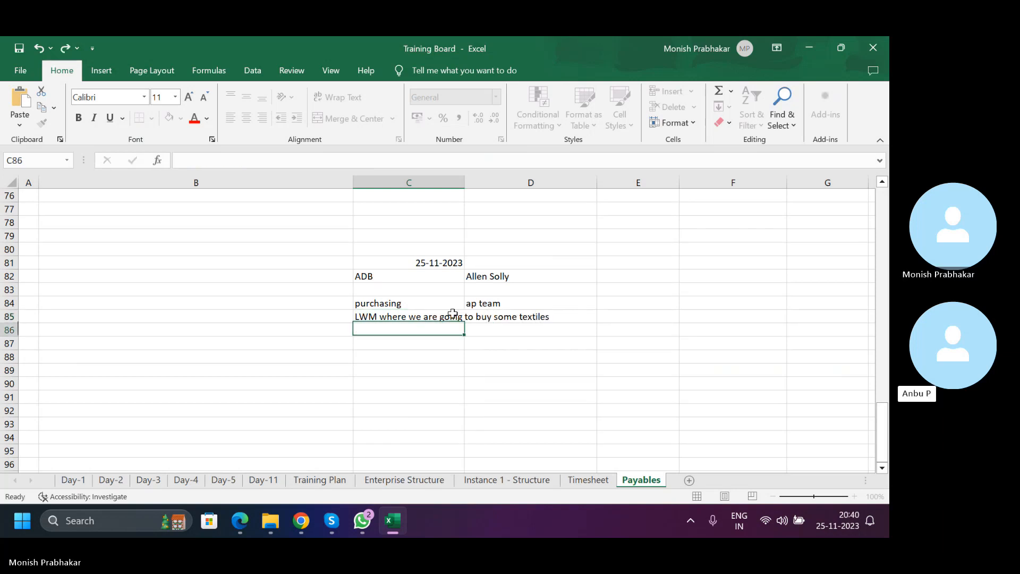
key("Return")
left_click(456, 316)
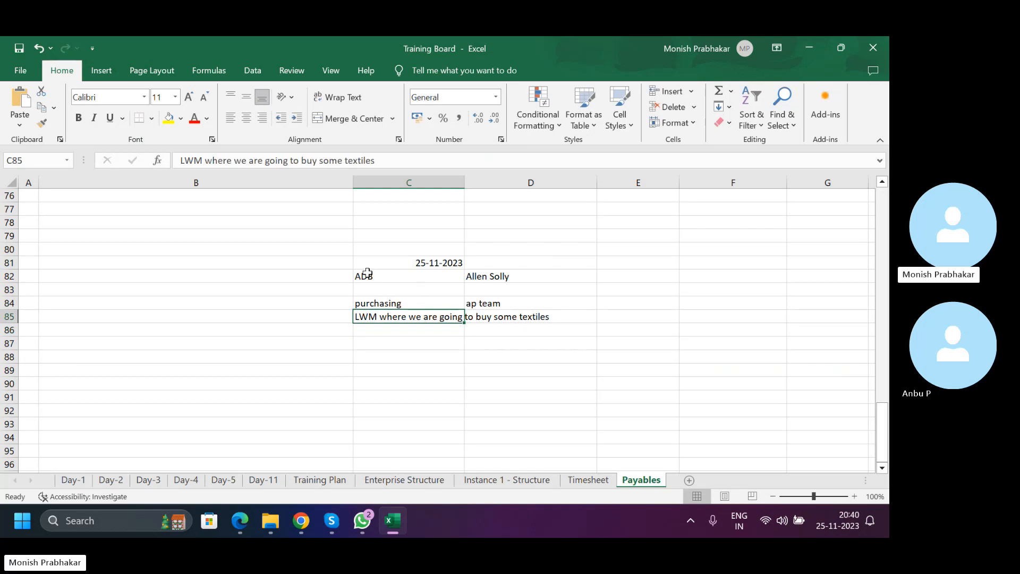
Enter supplier team in cell E84, beside ap team.
left_click_drag(367, 273, 519, 264)
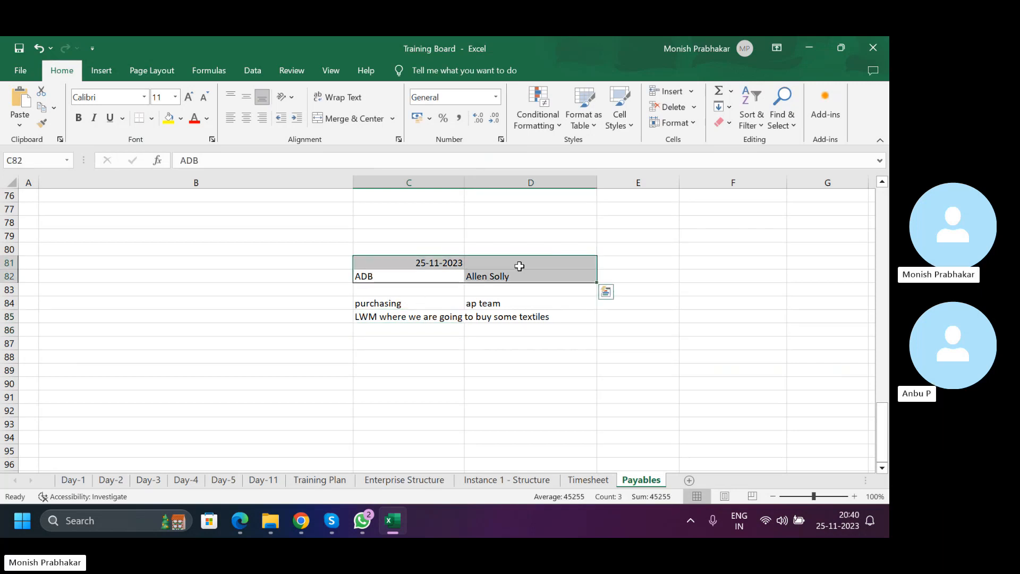
left_click(475, 305)
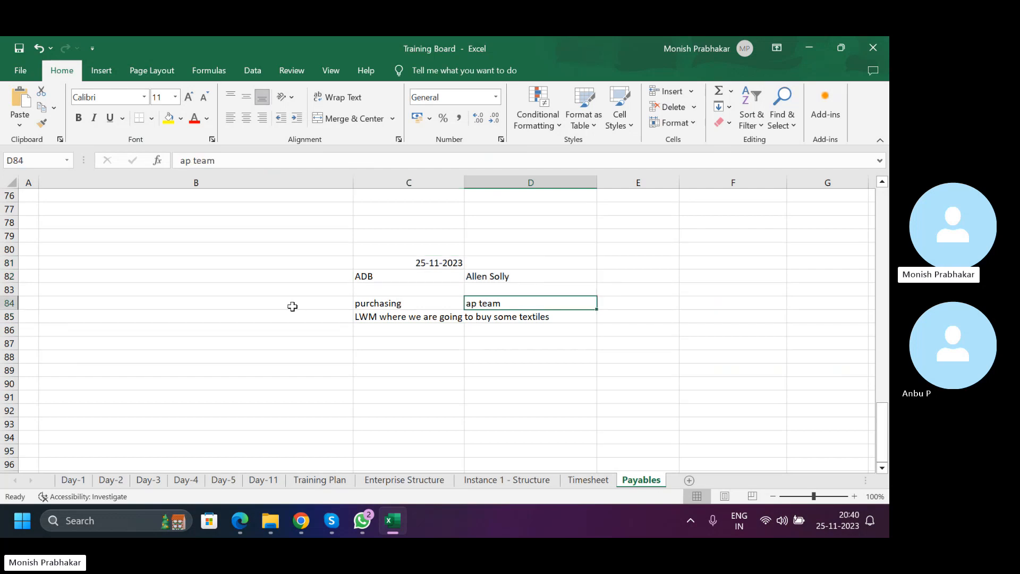
left_click(609, 303)
type("su")
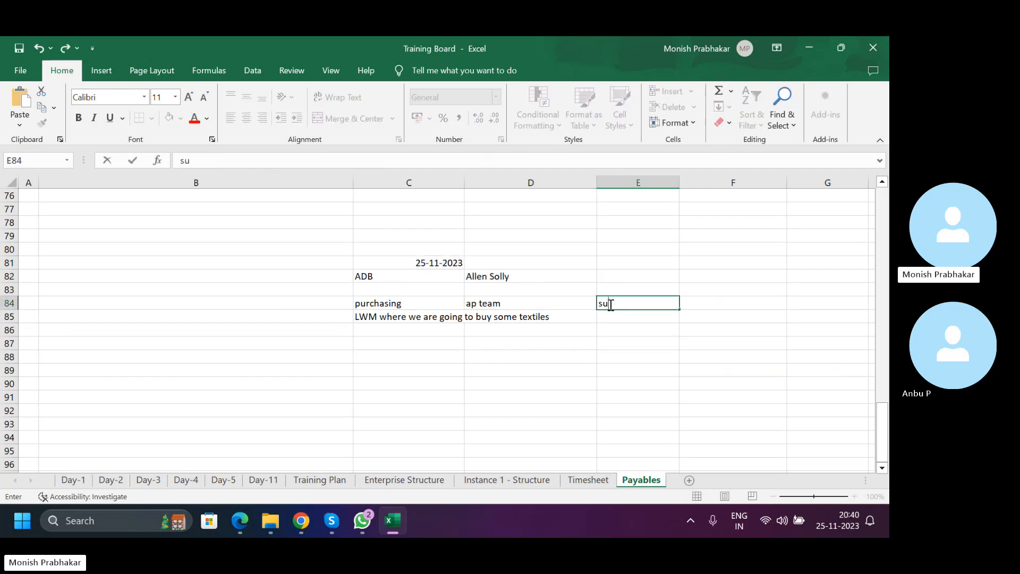
type("pplier team")
key("Return")
left_click(610, 303)
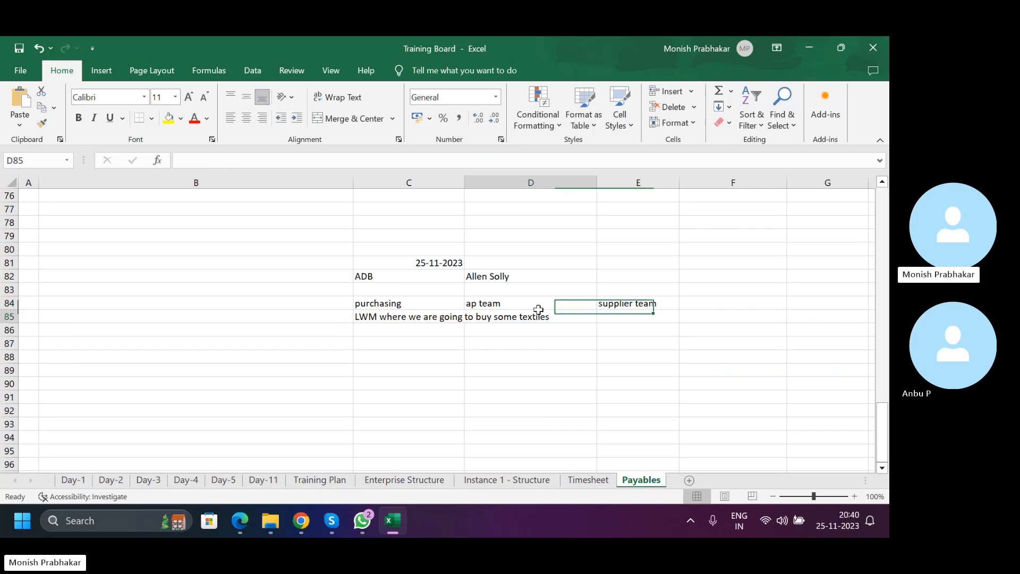
Center the three team headings in cells C84 to E84 horizontally.
left_click(518, 302)
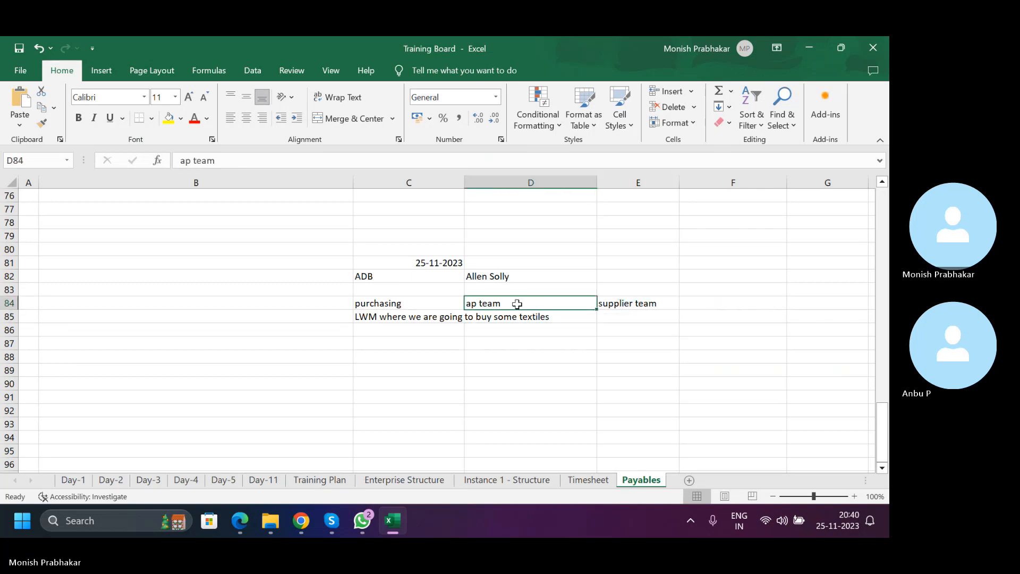
left_click(410, 304)
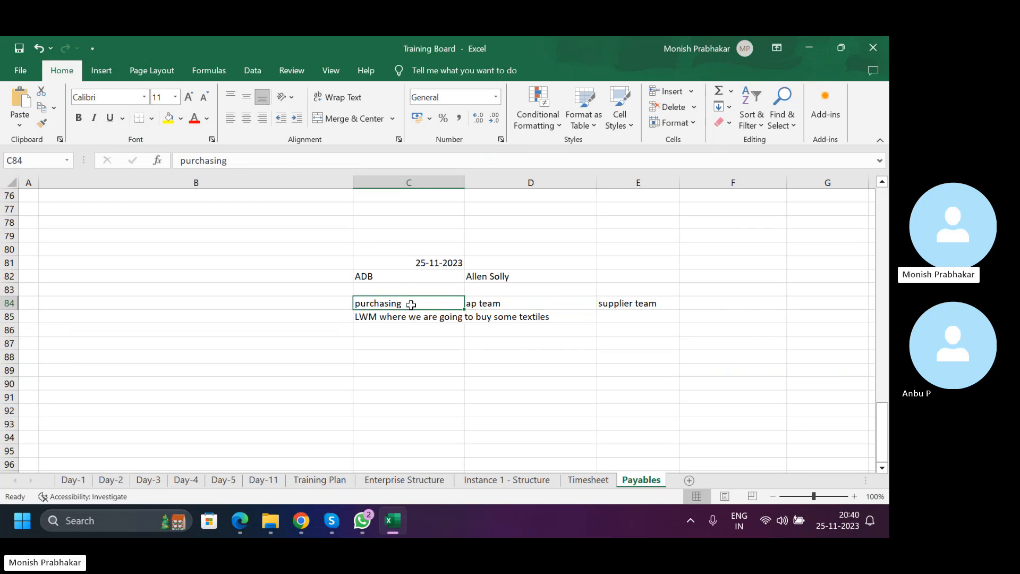
left_click_drag(407, 305, 614, 302)
left_click(246, 118)
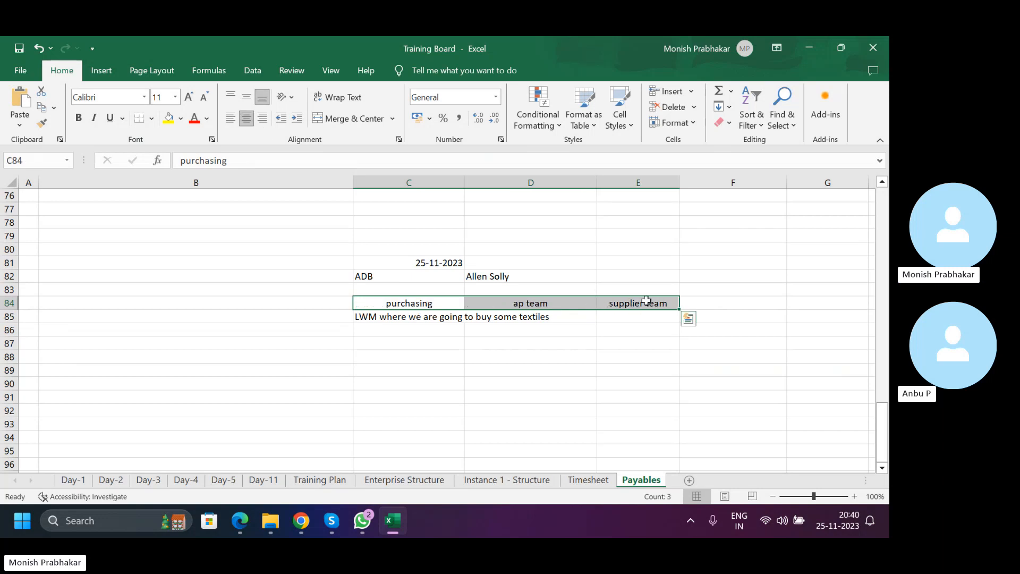
Correct the capitalization of the first two headings to Purchasing in C84 and AP team in D84.
left_click(379, 304)
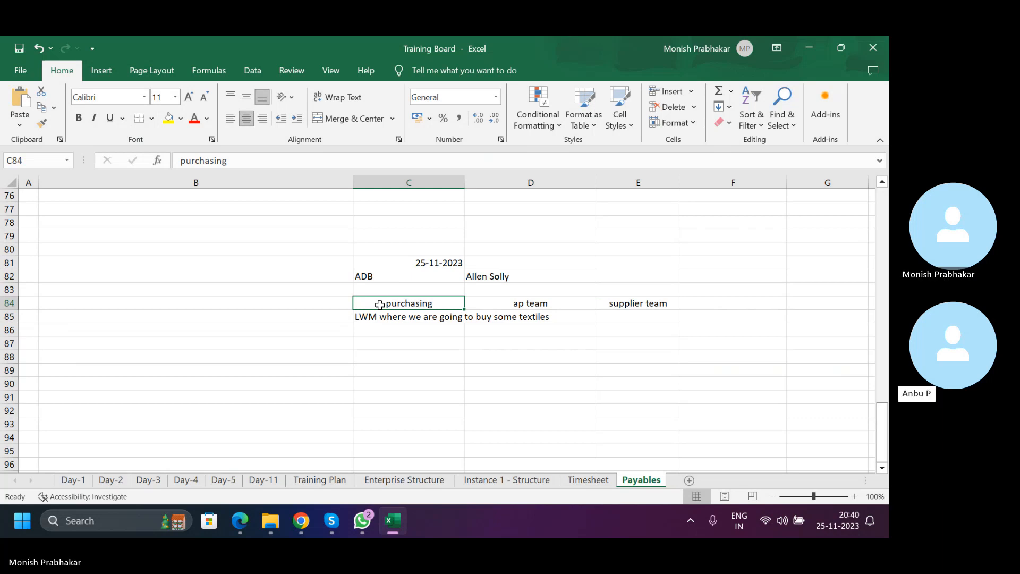
left_click(188, 162)
key("BackSpace")
key("Caps_Lock")
type("P")
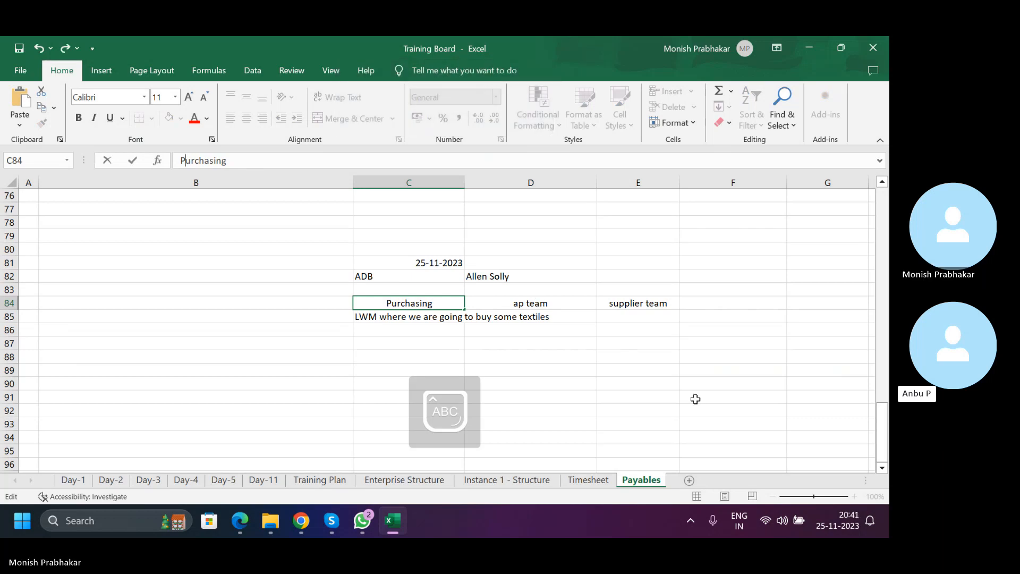
double_click(522, 301)
left_click_drag(523, 302, 515, 302)
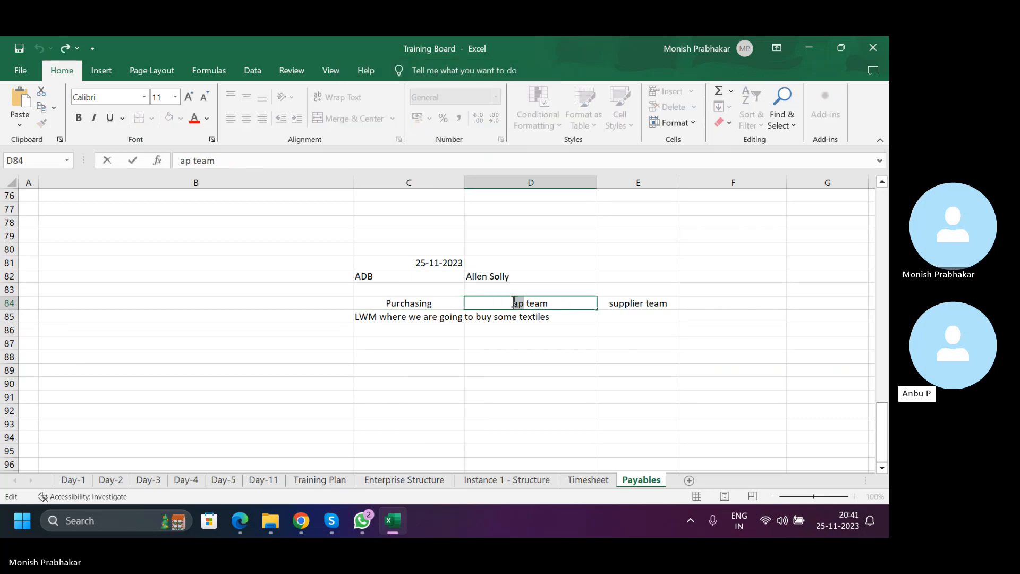
type("AP")
key("Tab")
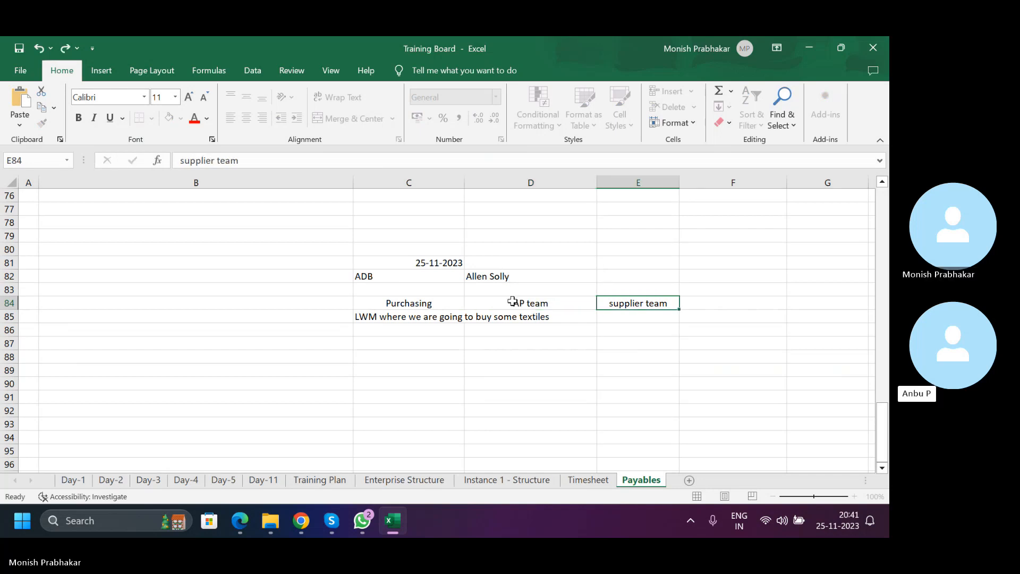
Capitalize the heading in cell E84 as Supplier Team.
left_click(240, 521)
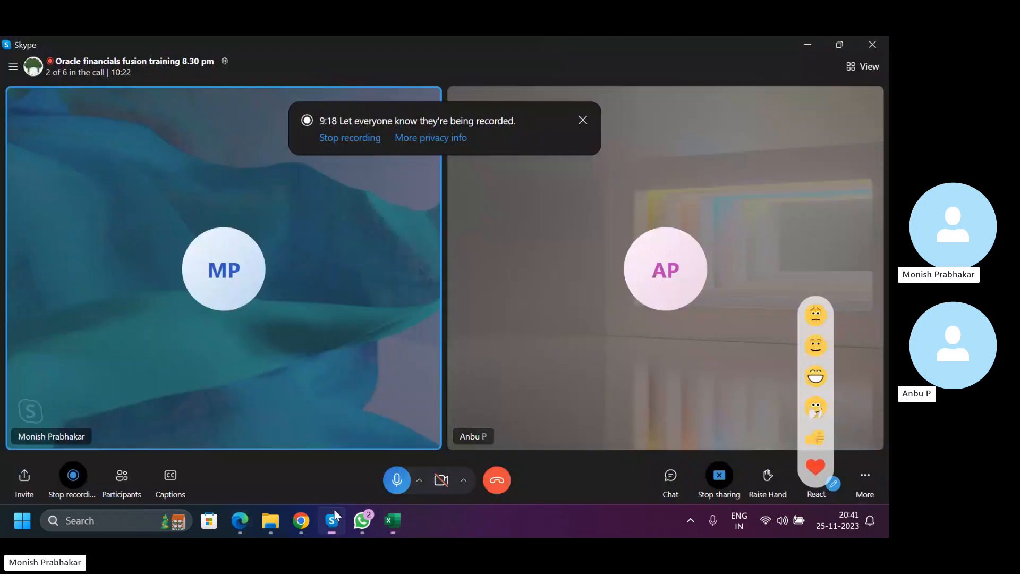
left_click(393, 522)
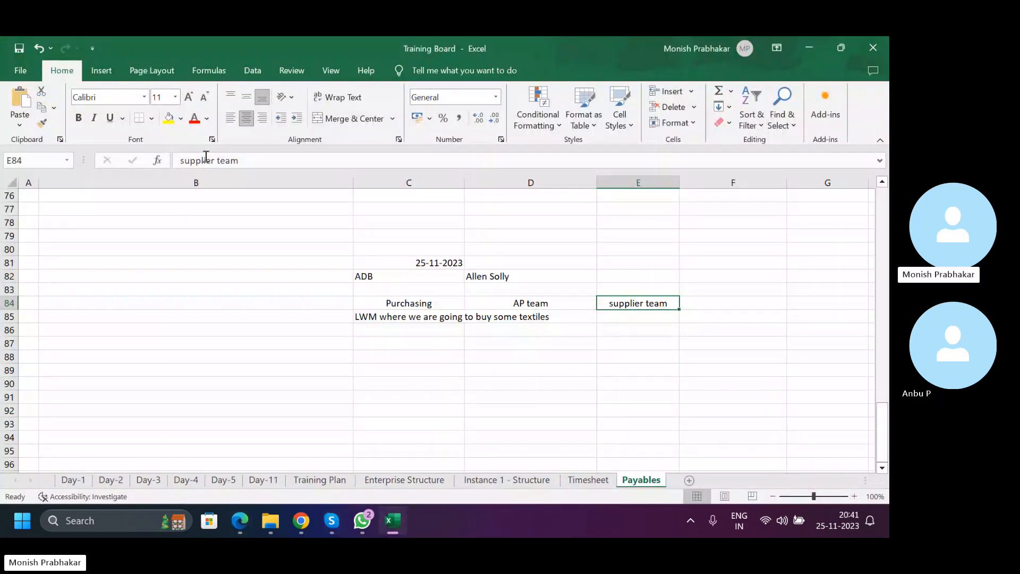
left_click(186, 161)
key("BackSpace")
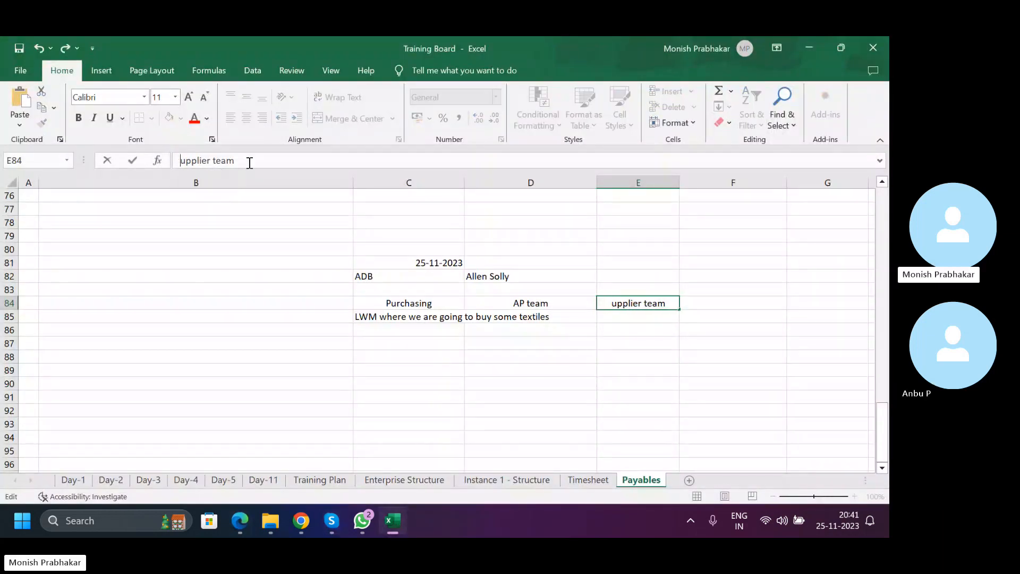
type("S")
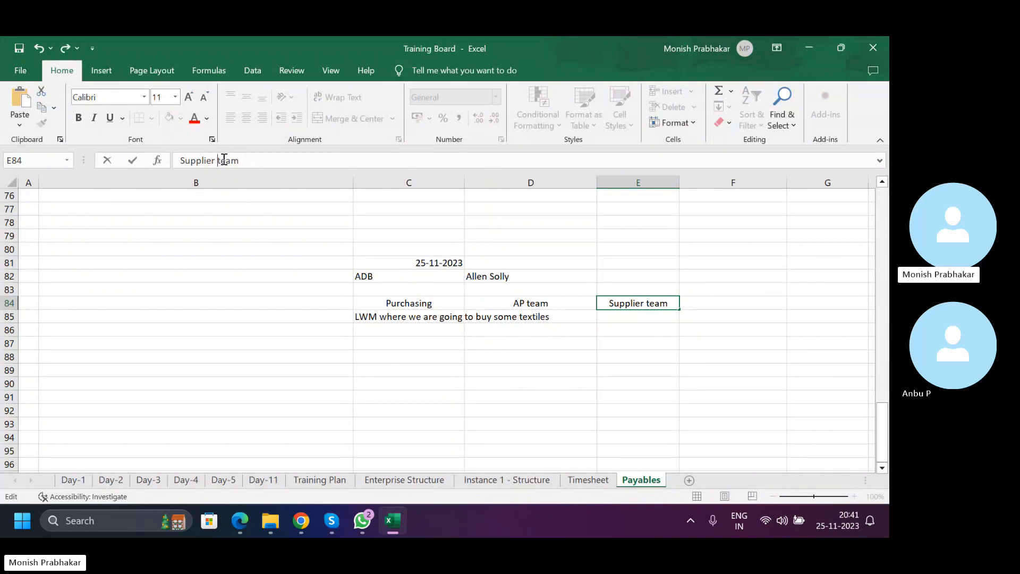
key("BackSpace")
type("T")
key("Return")
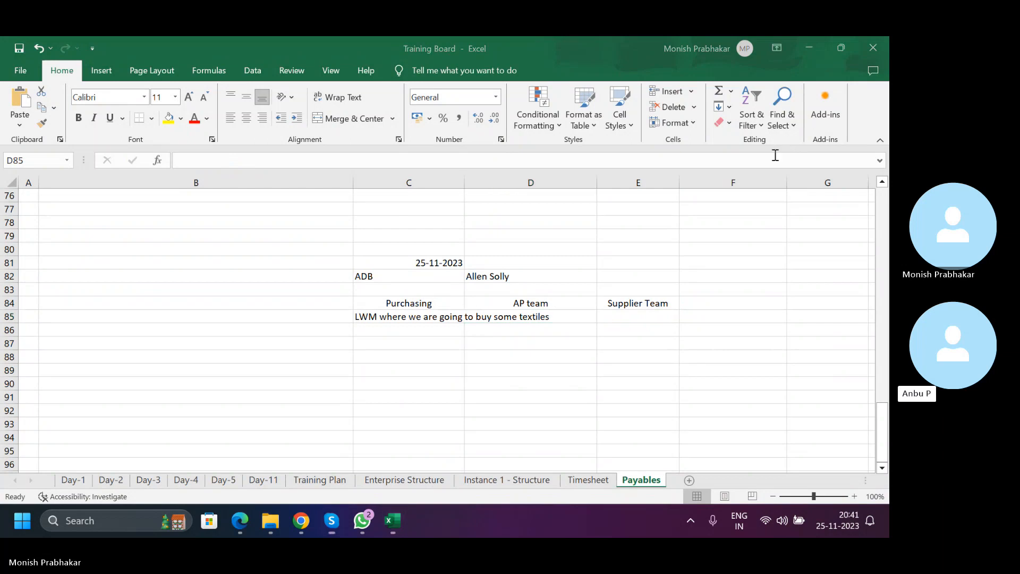
Wrap the textiles note in cell C85 and center it horizontally and vertically.
left_click_drag(398, 301, 637, 303)
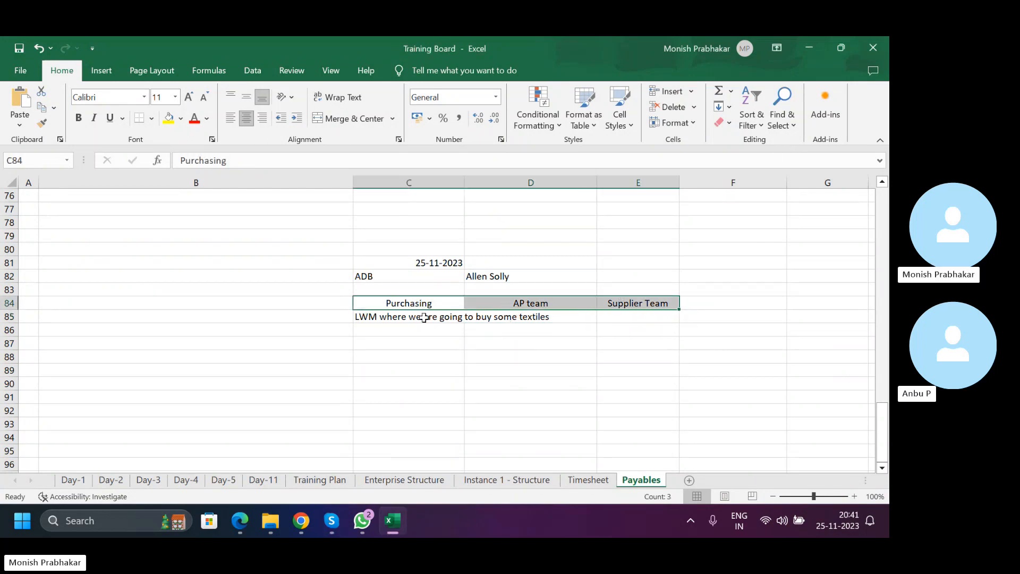
left_click(409, 316)
left_click(338, 97)
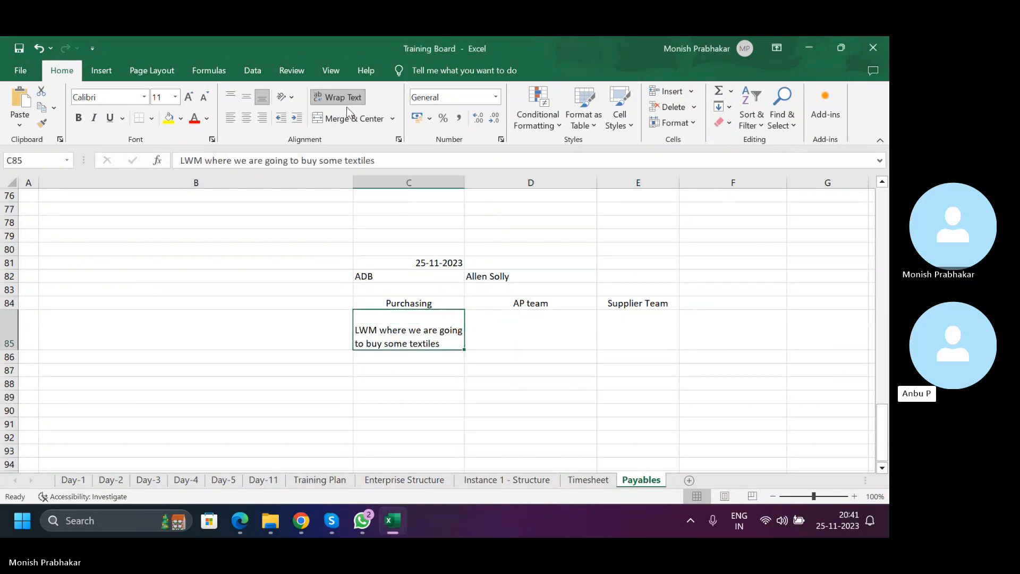
left_click(246, 118)
left_click(246, 98)
Center ADB and Allen Solly in row 82, and merge and center the date across C81 to E81.
left_click_drag(383, 276, 531, 276)
left_click(246, 117)
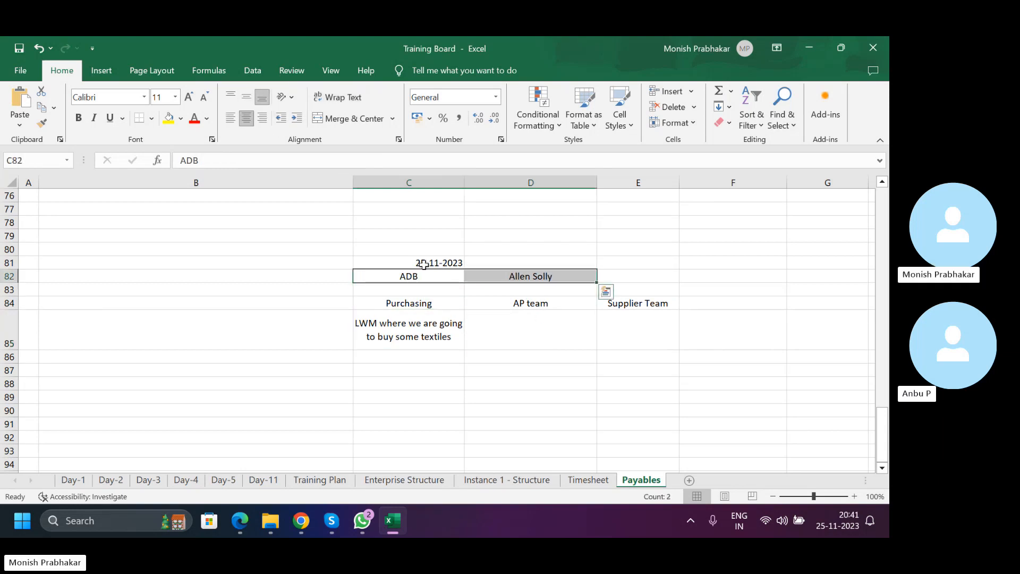
left_click_drag(417, 262, 601, 263)
left_click(350, 118)
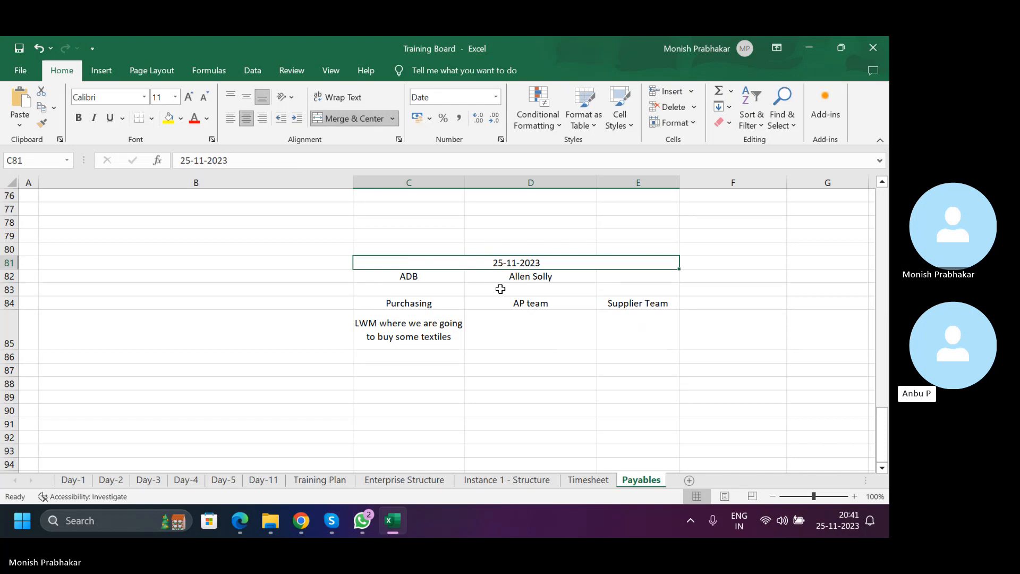
scroll(499, 287, "down", 1)
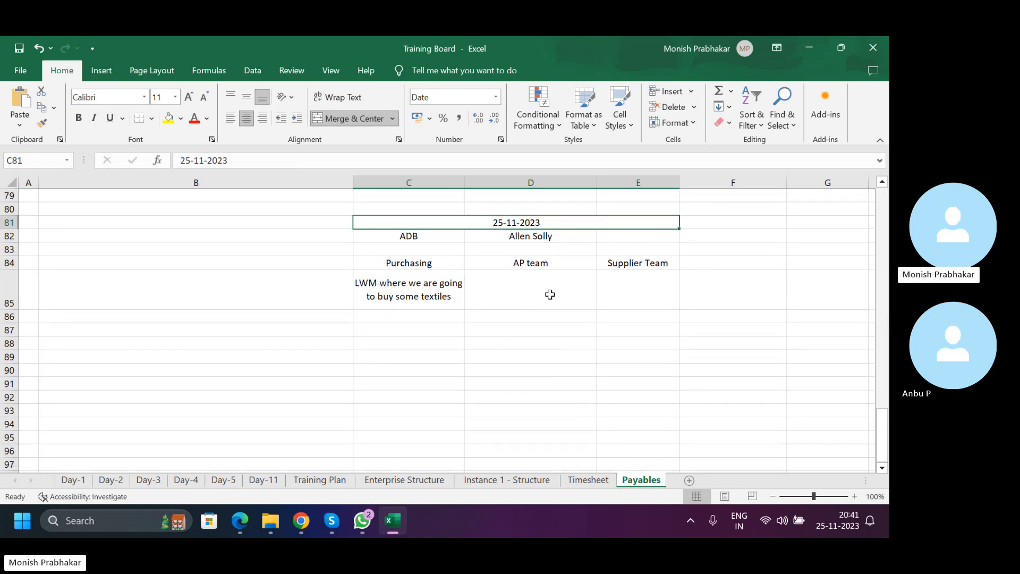
left_click_drag(515, 287, 625, 287)
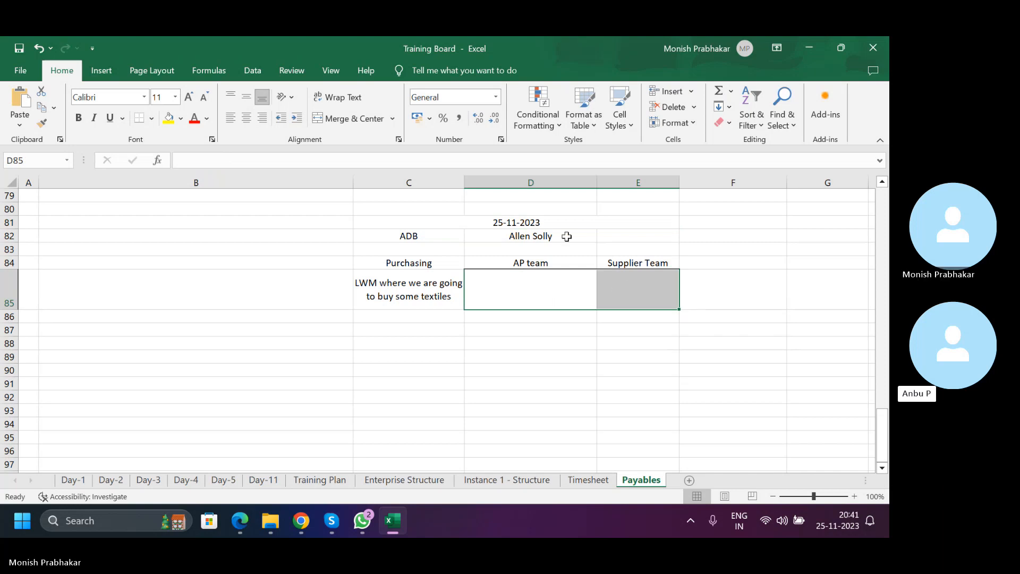
Switch to Skype, check the call's audio and video settings, and return to the Excel workbook.
left_click(330, 523)
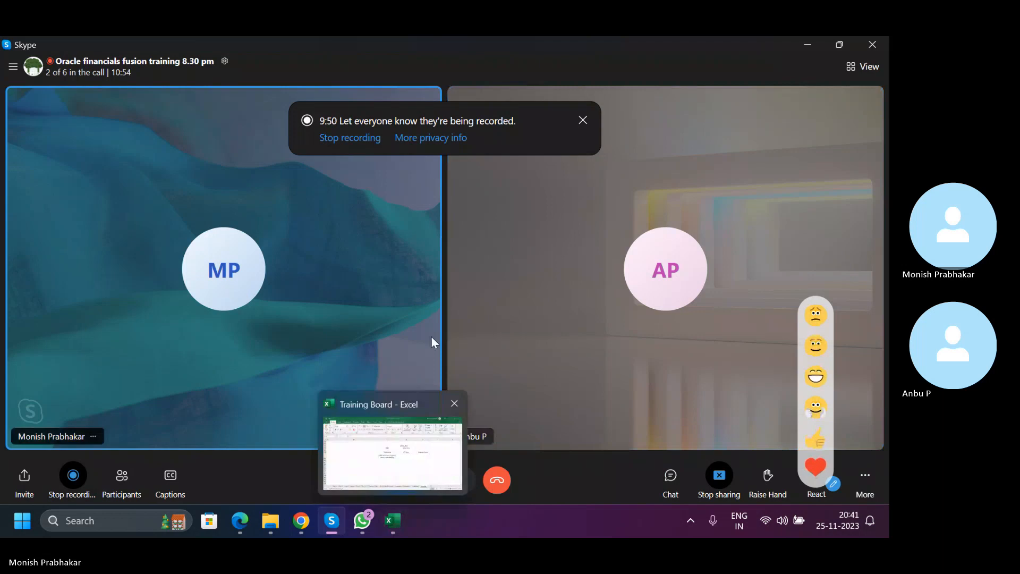
left_click(865, 472)
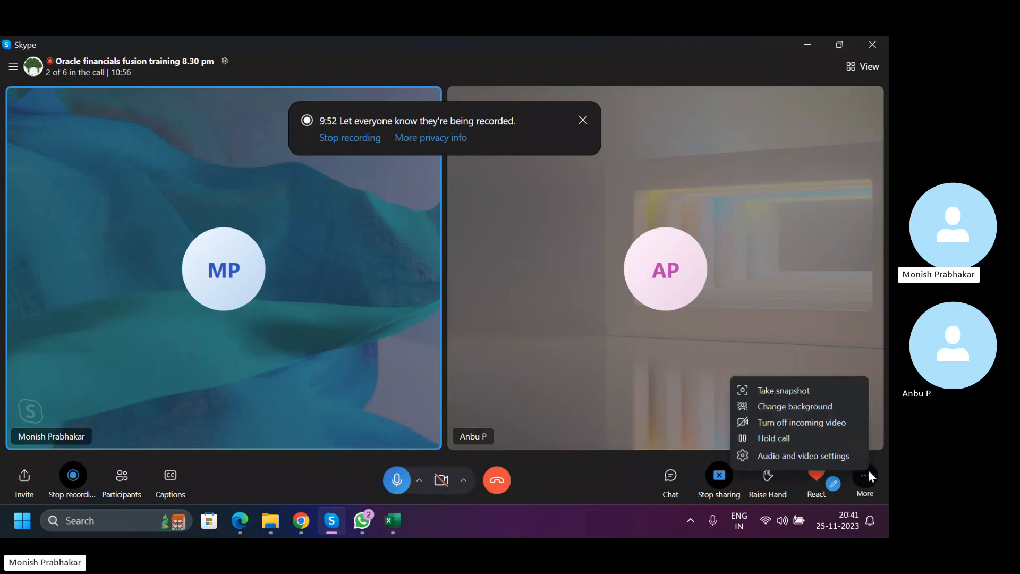
left_click(788, 456)
scroll(362, 382, "down", 4)
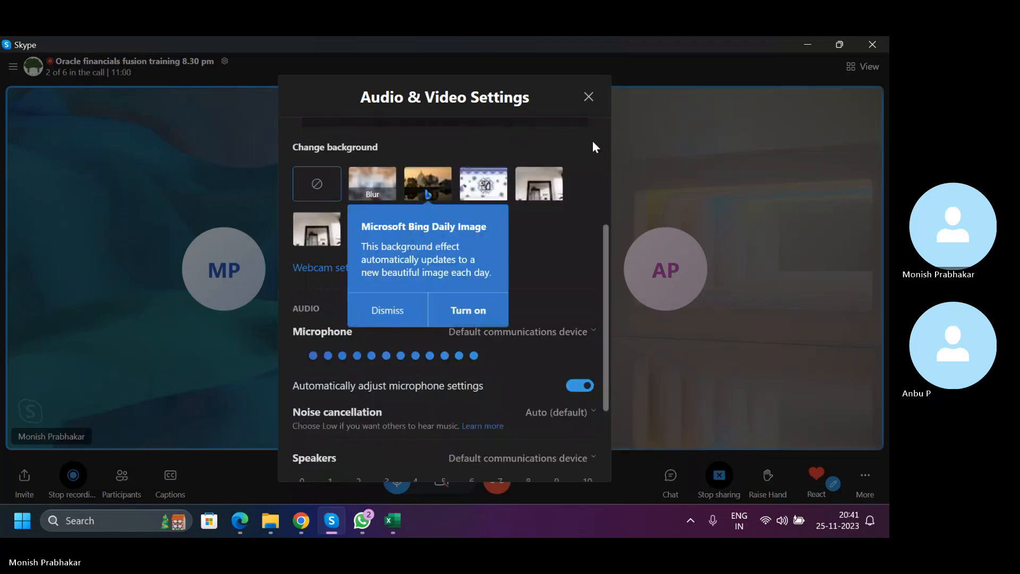
left_click(588, 97)
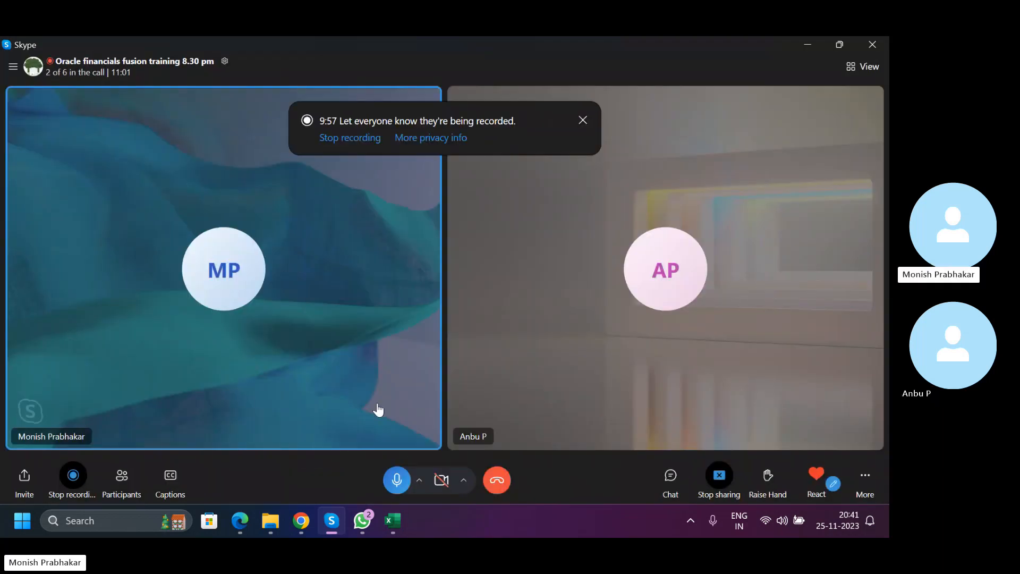
left_click(394, 523)
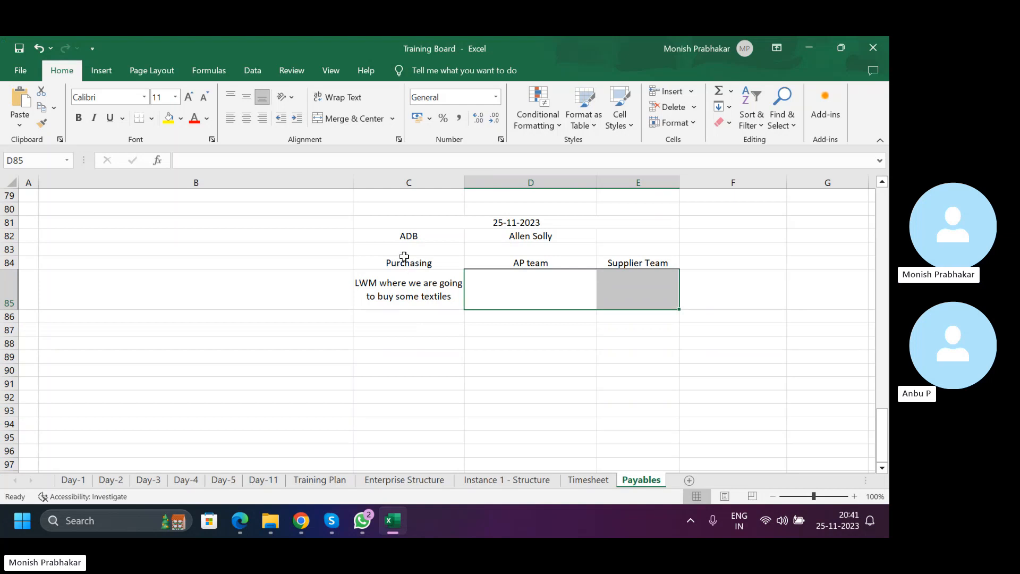
Capitalize the second word of the heading in cell D84 to read AP Team.
left_click_drag(405, 262, 407, 287)
left_click(789, 140)
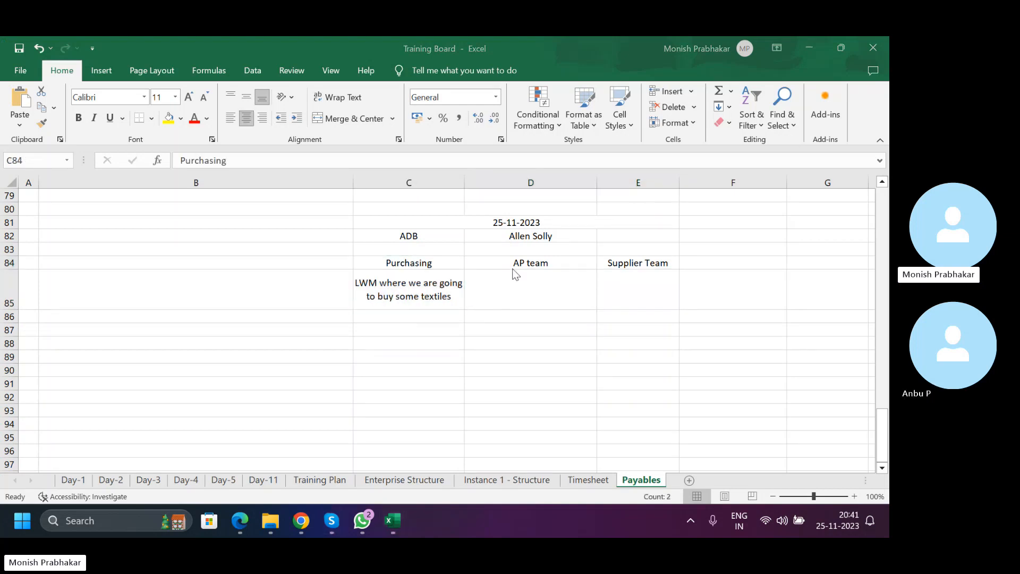
left_click(525, 264)
left_click(526, 264)
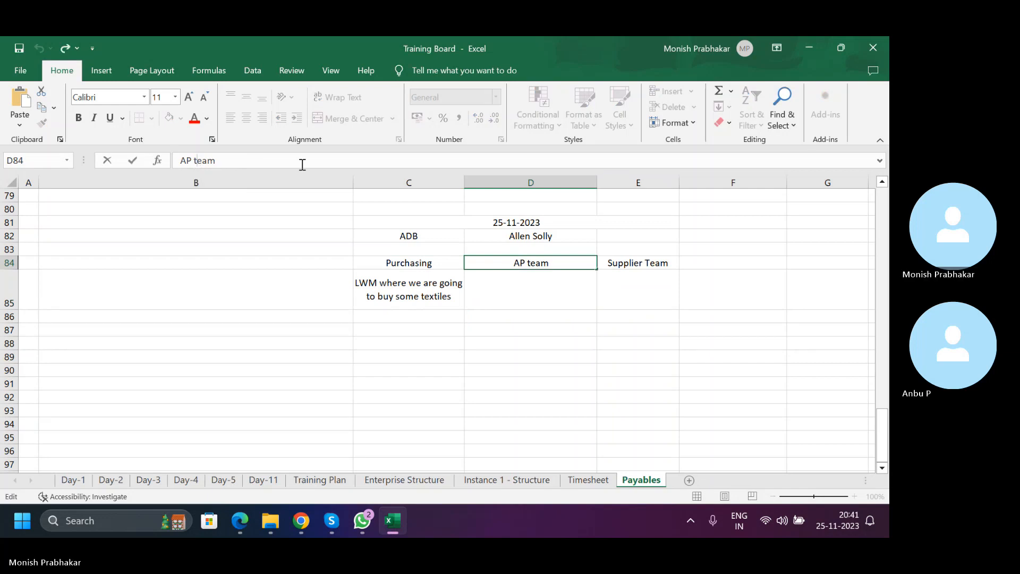
key("Caps_Lock")
key("BackSpace")
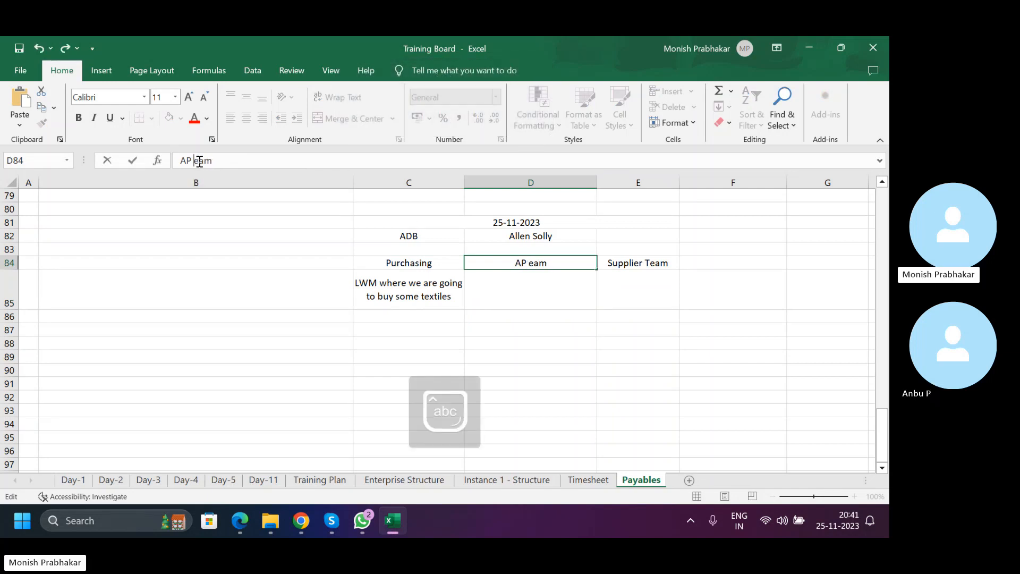
type("t")
key("Return")
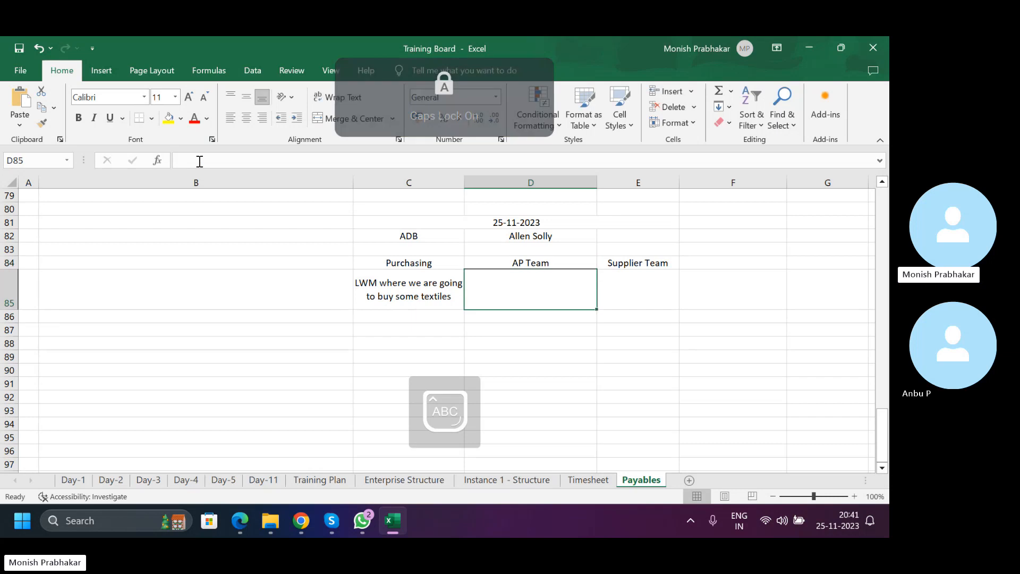
Correct the company abbreviation at the start of the textiles note in cell C85 to LMW.
left_click(410, 297)
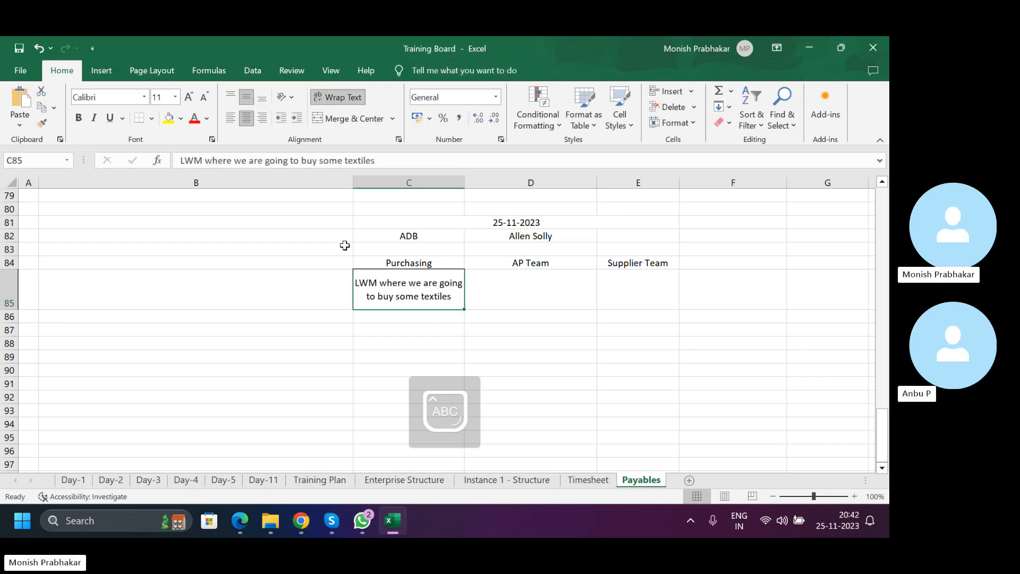
left_click(201, 160)
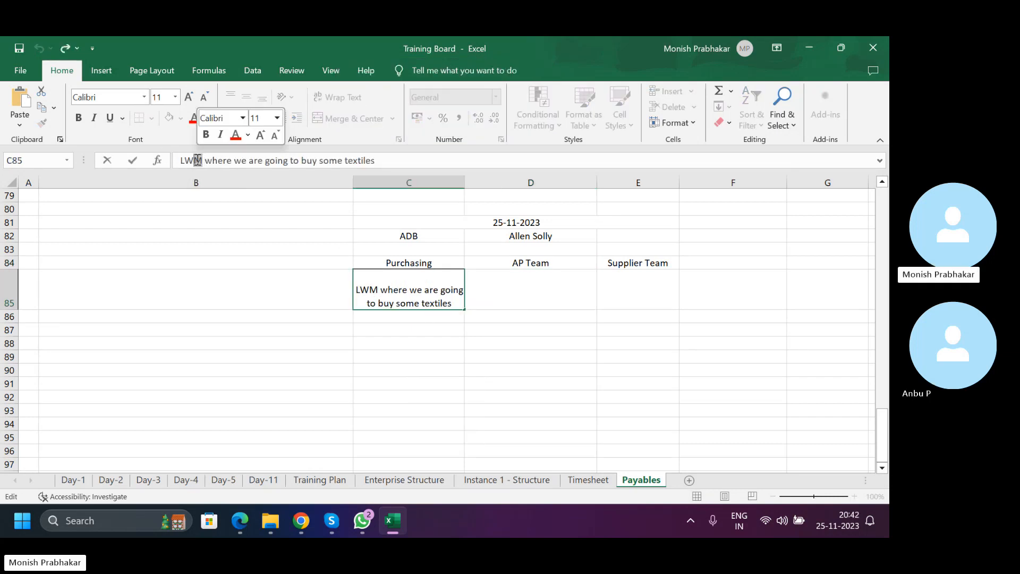
key("BackSpace")
type("M")
key("Return")
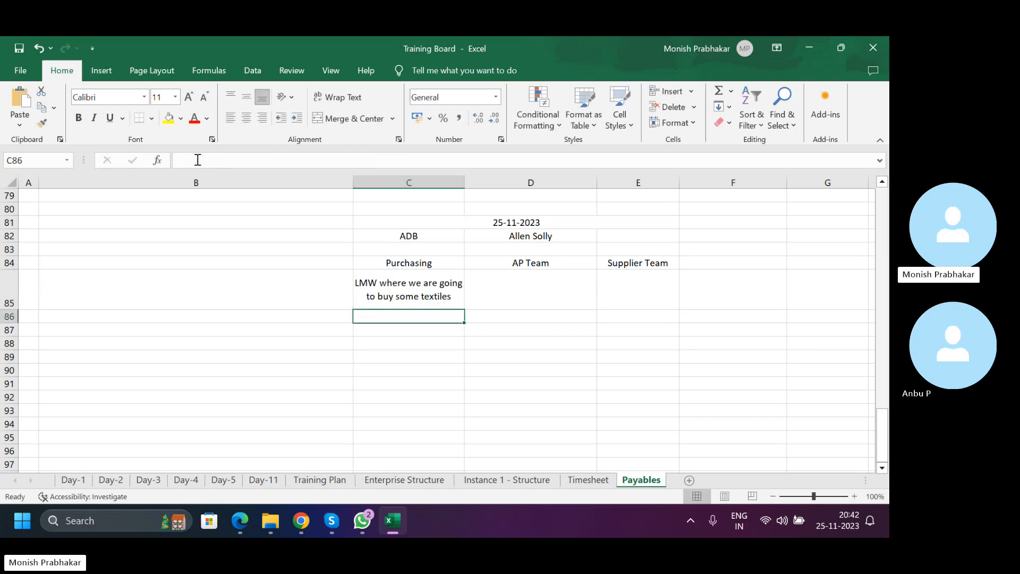
left_click(428, 283)
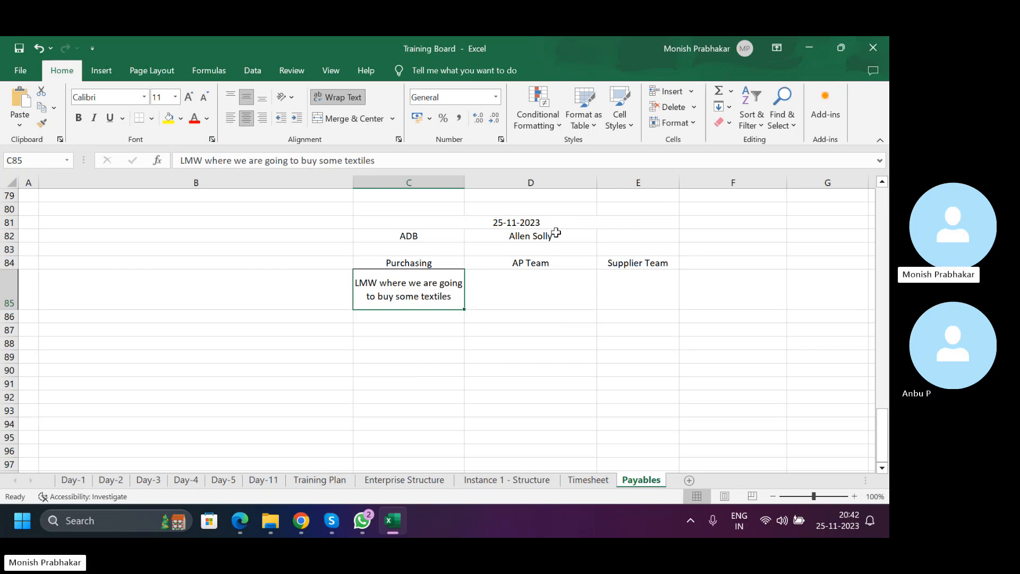
left_click(572, 238)
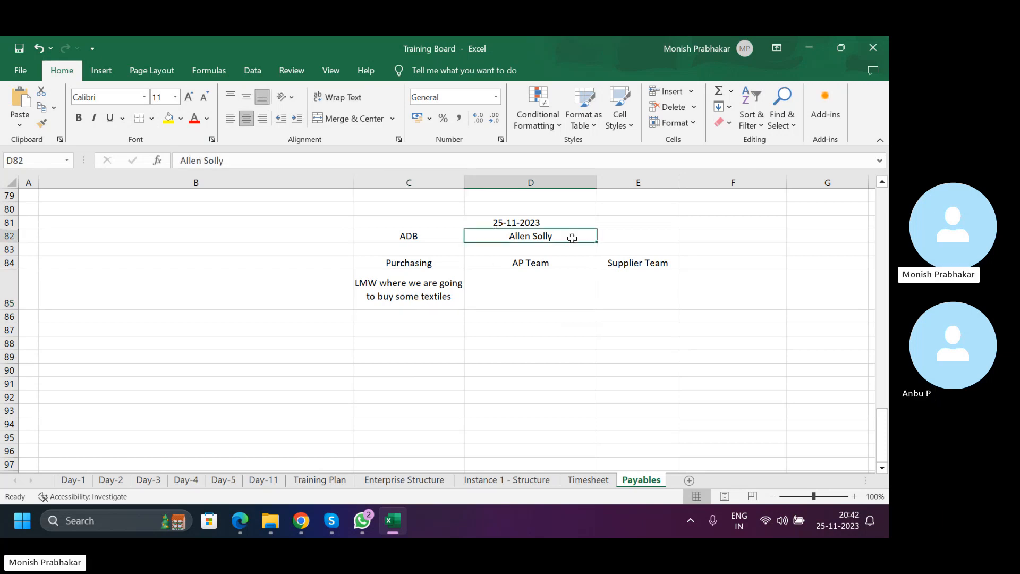
left_click(412, 291)
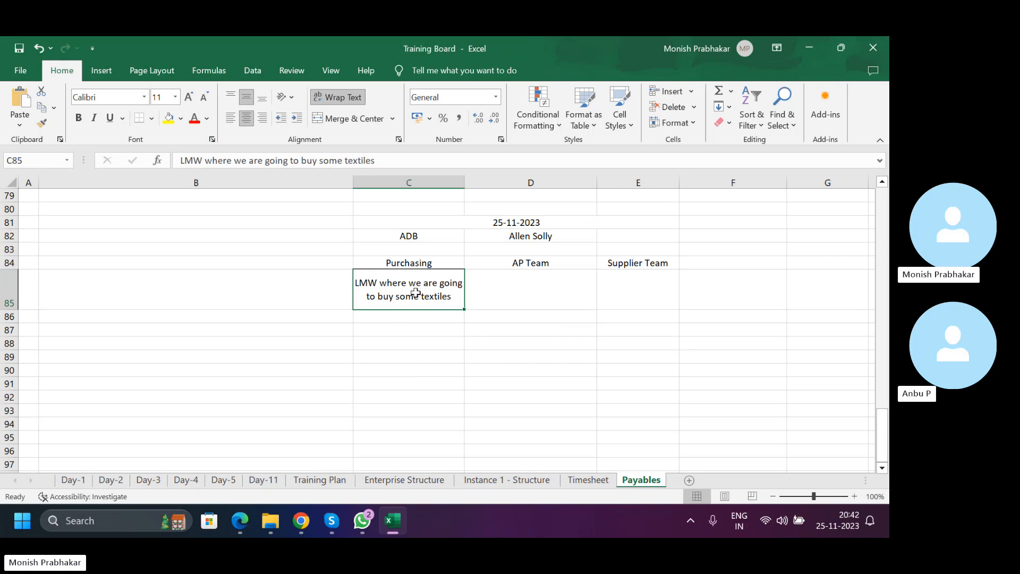
left_click(644, 276)
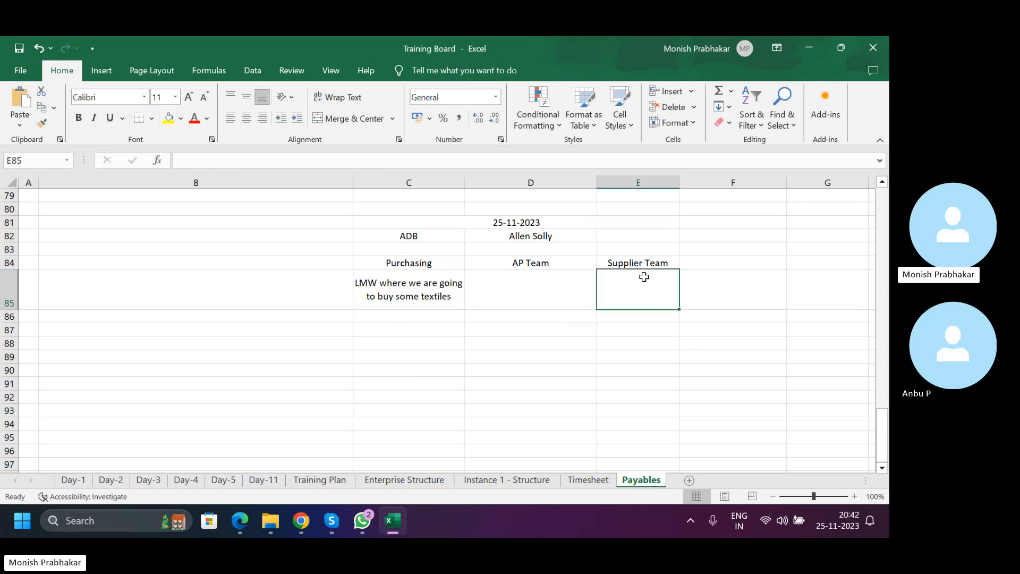
left_click(618, 317)
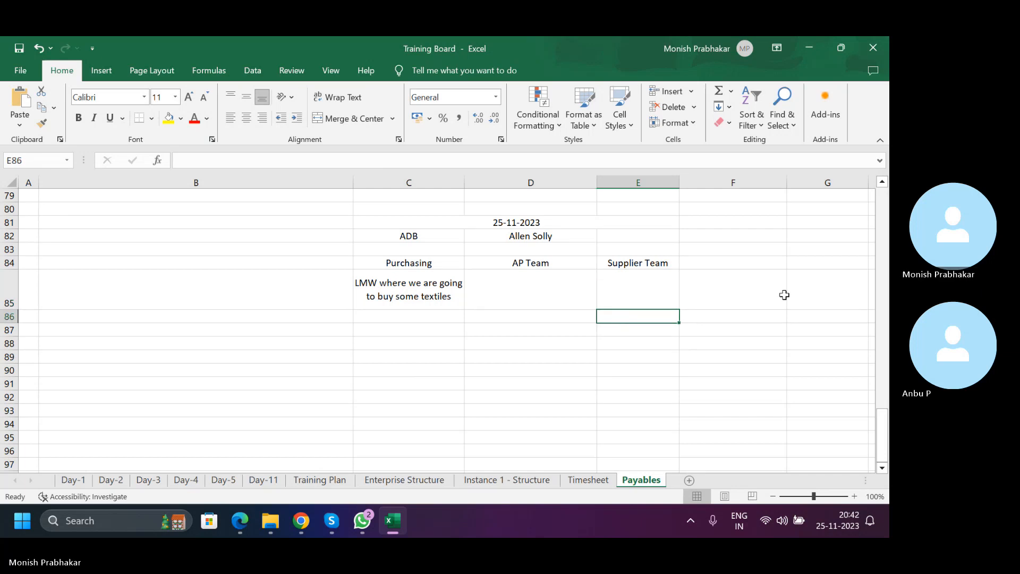
left_click(425, 289)
left_click(632, 282)
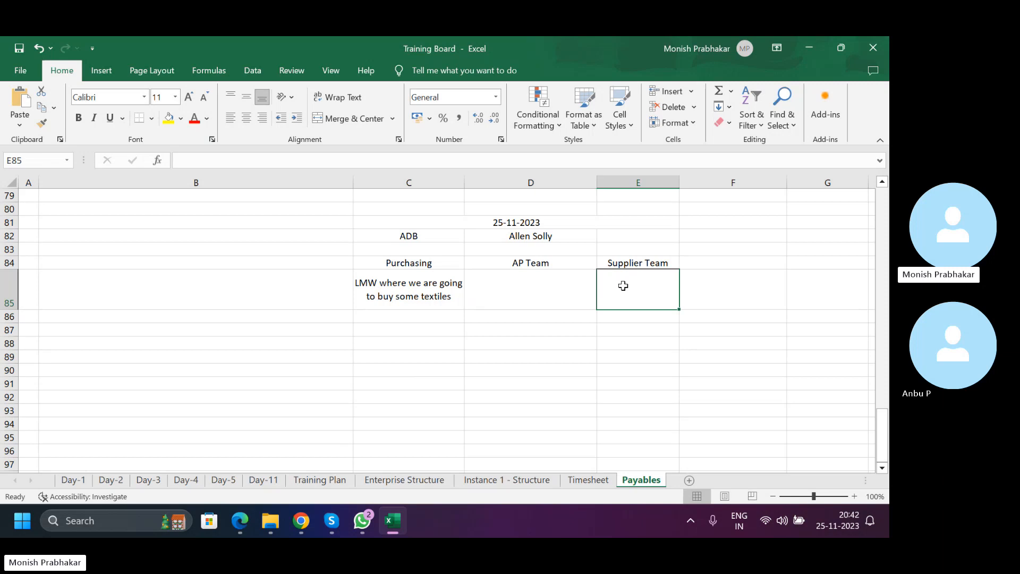
left_click_drag(632, 282, 640, 410)
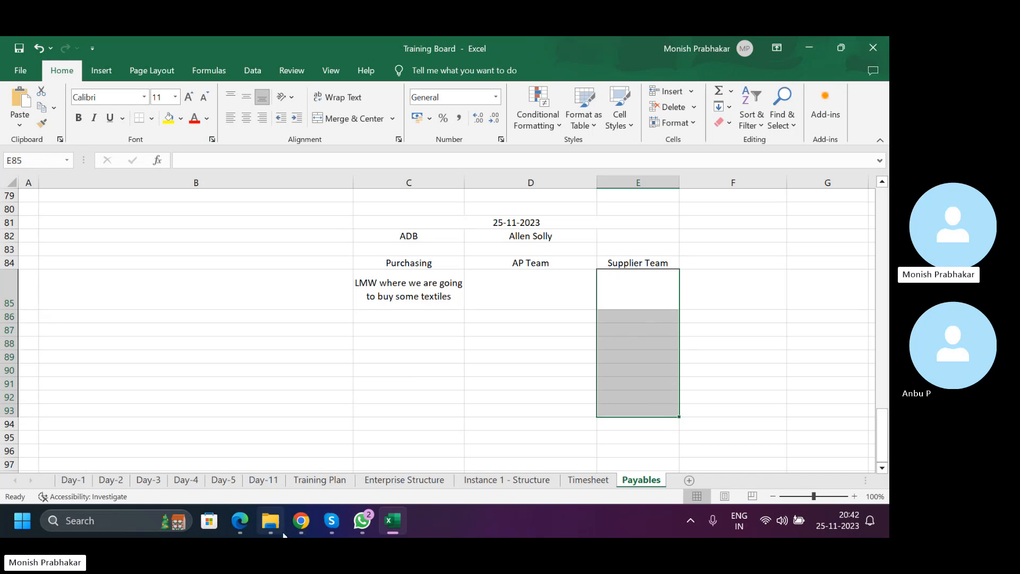
Check the Create Invoice page in Chrome and the supplier search in Edge, and return to cell E85 in the Excel workbook.
left_click(307, 520)
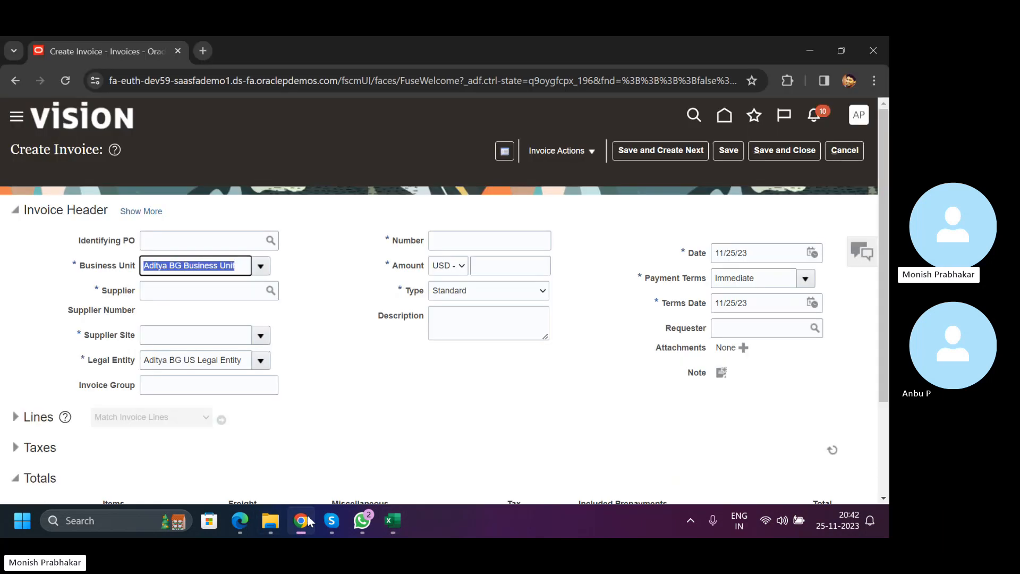
left_click(241, 519)
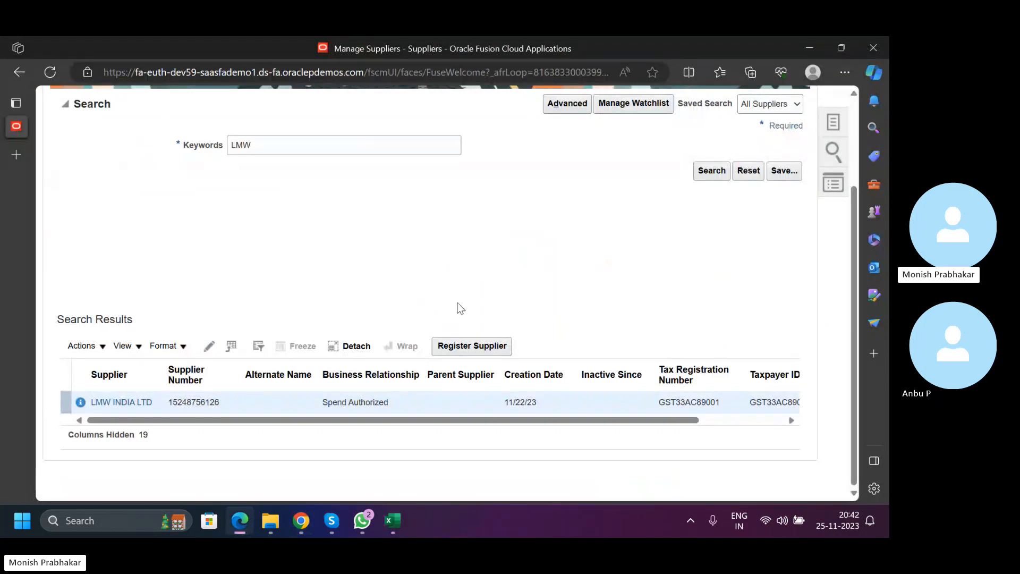
key("alt+Tab")
key("alt+Tab")
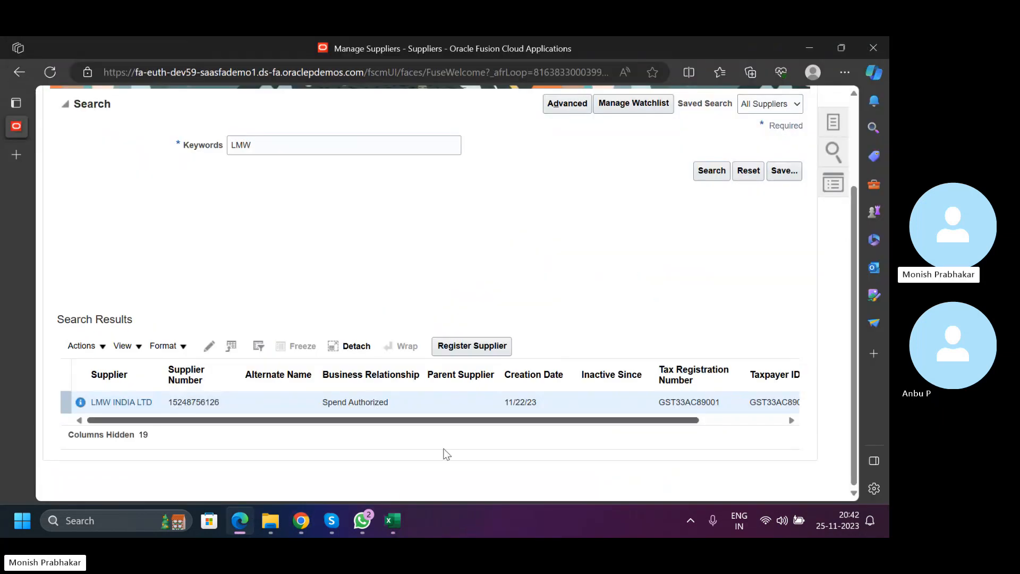
left_click(391, 521)
left_click(628, 289)
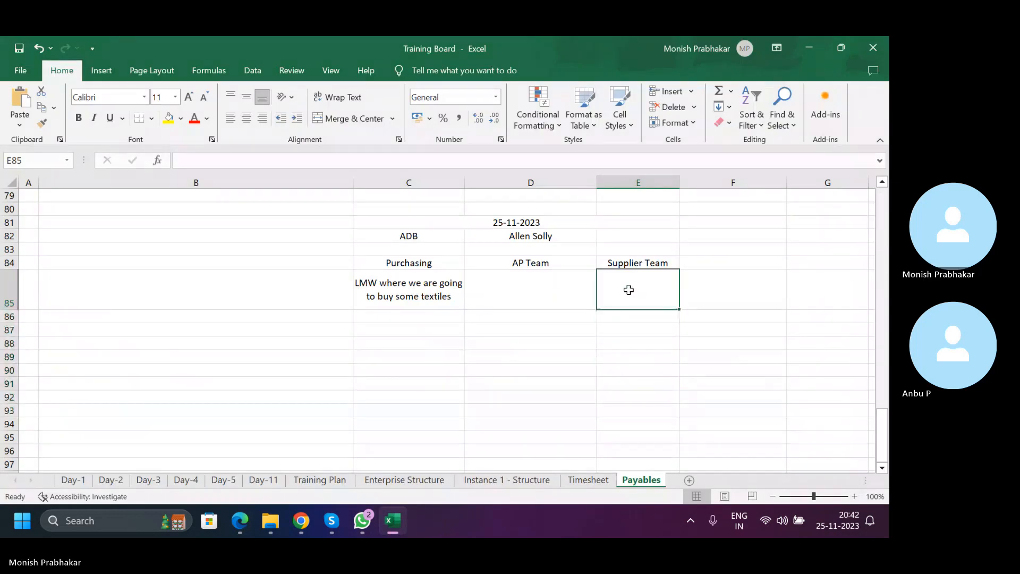
key("Up")
key("Left")
key("Left")
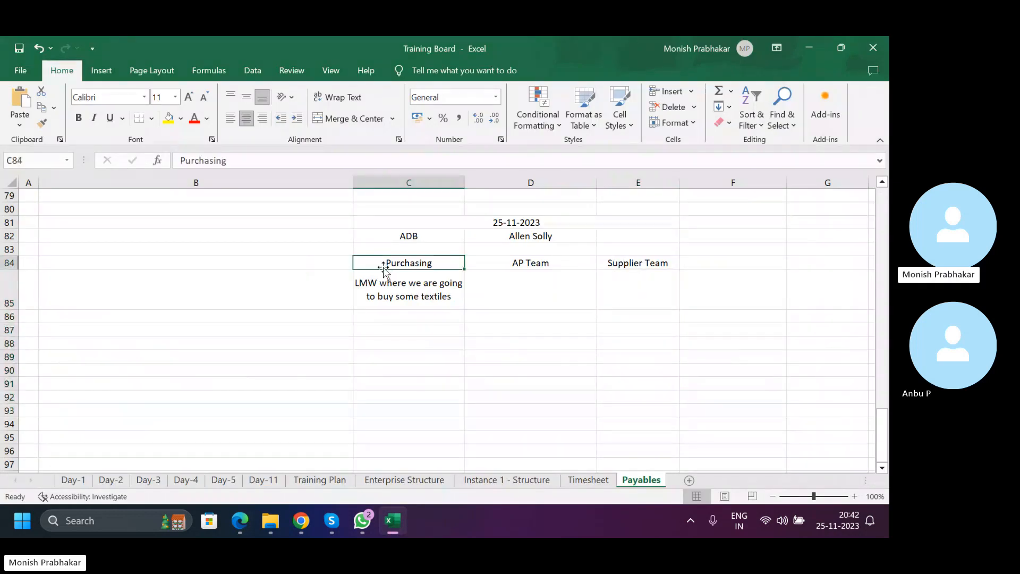
left_click(392, 294)
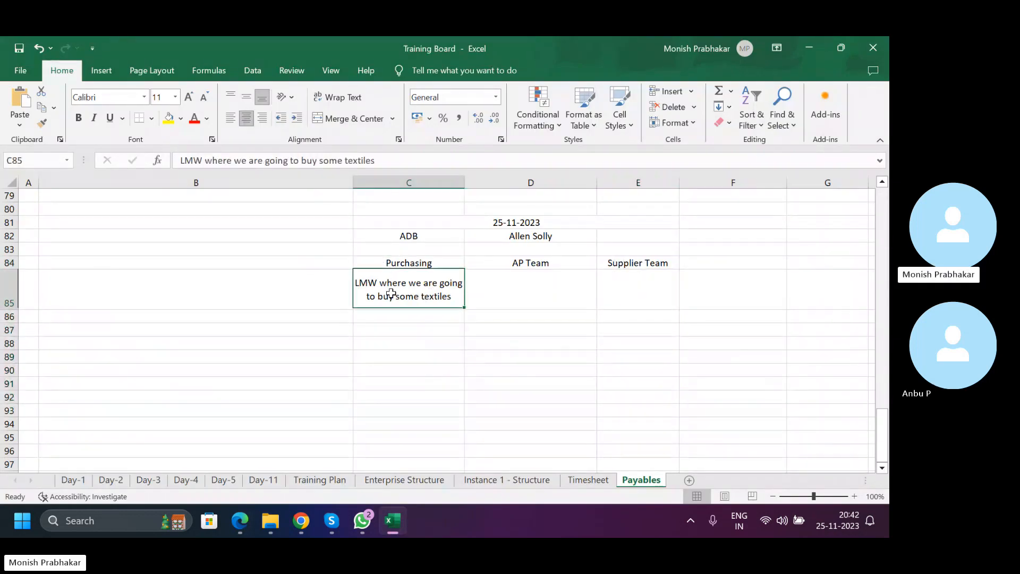
left_click(632, 288)
left_click_drag(641, 288, 643, 367)
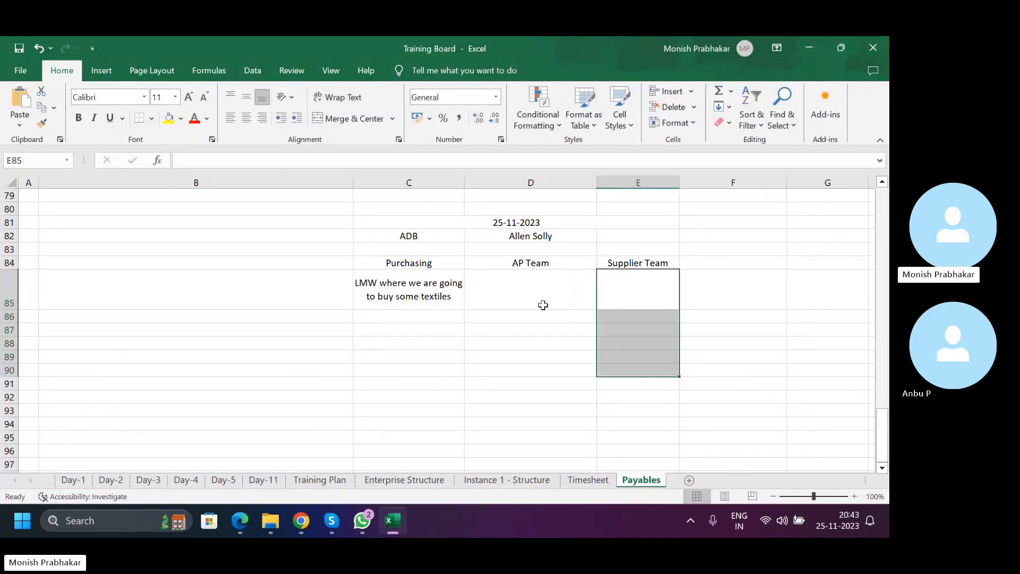
Switch to Edge, examine LMW INDIA LTD's name, supplier number and tax registration number in the search results, and return to Excel.
key("alt+Tab")
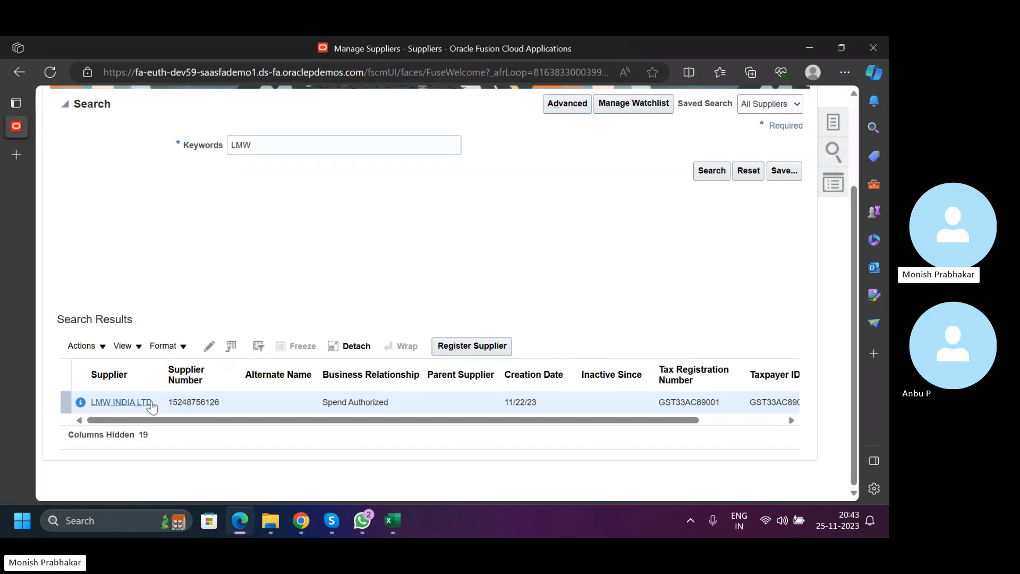
left_click_drag(219, 402, 169, 402)
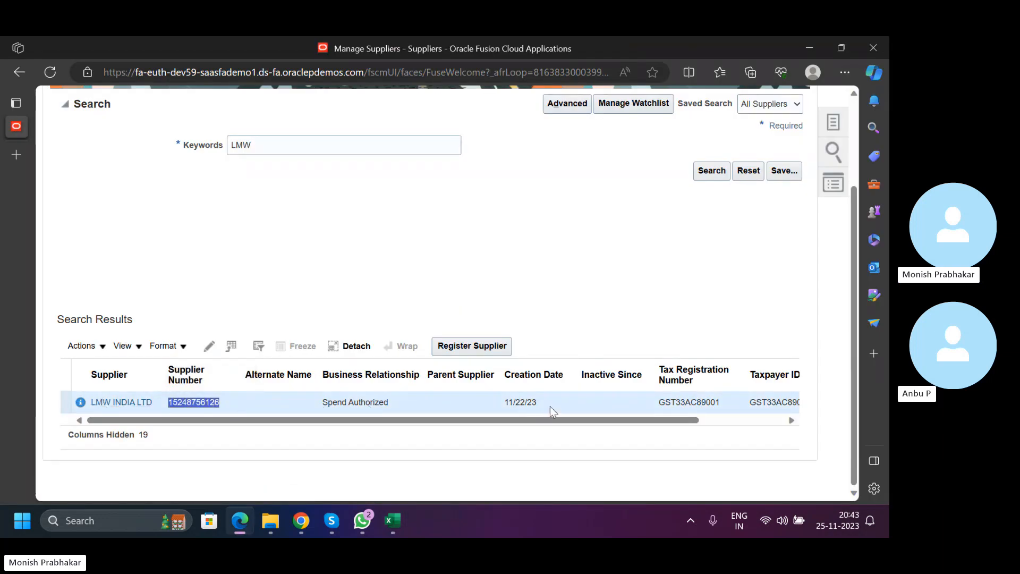
left_click_drag(646, 414, 725, 401)
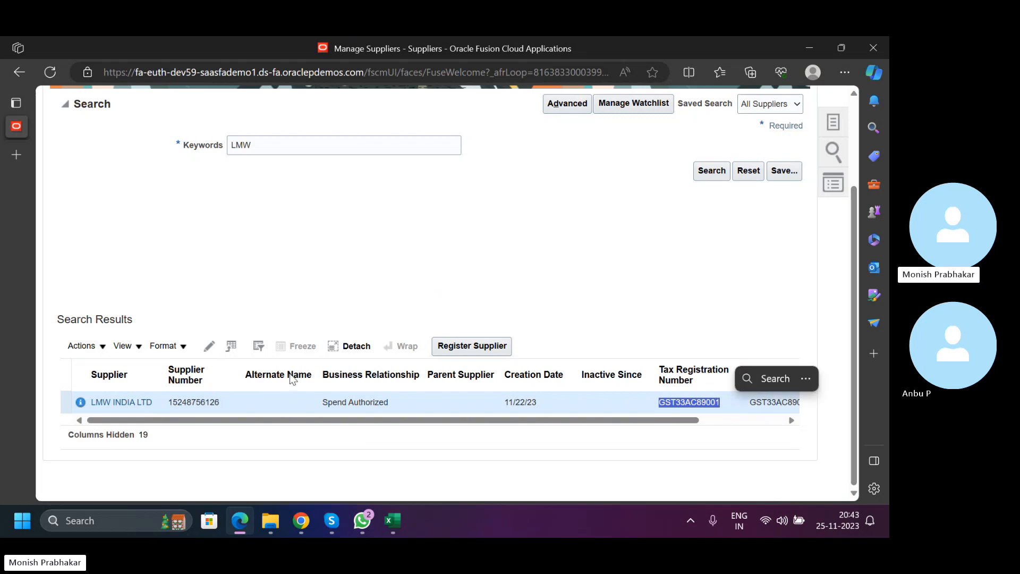
left_click_drag(239, 396, 92, 404)
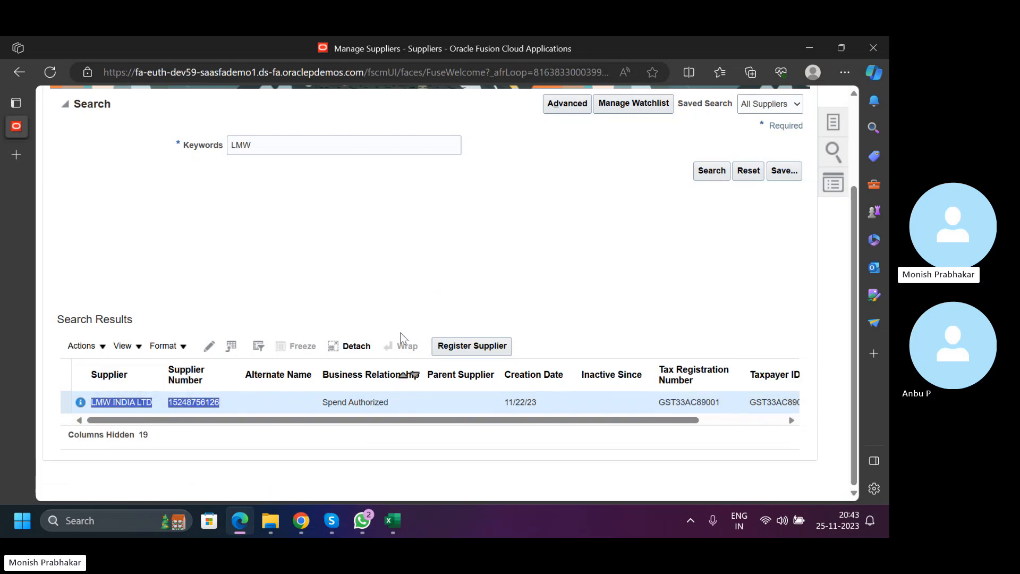
key("alt+Tab")
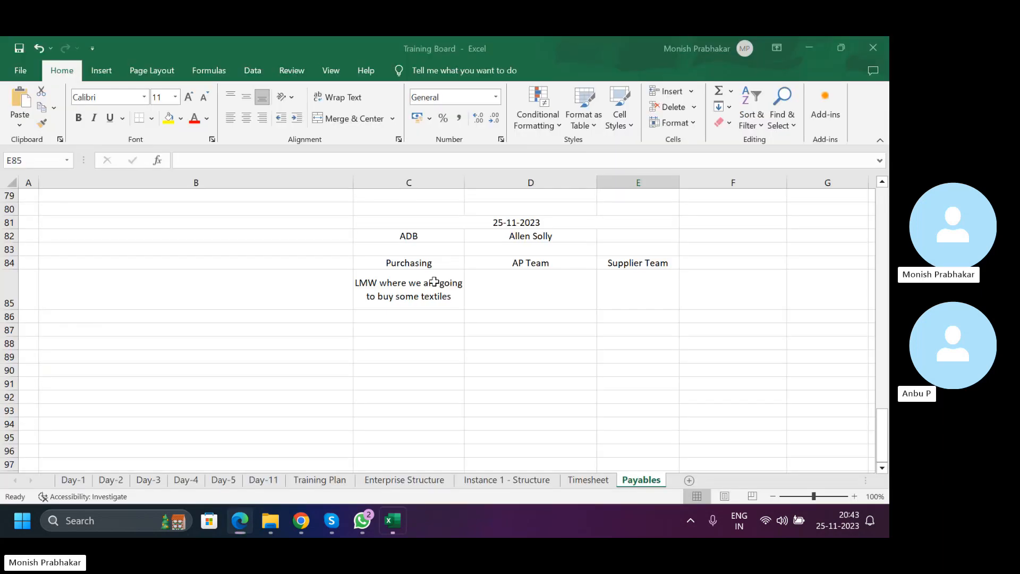
Enter "Once supplier information is recorded in Fusion ERP" in cell E85 under Supplier Team and wrap the text.
left_click(632, 292)
type("O")
key("Caps_Lock")
type("nce ")
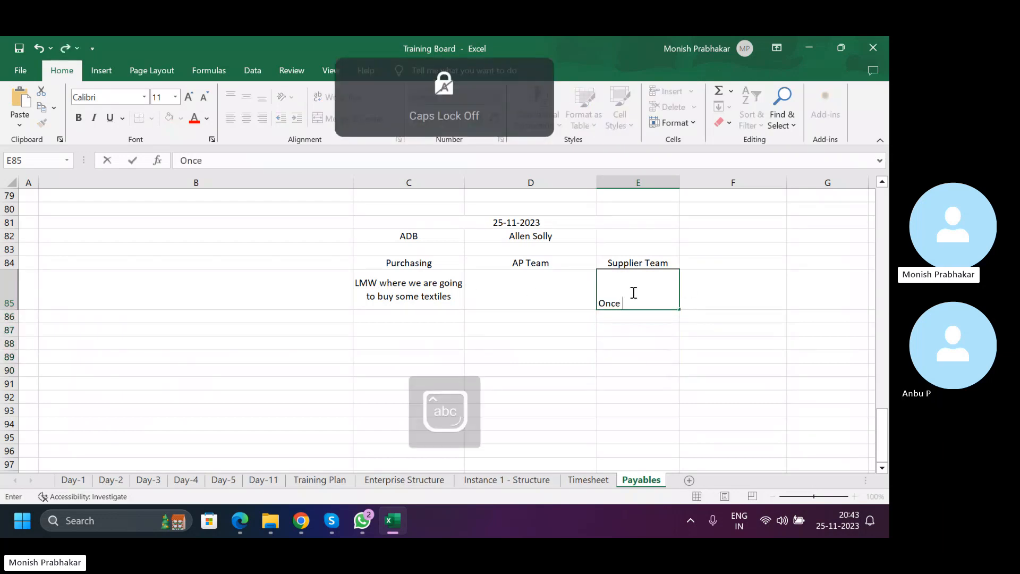
type("supplier inform")
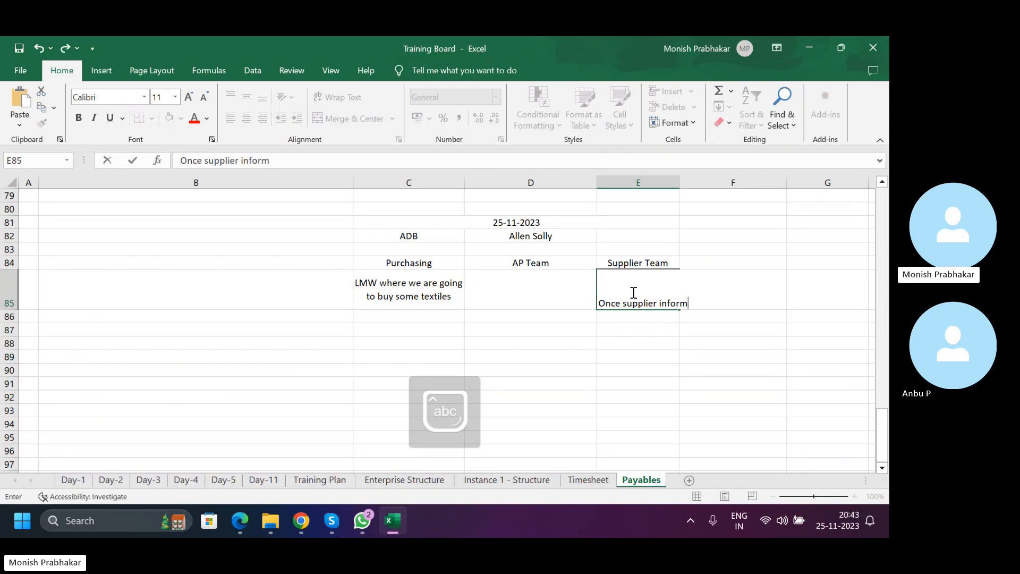
type("ation is reco")
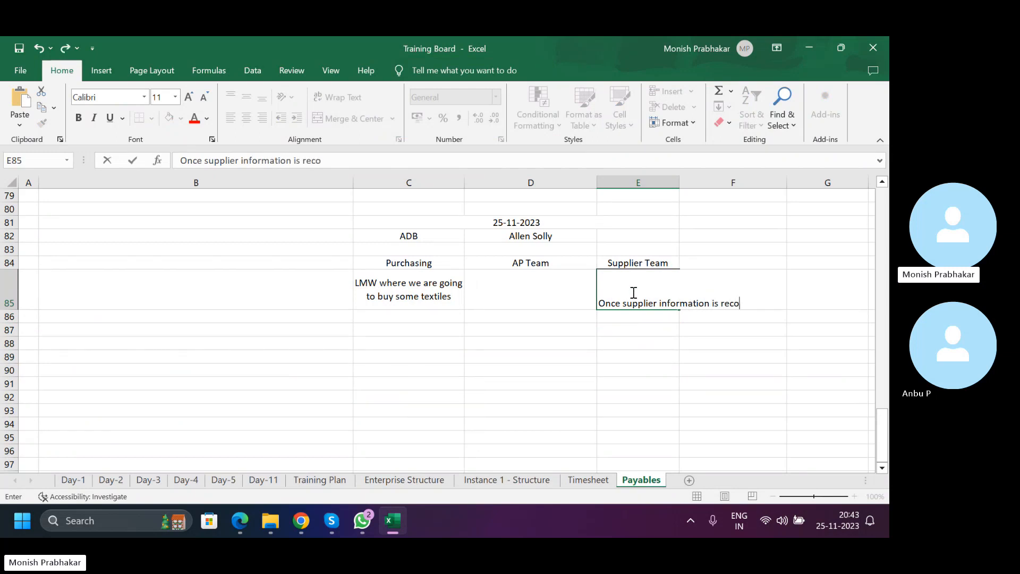
type("rded in")
key("Caps_Lock")
type("Fus")
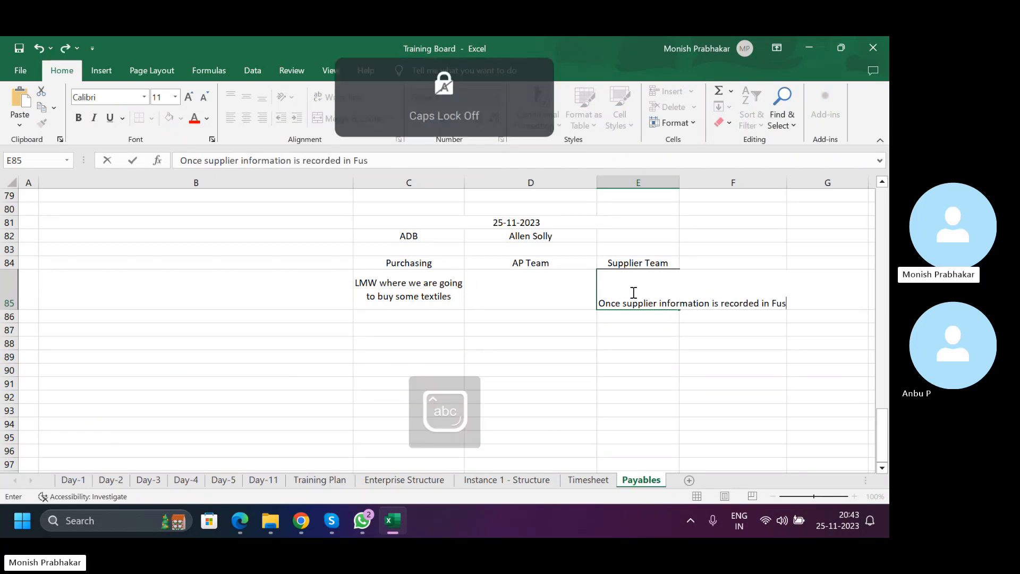
type("ion")
key("Caps_Lock")
type("ERP")
key("Return")
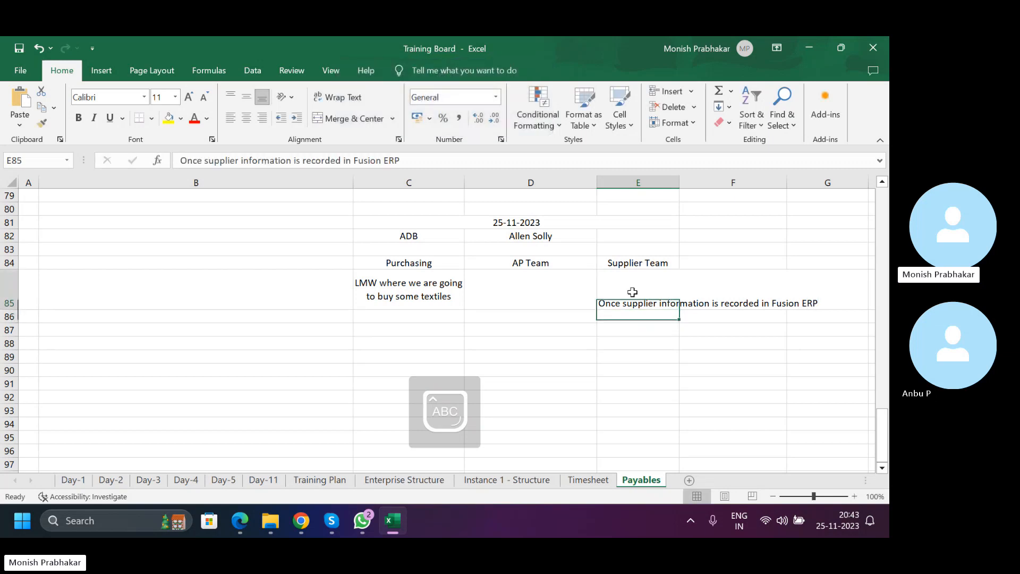
left_click(633, 292)
left_click(338, 96)
Enter PO in cell C87 of the Purchasing column.
left_click(420, 298)
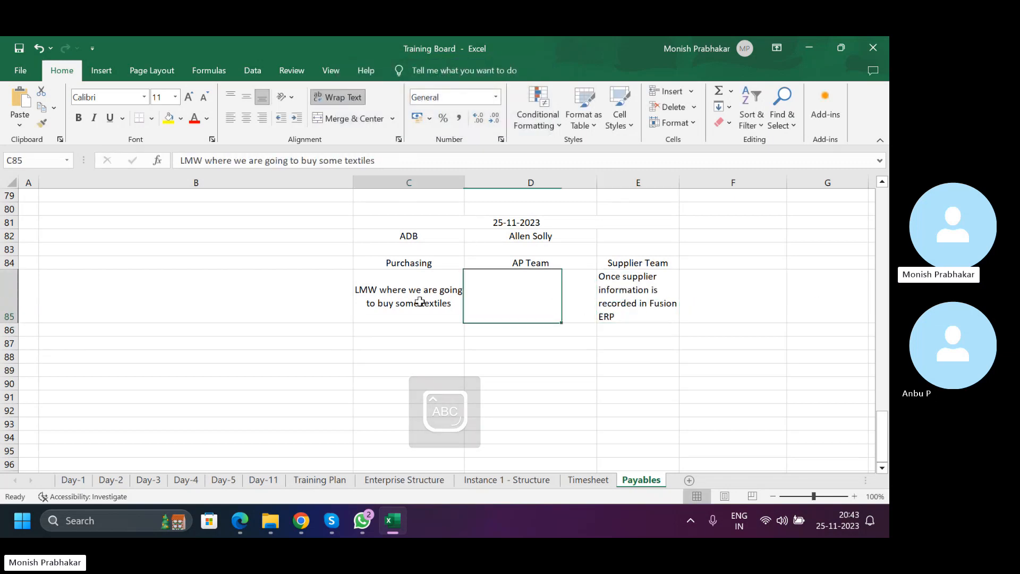
left_click(384, 342)
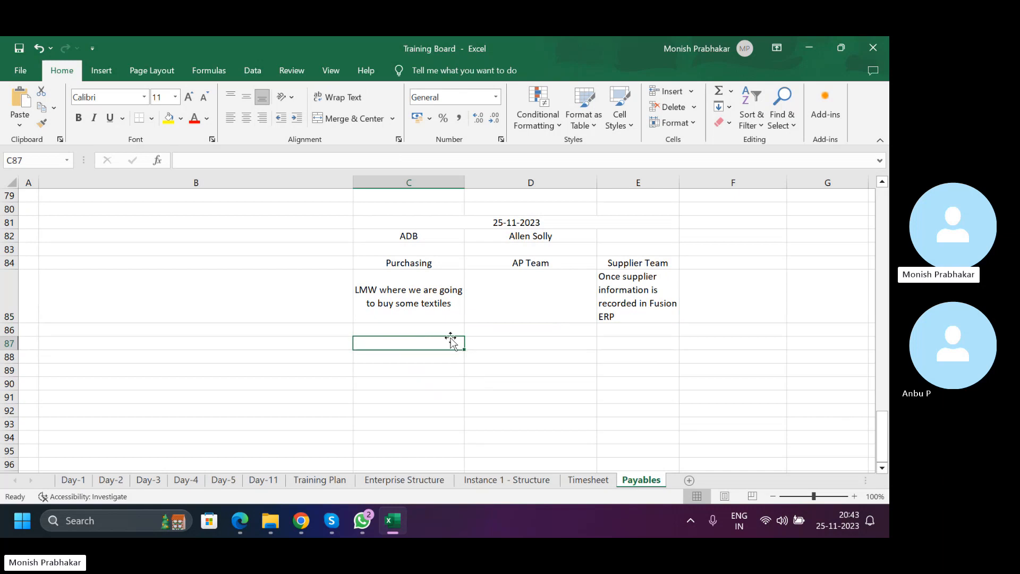
type("PO")
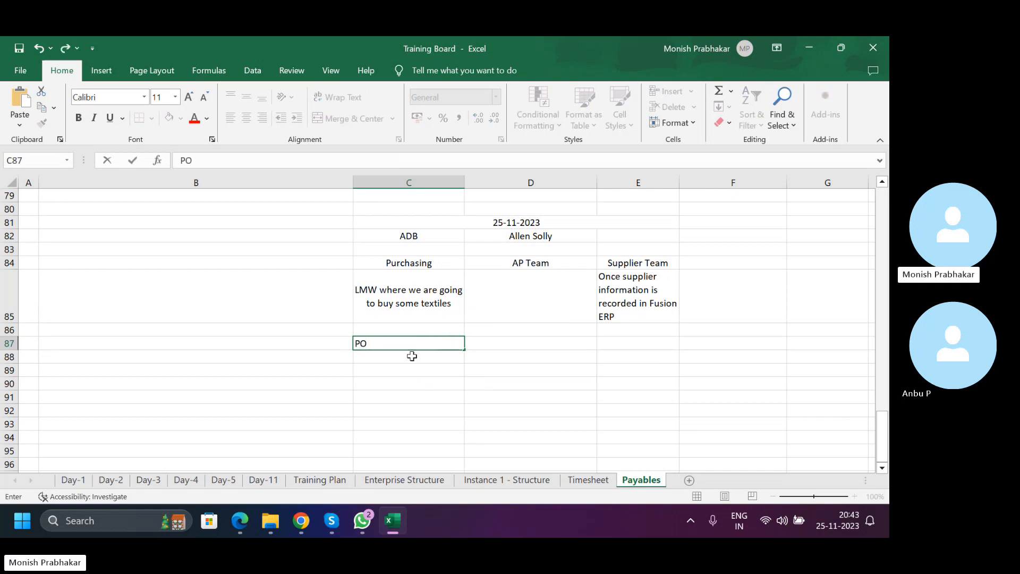
left_click(371, 357)
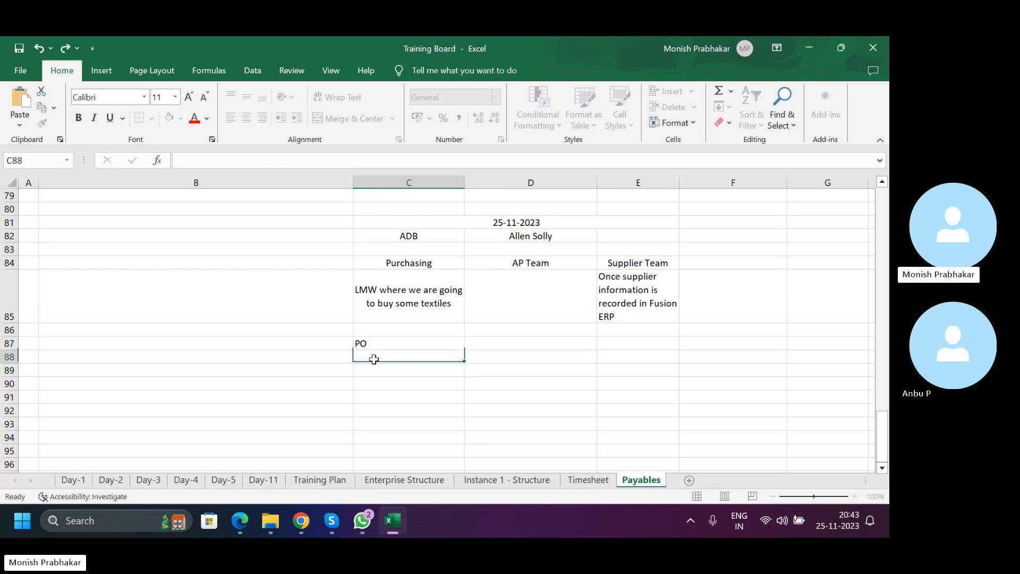
left_click(387, 343)
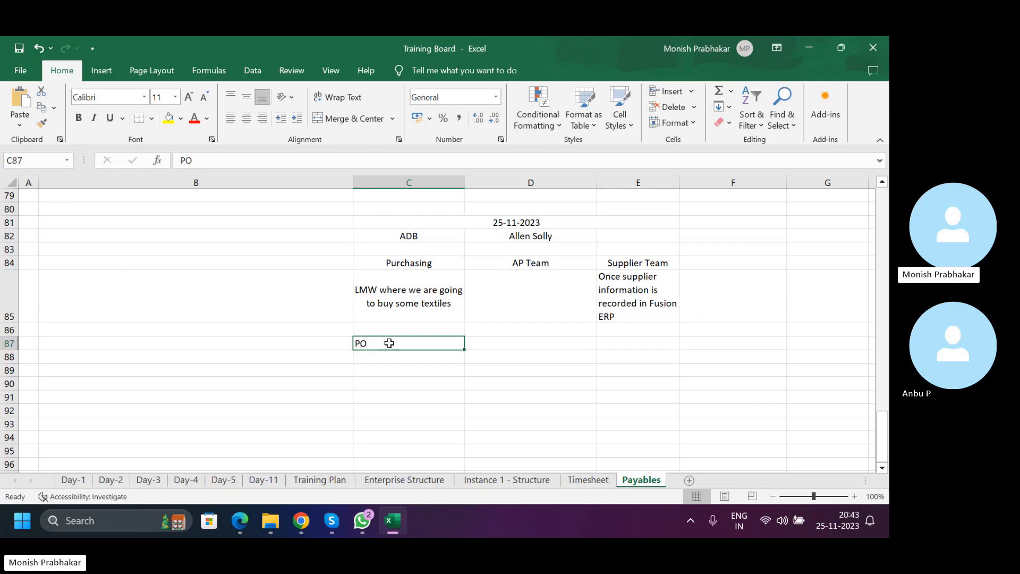
left_click(400, 264)
left_click(367, 345)
left_click(413, 299)
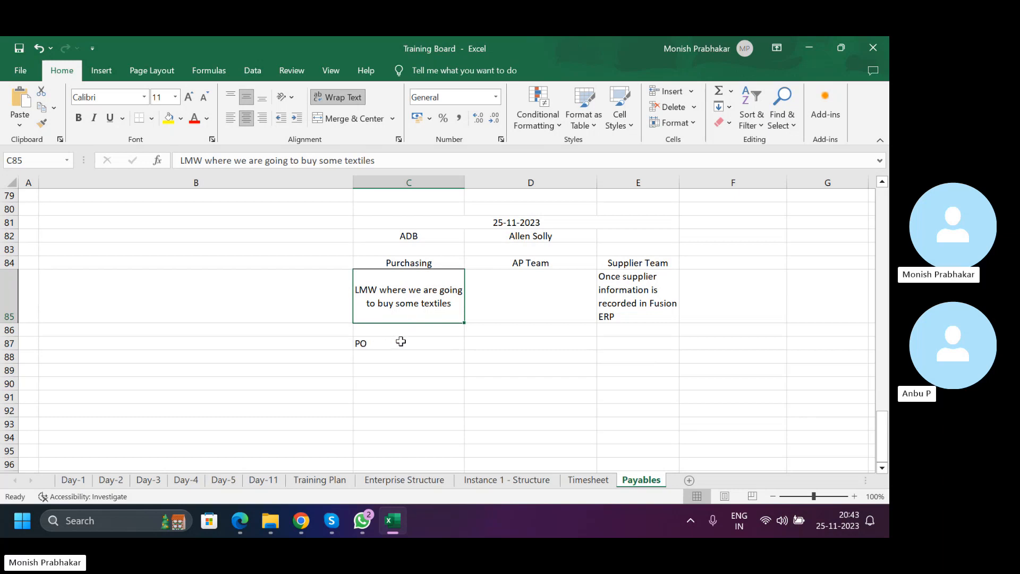
Enter "10 Qty of Jeans" in cell C88, below the PO entry.
left_click(369, 360)
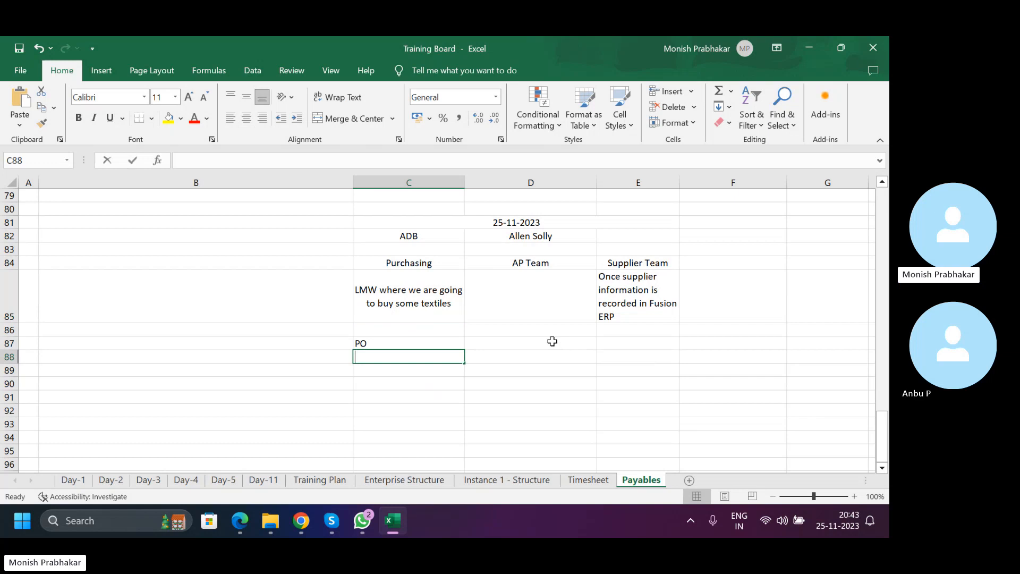
type("10 Q")
key("Caps_Lock")
type("ty of")
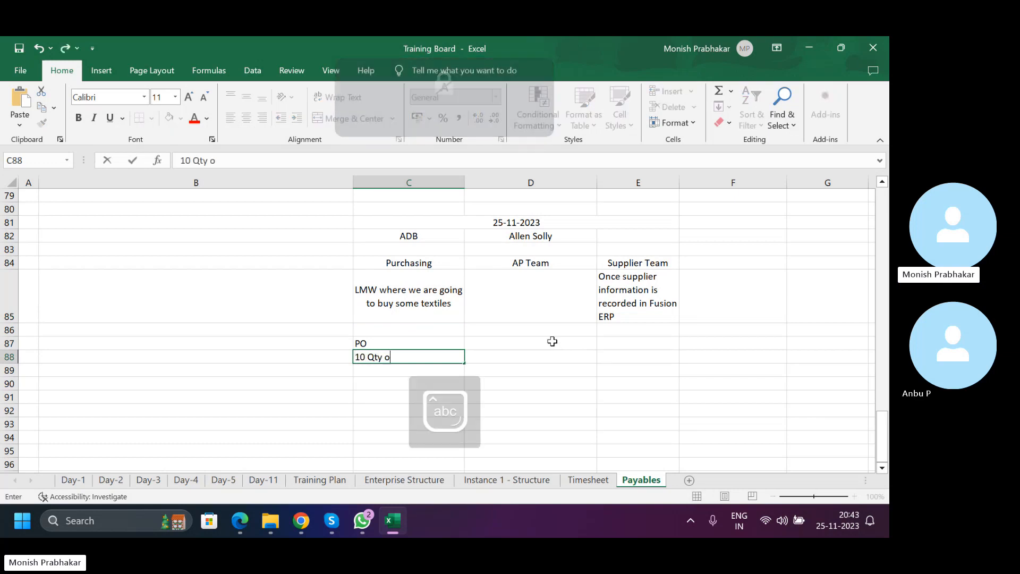
key("Caps_Lock")
type("J")
key("Caps_Lock")
type("eans")
key("Return")
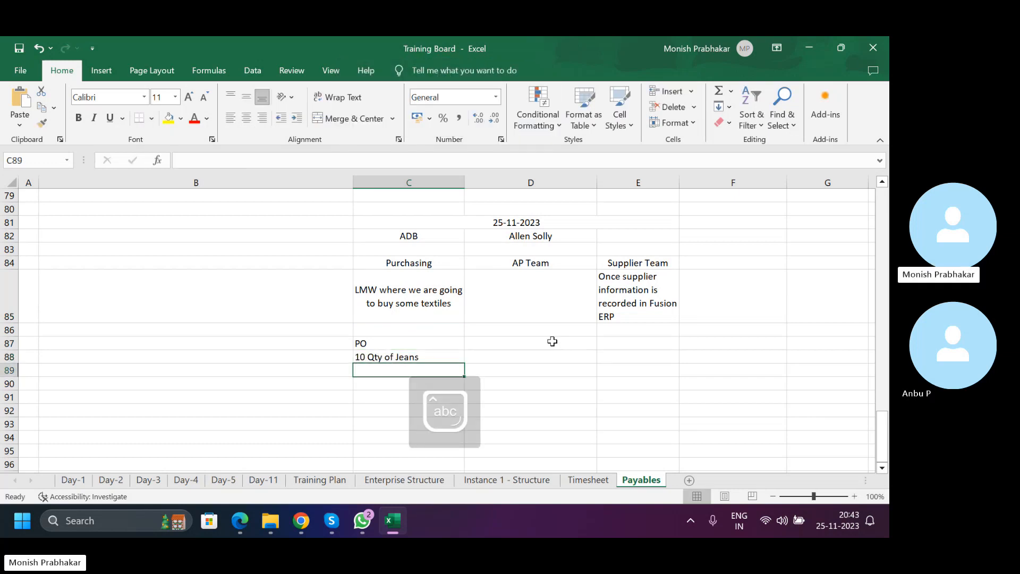
Enter "5 Qty of Shirts" in cell C89 as the second ordered item under PO.
type("5")
key("Caps_Lock")
type("WTY")
key("BackSpace")
key("BackSpace")
key("BackSpace")
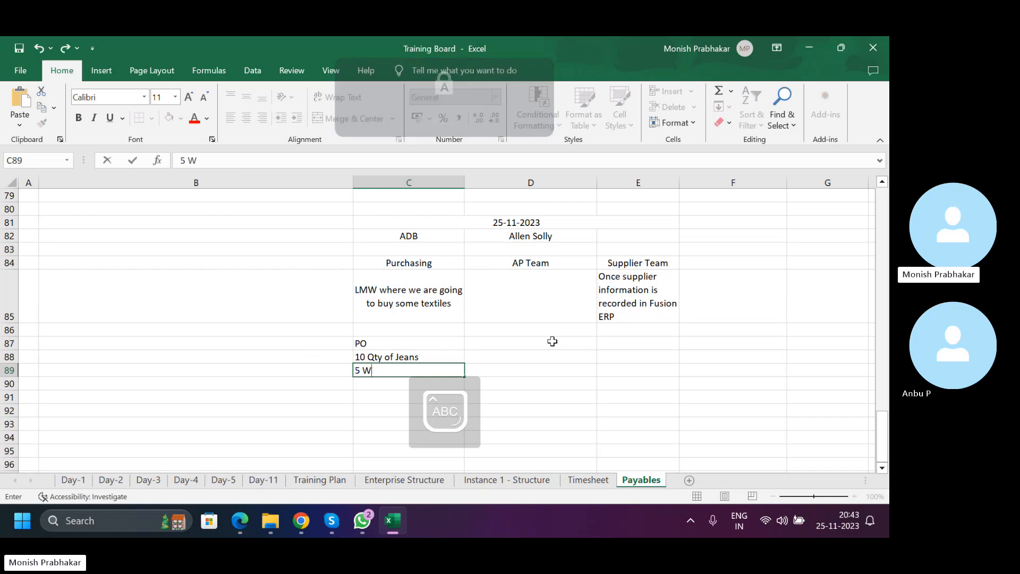
type("Q")
key("Caps_Lock")
type("ty of")
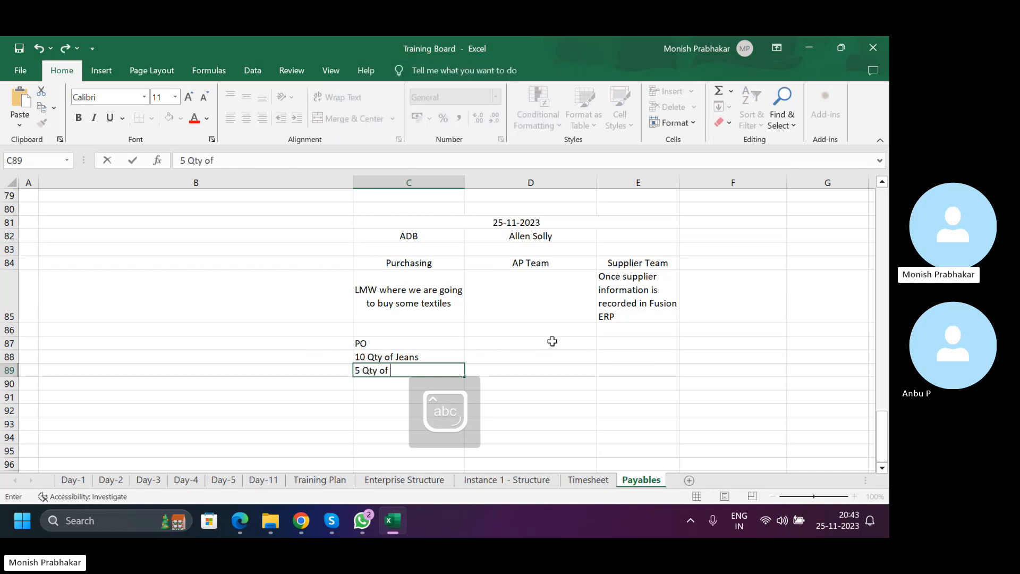
key("Caps_Lock")
type("S")
key("Caps_Lock")
type("hirts")
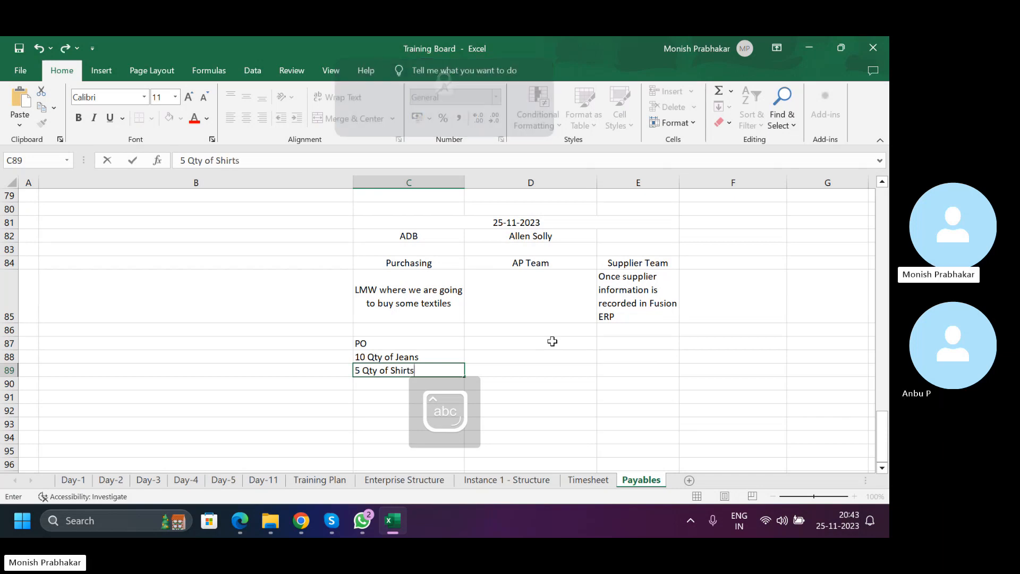
key("Return")
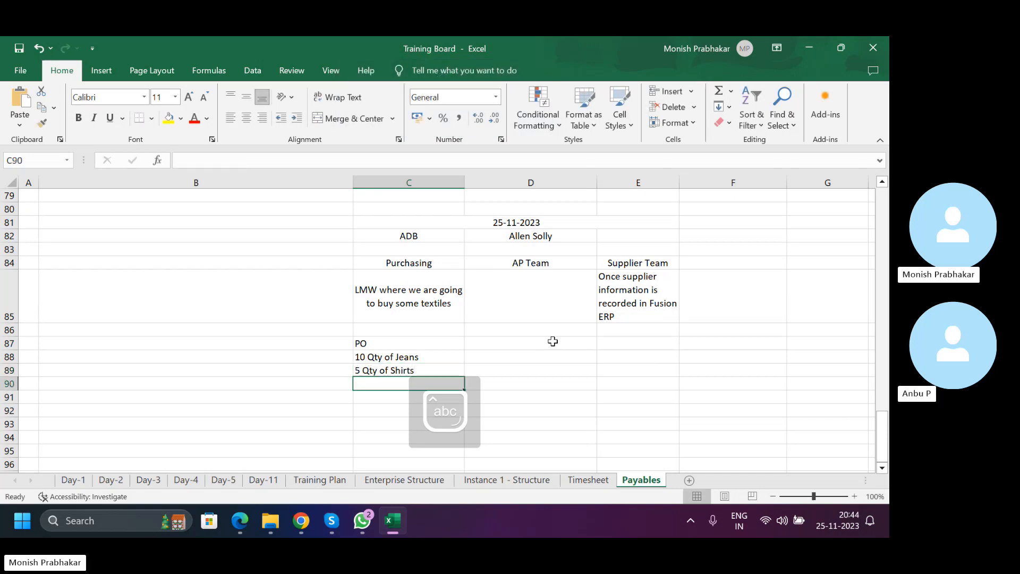
Enter the date 27-11-2023 in cell B87 beside the PO entry.
left_click_drag(381, 358, 384, 370)
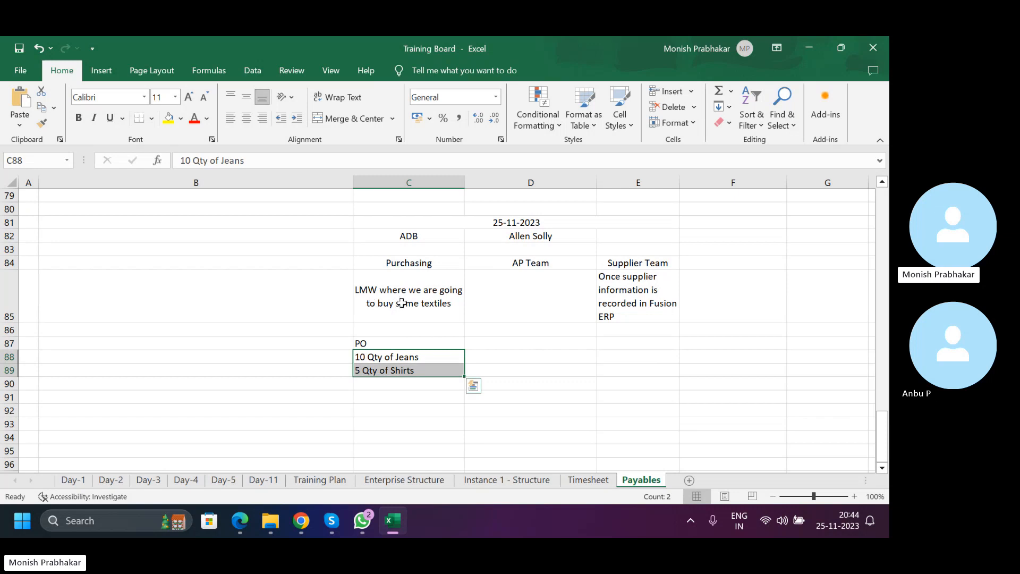
left_click(314, 343)
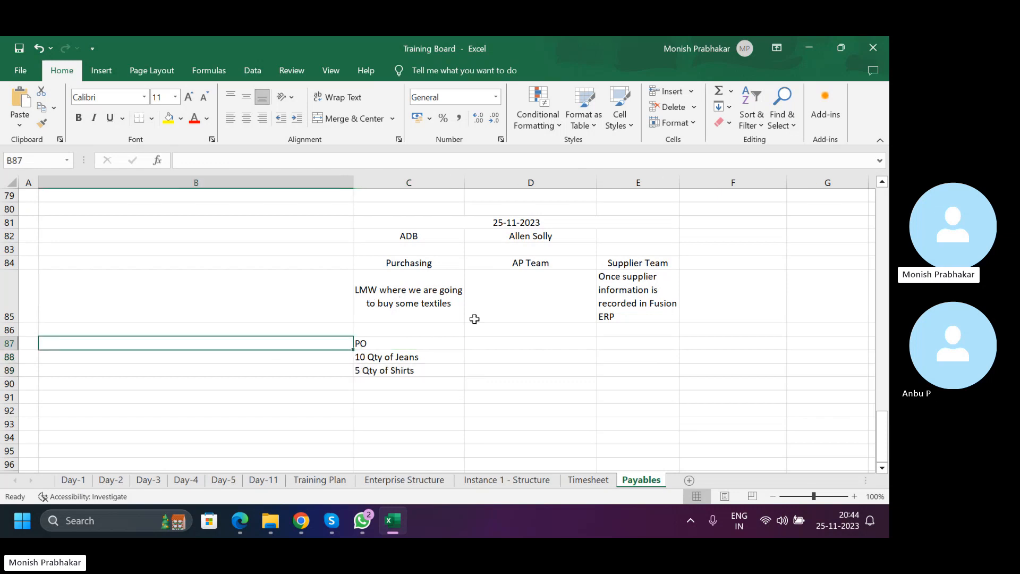
type("27")
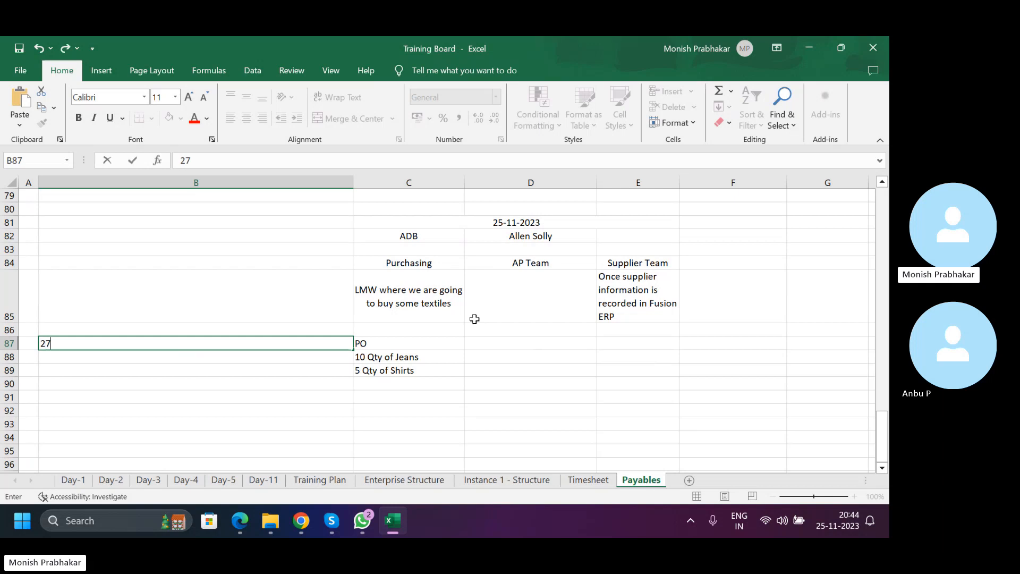
type("-11-2023")
key("Return")
Enter the date 26-11-2023 in cell F84 beside the Supplier Team heading.
left_click(697, 264)
type("2")
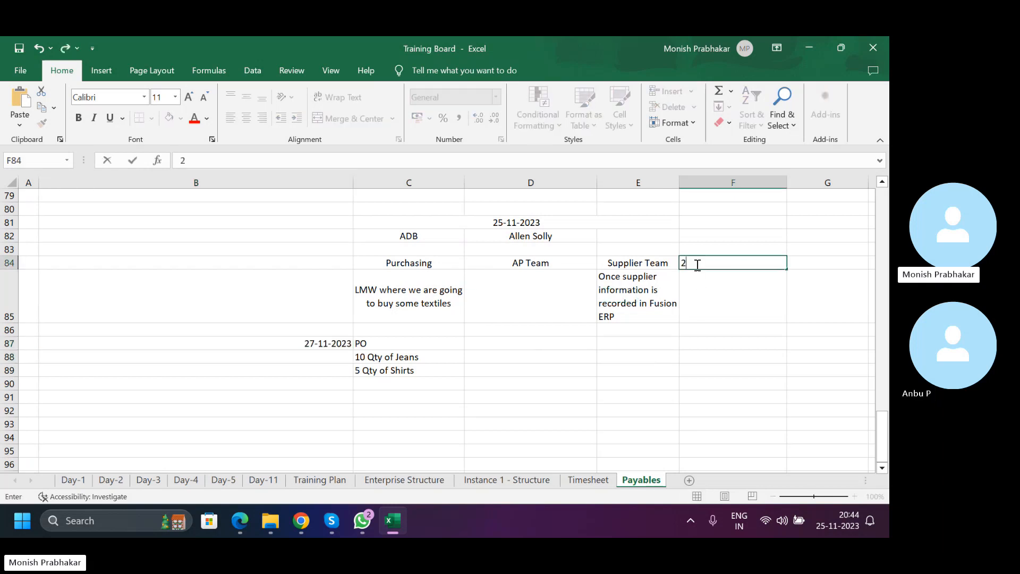
key("BackSpace")
key("BackSpace")
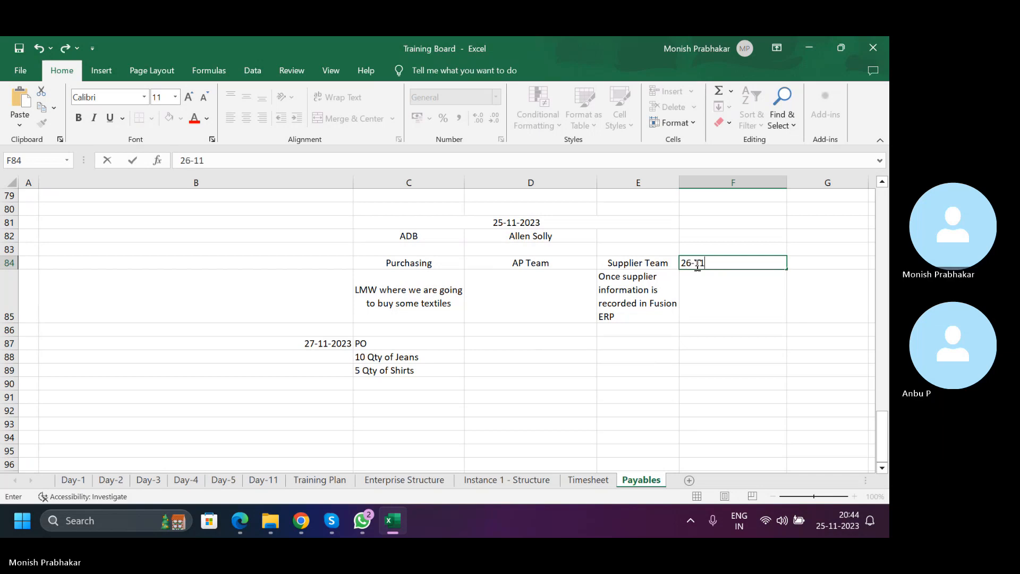
type("6-11-2023")
key("Return")
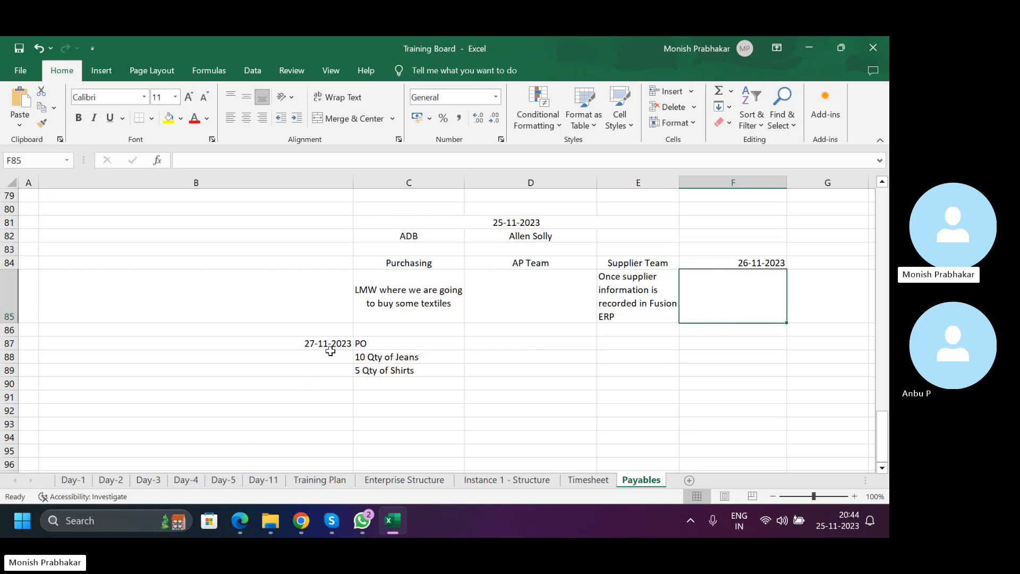
left_click_drag(316, 339, 402, 373)
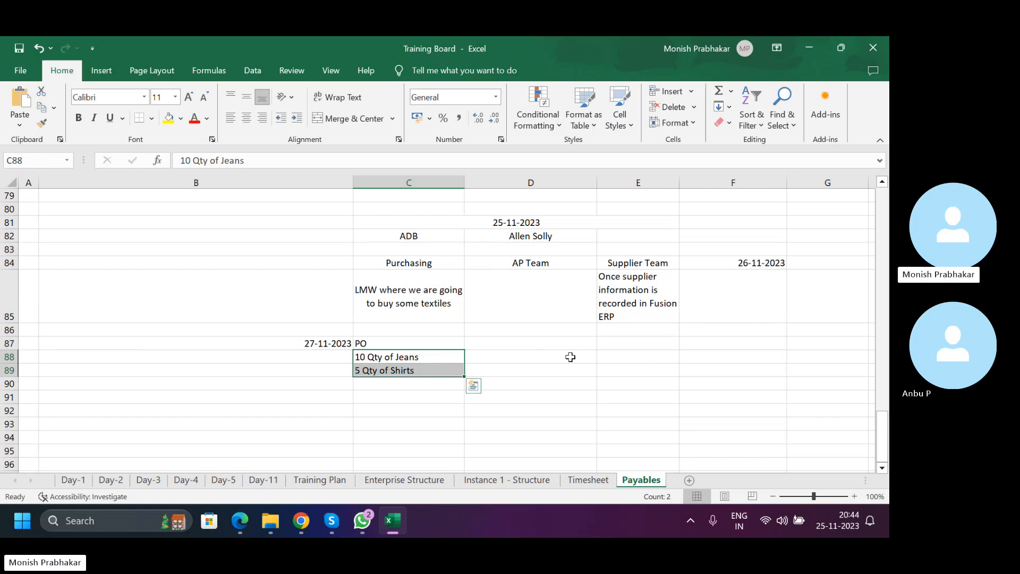
left_click(374, 356)
left_click(426, 372)
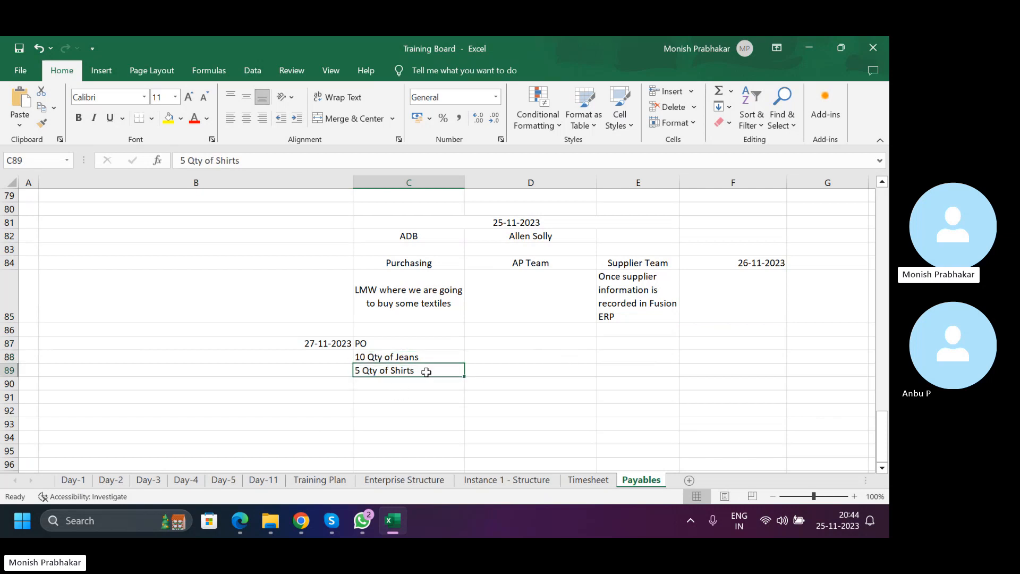
Enter the date 28-11-2023 in cell B91, below the purchase order rows.
left_click(298, 398)
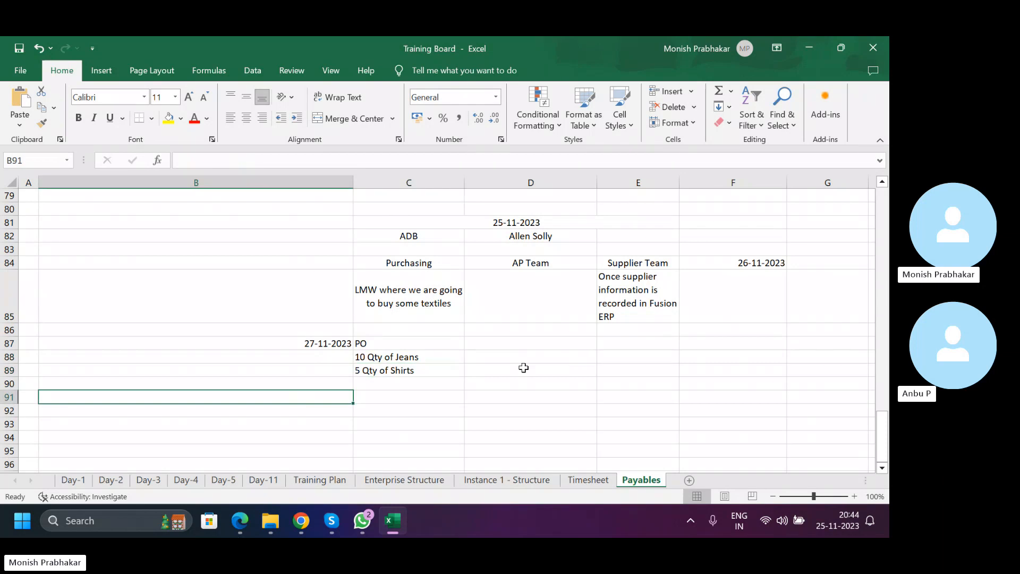
type("28-11-2")
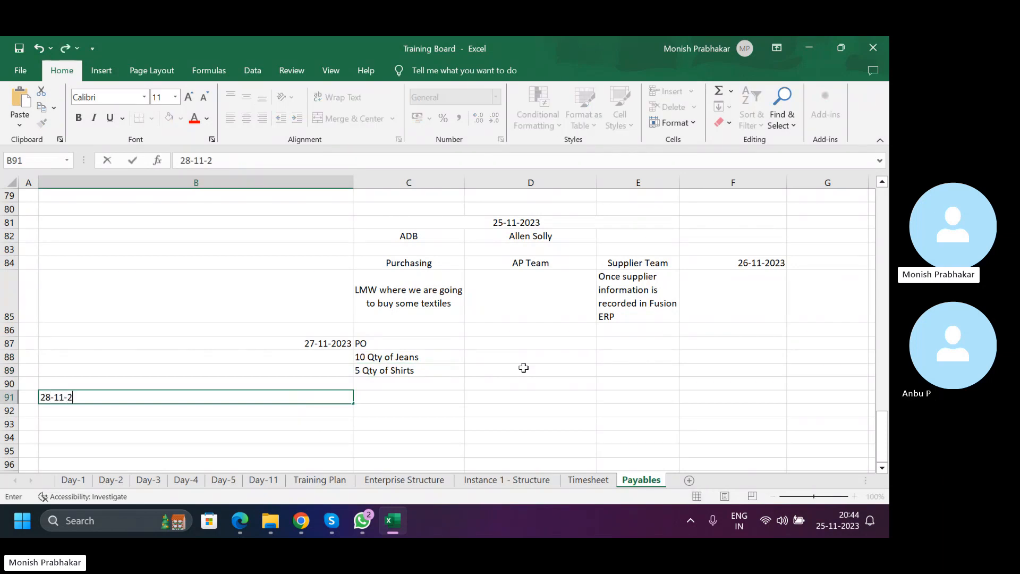
type("023")
key("Return")
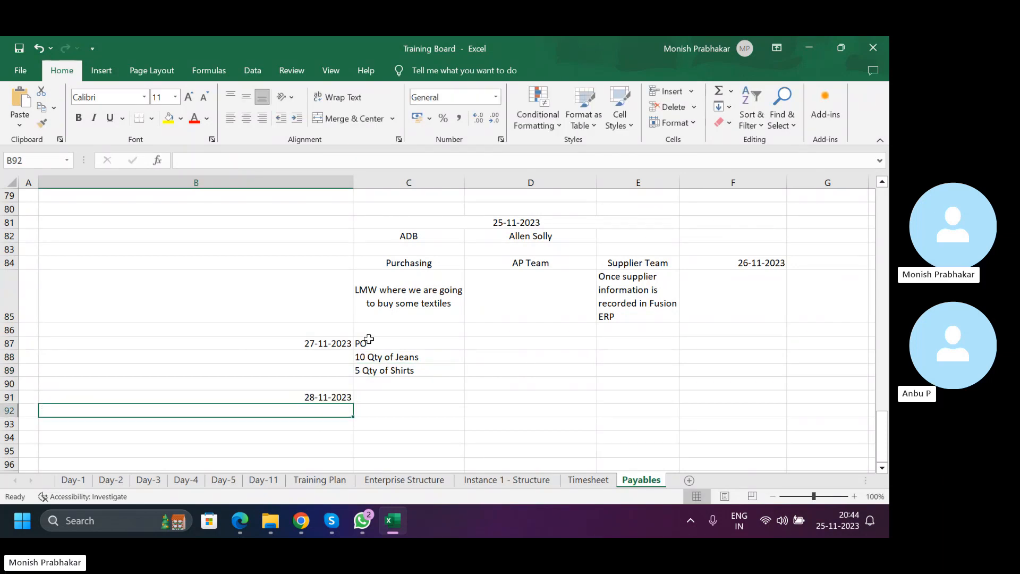
Enter "Invoice from LMW" in cell C91 beside the 28-11-2023 date.
mouse_move(369, 339)
left_mouse_down()
mouse_move(375, 371)
mouse_move(371, 345)
left_mouse_up()
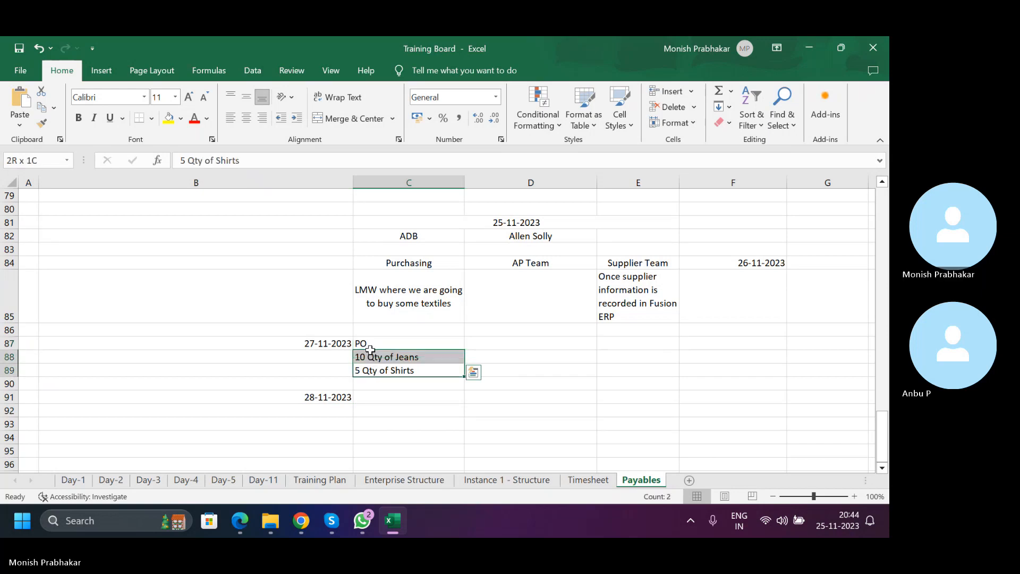
left_click(382, 395)
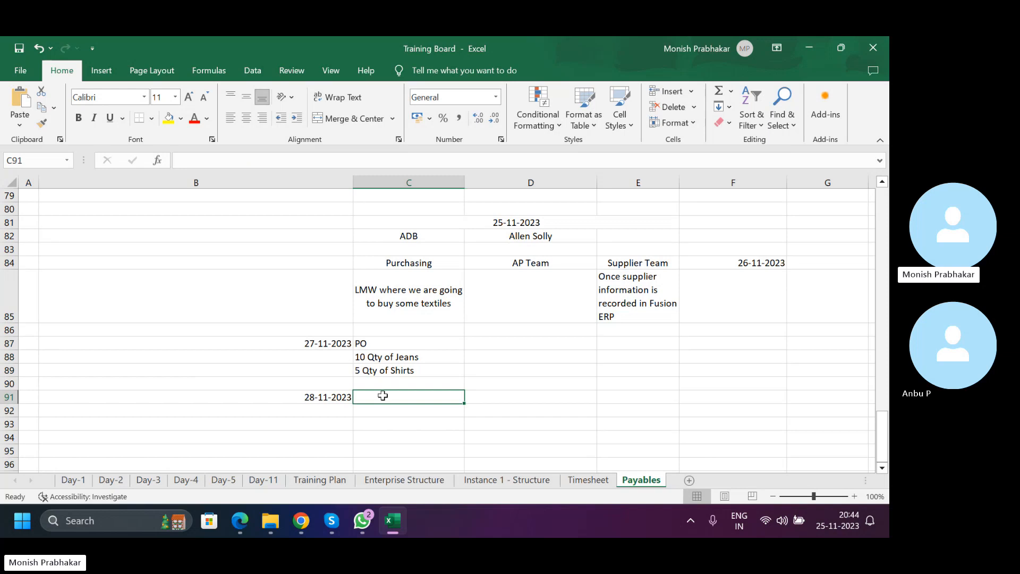
key("Caps_Lock")
type("Invoice from")
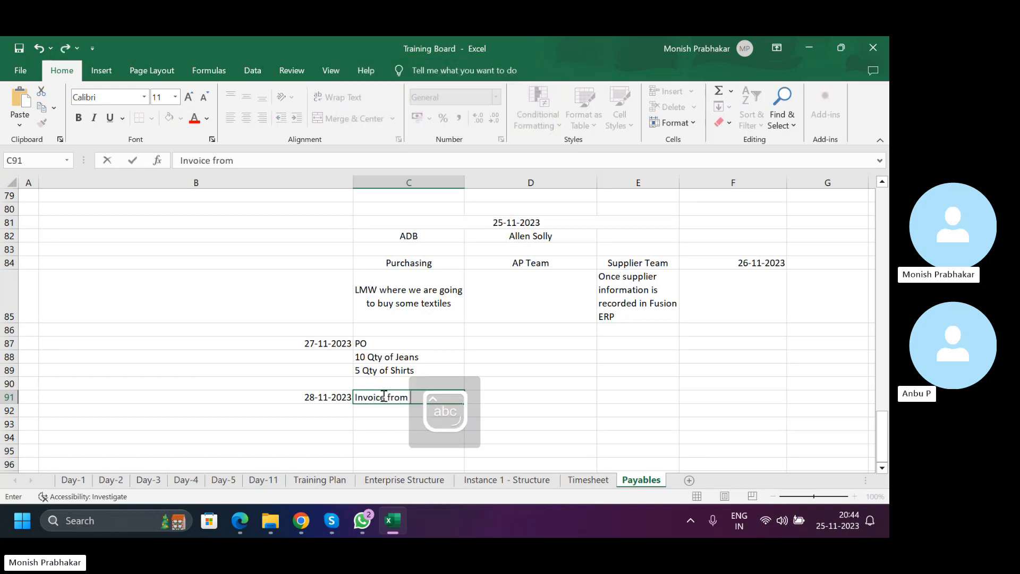
key("Caps_Lock")
type("LMW")
key("BackSpace")
key("BackSpace")
type("M")
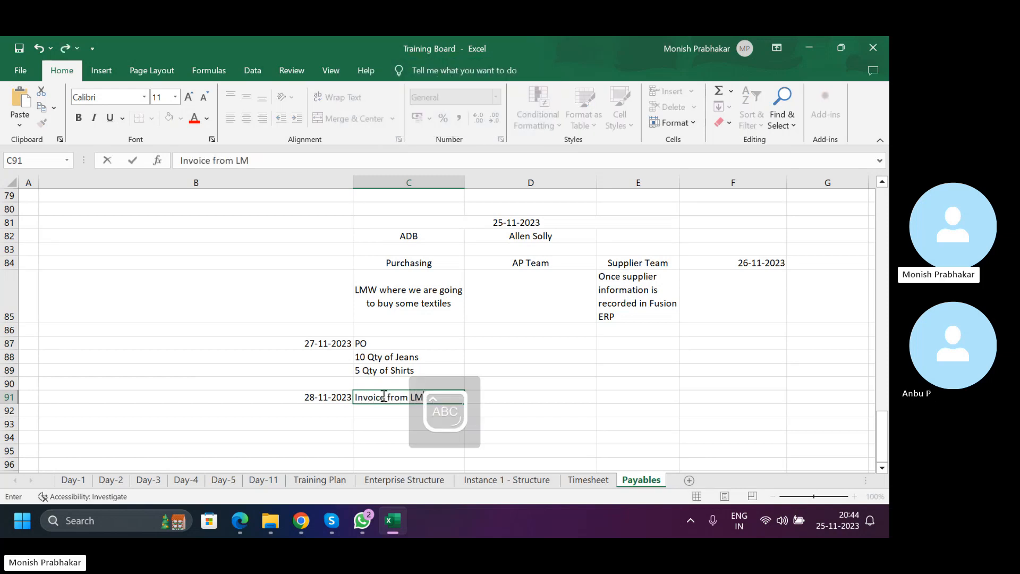
type("W")
key("Return")
Review the Purchasing column's entries, the LMW invoice entry and the AP Team column in the process outline.
left_click(425, 397)
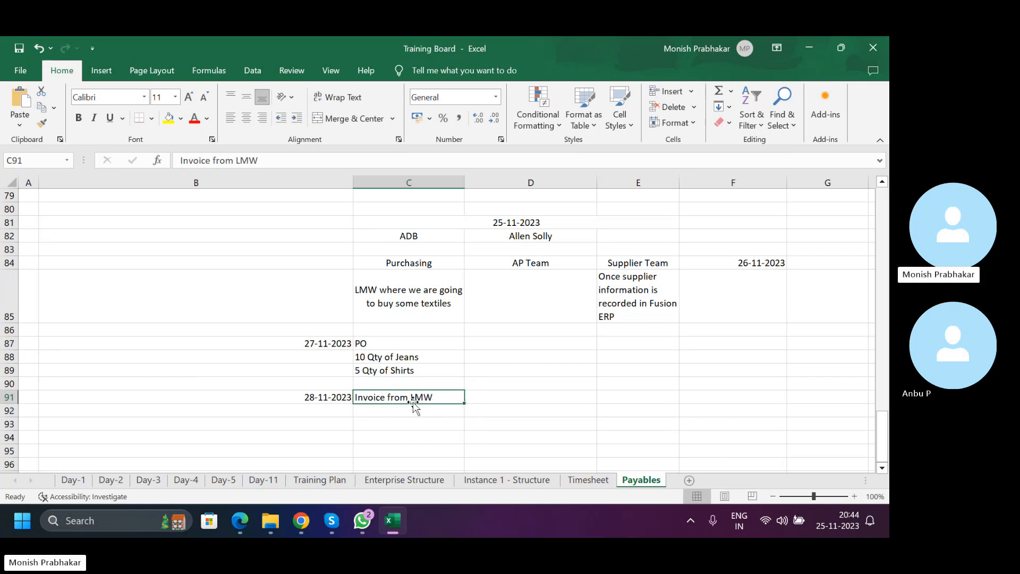
left_click_drag(412, 402, 405, 371)
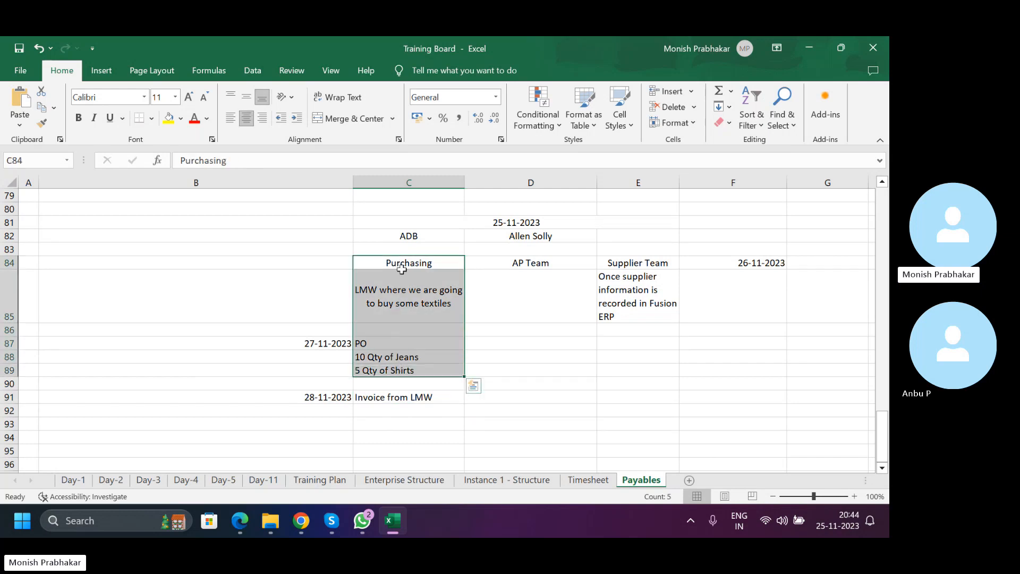
left_click_drag(398, 260, 405, 370)
left_click_drag(392, 261, 401, 367)
left_click(374, 398)
left_click(382, 261)
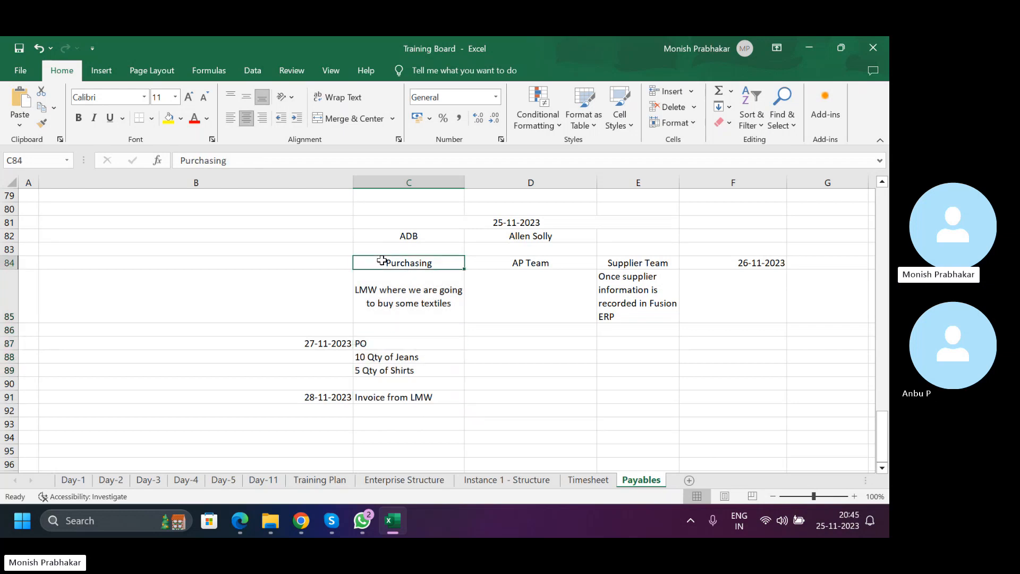
left_click(530, 262)
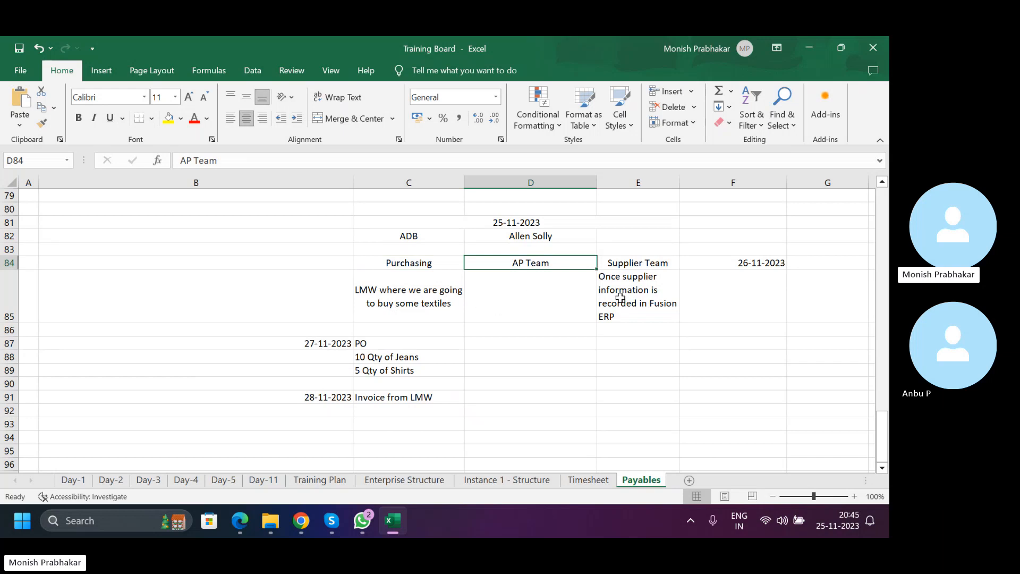
left_click(398, 396)
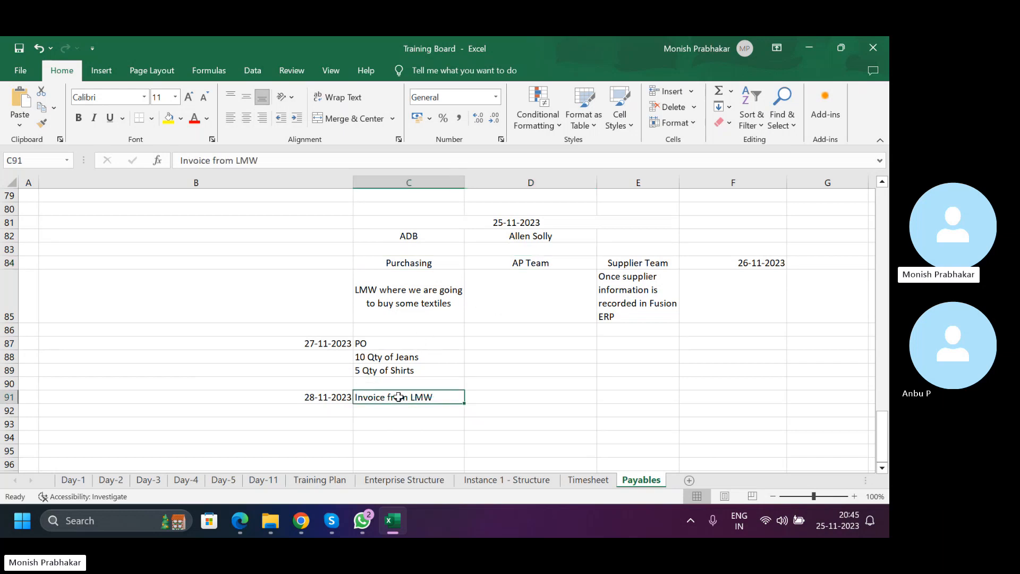
left_click(571, 278)
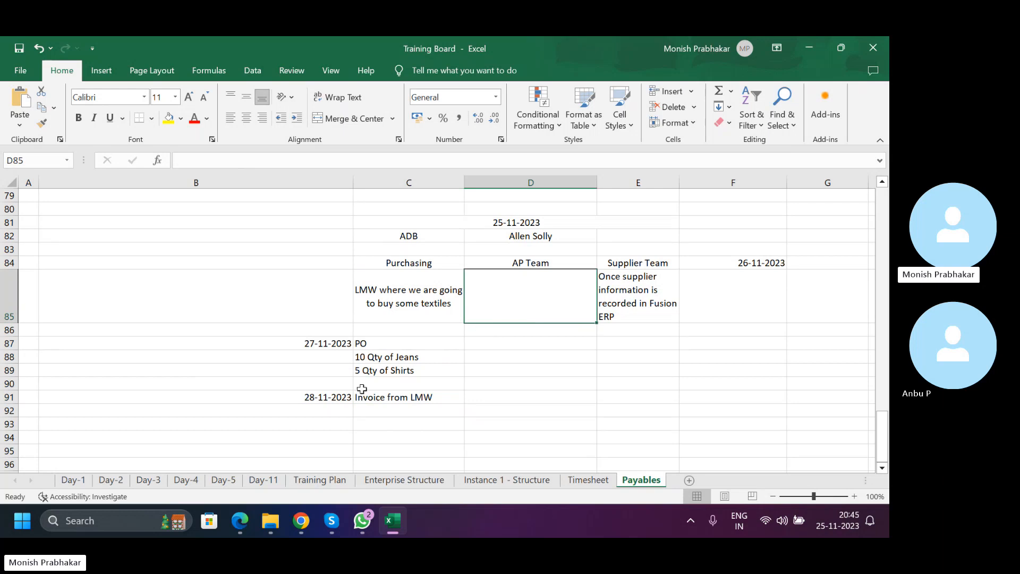
Enter "PO NO: 100" in cell D91 under AP Team, beside the LMW invoice entry.
left_click(501, 399)
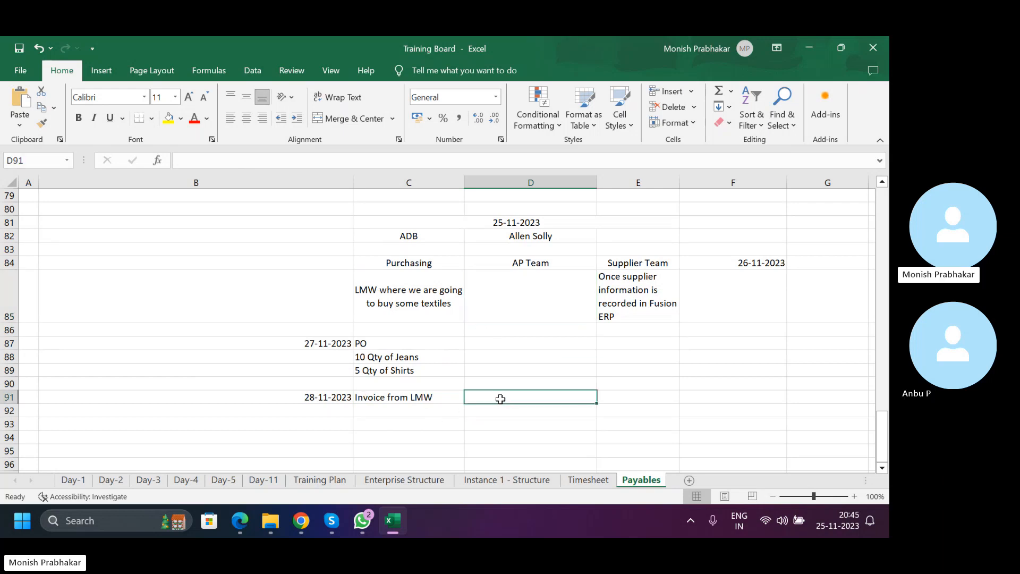
type("PO NO: 100")
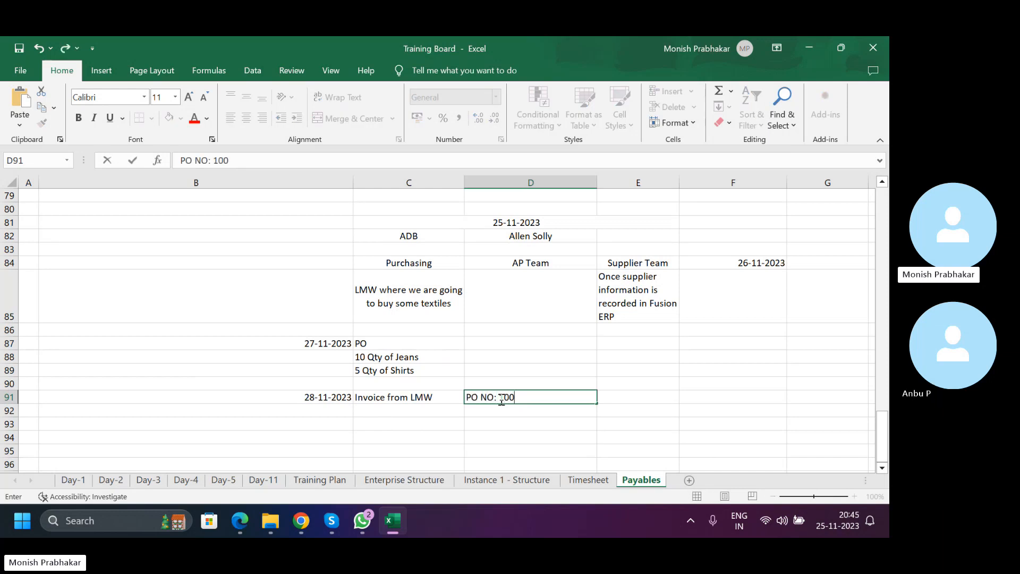
key("Return")
left_click(501, 398)
Switch to Chrome, enter 100 as the Identifying PO on the Create Invoice page, and return to the ordered items in Excel.
left_click(291, 520)
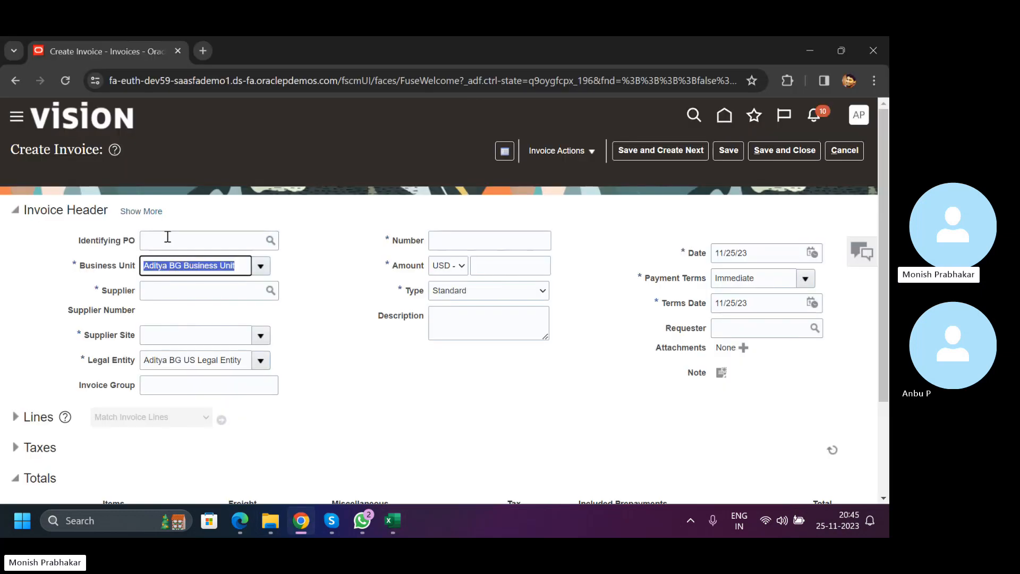
left_click(167, 237)
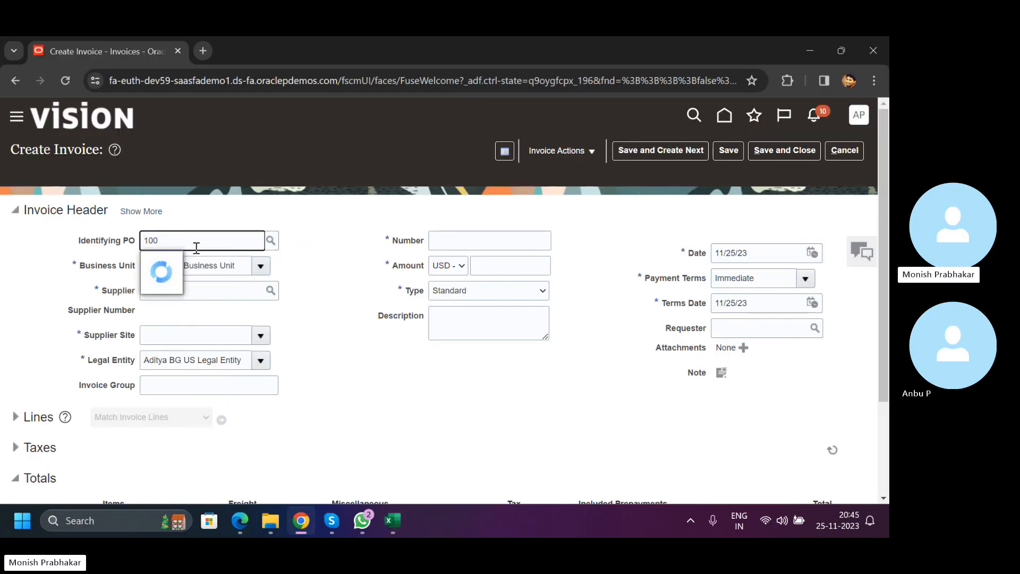
key("alt+Tab")
left_click_drag(366, 357, 382, 370)
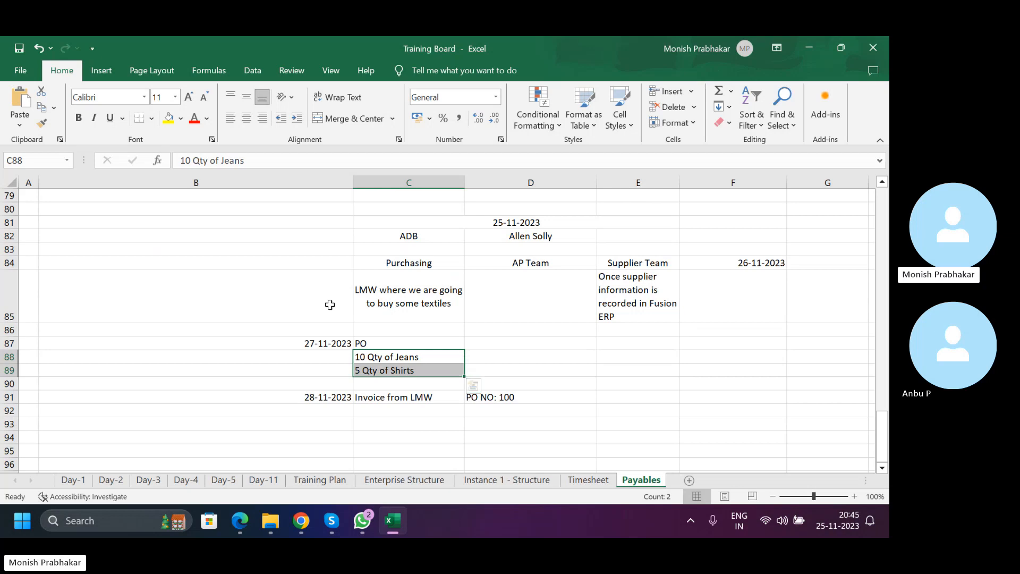
Switch to Chrome, clear the Identifying PO field on the Create Invoice page, and compare the field with the purchase order items in Excel.
key("alt+Tab")
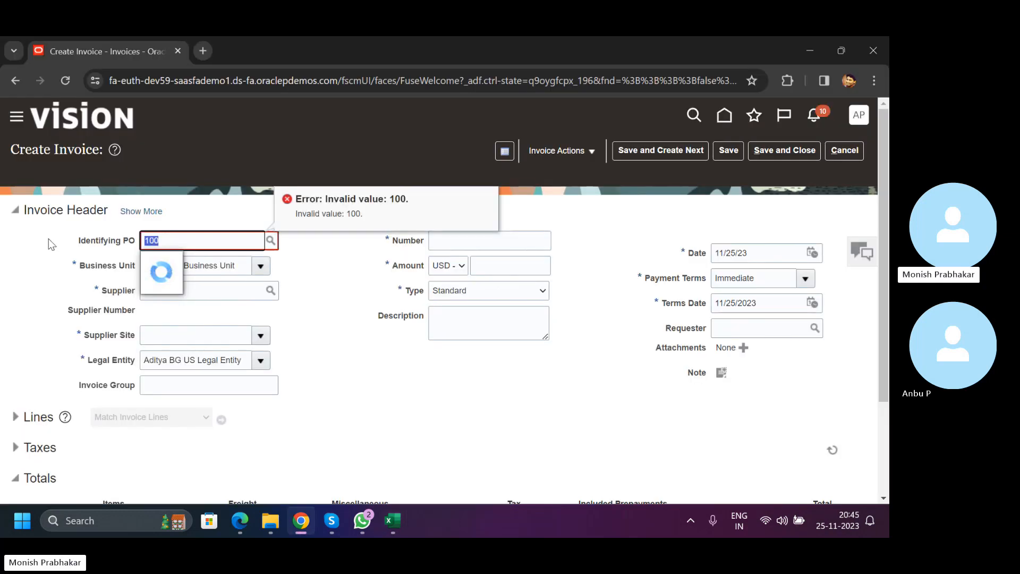
key("BackSpace")
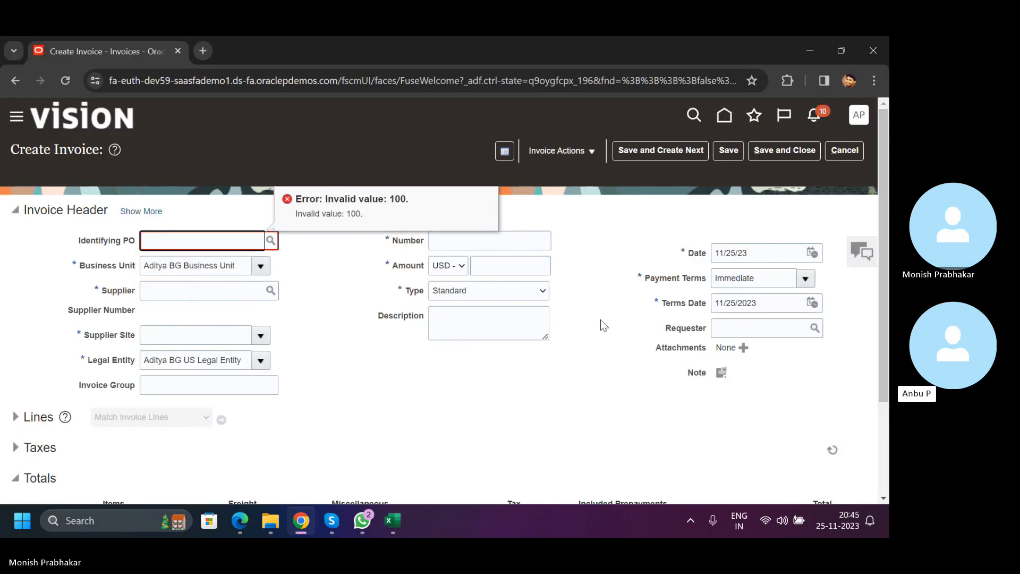
key("alt+Tab")
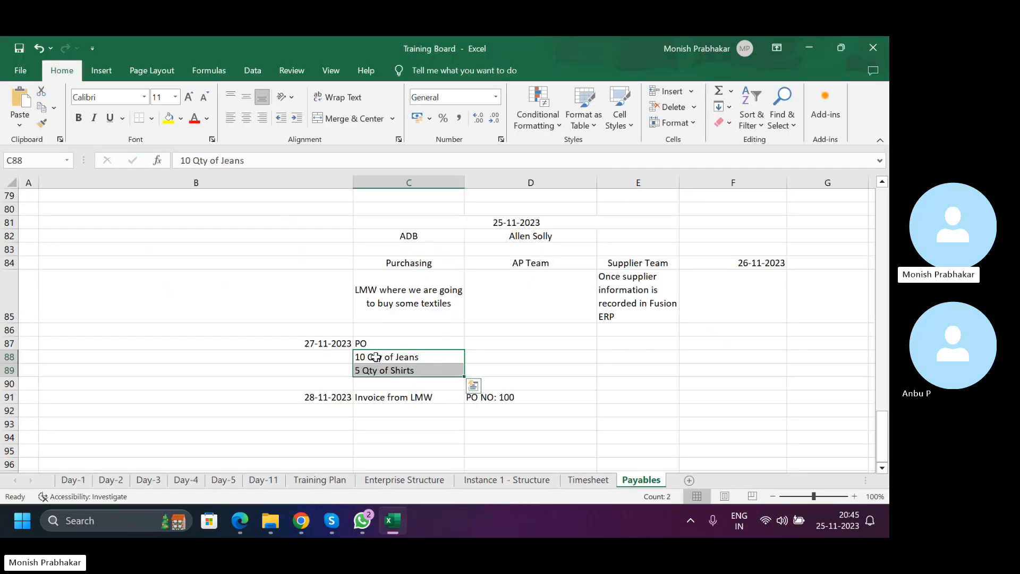
left_click_drag(373, 356, 373, 370)
key("alt+Tab")
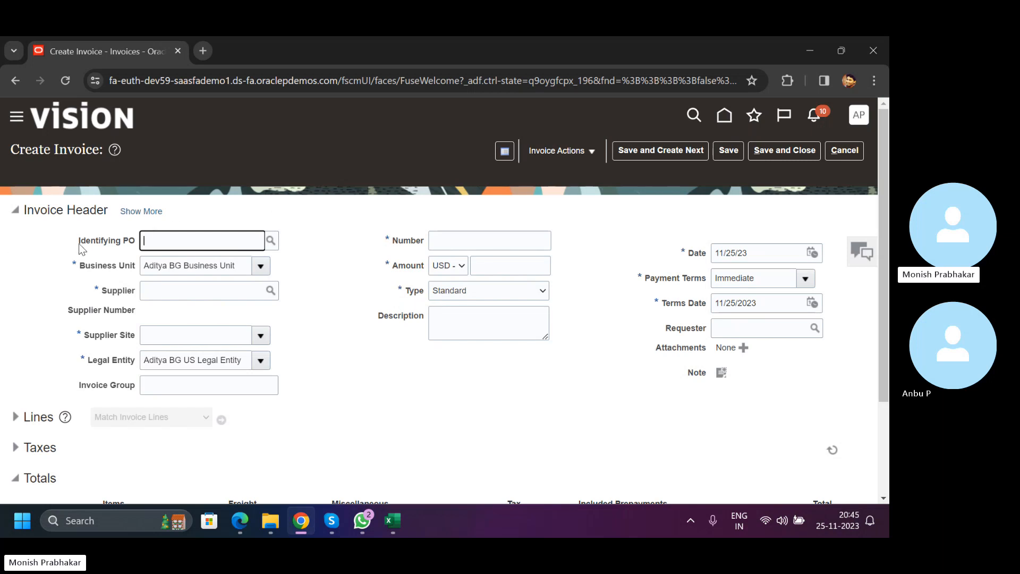
left_click_drag(79, 242, 137, 240)
key("alt+Tab")
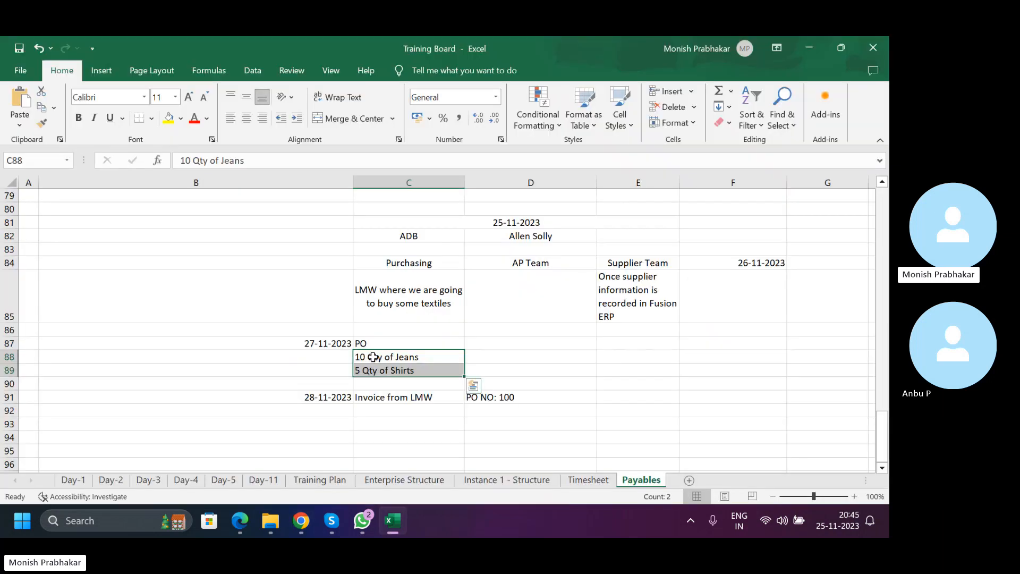
key("alt+Tab")
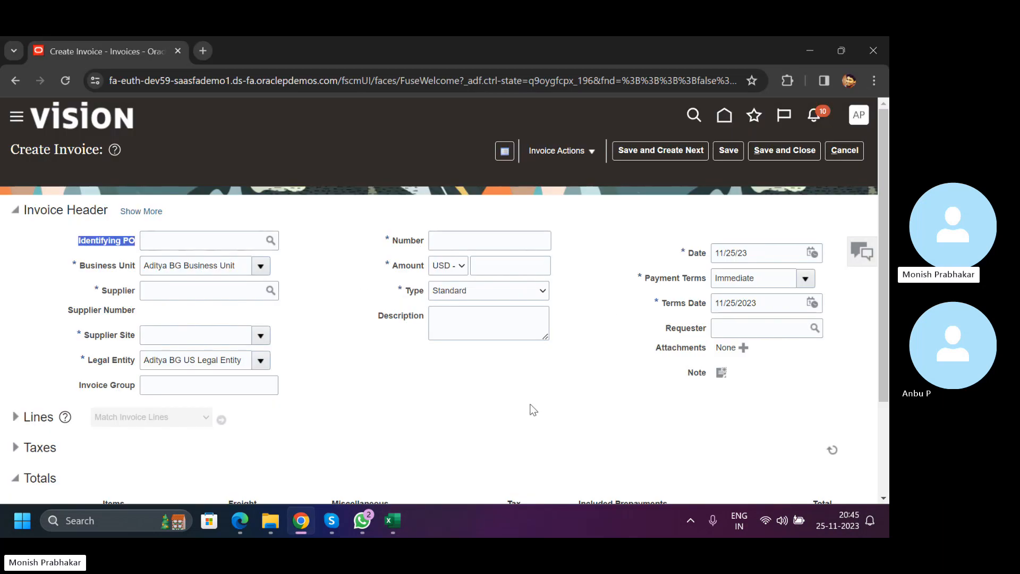
key("alt+Tab")
left_click_drag(364, 344, 370, 372)
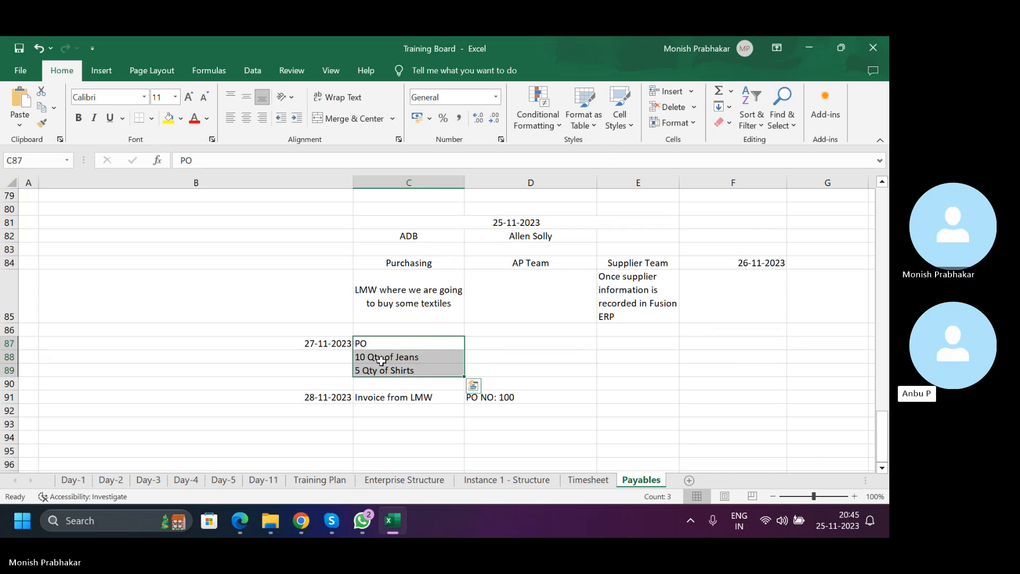
Copy "10 Qty of Jeans" and "5 Qty of Shirts" from C88:C89 to C92:C93, below the "Invoice from LMW" entry.
left_click_drag(380, 357, 380, 370)
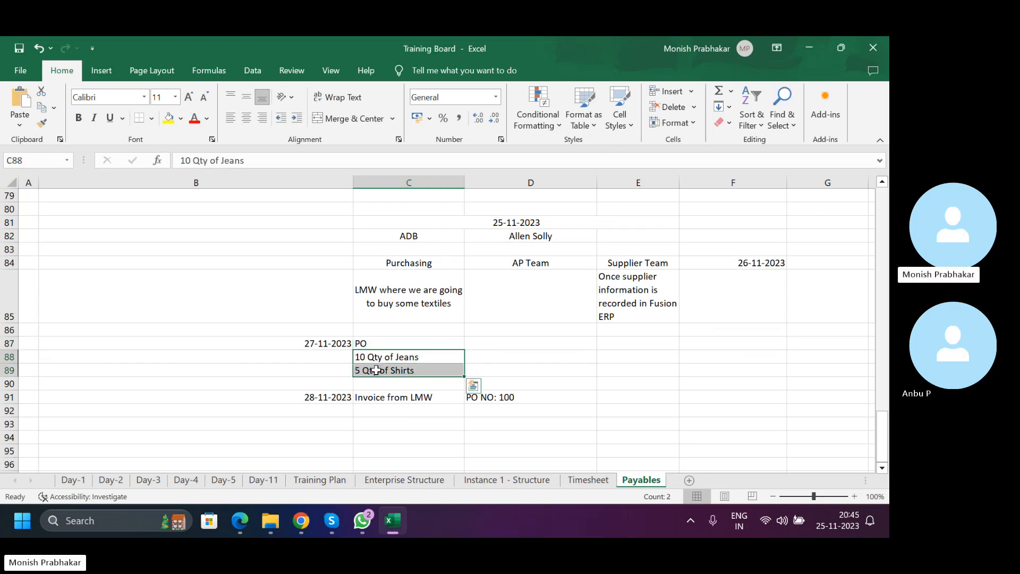
key("ctrl+c")
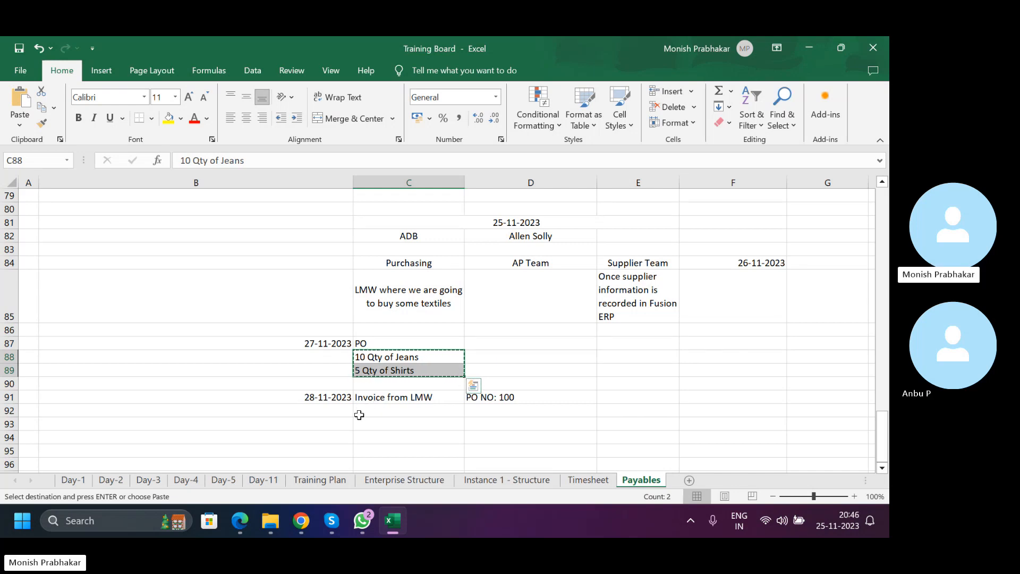
left_click(403, 400)
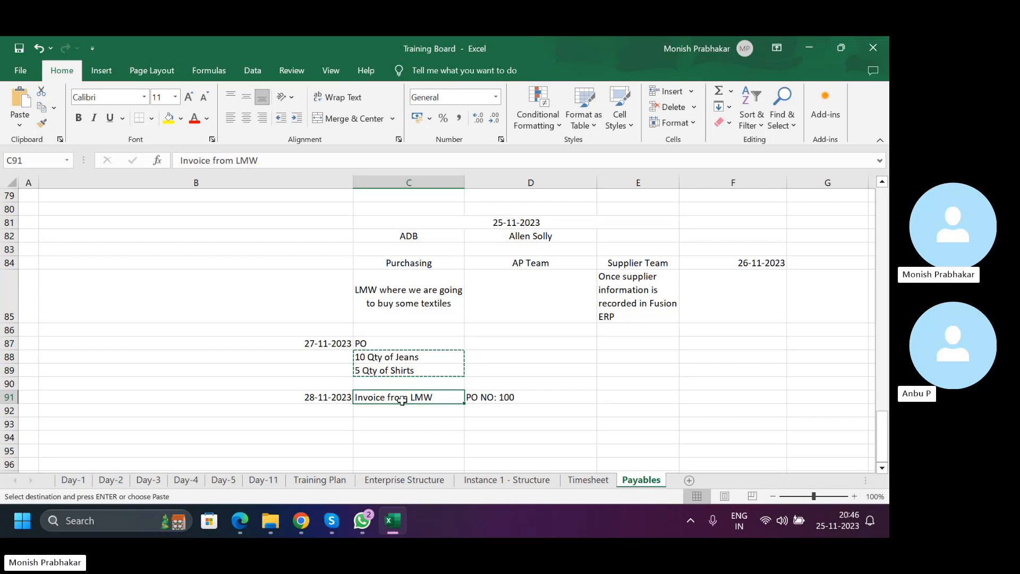
left_click(376, 409)
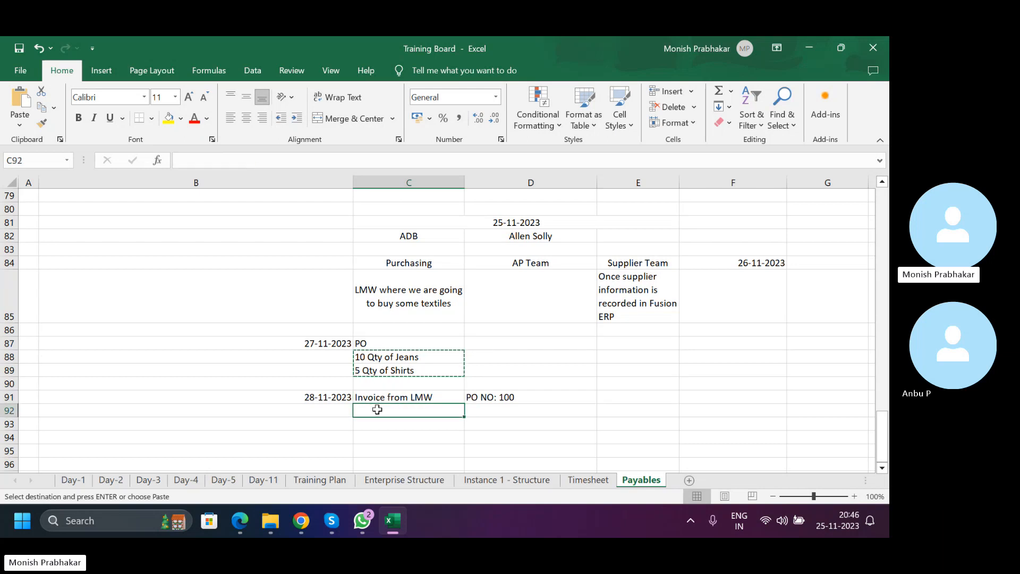
key("ctrl+v")
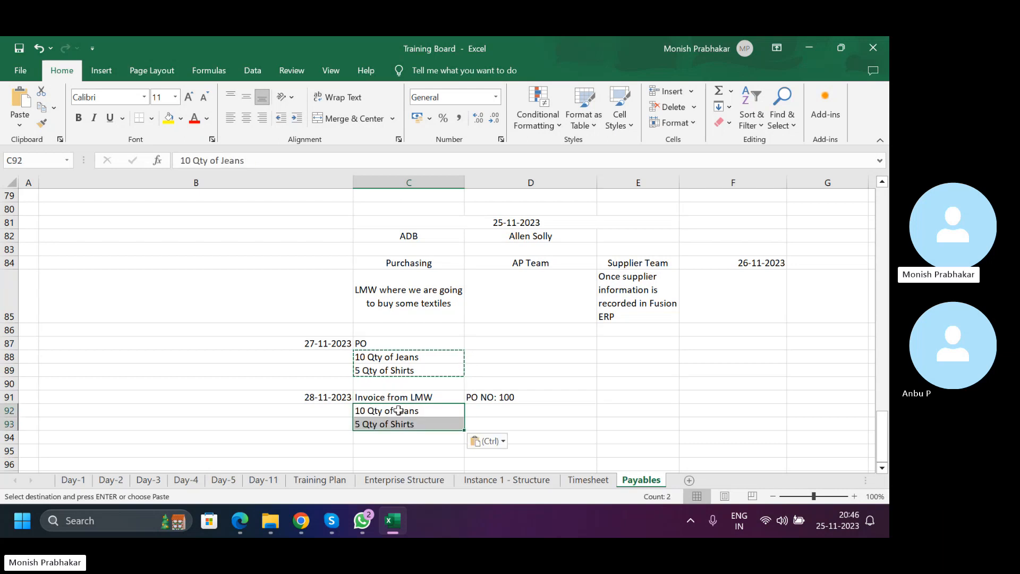
left_click(397, 410)
left_click(401, 423)
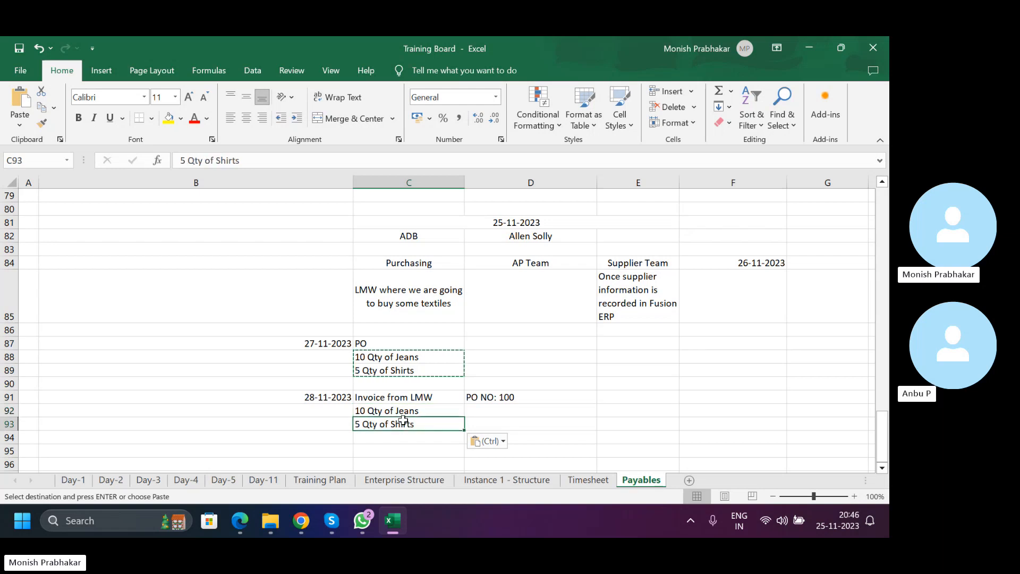
left_click_drag(389, 409, 404, 424)
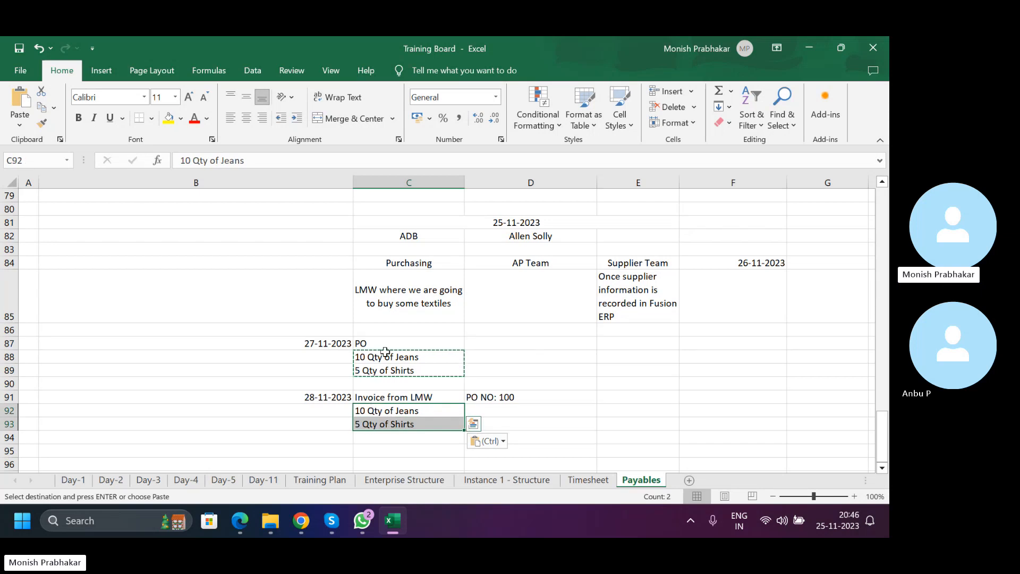
left_click(505, 301)
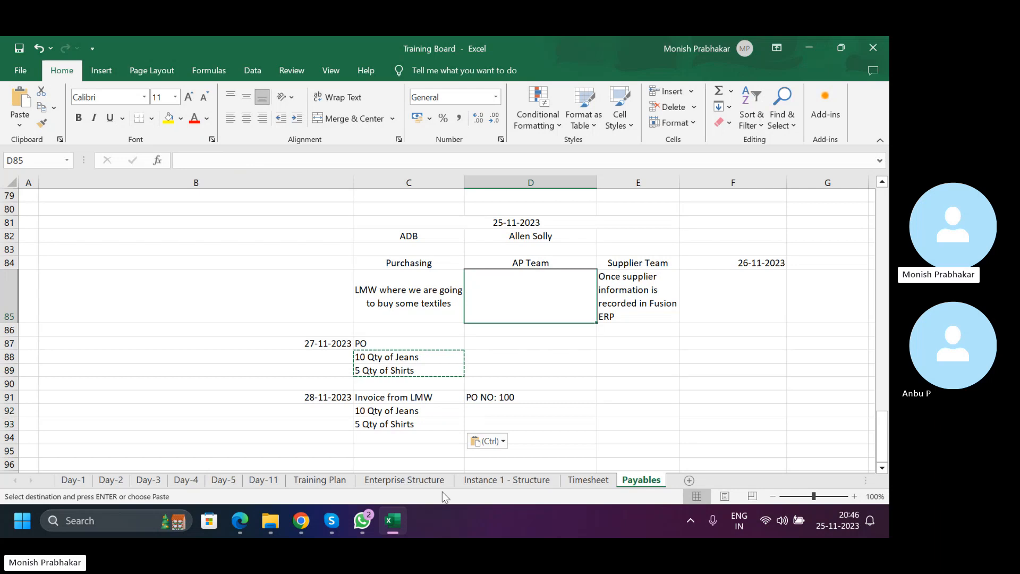
Switch to the Skype call, mute the microphone and dismiss the recording notice.
left_click(331, 520)
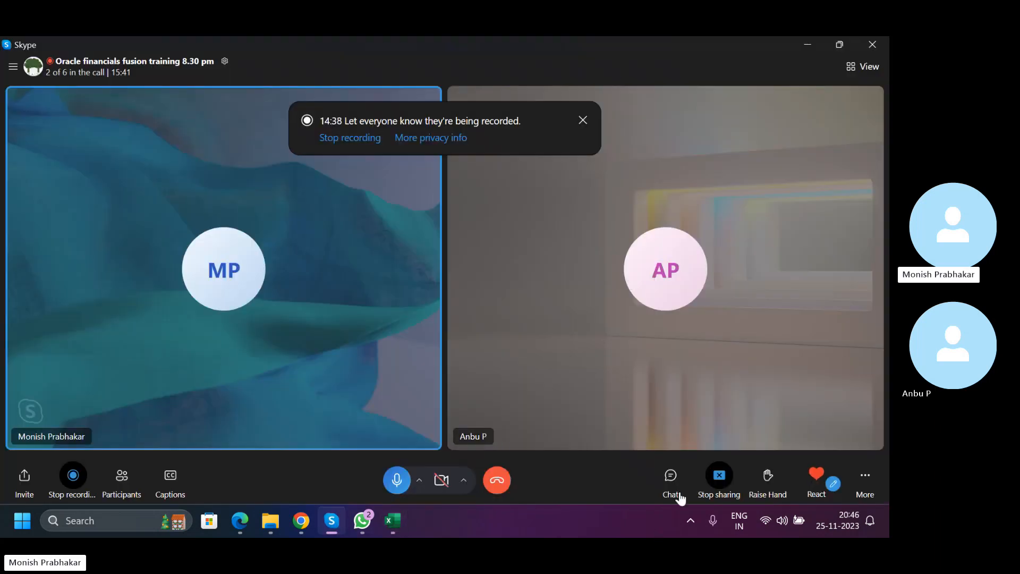
left_click(397, 479)
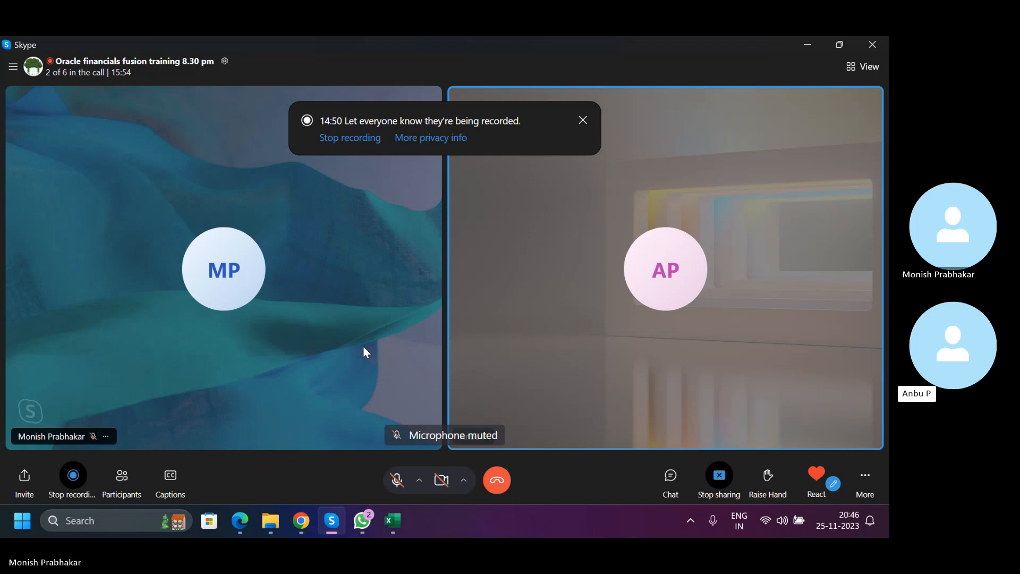
left_click(583, 120)
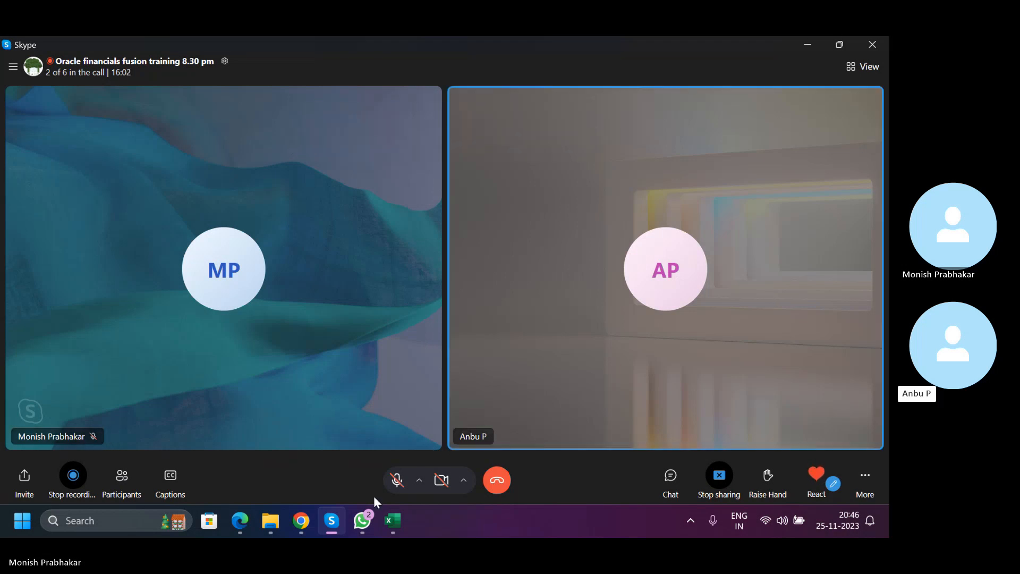
left_click(837, 520)
left_click(508, 280)
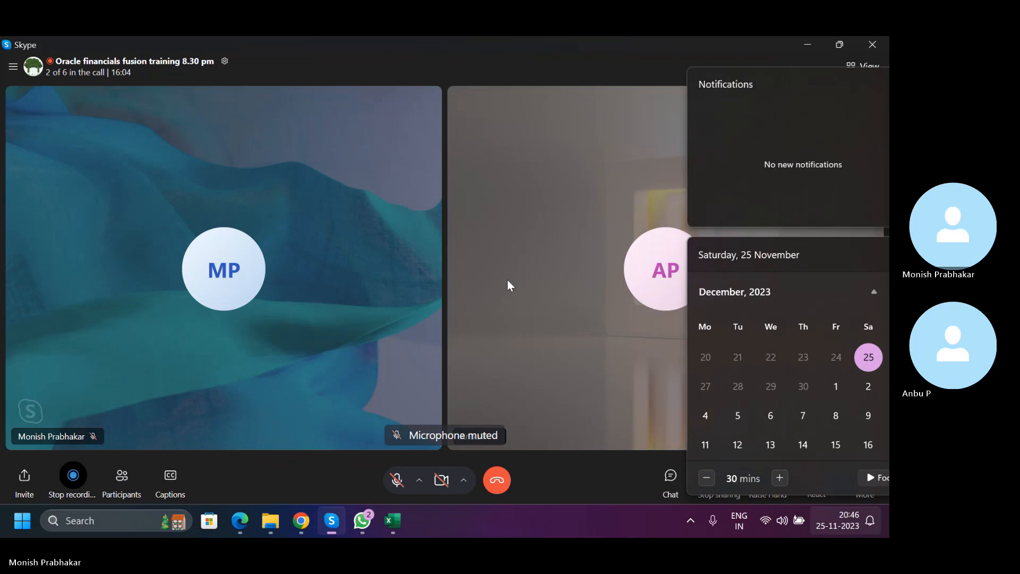
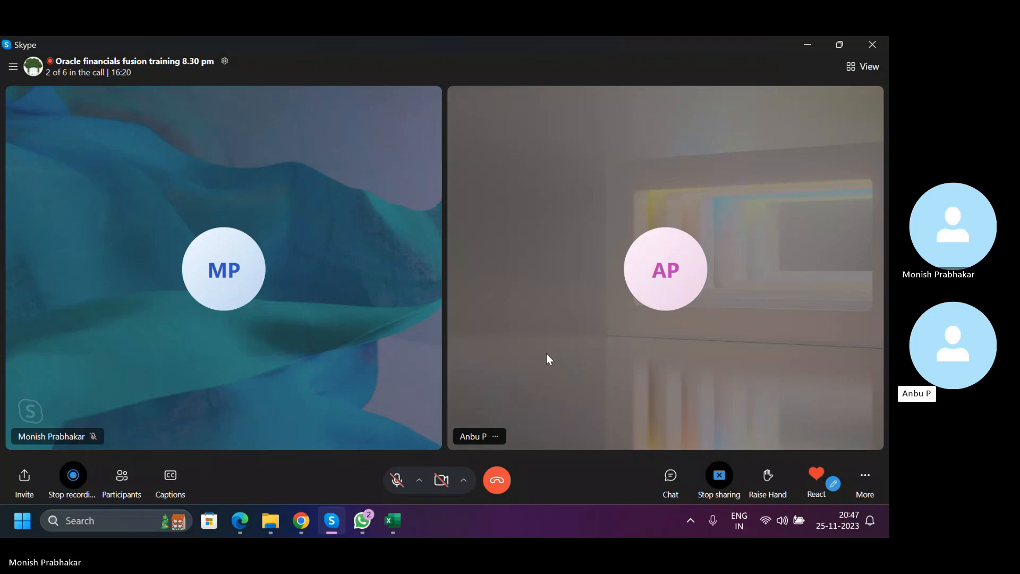
Unmute the microphone in Skype, return to Excel, cancel the pending copy and review the LMW invoice entry.
key("Caps_Lock")
left_click(397, 480)
left_click(392, 521)
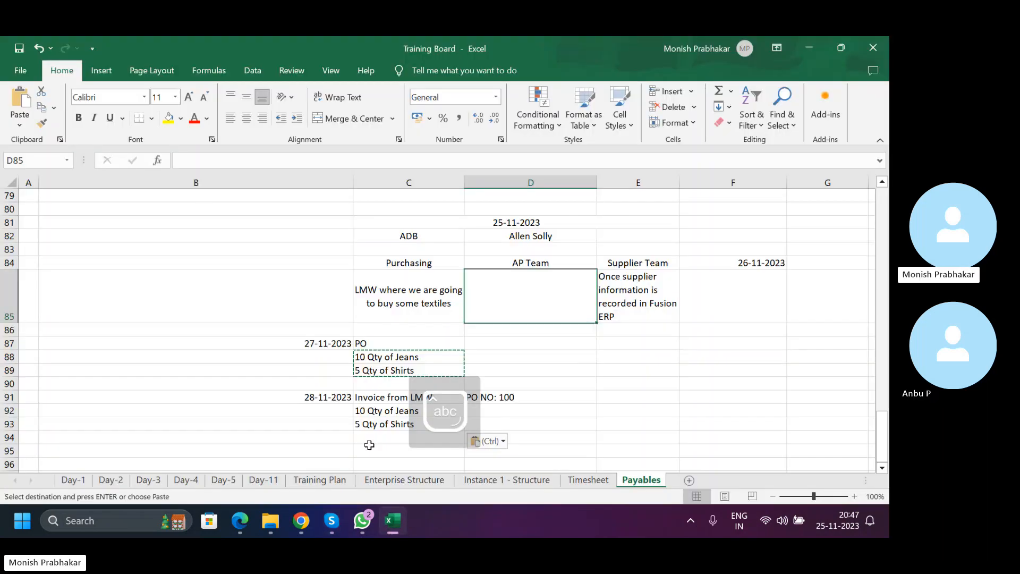
key("Escape")
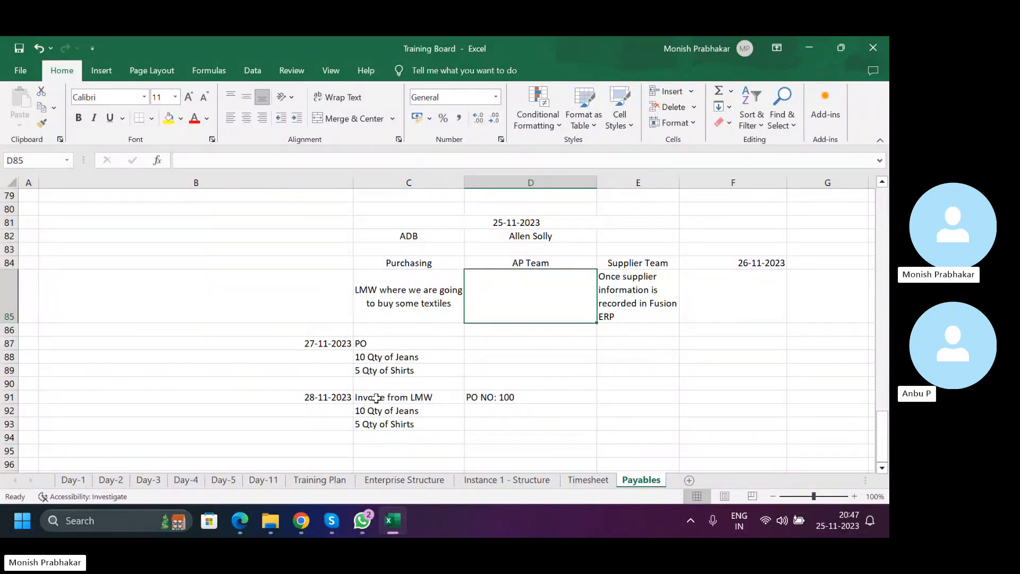
left_click_drag(377, 400, 440, 416)
Switch to Chrome and try 100 as the Identifying PO on the Create Invoice page.
key("alt+Tab")
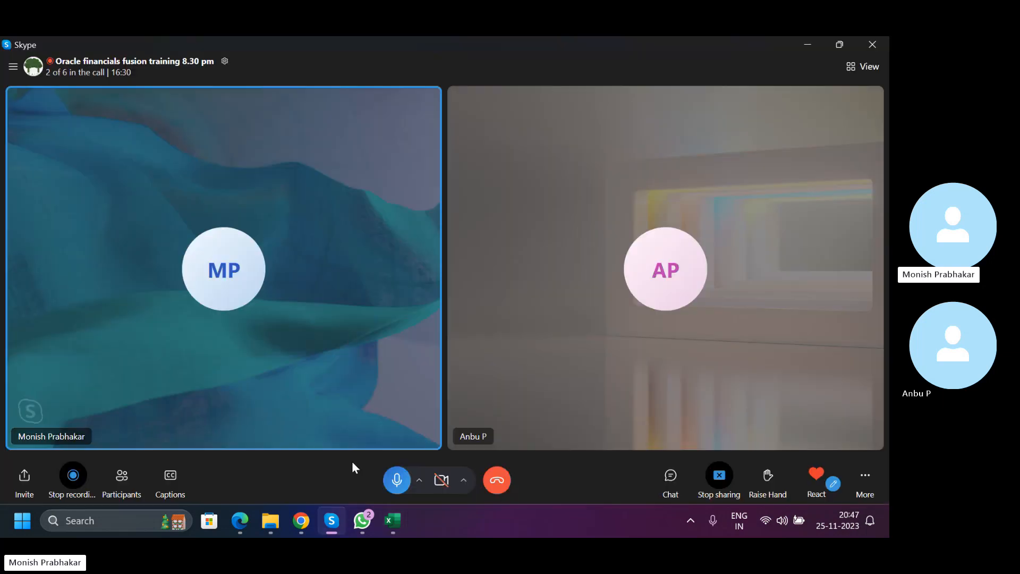
left_click(307, 519)
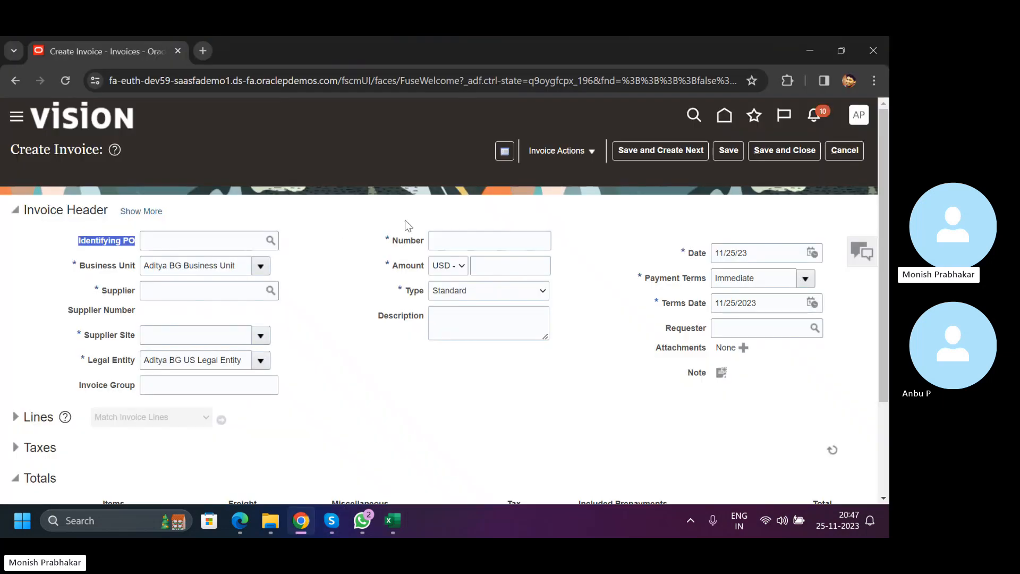
left_click(171, 239)
type("100")
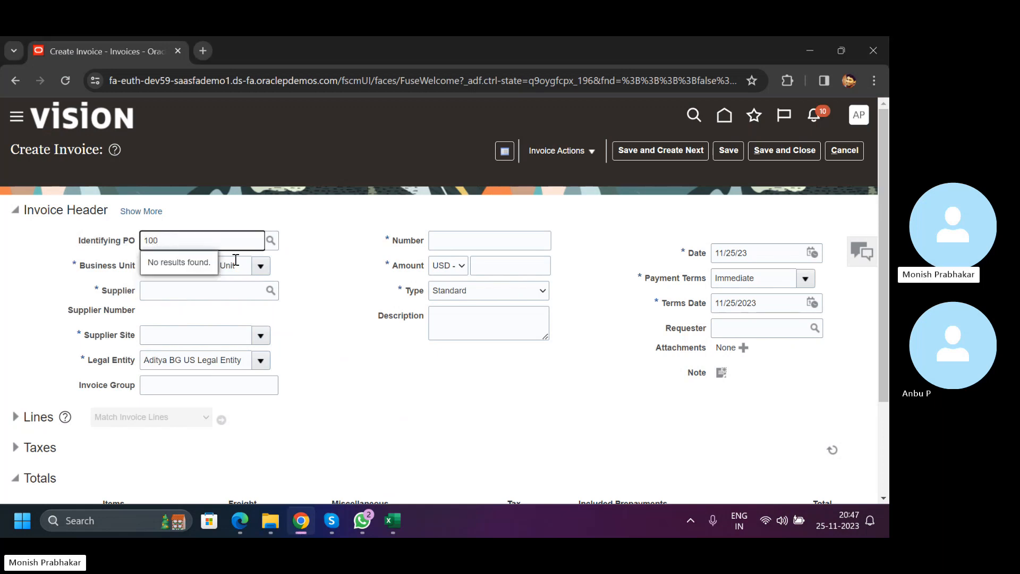
left_click(184, 296)
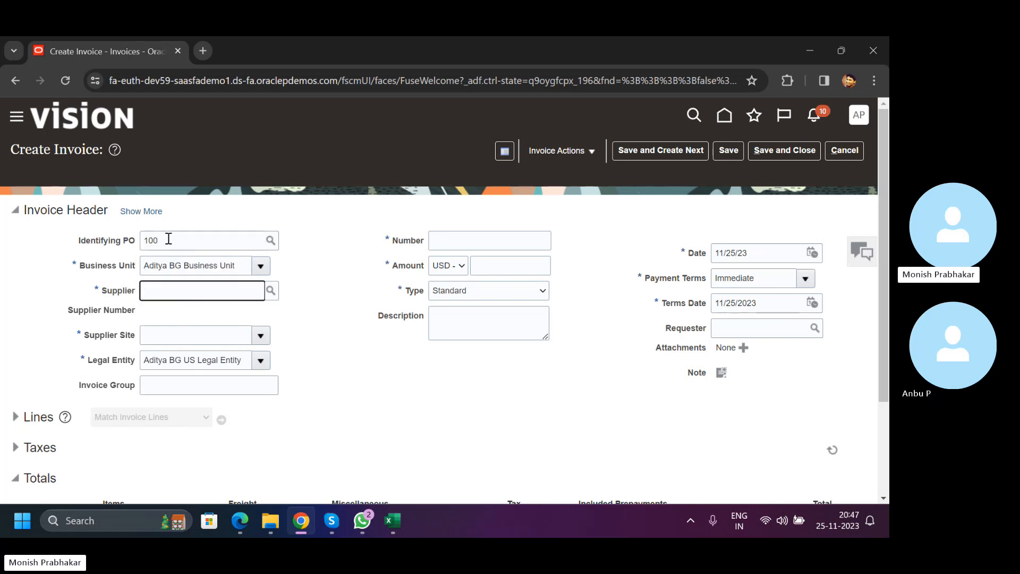
left_click(162, 290)
left_click_drag(161, 240, 120, 242)
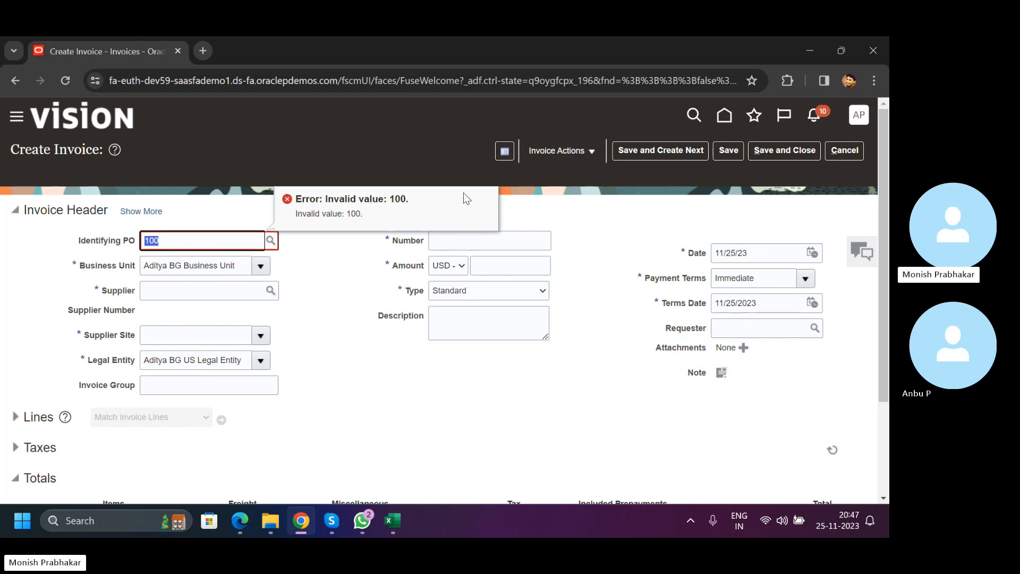
Check the AP Team column in Excel, return to Chrome and clear the Identifying PO field.
key("alt+Tab")
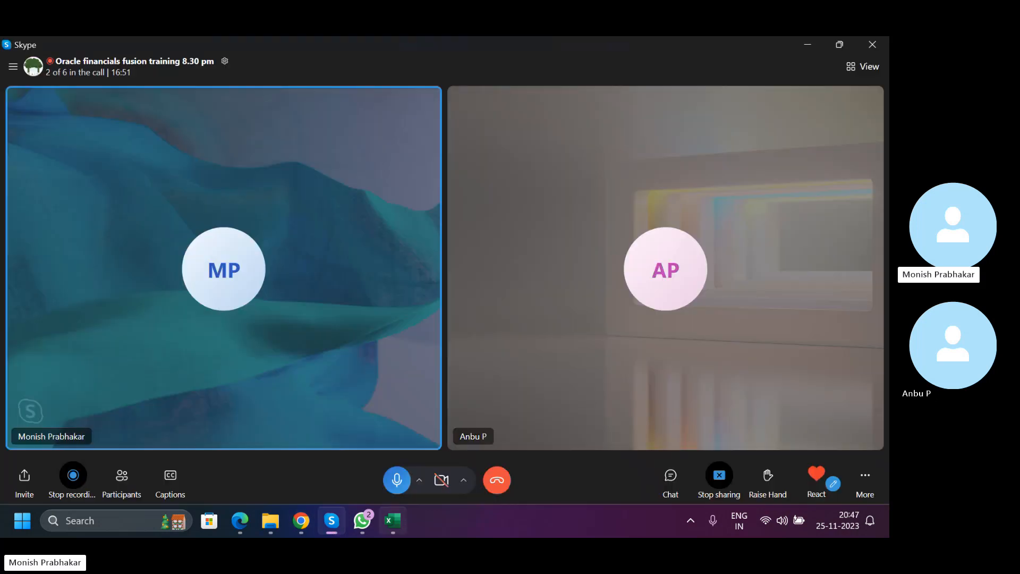
left_click(392, 520)
left_click(527, 268)
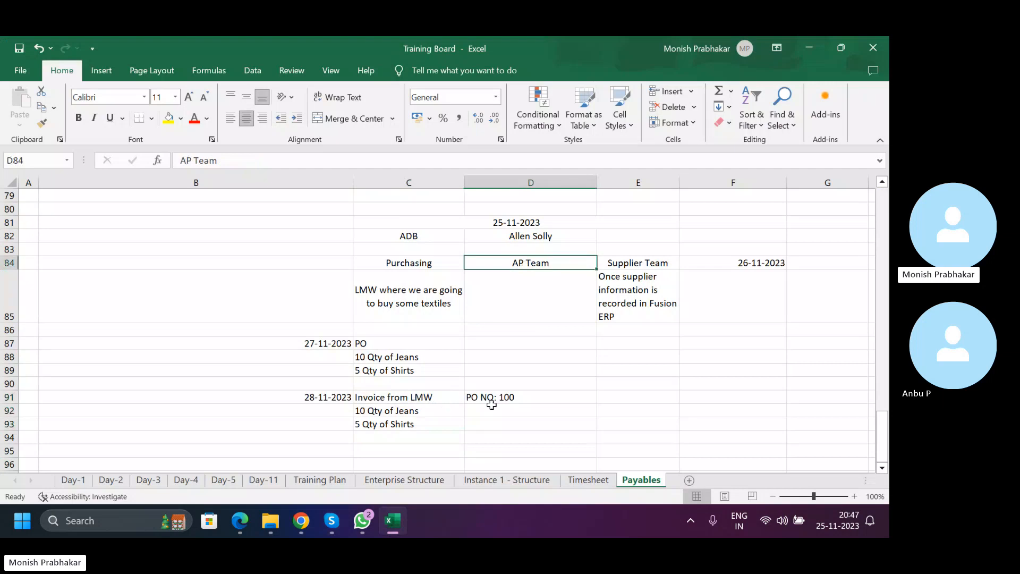
key("alt+Tab")
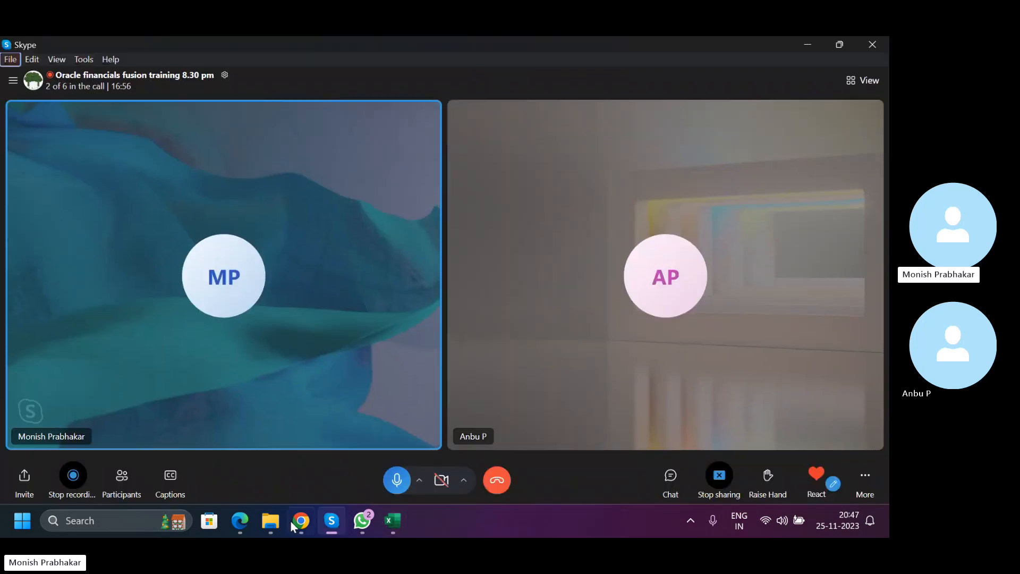
left_click(291, 520)
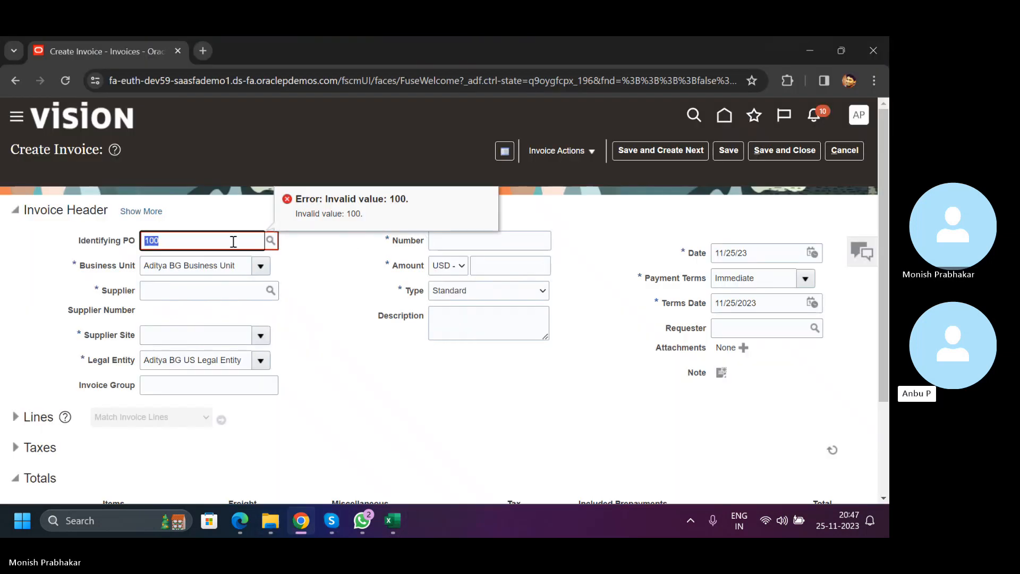
key("BackSpace")
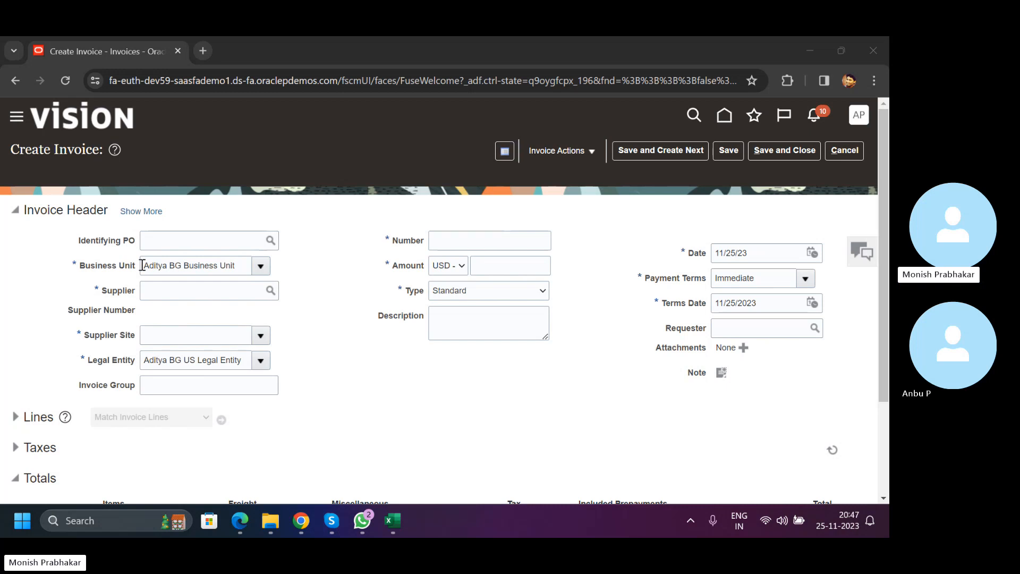
Clear the Business Unit in the invoice header and open the search for the Identifying PO.
left_click(240, 267)
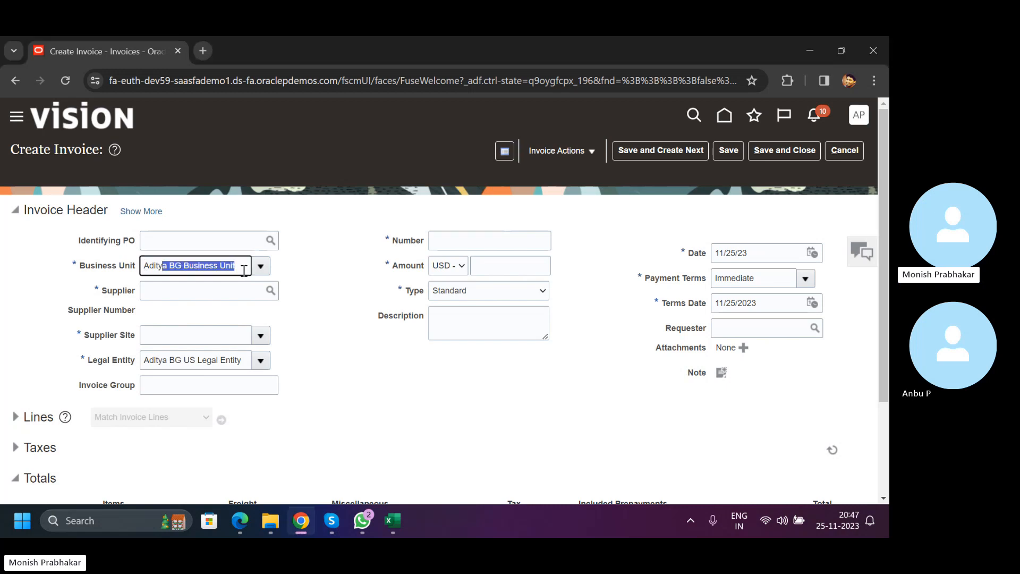
type("Adity")
key("BackSpace")
key("BackSpace")
key("BackSpace")
key("BackSpace")
key("BackSpace")
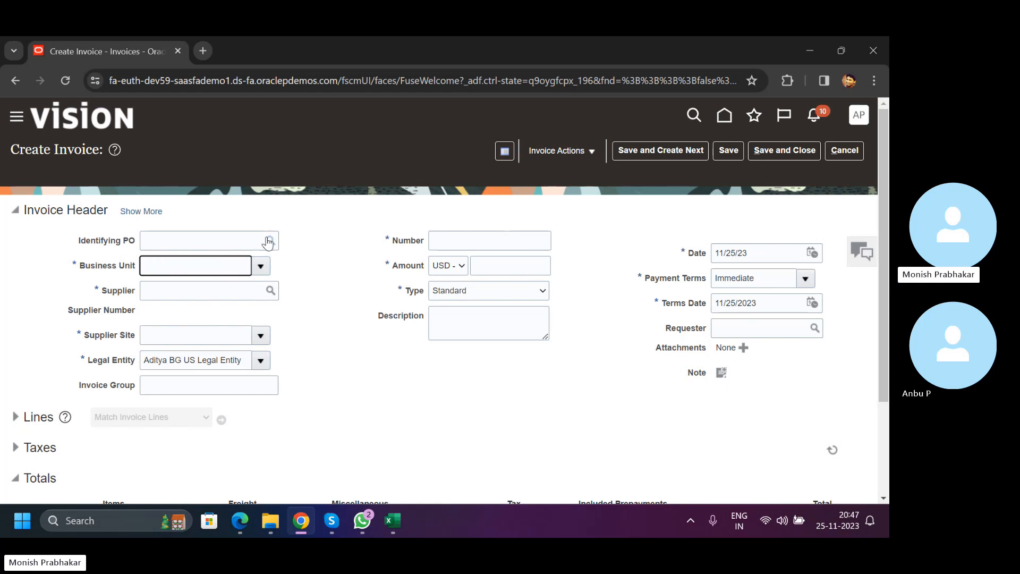
left_click(269, 241)
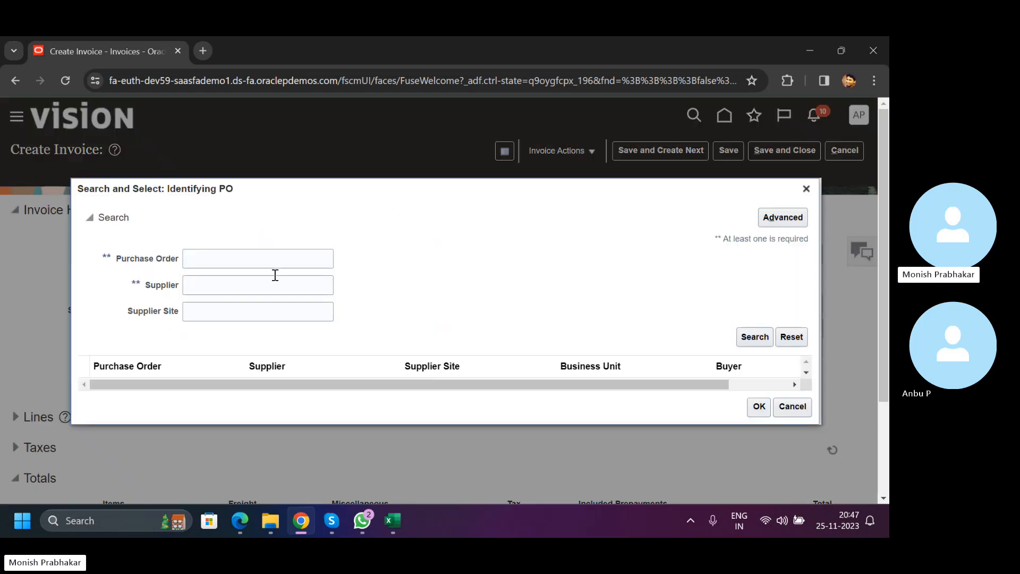
Search the Identifying PO list for purchase orders matching 1%.
left_click(237, 254)
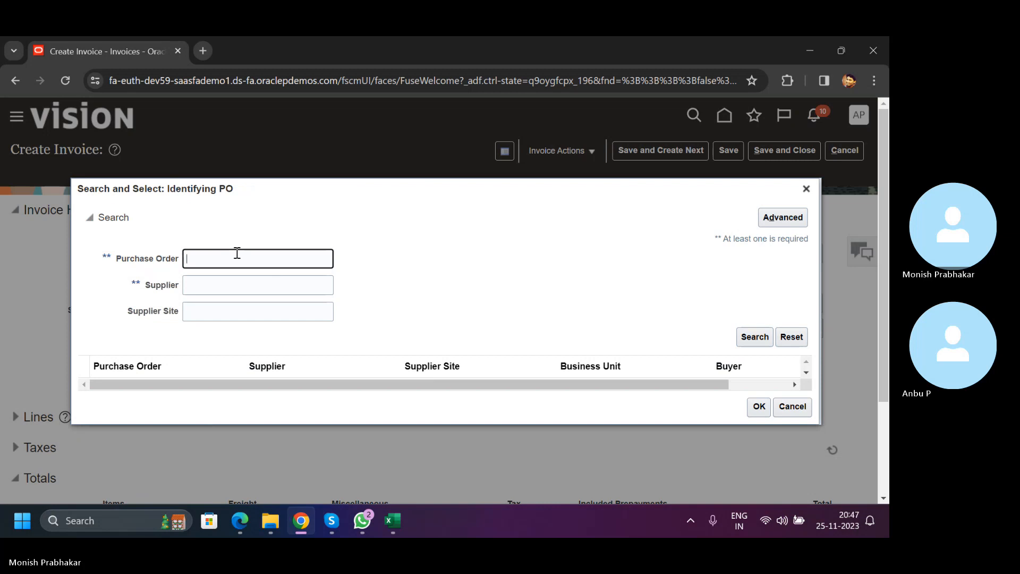
type("!%")
key("BackSpace")
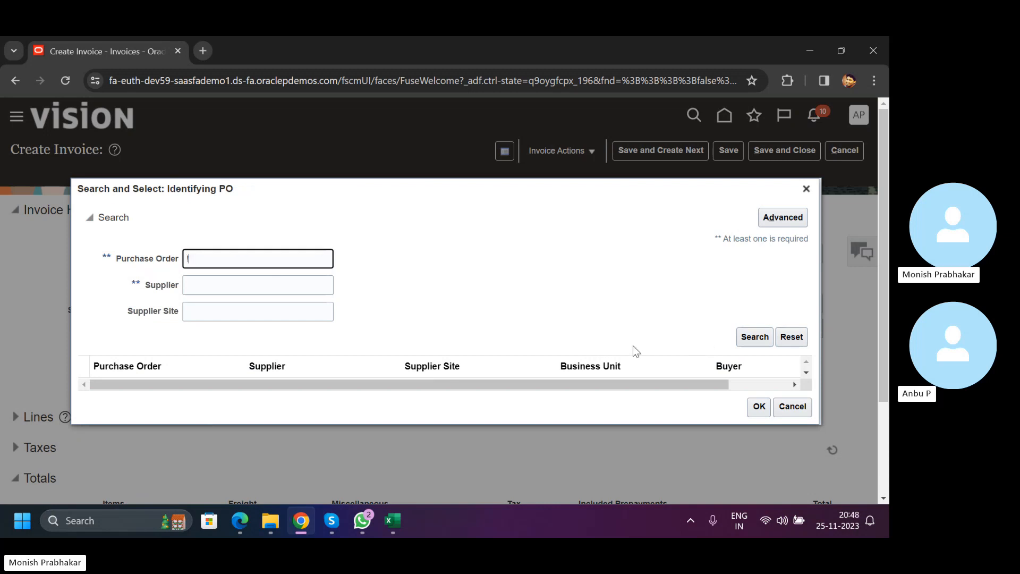
type("%")
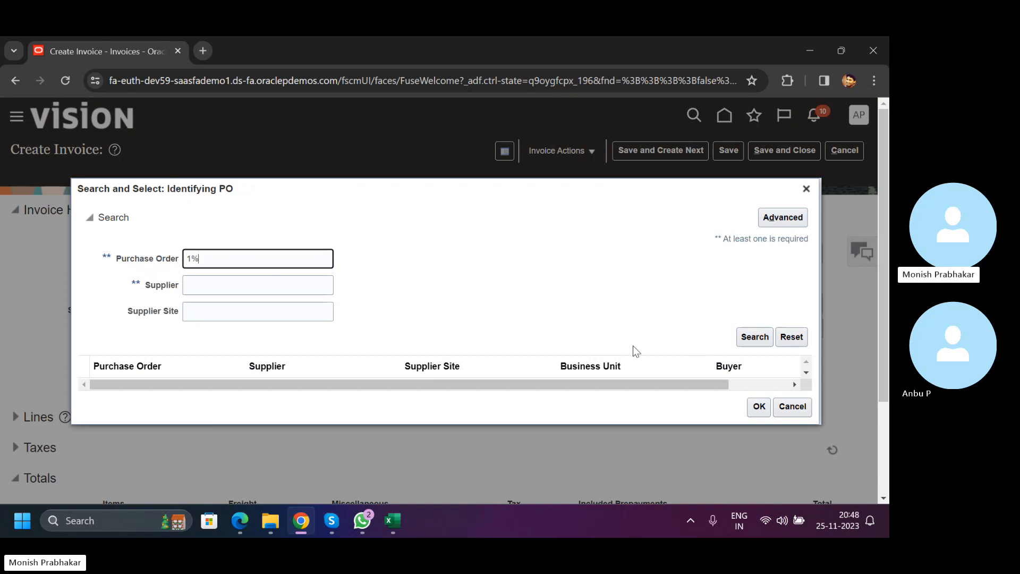
key("Return")
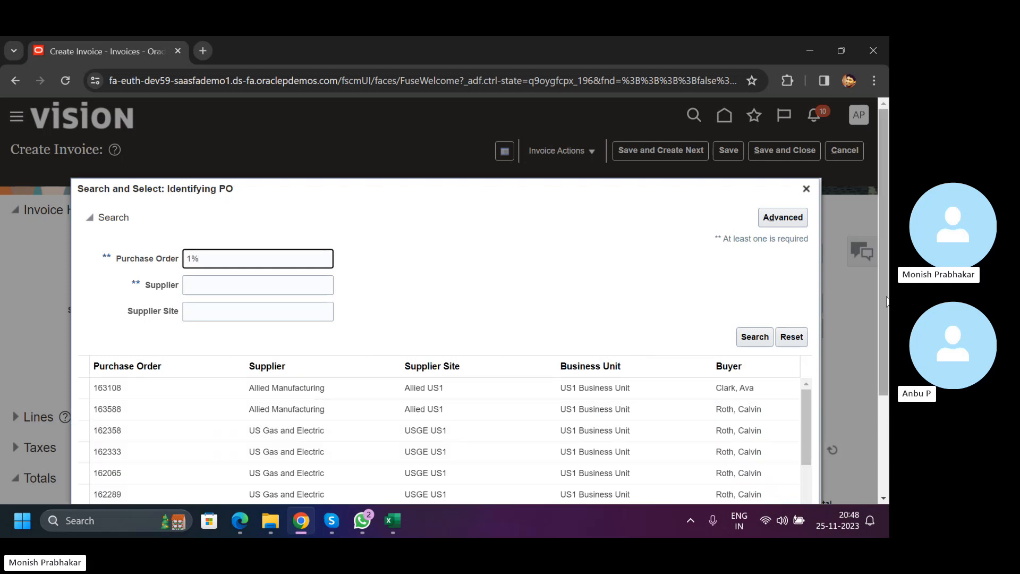
Pick a US Gas and Electric purchase order for site USGE US1 from the results as the Identifying PO.
scroll(886, 357, "down", 1)
left_click_drag(885, 354, 885, 393)
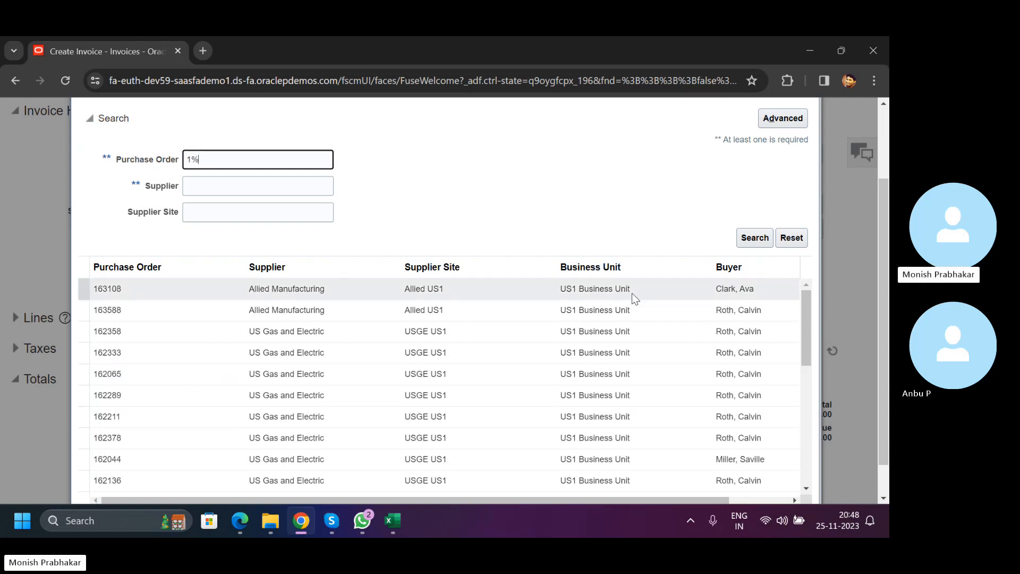
scroll(807, 304, "down", 2)
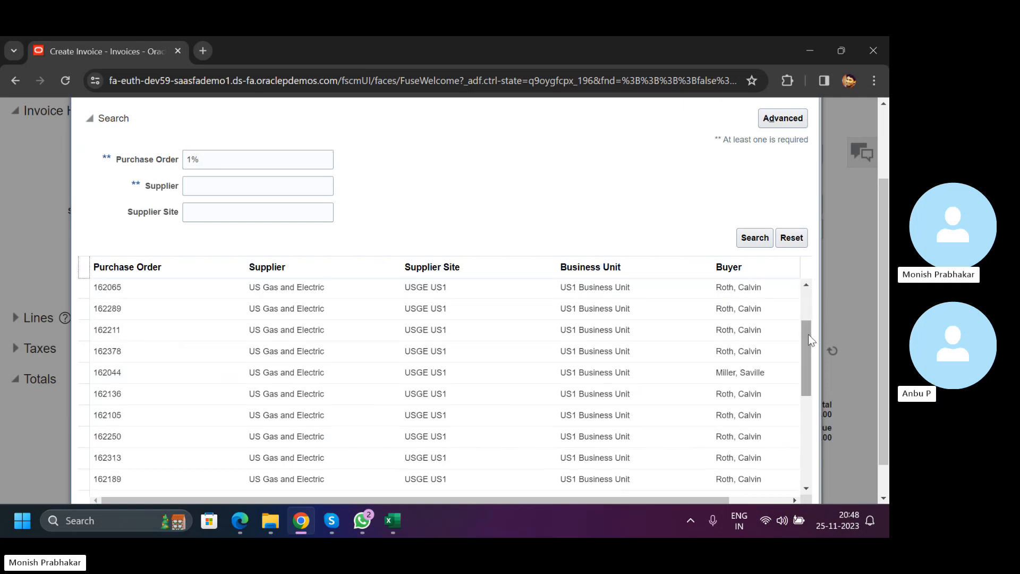
left_click(259, 325)
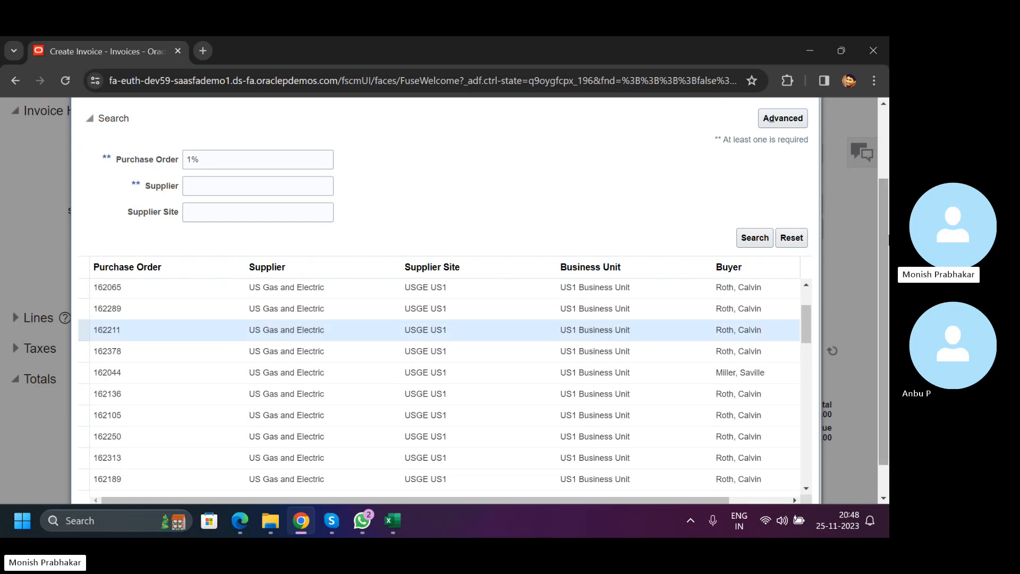
scroll(446, 371, "down", 1)
left_click(759, 490)
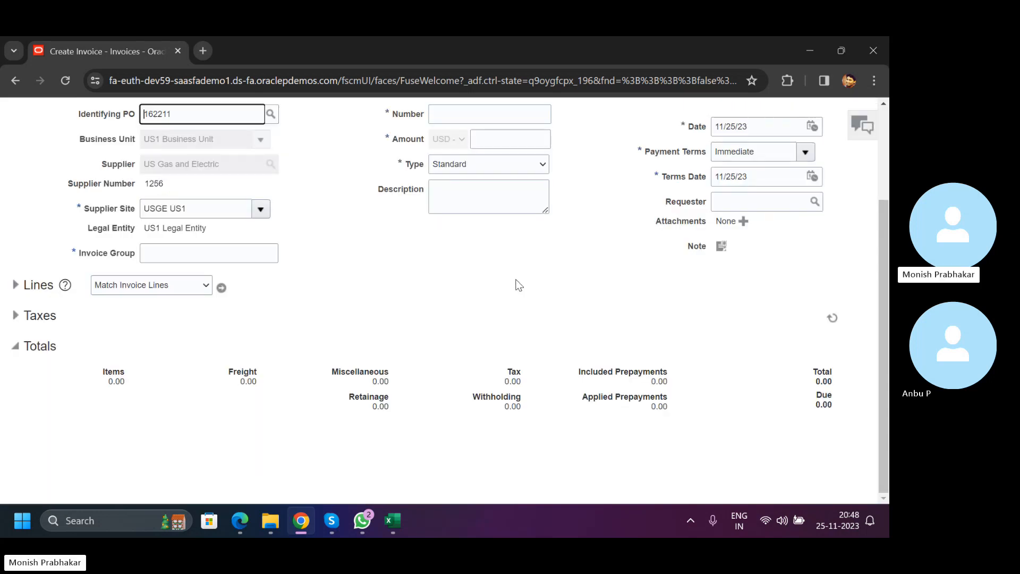
Fill in the required invoice header fields with number INVOICE-001, amount 1.00 and invoice group ADB.
scroll(518, 285, "up", 3)
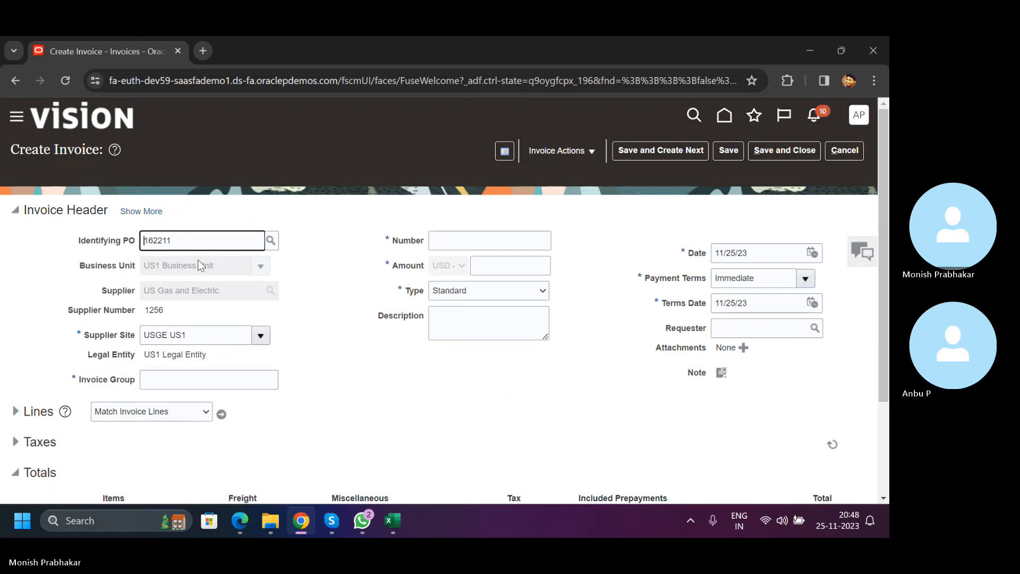
left_click(221, 413)
left_click(507, 246)
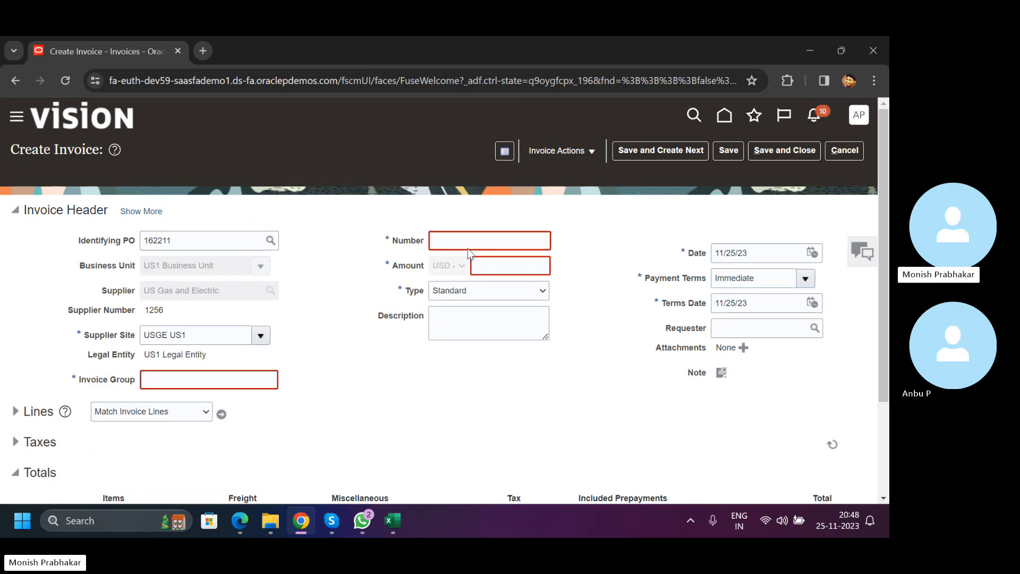
left_click(460, 242)
key("Caps_Lock")
type("INVOIC")
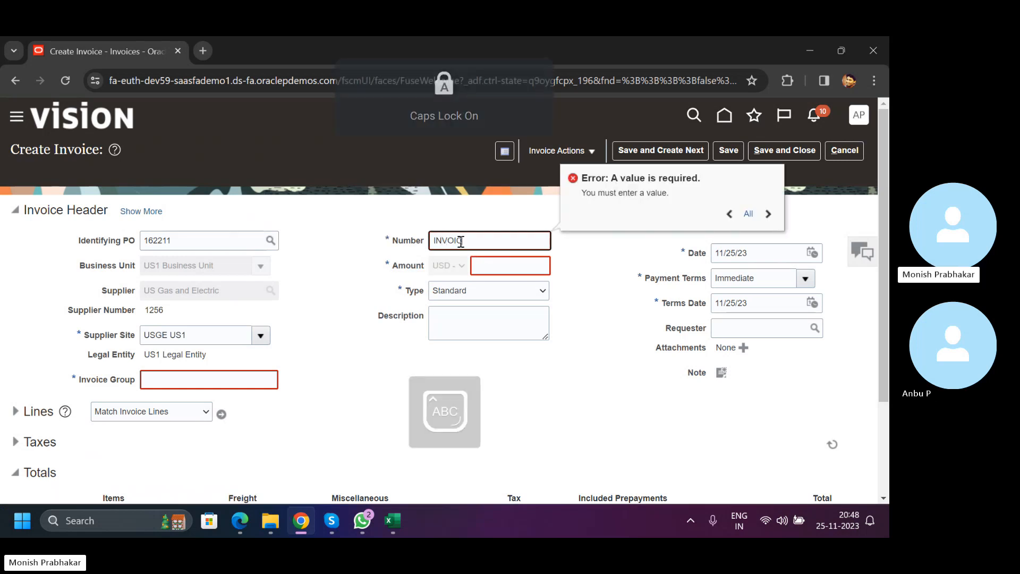
type("E=--001")
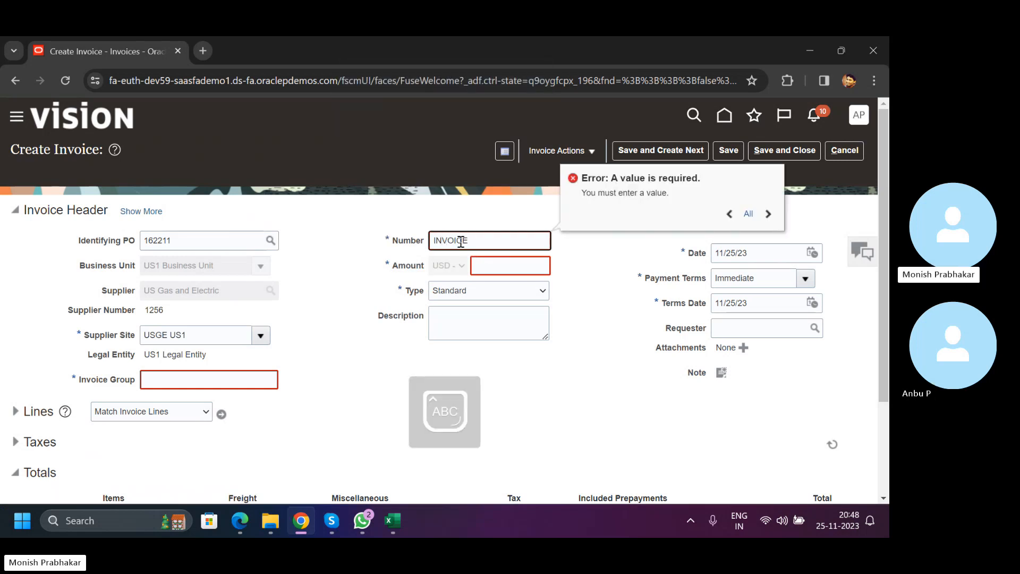
key("Tab")
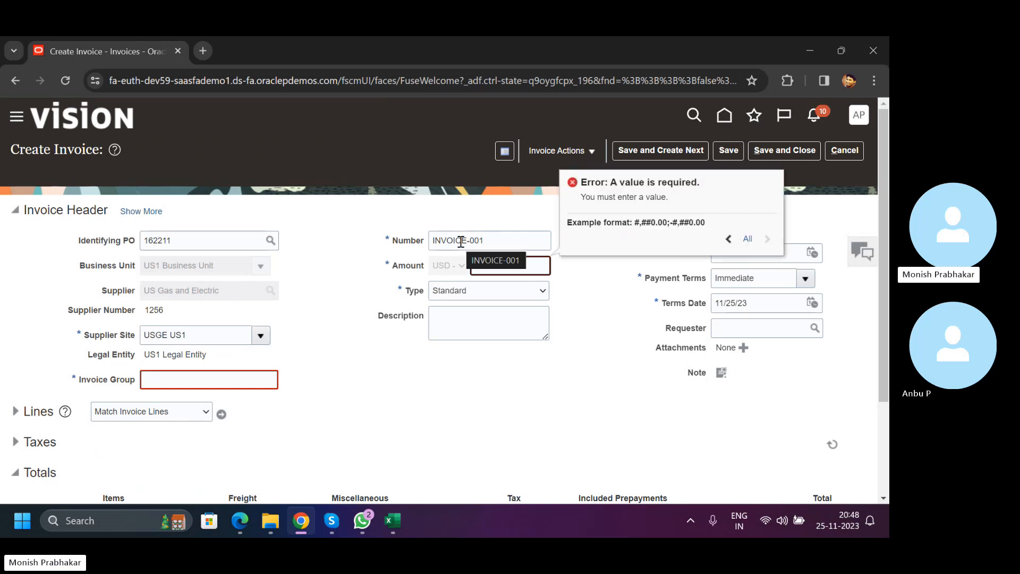
type("1")
key("Tab")
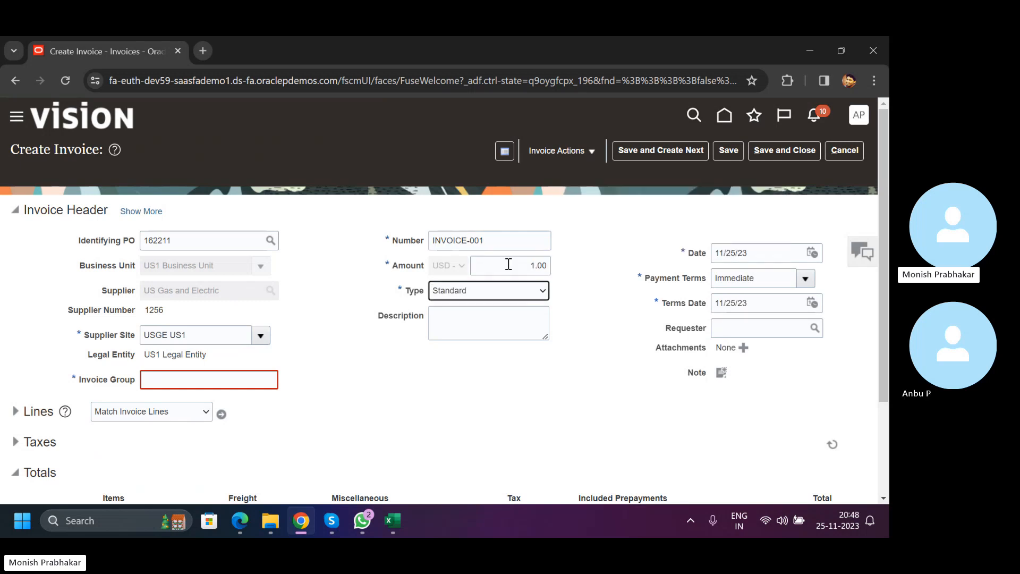
left_click(170, 379)
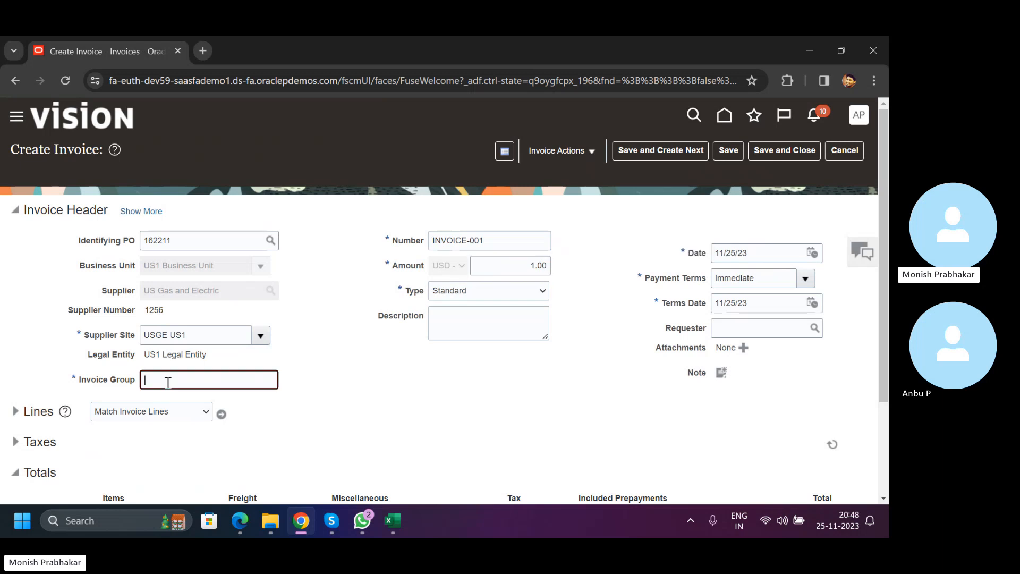
type("ADB")
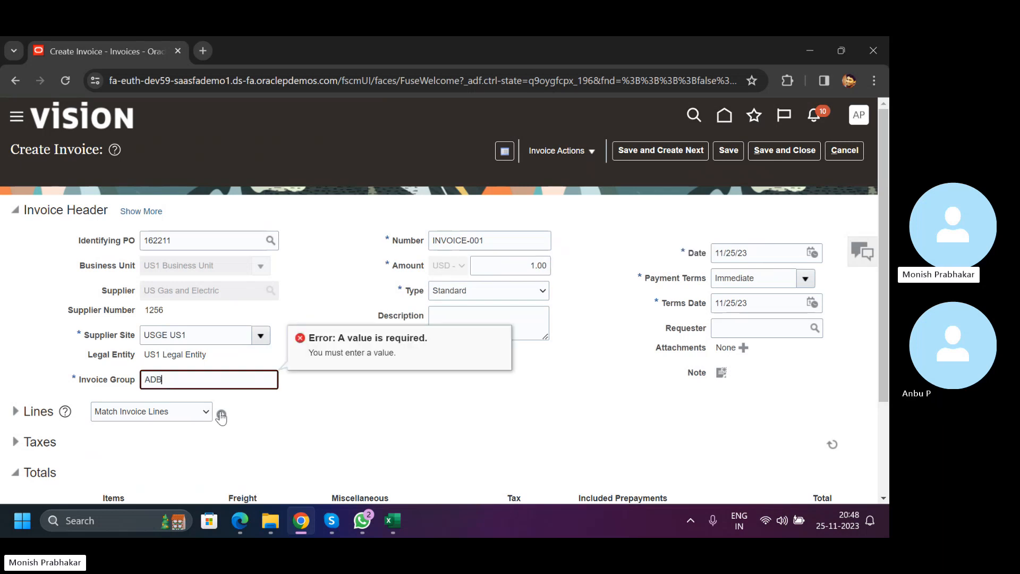
Check the purchase order lines available under Match Invoice Lines, close the dialog and cancel the invoice creation.
left_click(221, 415)
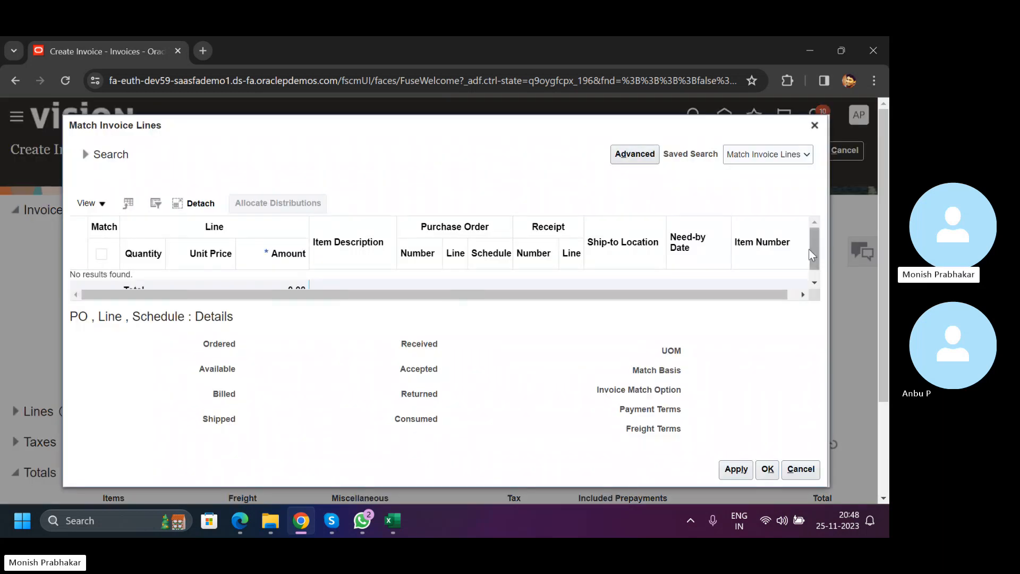
scroll(817, 241, "down", 1)
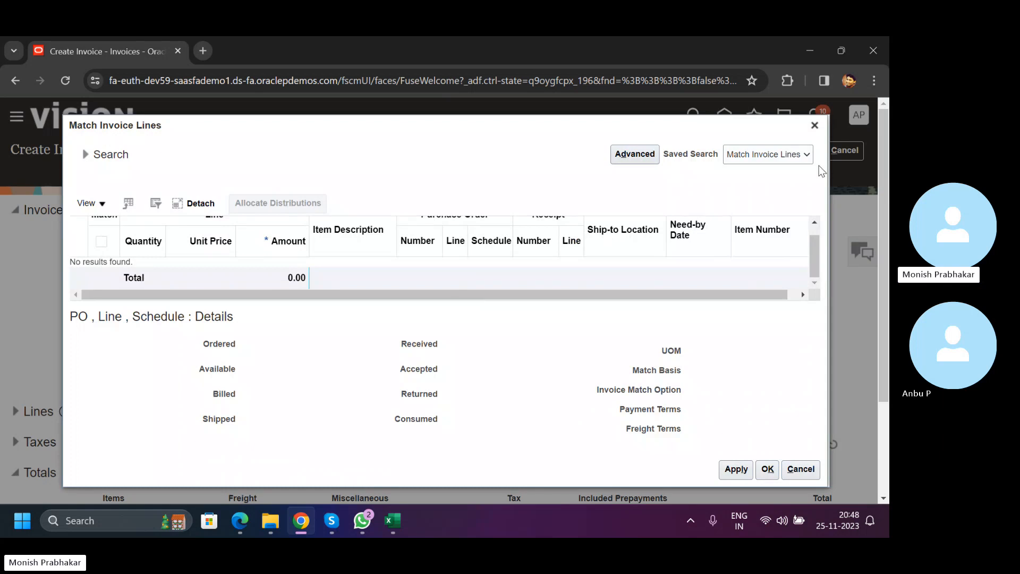
left_click(814, 126)
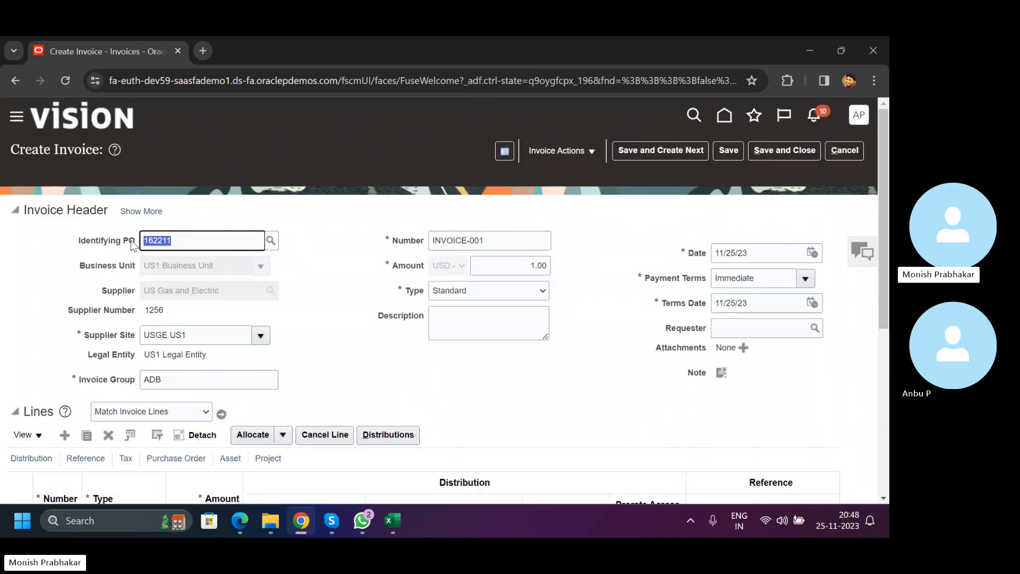
left_click(221, 416)
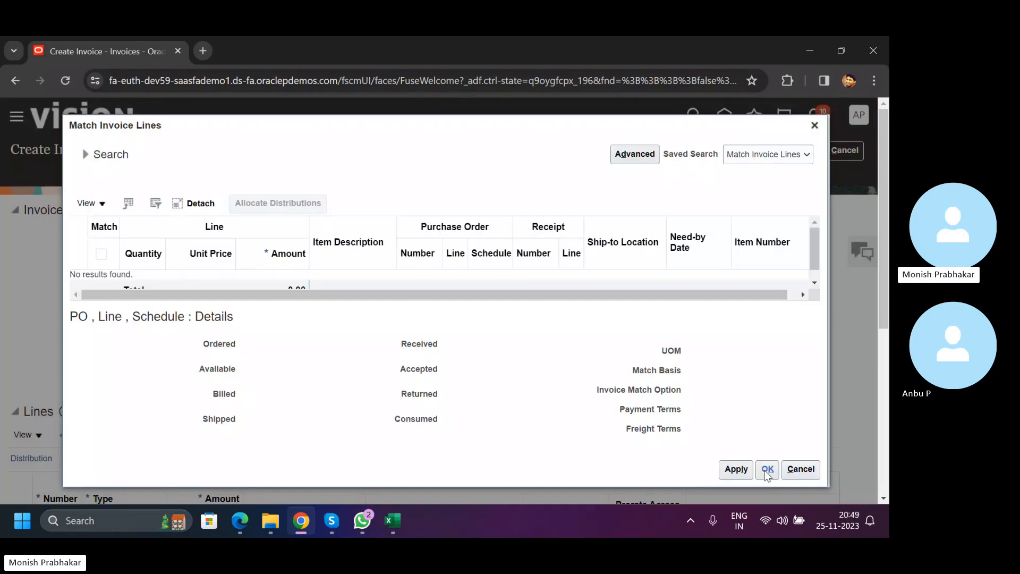
left_click(767, 469)
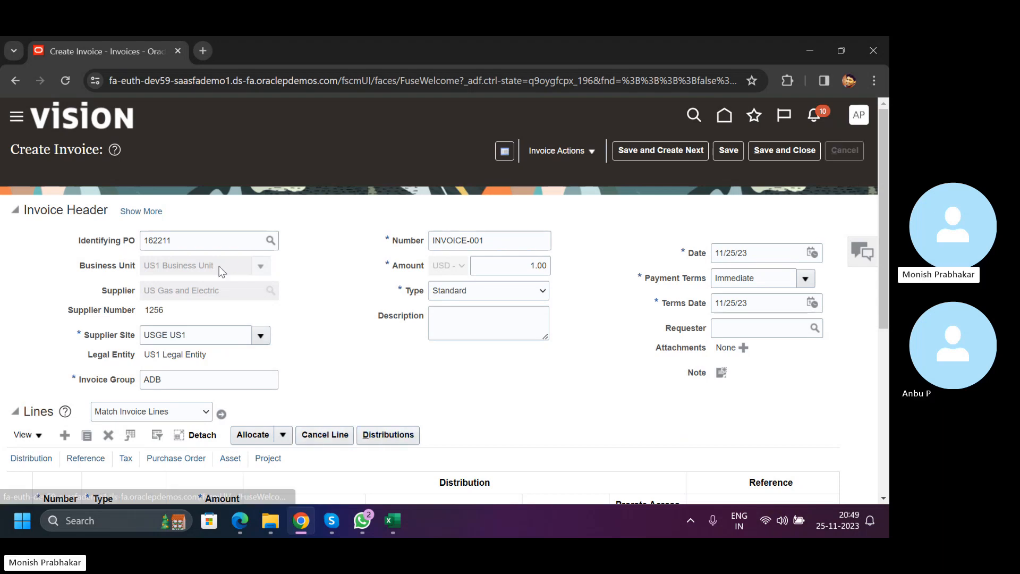
left_click(844, 150)
Switch to Excel and review the 27-11-2023 PO and 28-11-2023 LMW invoice entries against the Purchasing and AP Team columns in the Payables sheet.
left_click(400, 527)
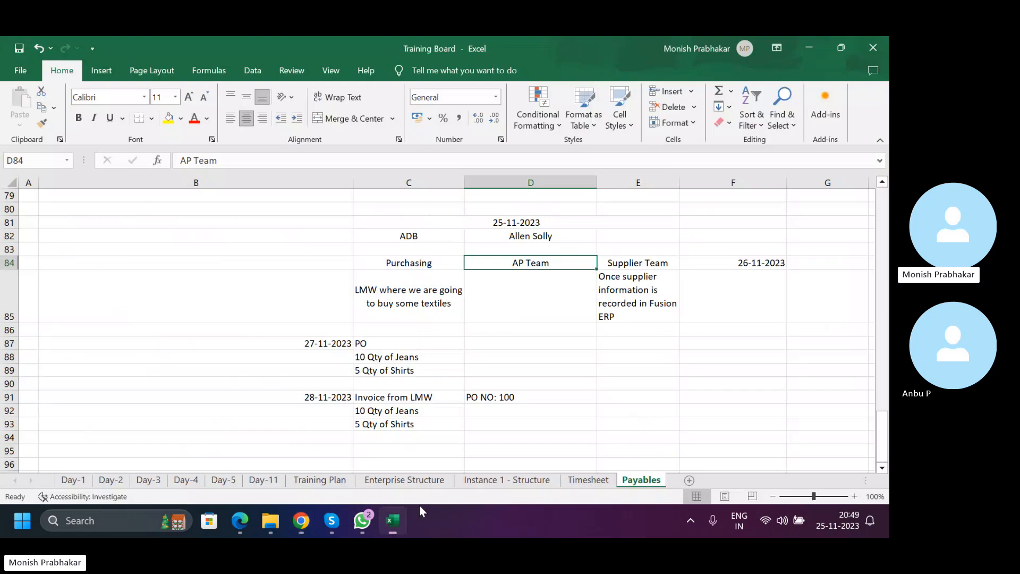
left_click_drag(403, 397, 409, 423)
left_click(485, 403)
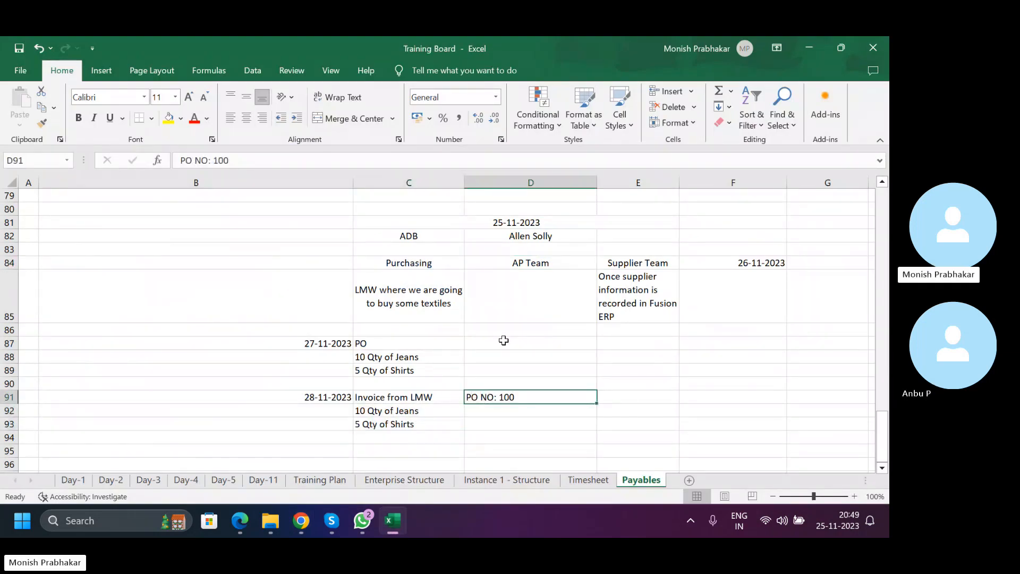
left_click(537, 306)
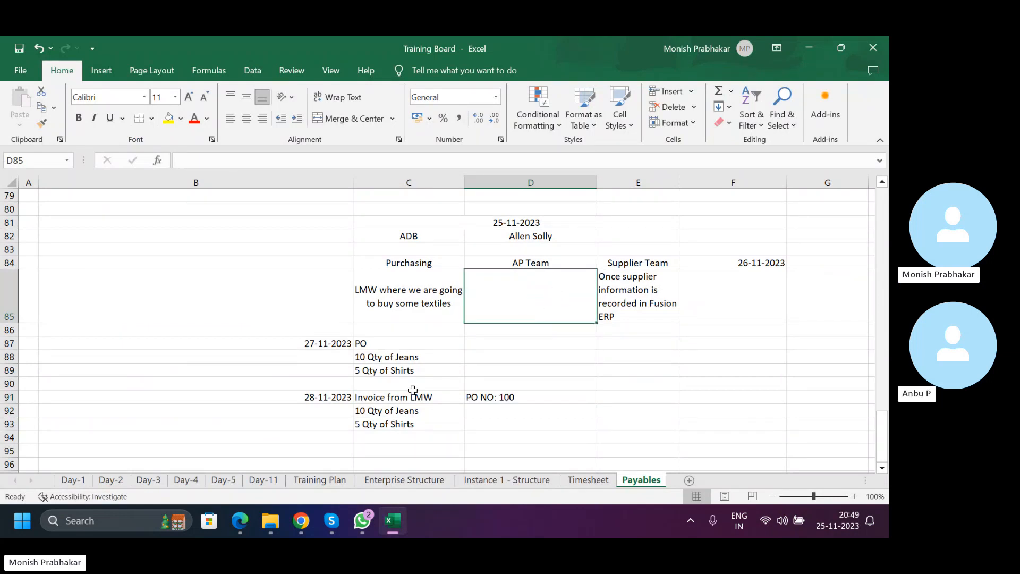
left_click_drag(304, 344, 500, 423)
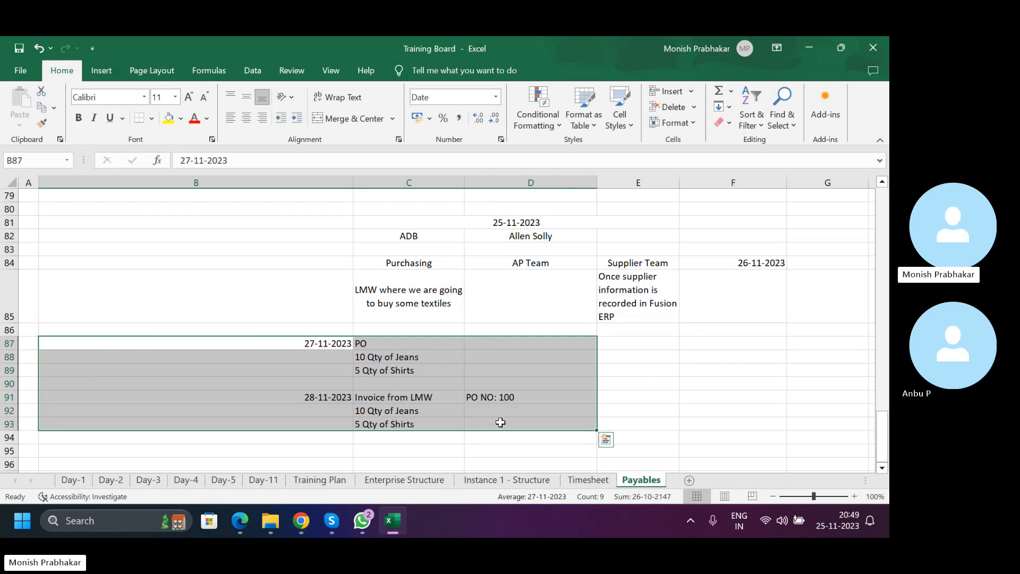
scroll(498, 419, "down", 3)
left_click(271, 291)
scroll(425, 293, "up", 2)
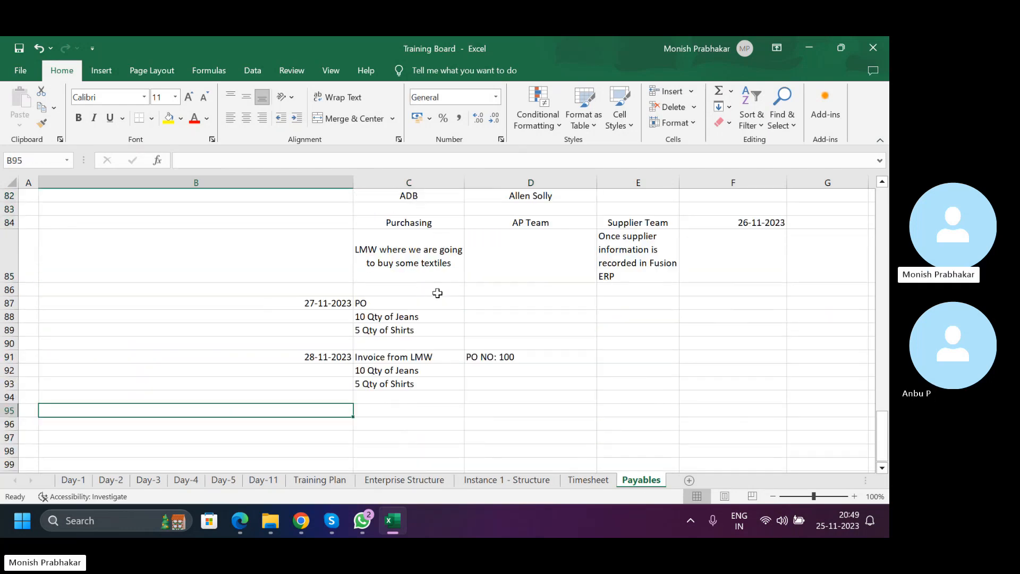
scroll(528, 263, "up", 2)
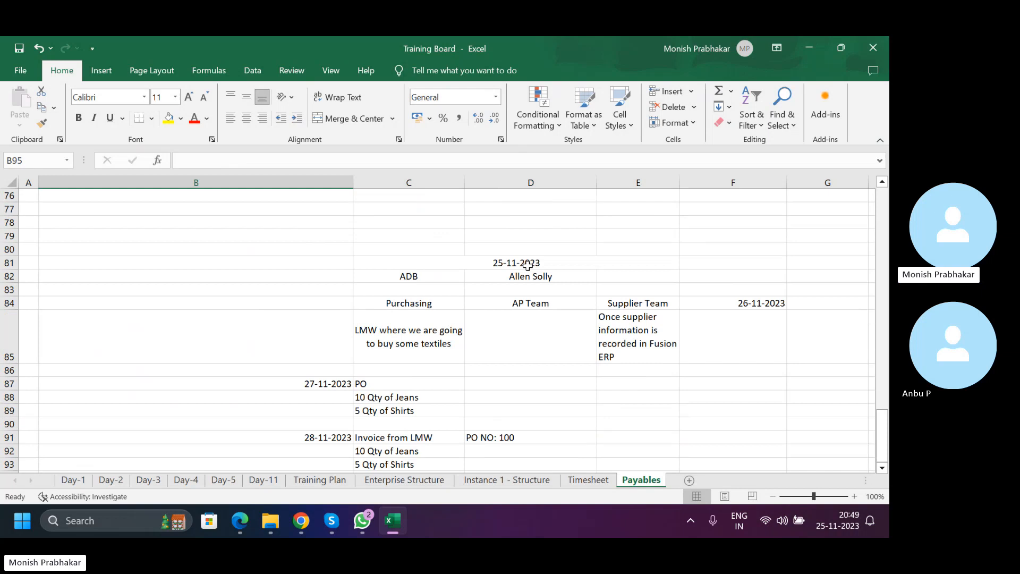
left_click(523, 343)
scroll(523, 343, "down", 2)
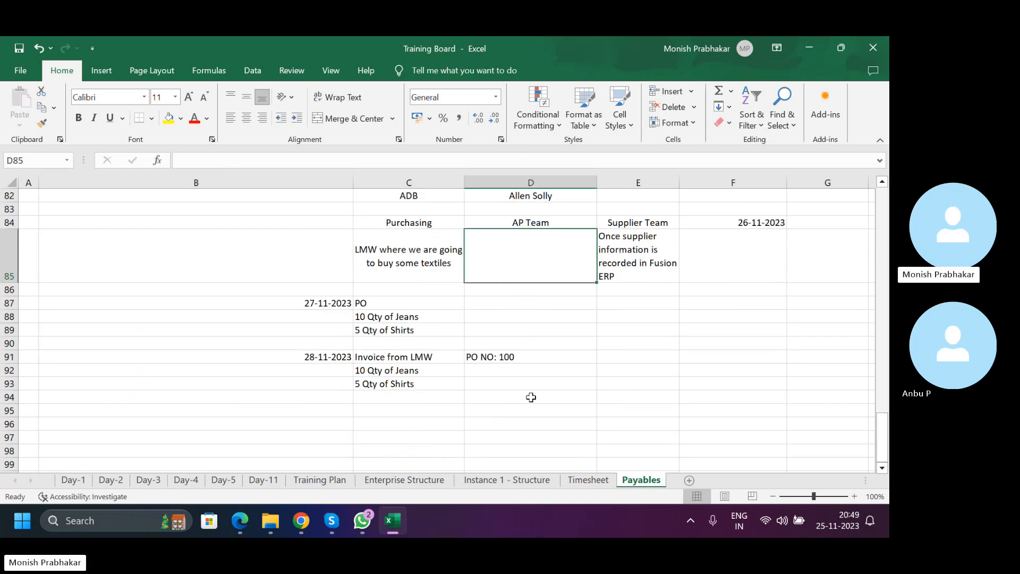
left_click(496, 399)
left_click(497, 422)
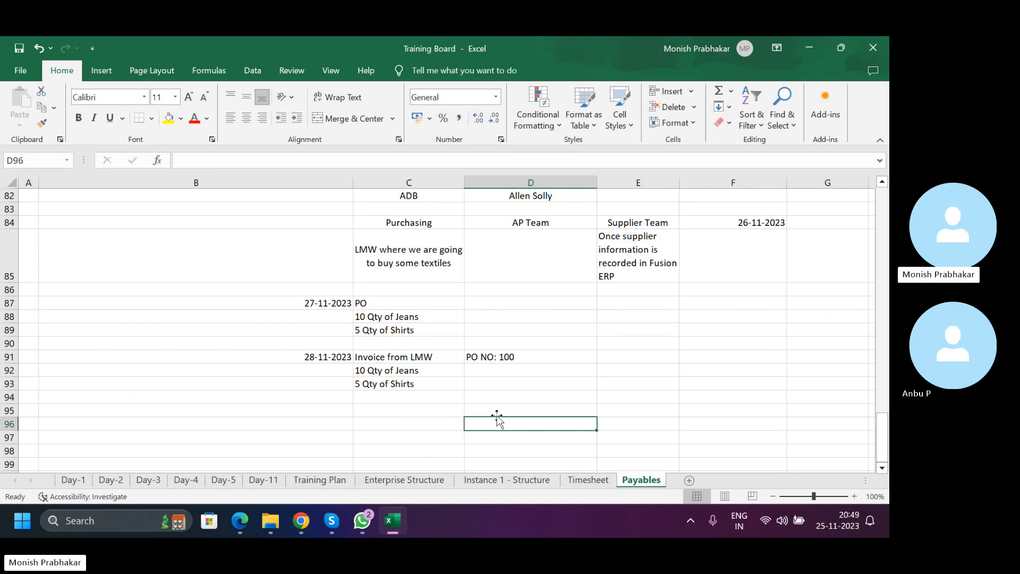
key("Down")
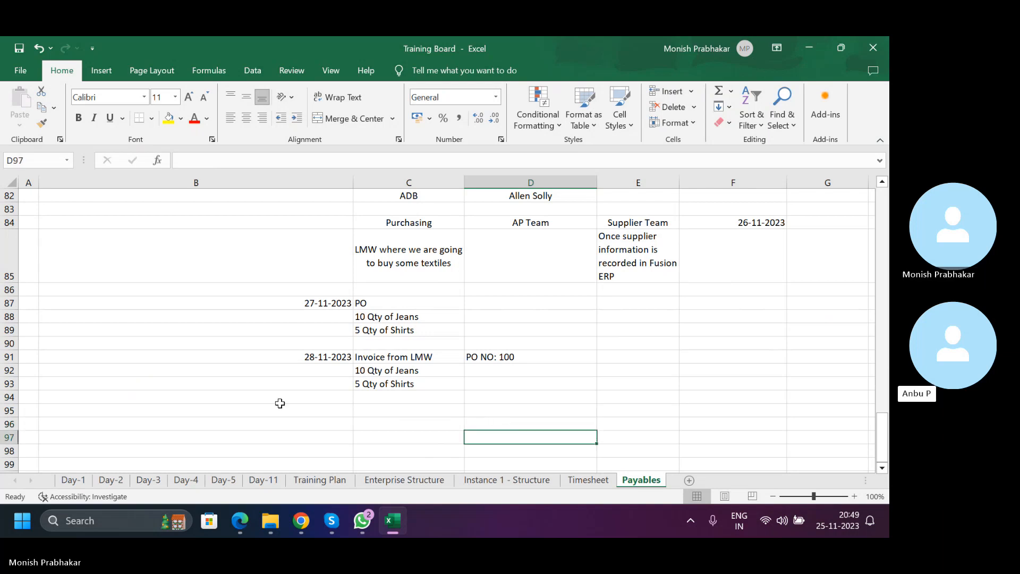
left_click(517, 223)
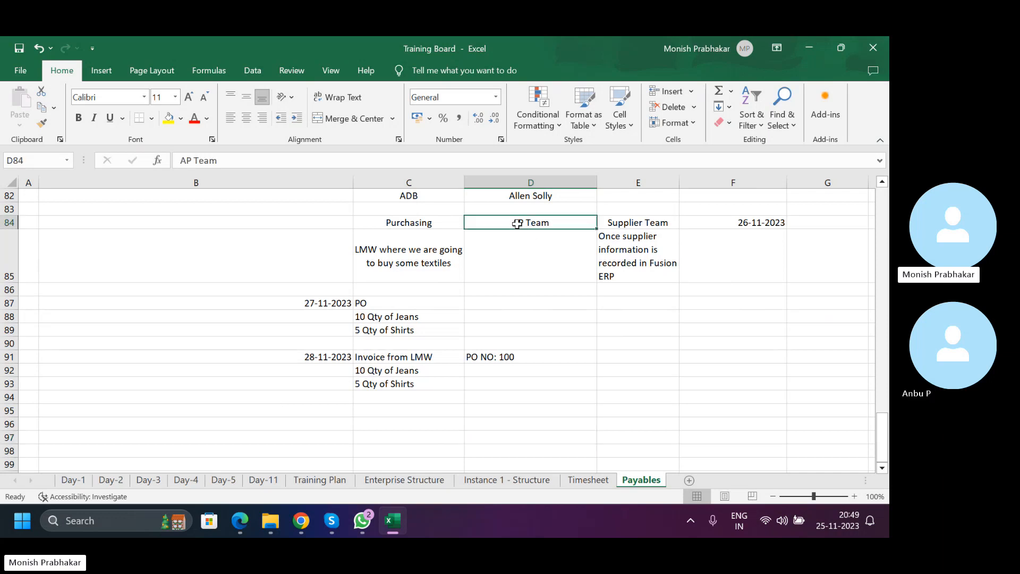
left_click(496, 382)
scroll(499, 390, "down", 2)
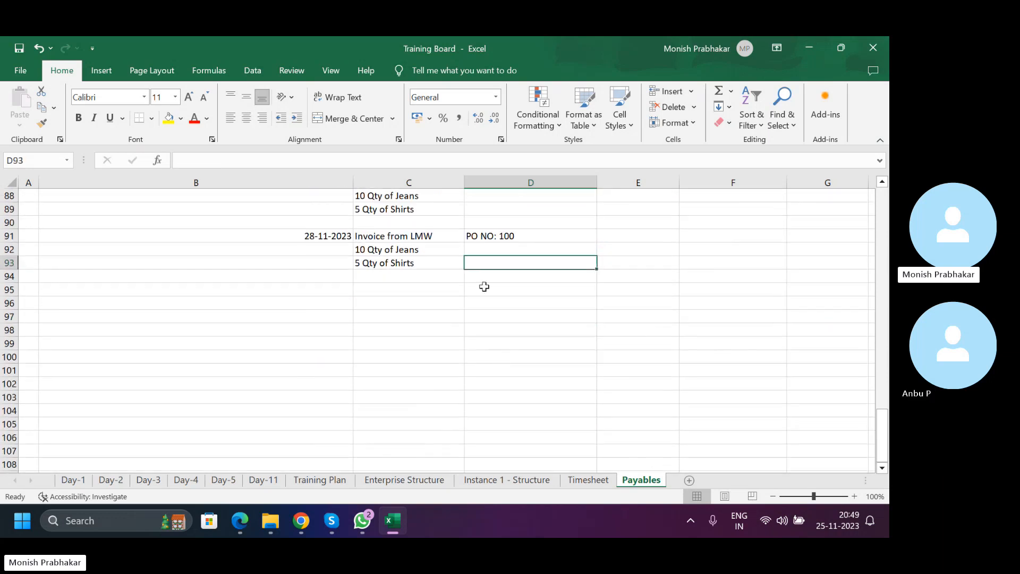
scroll(488, 285, "up", 1)
scroll(488, 285, "up", 2)
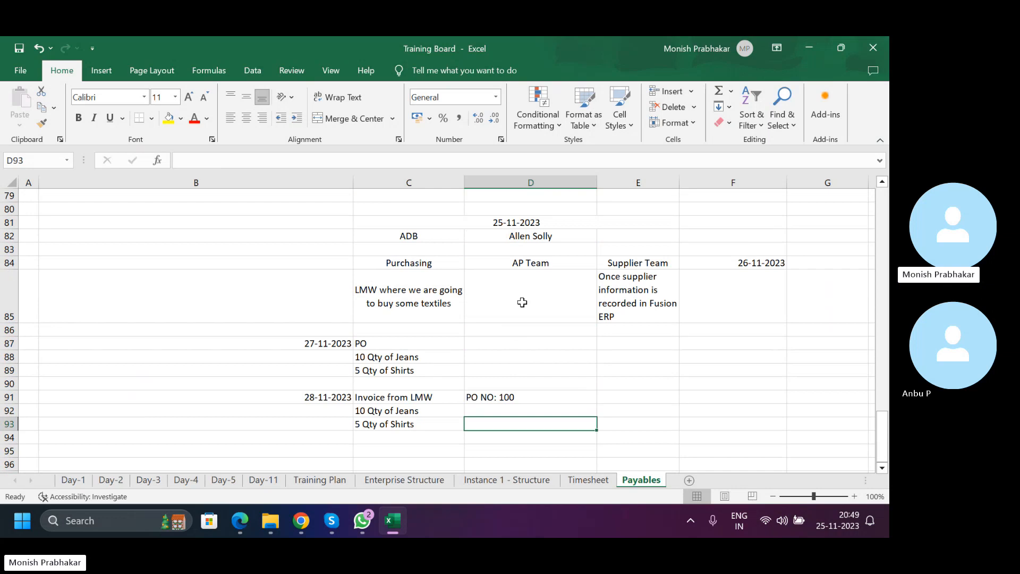
scroll(522, 318, "down", 1)
Enter ACT in cell D95 of the Payables sheet, below the LMW invoice details.
left_click(526, 409)
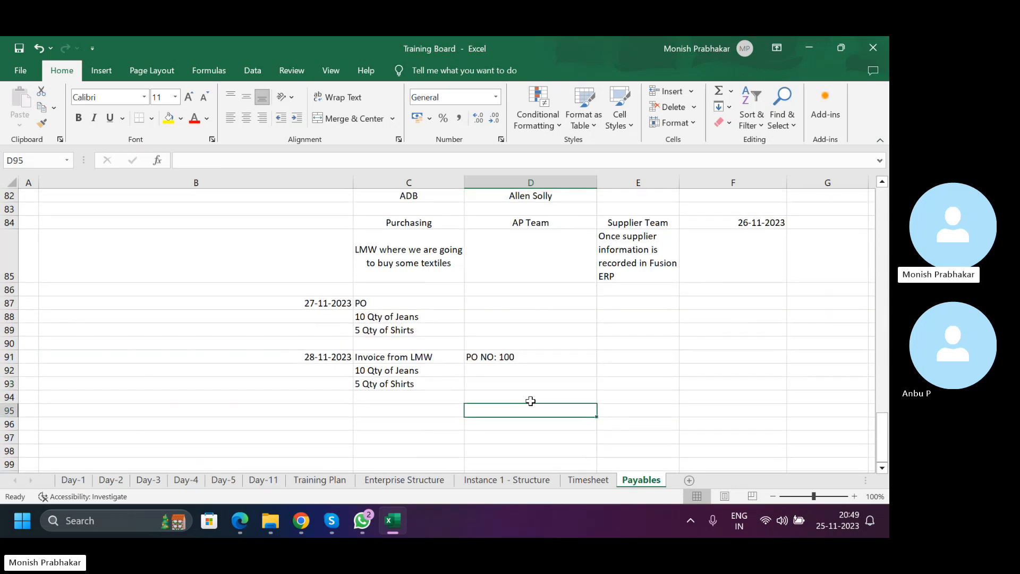
type("ACT")
key("Return")
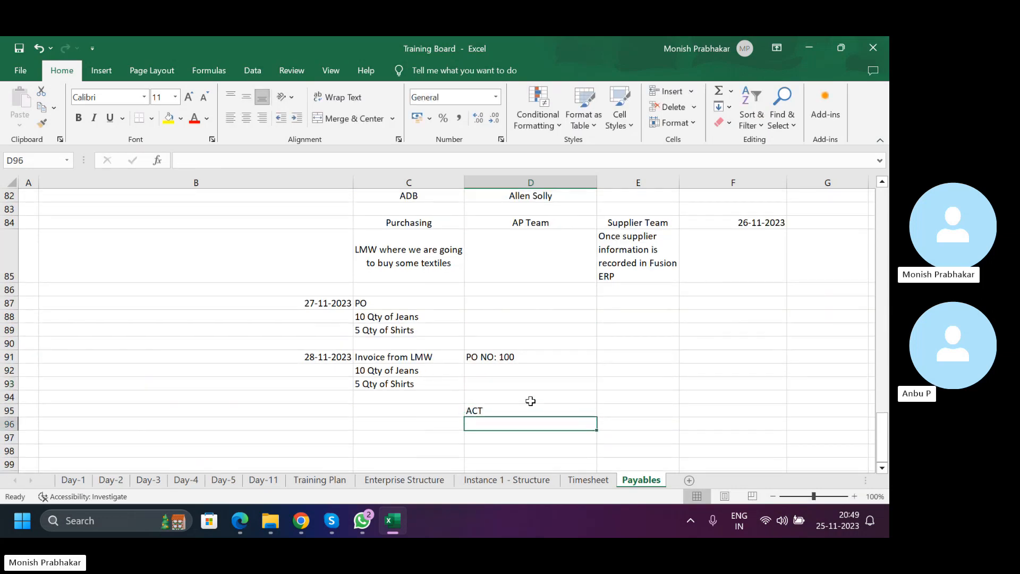
Enter FOR 3 MONTHS BILL FOR OCT-NOV-23 in cell D96 and the amount 2000 in cell D97.
scroll(530, 401, "down", 1)
type("FOR")
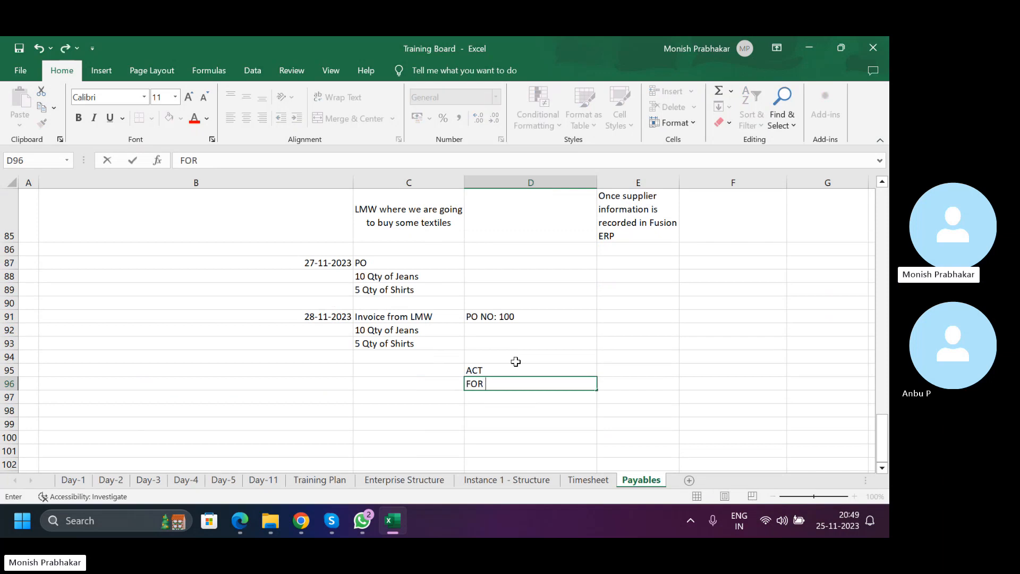
type(" 3 MONTHS")
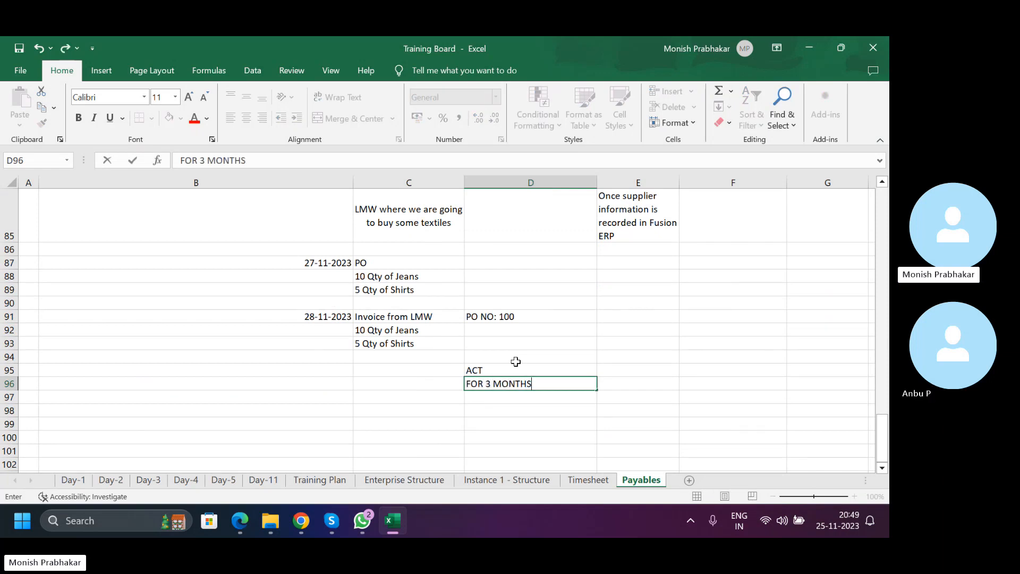
type(" BNILL")
key("BackSpace")
key("BackSpace")
key("BackSpace")
key("BackSpace")
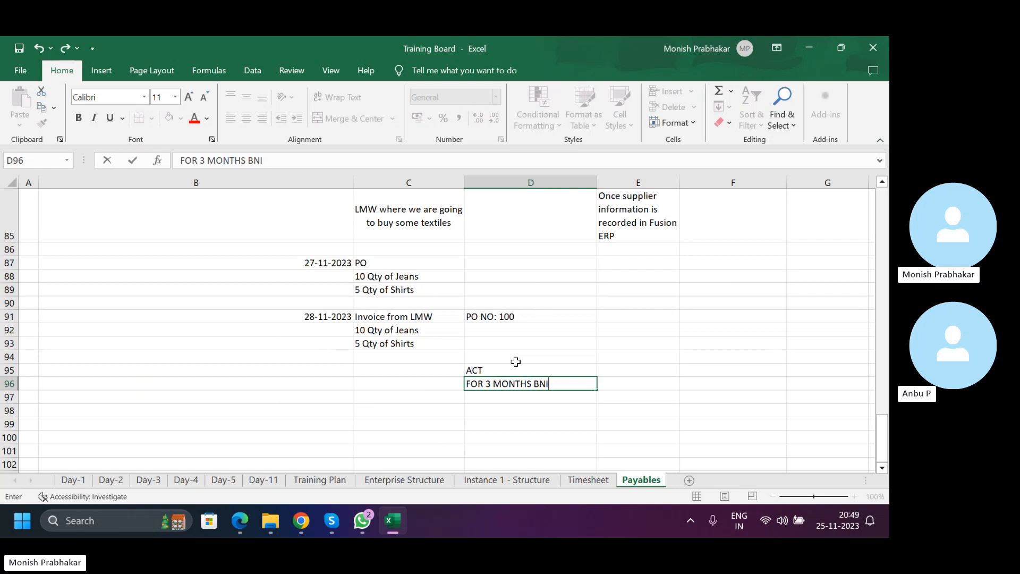
type("ILL FOR OCT-NOV-23")
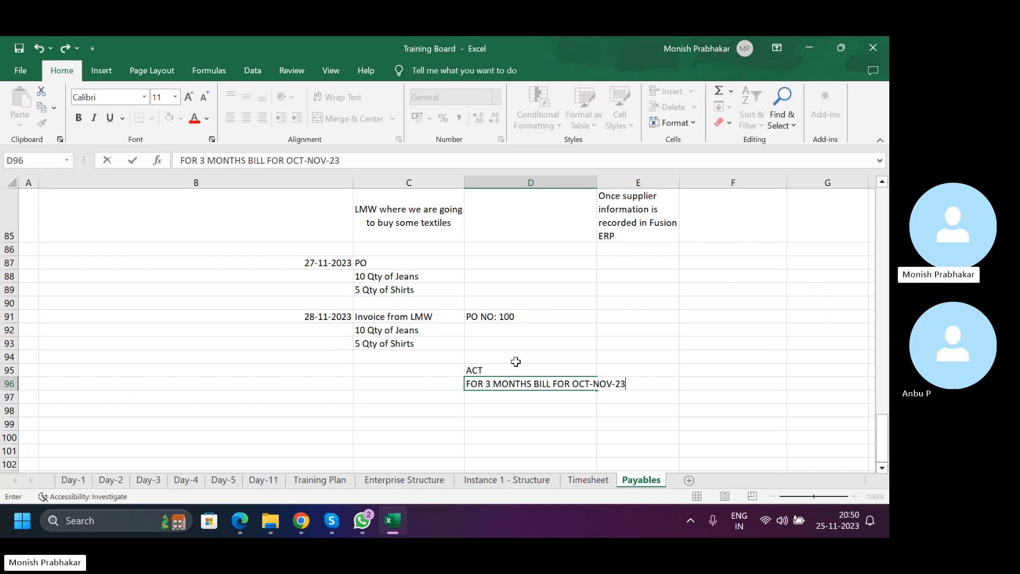
key("Return")
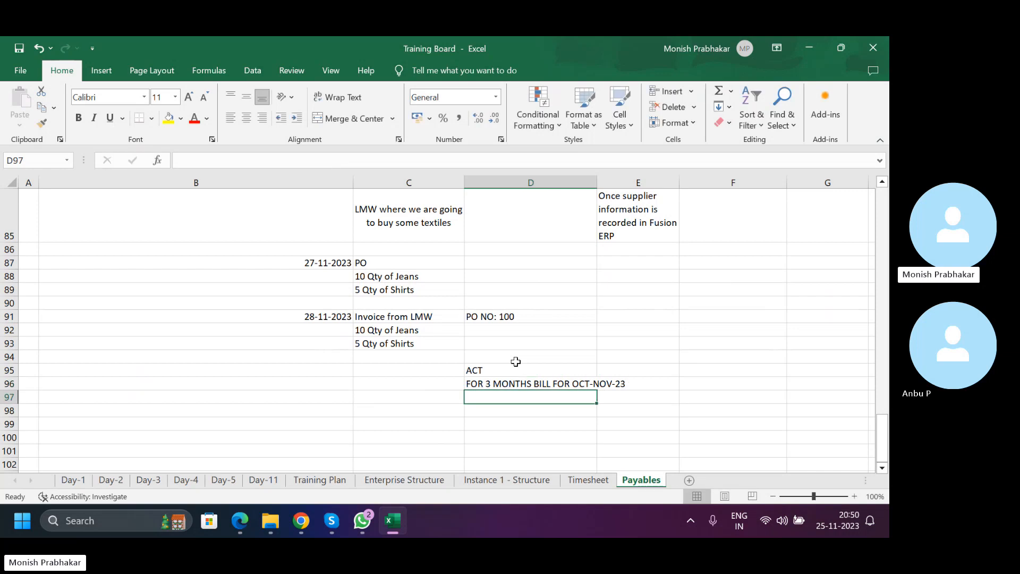
type("2000")
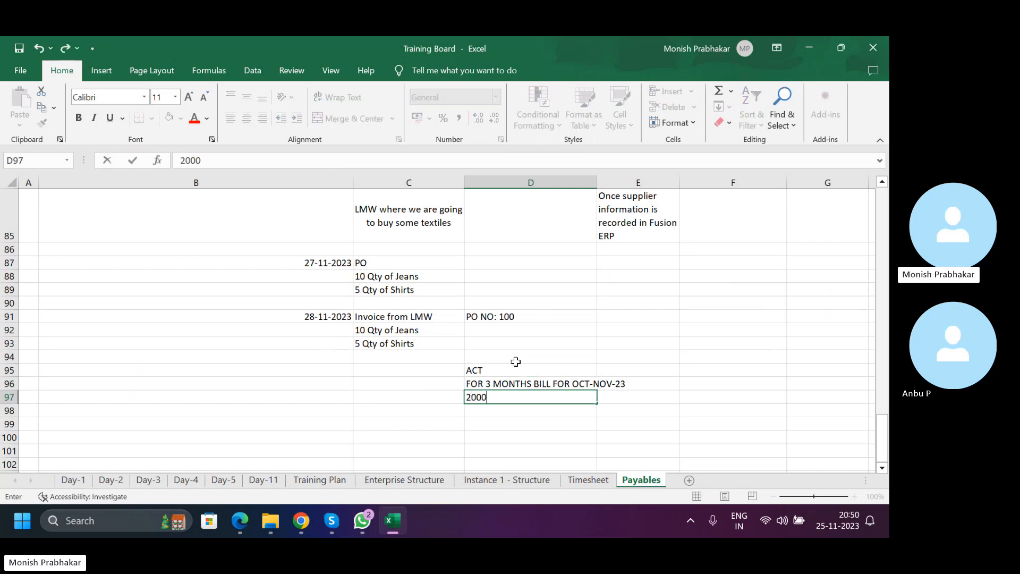
key("Return")
Switch to the Oracle Invoices page in Chrome, start a new invoice and enter ACT as its supplier.
scroll(521, 363, "up", 3)
left_click(534, 297)
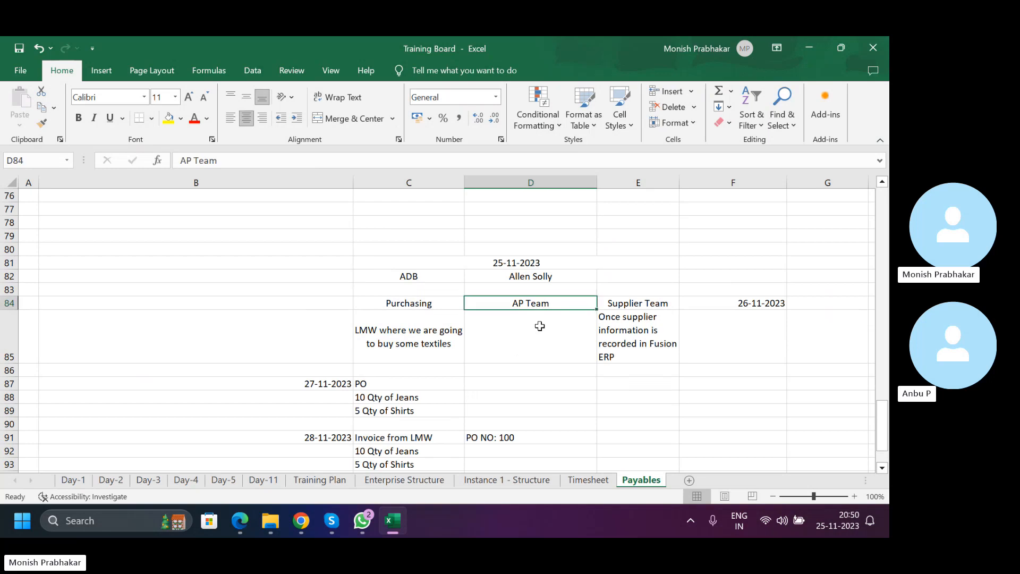
scroll(366, 460, "down", 1)
left_click(309, 525)
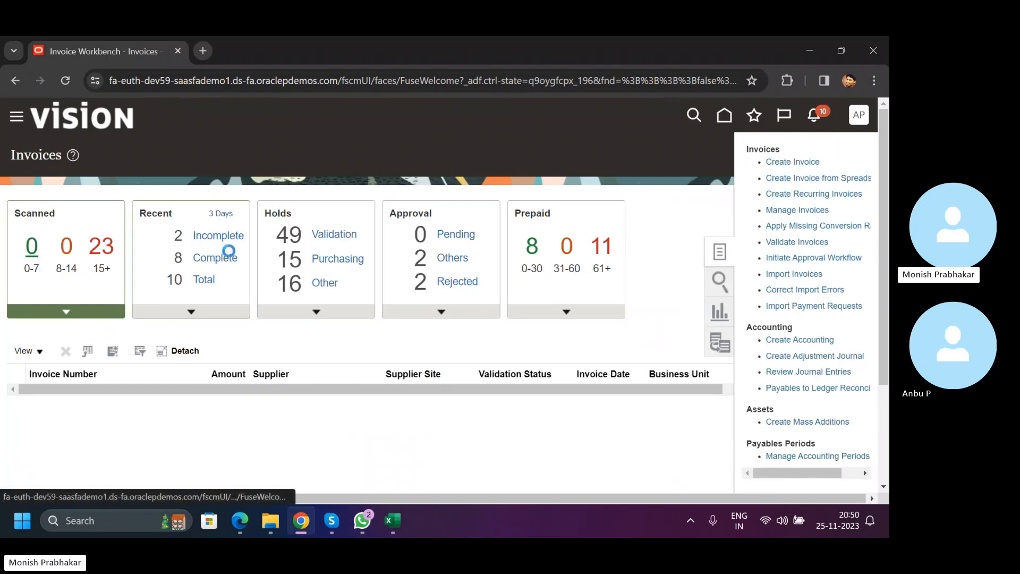
left_click(186, 291)
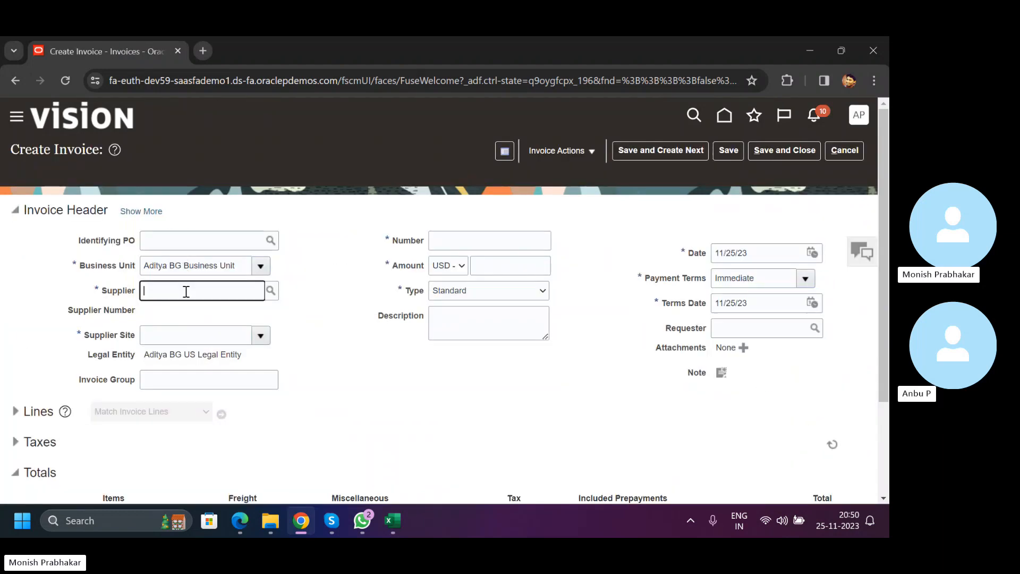
type("ACT")
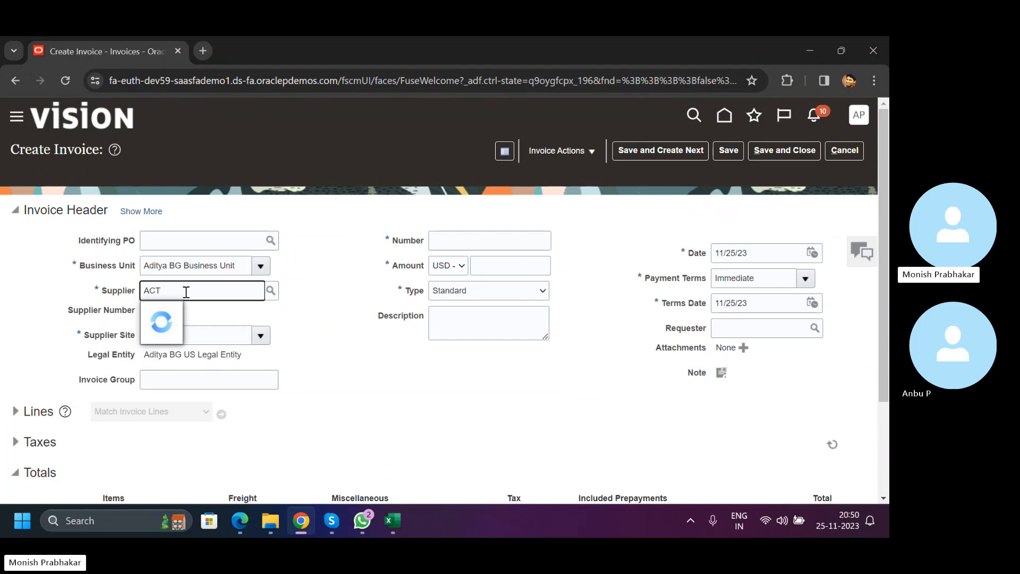
Enter ACT-INVOICE-001 as the invoice number in the invoice header.
left_click(456, 245)
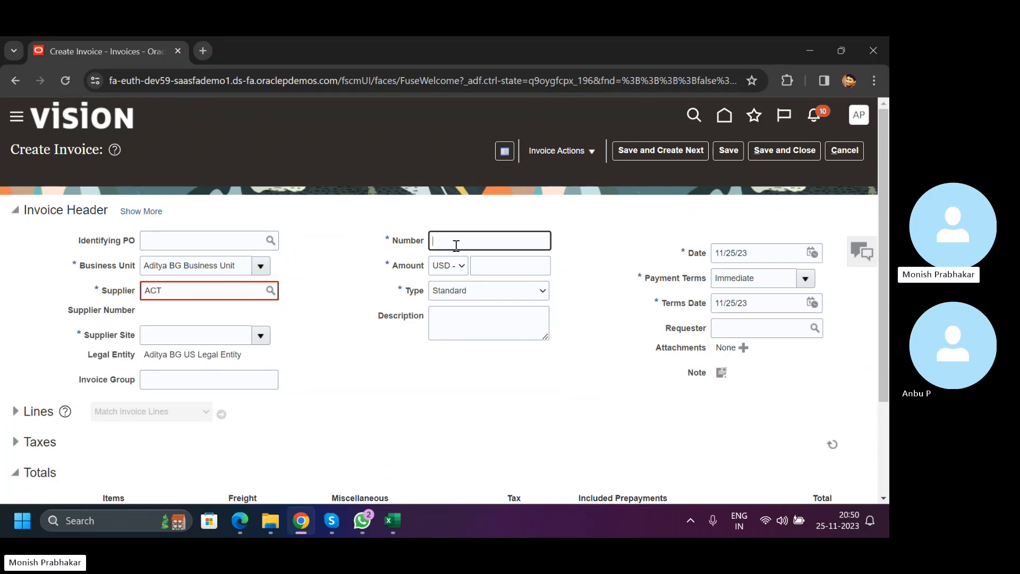
key("alt+Tab")
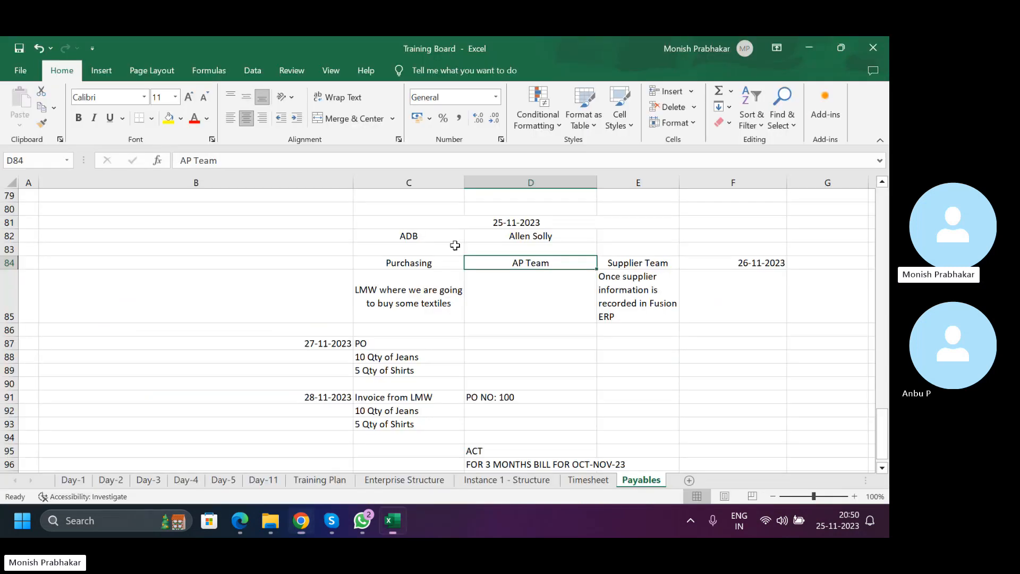
key("alt+Tab")
key("BackSpace")
key("BackSpace")
key("BackSpace")
key("BackSpace")
key("BackSpace")
key("BackSpace")
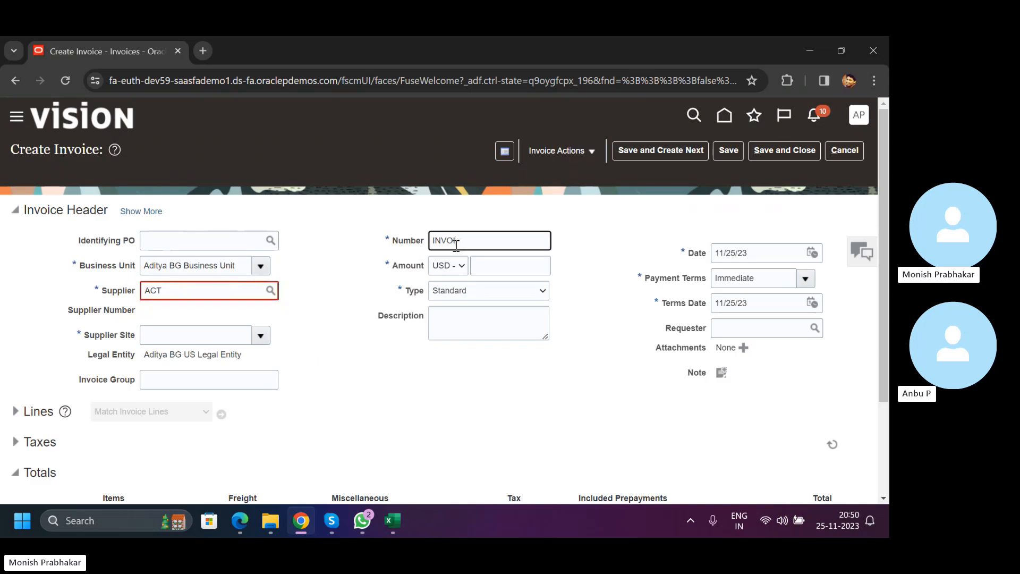
type("ACT-")
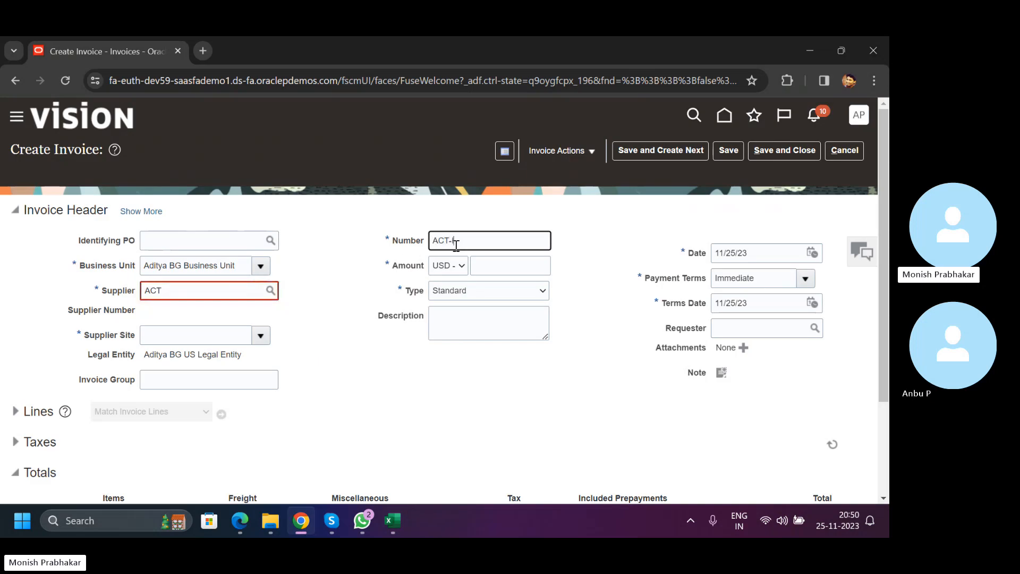
type("INVOICE-001")
key("Tab")
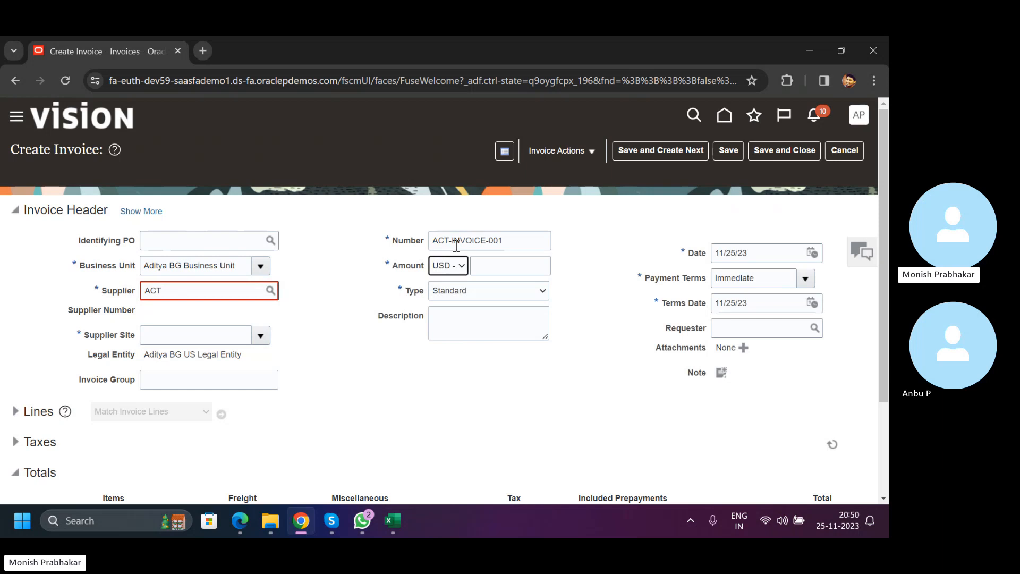
Set the invoice amount to 2000 USD.
type("200")
key("Tab")
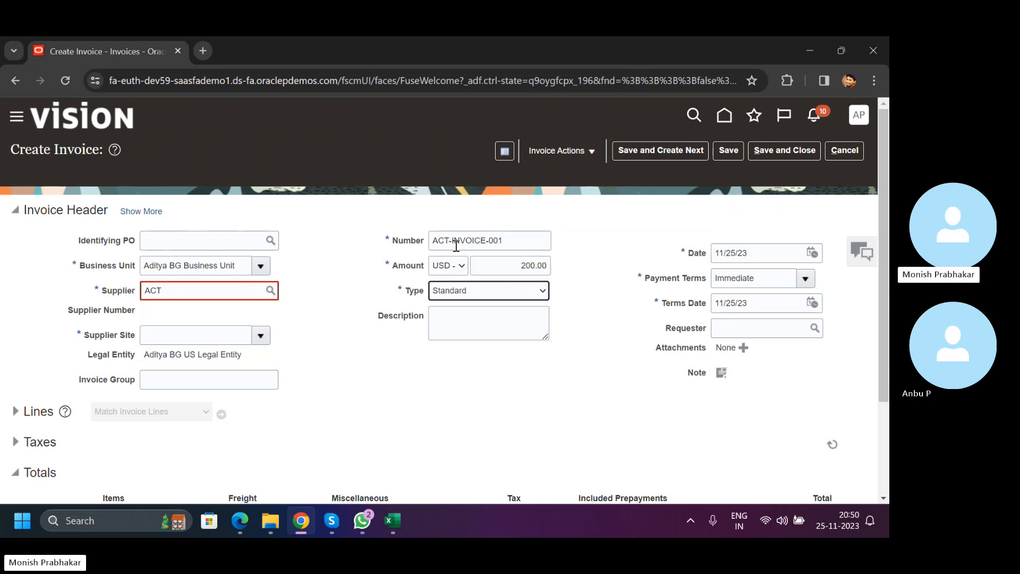
key("shift+Tab")
type("2000")
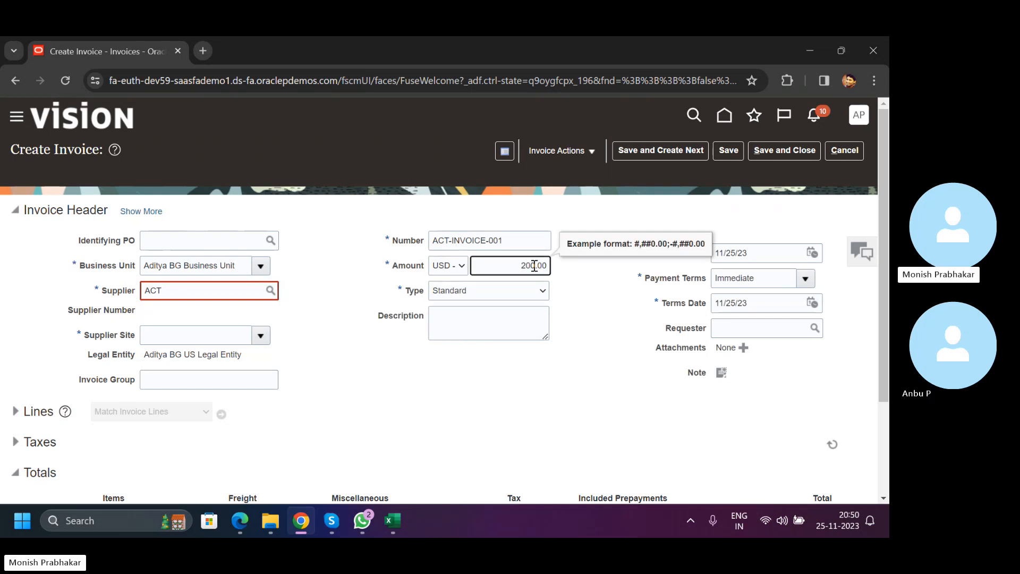
key("Tab")
Try to expand the invoice lines, and replace the supplier in the header with LMW INDIA LTD.
left_click(32, 416)
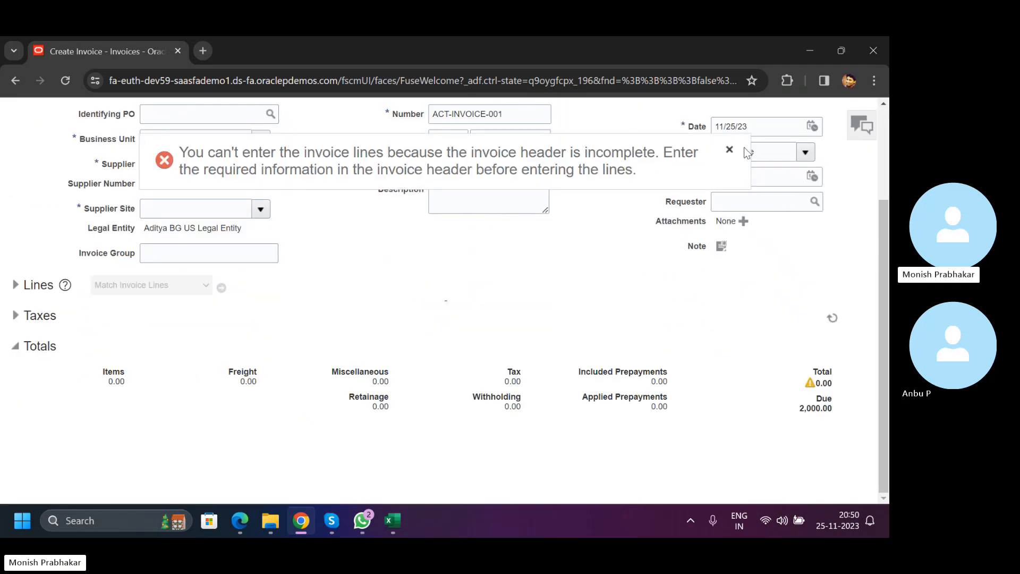
scroll(241, 218, "up", 3)
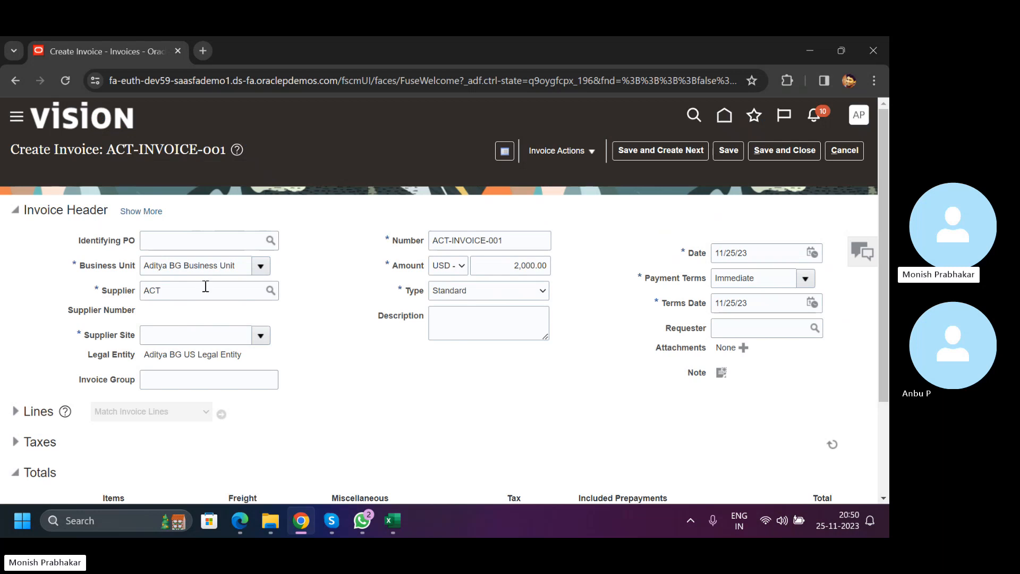
double_click(157, 291)
type("LMW")
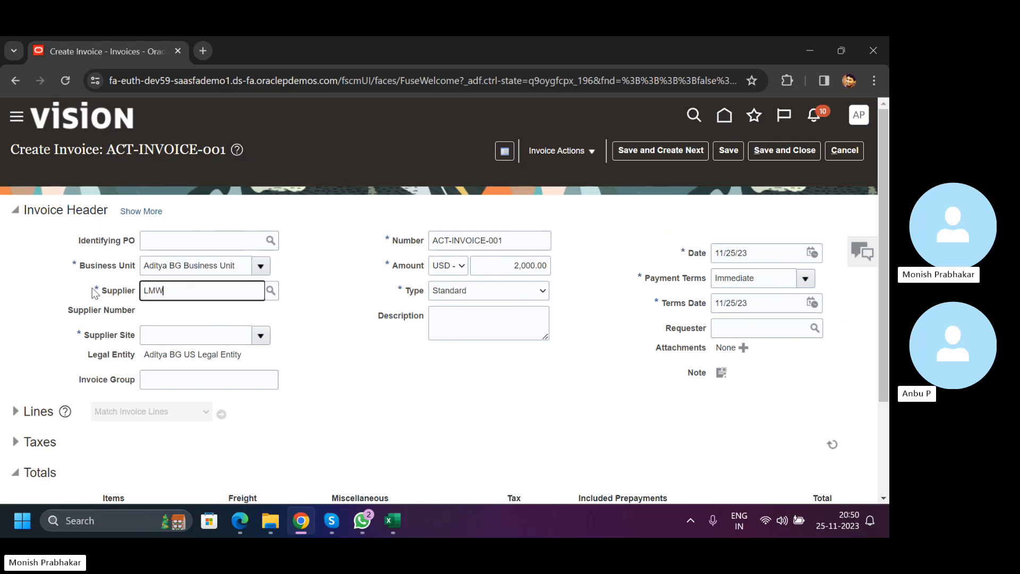
left_click(184, 317)
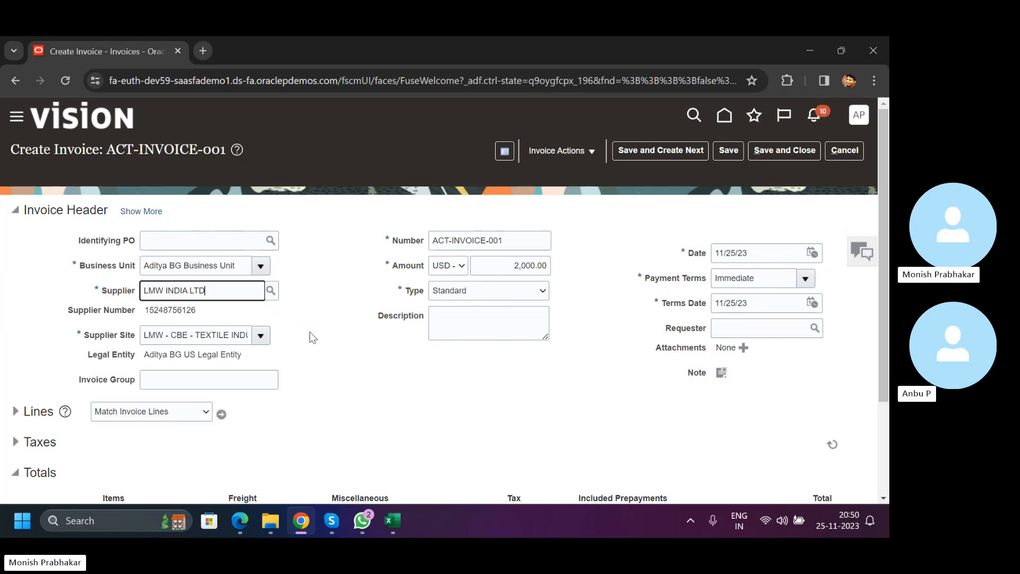
Expand the Lines section of the invoice.
scroll(312, 336, "down", 1)
left_click(15, 341)
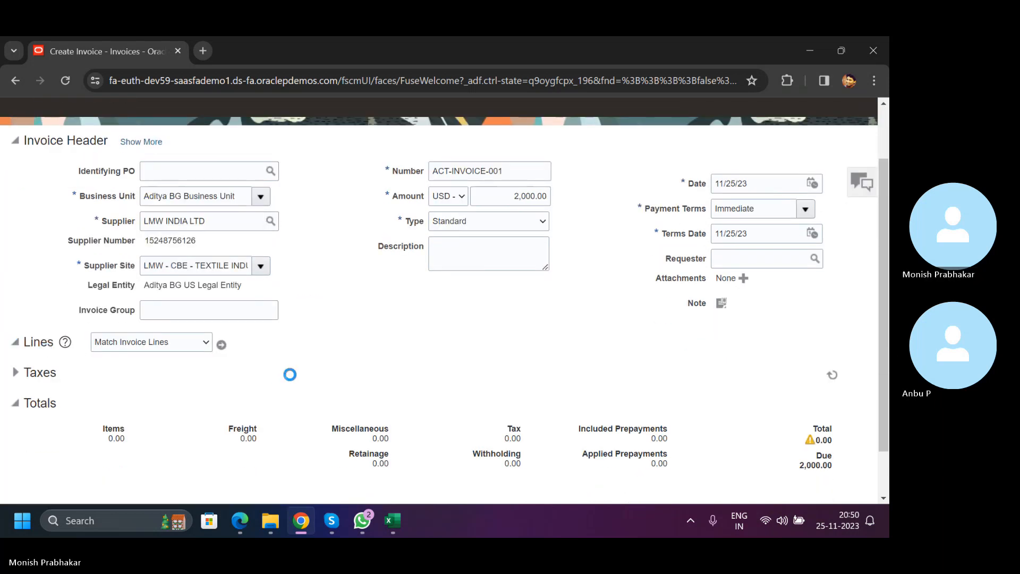
scroll(198, 329, "down", 3)
scroll(198, 321, "up", 4)
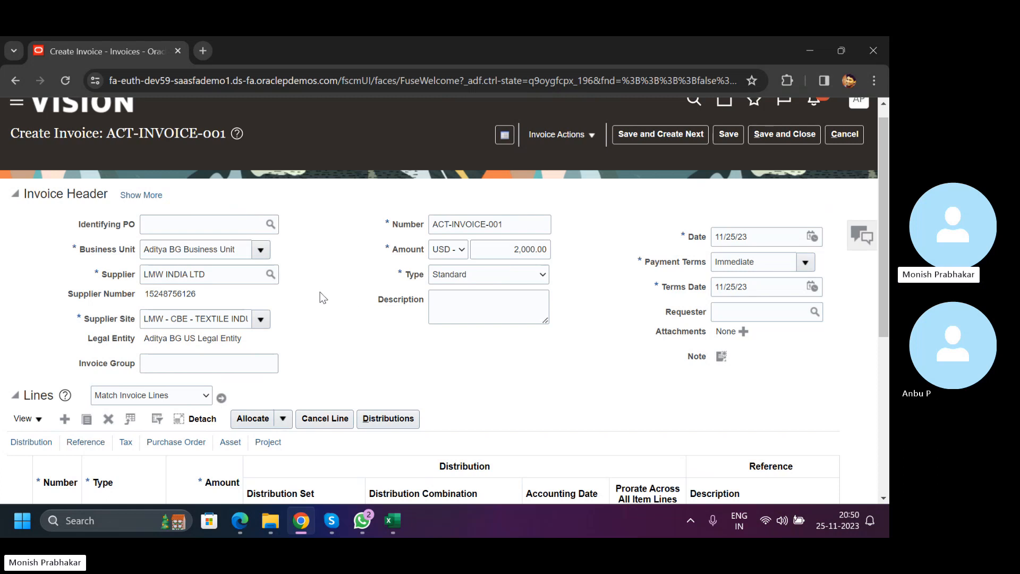
scroll(345, 458, "up", 1)
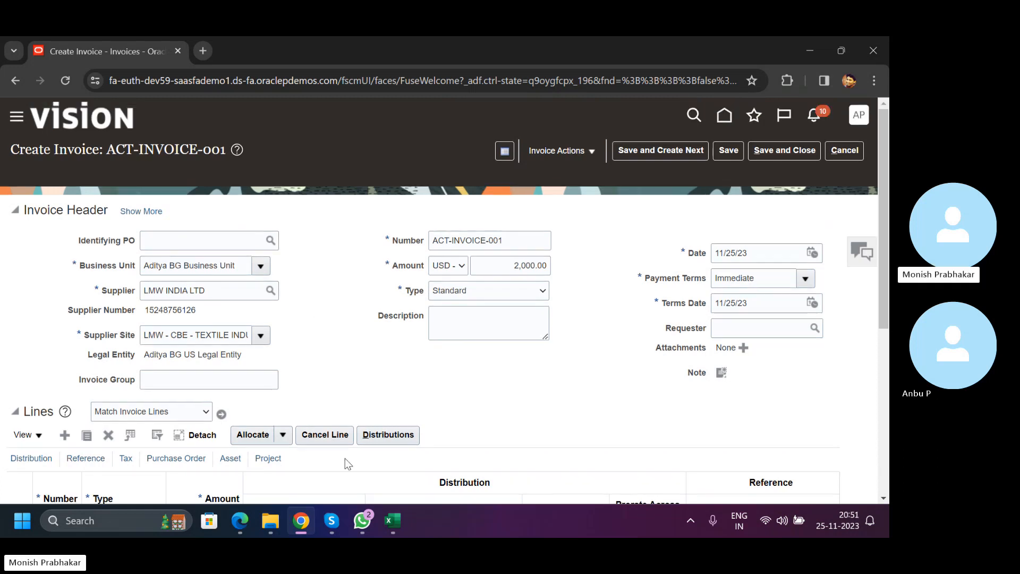
Switch to the Training Board workbook in Excel to check the payables notes, and return to the invoice in Chrome.
mouse_move(398, 519)
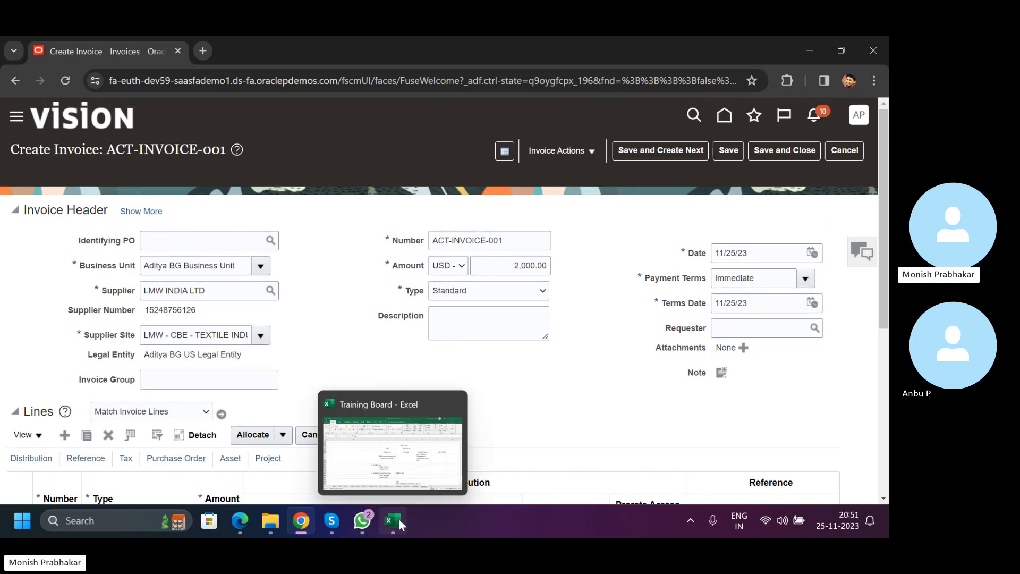
left_click(374, 428)
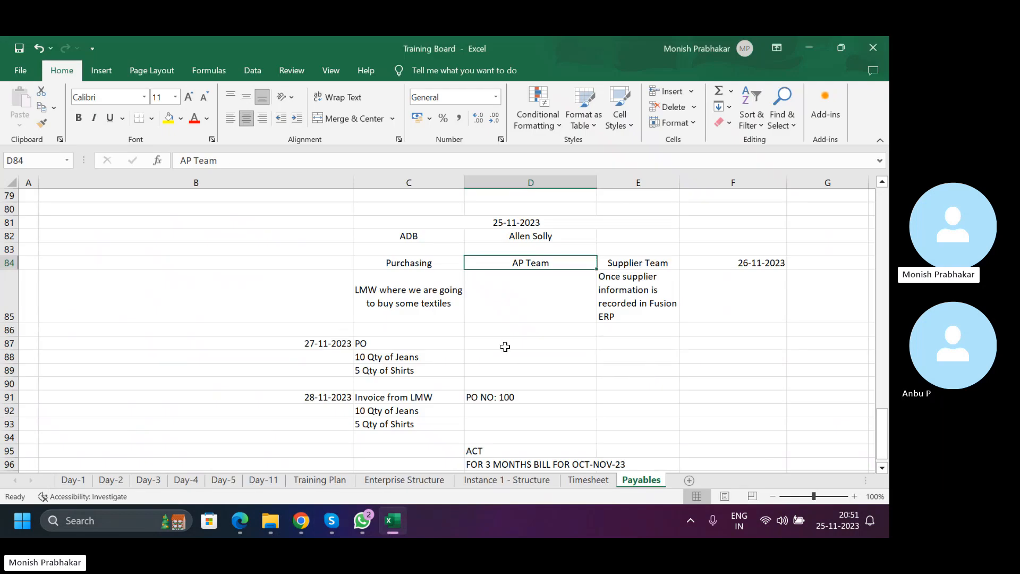
mouse_move(301, 523)
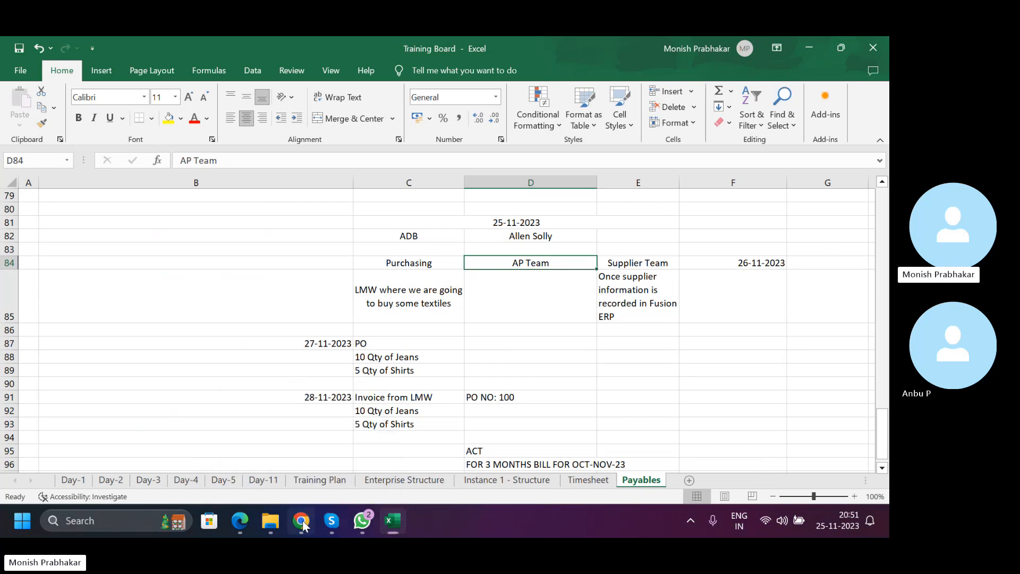
left_click(302, 522)
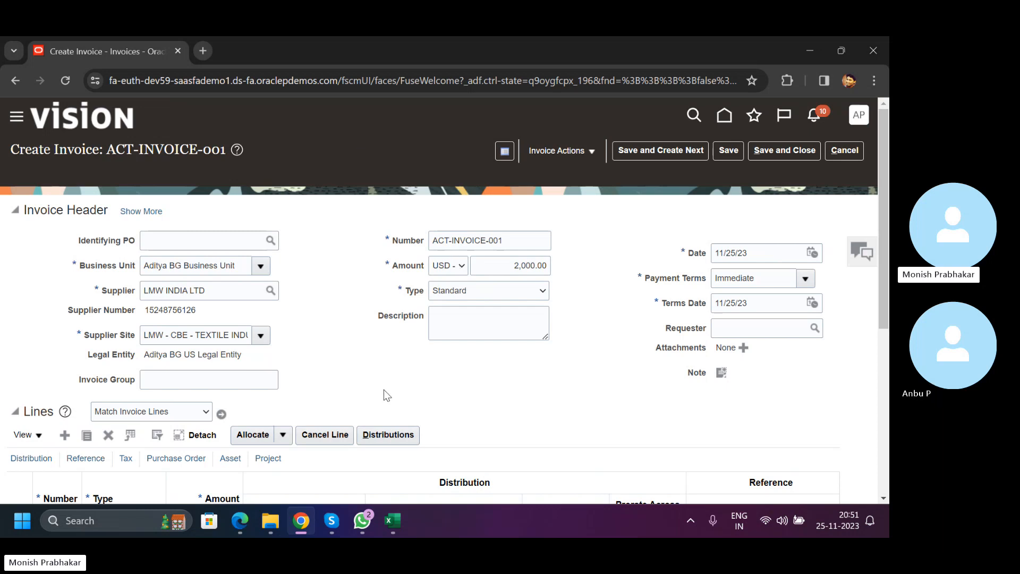
Change the invoice number to LMW-INVOICE-005 and save the invoice.
mouse_move(237, 521)
left_click_drag(506, 239, 384, 239)
key("BackSpace")
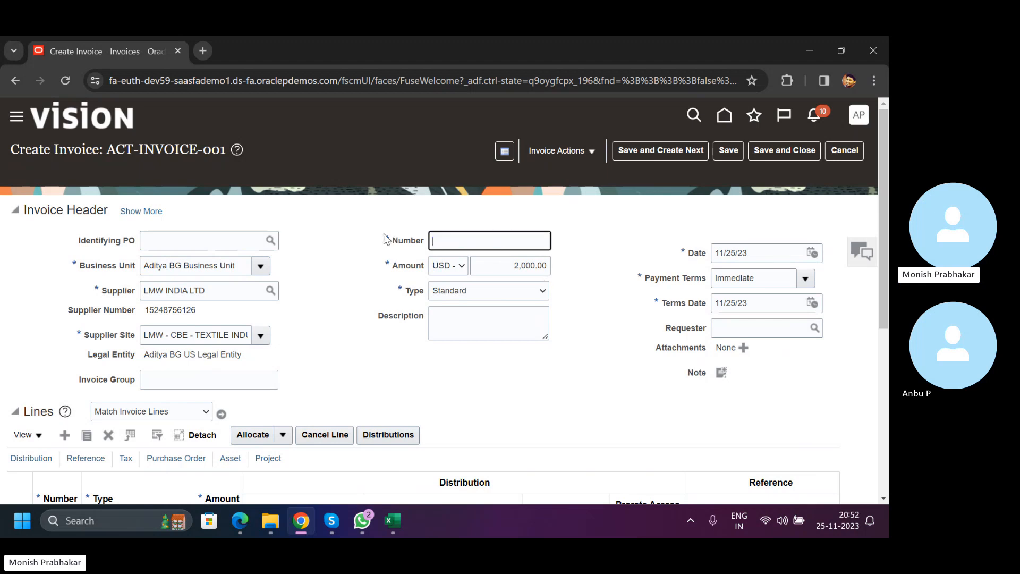
key("Caps_Lock")
type("LW")
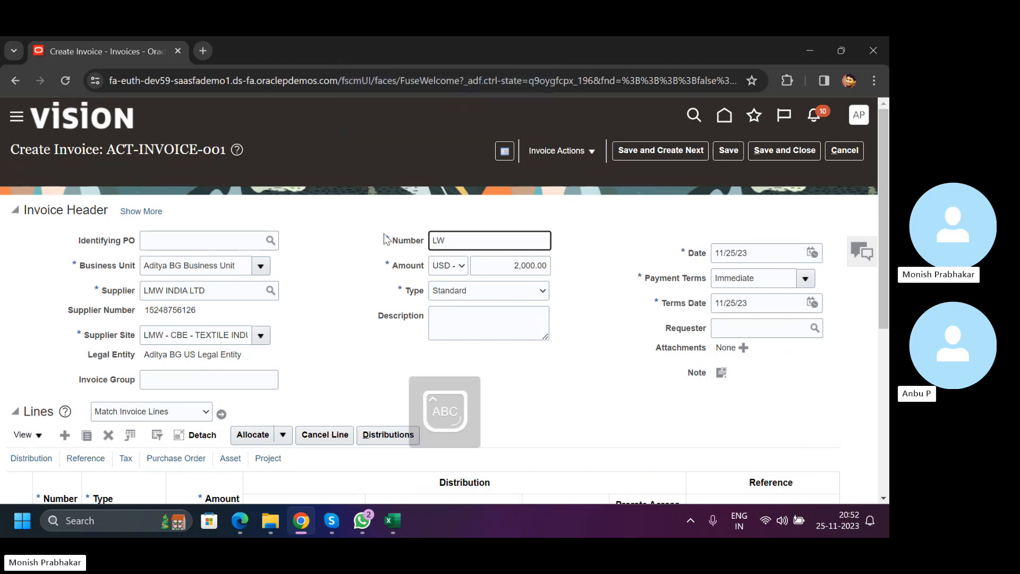
key("BackSpace")
type("MW-INVOICE-005")
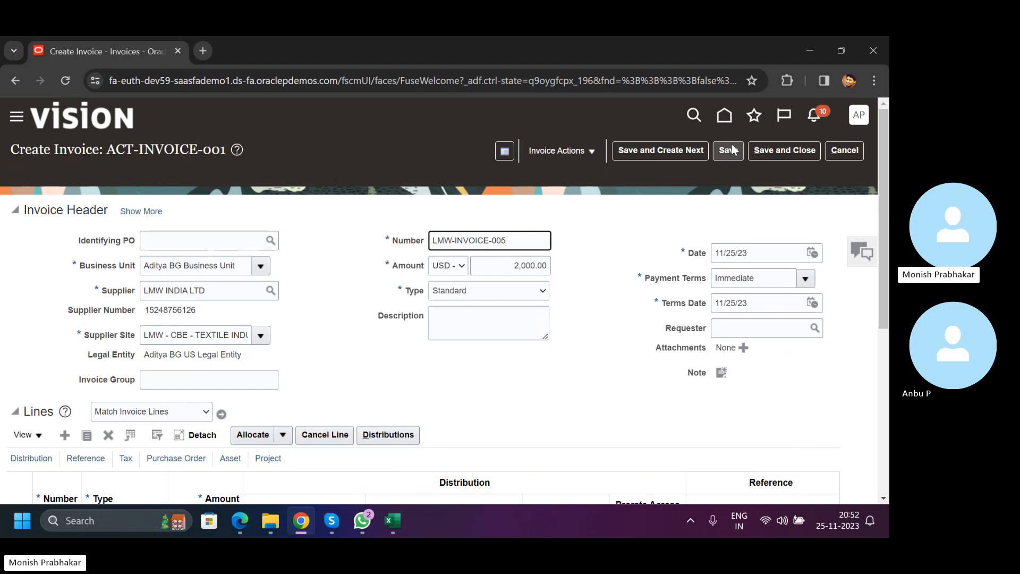
left_click(731, 151)
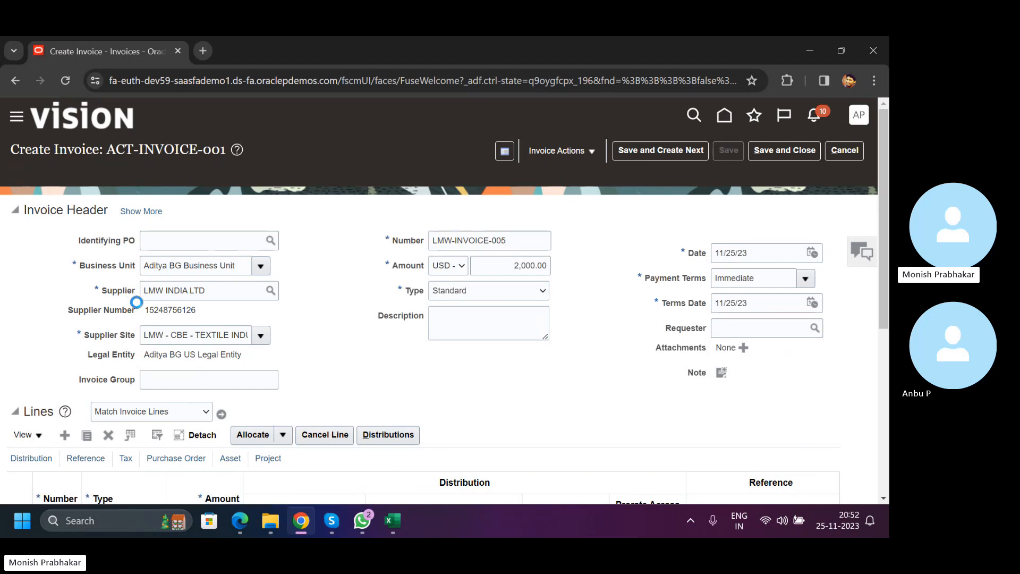
scroll(139, 303, "down", 3)
left_click(205, 404)
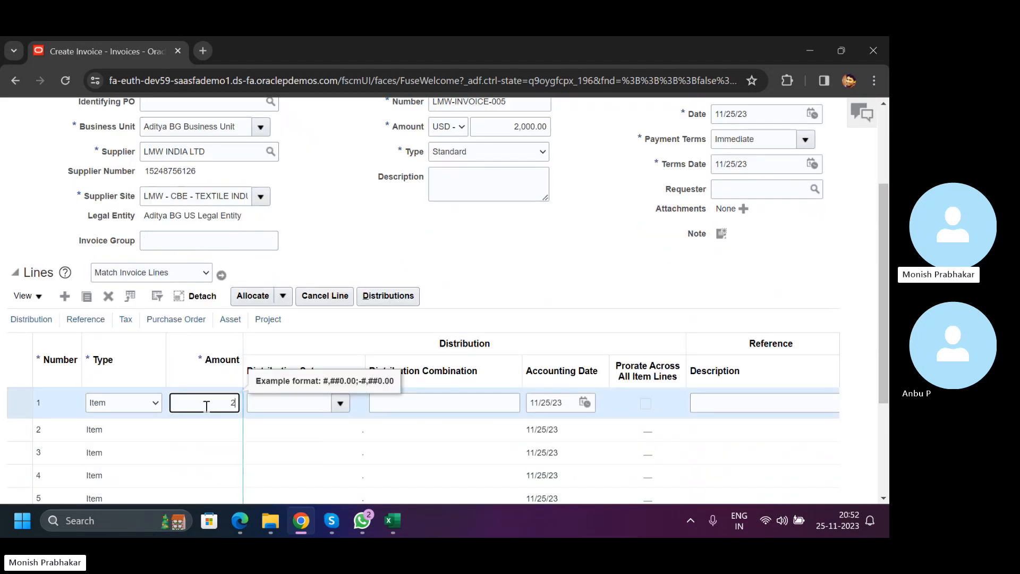
key("Tab")
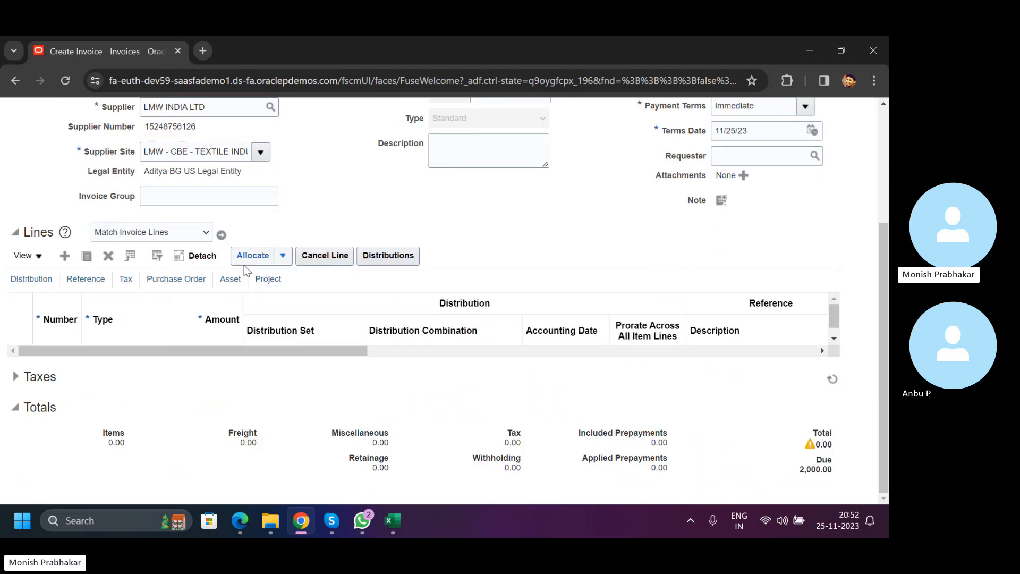
Add an Item line to the invoice and set its amount to 2000.
left_click(64, 256)
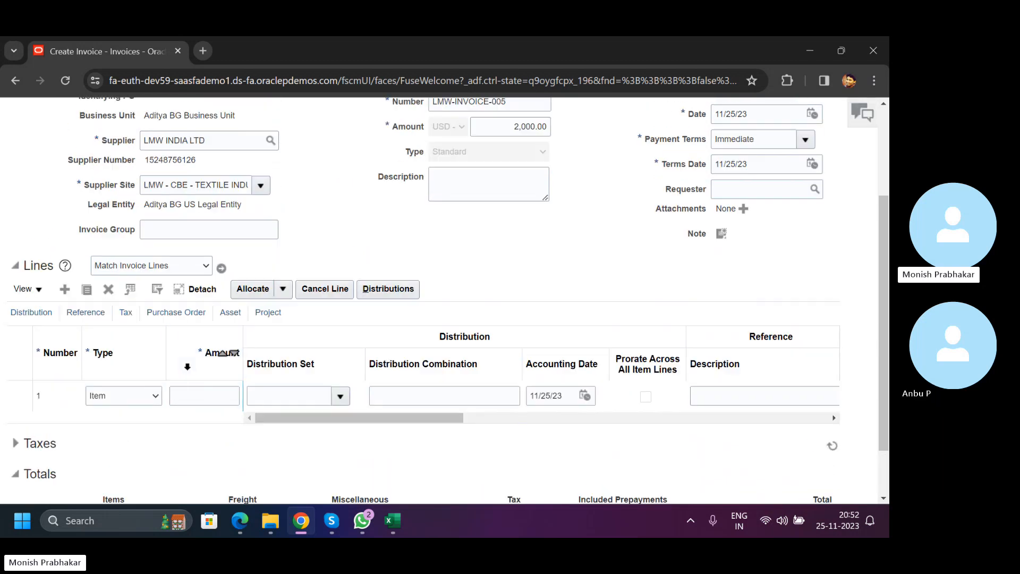
left_click(205, 394)
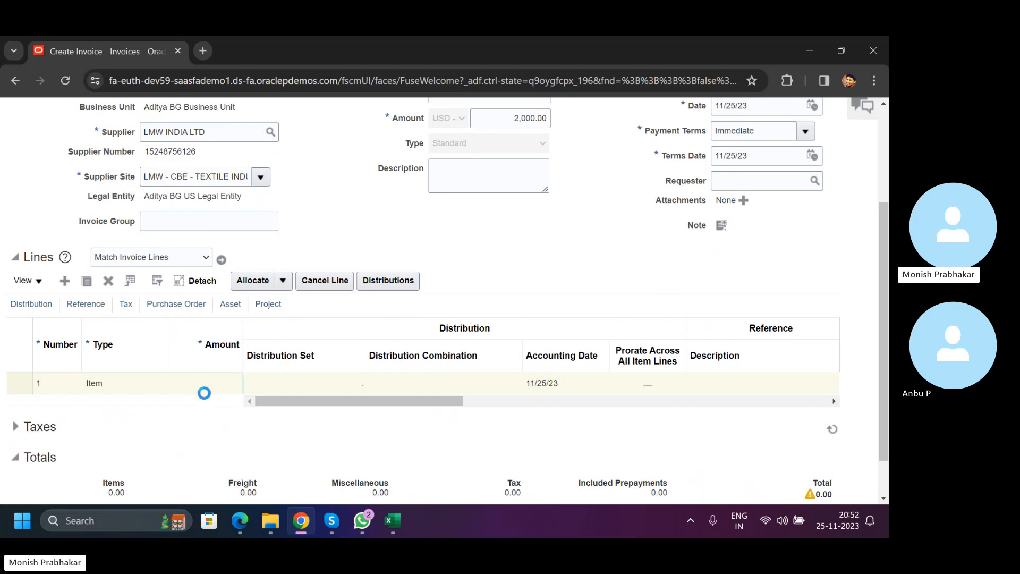
key("Num_Lock")
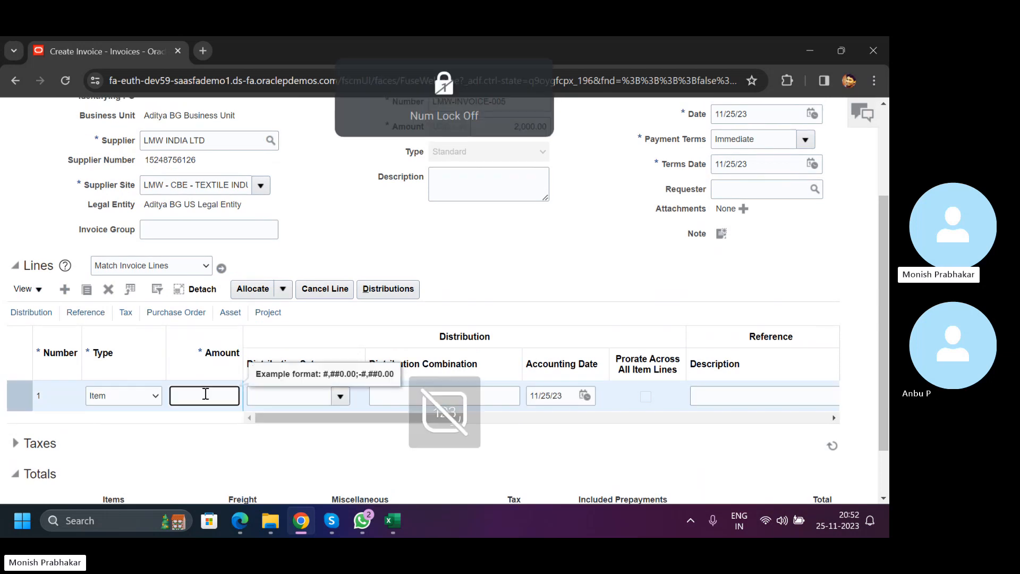
key("Num_Lock")
type("2000")
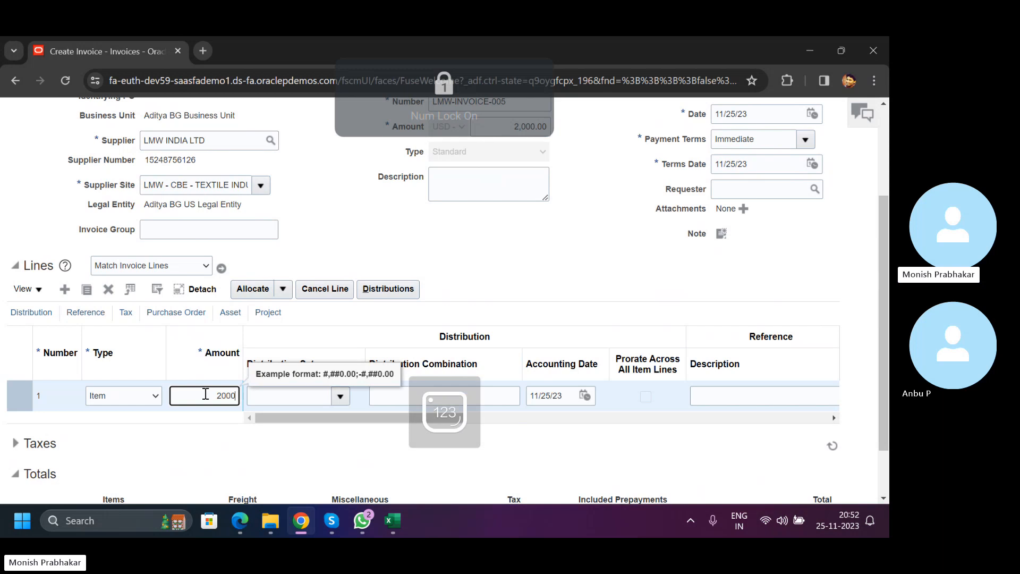
key("Tab")
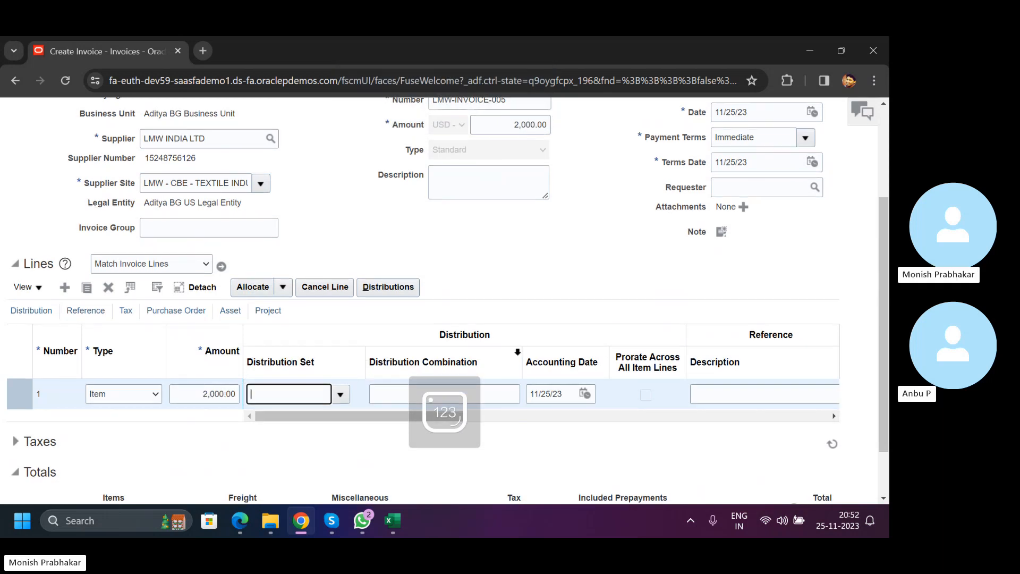
In the line's distribution combination, choose company 001 Allen Solly, cost center 0000 Default and account 00004 Expense A/c.
left_click_drag(522, 349, 565, 348)
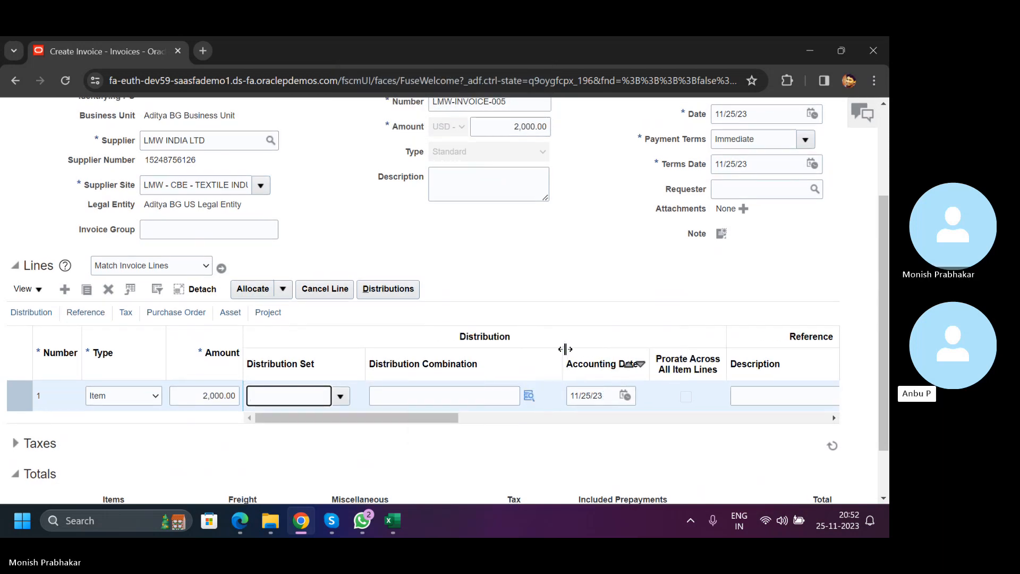
left_click(528, 396)
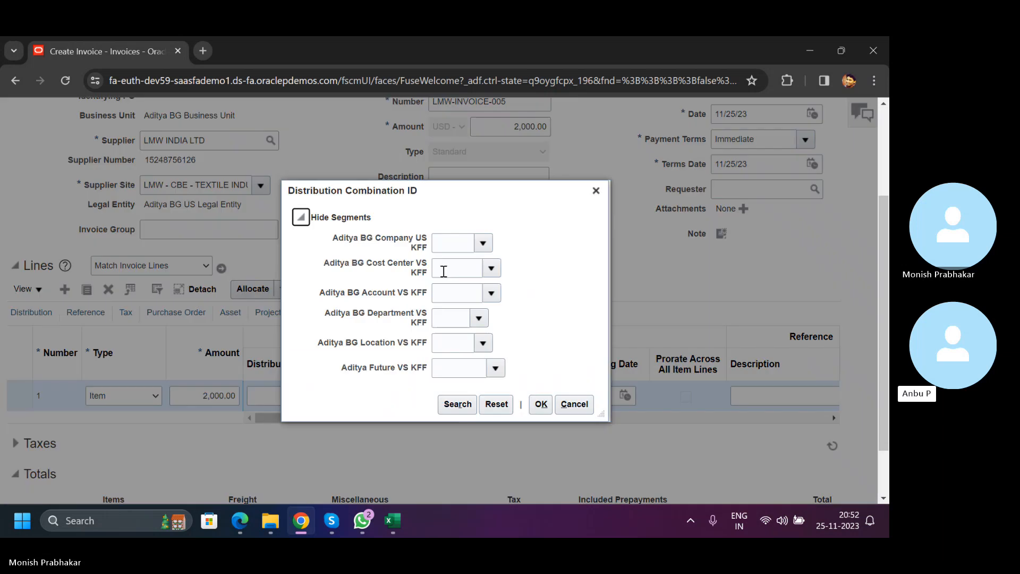
left_click(484, 244)
left_click(476, 273)
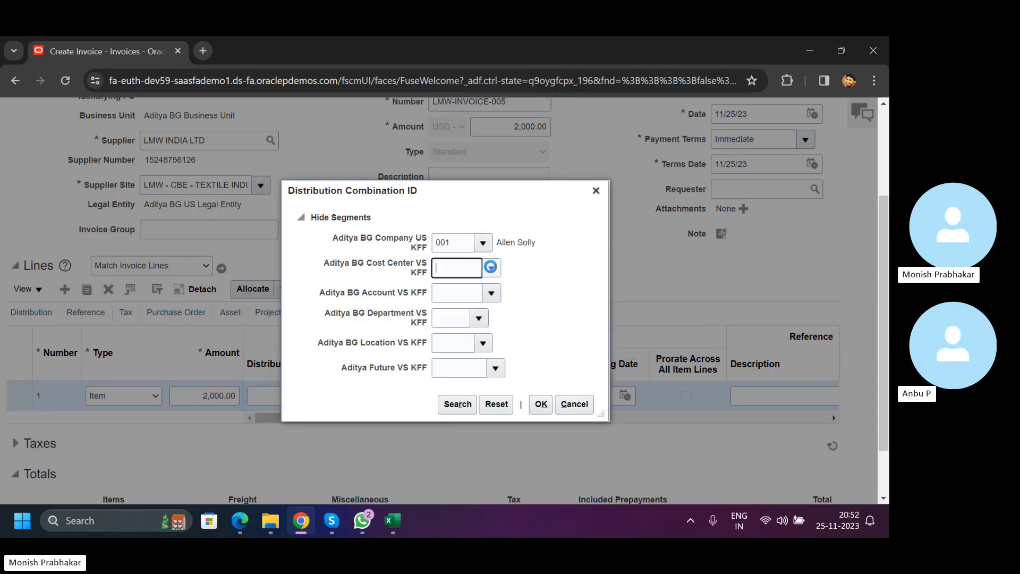
left_click(490, 267)
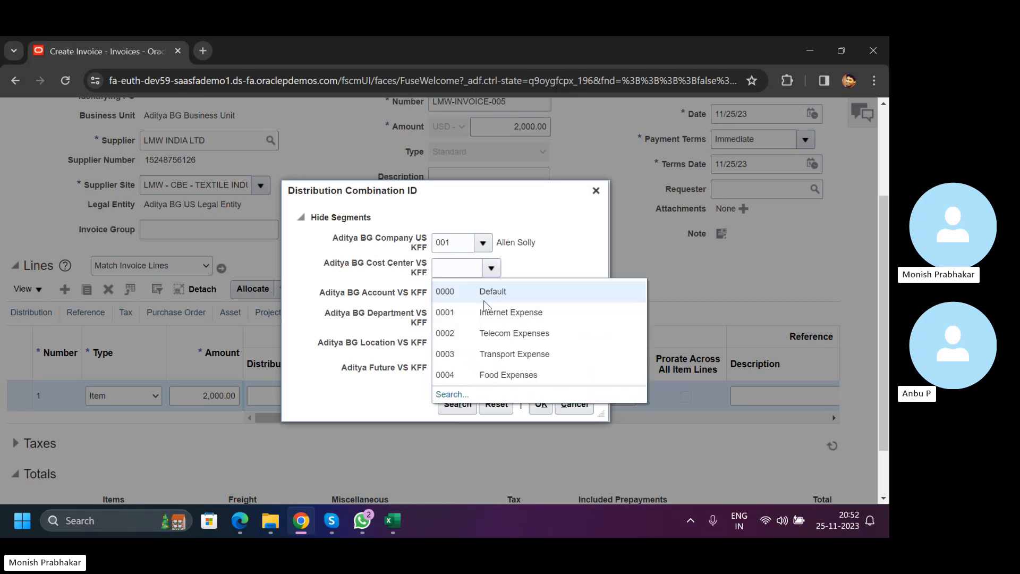
left_click(489, 295)
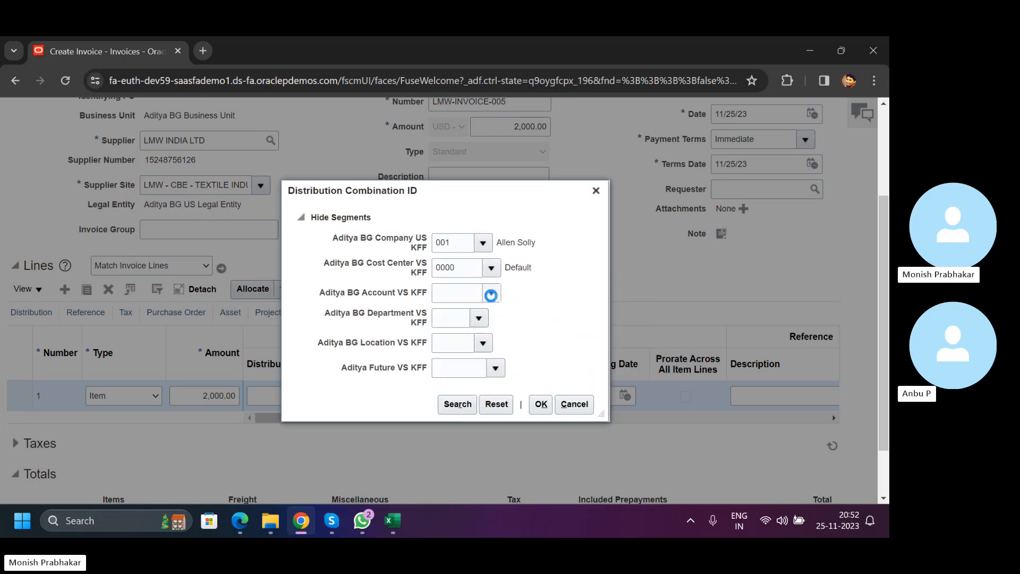
left_click(490, 294)
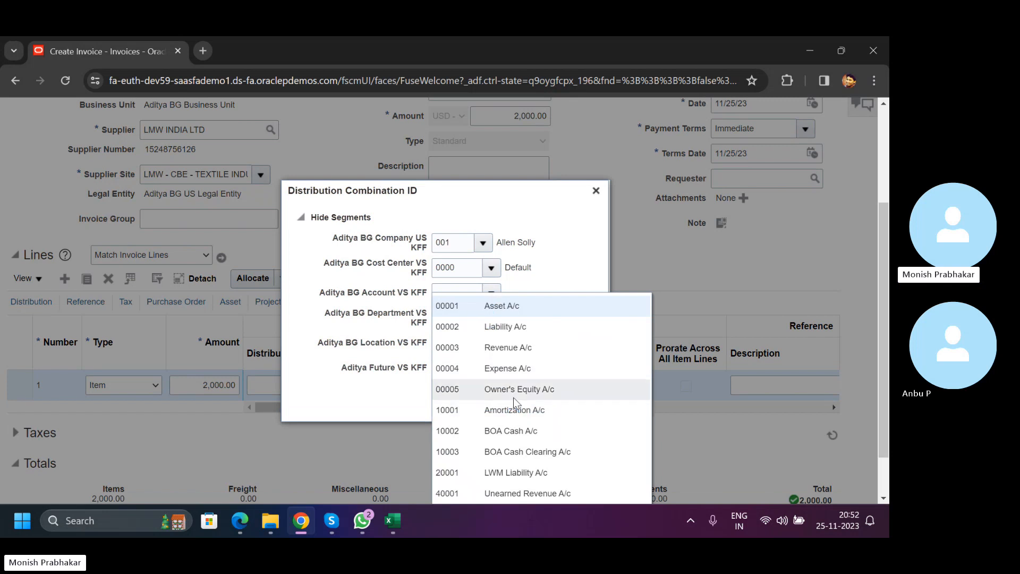
left_click(508, 368)
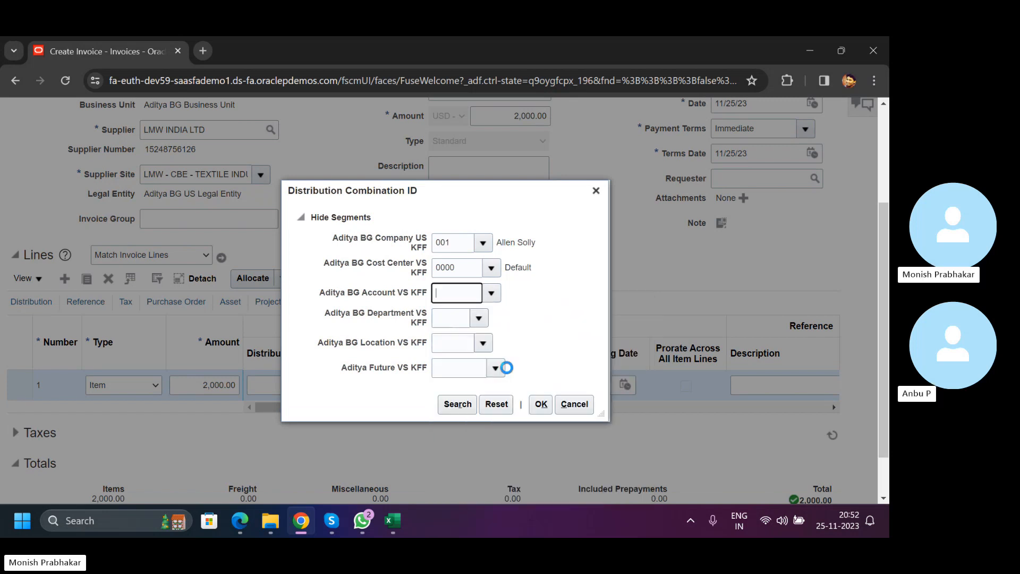
Complete the distribution combination with department 00, location 000 and future segment 00000, and apply it to the line.
left_click(452, 317)
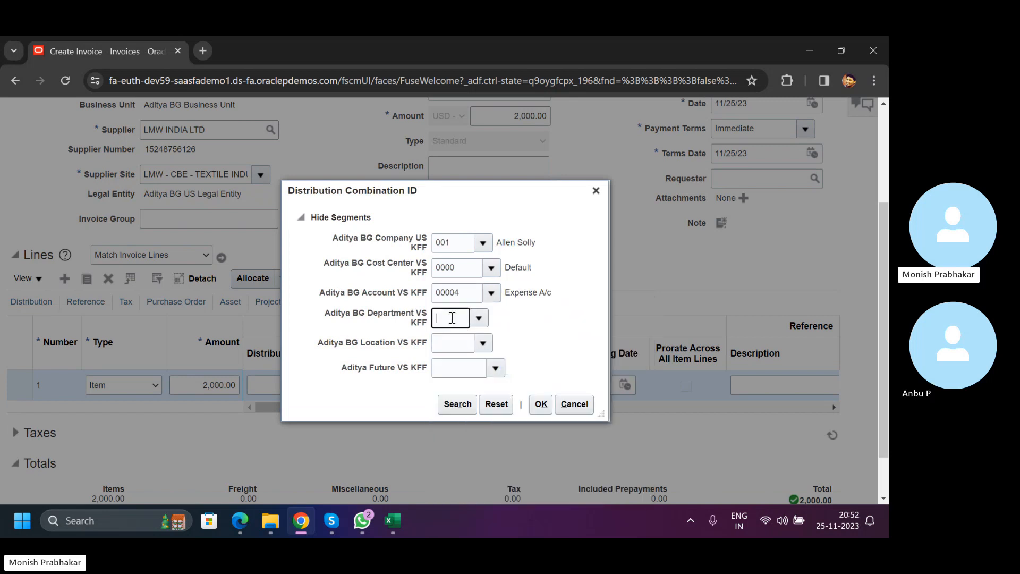
left_click(479, 318)
left_click(475, 341)
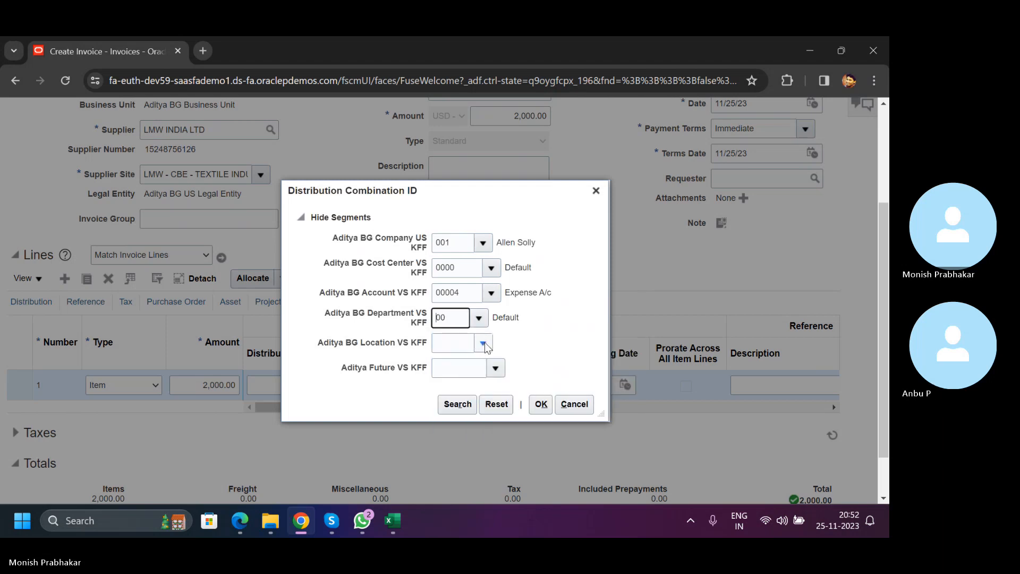
left_click(483, 343)
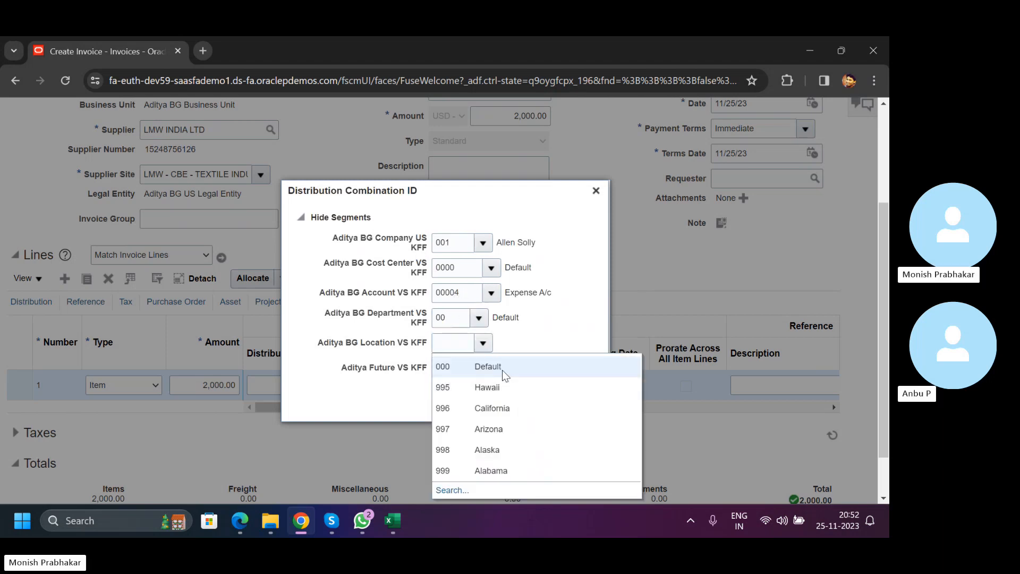
left_click(494, 365)
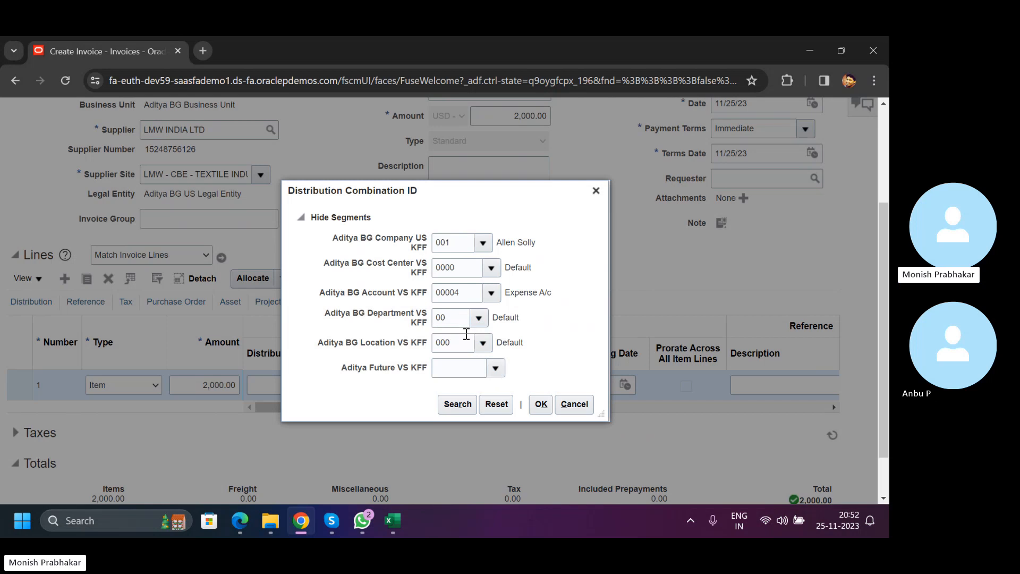
left_click(461, 367)
left_click(543, 404)
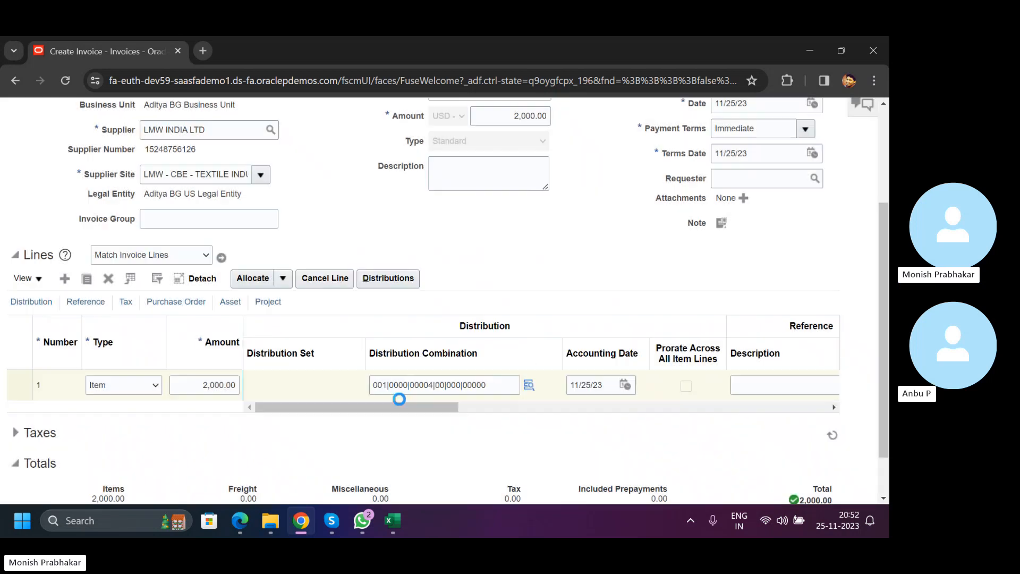
Widen the Amount, Distribution Set and Distribution Combination columns of the invoice lines, and save the invoice.
left_click_drag(406, 407, 241, 415)
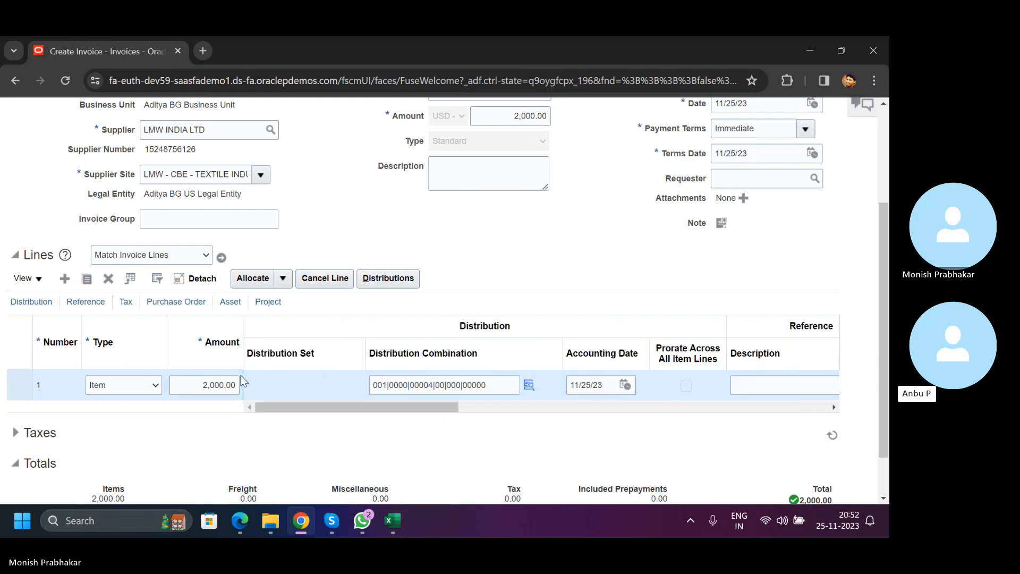
left_click_drag(246, 332, 275, 331)
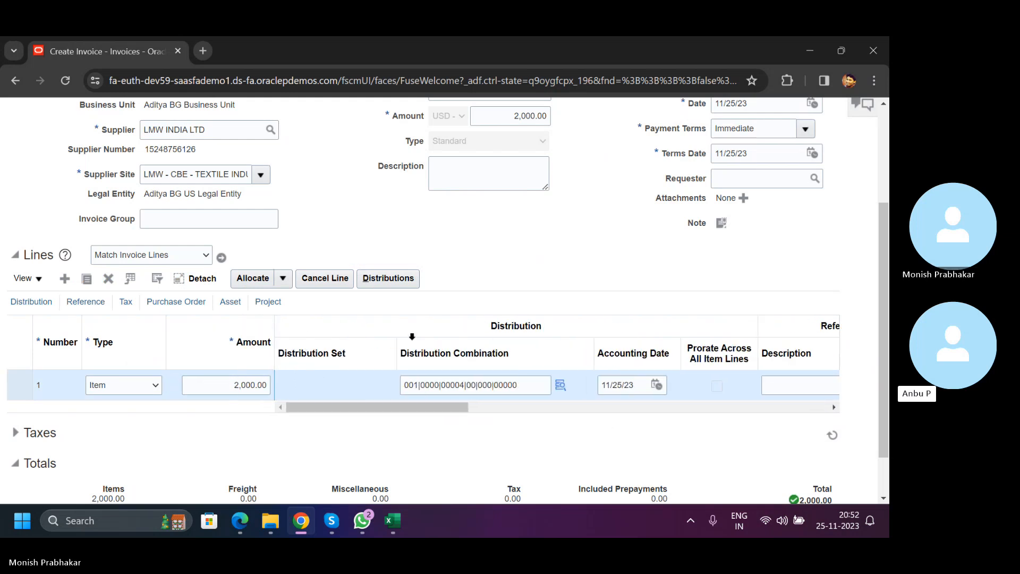
left_click_drag(398, 338, 419, 338)
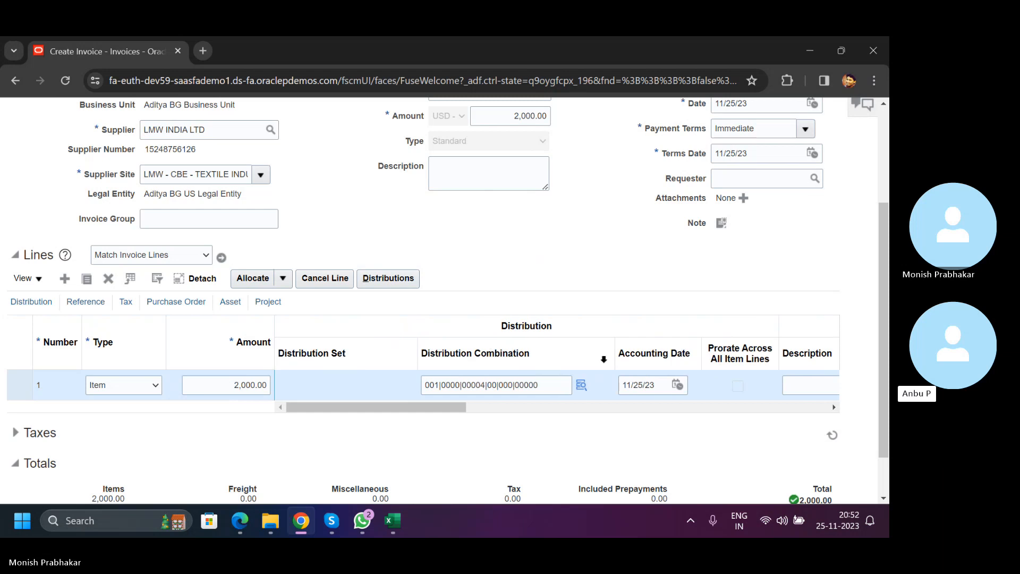
left_click_drag(616, 345, 635, 346)
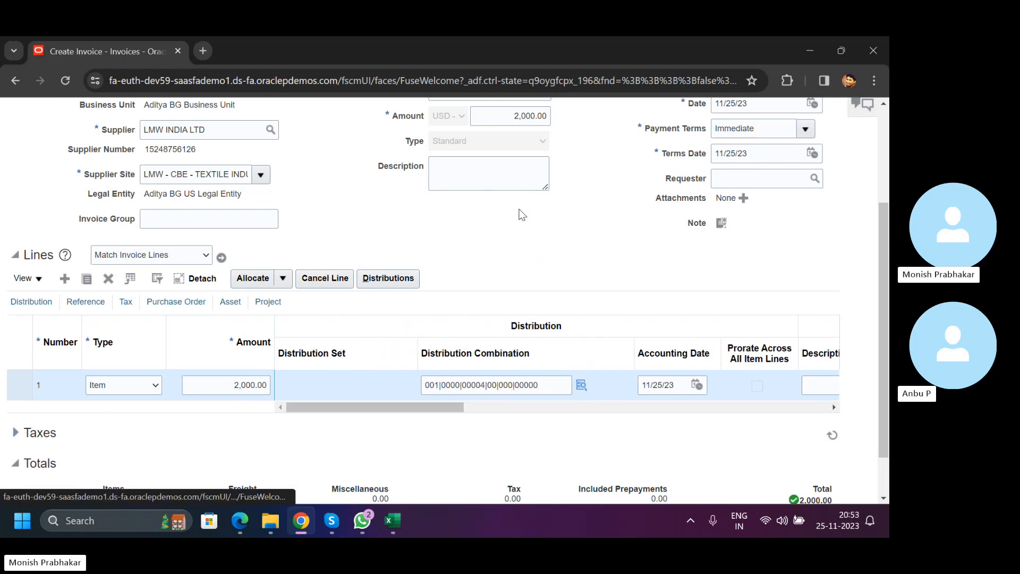
scroll(520, 208, "up", 3)
left_click(725, 150)
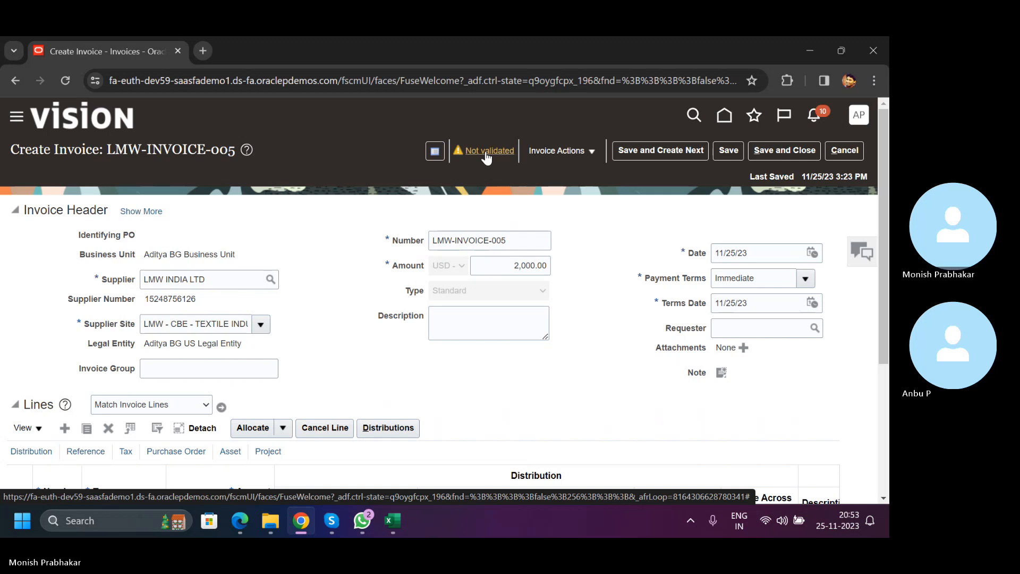
Search Google for ORACLE I STORE in a new browser tab.
left_click(204, 51)
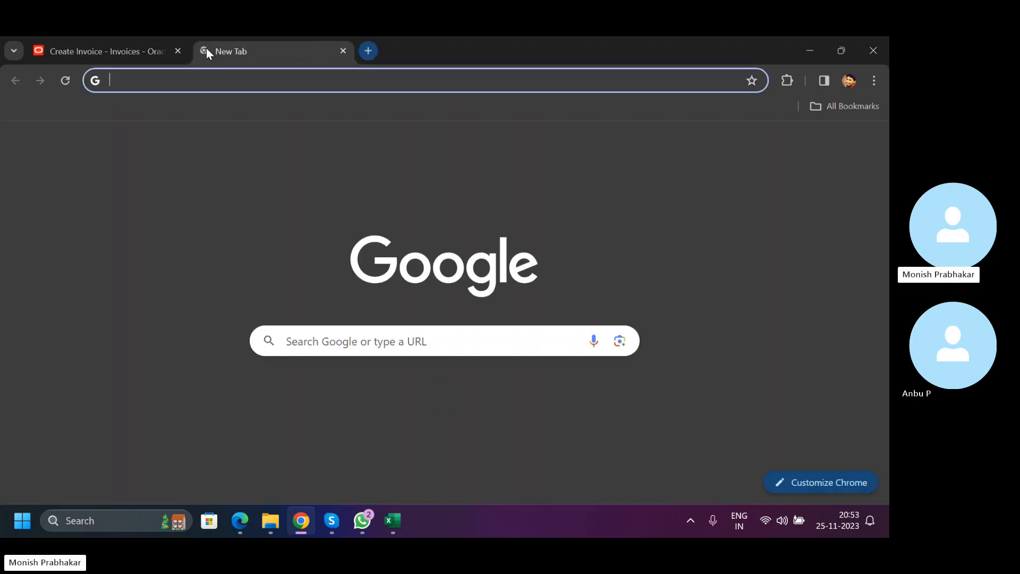
type("I STORE")
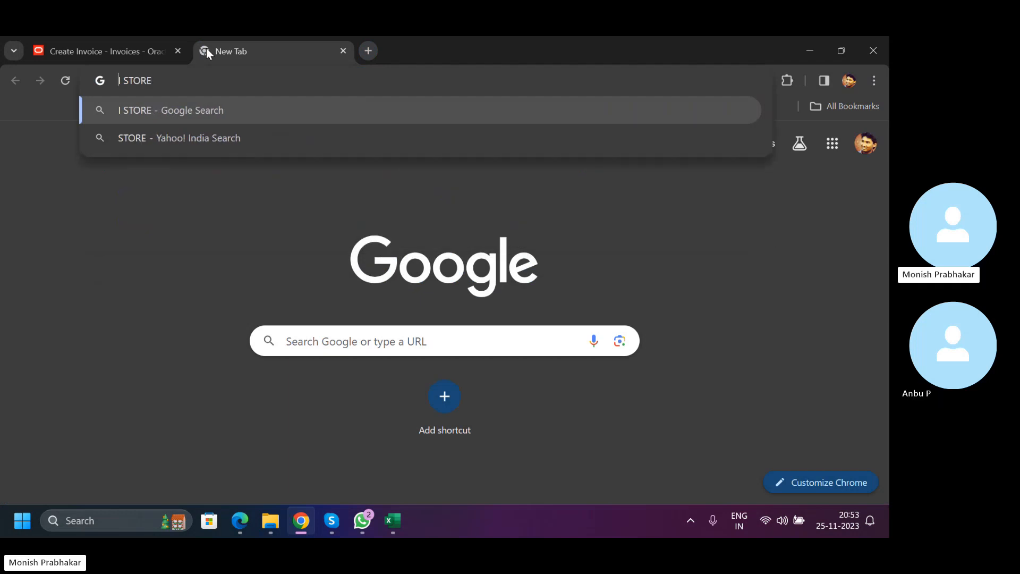
key("Home")
type("ORACLE")
key("Return")
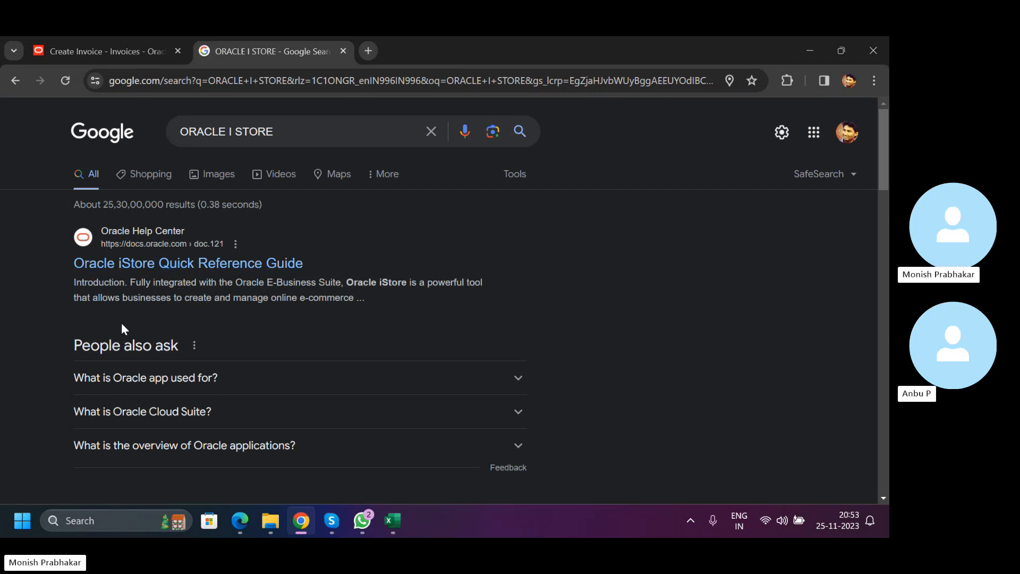
Read the Oracle iStore summary in the search results, open the Oracle iStore Quick Reference Guide and highlight its title.
scroll(138, 327, "down", 2)
scroll(335, 215, "up", 1)
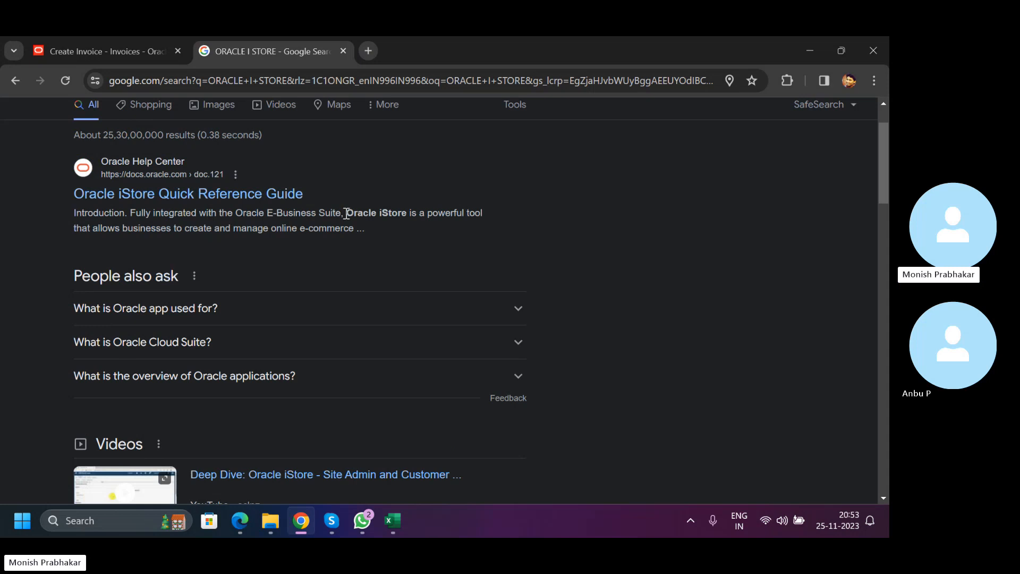
left_click_drag(77, 231, 276, 231)
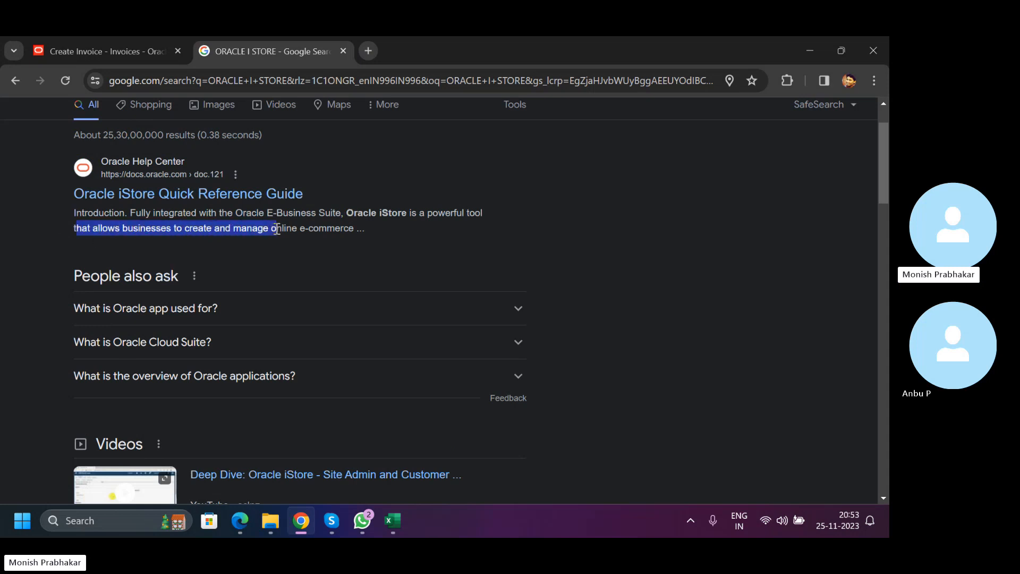
left_click(255, 196)
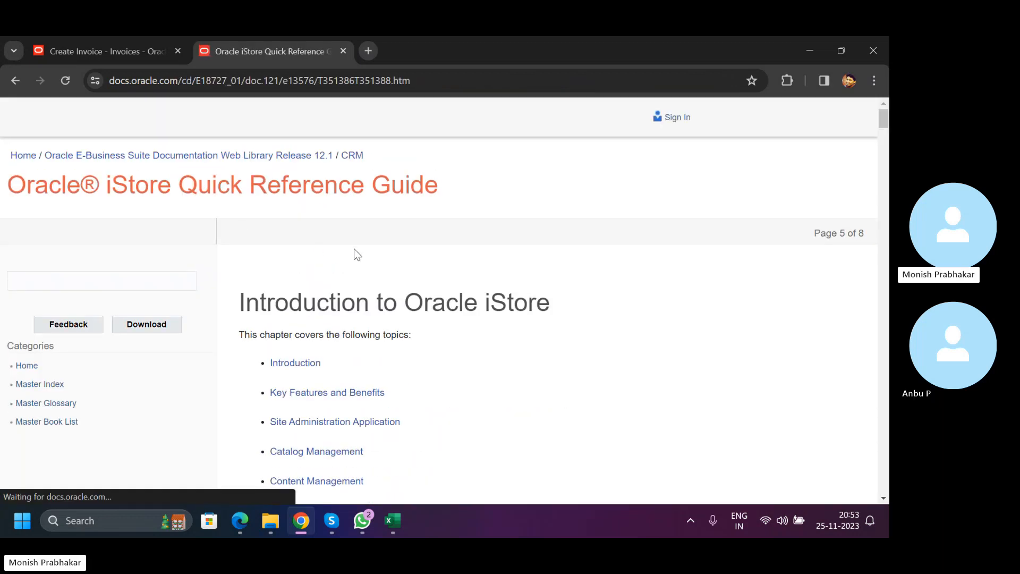
left_click_drag(107, 184, 435, 186)
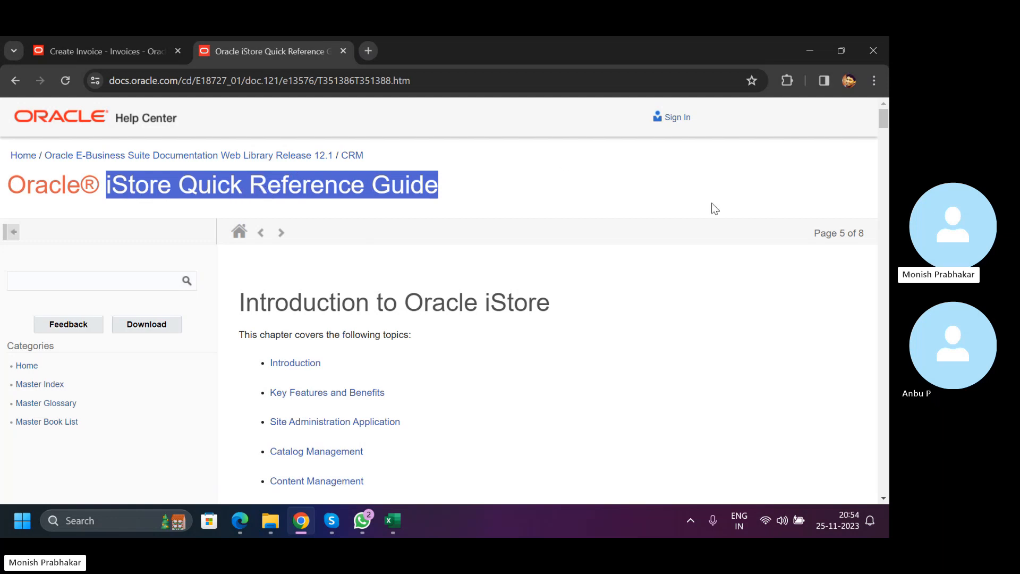
Look through the topic list and opening section of the Introduction to Oracle iStore chapter.
scroll(476, 340, "down", 3)
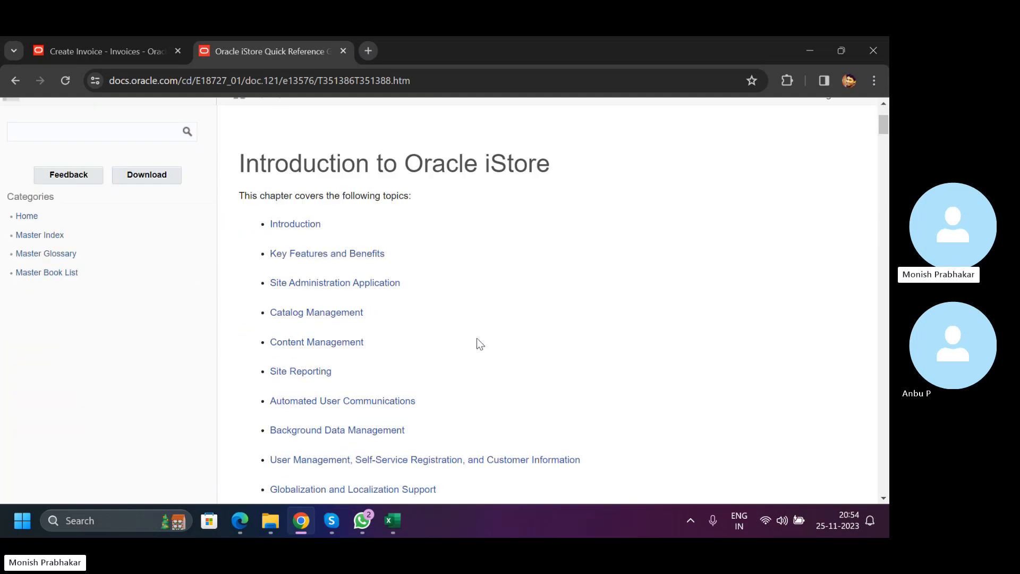
scroll(477, 340, "down", 1)
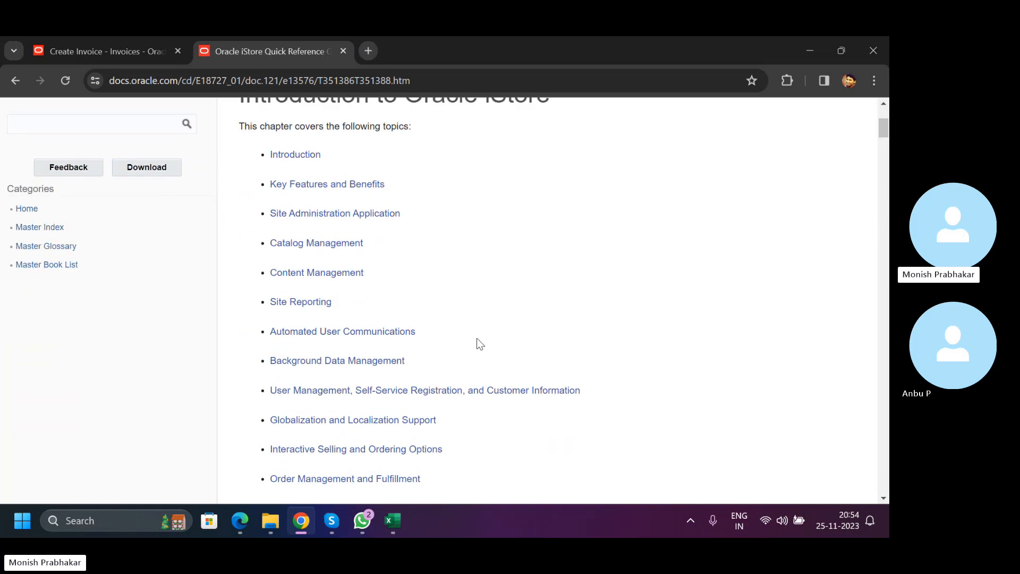
scroll(477, 340, "down", 2)
scroll(477, 340, "down", 4)
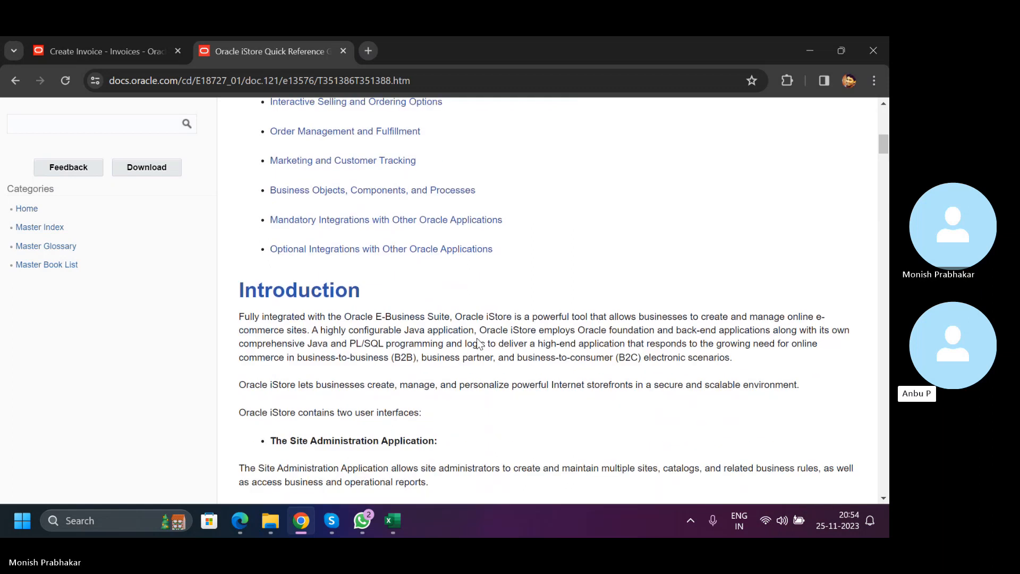
scroll(164, 175, "up", 9)
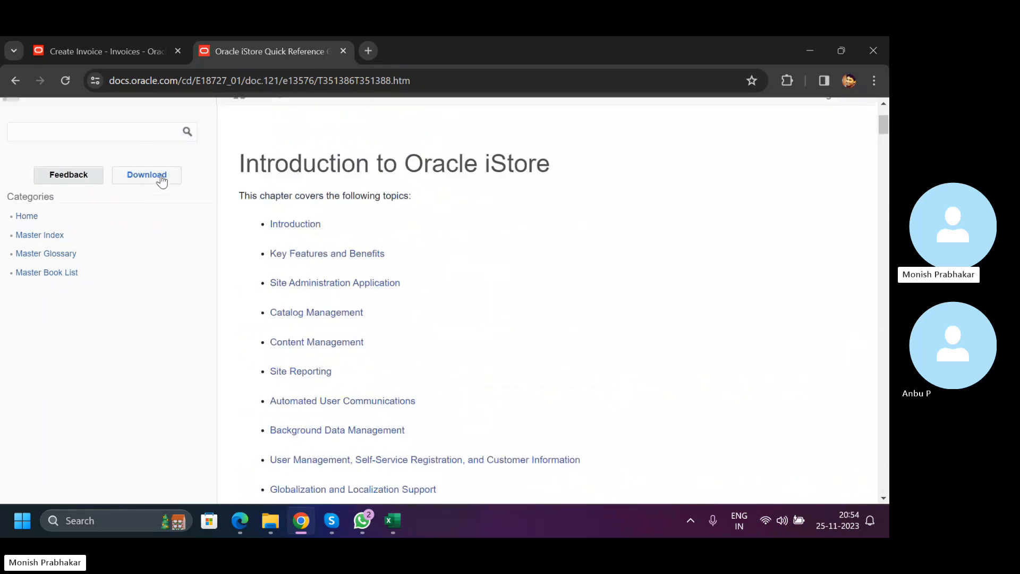
scroll(319, 191, "up", 3)
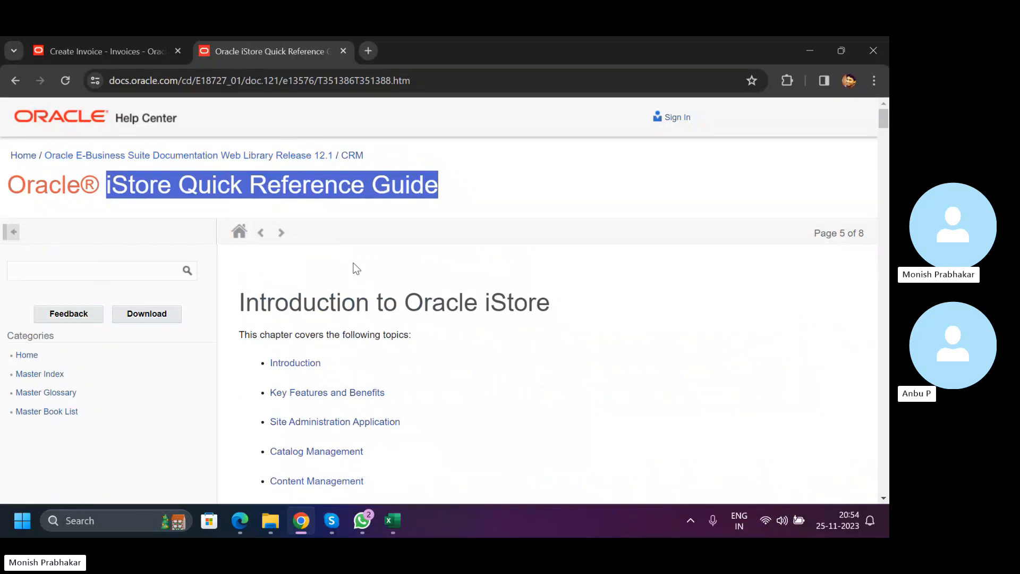
Read the guide's Introduction, highlight "Oracle iStore is a powerful tool", review the two user interfaces, and close the guide.
scroll(362, 263, "down", 5)
scroll(362, 264, "down", 8)
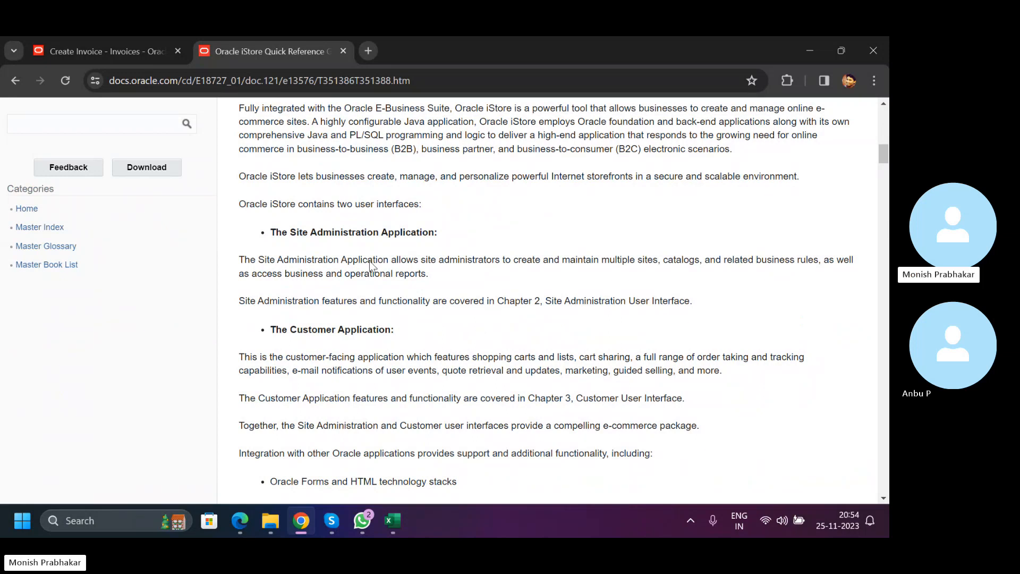
scroll(370, 265, "up", 1)
left_click_drag(455, 177, 602, 181)
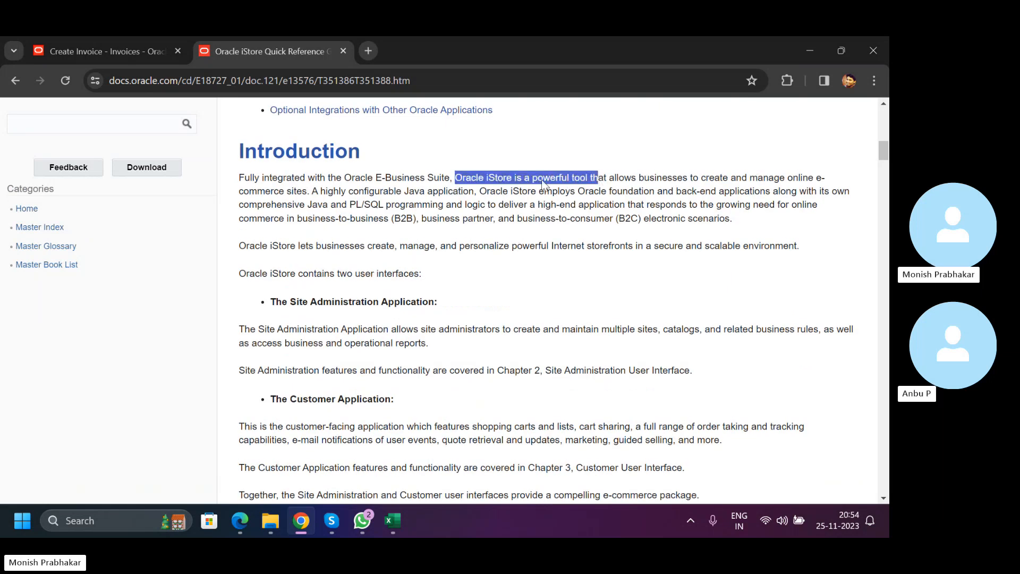
scroll(329, 149, "up", 1)
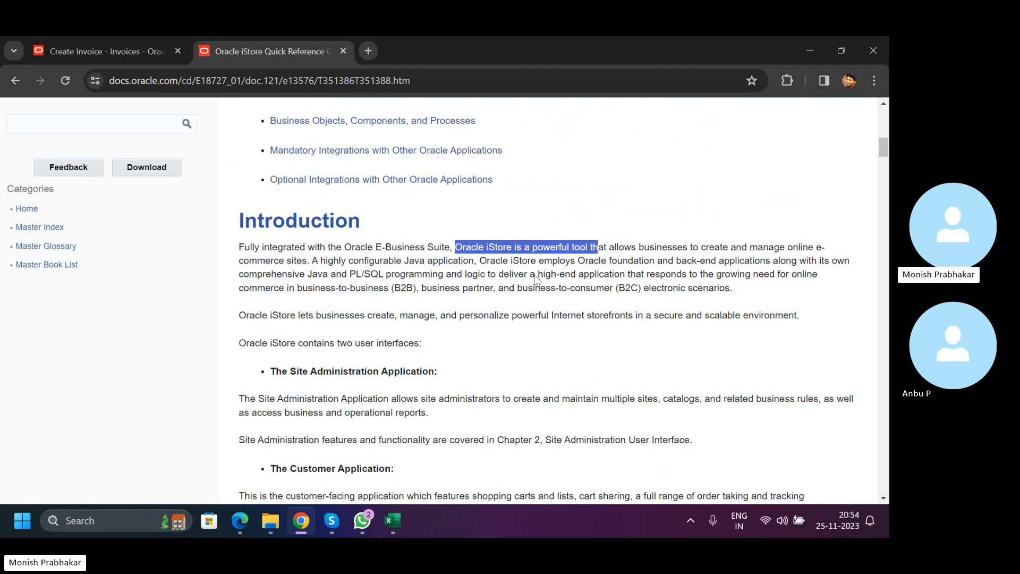
scroll(437, 368, "down", 4)
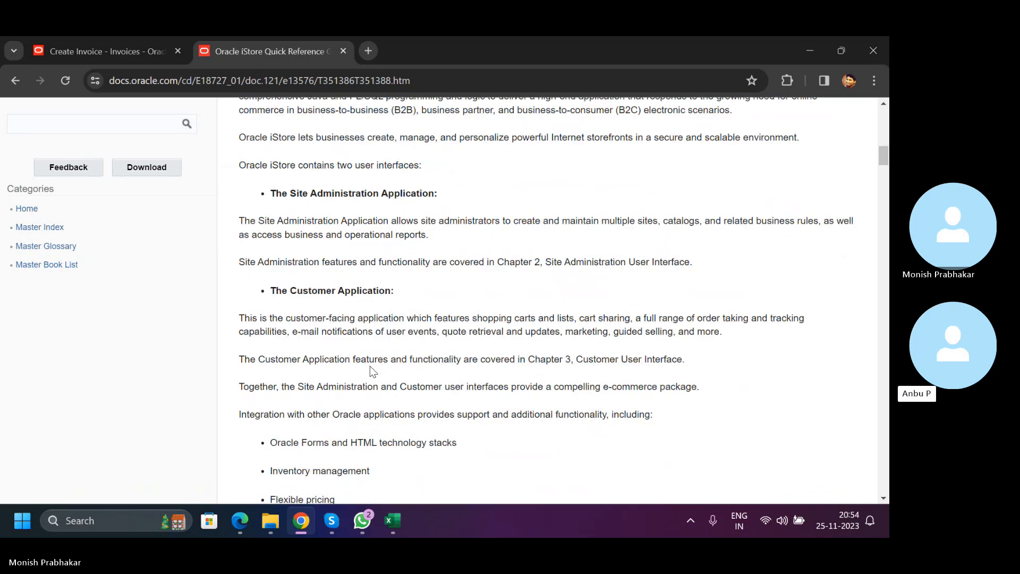
scroll(372, 367, "up", 1)
left_click(342, 50)
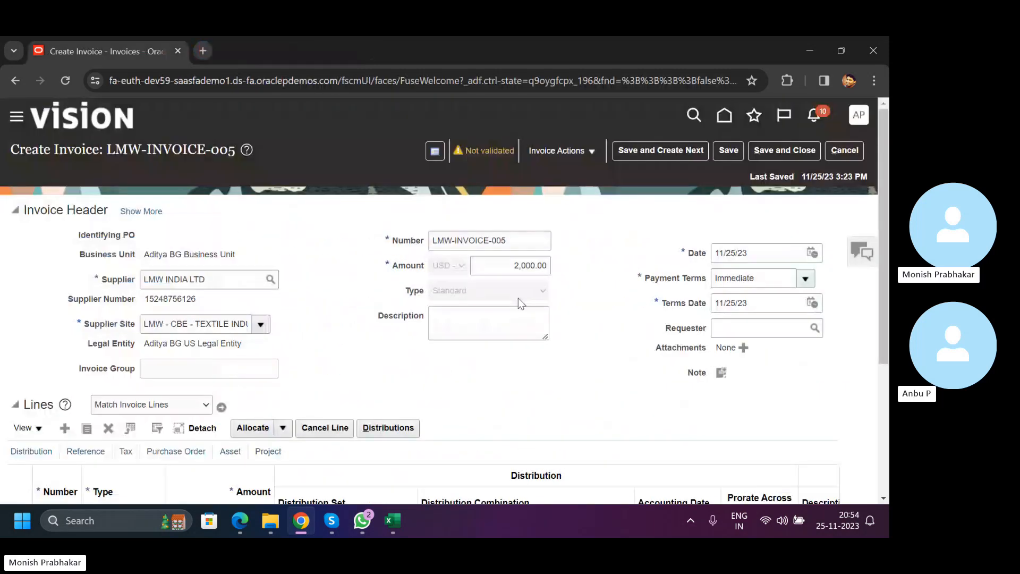
Review the invoice line's amount and distribution combination, and expand the Taxes section to check the tax totals.
scroll(523, 297, "down", 5)
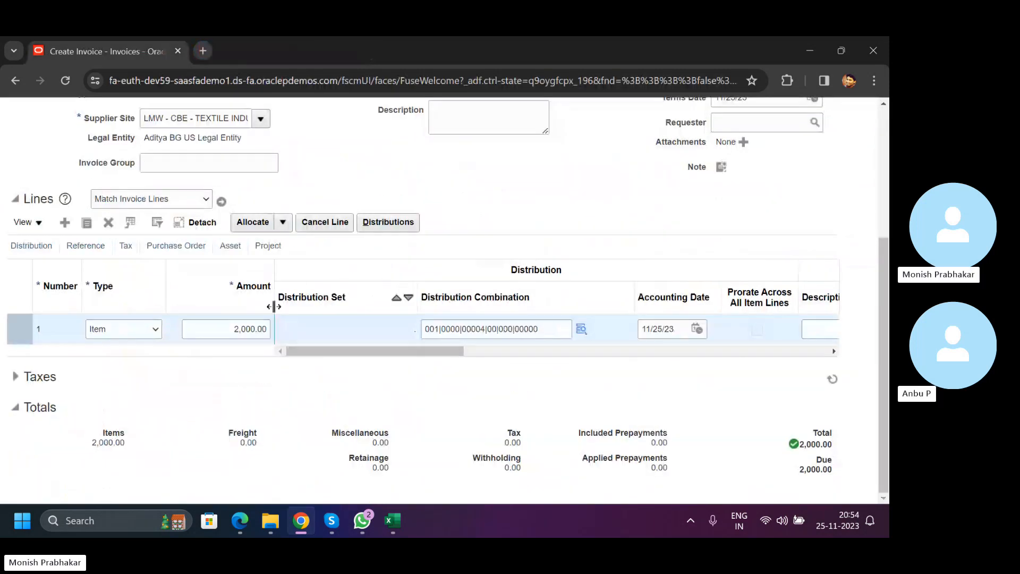
left_click(224, 329)
left_click_drag(553, 328, 425, 328)
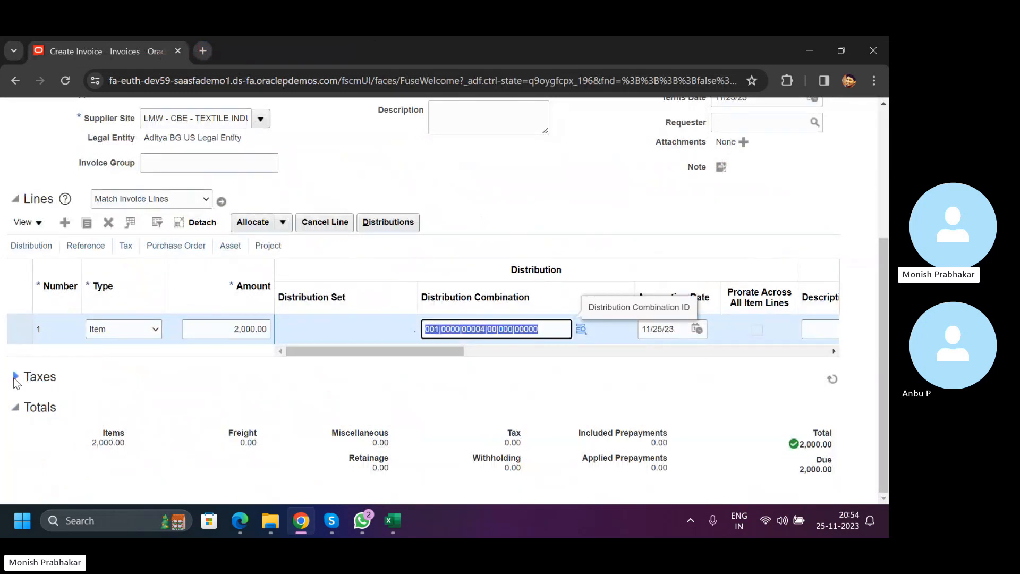
left_click(15, 377)
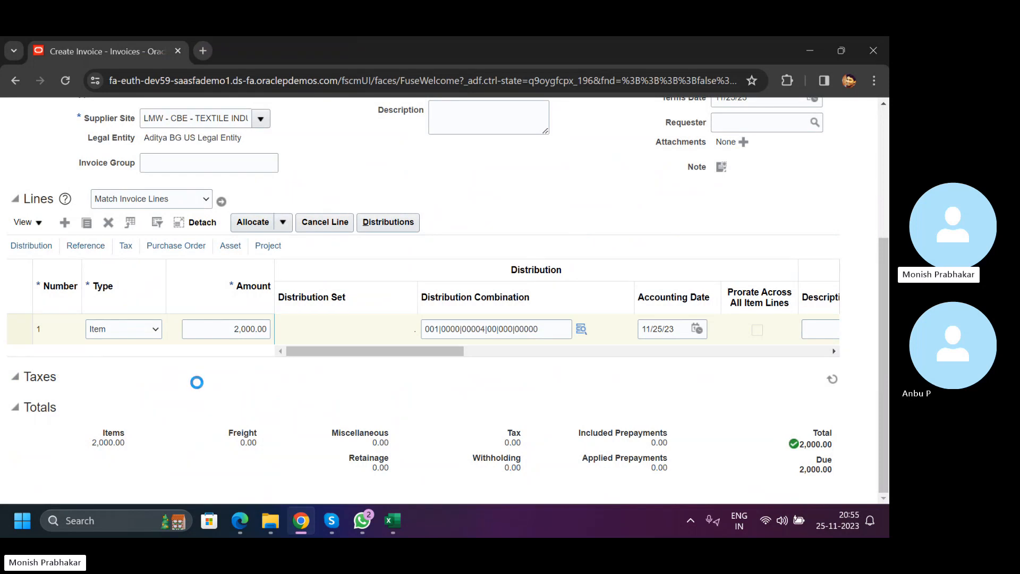
scroll(136, 358, "down", 3)
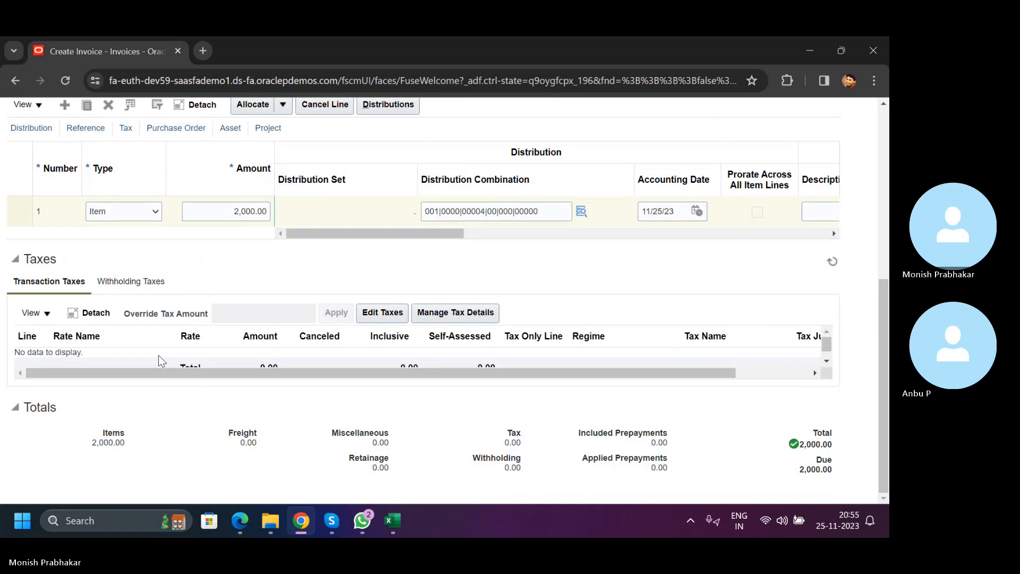
left_click_drag(500, 445, 524, 447)
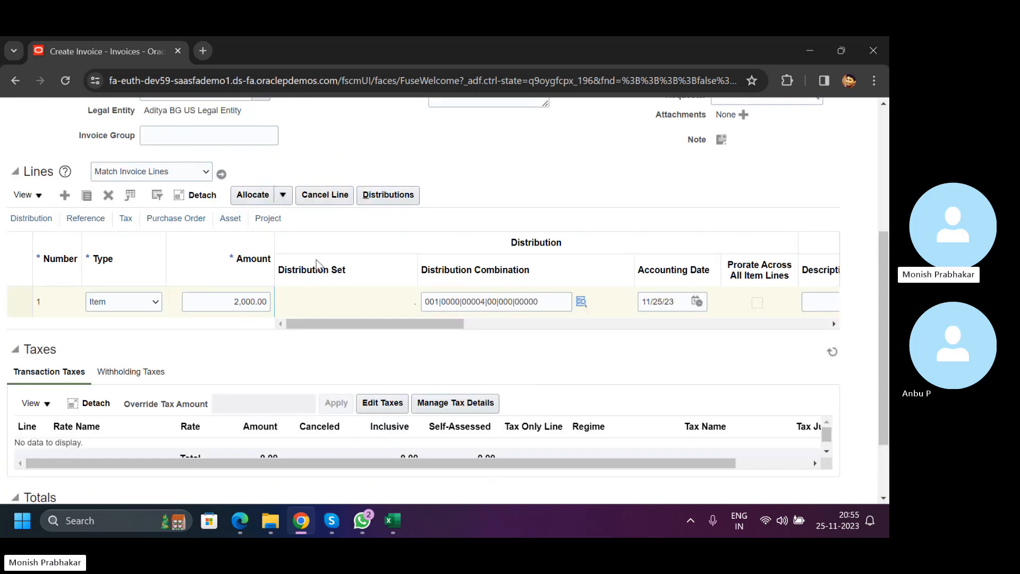
Compare the invoice header amount with the line amount, and set the line amount to 200.
scroll(424, 313, "up", 4)
double_click(504, 151)
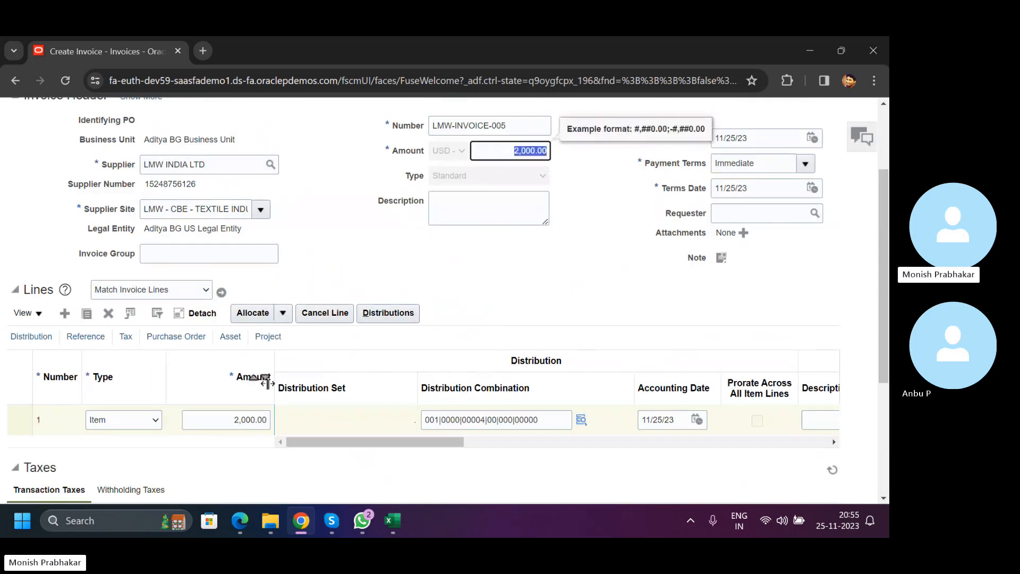
double_click(239, 419)
scroll(645, 371, "down", 1)
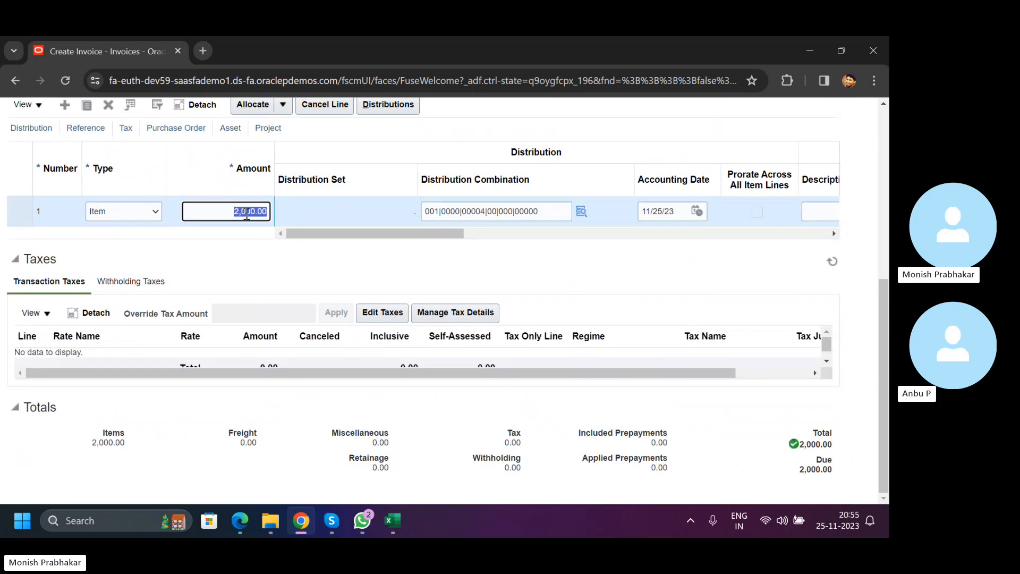
left_click(250, 211)
key("Tab")
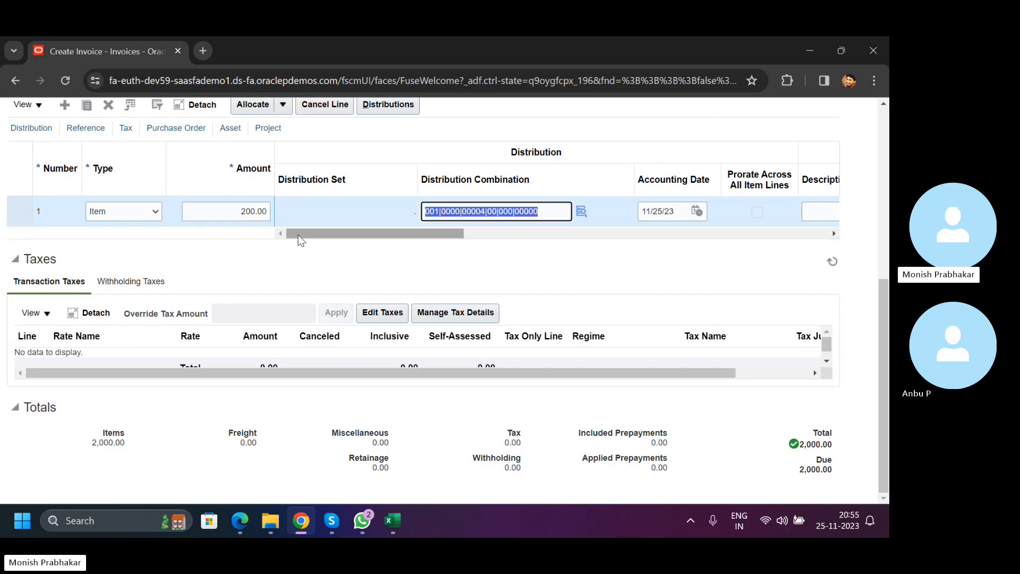
left_click(506, 112)
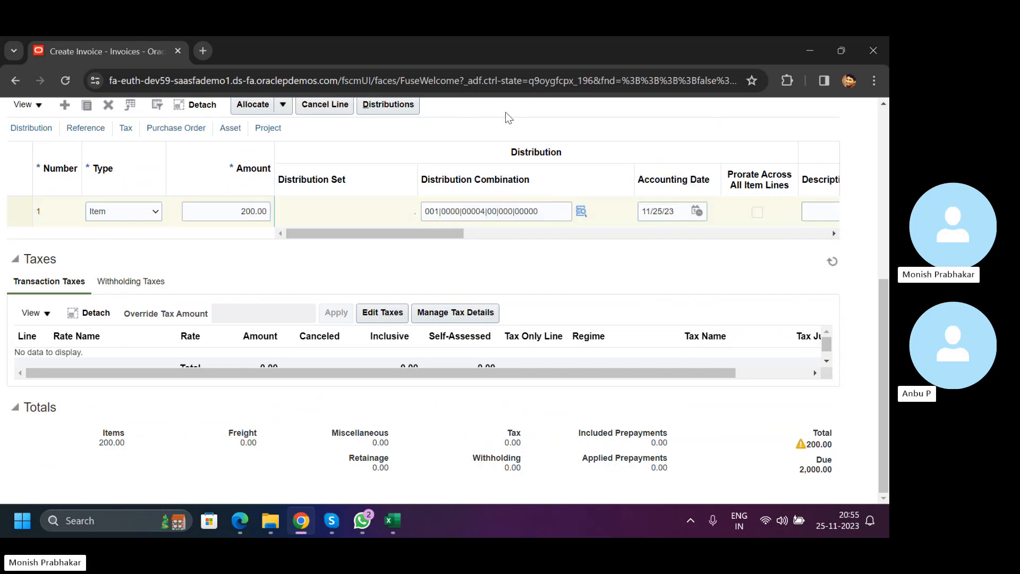
Compare the line amount and the invoice total with the header amount, and check the warning beside the total.
scroll(545, 135, "up", 5)
scroll(708, 249, "down", 5)
double_click(238, 207)
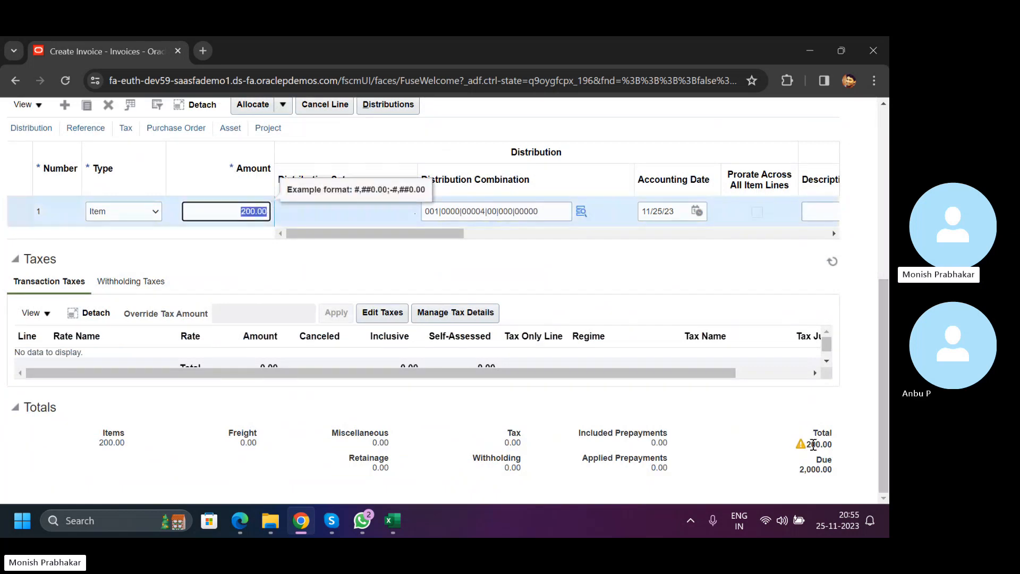
left_click_drag(810, 444, 832, 444)
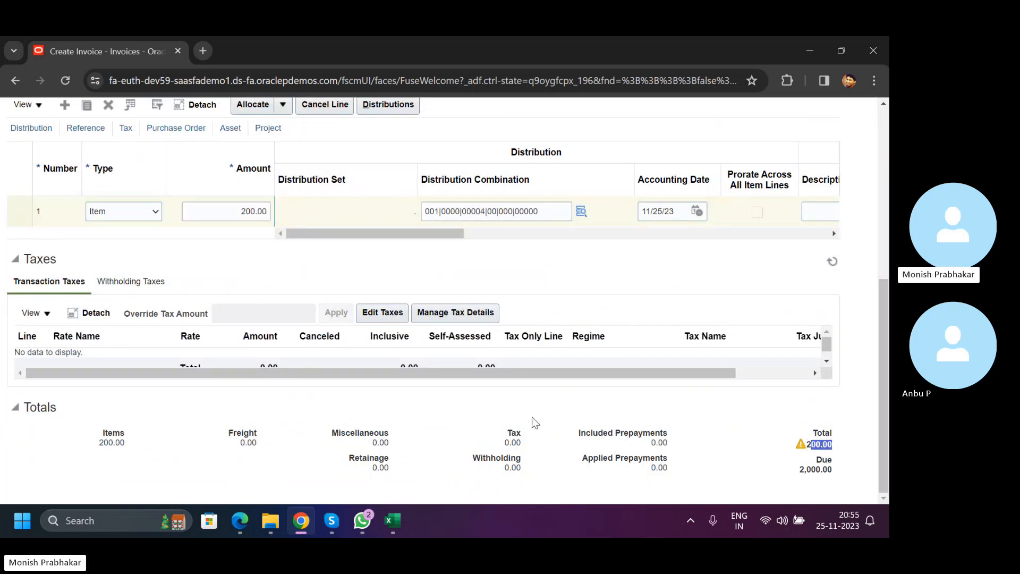
scroll(346, 255, "up", 5)
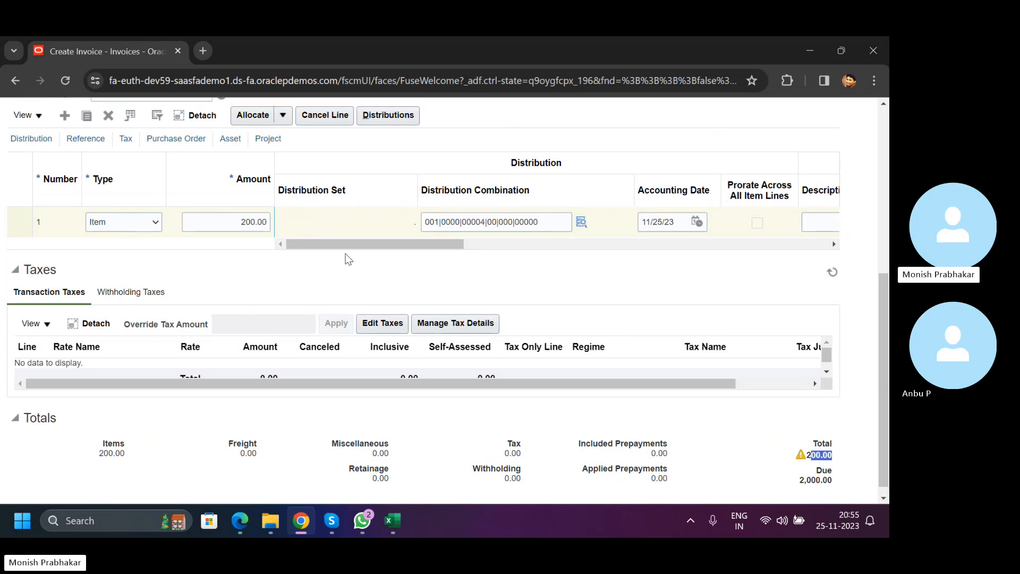
double_click(494, 223)
scroll(776, 439, "down", 5)
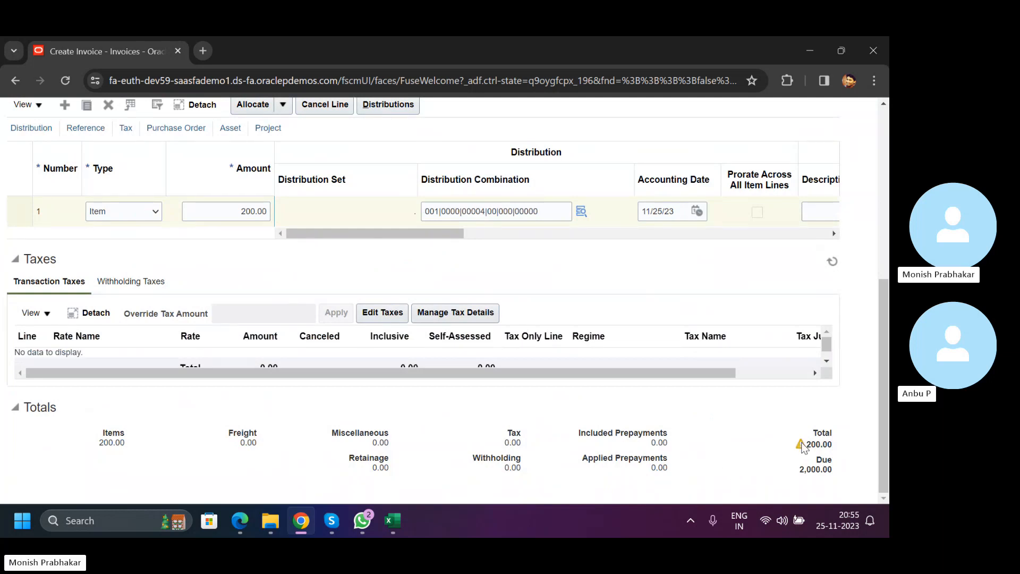
mouse_move(803, 447)
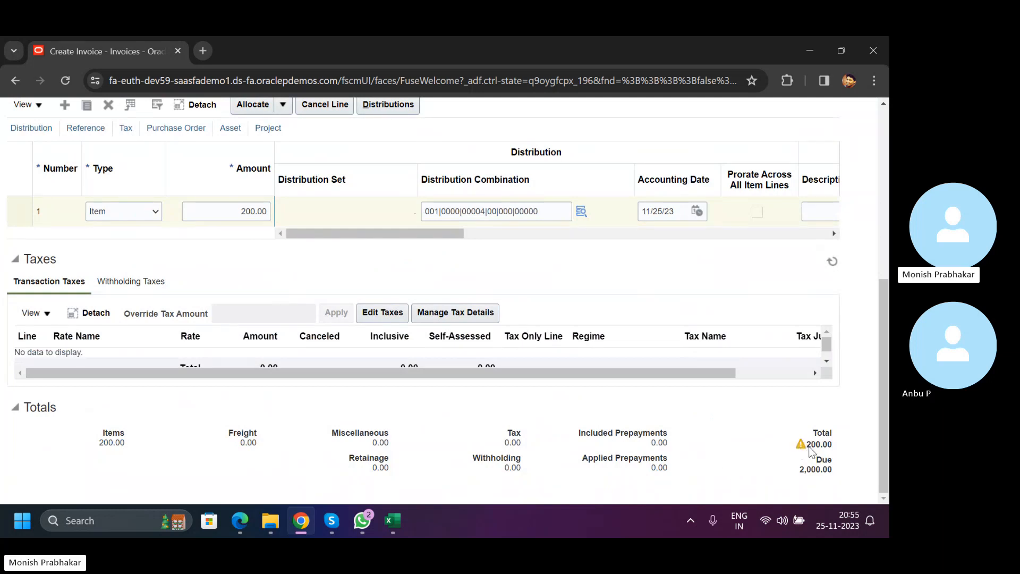
Set the amount of invoice line 1 to 2000 and open the line's distributions.
left_click(248, 211)
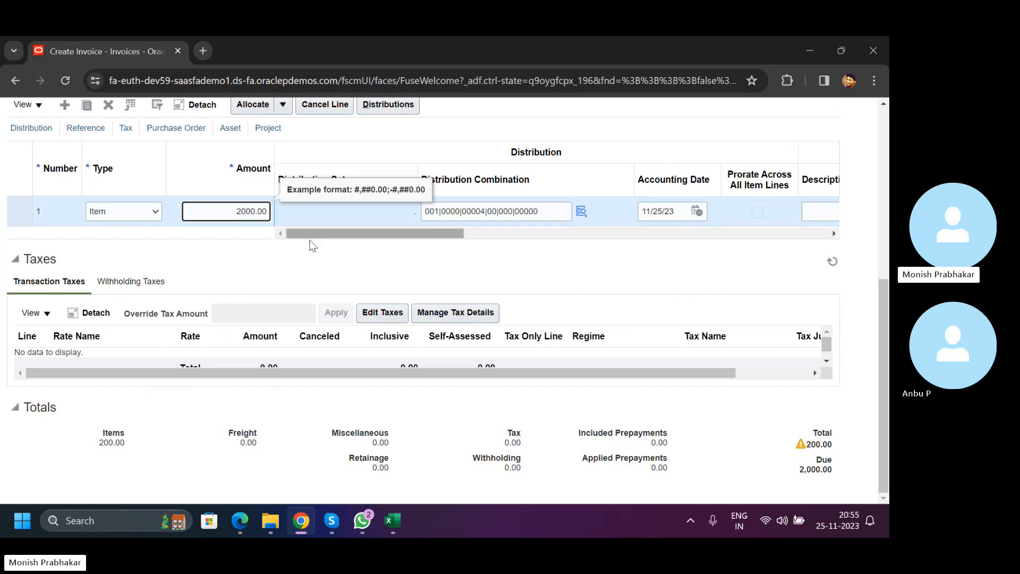
scroll(413, 130, "up", 1)
left_click(391, 173)
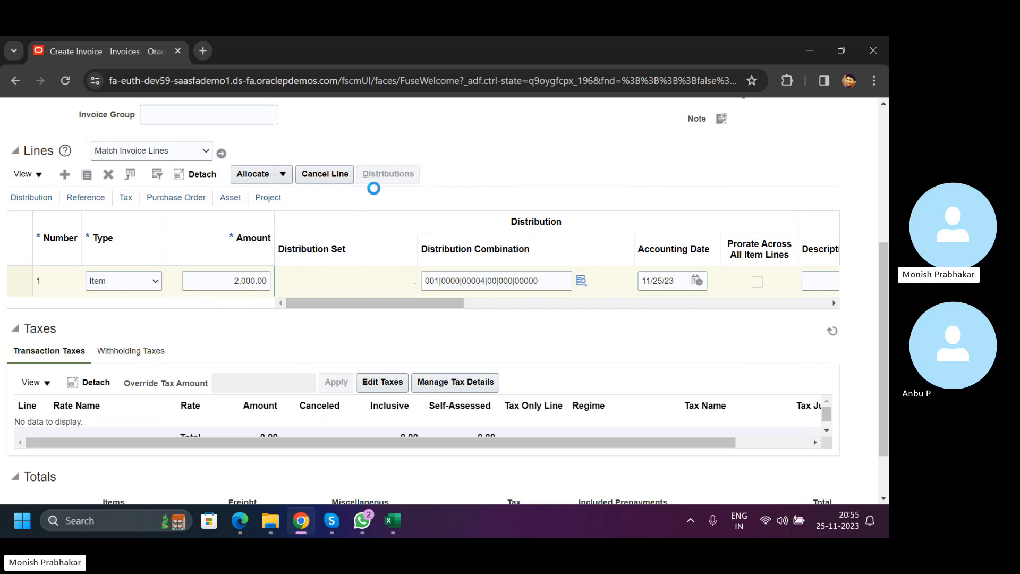
Switch to the Training Board workbook in Excel and enter 1000 in D99 and 001 in E99 of the Payables sheet.
left_click(393, 520)
scroll(575, 347, "down", 4)
left_click(537, 277)
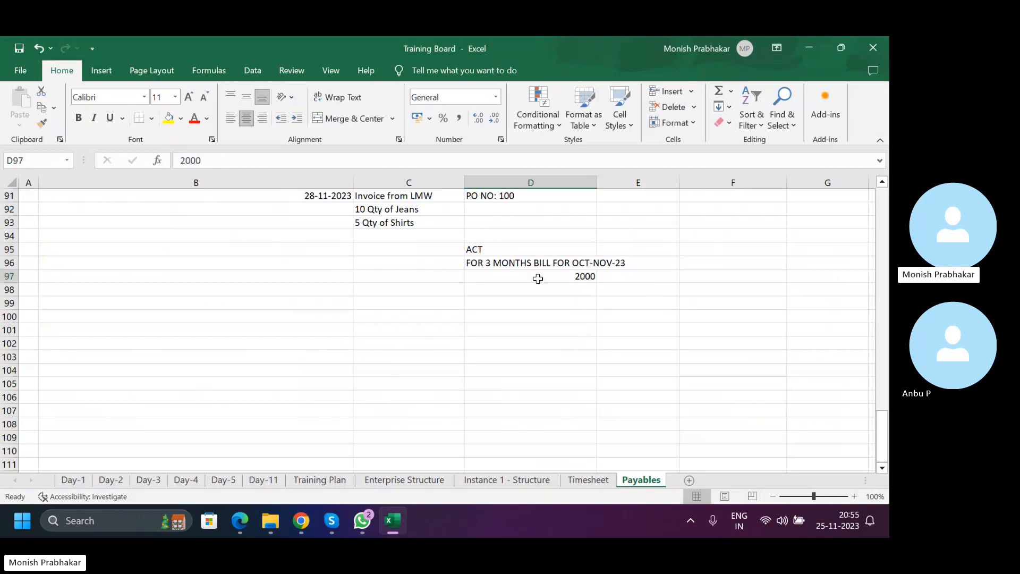
left_click(559, 303)
type("1000")
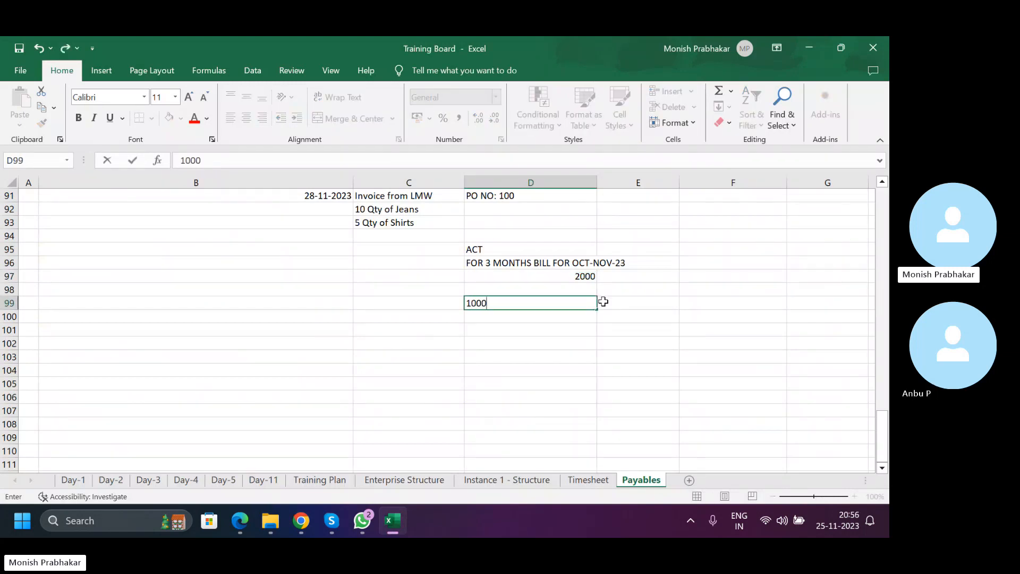
key("Return")
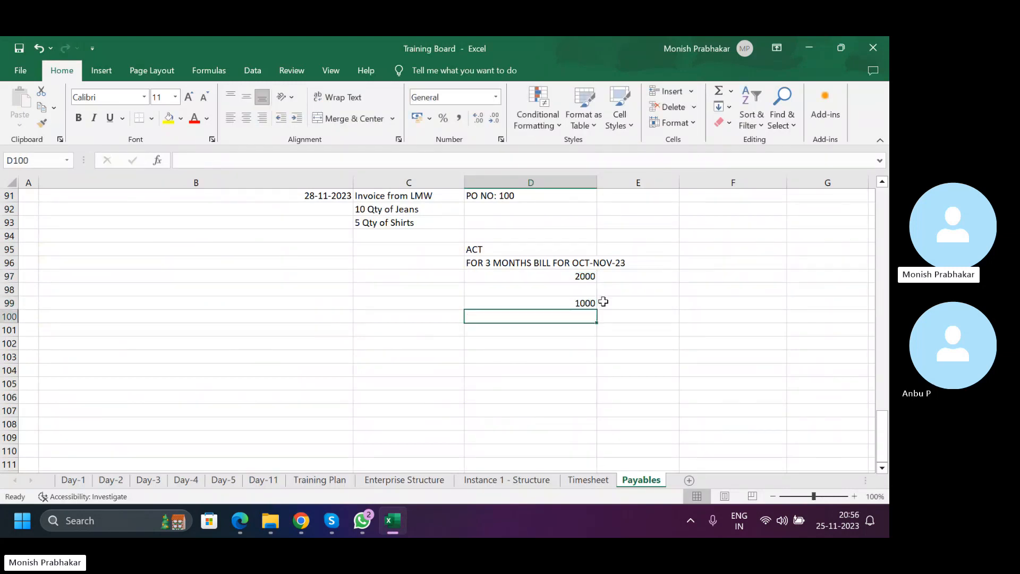
left_click(603, 302)
type("001")
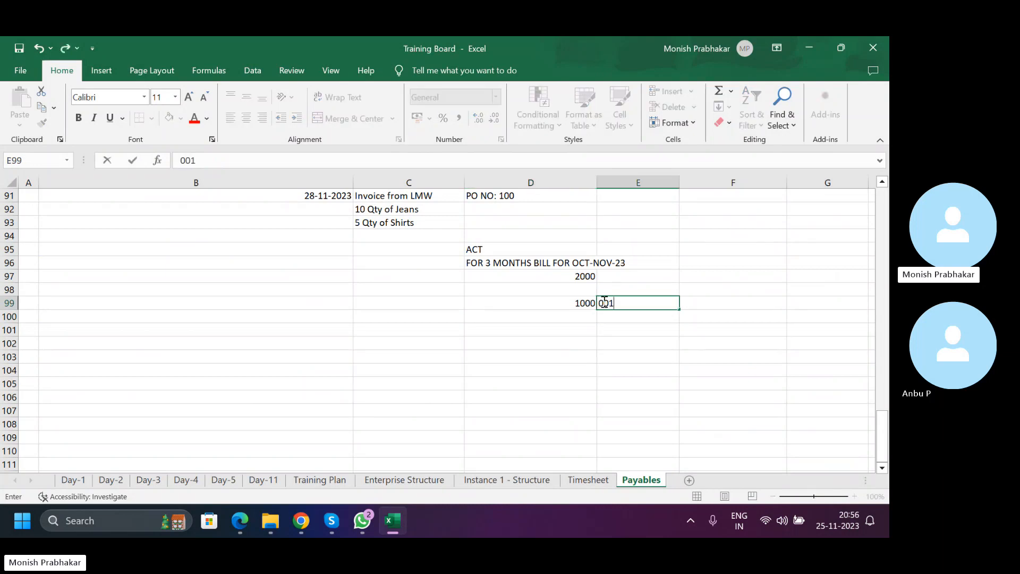
key("Return")
Enter 500 in cell D100 and 002 in cell E100 of the Payables sheet.
key("Up")
key("Left")
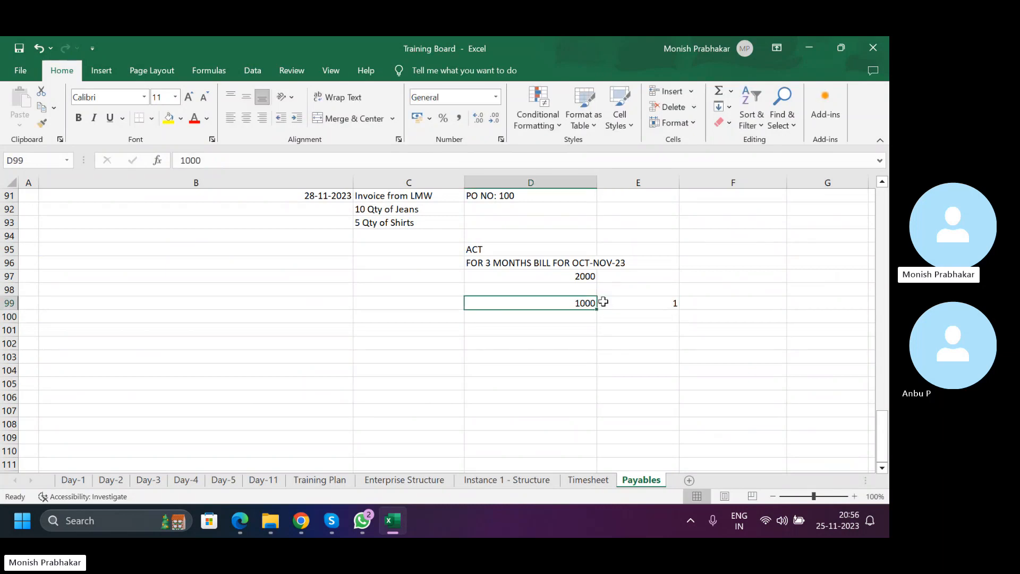
key("Down")
type("500")
key("Tab")
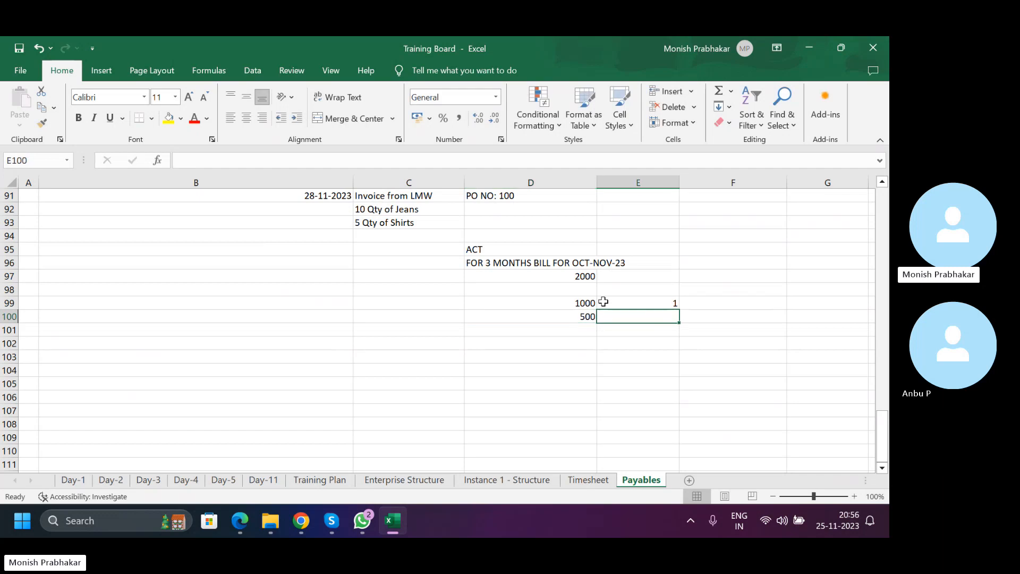
type("002")
key("Return")
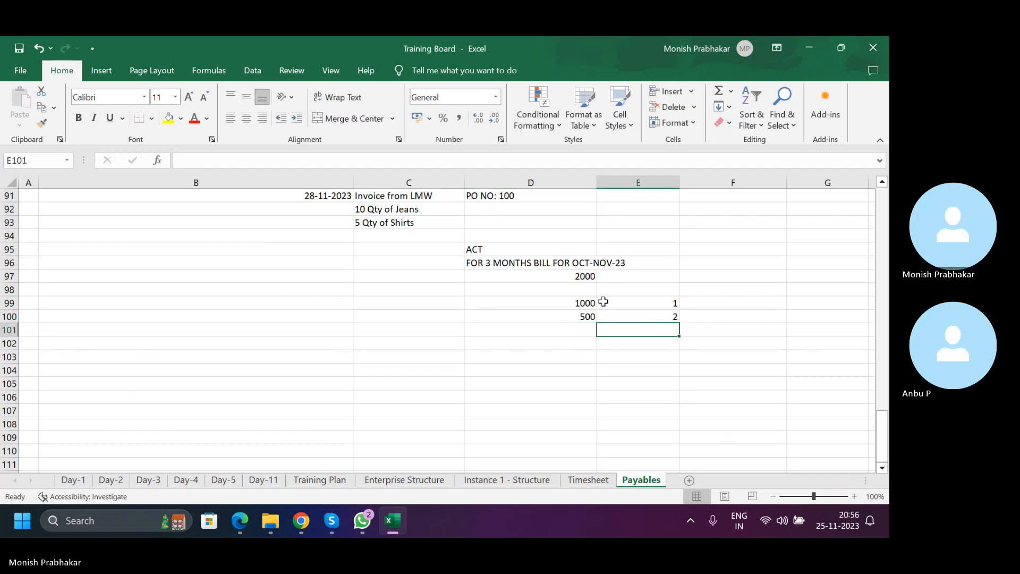
Switch back to the Oracle invoice in Chrome, add a second distribution and set distribution 1's amount to 1000.
left_click(300, 520)
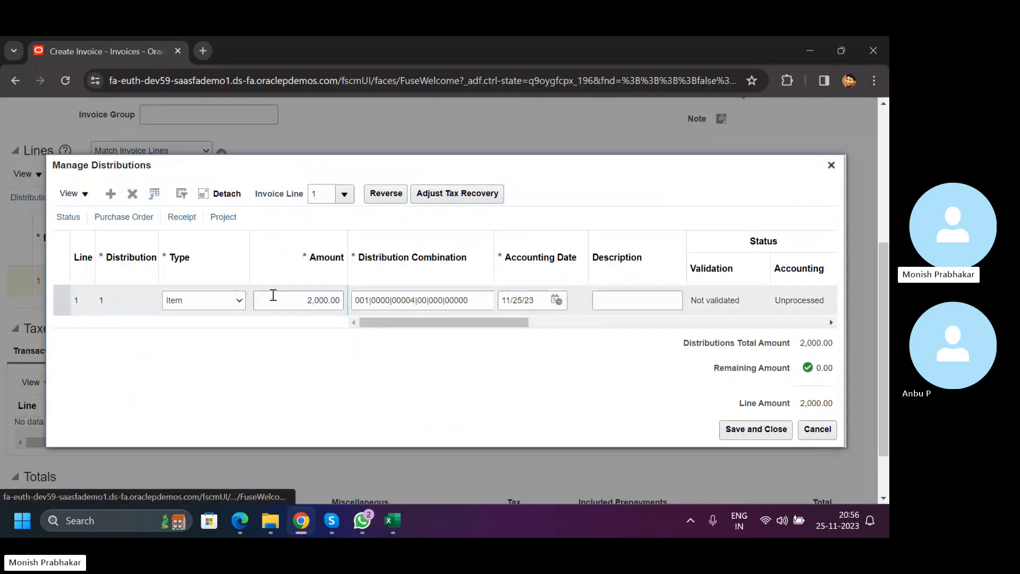
double_click(332, 316)
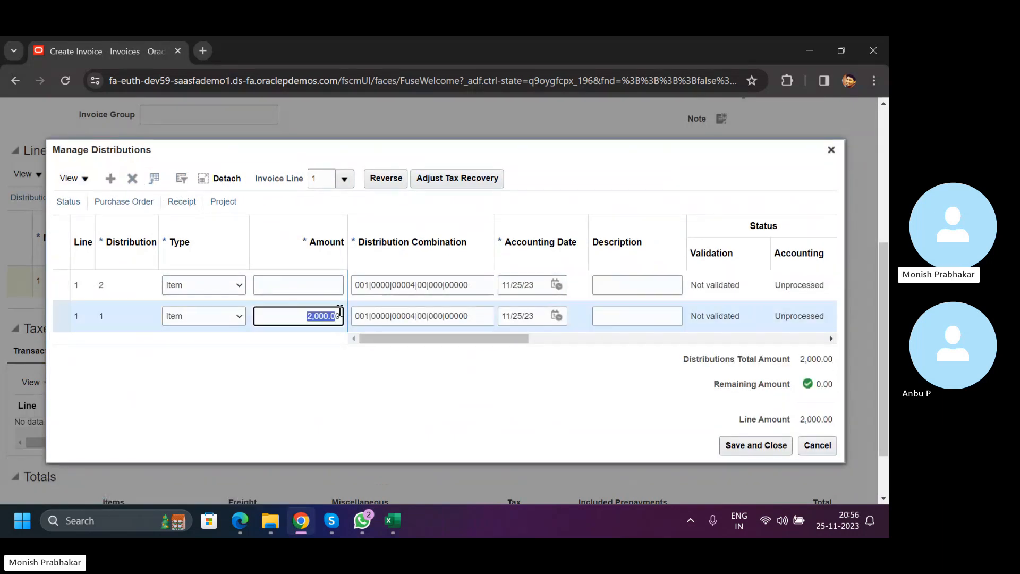
type("1,")
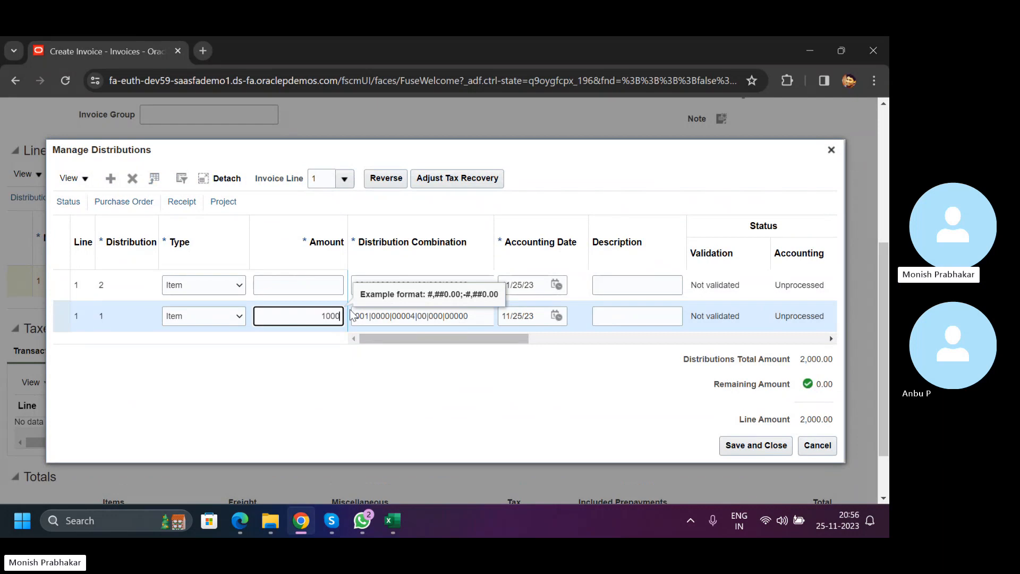
type("000")
Widen the Distribution Combination column and set distribution 1's cost center to 0001 Internet Expense.
left_click(411, 313)
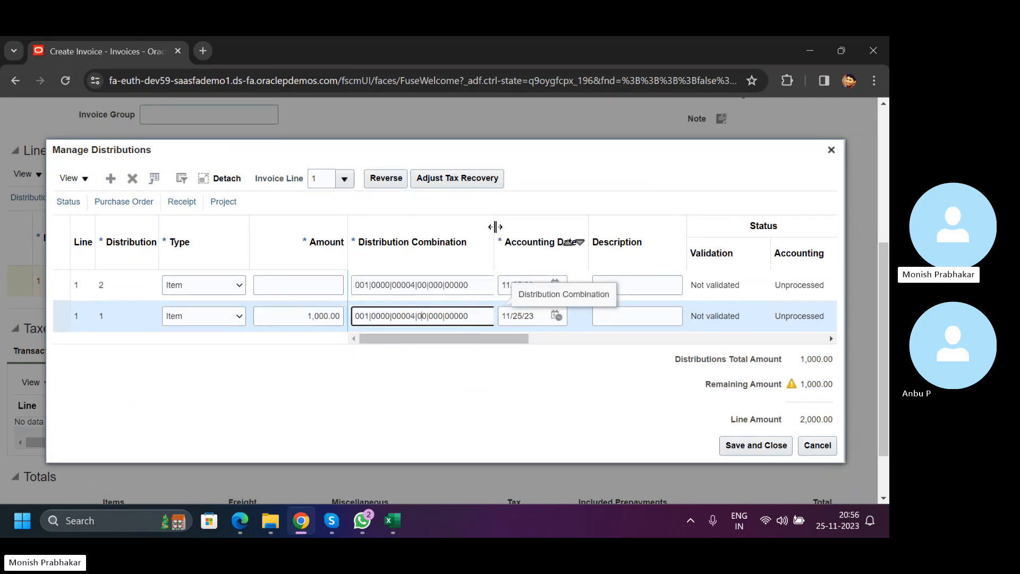
left_click_drag(493, 222, 548, 223)
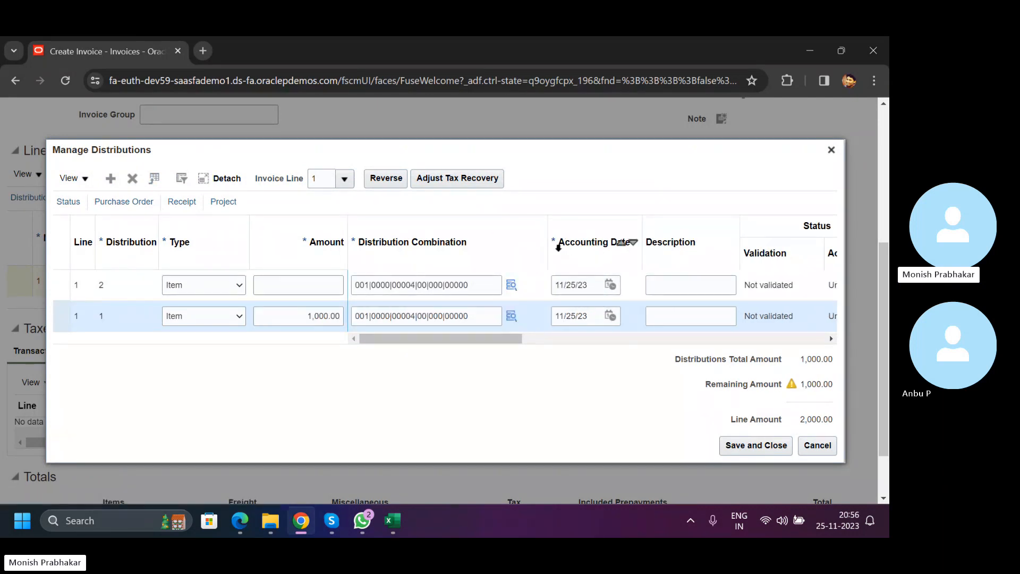
left_click(511, 316)
left_click(491, 268)
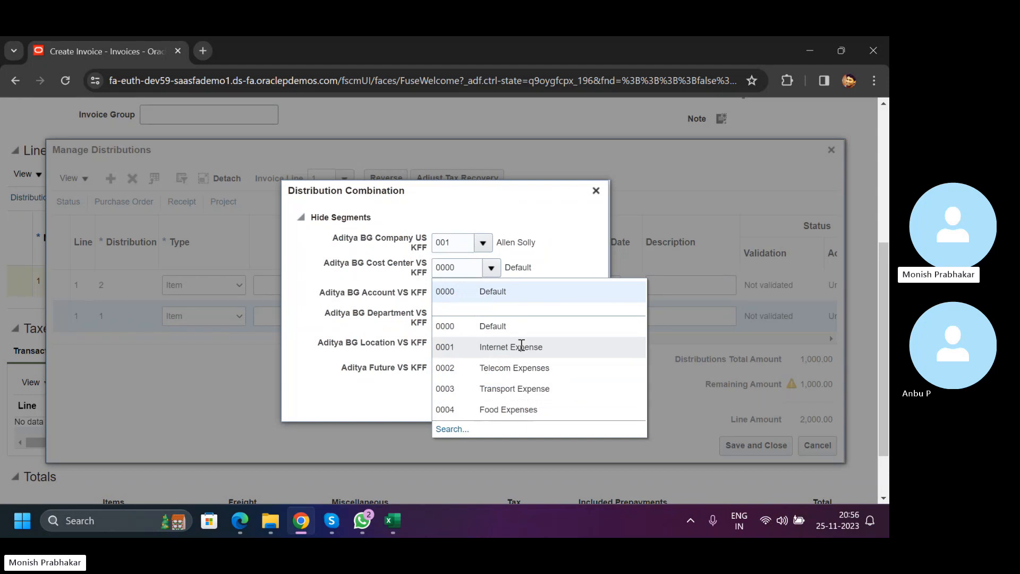
left_click(487, 347)
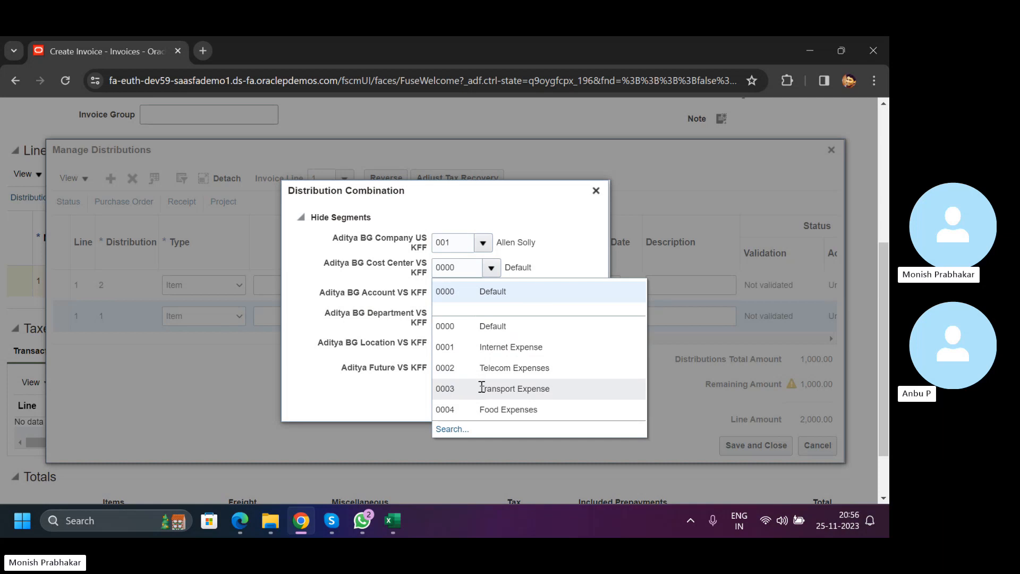
left_click(498, 348)
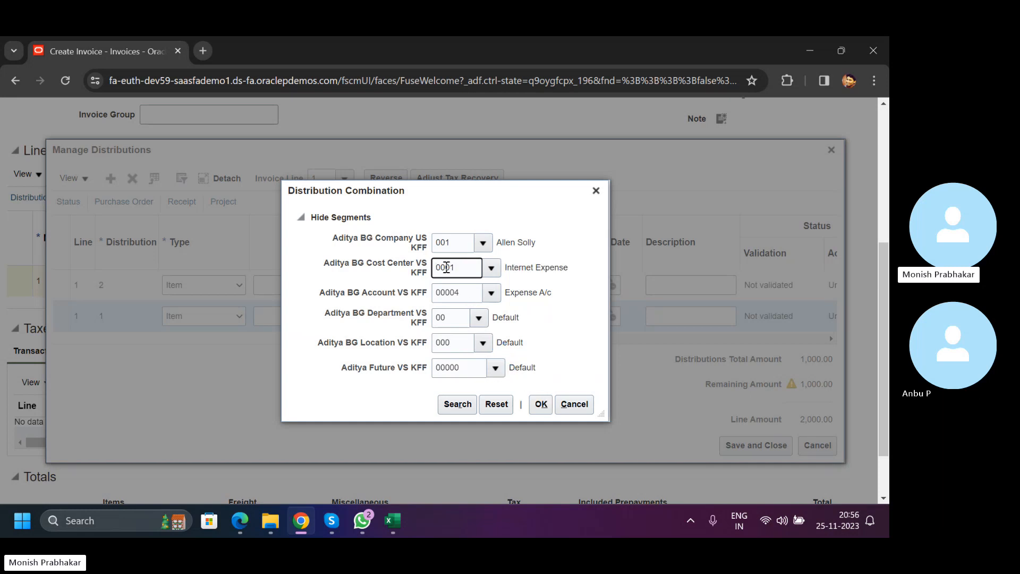
left_click(546, 402)
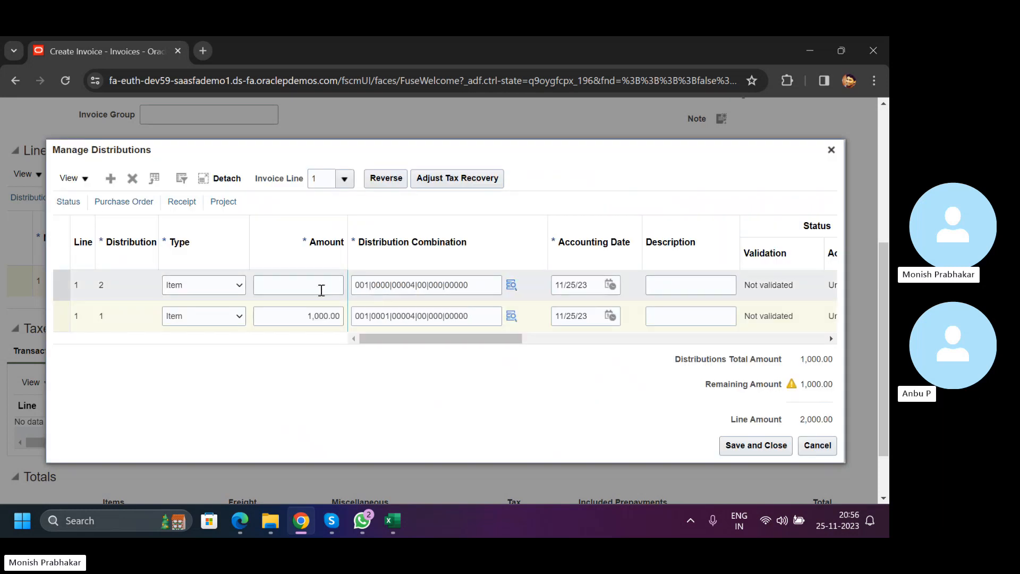
Set distribution 2's amount to 500 and choose cost center 0001 Internet Expense in its distribution combination.
left_click(321, 287)
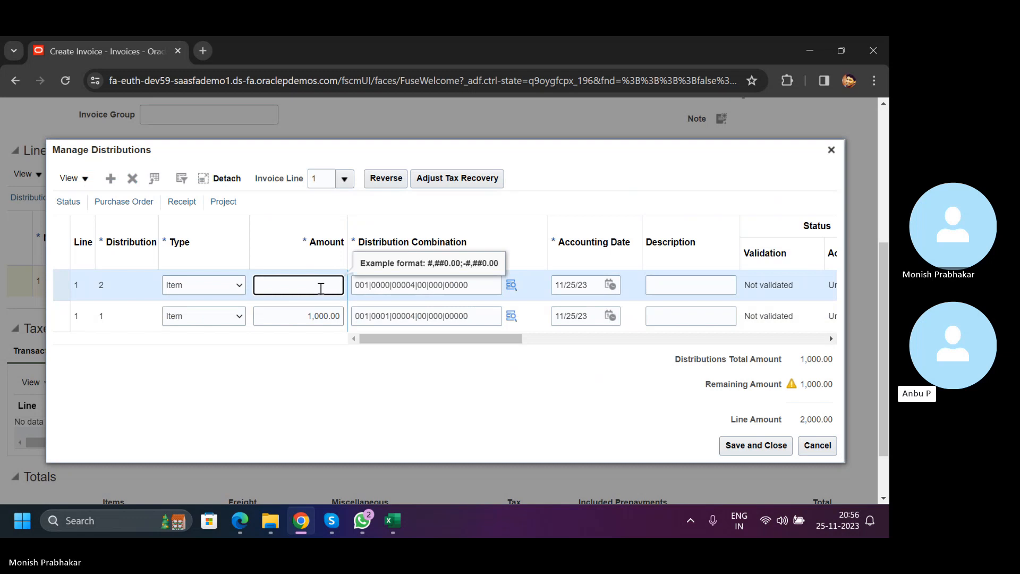
left_click(517, 296)
left_click(510, 285)
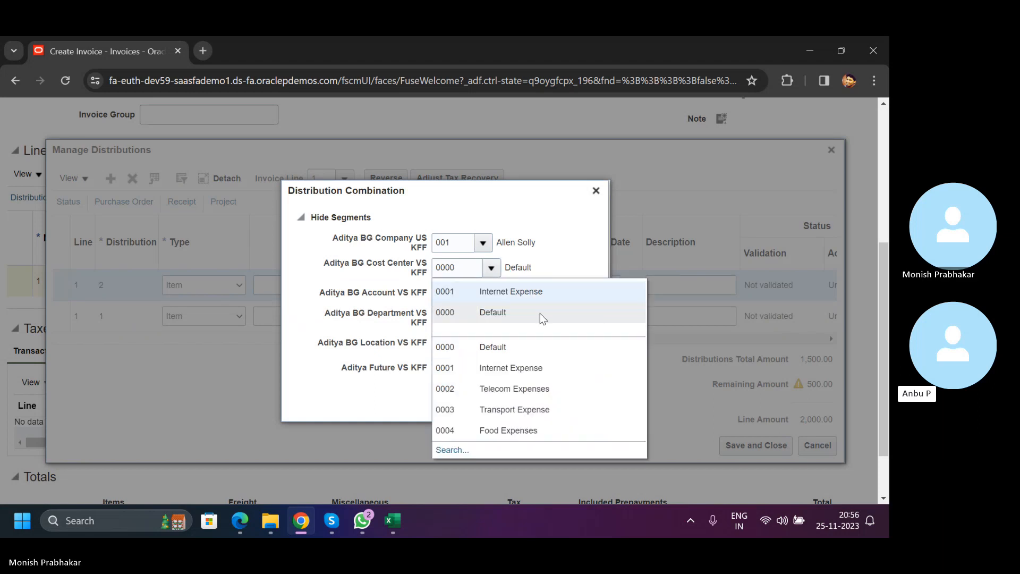
left_click(492, 312)
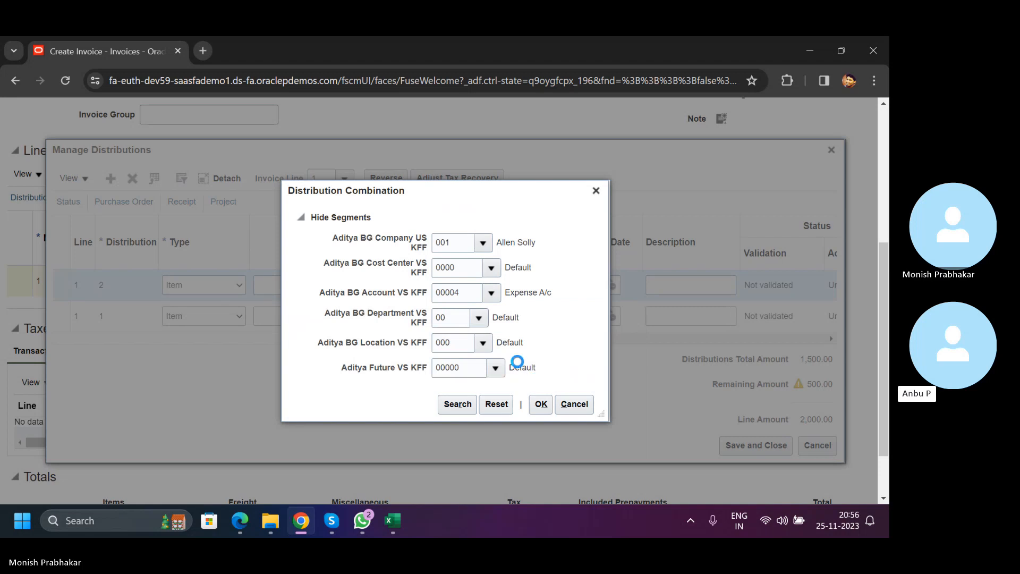
left_click(491, 293)
left_click(514, 281)
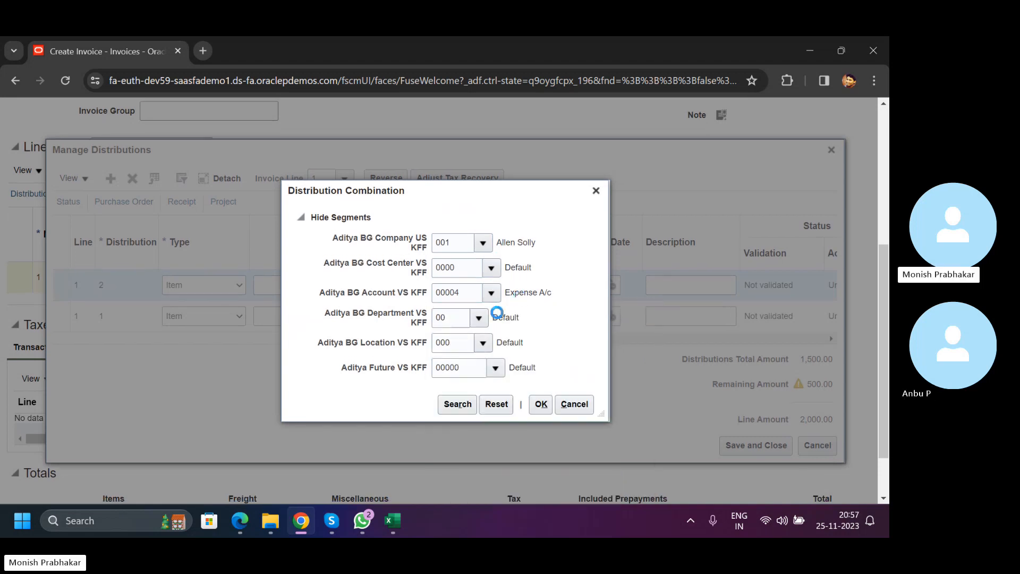
left_click(481, 292)
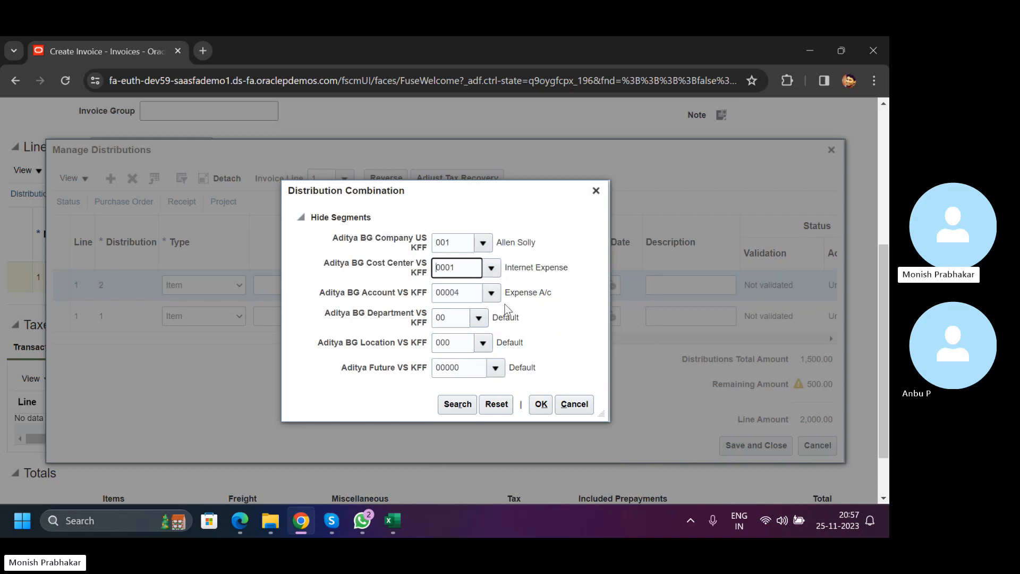
Examine the account and cost center values available for distribution 2, and accept its combination.
double_click(454, 294)
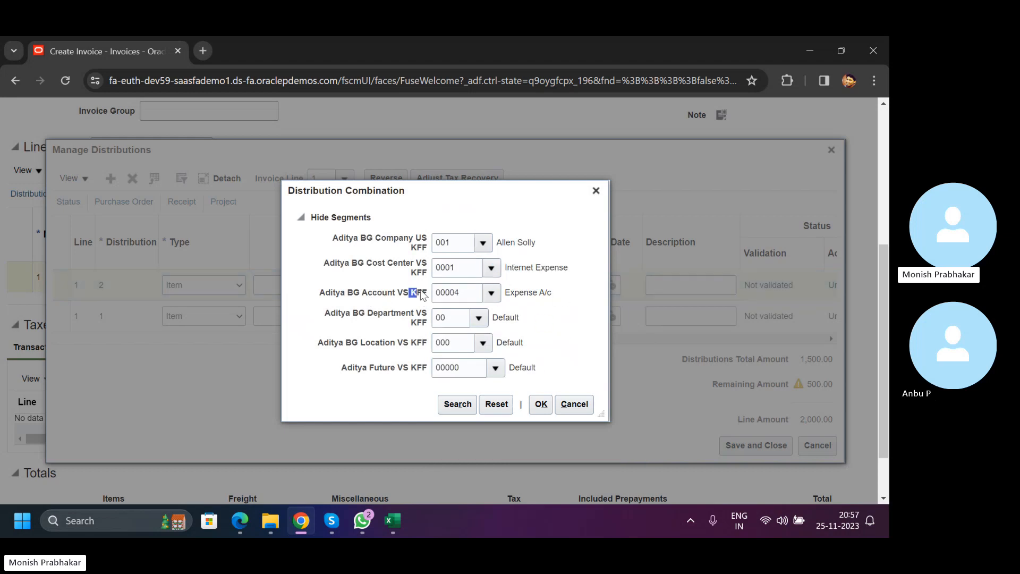
left_click(491, 267)
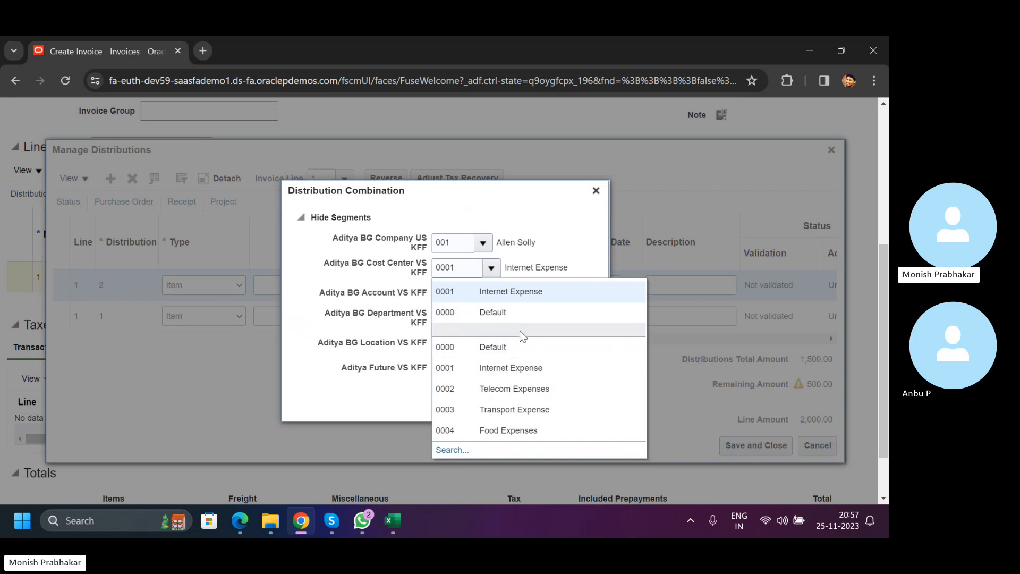
left_click(461, 267)
left_click_drag(461, 267, 416, 275)
left_click(345, 295)
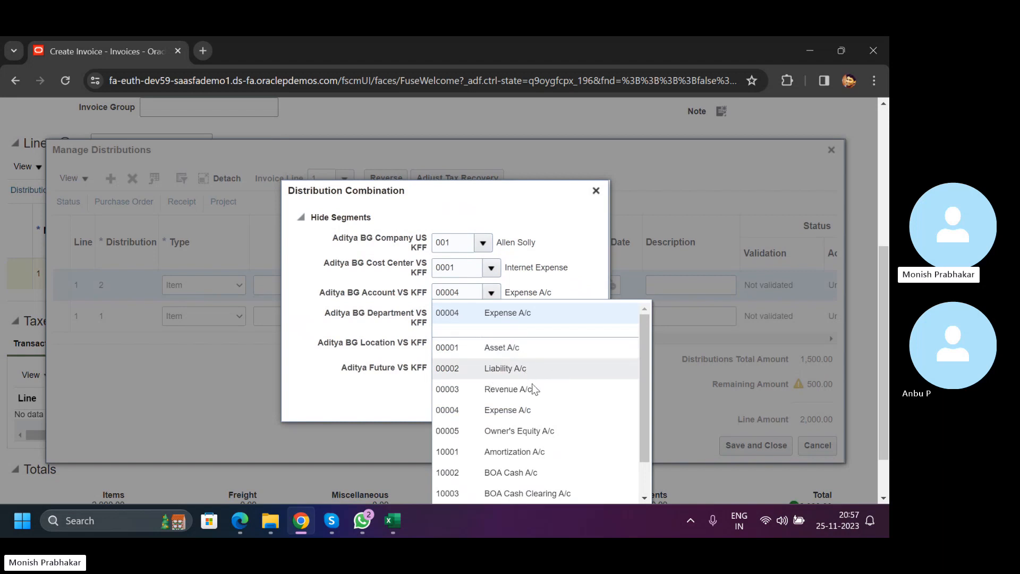
left_click(490, 268)
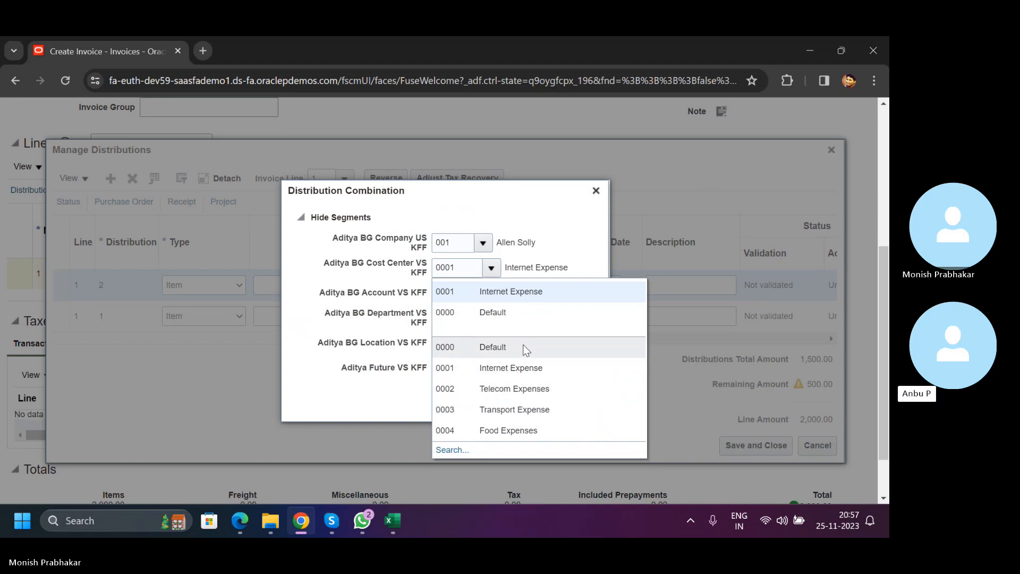
left_click(407, 302)
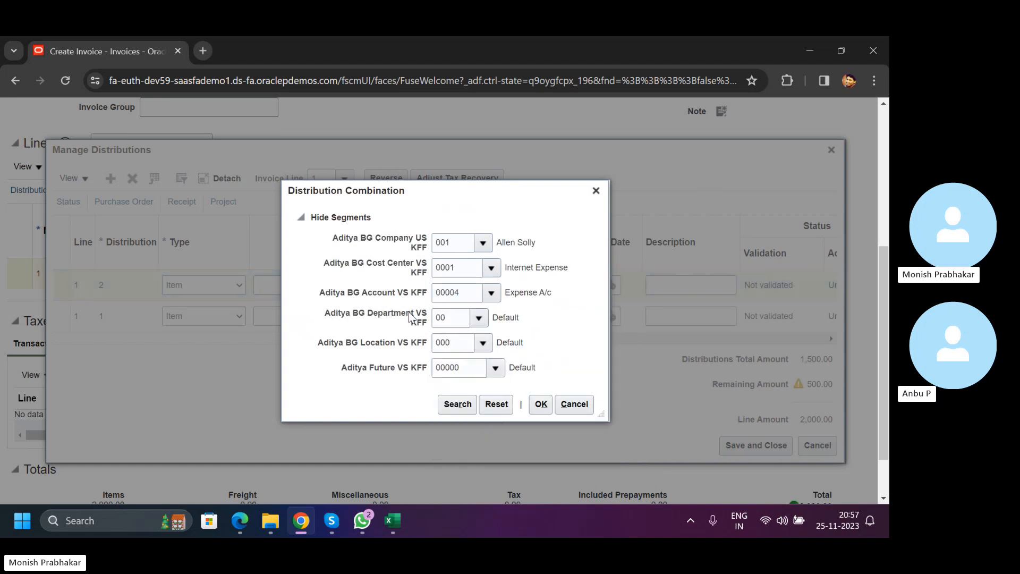
left_click(537, 404)
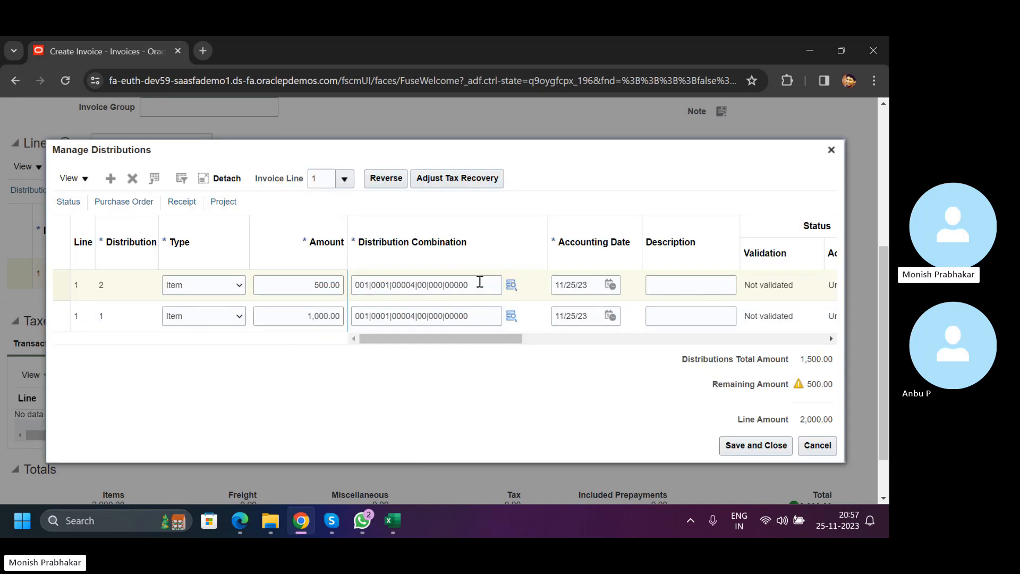
Change distribution 2's cost center to 0002 Telecom Expenses and compare its combination with distribution 1's.
left_click(511, 287)
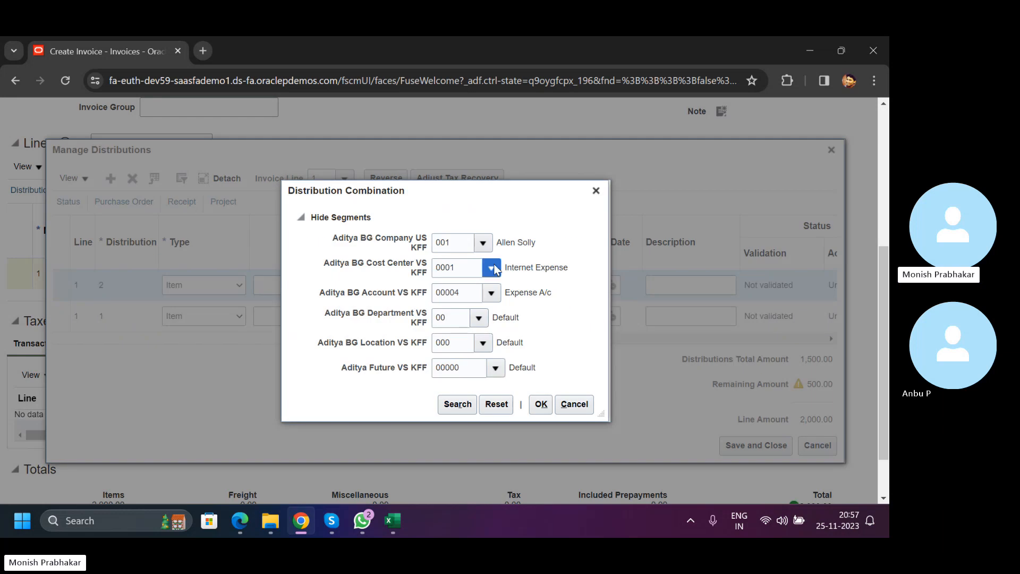
left_click(491, 267)
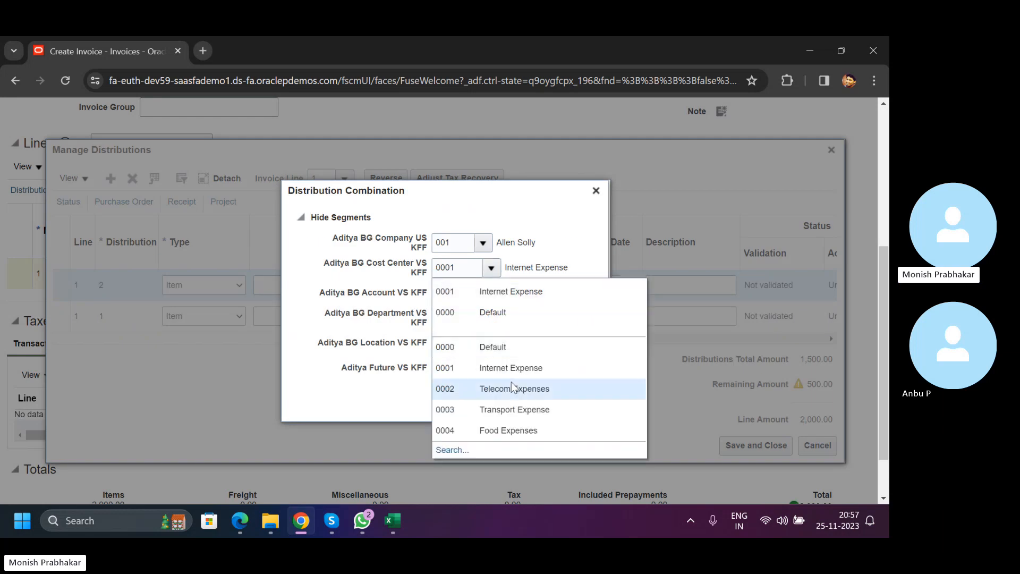
left_click(512, 384)
left_click(540, 405)
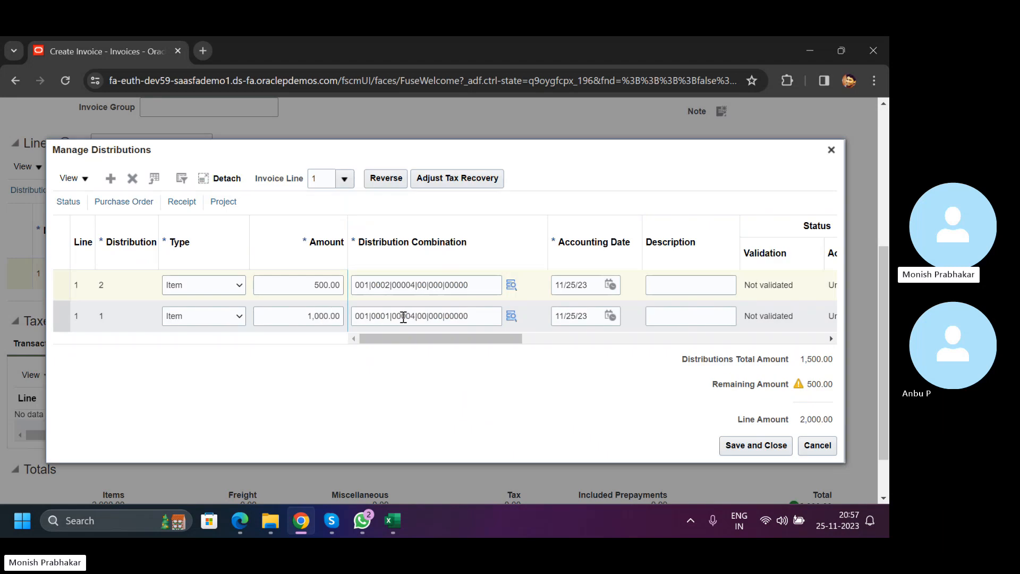
left_click_drag(403, 317, 412, 285)
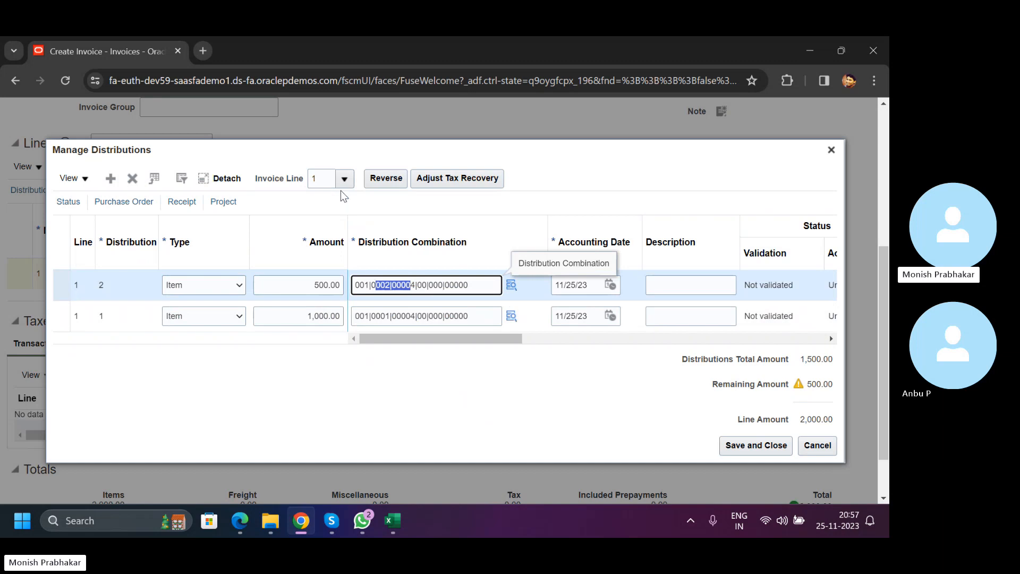
Check the line amount against the remaining amount, and add a third distribution of 500.
left_click_drag(801, 419, 836, 418)
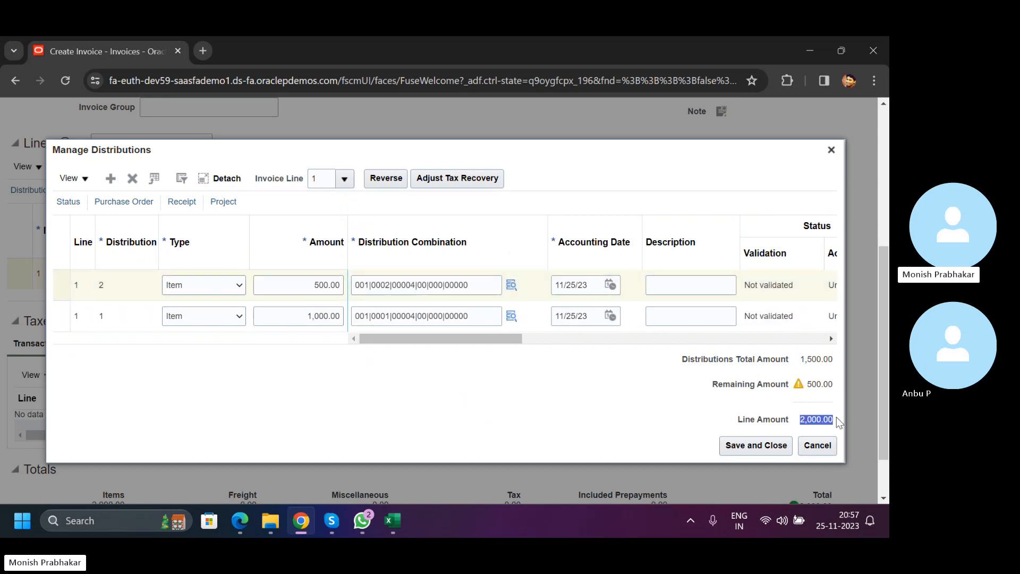
left_click_drag(800, 359, 792, 385)
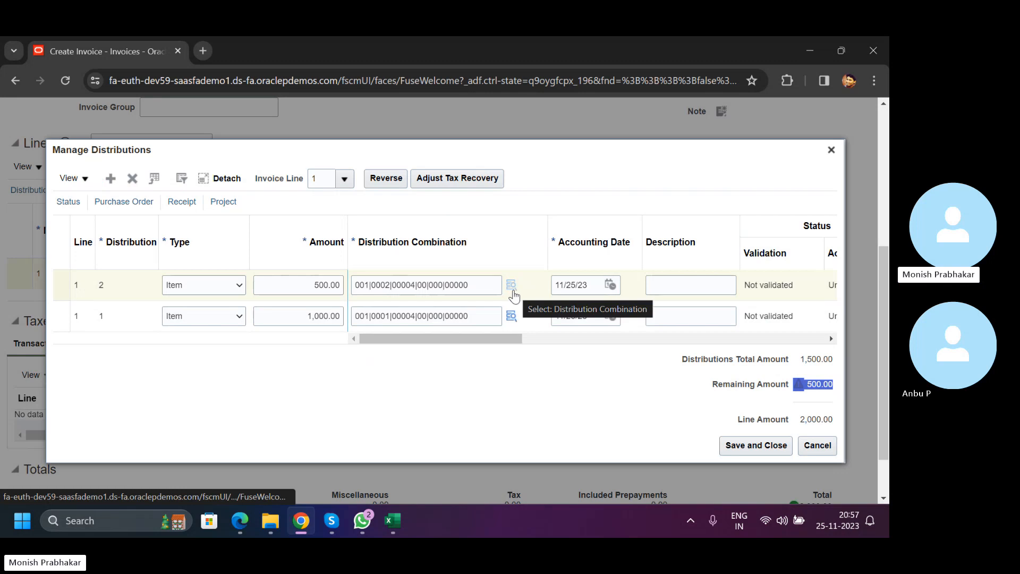
left_click(253, 333)
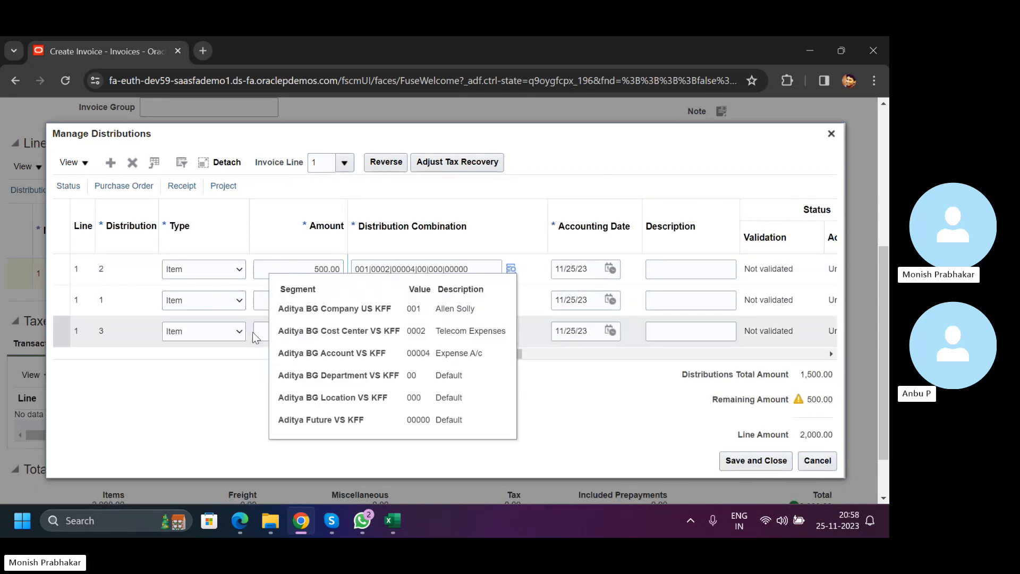
left_click(268, 329)
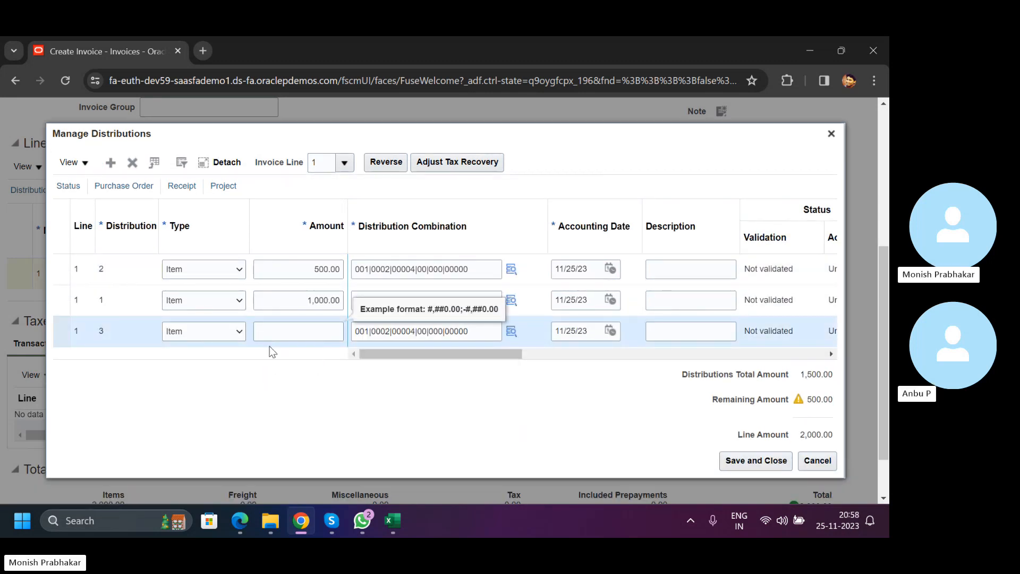
left_click(305, 334)
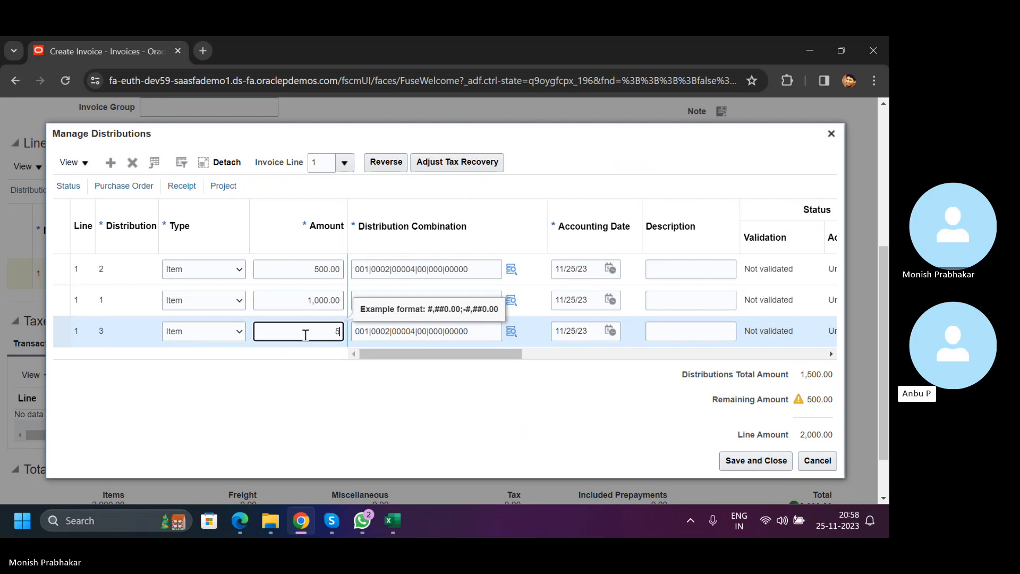
left_click(475, 332)
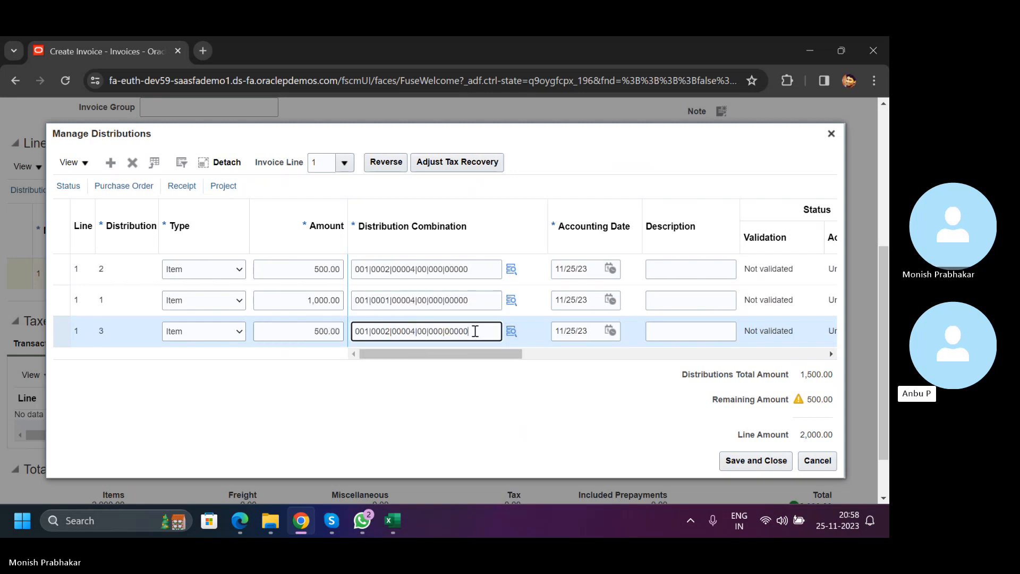
Review the segment values of distribution 3's combination and check distribution 2's amount.
left_click_drag(475, 332, 354, 325)
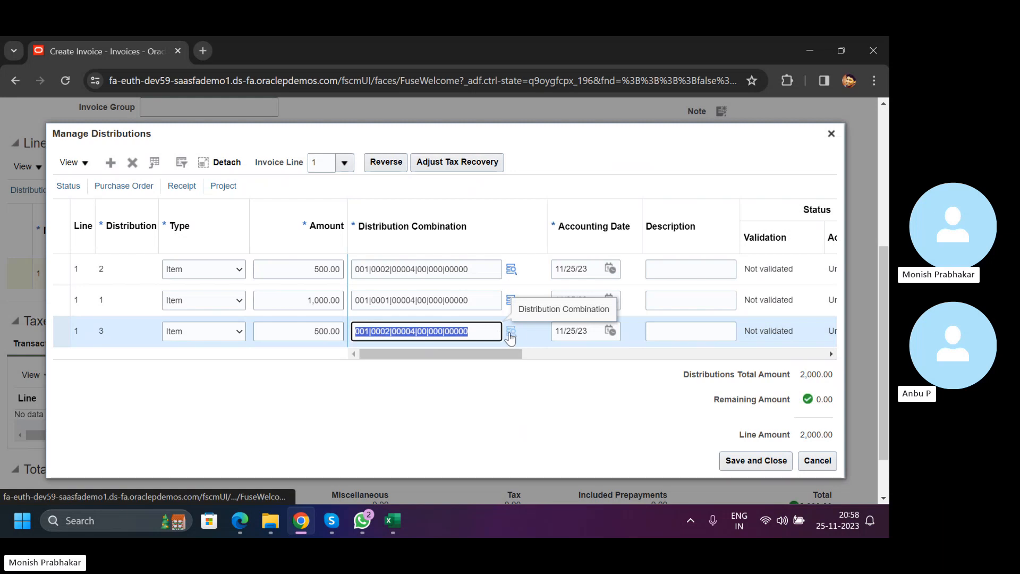
mouse_move(509, 335)
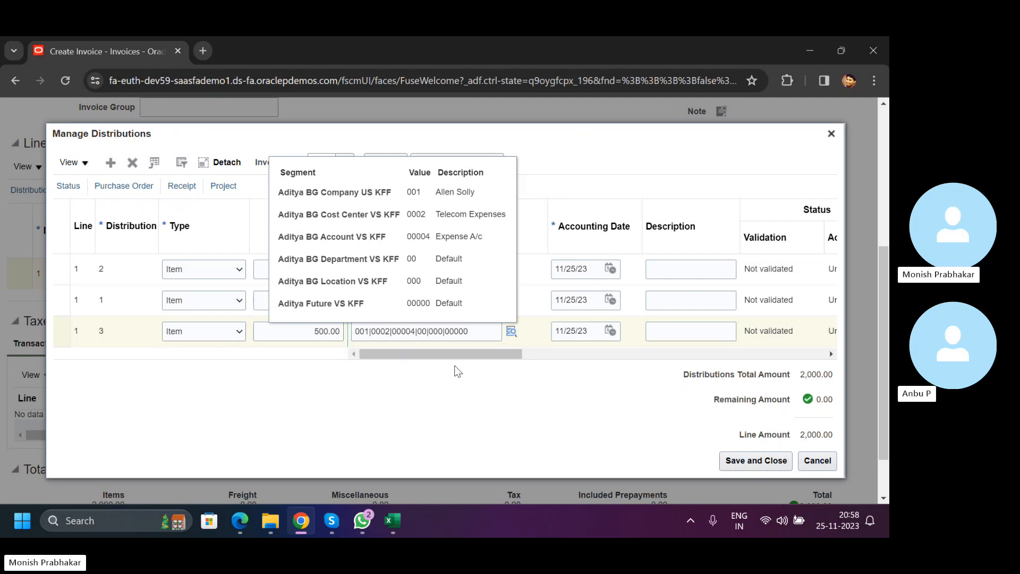
left_click_drag(485, 352, 400, 357)
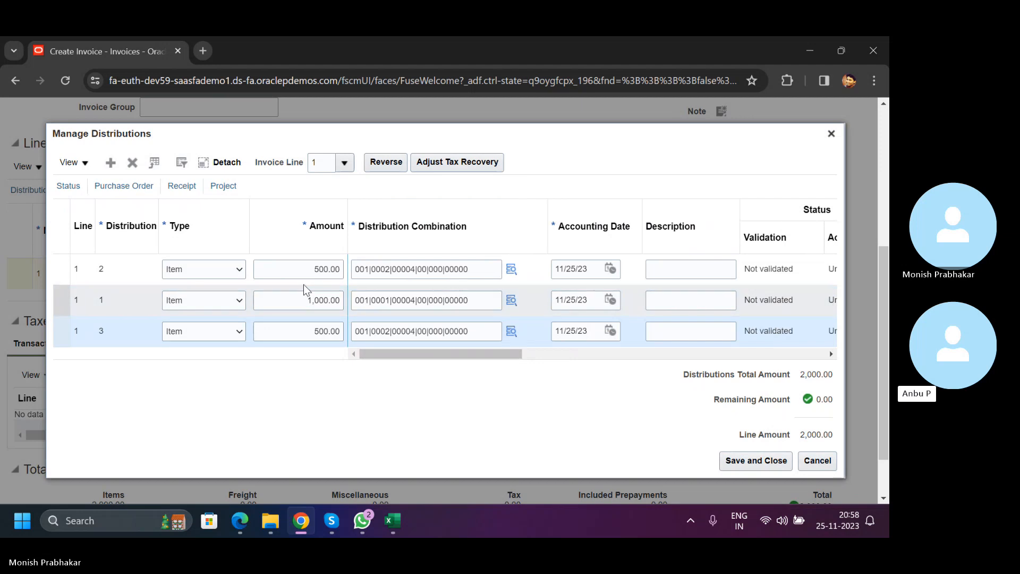
left_click(290, 267)
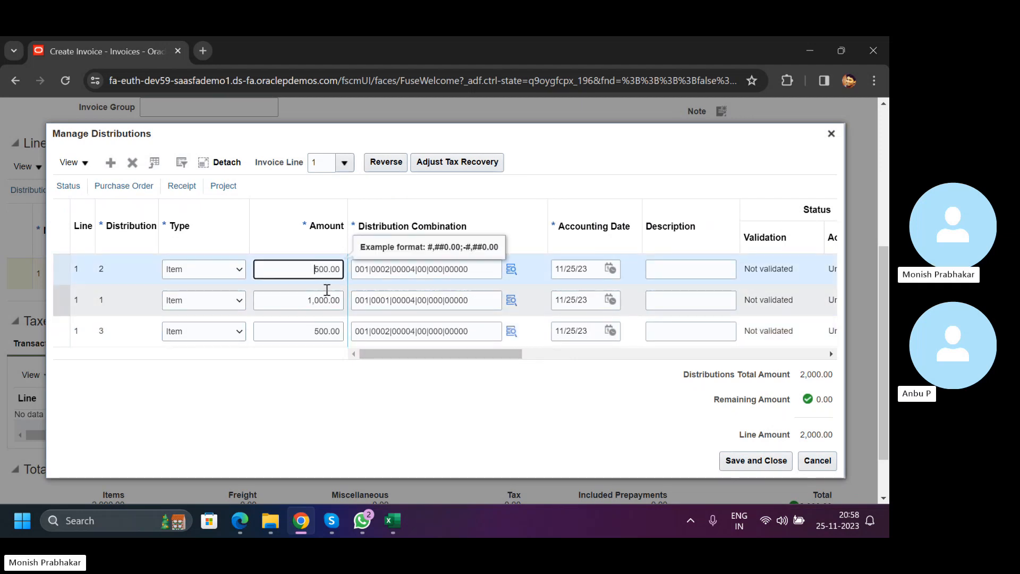
double_click(289, 269)
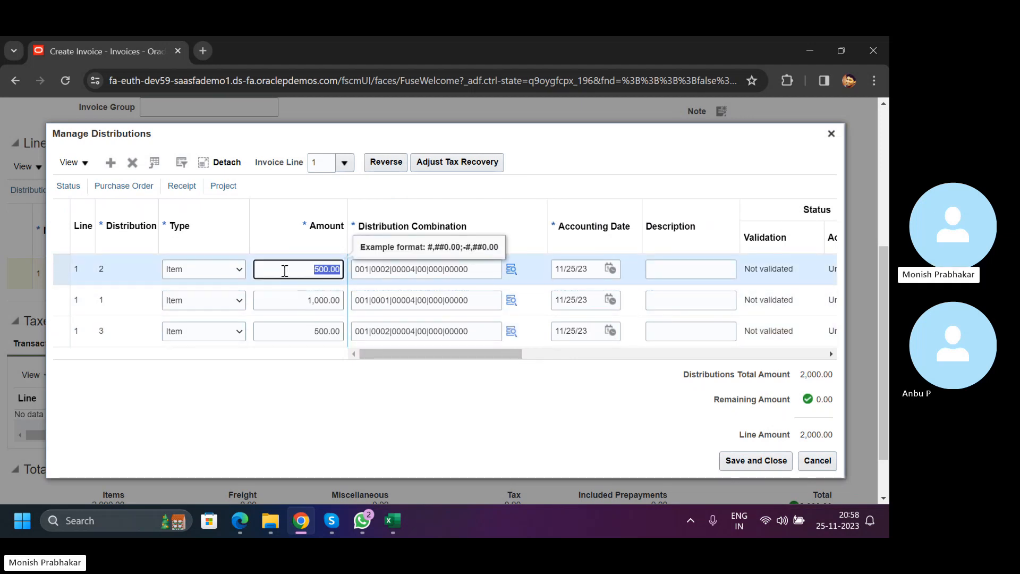
Review the segment values of distribution 2, the distribution totals, and the combinations of all three distributions.
left_click(511, 269)
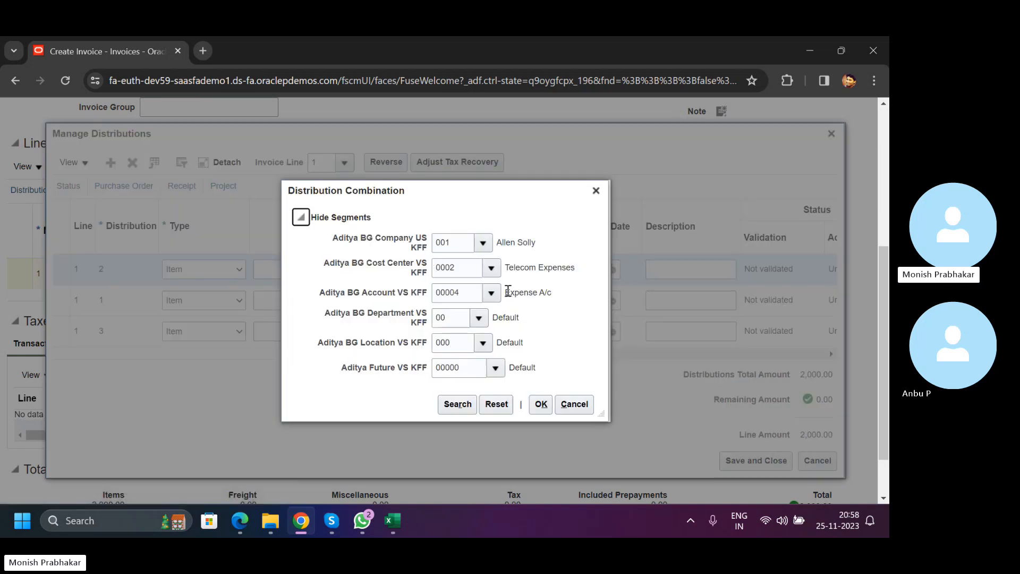
left_click(594, 191)
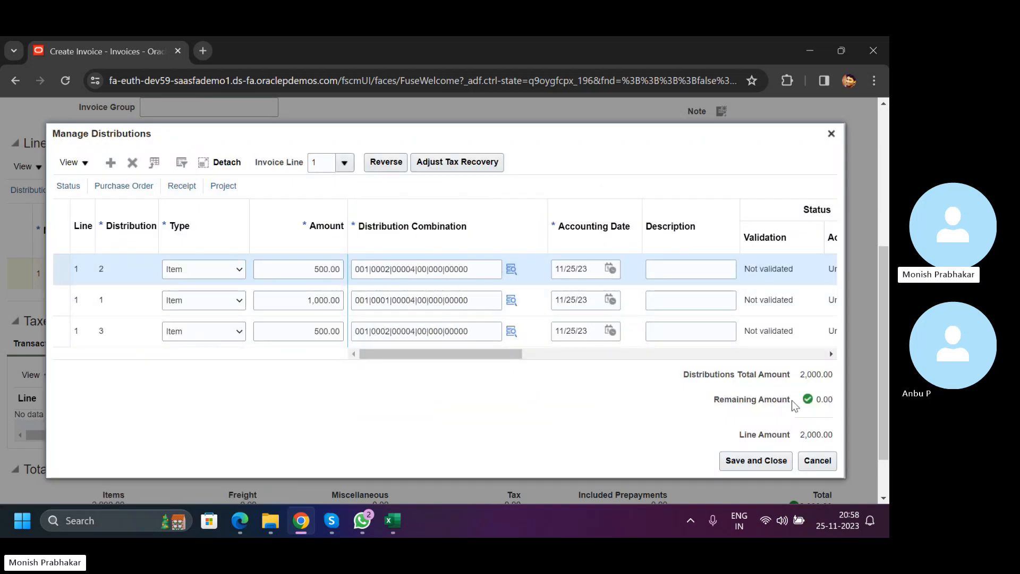
left_click_drag(800, 378, 839, 375)
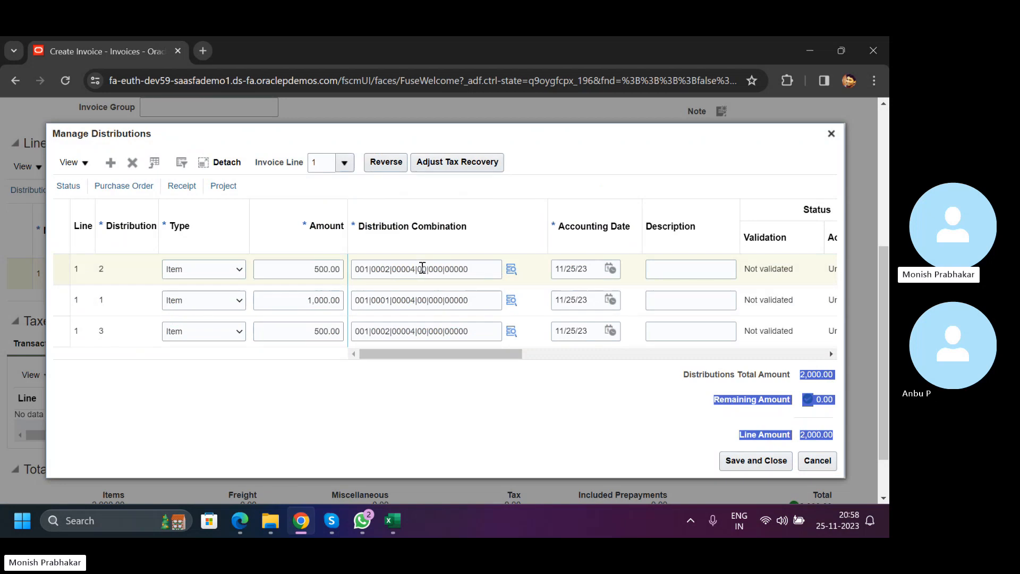
left_click_drag(473, 268, 353, 265)
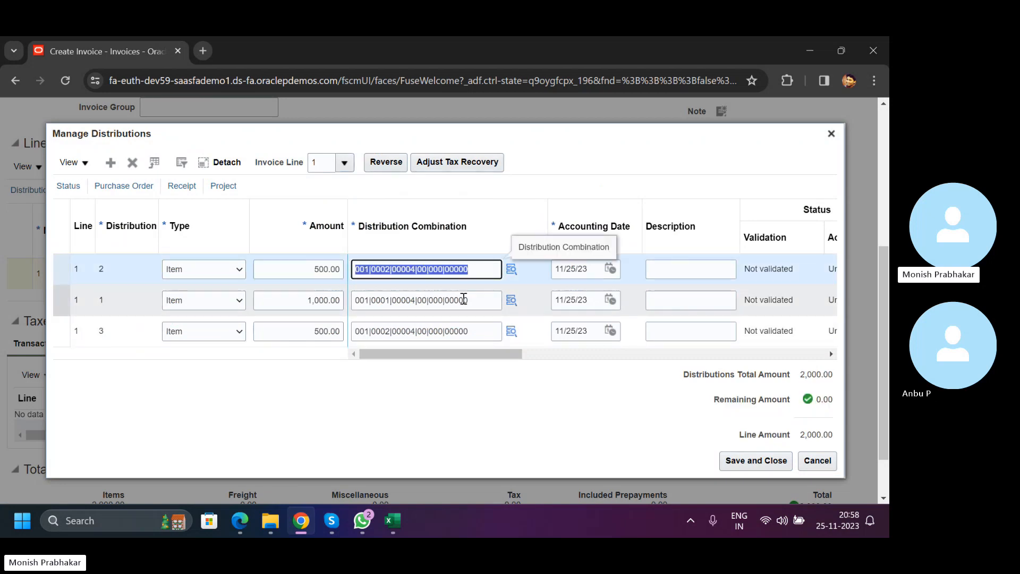
left_click_drag(473, 302, 339, 307)
left_click_drag(473, 333, 341, 332)
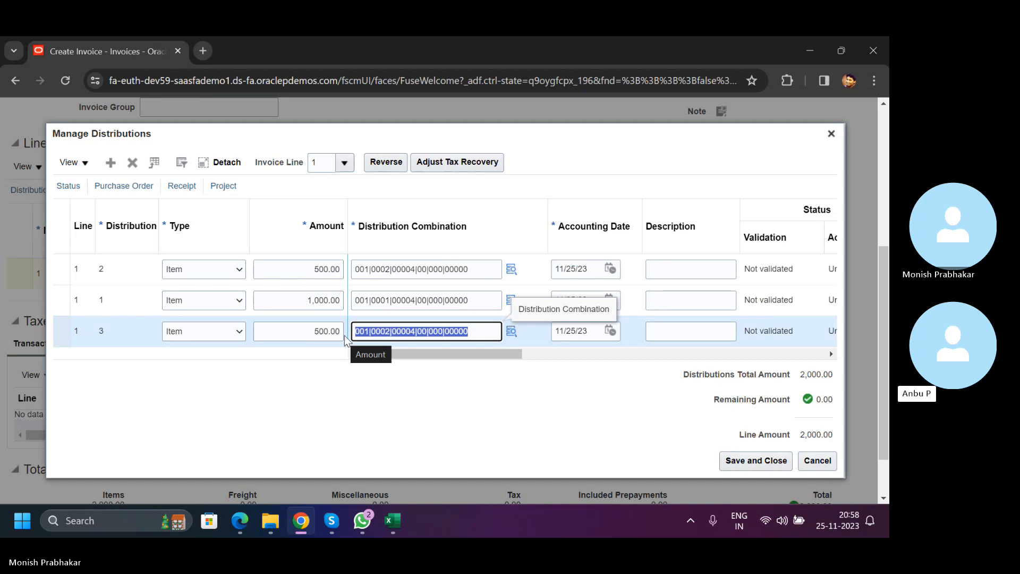
Switch to the Training Board workbook in Excel and review the bill total against the split amounts in D99:D100.
left_click(391, 519)
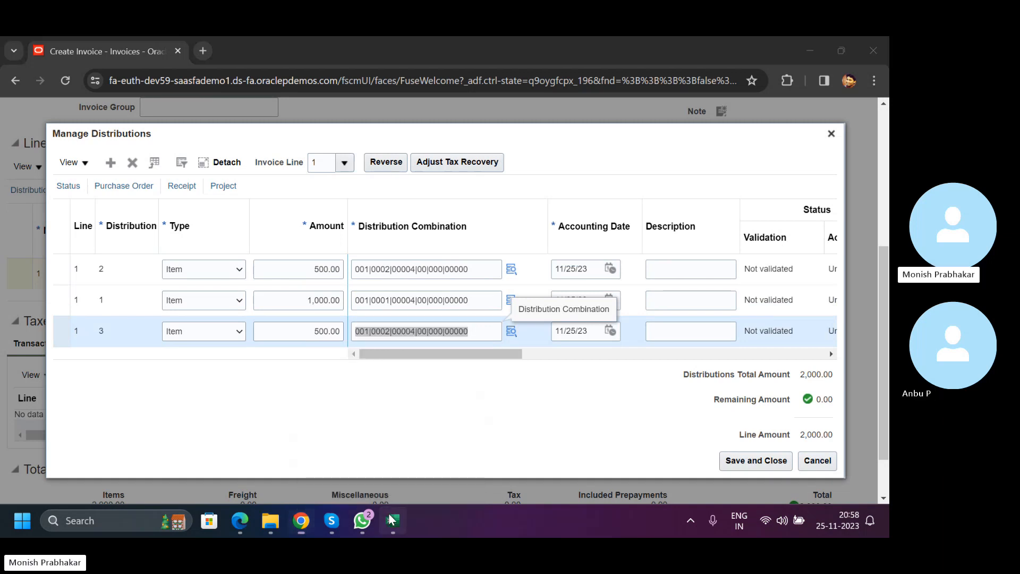
left_click_drag(525, 268, 568, 318)
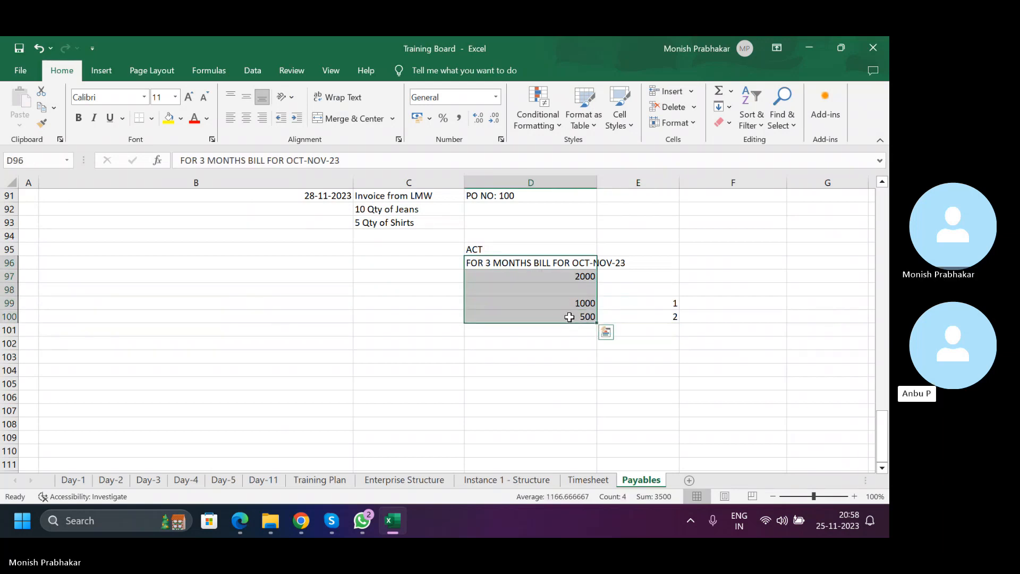
left_click_drag(539, 302, 545, 322)
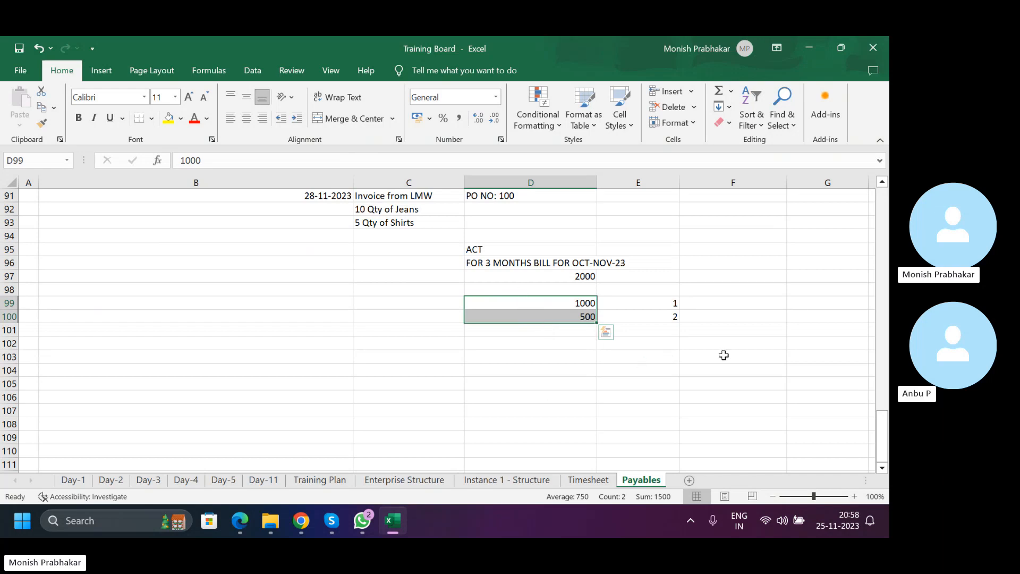
left_click(535, 278)
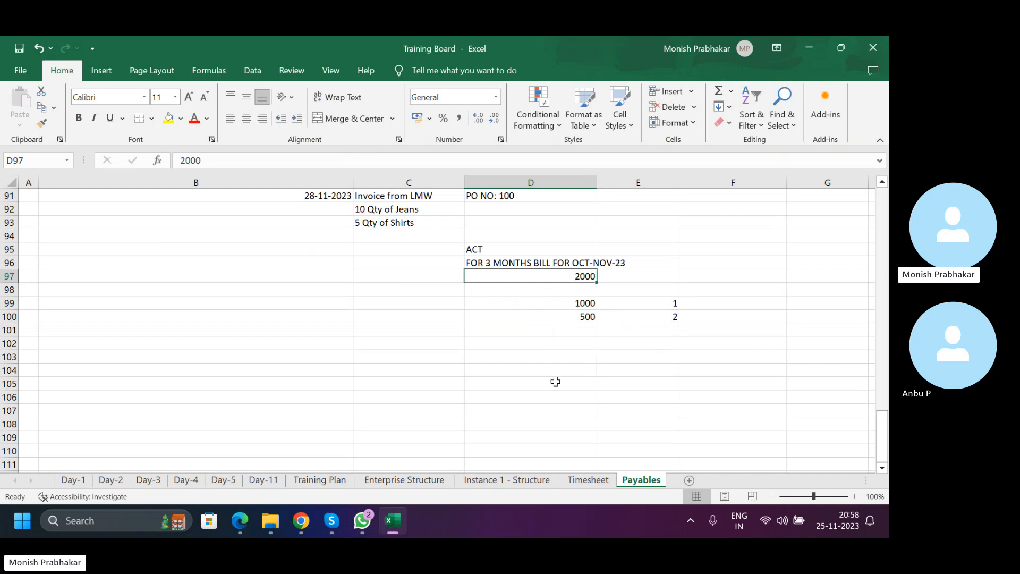
left_click(540, 370)
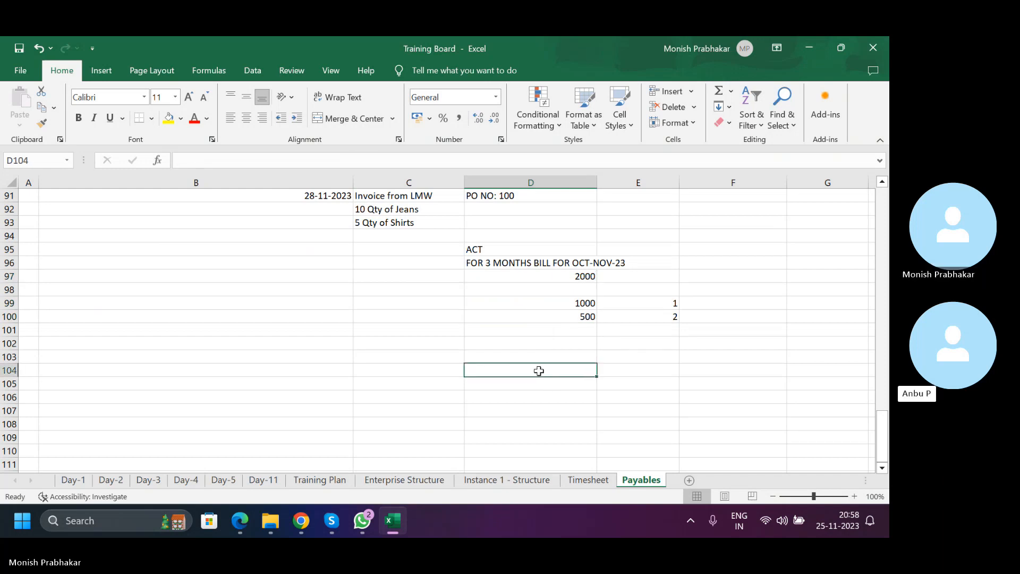
Return to the Oracle invoice, discard the distribution changes, and compare the header amount with the line amount.
left_click(302, 520)
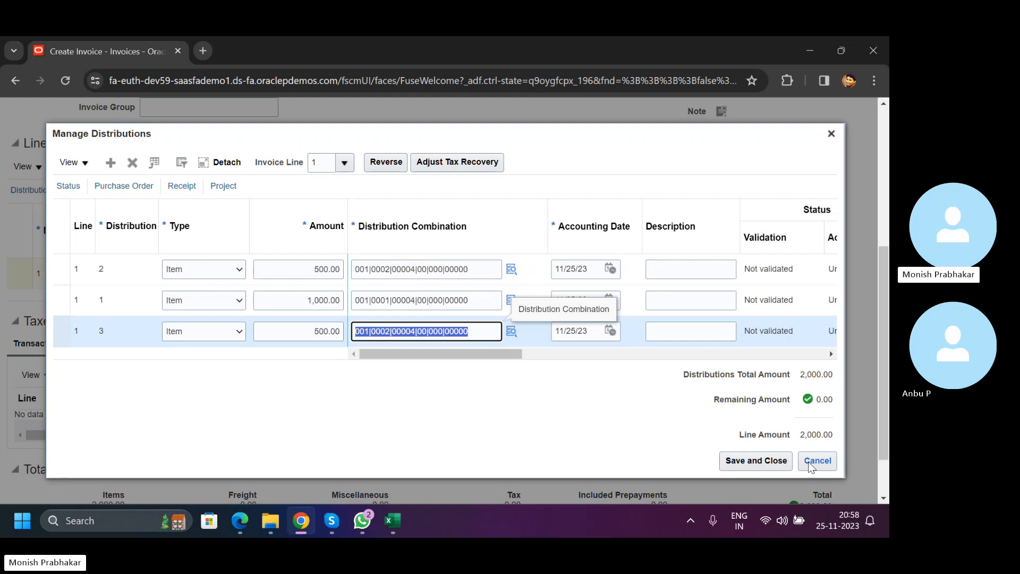
left_click(825, 462)
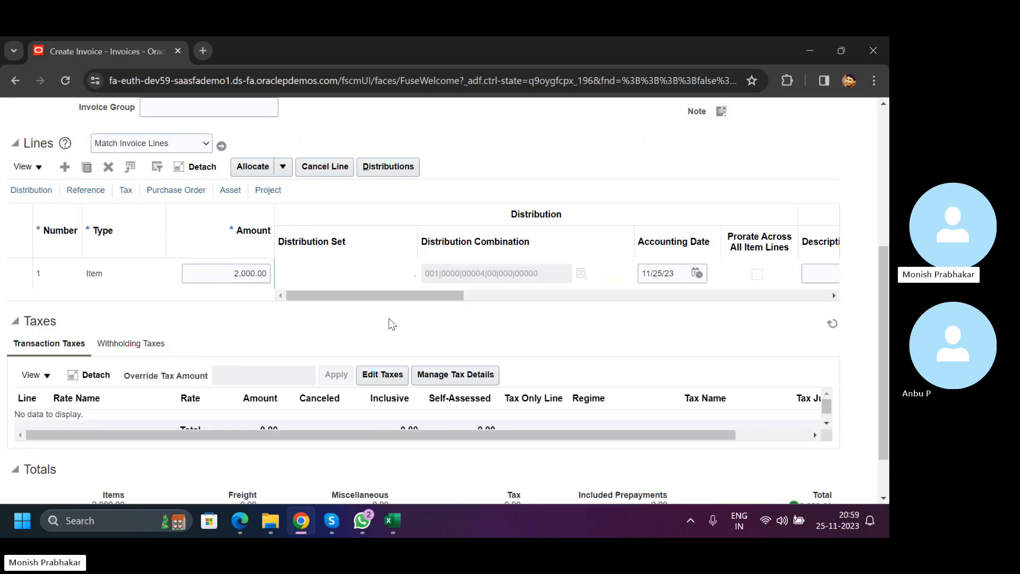
scroll(460, 259, "up", 5)
left_click(507, 262)
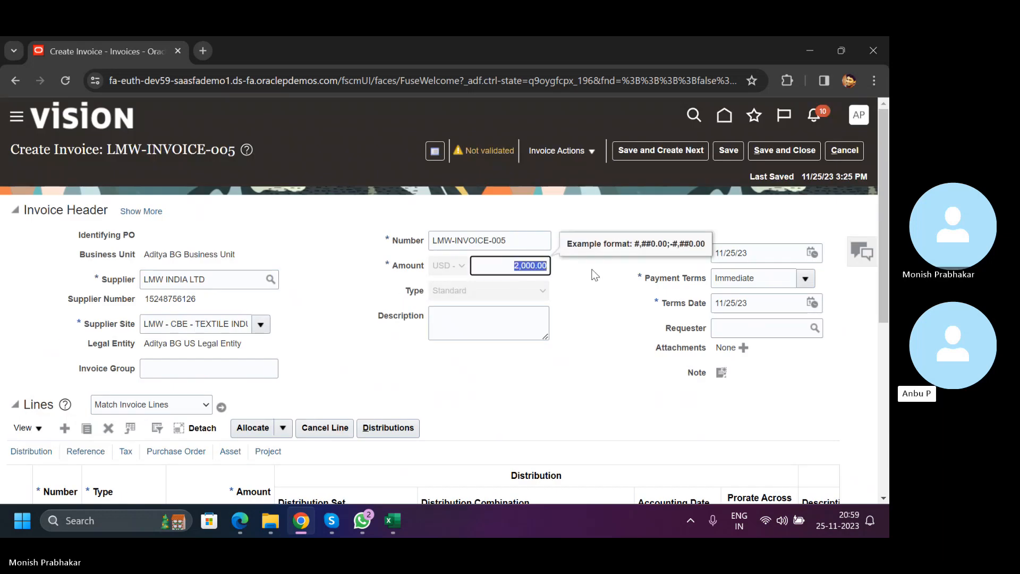
scroll(597, 276, "down", 4)
left_click(228, 329)
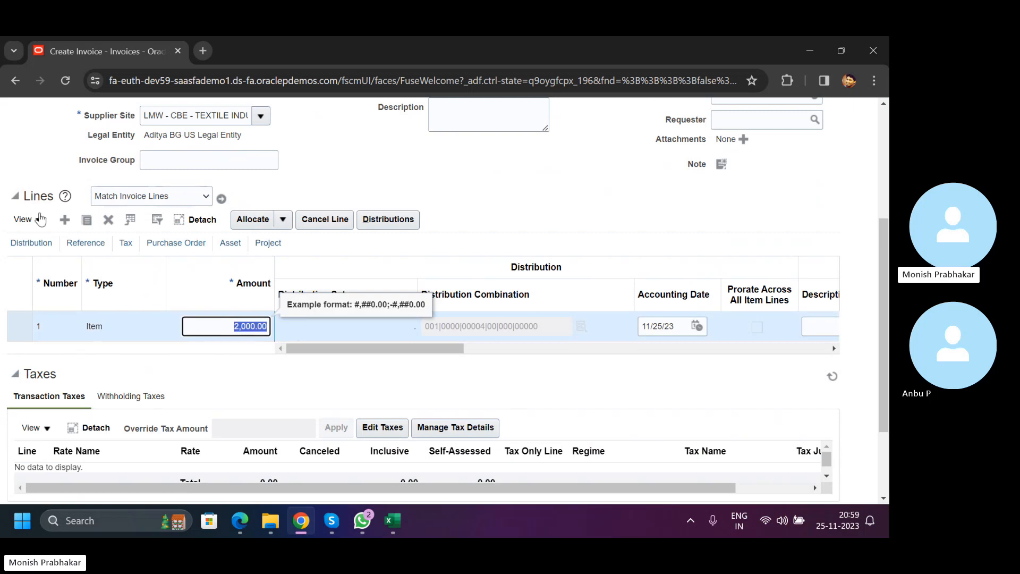
left_click_drag(54, 194, 21, 204)
left_click(305, 334)
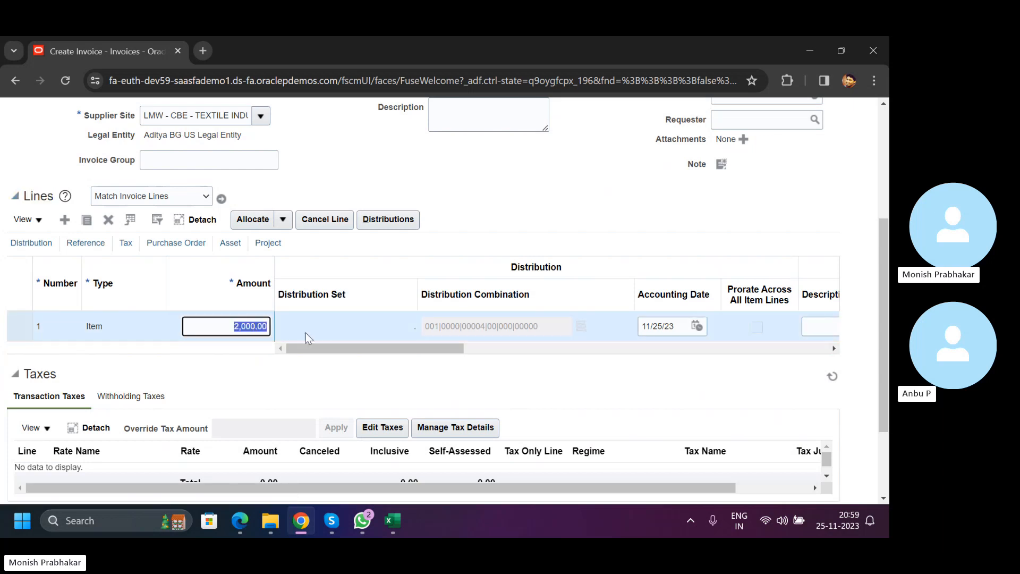
Open the distributions of invoice line 1 and check the single distribution's amount.
left_click(396, 221)
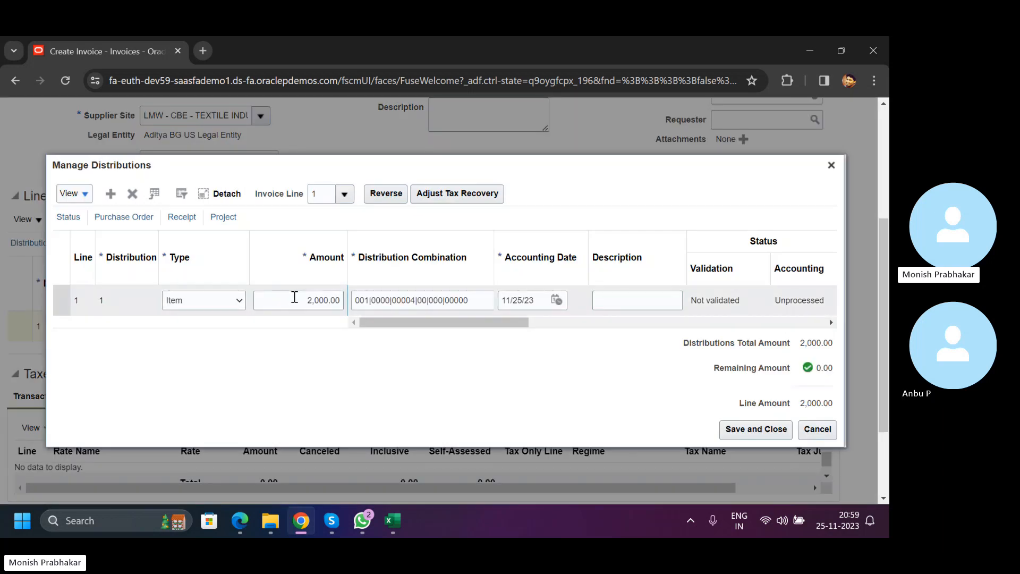
left_click_drag(291, 300, 345, 295)
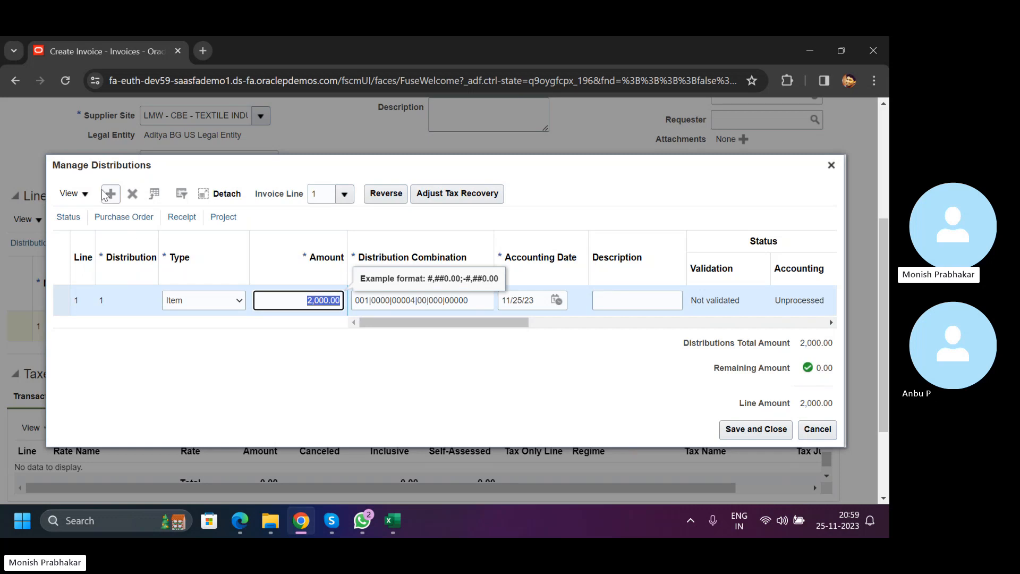
left_click_drag(93, 170, 117, 170)
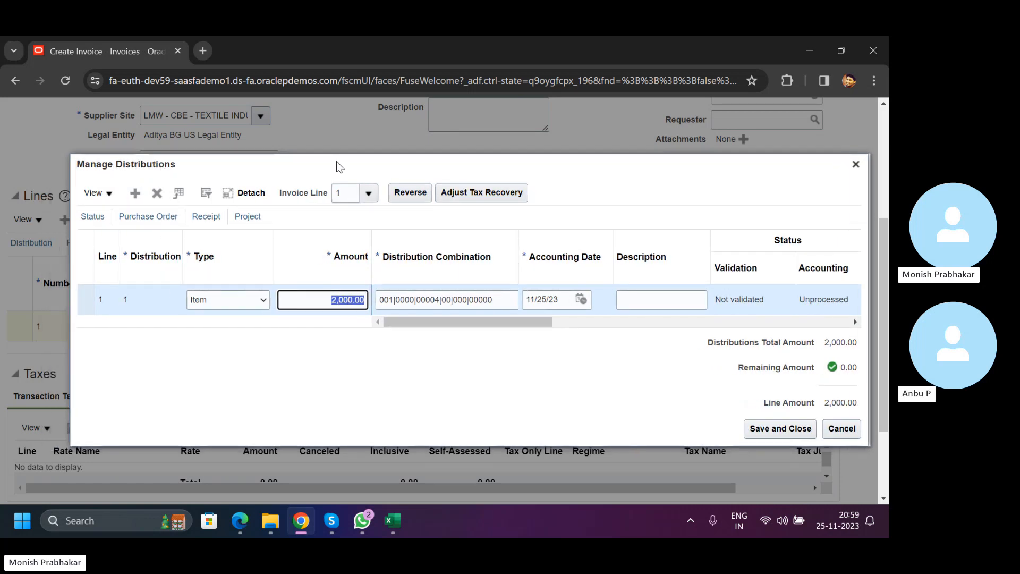
left_click_drag(336, 166, 282, 166)
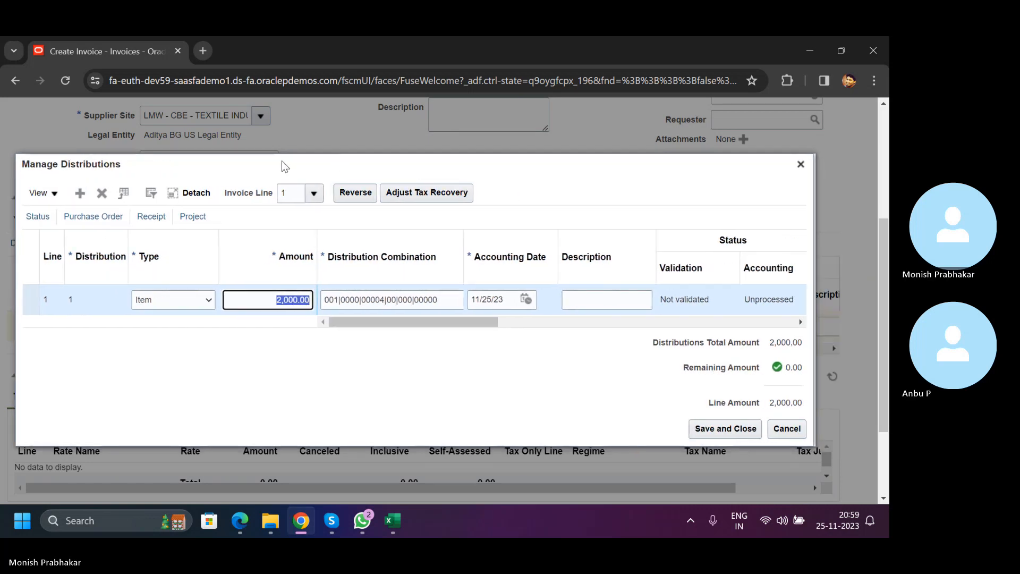
Switch to the Training Board workbook in Excel and clear the existing split entries in rows 99 and 100.
left_click(390, 522)
left_click(510, 272)
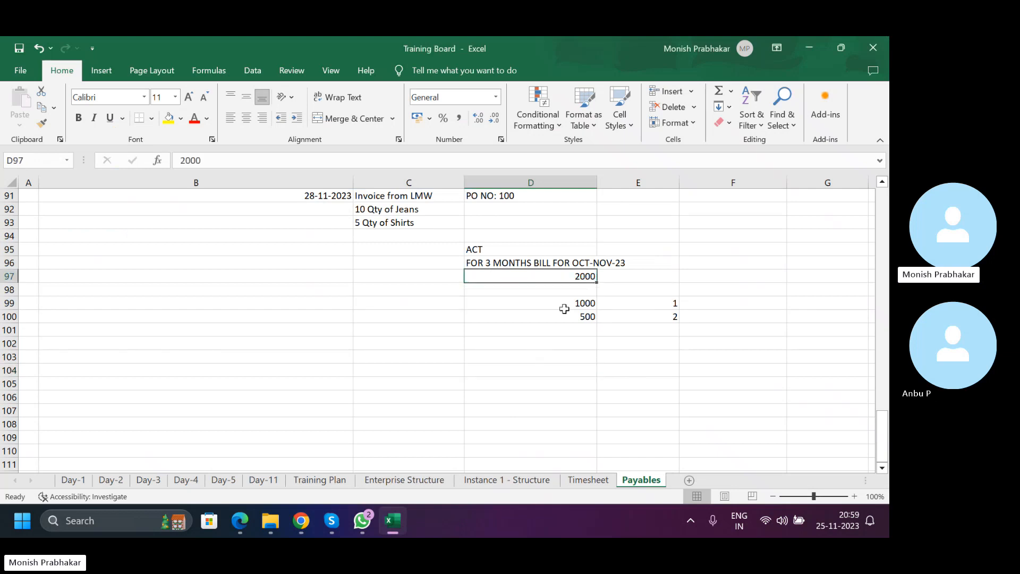
left_click_drag(564, 308, 679, 317)
key("Delete")
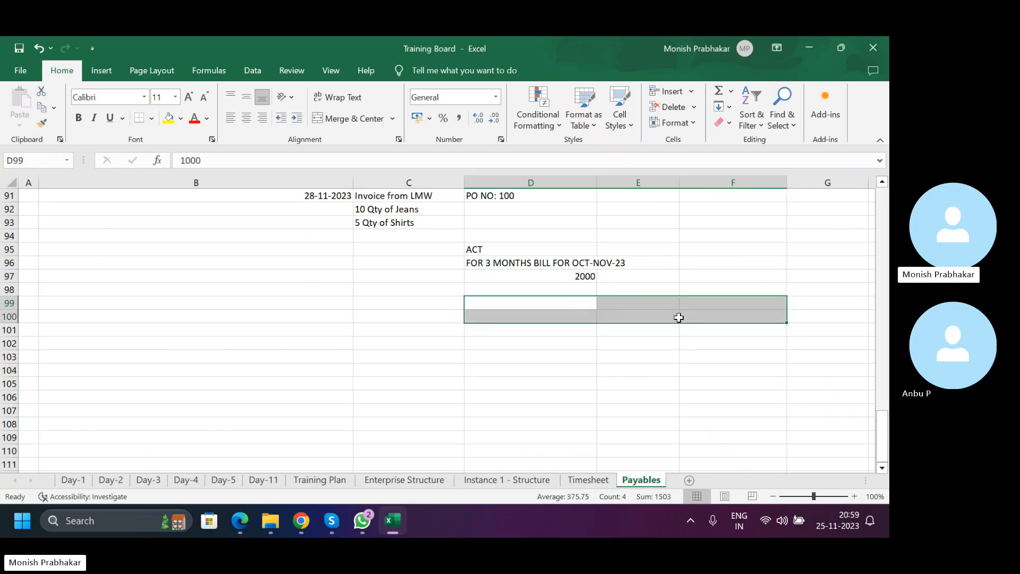
Enter 1000 in cell D99 and label it Internet in E99.
key("Up")
key("Down")
type("100")
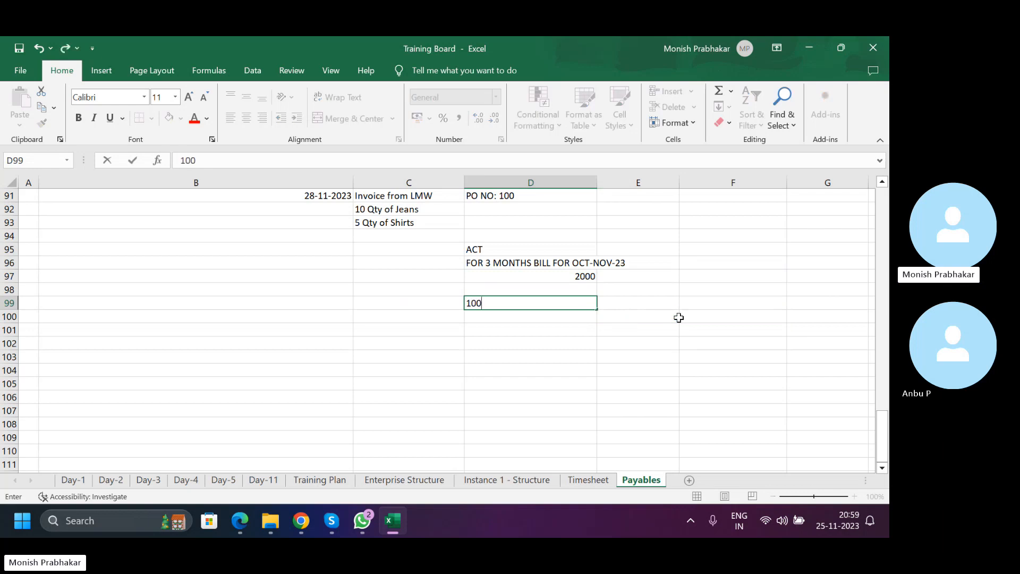
key("Return")
key("Up")
type("1000")
key("Tab")
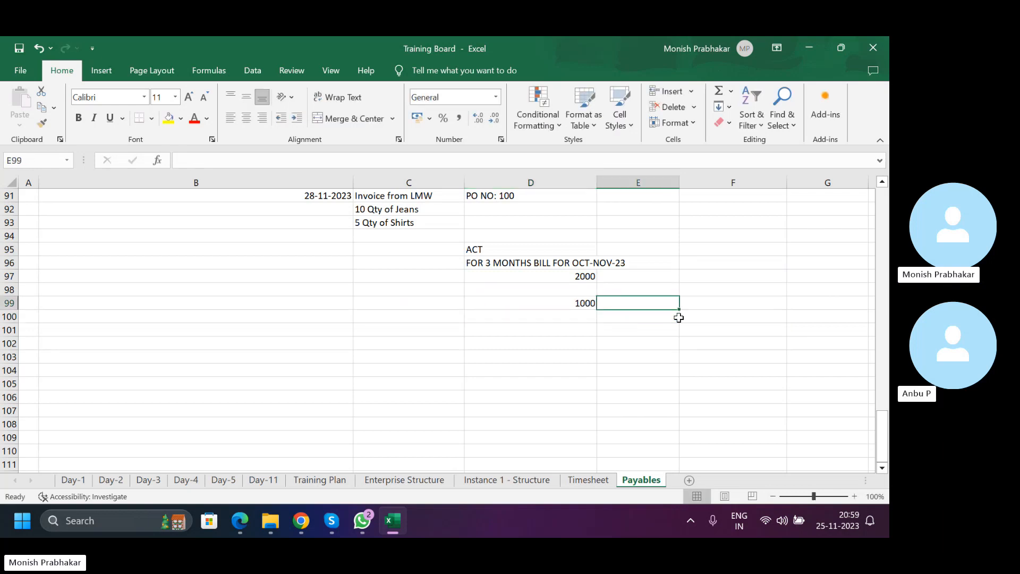
key("Caps_Lock")
type("Internet")
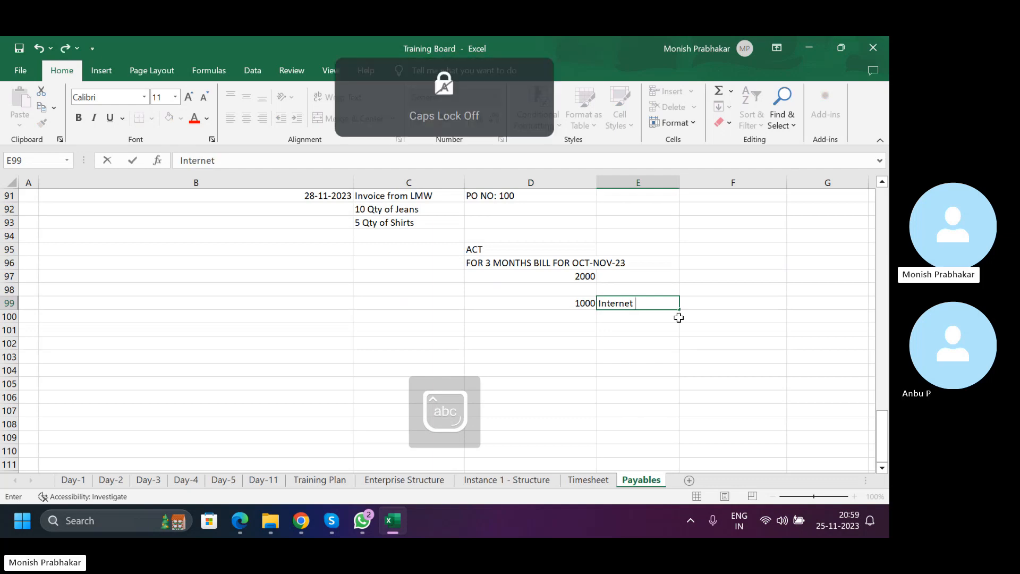
key("Return")
Enter 1000 in cell D100 and label it OTT Apps in E100.
type("1")
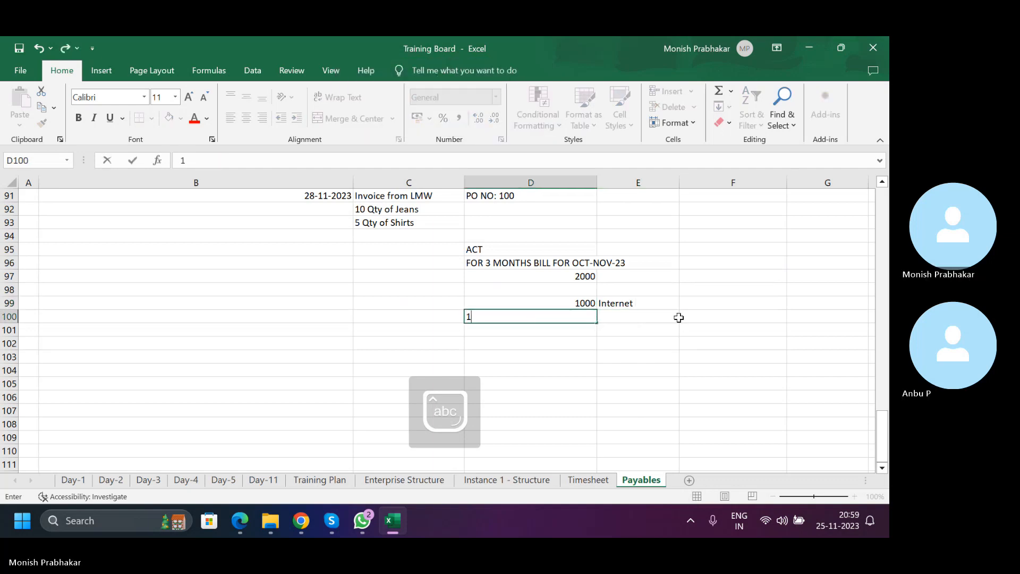
type("000")
key("Tab")
key("Caps_Lock")
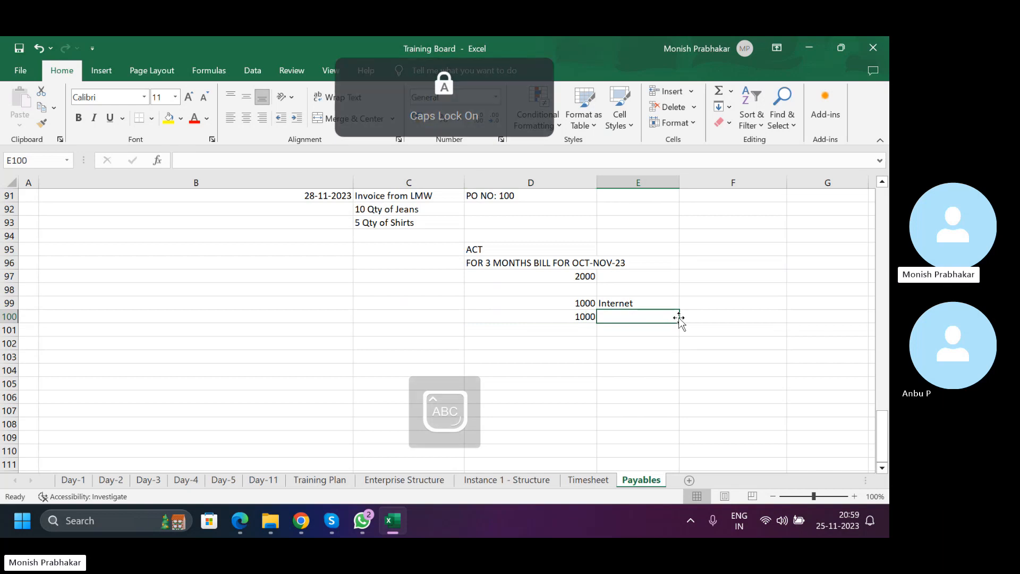
type("OTT A")
key("Caps_Lock")
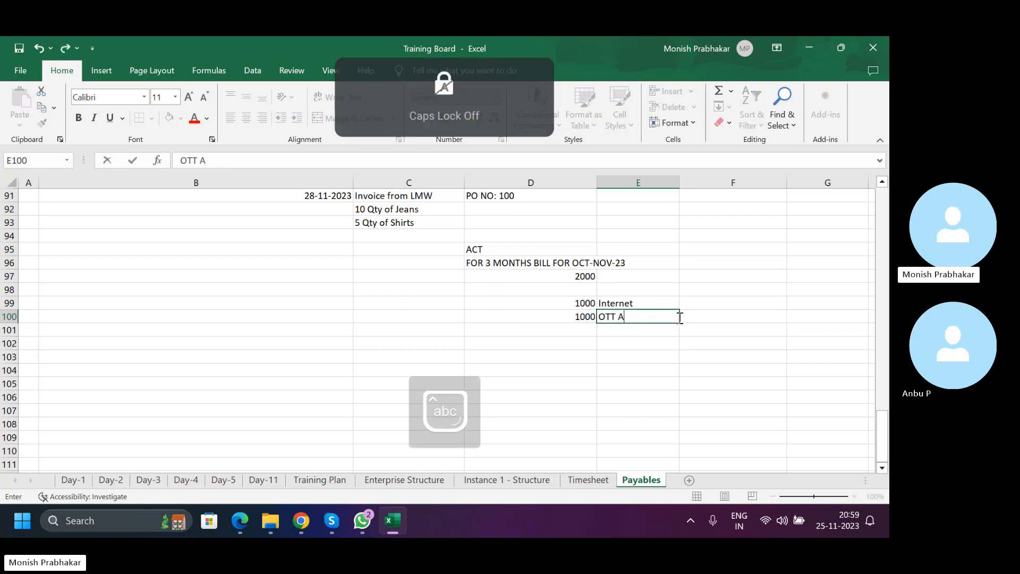
type("pps")
key("Return")
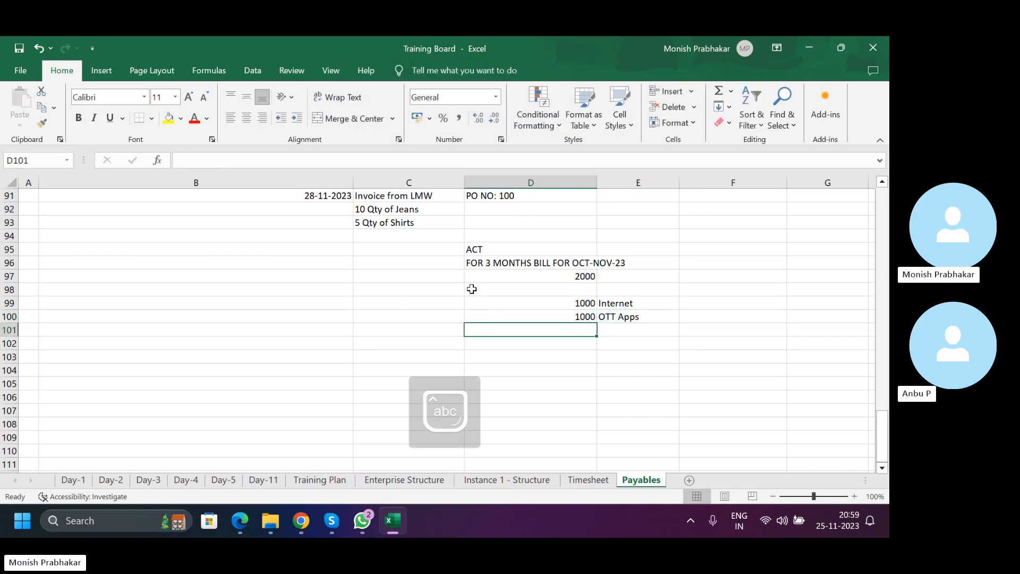
Check the bill total in D97, and reopen line 1's distributions in the Oracle invoice.
left_click(521, 277)
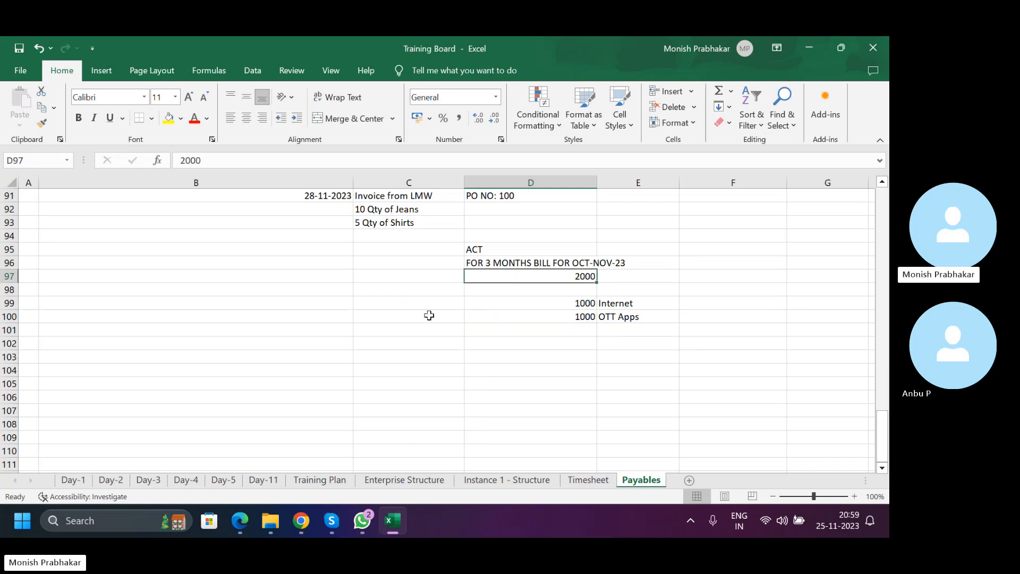
left_click(302, 526)
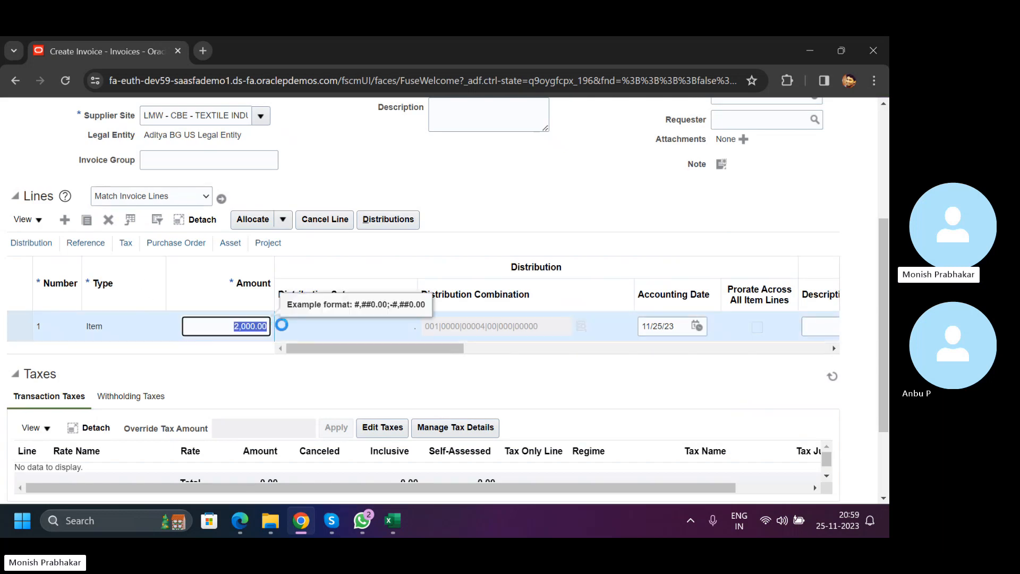
left_click(390, 222)
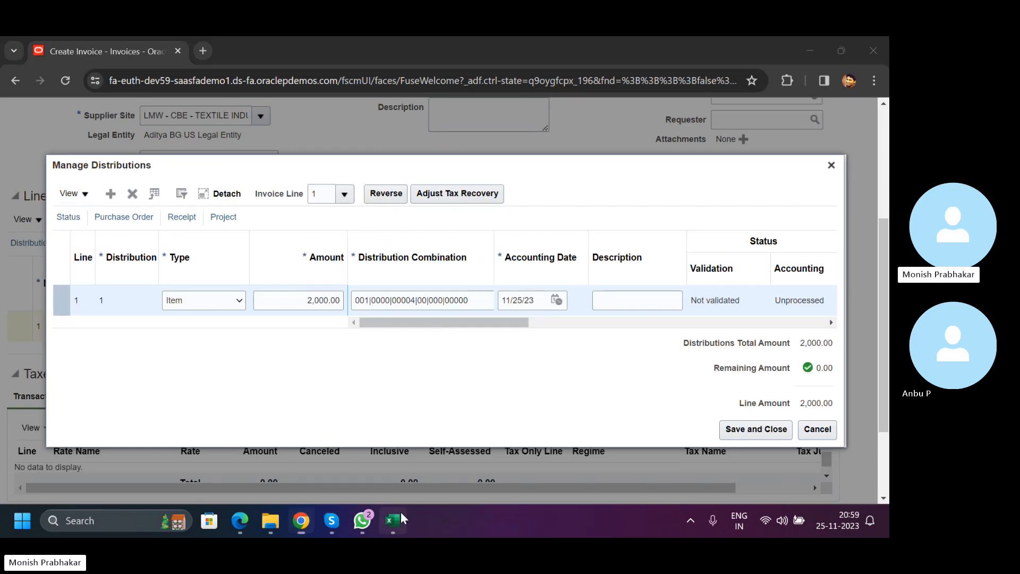
Switch back to Excel and compare the Internet and OTT Apps amounts with the bill total.
left_click(393, 519)
left_click_drag(567, 299, 659, 294)
left_click_drag(540, 318, 640, 317)
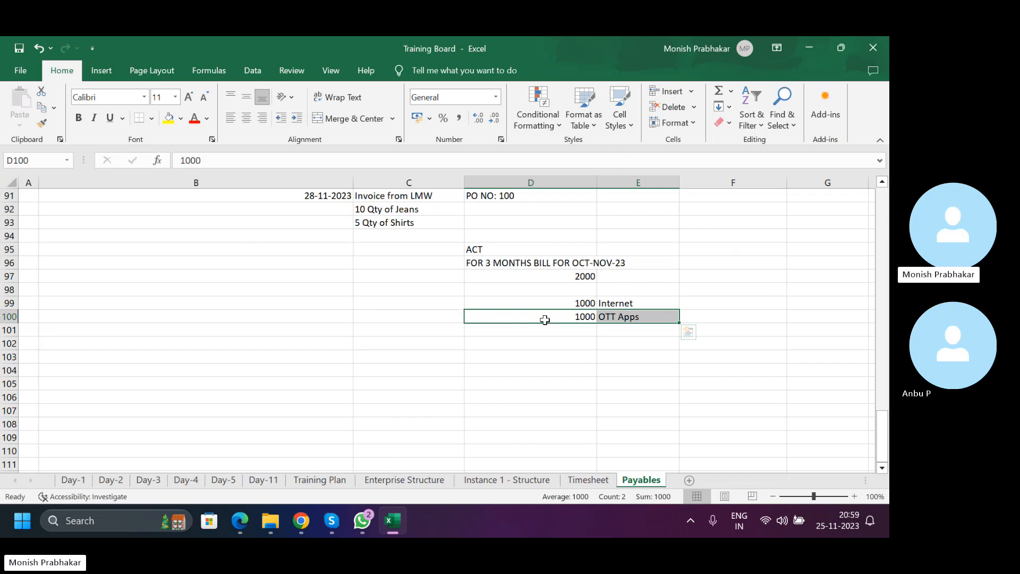
left_click(563, 275)
left_click_drag(519, 303, 549, 312)
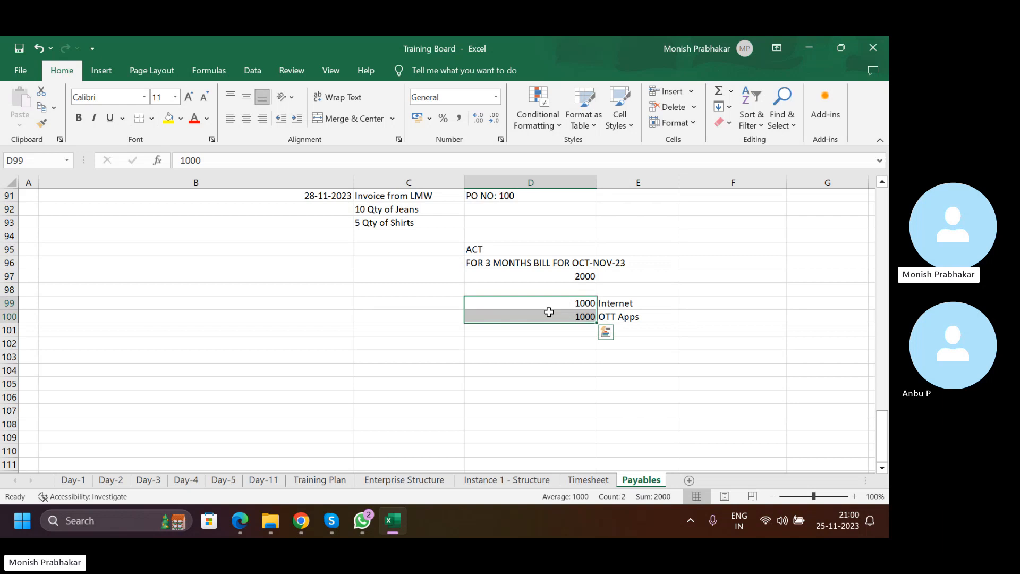
Return to the Oracle invoice and save and close the line's distributions.
left_click(301, 520)
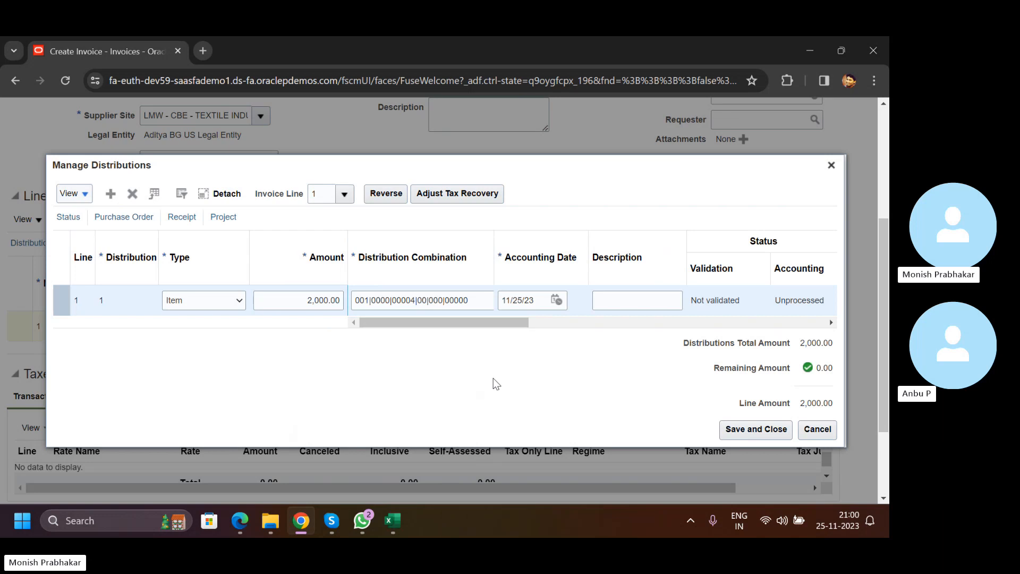
left_click(756, 429)
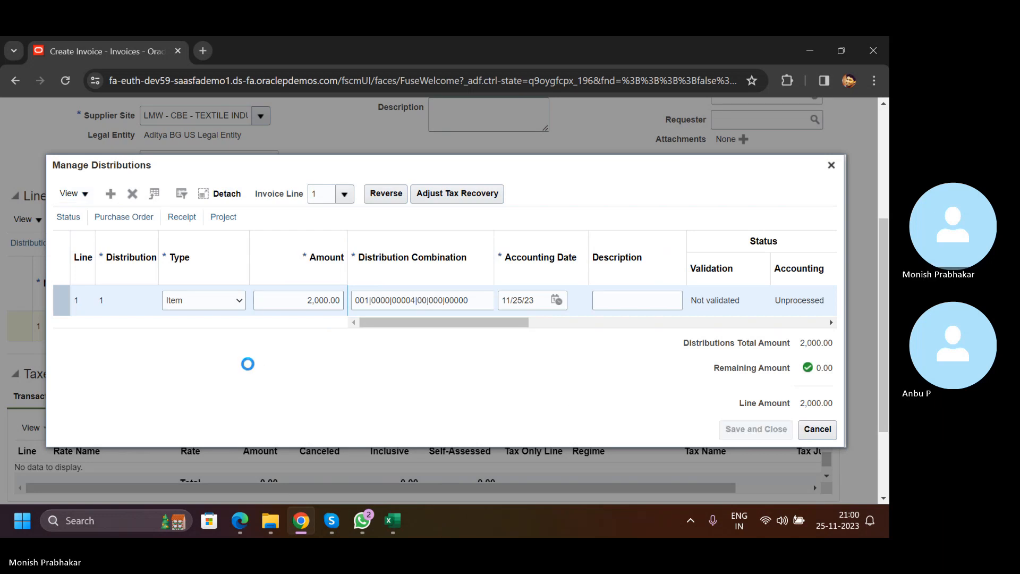
Switch to the Skype call and unmute the microphone.
scroll(351, 370, "down", 3)
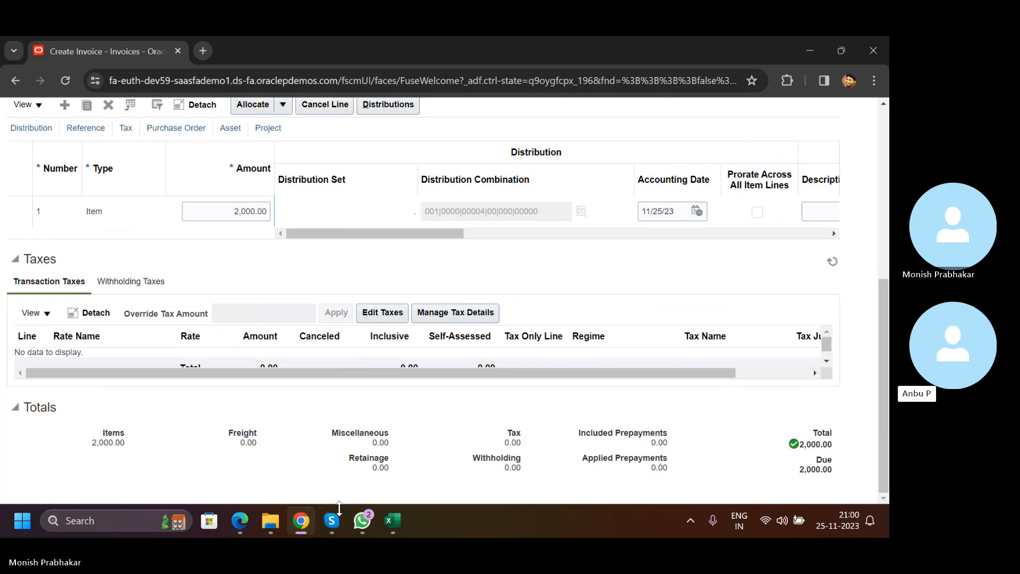
left_click(321, 526)
left_click(399, 481)
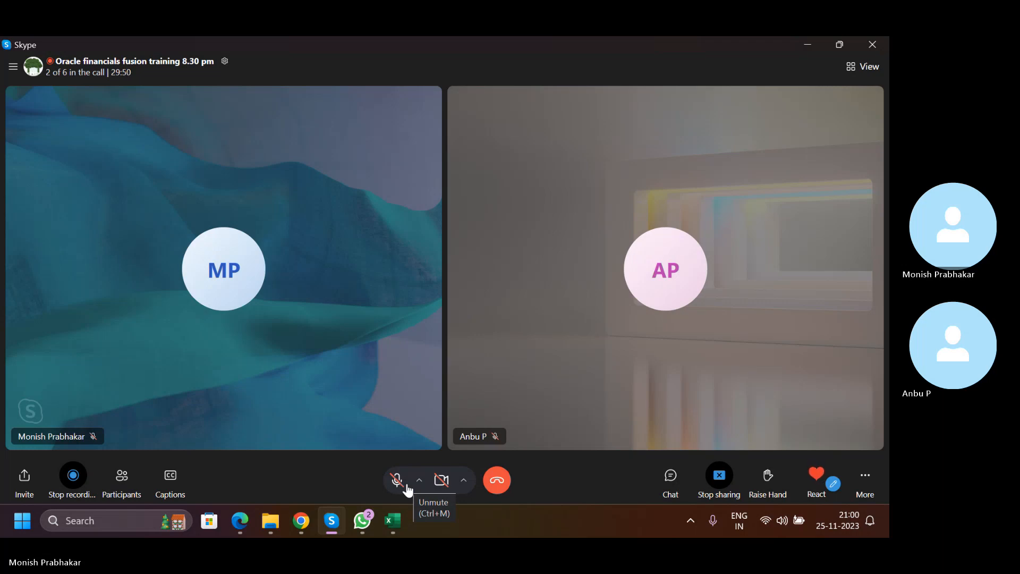
left_click(408, 488)
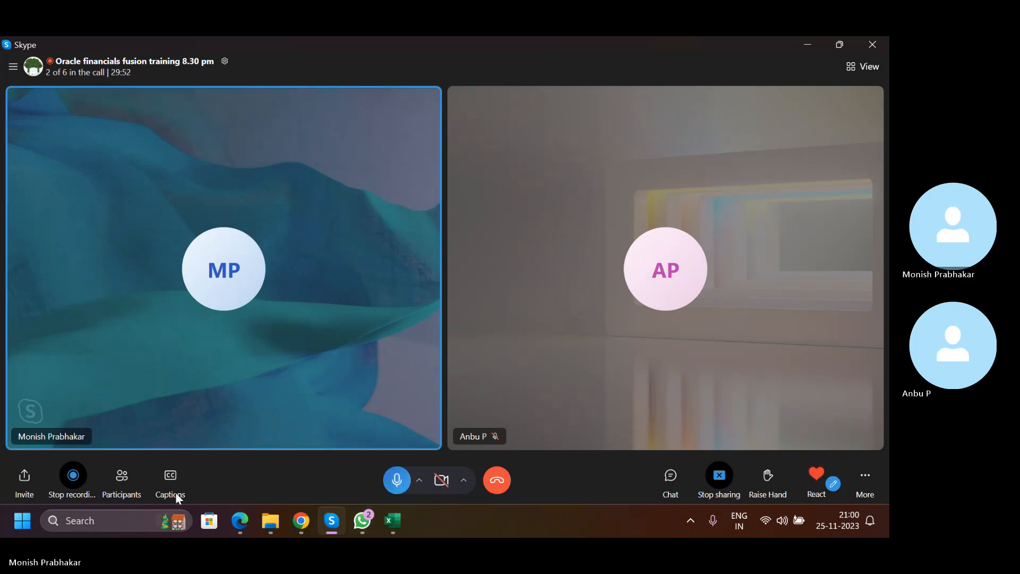
mouse_move(364, 528)
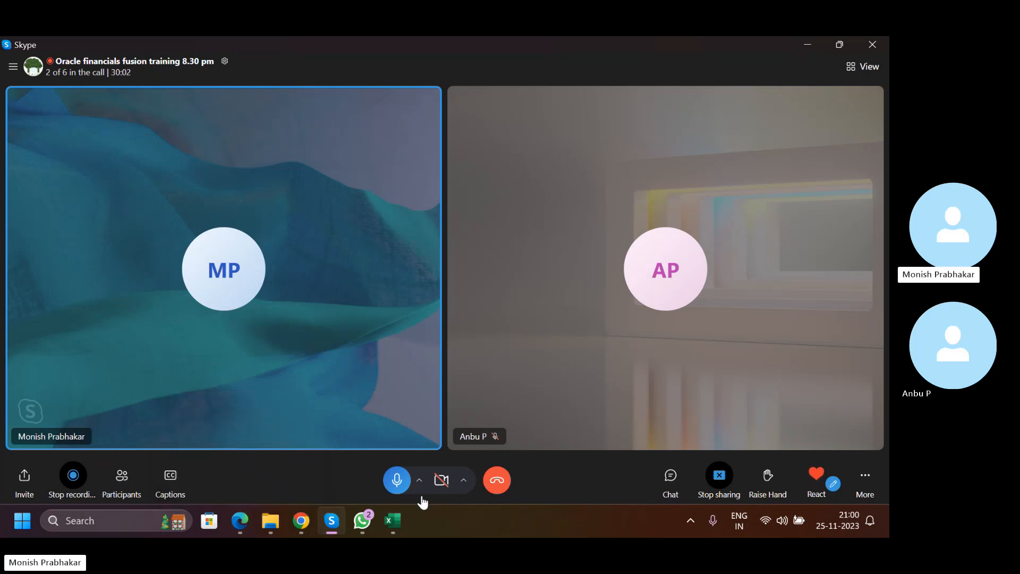
Return to the Oracle invoice, copy the invoice number into the header's Description field, and save the invoice.
left_click(301, 520)
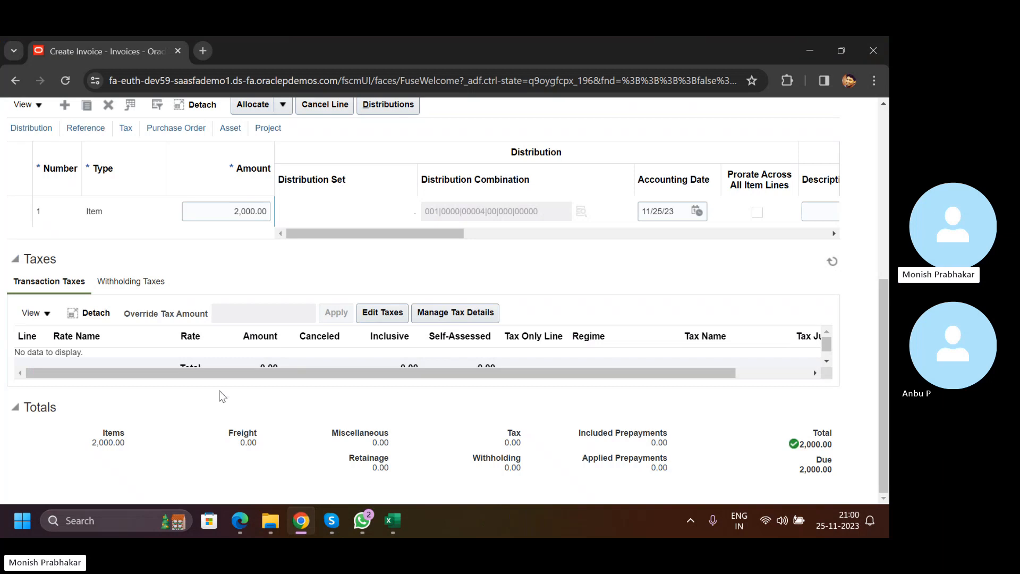
scroll(481, 296, "up", 4)
scroll(531, 223, "up", 2)
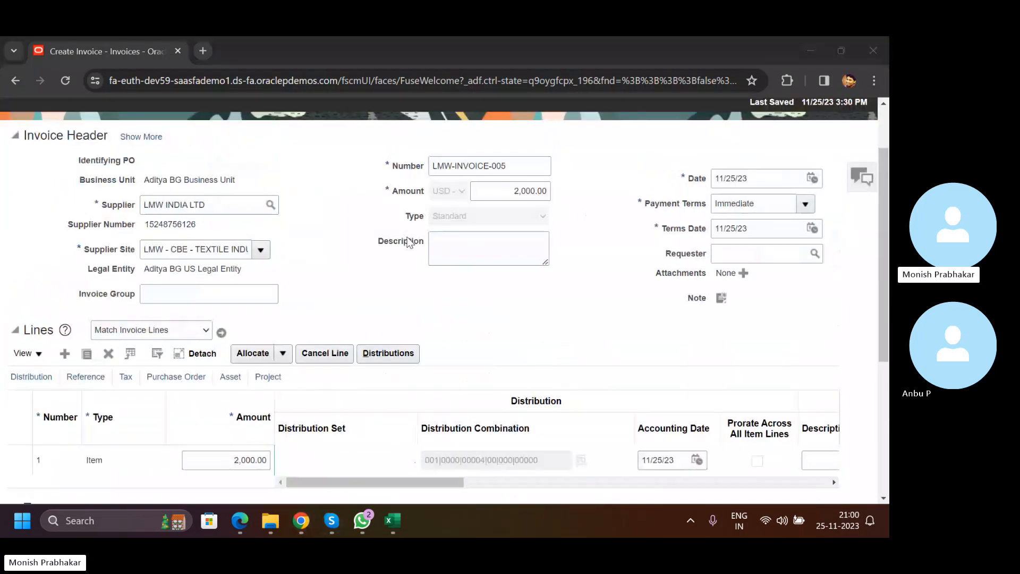
left_click_drag(547, 240, 350, 245)
key("ctrl+c")
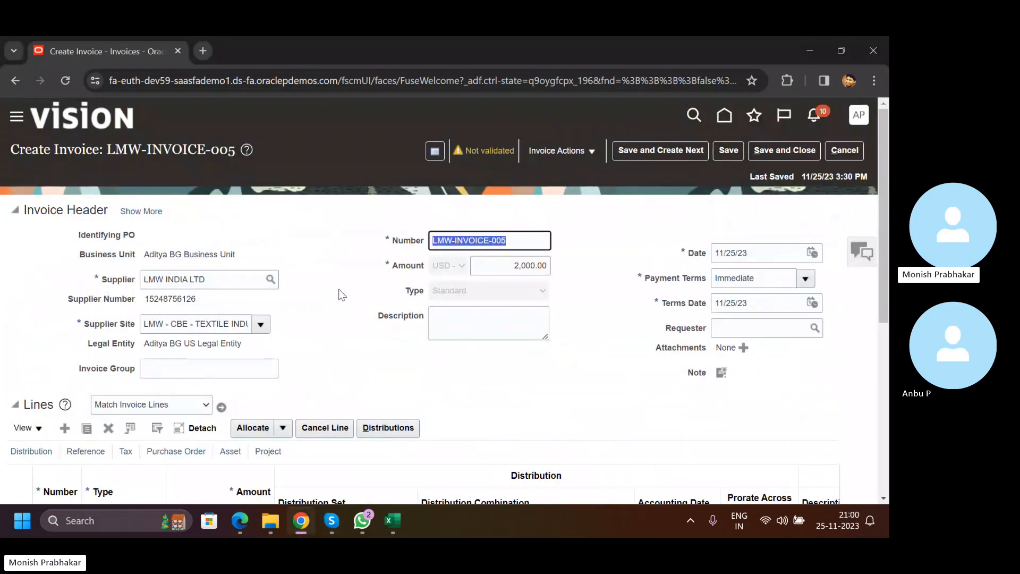
left_click(512, 321)
key("ctrl+v")
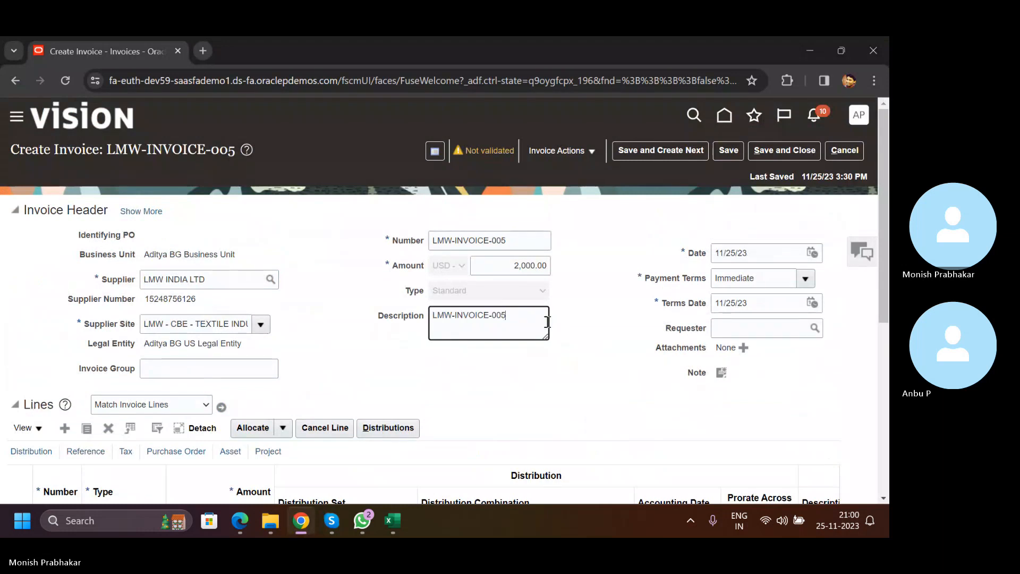
left_click(741, 153)
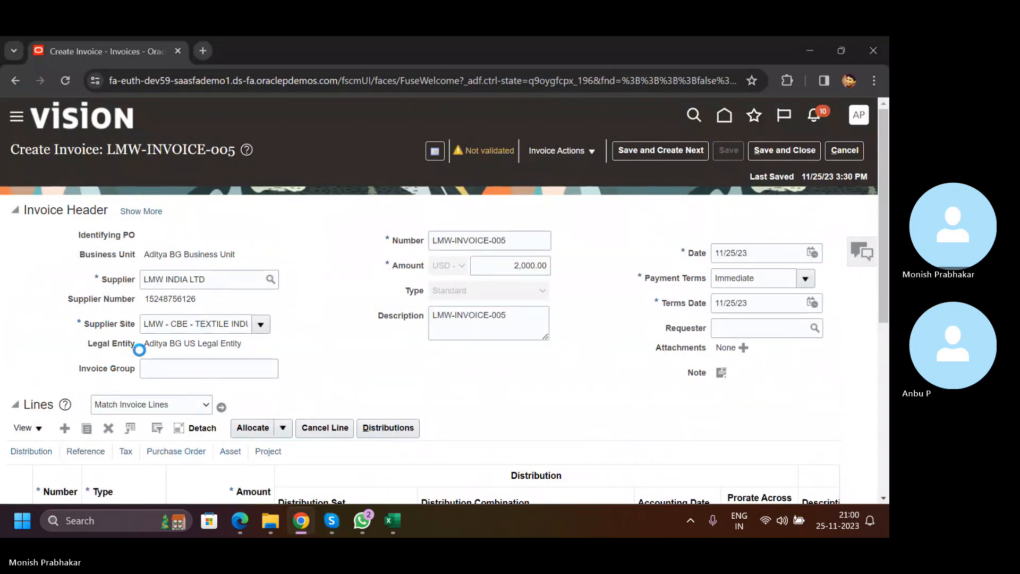
left_click_drag(142, 343, 260, 339)
left_click(233, 369)
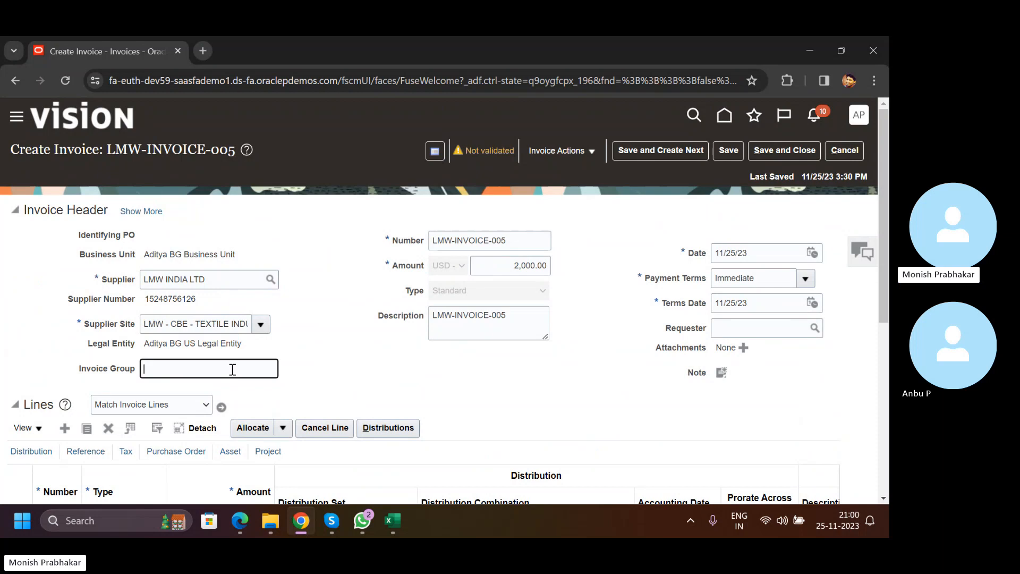
left_click(190, 410)
left_click(190, 410)
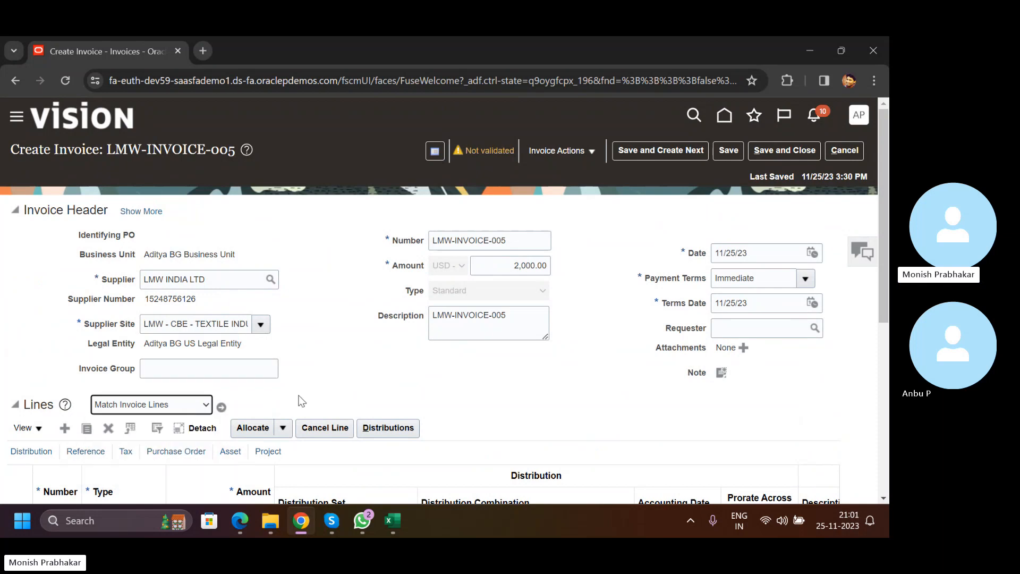
Show all columns in the invoice Lines table and collapse the Taxes section, dismissing the temporary-view notice.
scroll(166, 337, "down", 5)
left_click(25, 151)
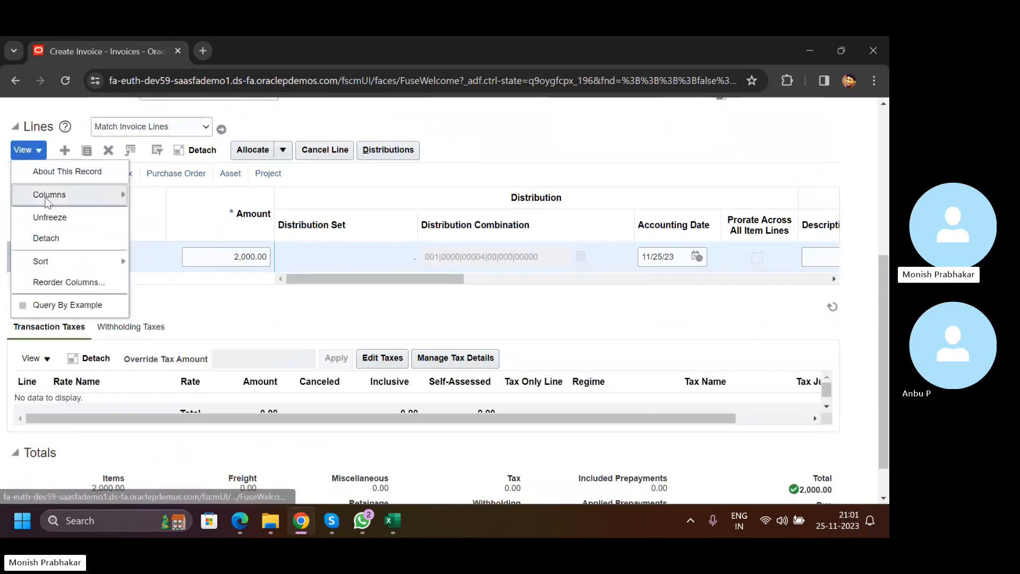
mouse_move(69, 194)
left_click(159, 204)
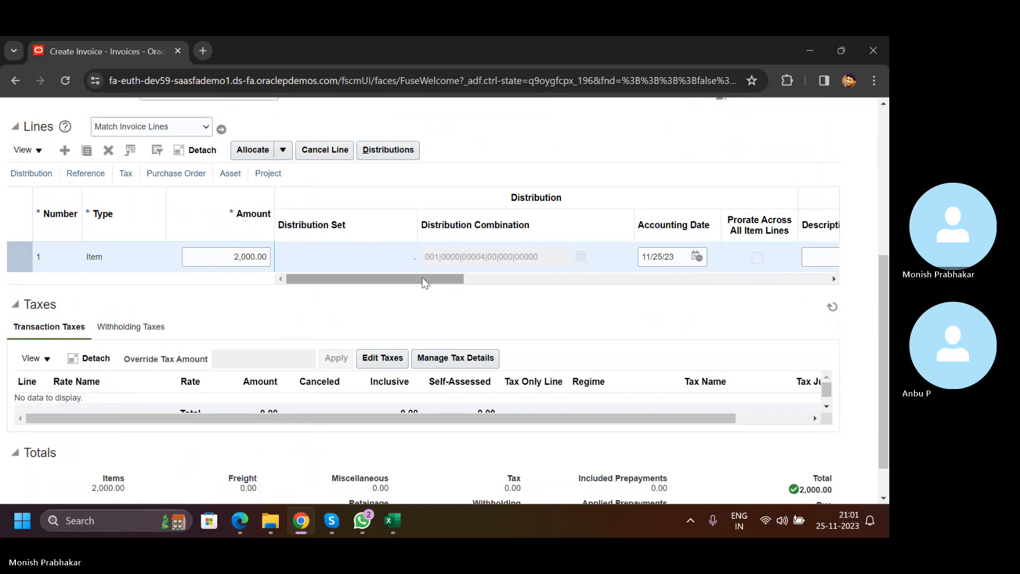
left_click(16, 349)
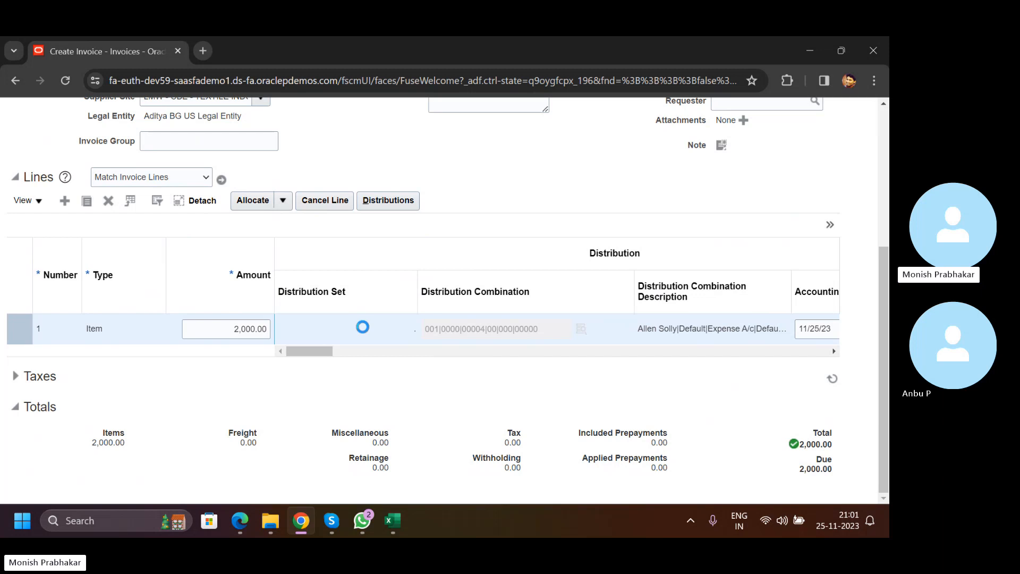
scroll(303, 189, "up", 4)
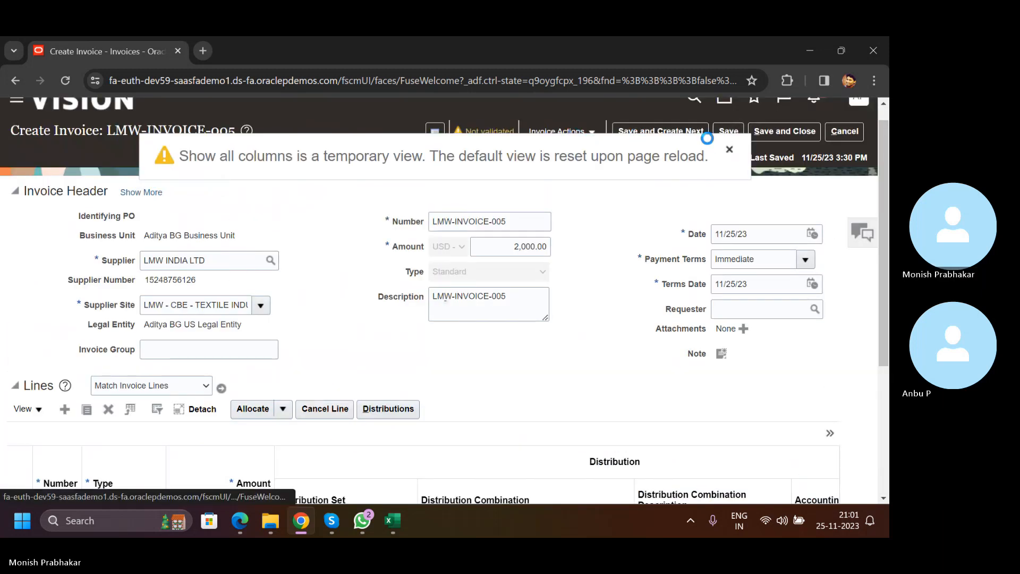
left_click(728, 149)
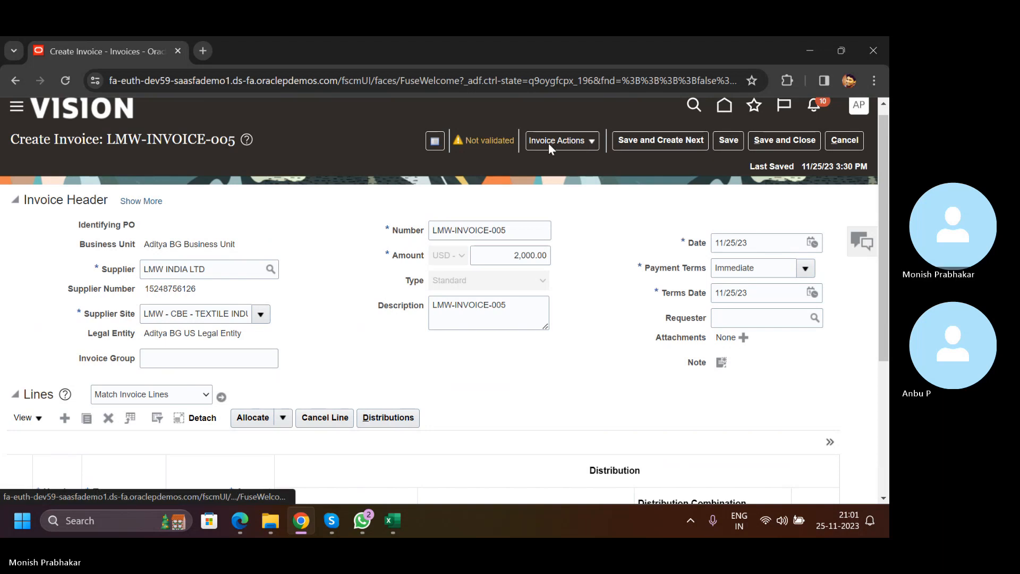
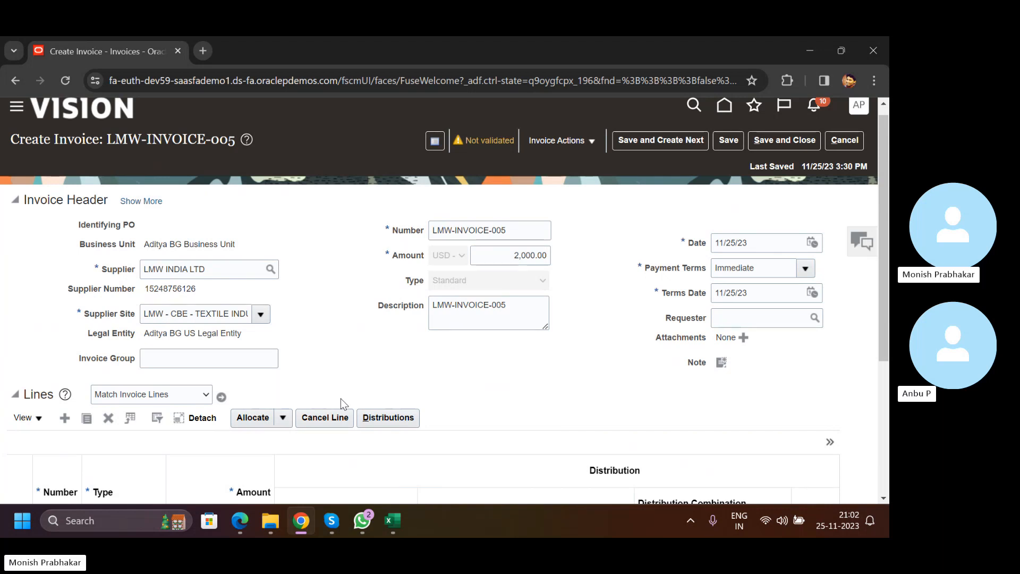
Expand the invoice header to show more details and examine its accounting date and liability distribution.
scroll(233, 225, "down", 4)
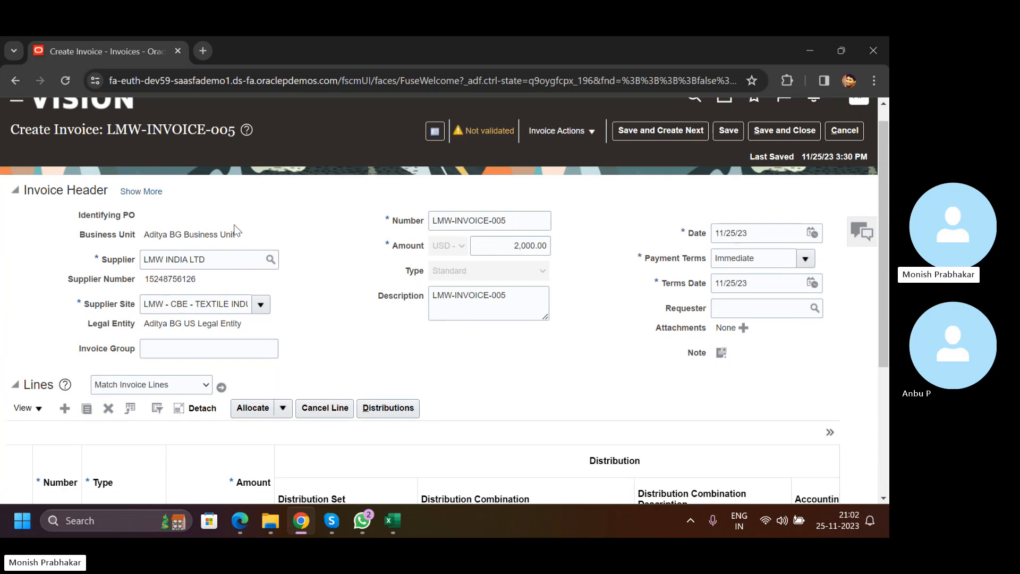
scroll(356, 290, "up", 5)
scroll(356, 286, "down", 4)
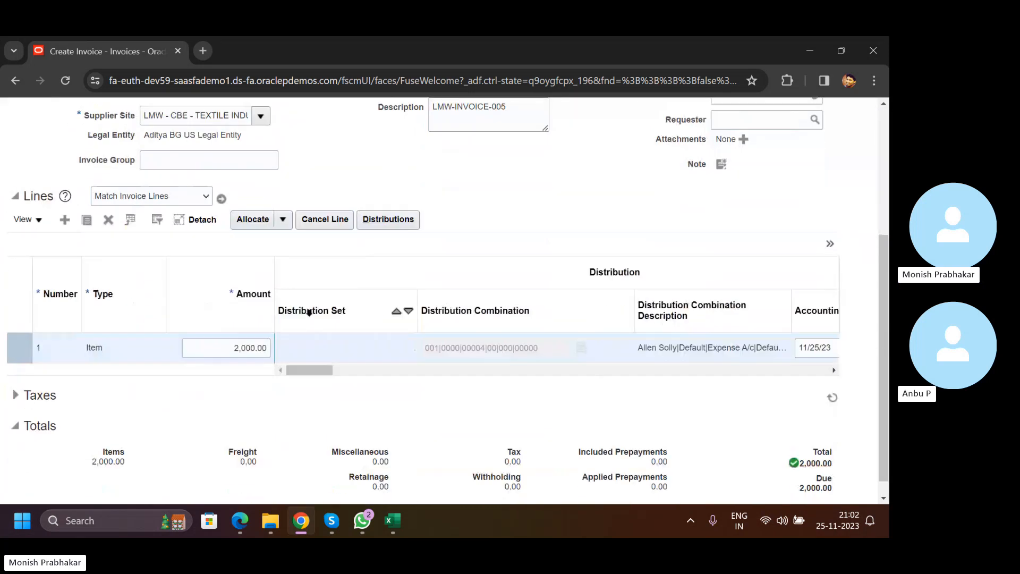
scroll(309, 313, "up", 1)
scroll(309, 313, "up", 3)
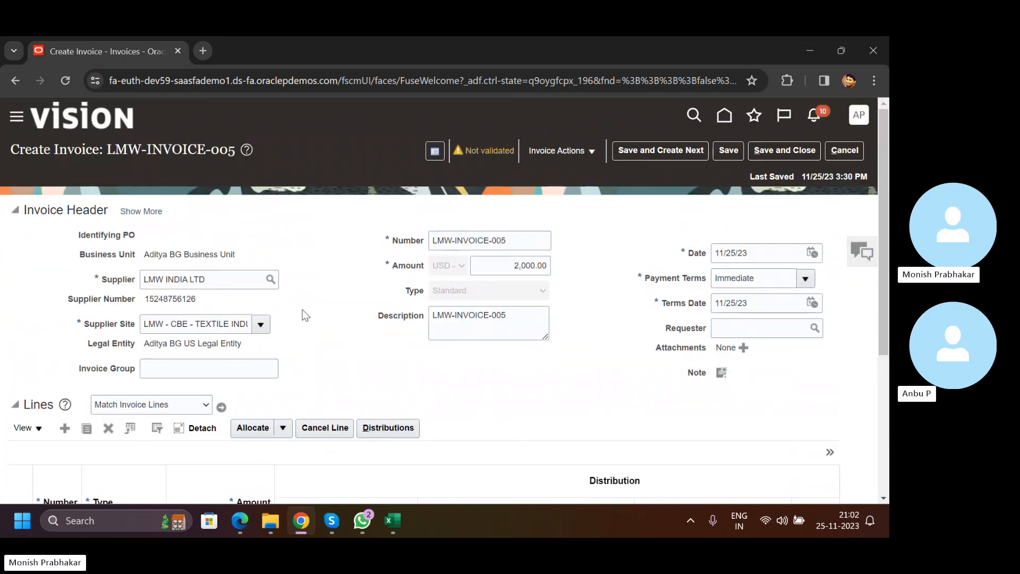
left_click(140, 212)
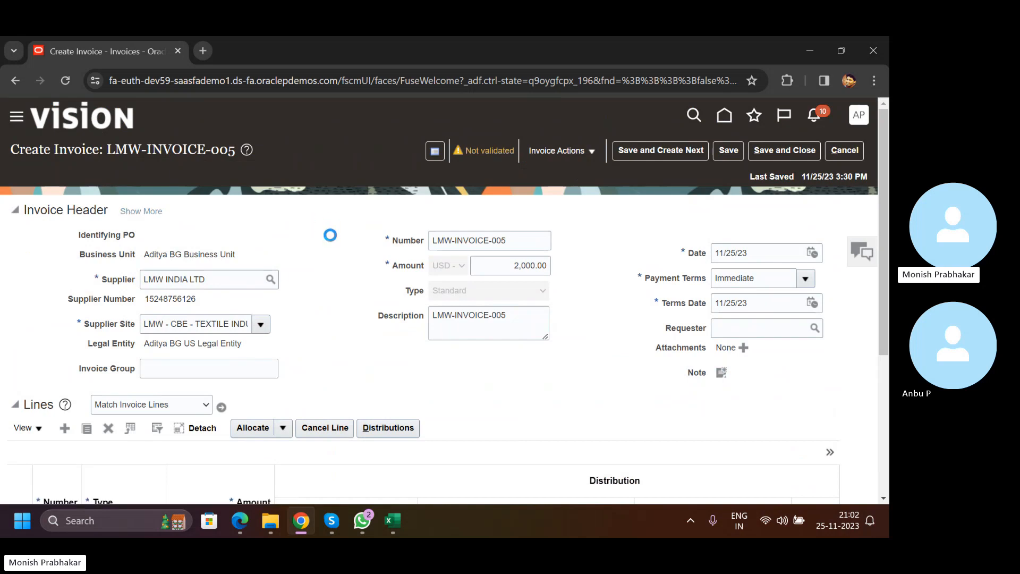
left_click(78, 236)
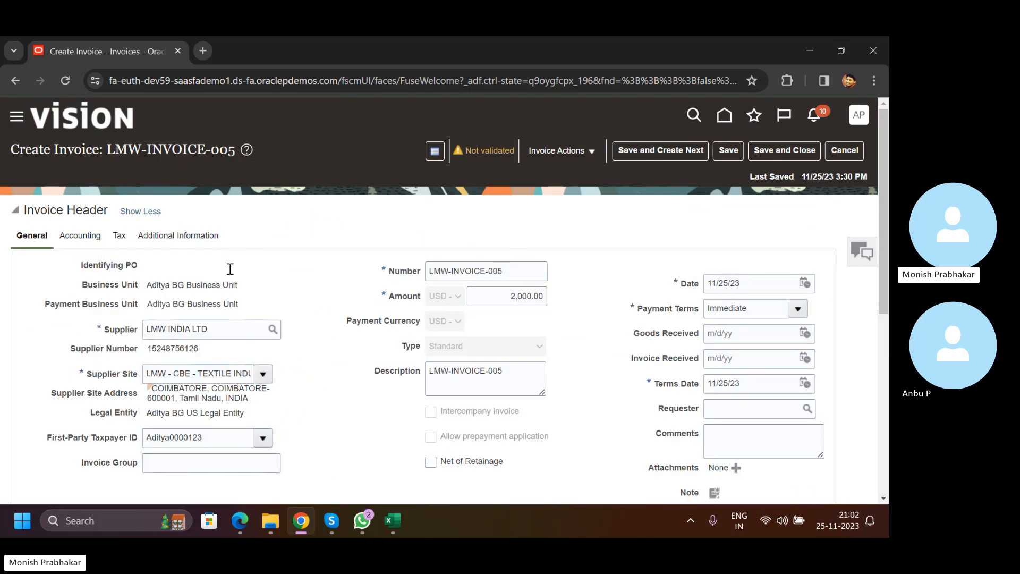
left_click(241, 294)
left_click(97, 295)
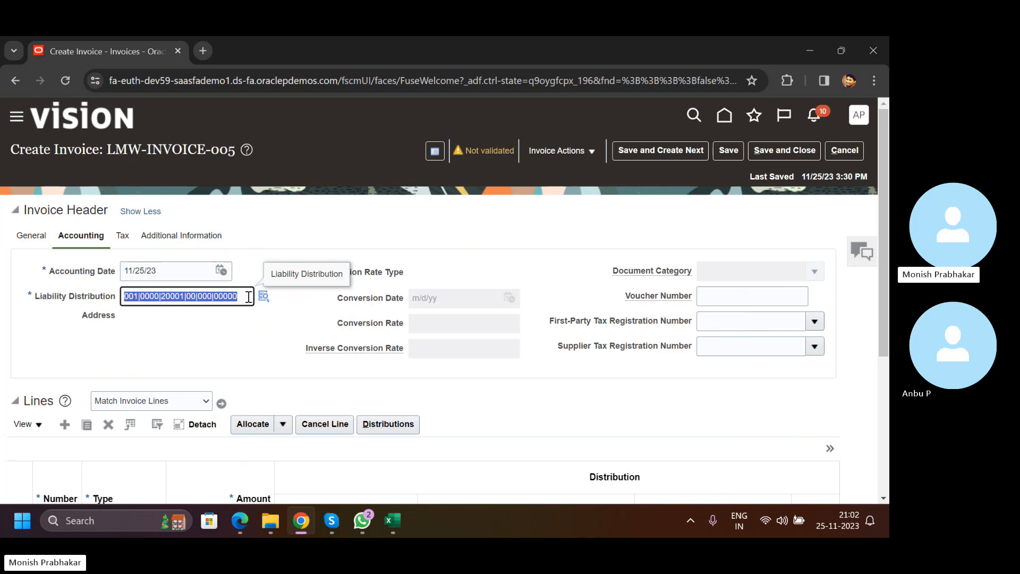
Review the header's Tax and Additional Information details, and return to the General details.
left_click(120, 237)
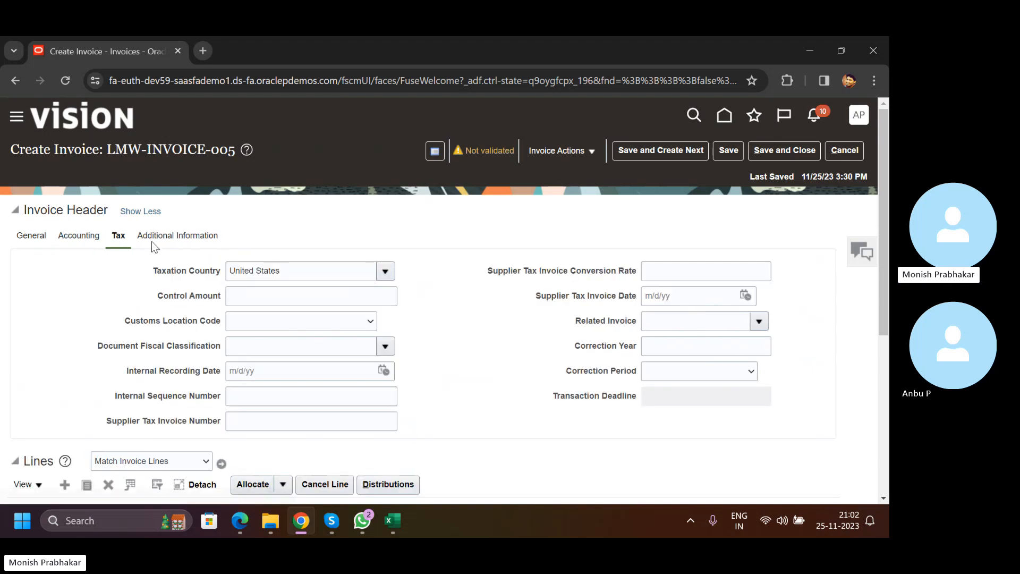
left_click(163, 235)
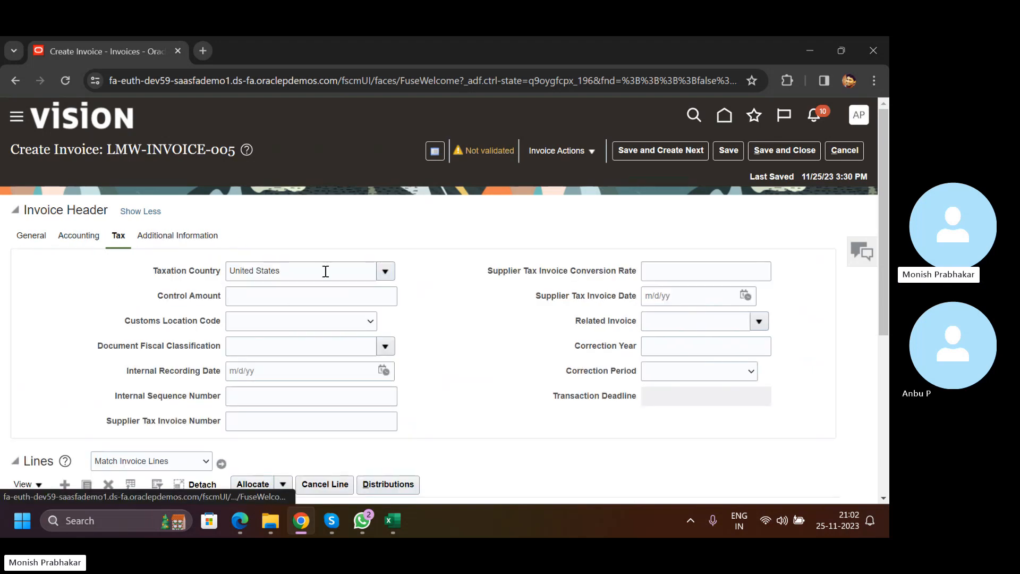
scroll(130, 283, "down", 4)
scroll(183, 327, "up", 3)
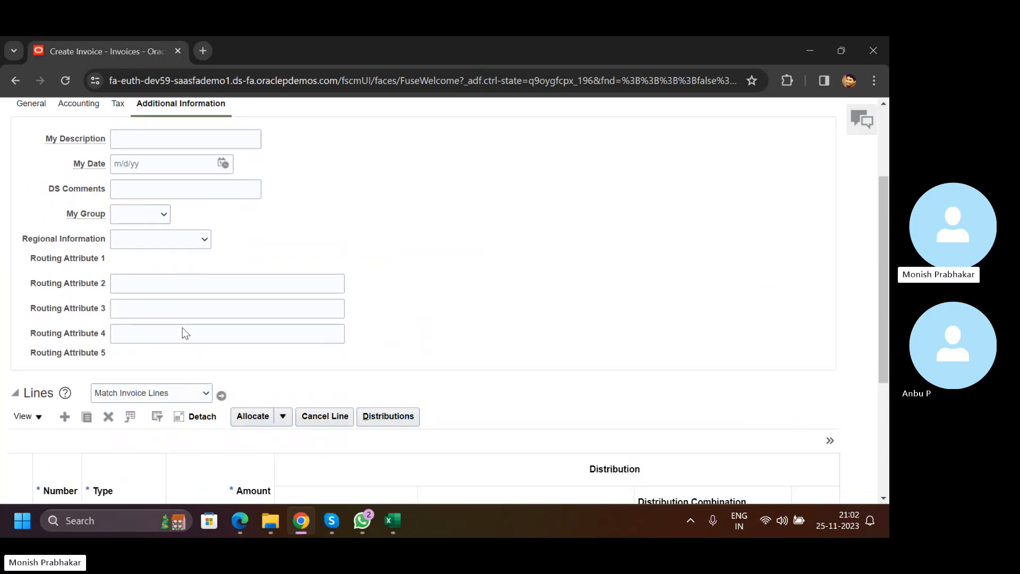
left_click(150, 226)
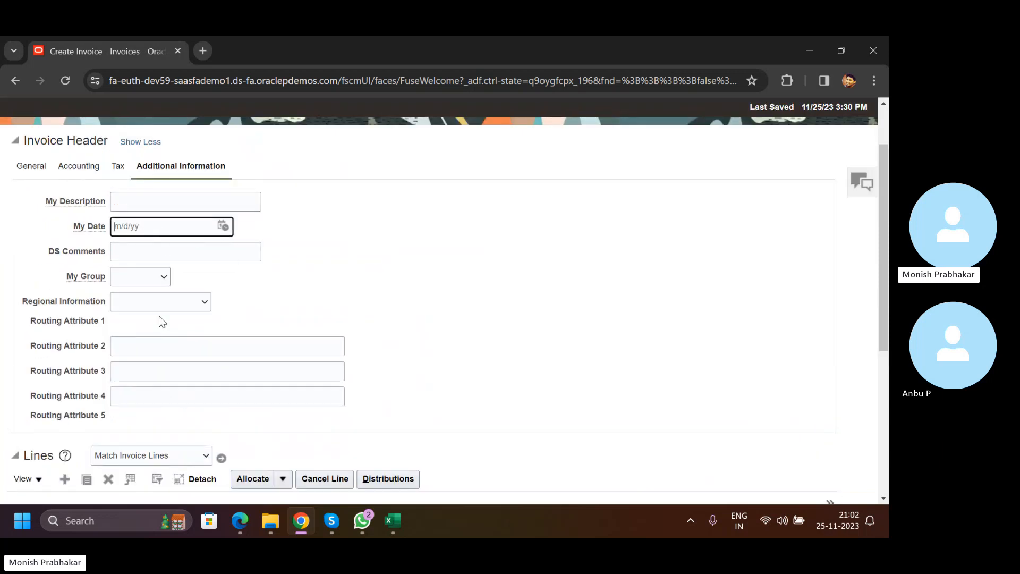
left_click(33, 166)
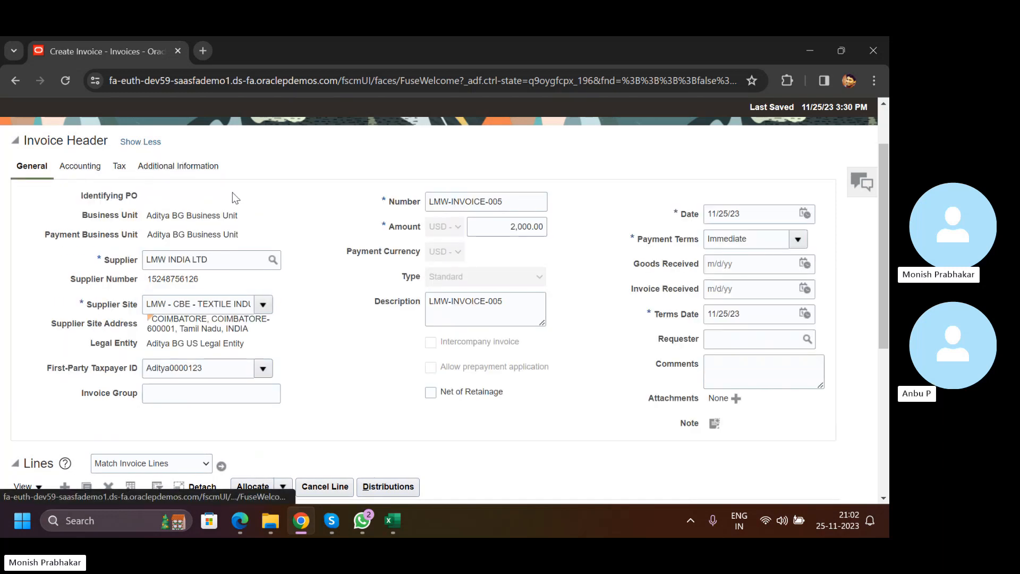
scroll(305, 231, "up", 1)
Look over the available invoice actions, and review the statuses and holds in the Invoice Summary.
left_click(580, 153)
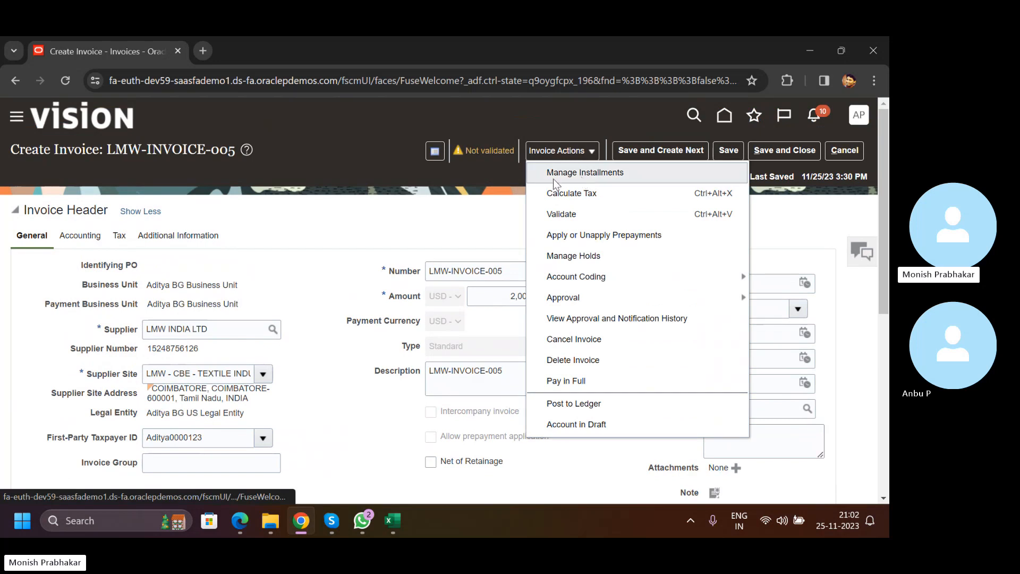
left_click(447, 182)
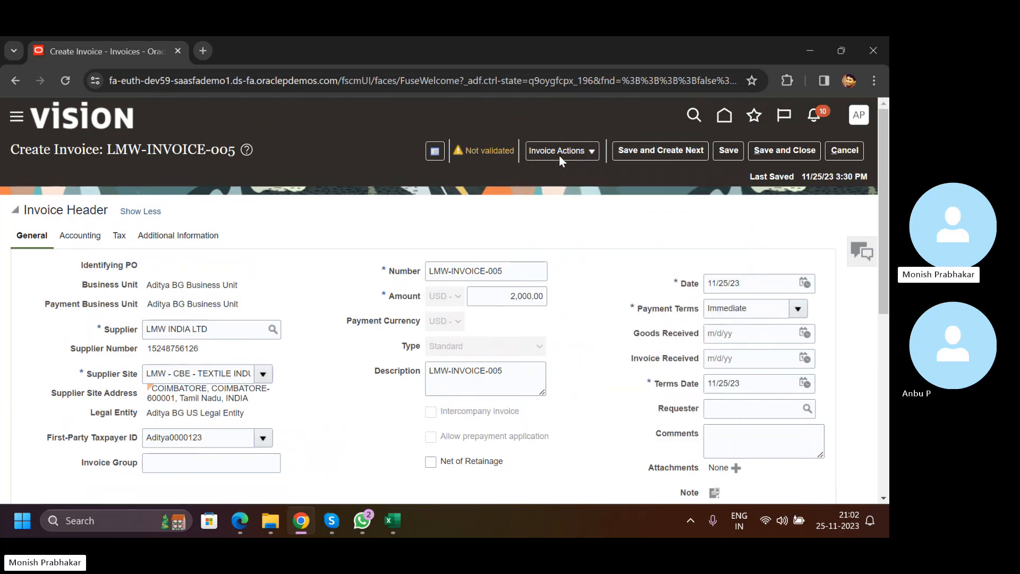
left_click_drag(515, 153, 461, 151)
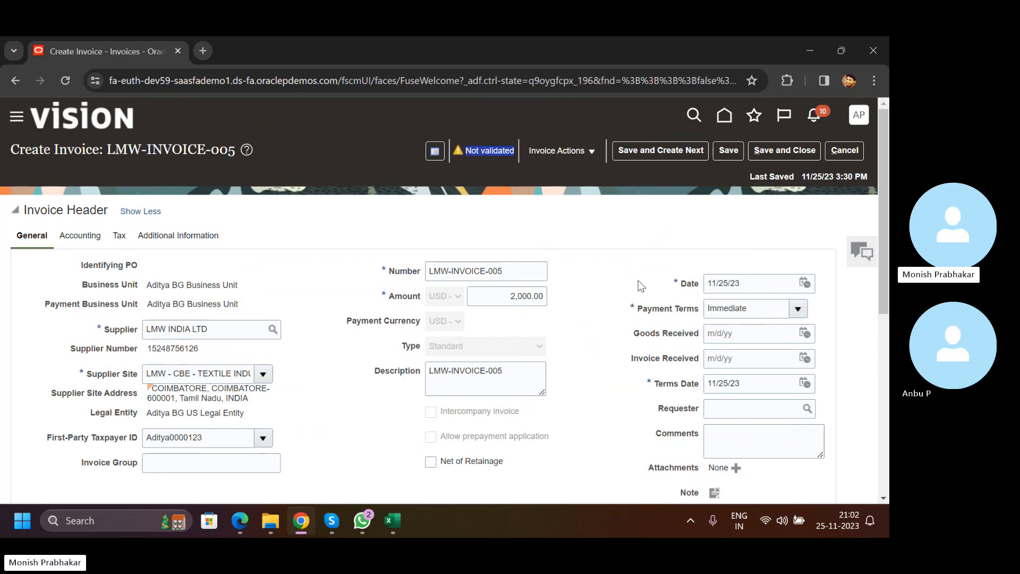
left_click(492, 151)
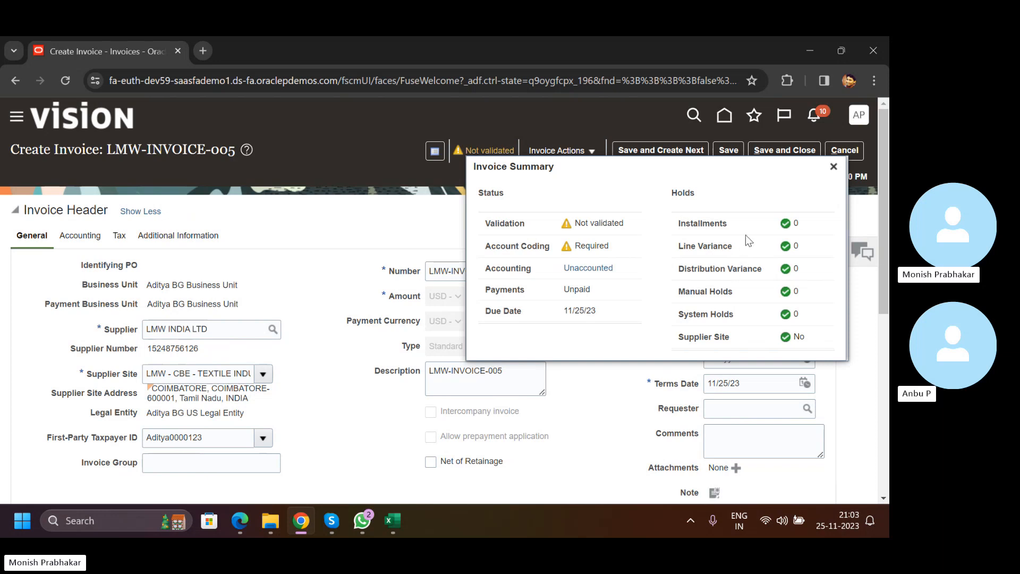
left_click(834, 166)
Change the amount of invoice line 1 to 1,500.
scroll(443, 332, "down", 5)
scroll(341, 232, "up", 5)
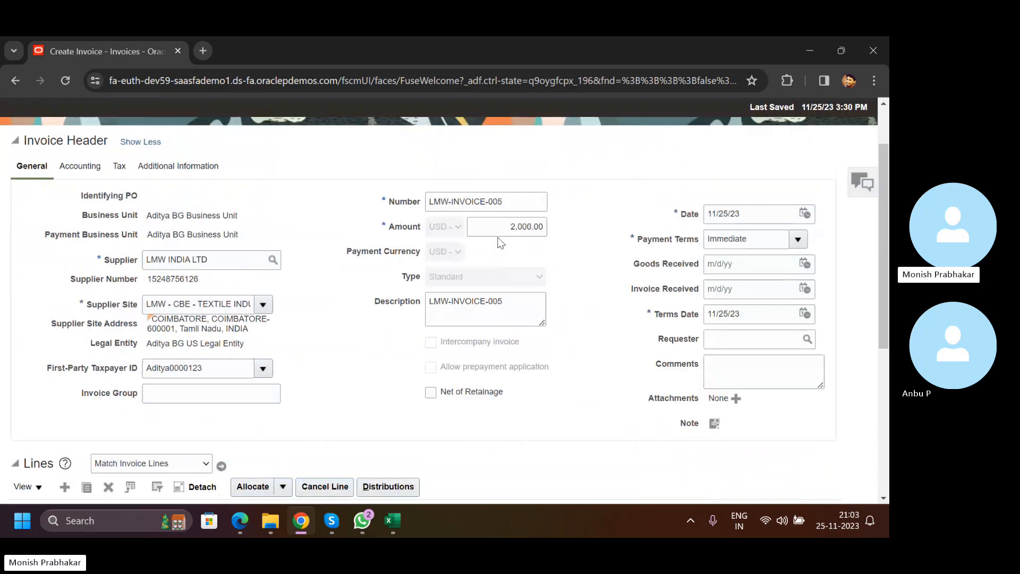
scroll(217, 401, "down", 5)
left_click(216, 401)
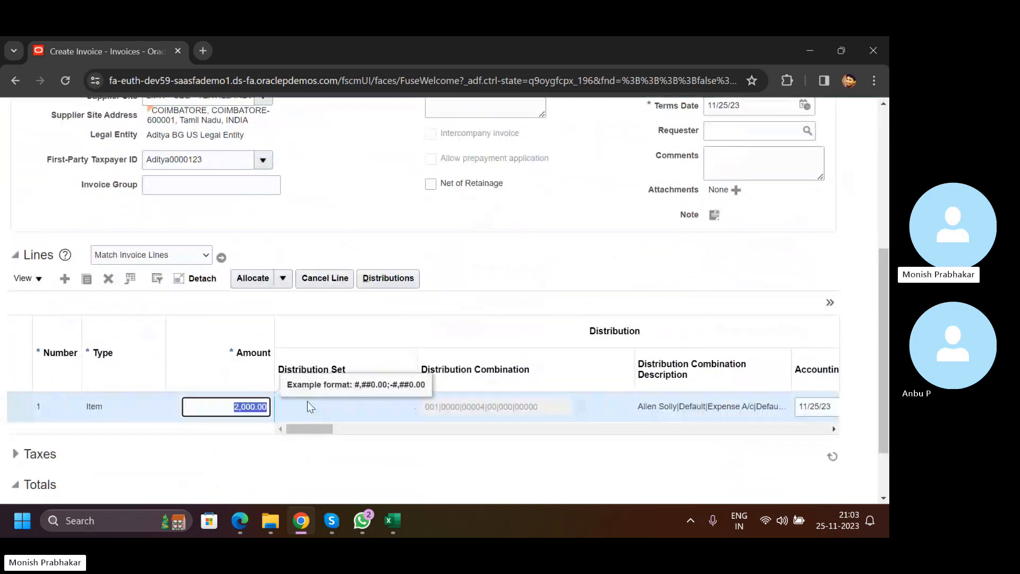
key("BackSpace")
type("1,500")
left_click(501, 222)
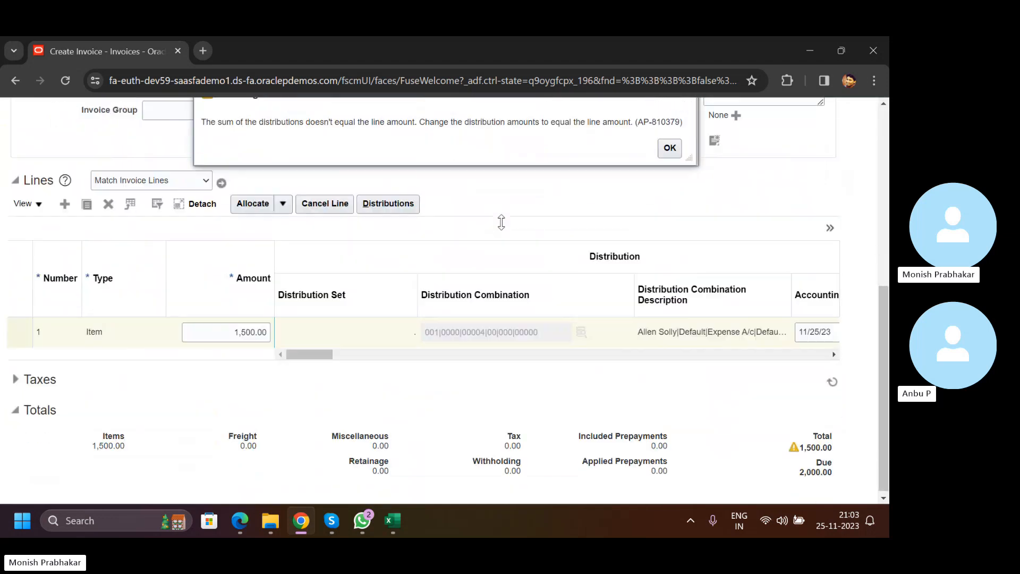
Dismiss the distribution warning and compare invoice line 1's distribution amount with its line amount in Manage Distributions, keeping the distribution as it is.
left_click(666, 221)
scroll(627, 255, "down", 5)
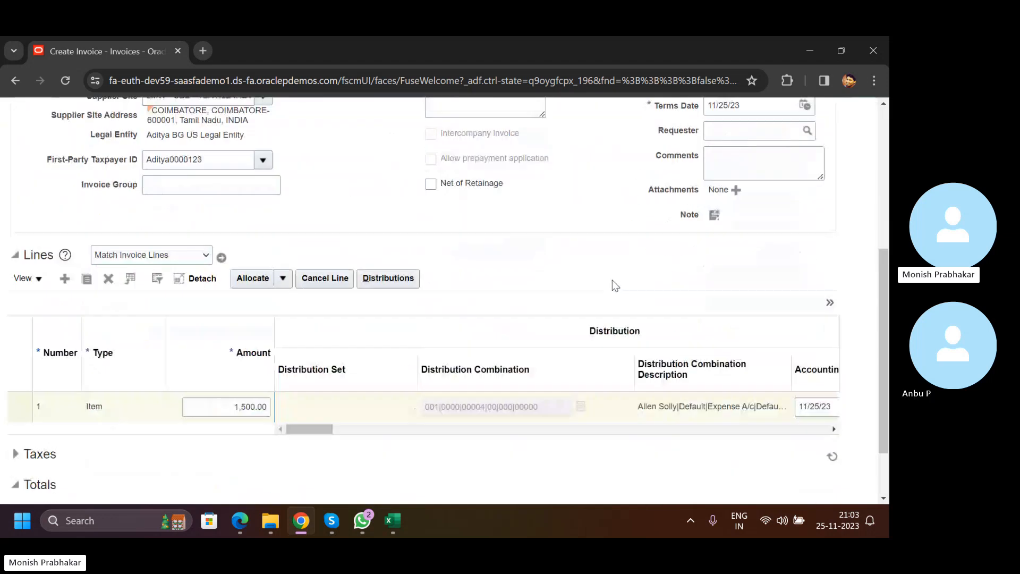
scroll(662, 451, "down", 2)
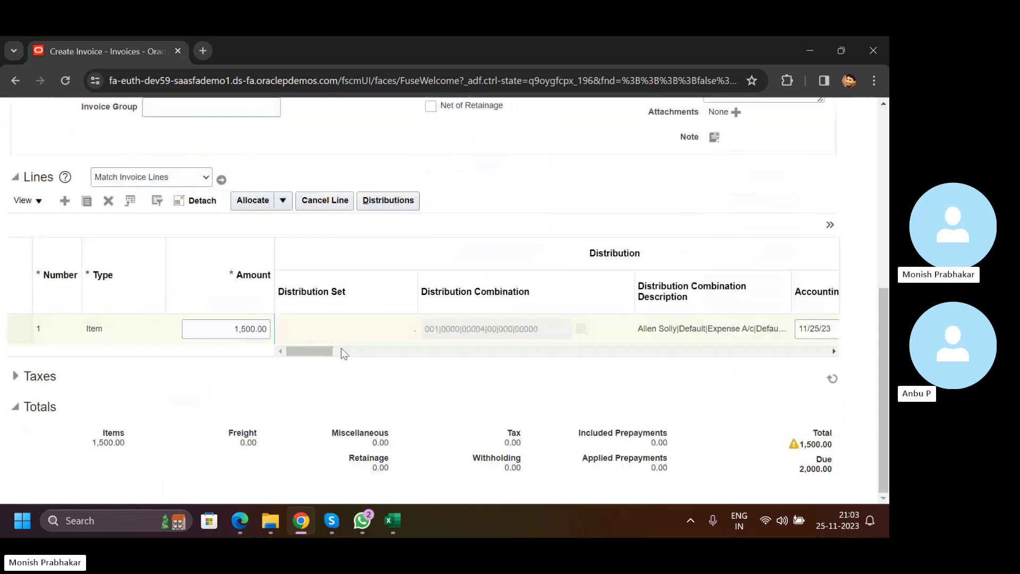
left_click(385, 203)
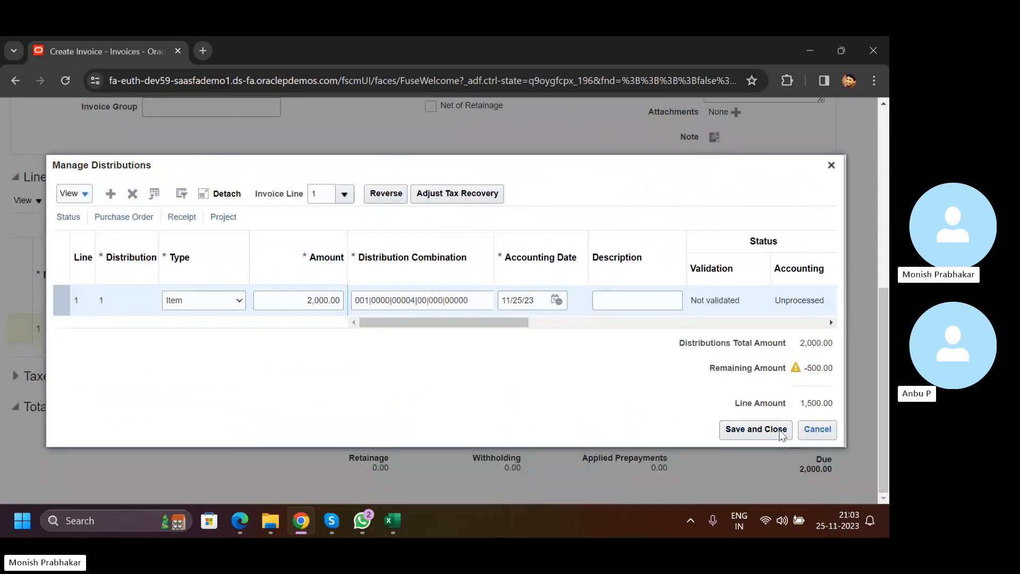
left_click(749, 429)
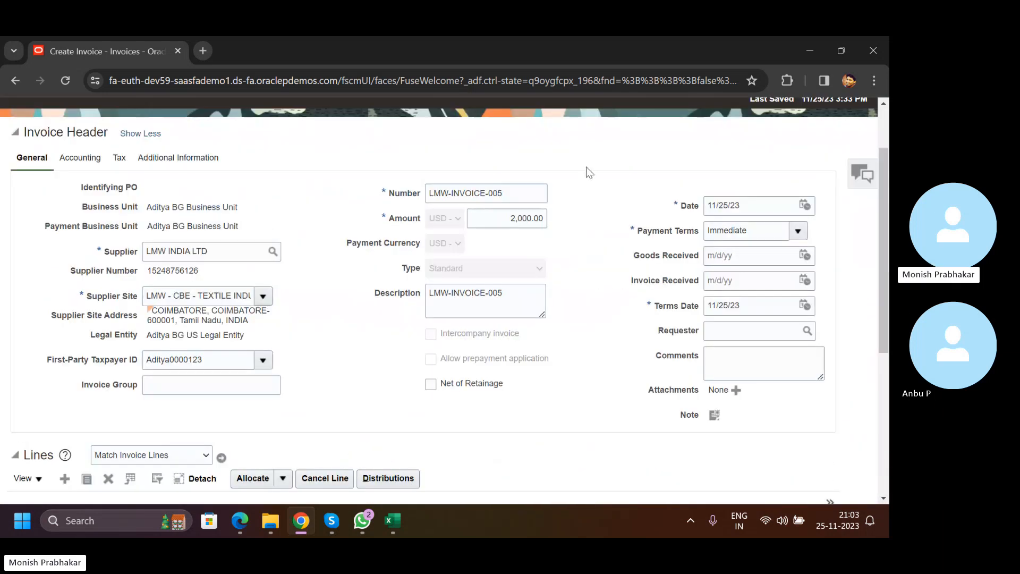
Validate invoice LMW-INVOICE-005 with the mismatched line amount, and review its line and distribution variance holds in the Invoice Summary.
left_click(556, 150)
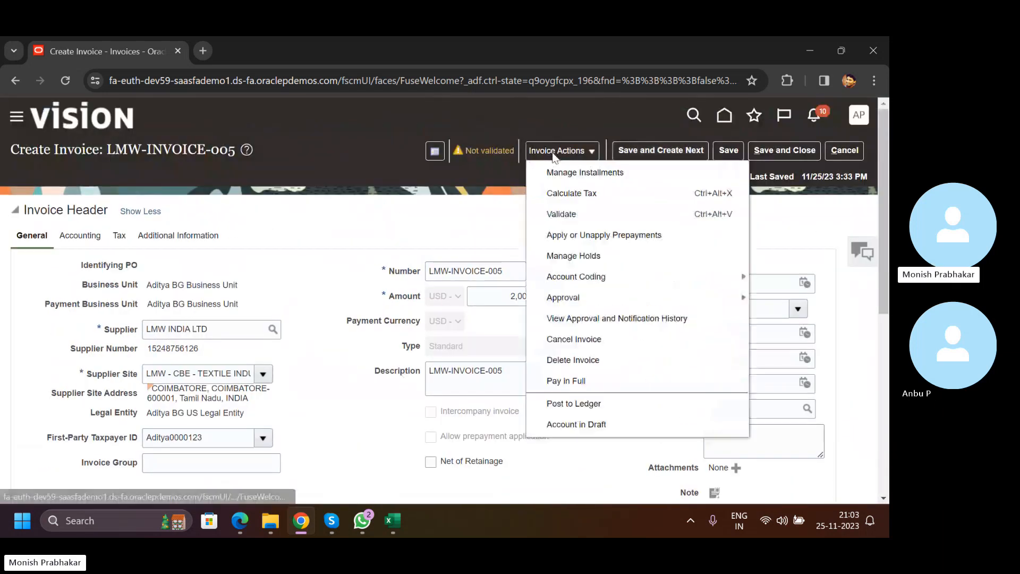
left_click(560, 215)
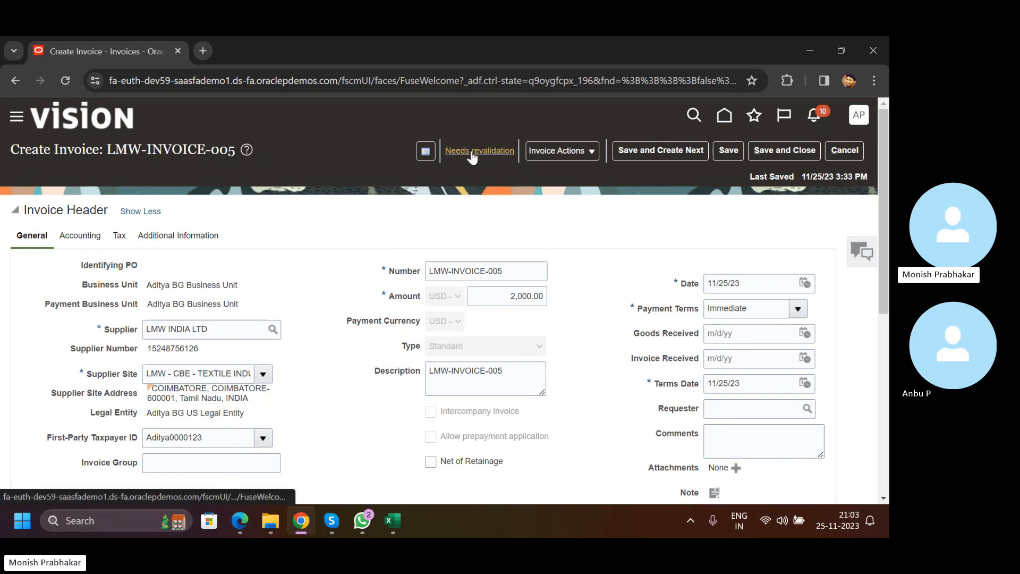
left_click(472, 154)
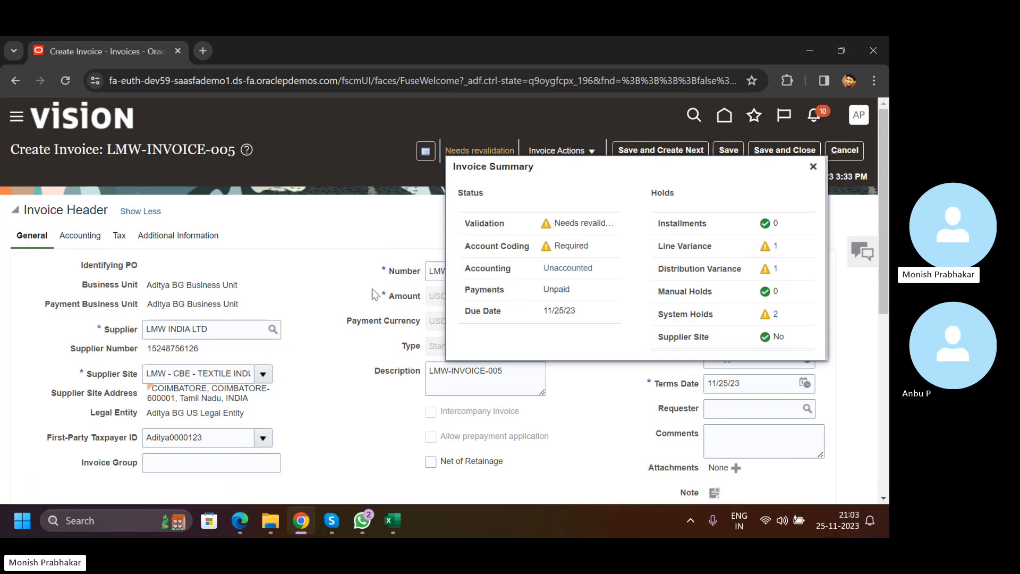
scroll(372, 288, "down", 5)
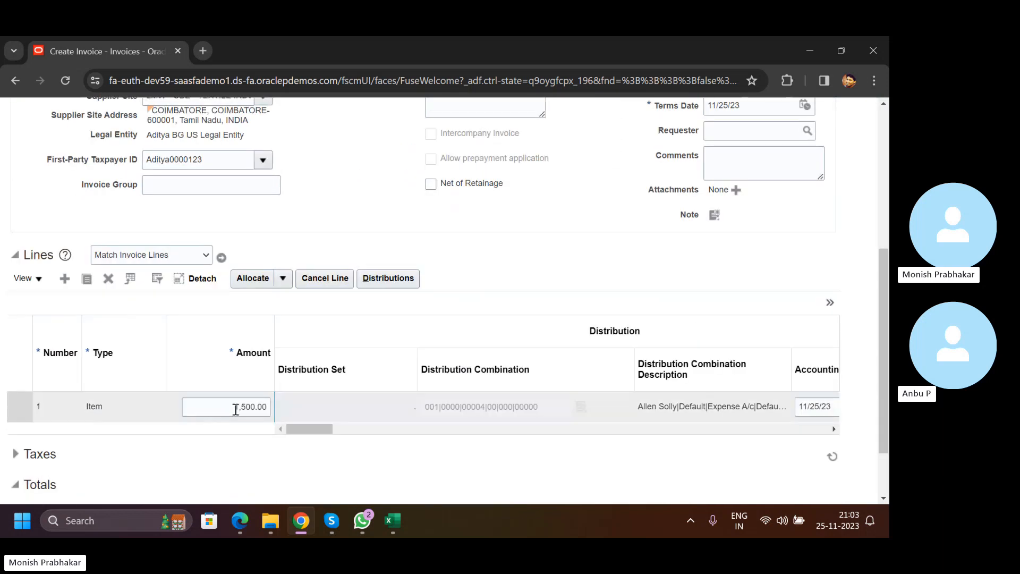
scroll(235, 409, "up", 5)
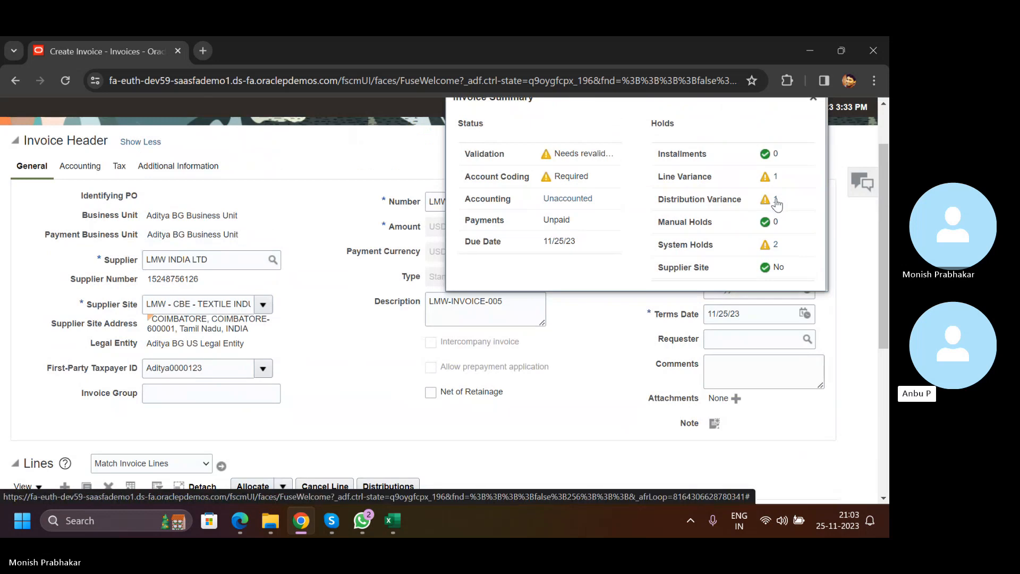
scroll(810, 124, "up", 1)
left_click(817, 165)
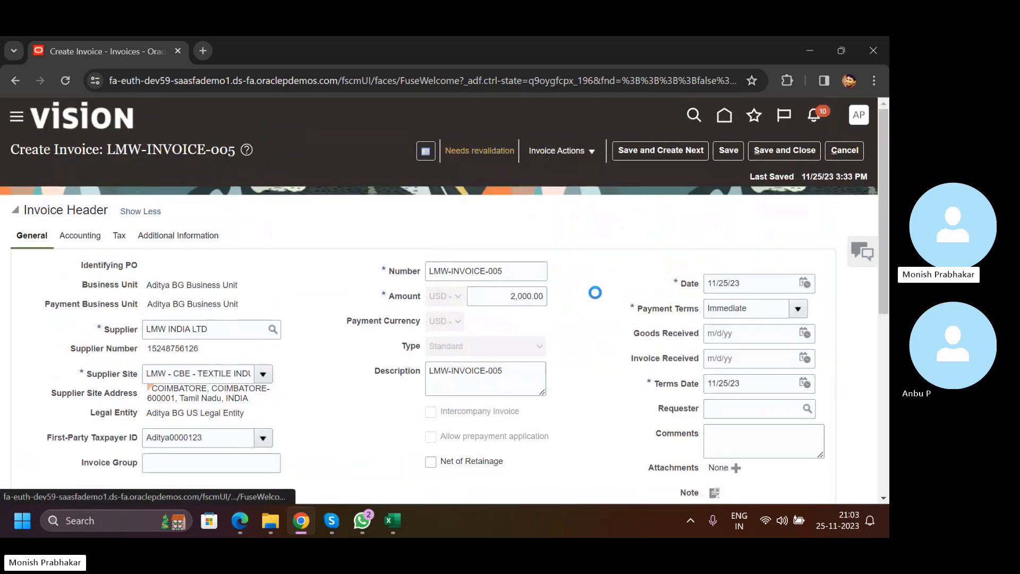
Set the amount of invoice line 1 to 2,000 and save the invoice.
scroll(221, 406, "down", 5)
double_click(222, 406)
key("BackSpace")
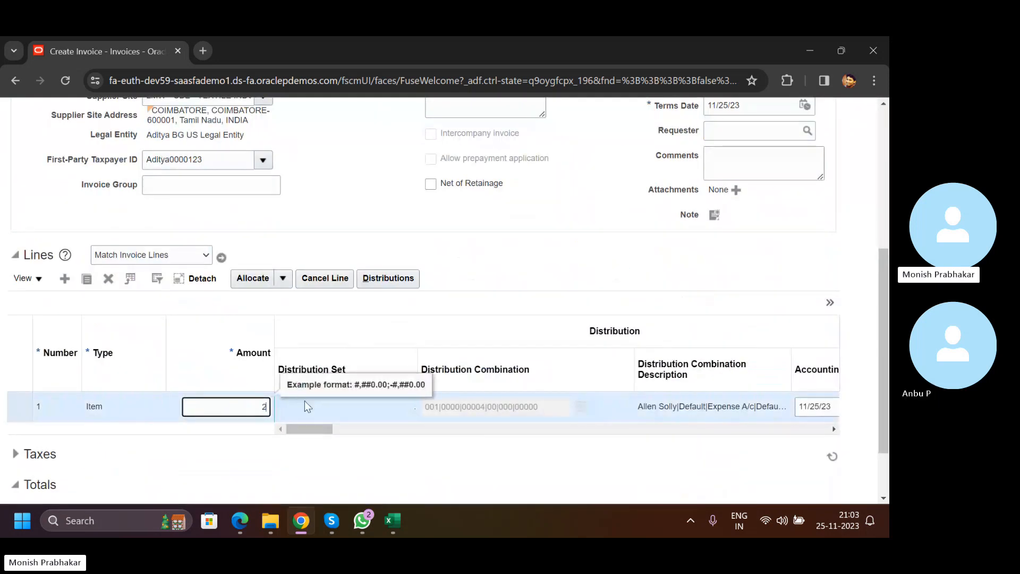
type("2000")
scroll(469, 305, "up", 1)
left_click(470, 305)
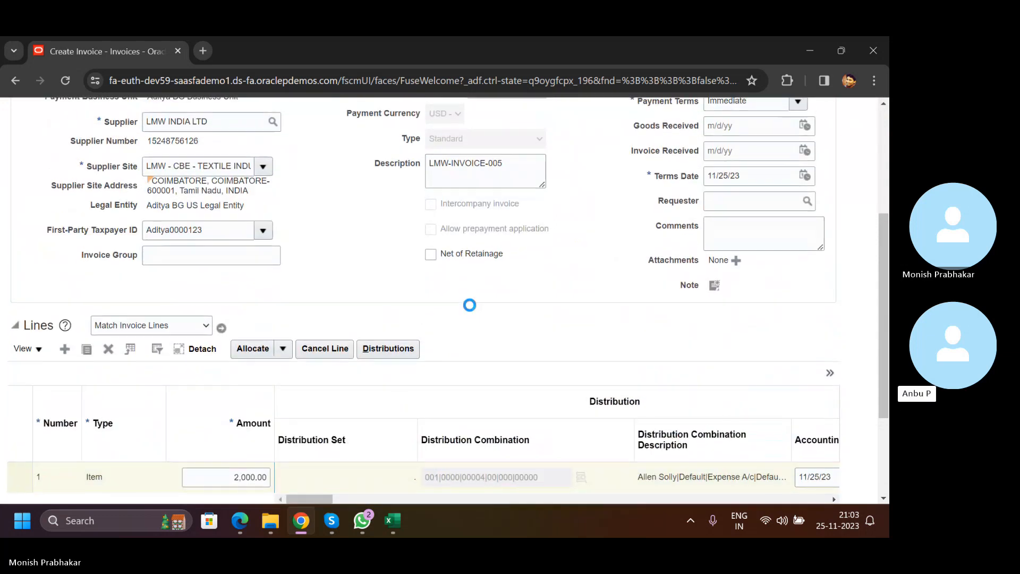
scroll(550, 200, "up", 4)
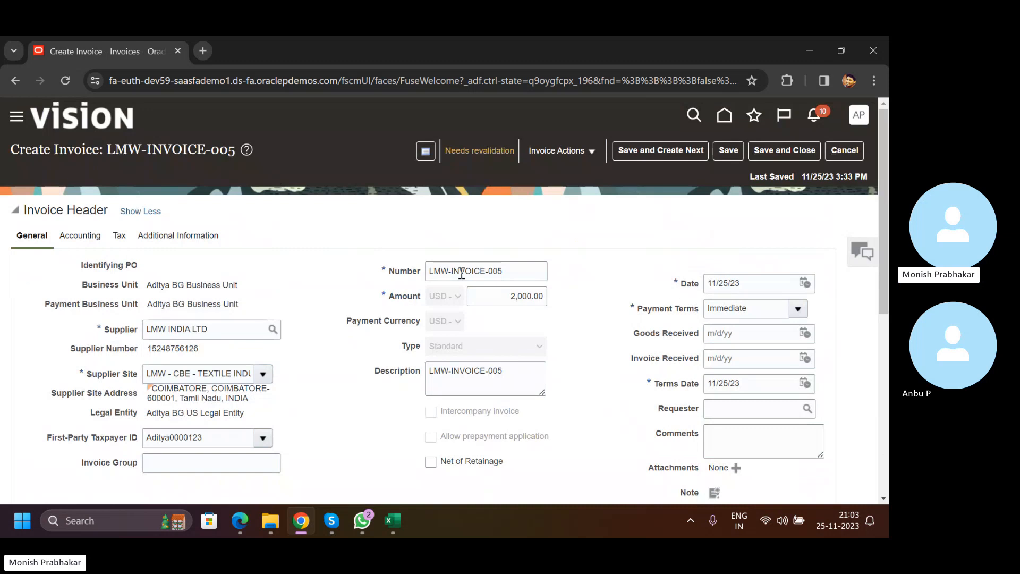
left_click(728, 151)
Validate the corrected invoice again and check its statuses and holds in the Invoice Summary.
left_click(555, 149)
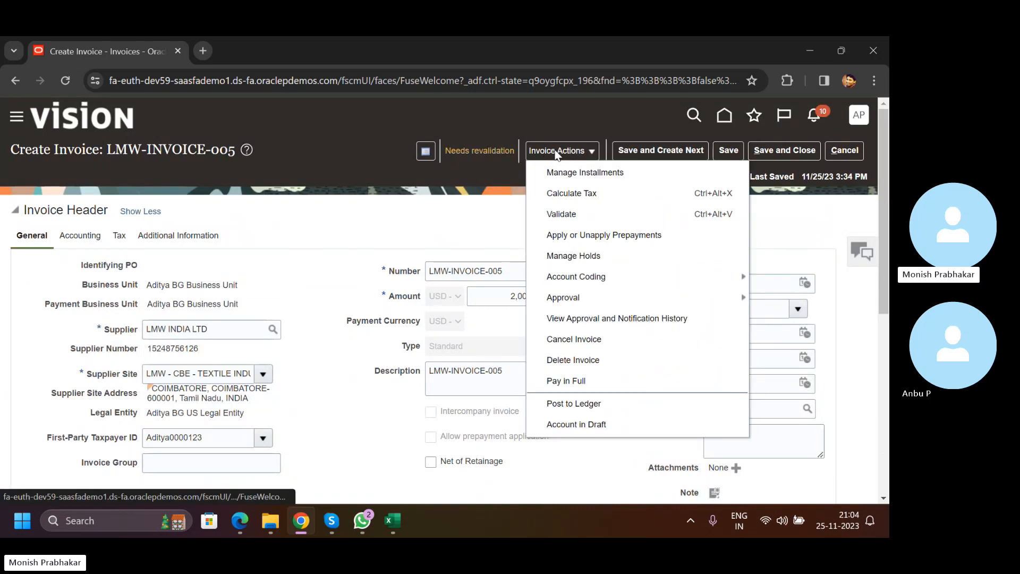
left_click(562, 208)
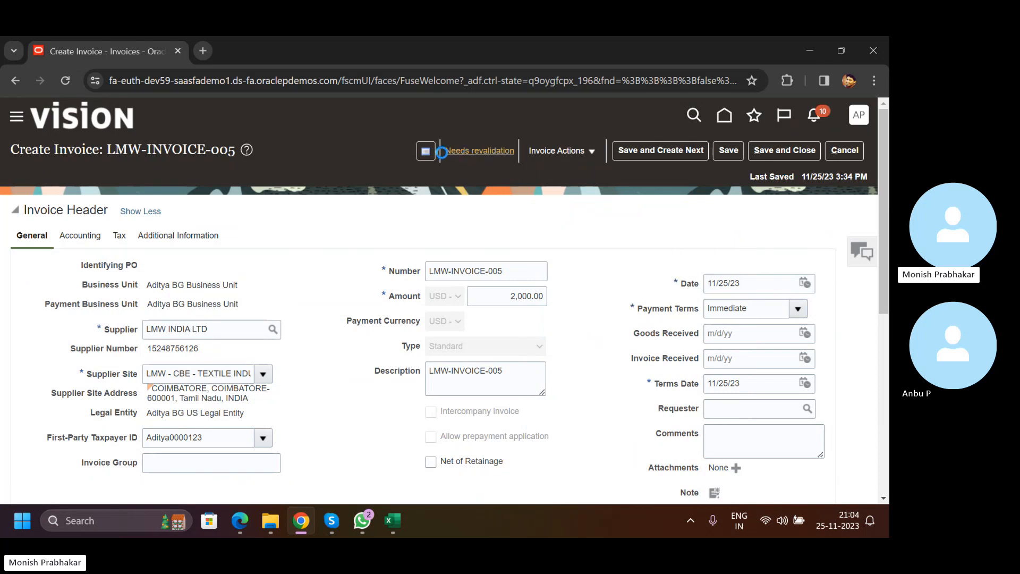
left_click(496, 152)
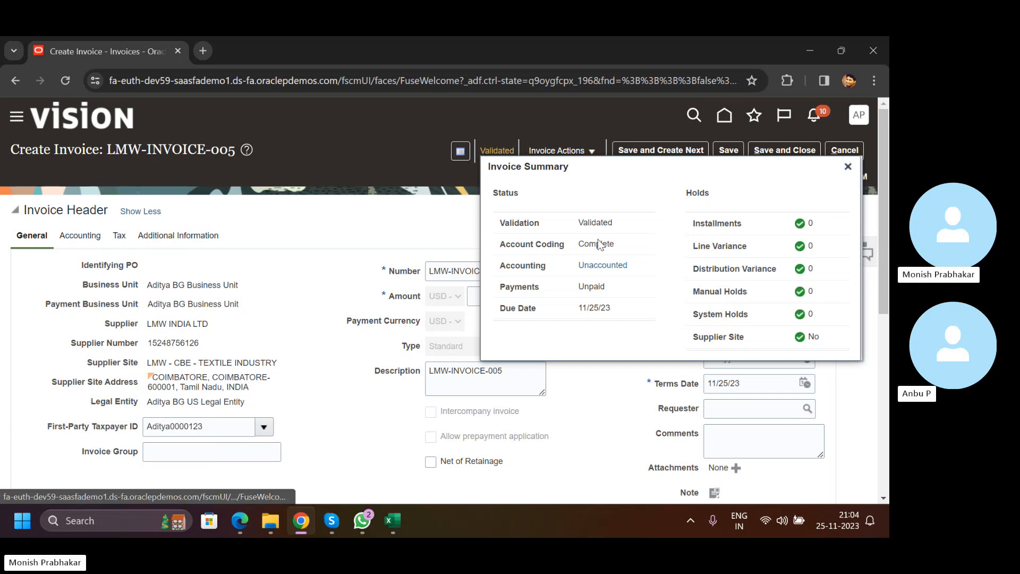
left_click(848, 166)
Review the invoice's installment in Manage Installments, including its due date, and return to the invoice header.
left_click(589, 151)
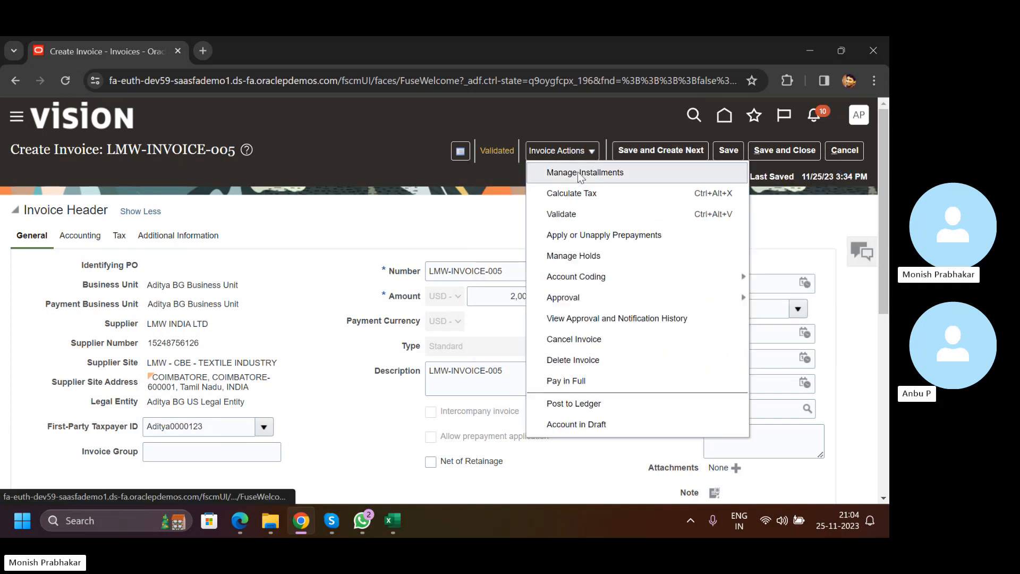
left_click(578, 171)
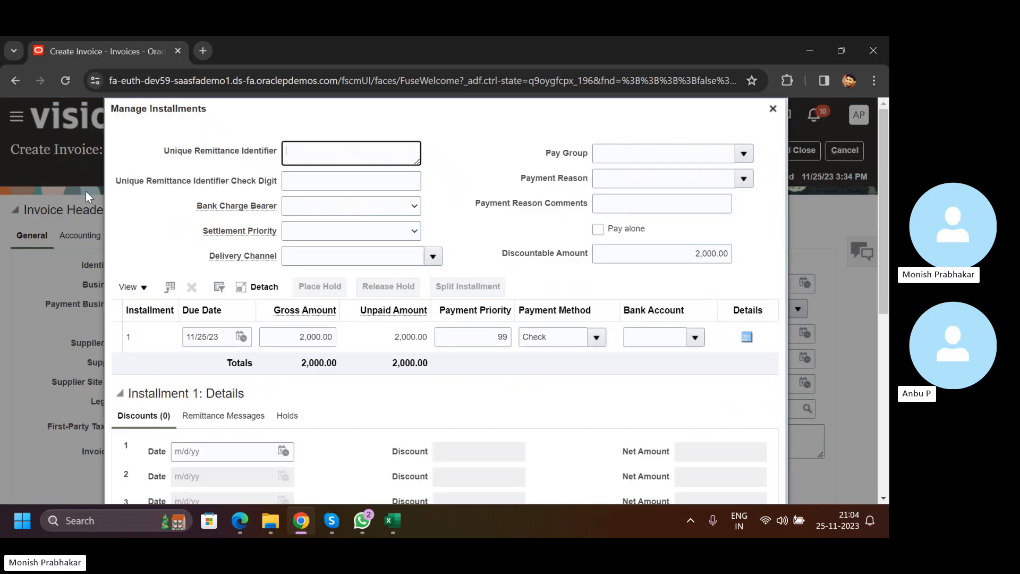
scroll(484, 225, "down", 3)
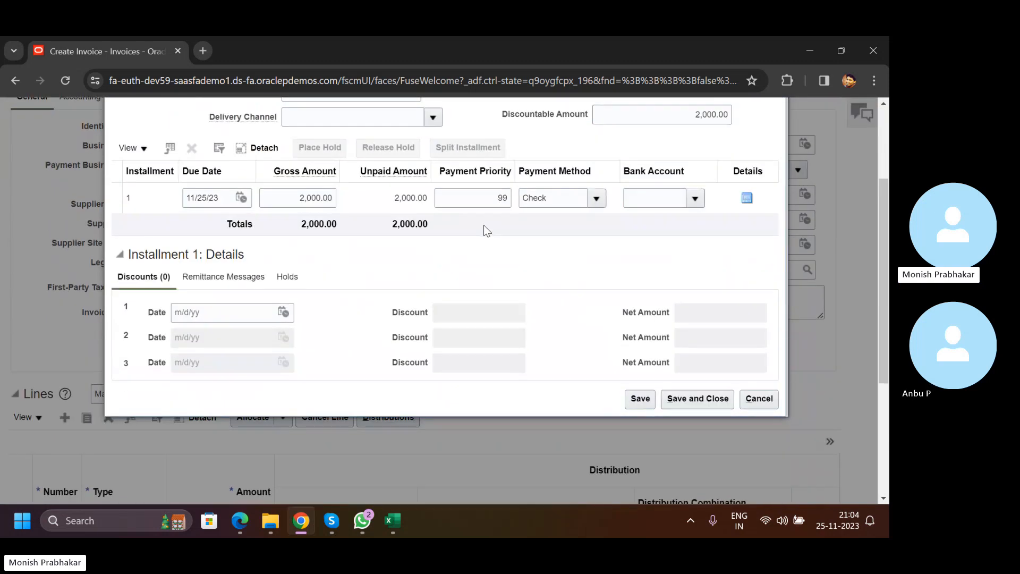
scroll(483, 225, "up", 3)
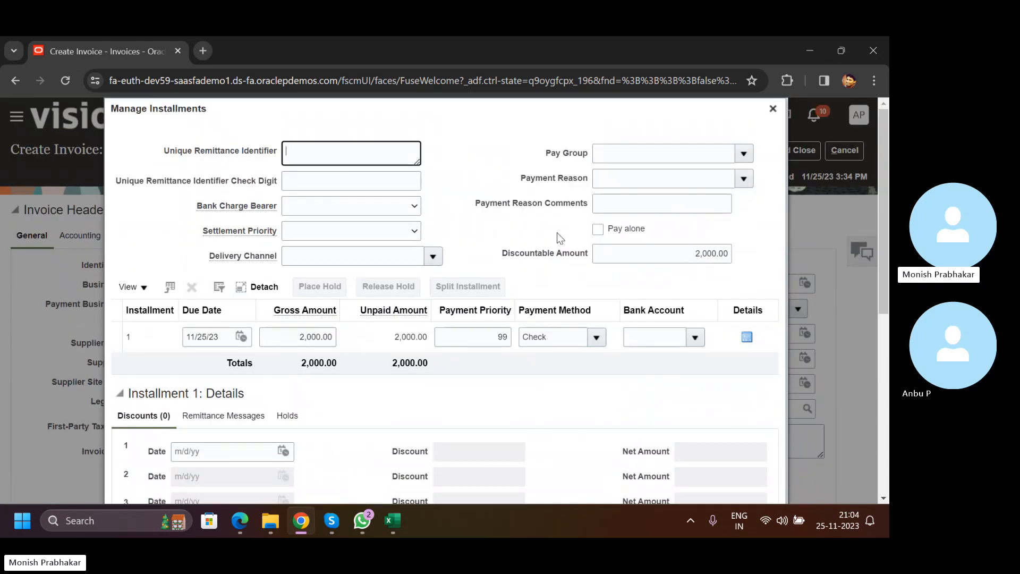
left_click(220, 338)
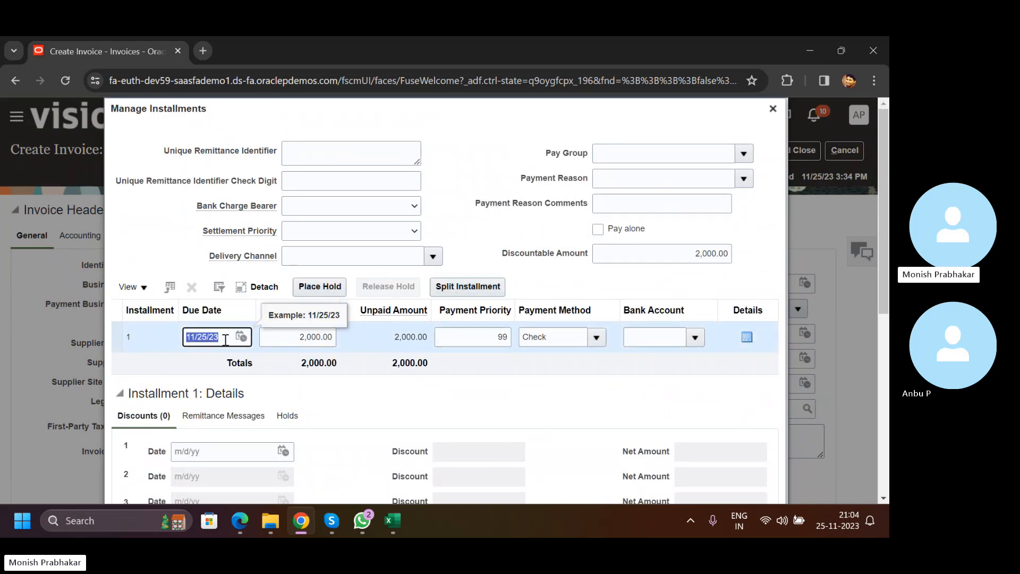
left_click_drag(647, 110, 521, 120)
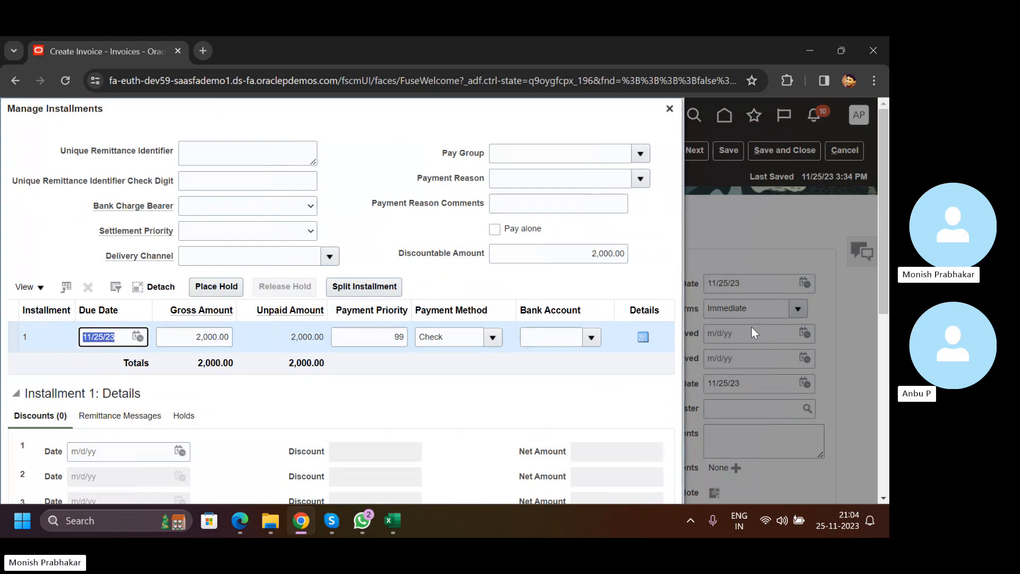
left_click(725, 311)
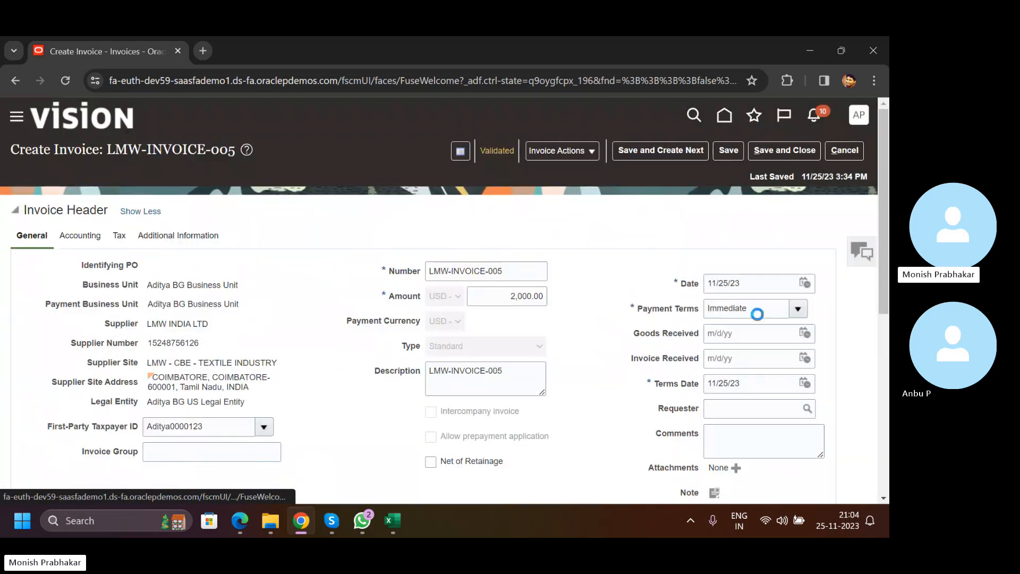
Check the invoice date, change the payment terms to Net 30 and save the invoice.
left_click(754, 283)
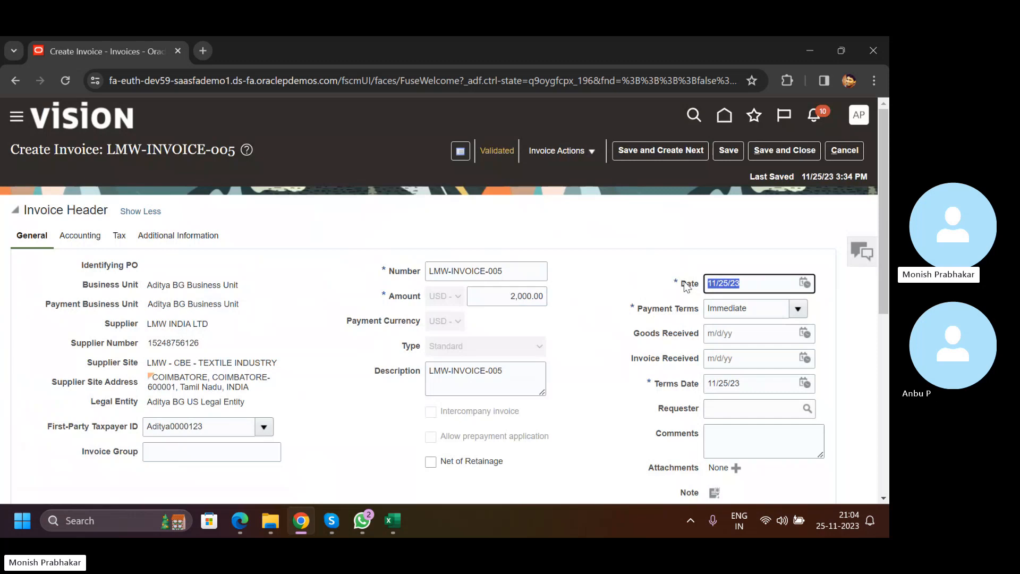
left_click(754, 311)
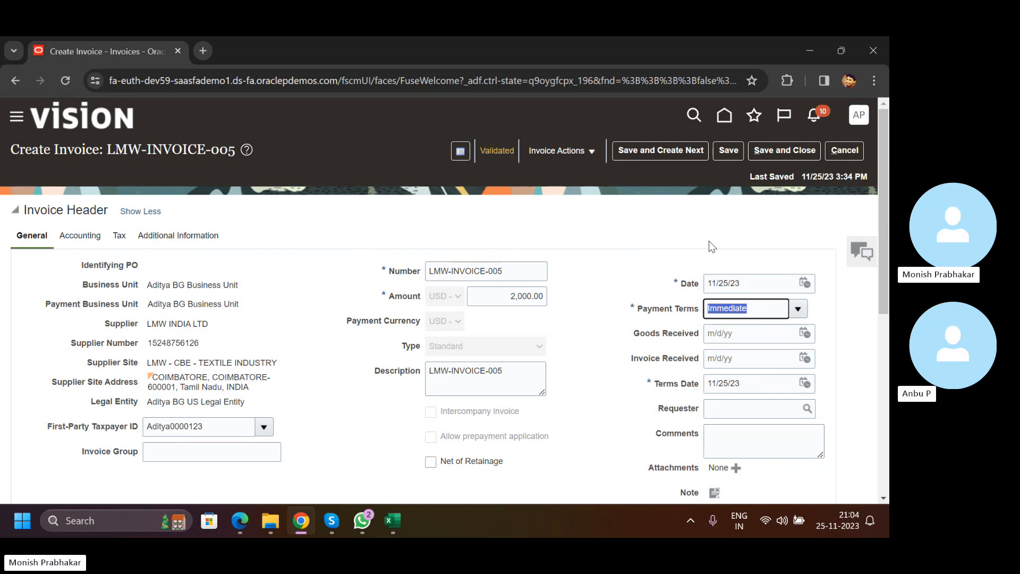
left_click(556, 150)
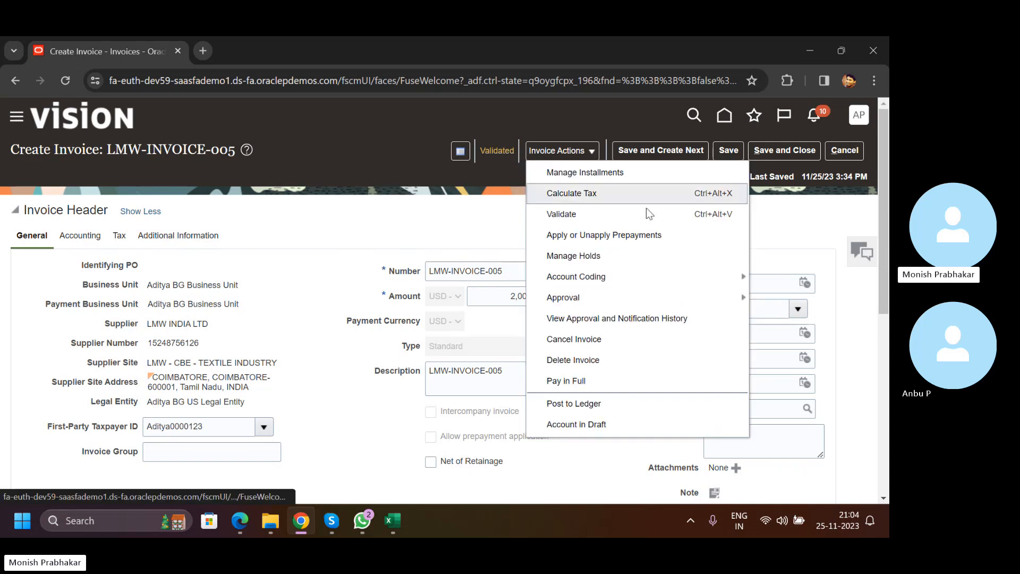
left_click(741, 213)
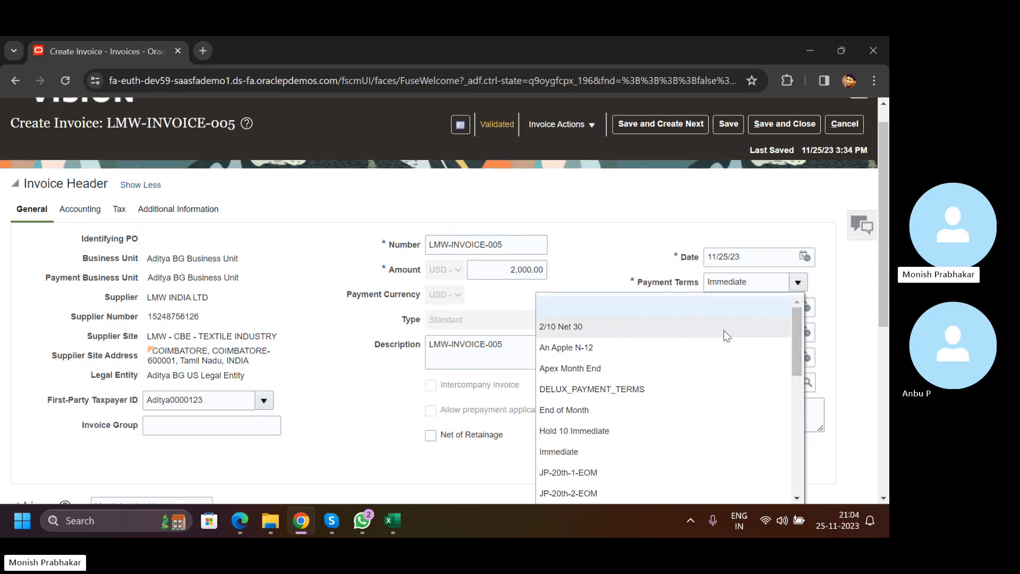
scroll(705, 389, "down", 3)
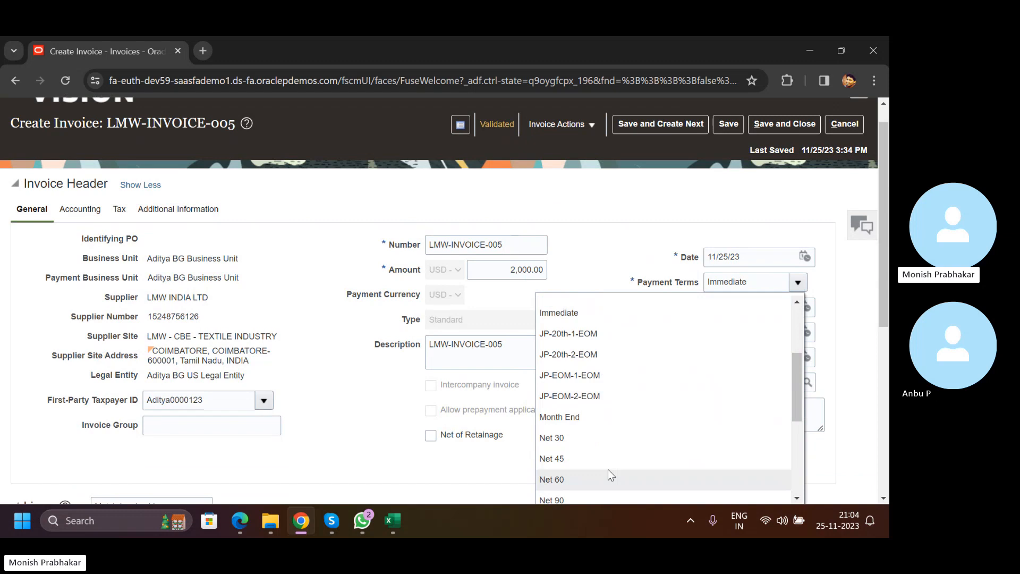
left_click(551, 438)
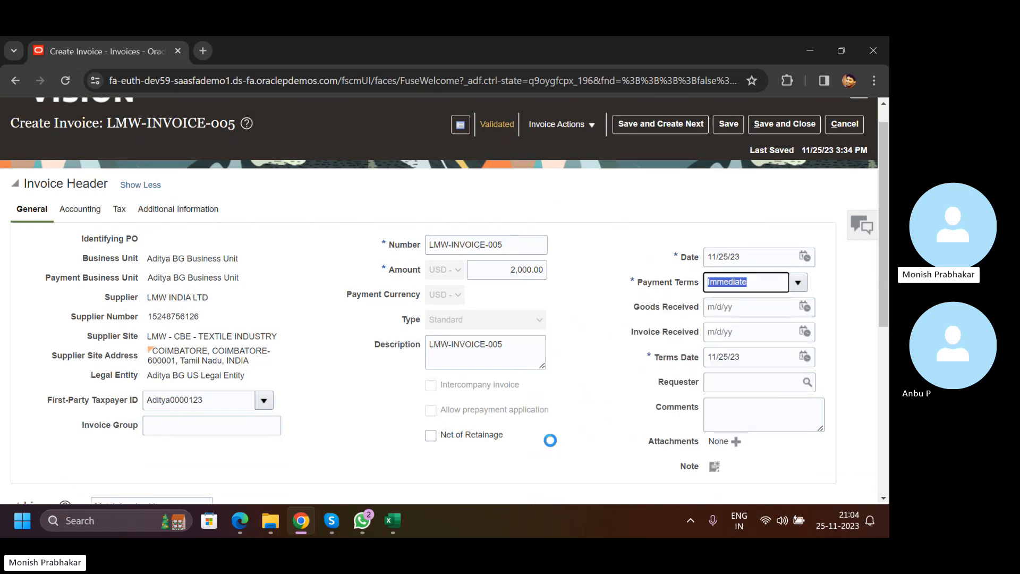
left_click(725, 126)
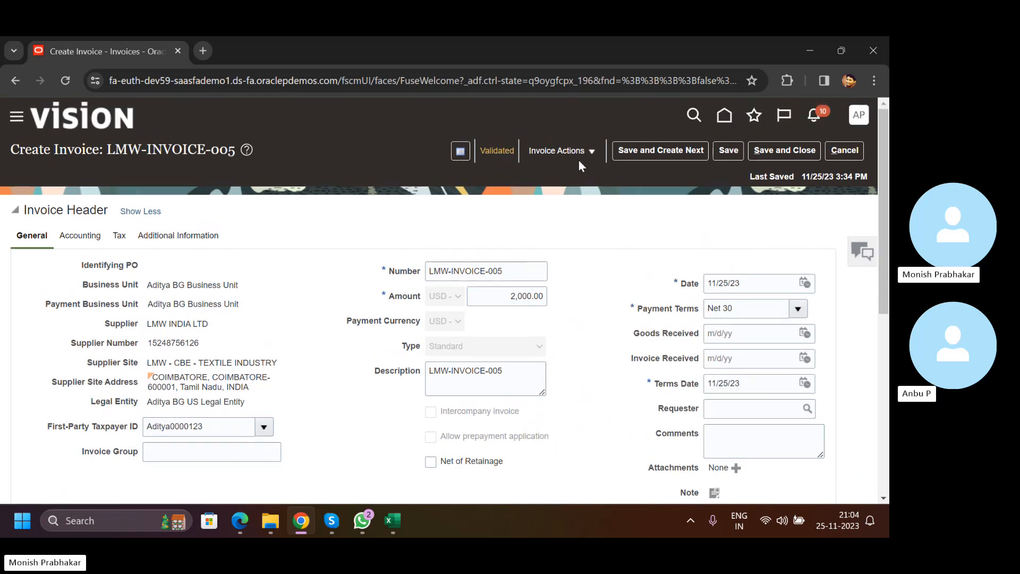
Reopen Manage Installments and examine installment 1's due date, payment method and available bank accounts.
left_click(578, 154)
left_click(582, 173)
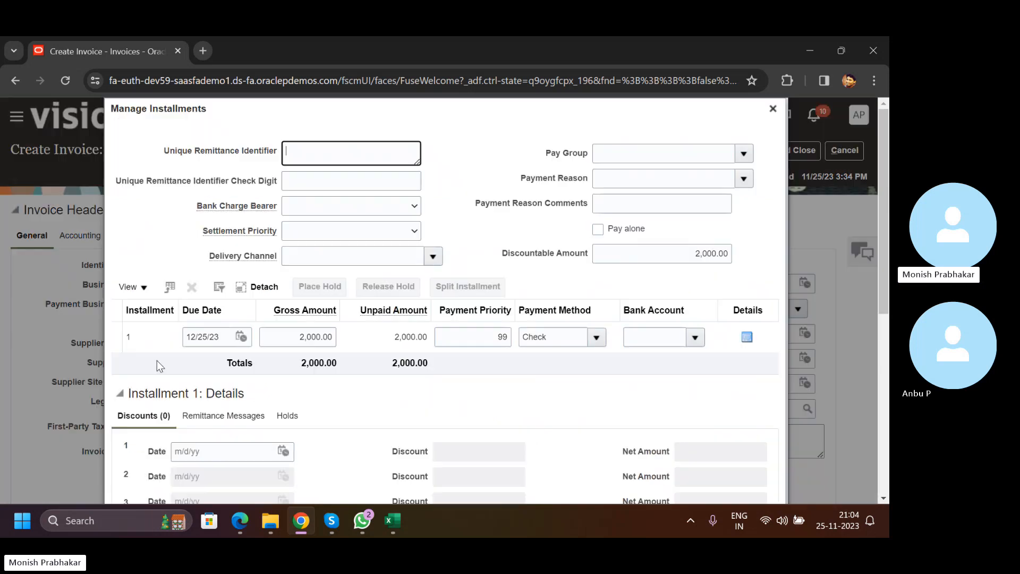
left_click_drag(228, 336, 162, 331)
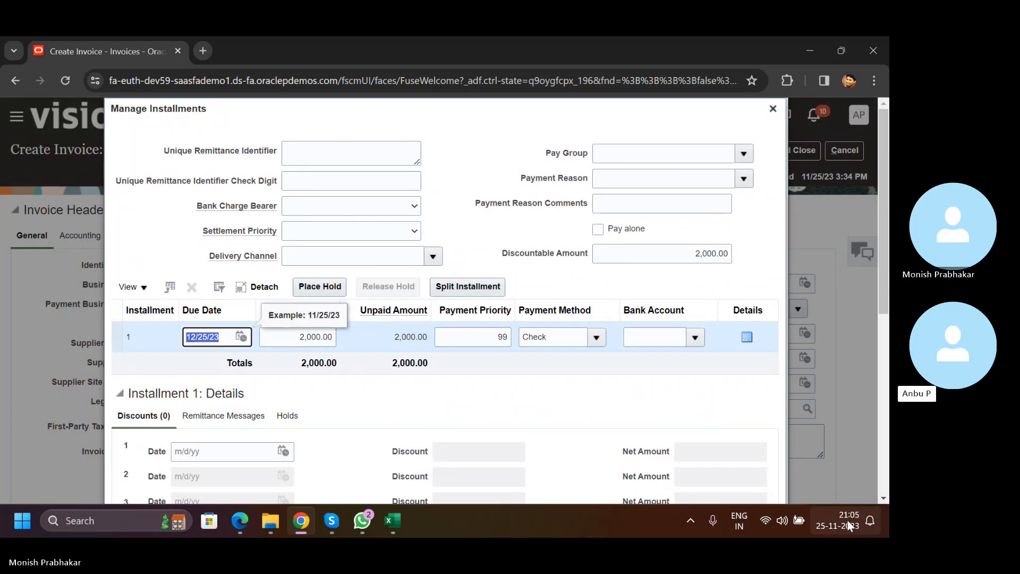
left_click(529, 338)
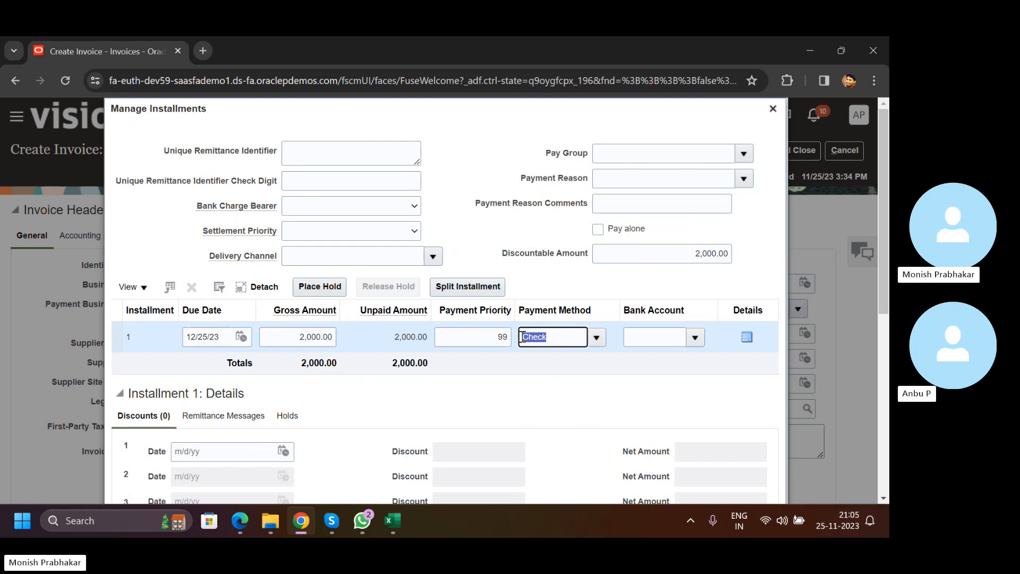
left_click(693, 339)
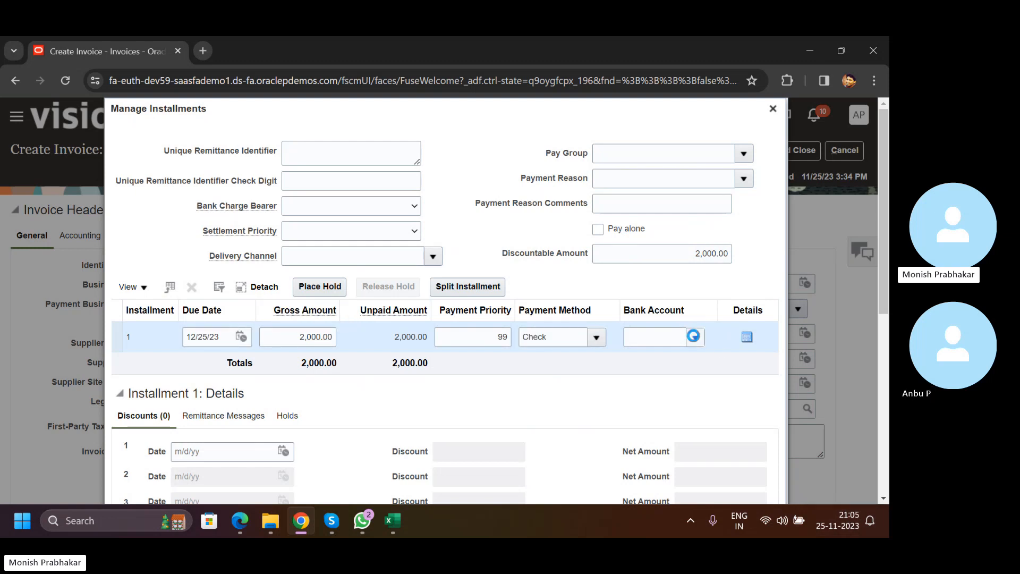
left_click(409, 381)
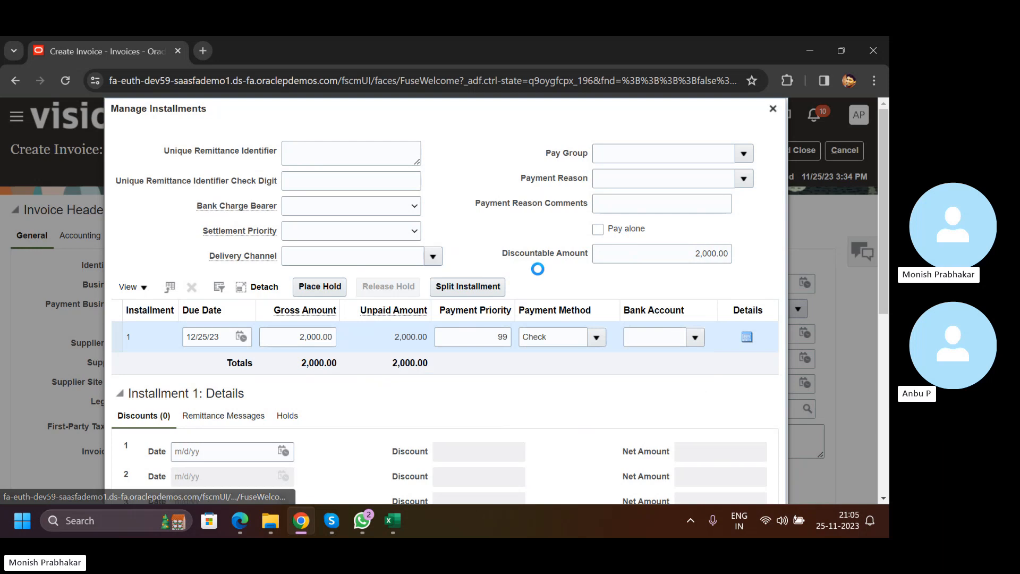
Search for a bank account for installment 1, close Manage Installments and return to the invoice lines.
left_click(729, 302)
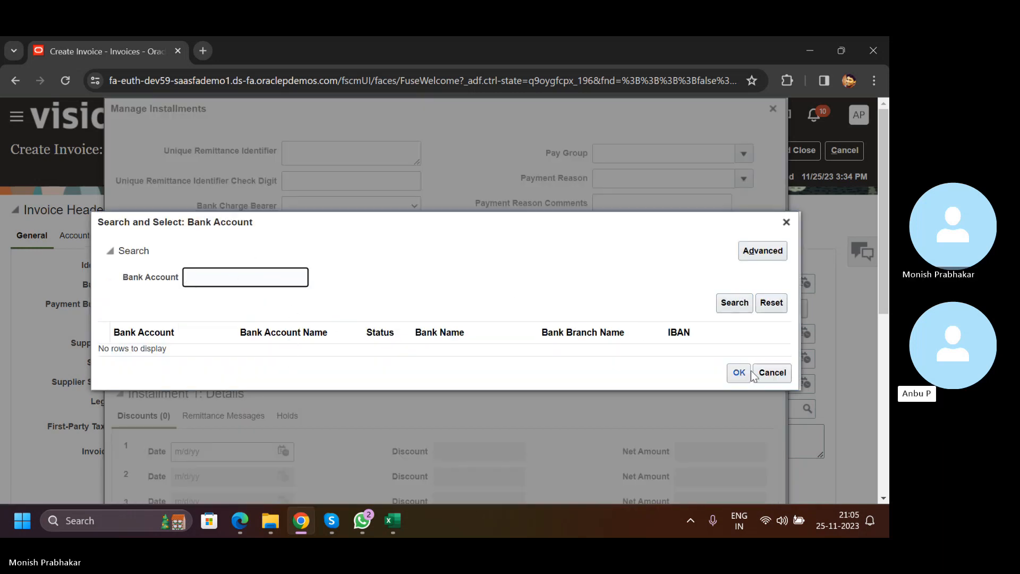
left_click(771, 372)
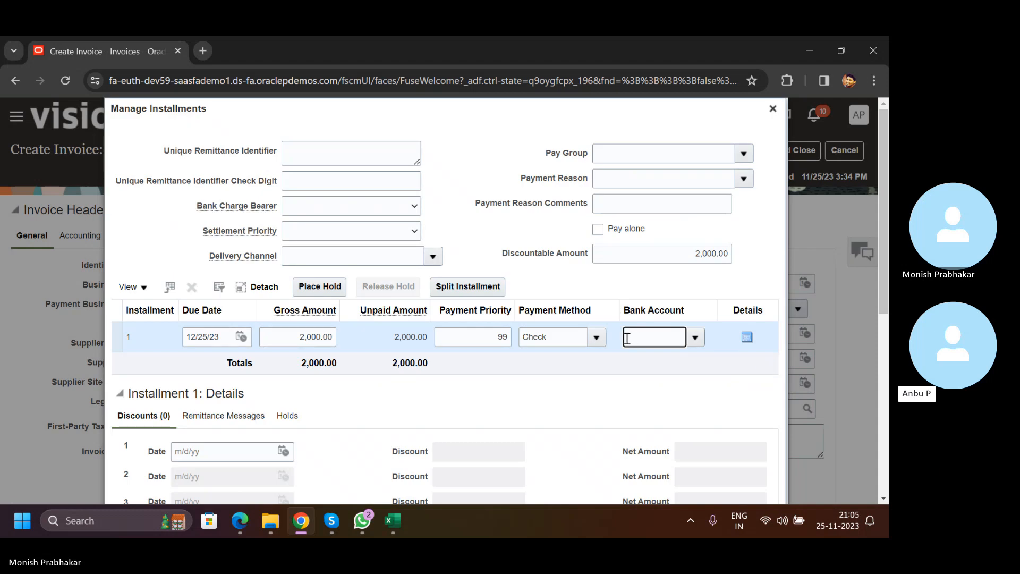
left_click(695, 337)
left_click(404, 380)
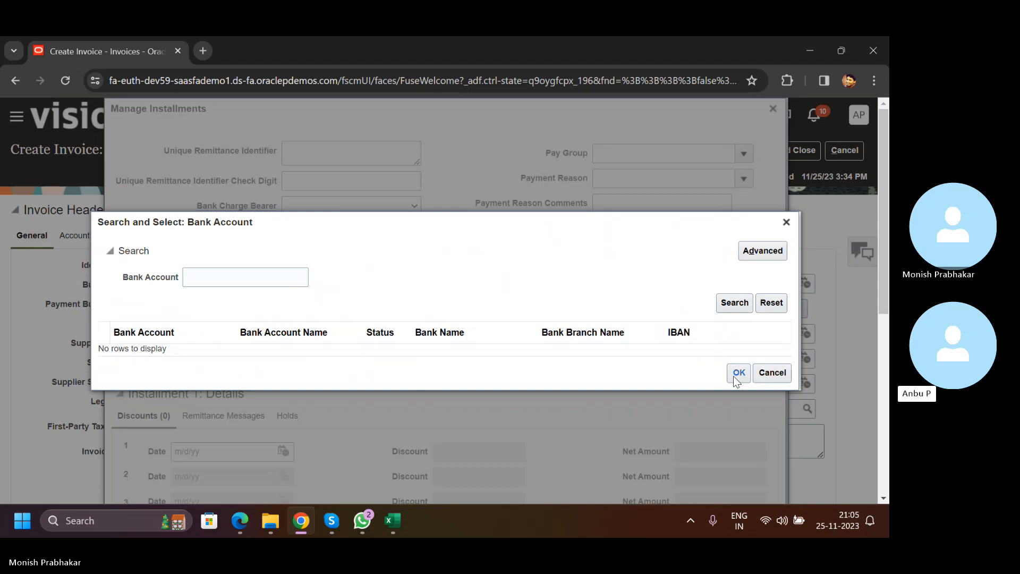
left_click(737, 376)
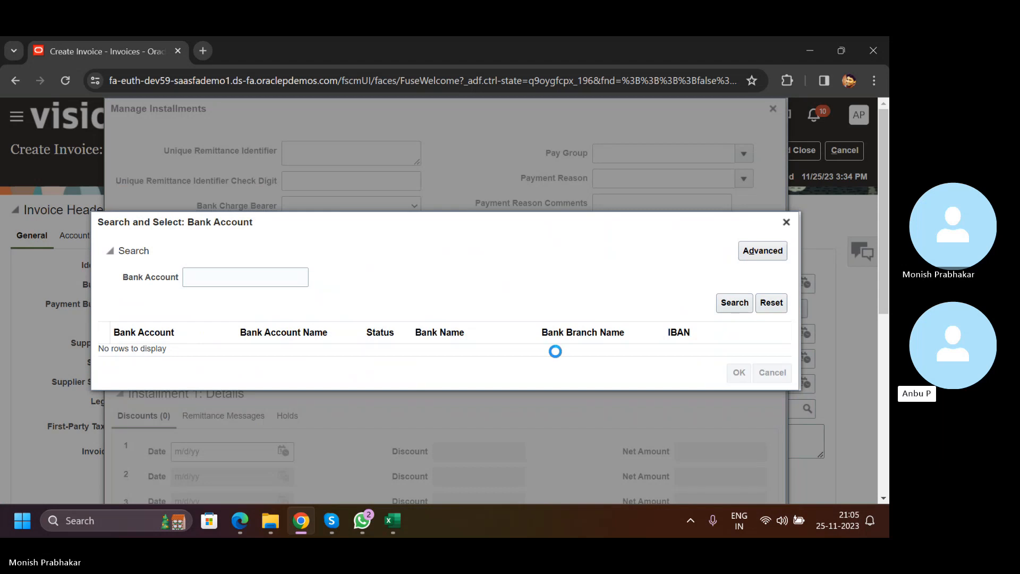
scroll(556, 352, "down", 4)
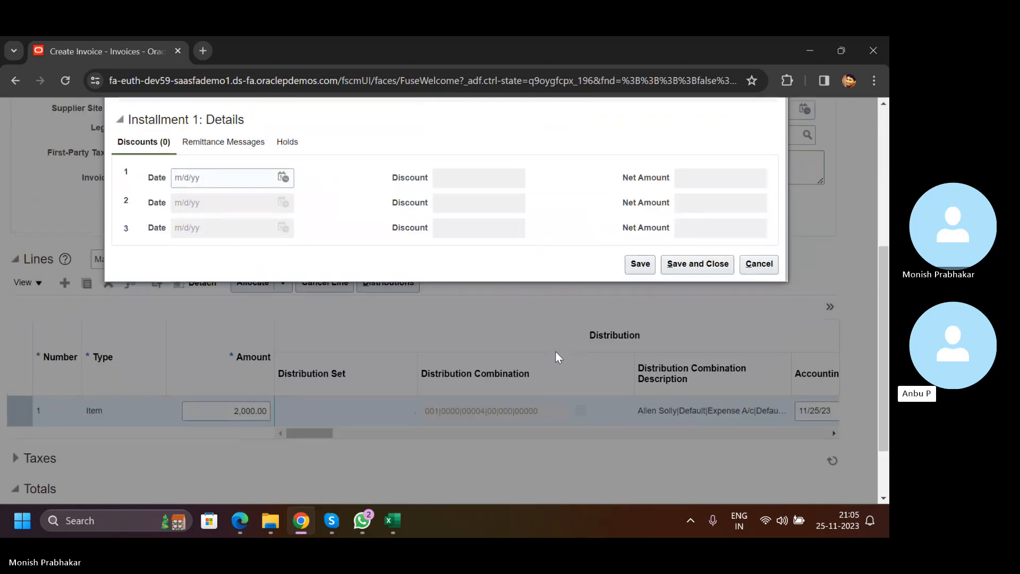
scroll(555, 352, "up", 2)
scroll(555, 352, "up", 2)
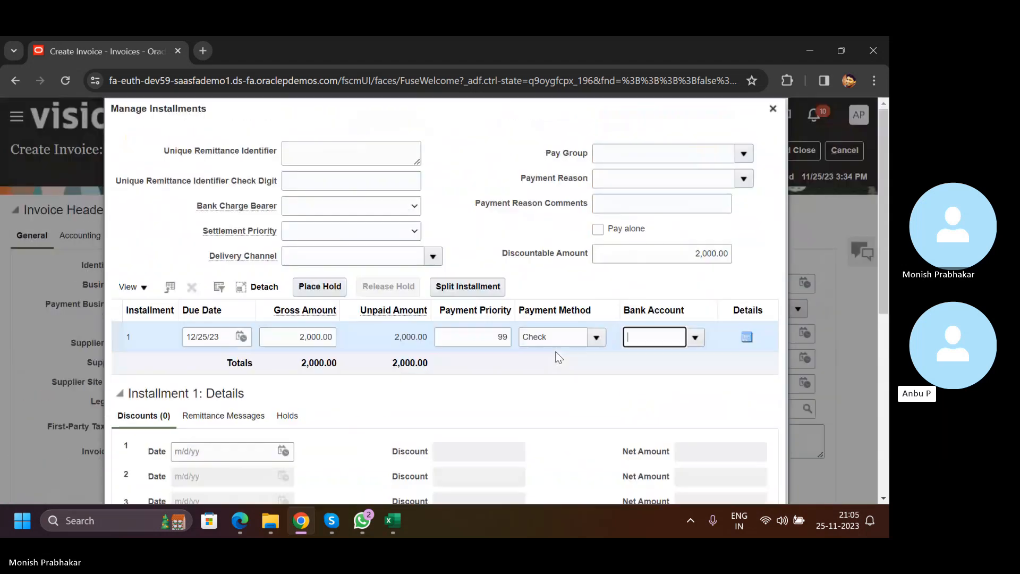
left_click(773, 110)
scroll(517, 312, "down", 5)
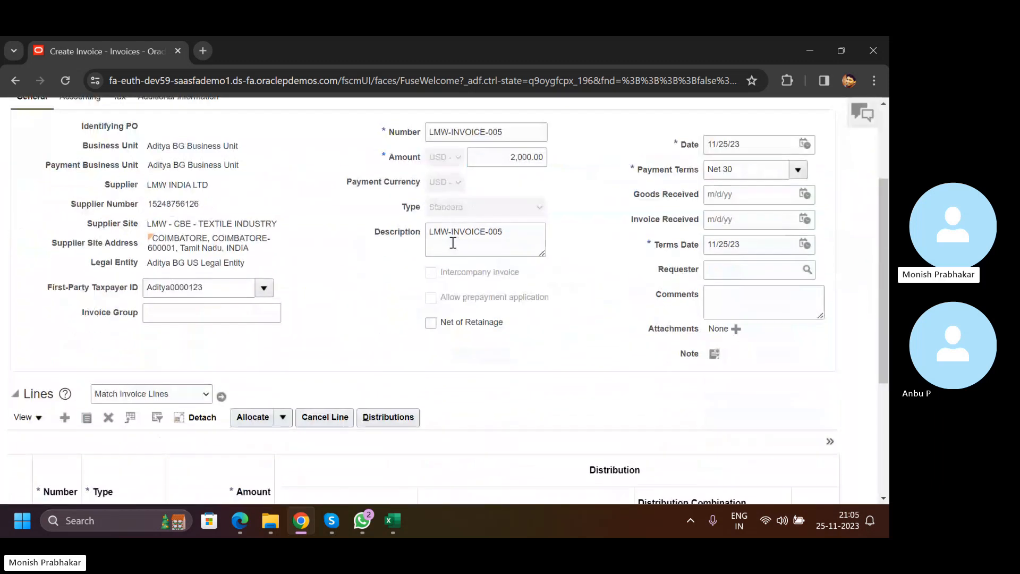
scroll(516, 312, "down", 1)
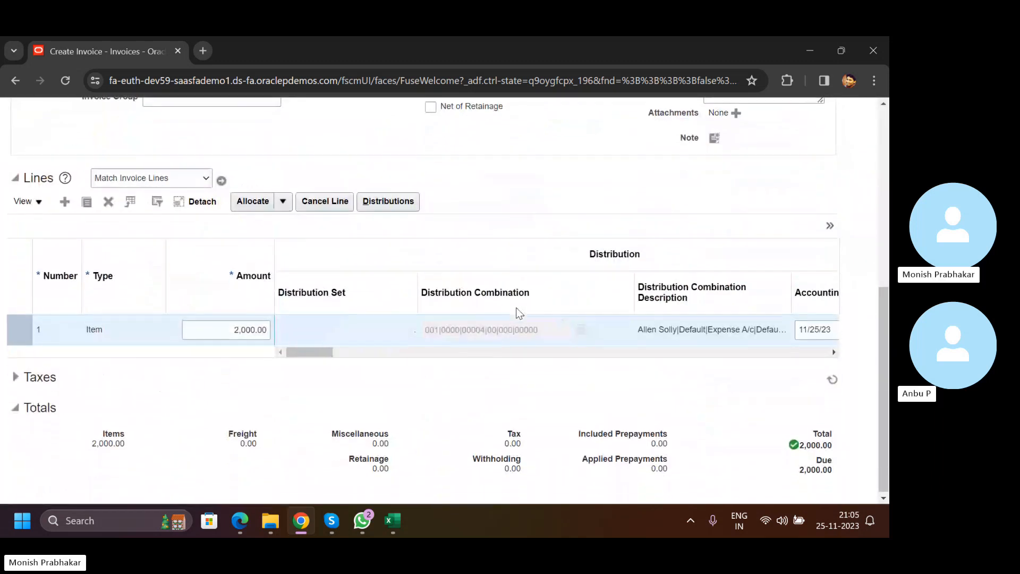
Switch to the supplier results in Edge, open LMW INDIA LTD for editing and look back at the invoice in Chrome.
left_click(237, 521)
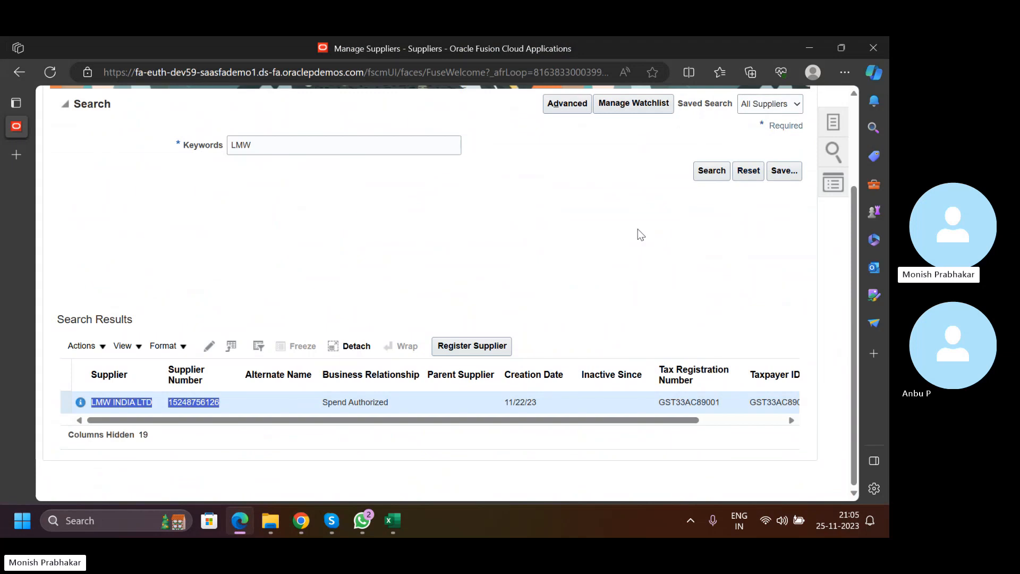
scroll(669, 233, "up", 1)
left_click(705, 236)
scroll(493, 307, "down", 1)
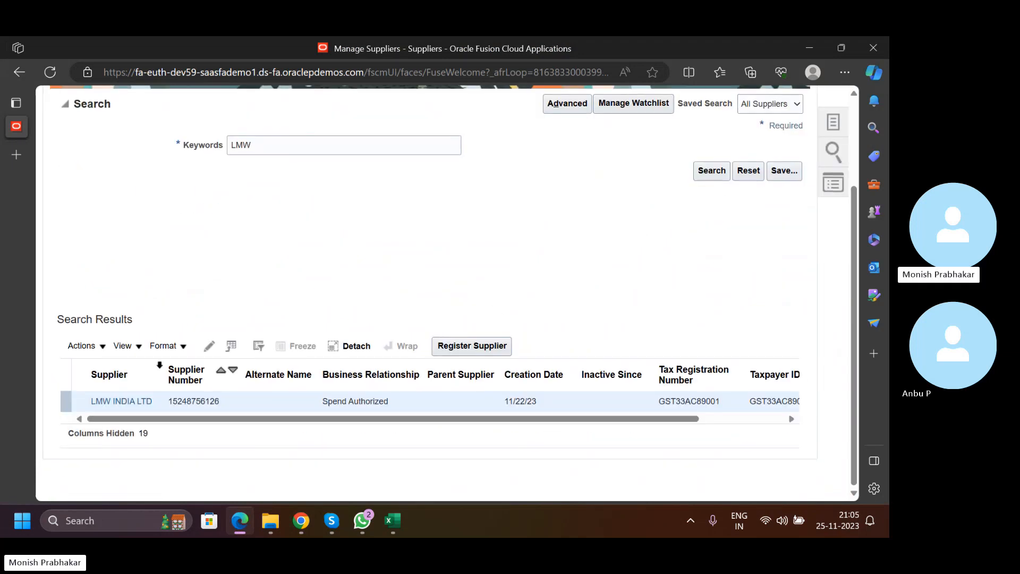
left_click(301, 522)
scroll(195, 208, "up", 4)
scroll(201, 347, "down", 4)
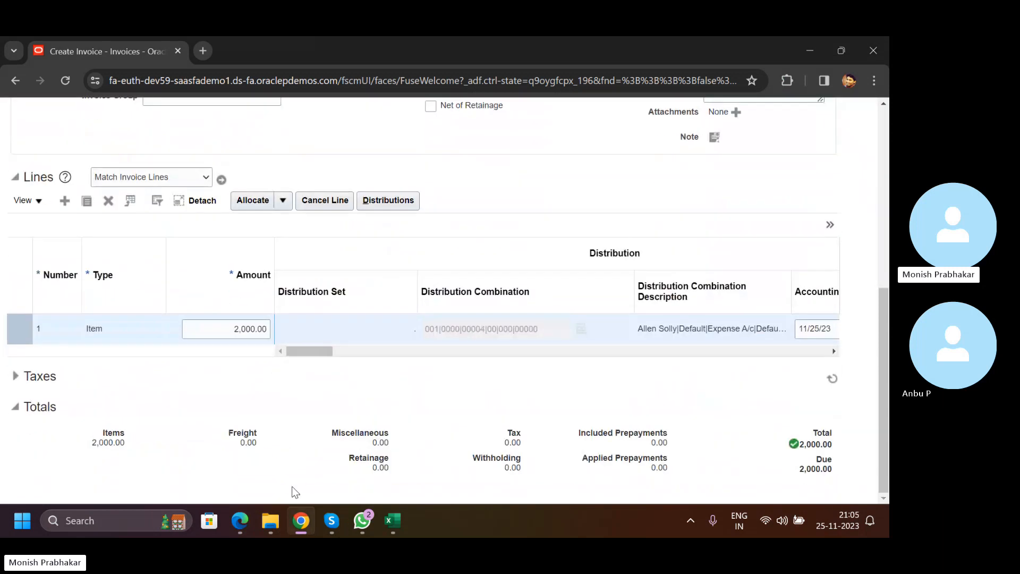
Return to the supplier record in Edge and open its LMW - CBE - TEXTILE INDUSTRY site for editing.
left_click(250, 523)
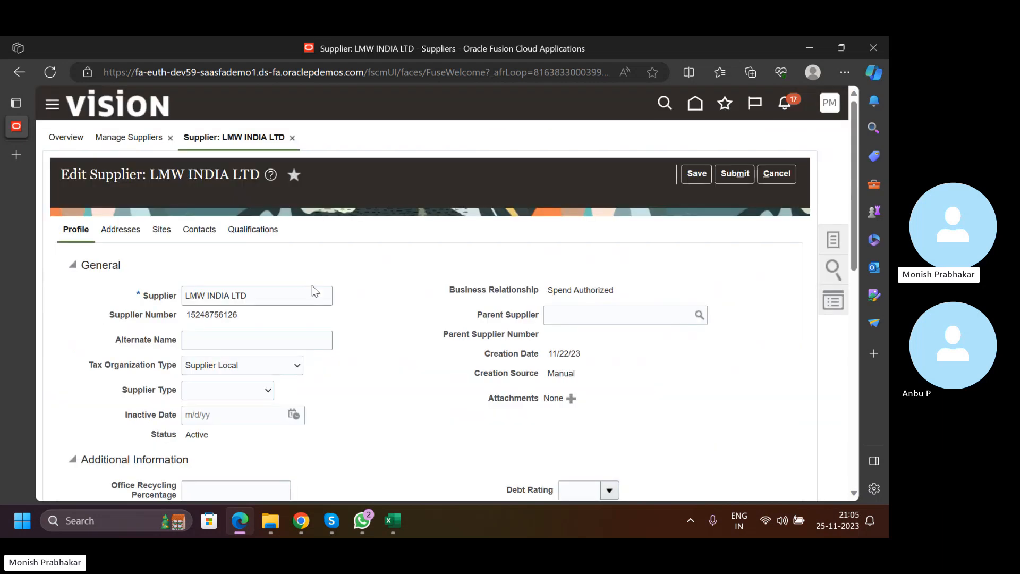
scroll(311, 285, "down", 2)
left_click(163, 107)
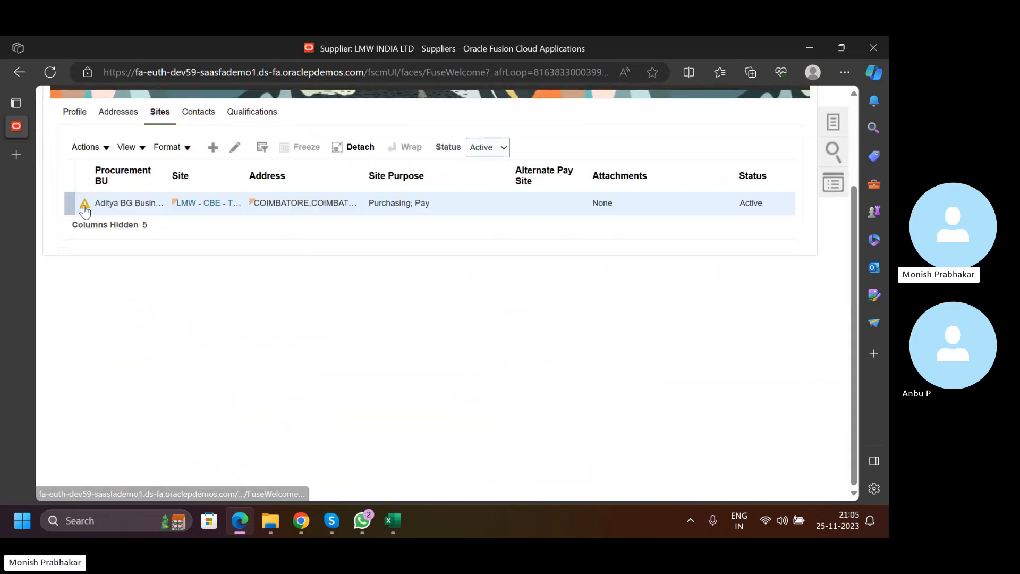
mouse_move(85, 211)
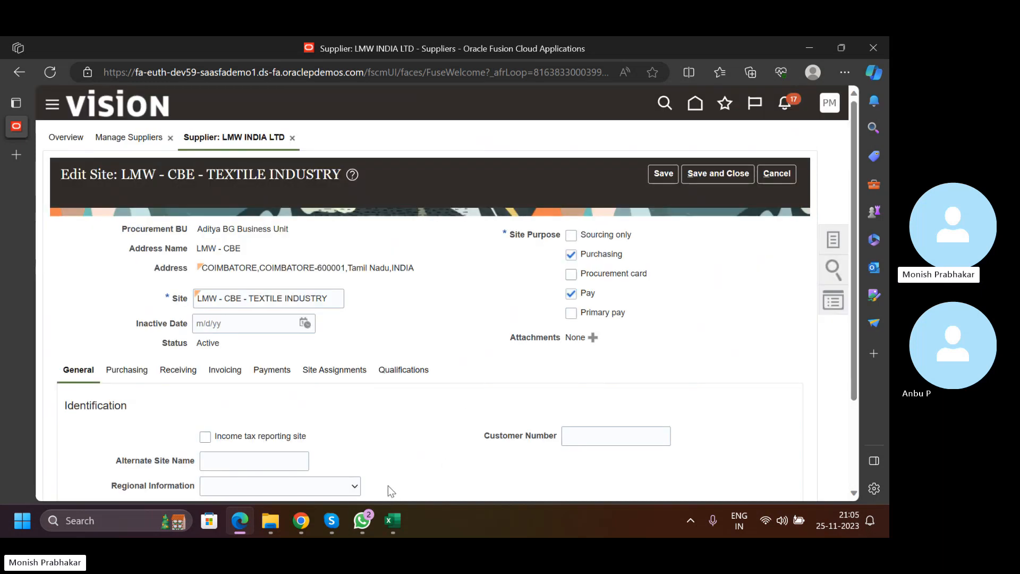
Switch to the Skype call, mute the microphone and unmute it again.
left_click(331, 521)
left_click(399, 480)
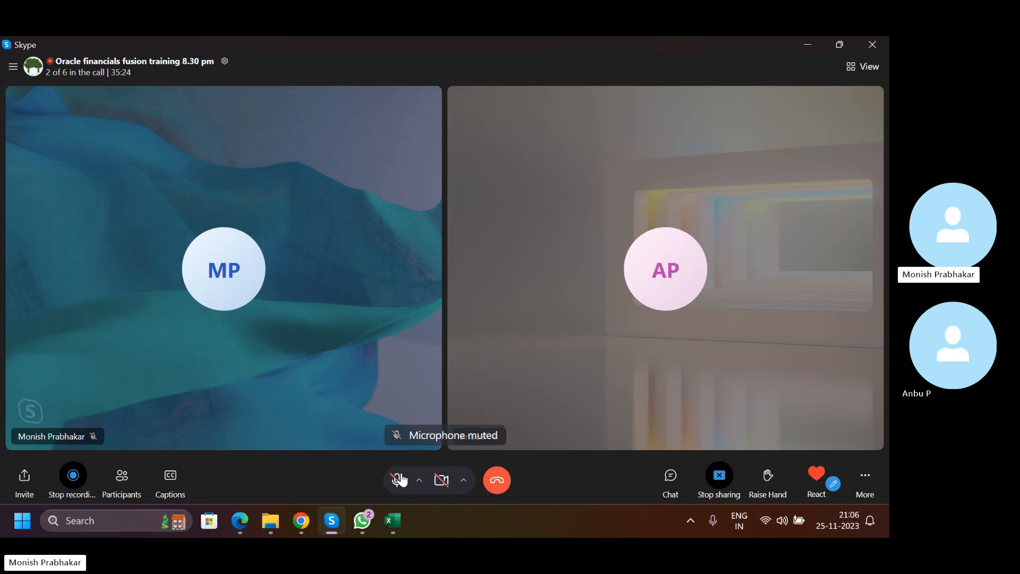
left_click(399, 479)
Go back to the supplier site in Edge and review its payment methods, highlighting Check.
left_click(301, 520)
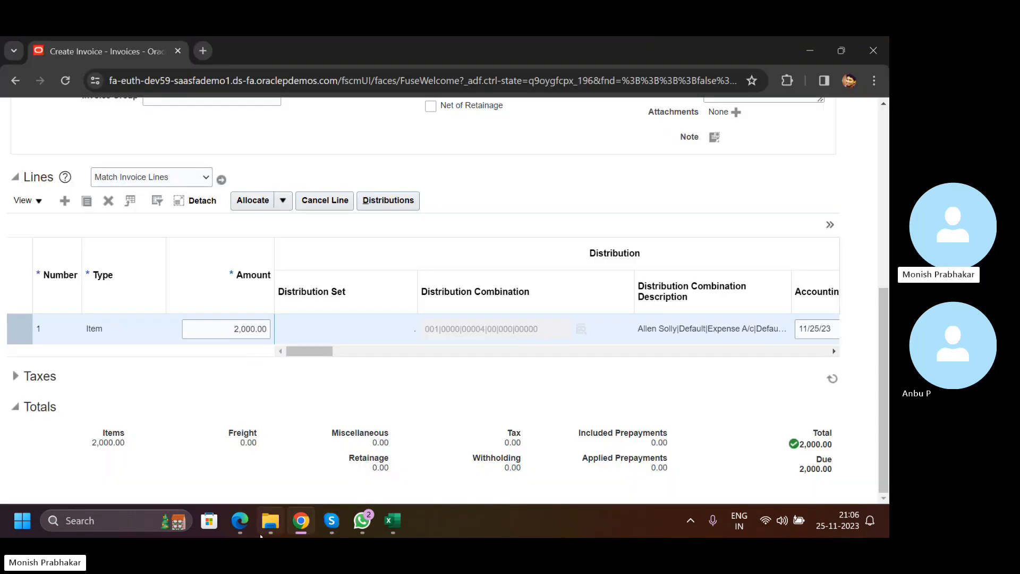
left_click(240, 521)
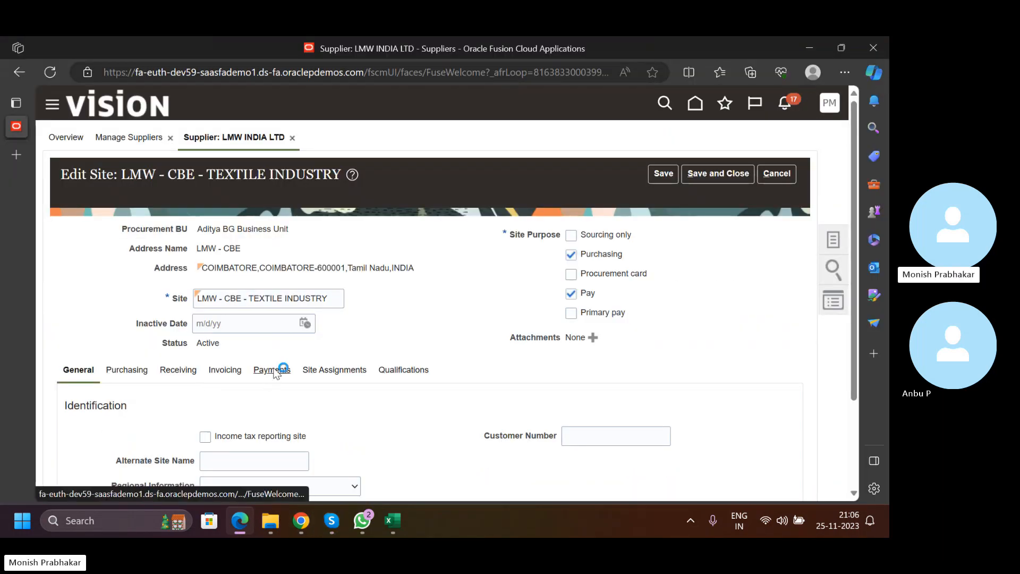
scroll(221, 282, "down", 3)
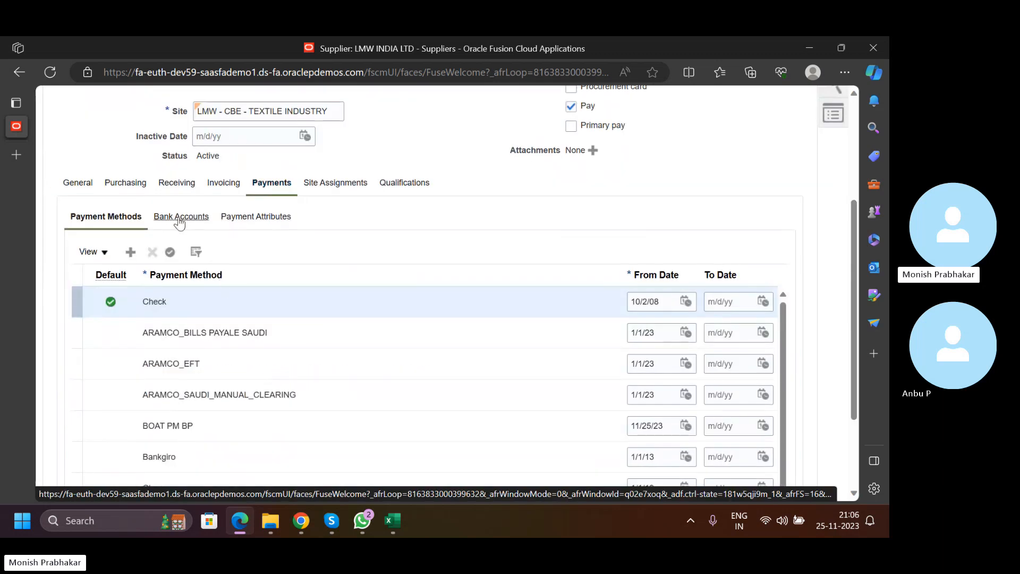
double_click(159, 301)
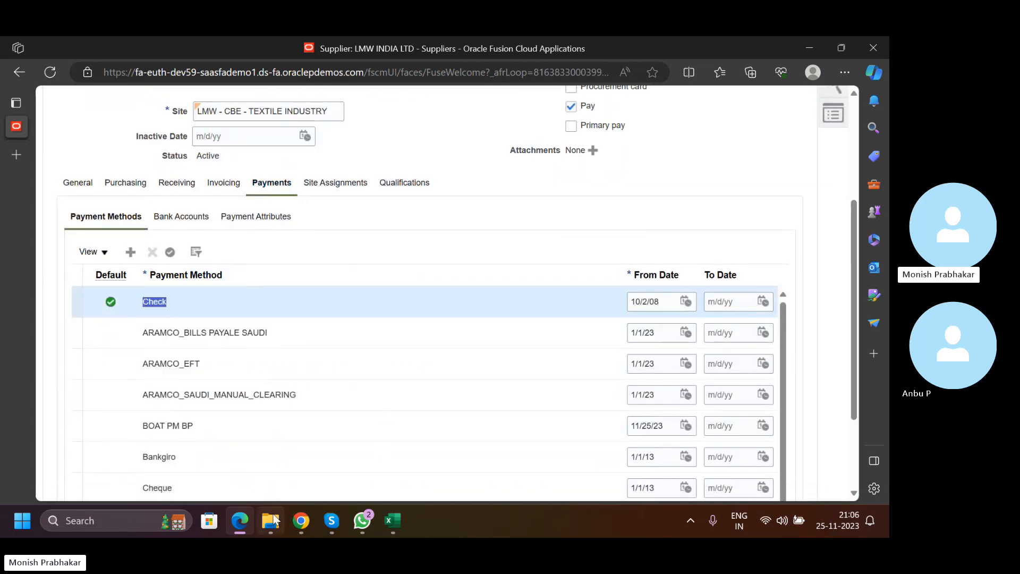
Reopen Manage Installments on the invoice in Chrome and compare installment 1's payment method with the supplier site in Edge.
left_click(300, 520)
scroll(339, 346, "up", 10)
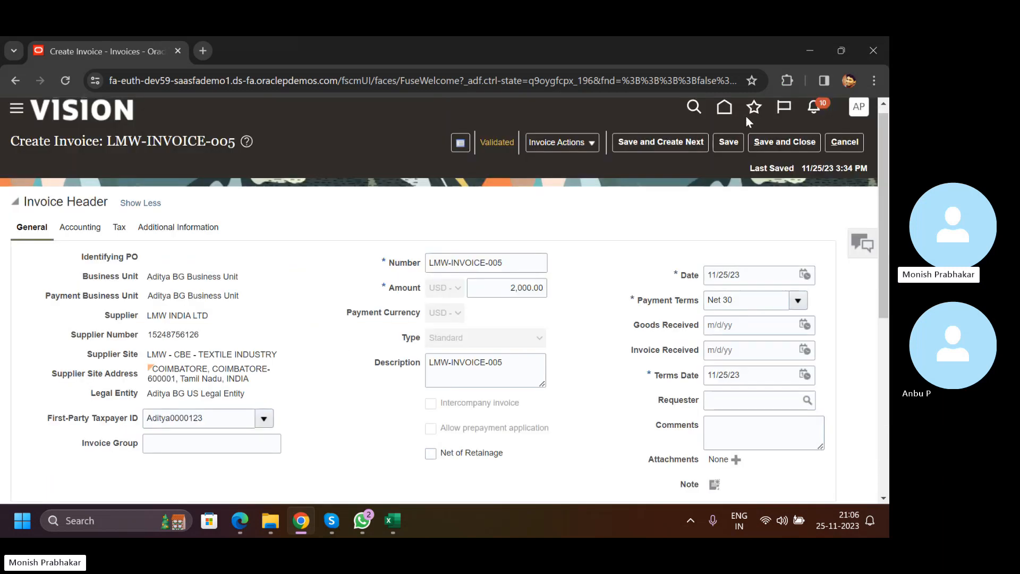
left_click(562, 142)
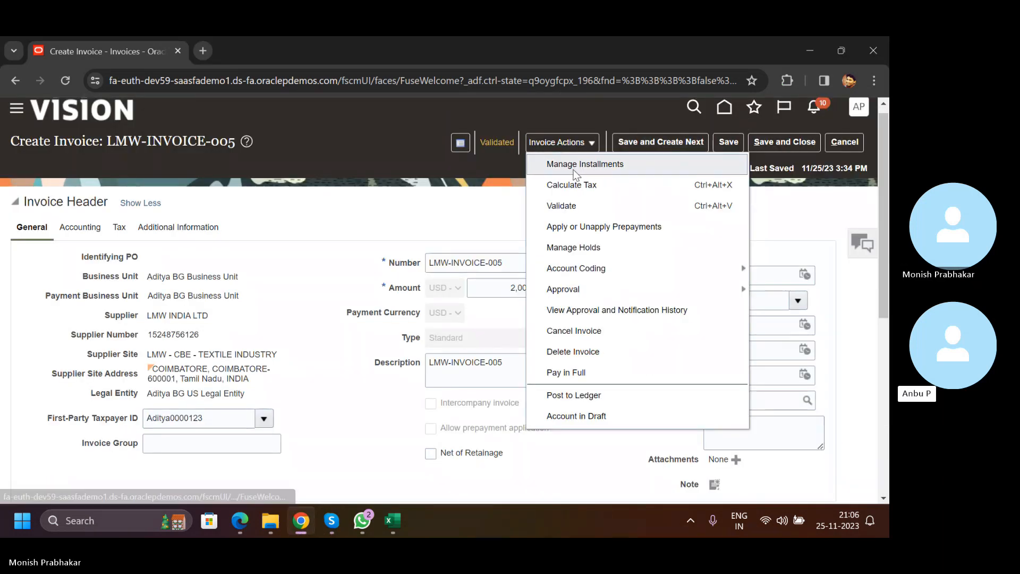
left_click(573, 166)
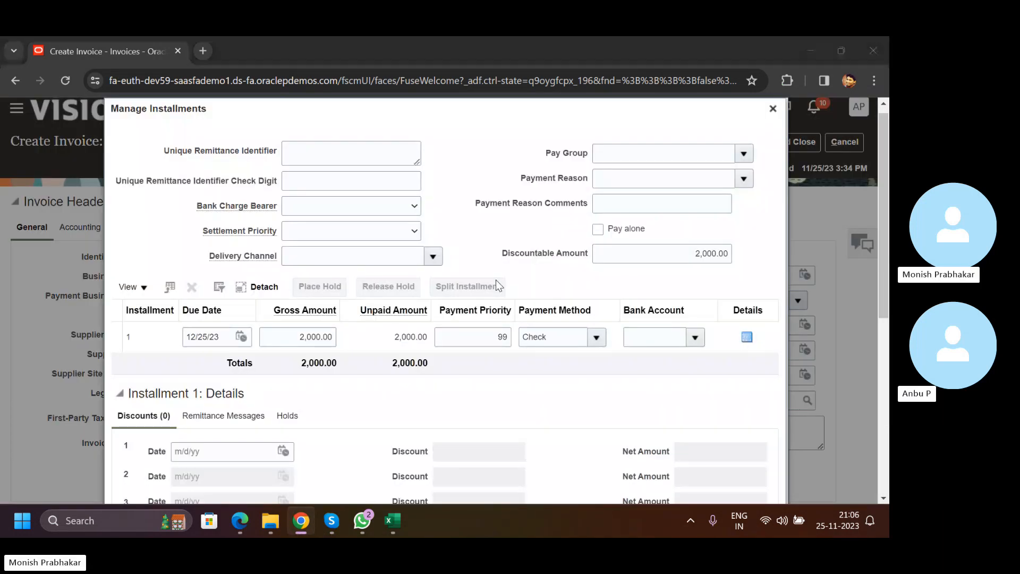
left_click(239, 521)
scroll(258, 218, "up", 4)
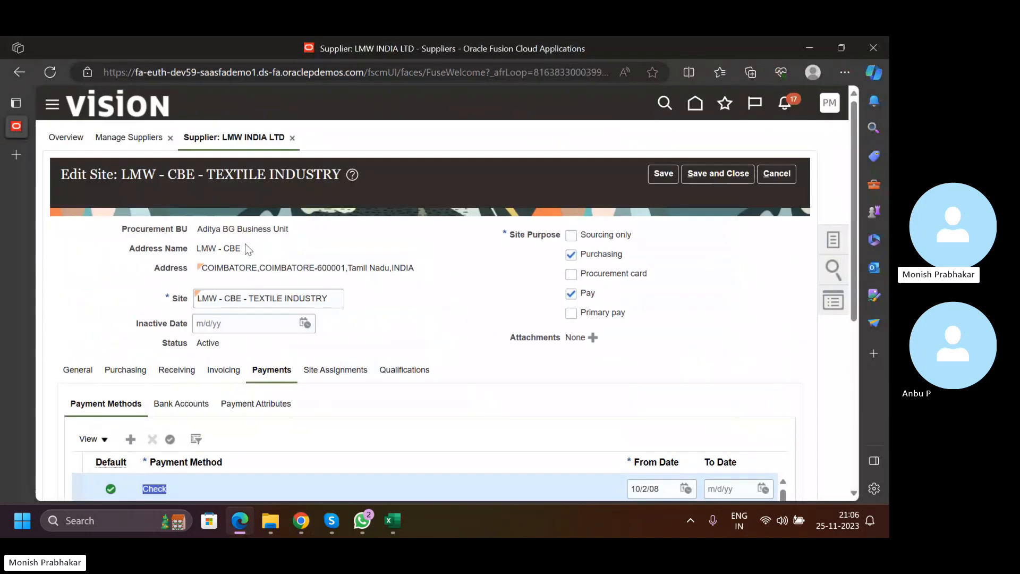
left_click_drag(242, 248, 198, 247)
key("alt+Tab")
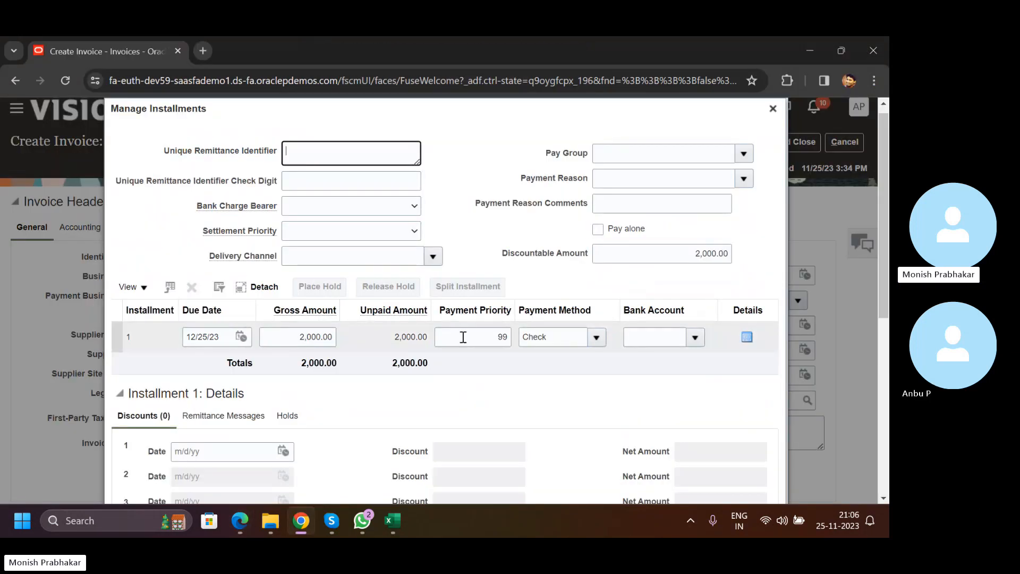
left_click(564, 339)
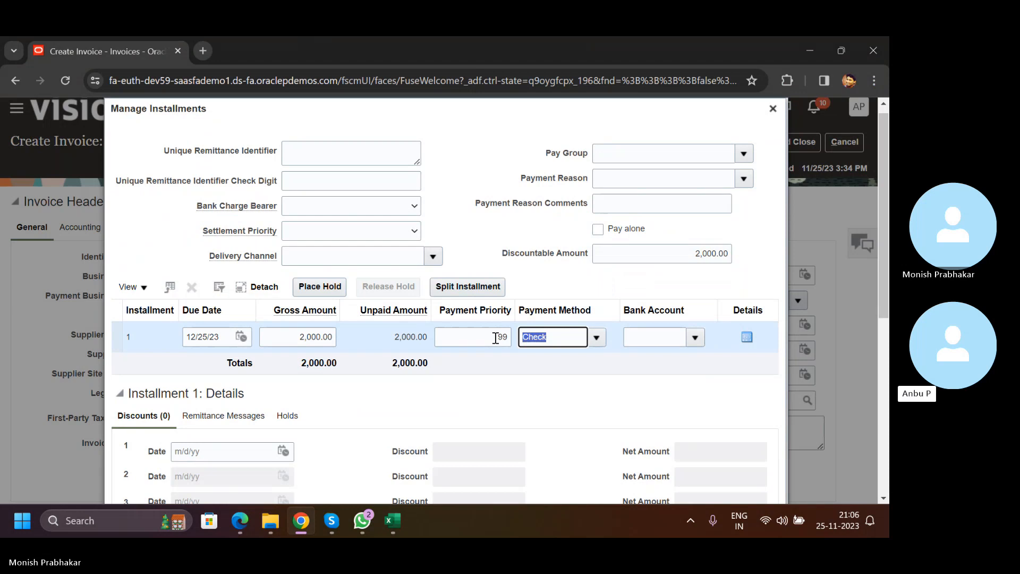
Review the bank accounts in the supplier site's payment setup, cancel the site edit and view the warning on the site row.
key("alt+Tab")
scroll(356, 361, "down", 2)
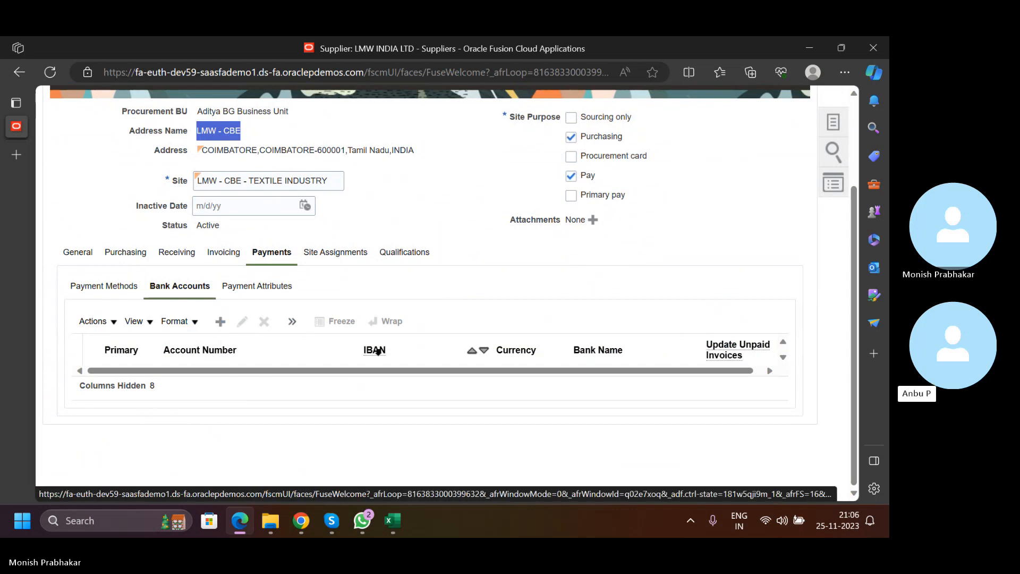
scroll(478, 350, "up", 2)
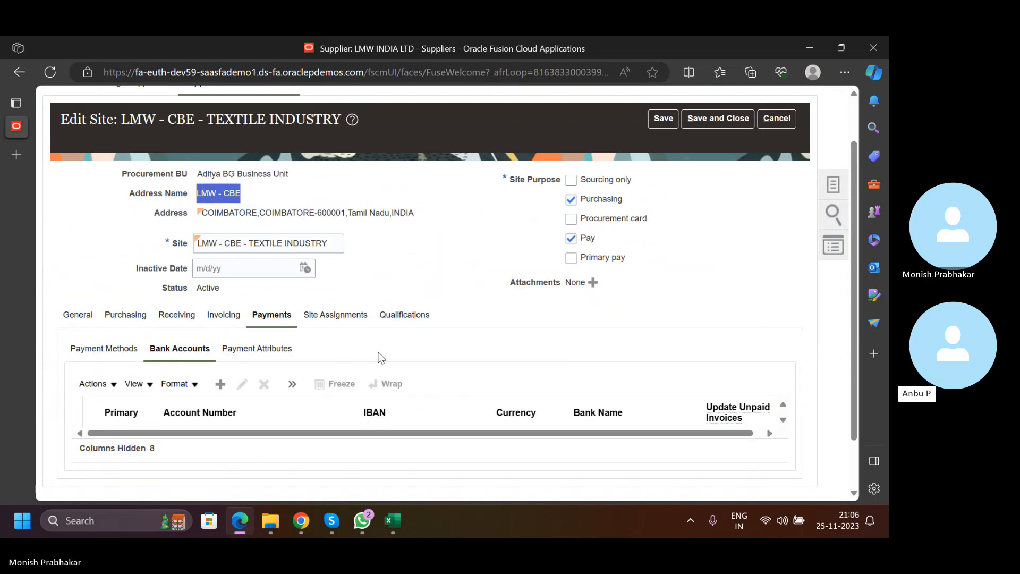
left_click(776, 118)
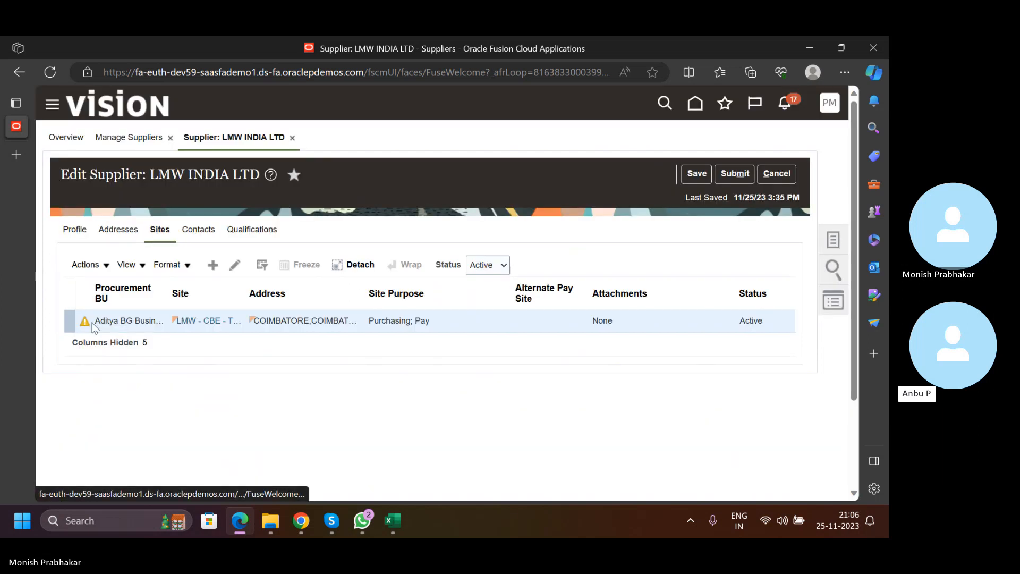
left_click(85, 322)
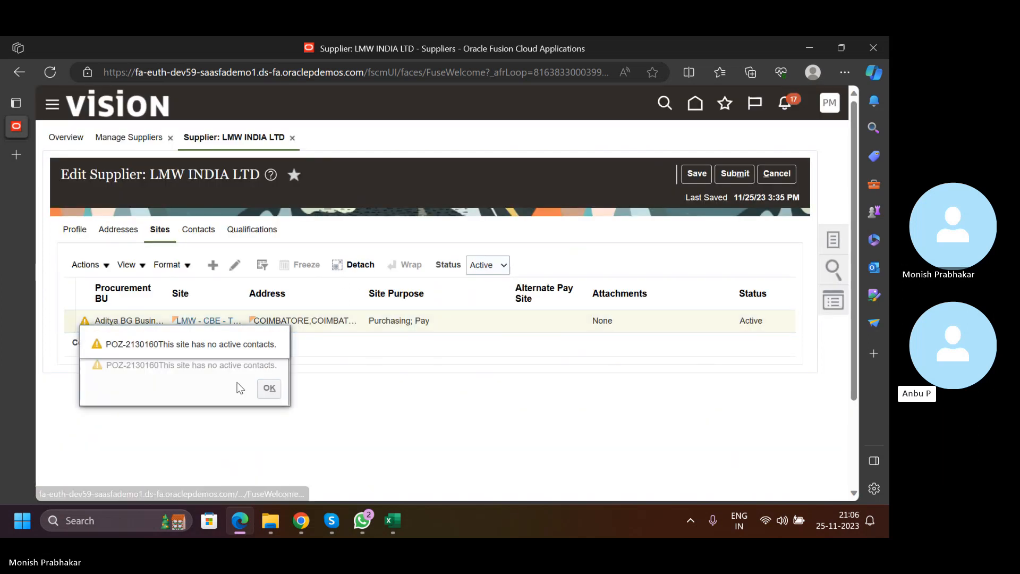
left_click(270, 390)
Reopen the supplier site, cancel out of the site and supplier edits, and return to the Manage Suppliers search results.
left_click(234, 266)
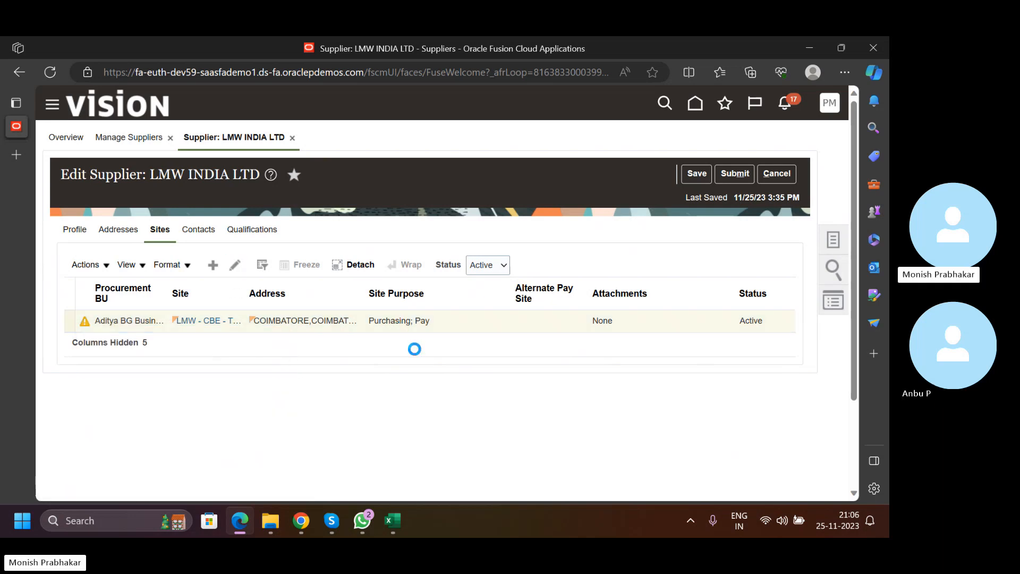
left_click(775, 173)
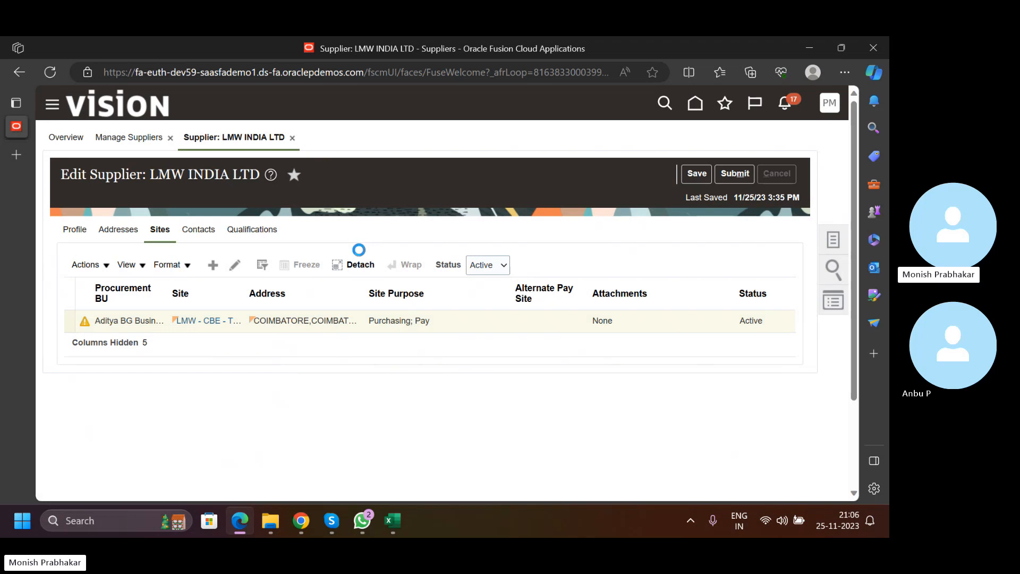
left_click(792, 174)
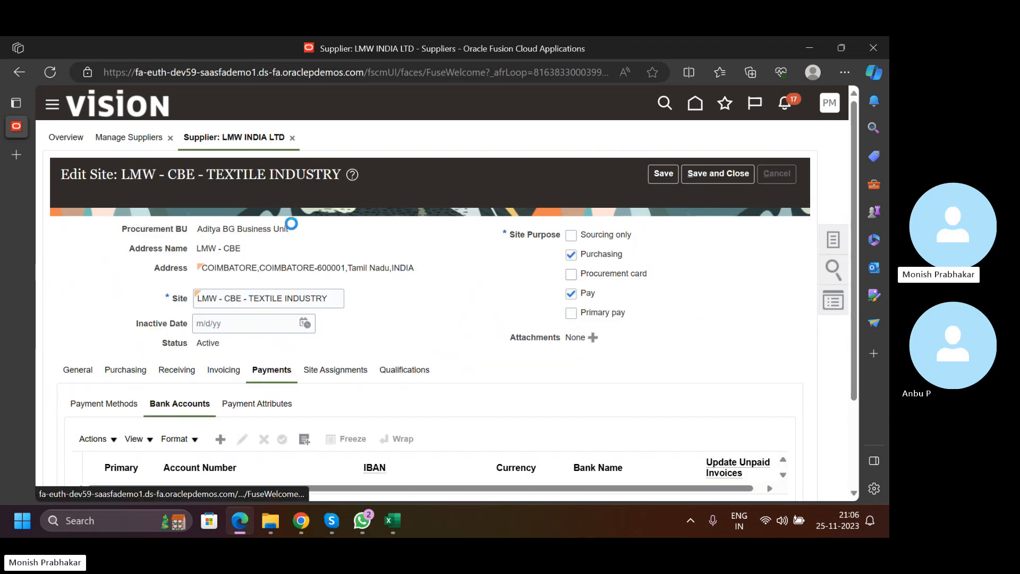
left_click(765, 174)
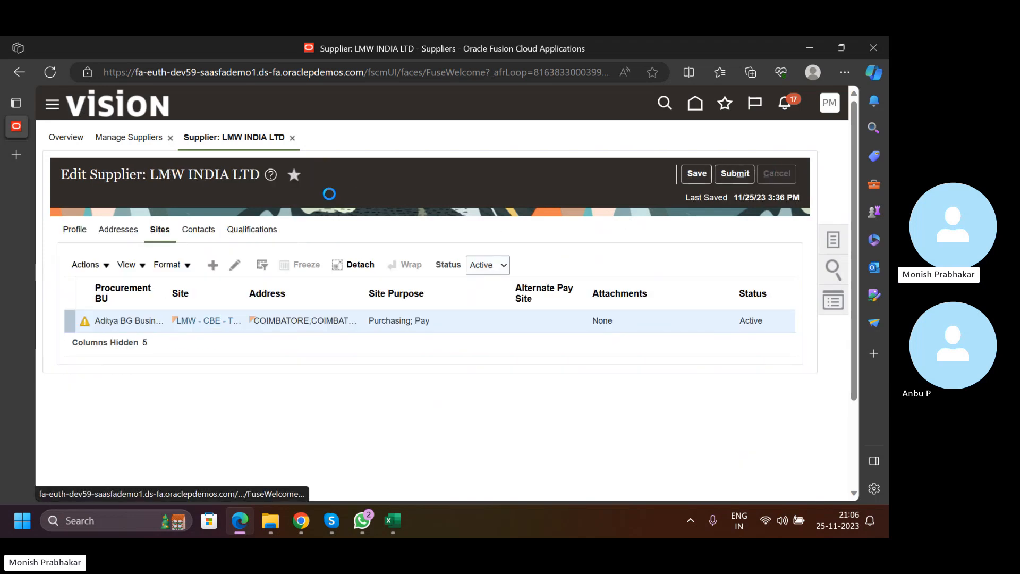
left_click(776, 180)
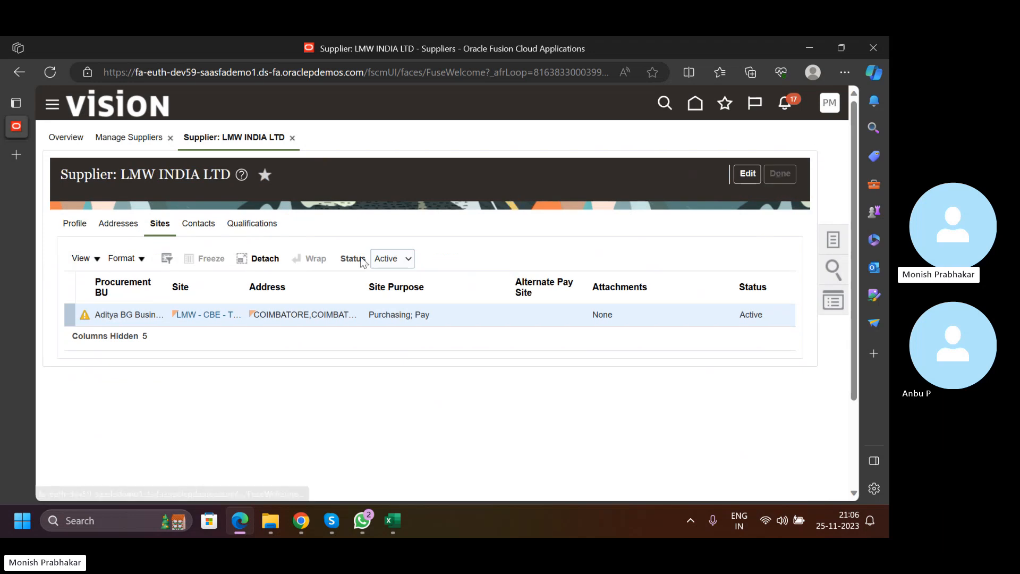
scroll(366, 263, "down", 2)
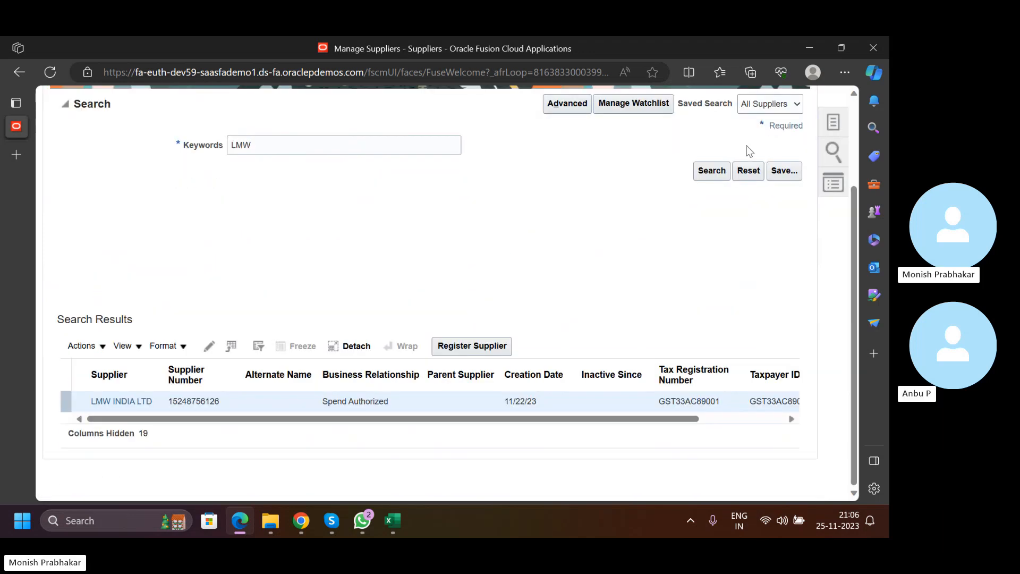
Close the supplier search and review the overview's incomplete supplier setups and pending profile change requests, including their period filter options.
scroll(749, 151, "up", 2)
left_click(768, 177)
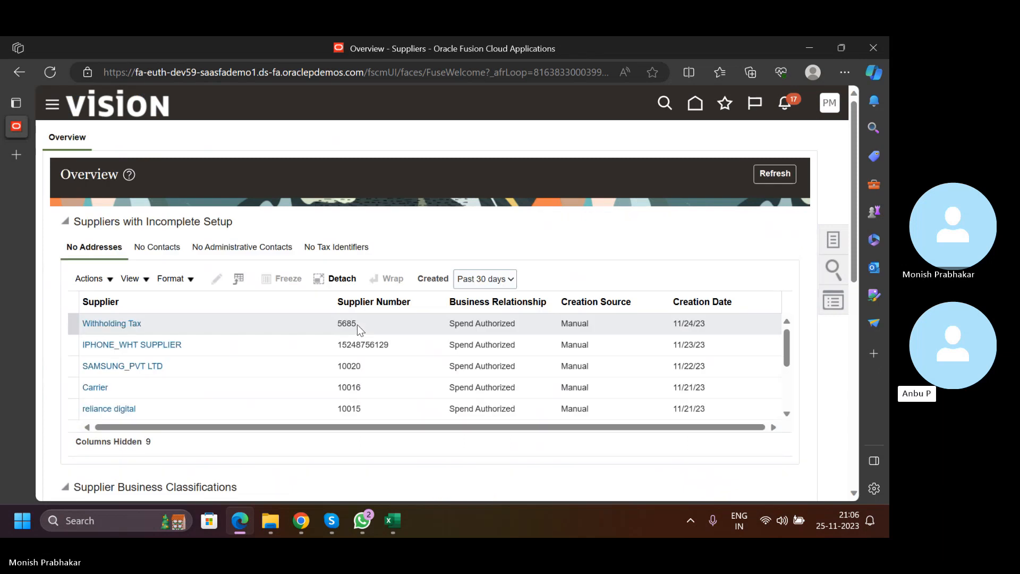
scroll(357, 324, "down", 5)
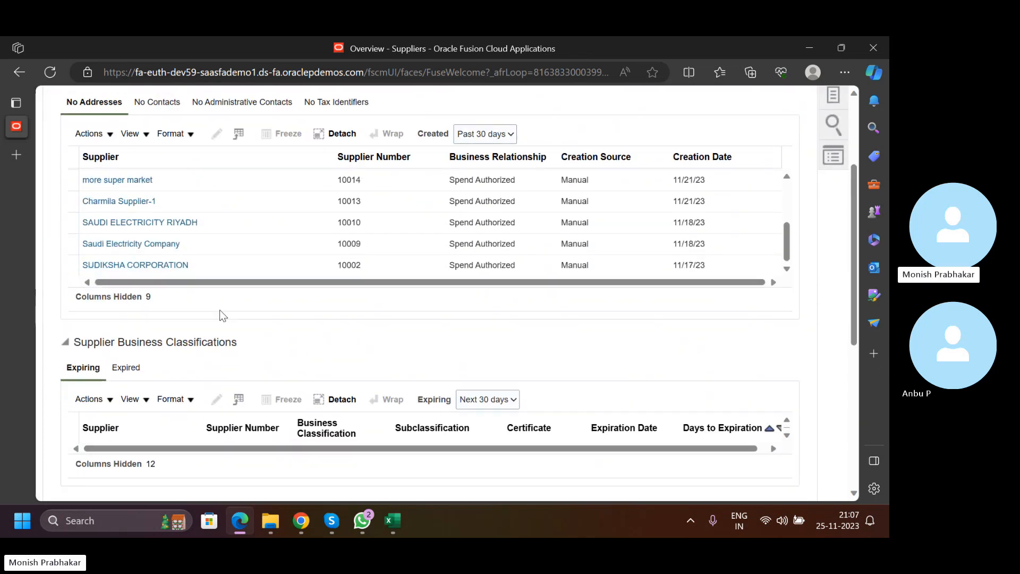
scroll(223, 316, "down", 8)
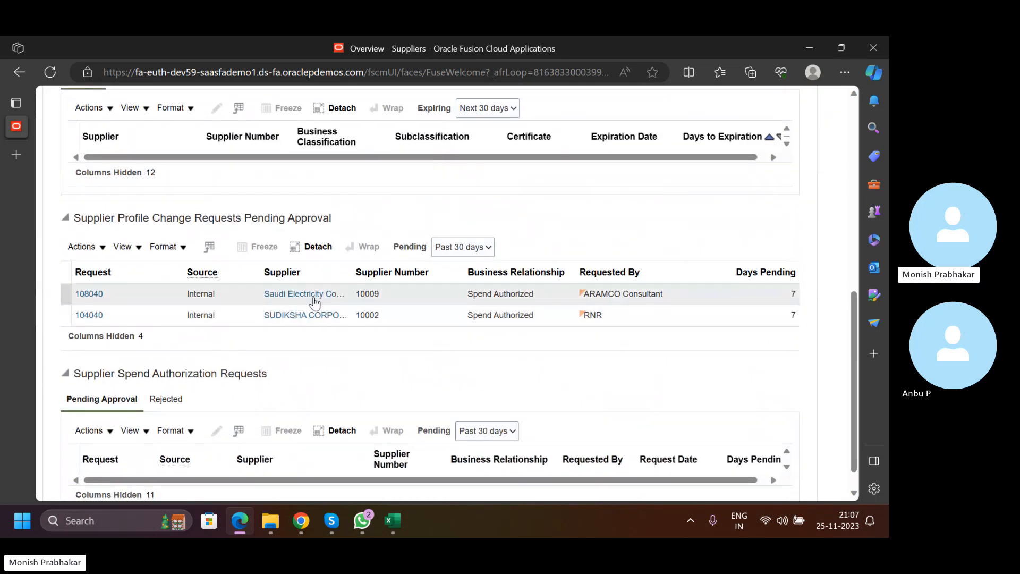
left_click(456, 252)
left_click(458, 265)
scroll(258, 240, "up", 1)
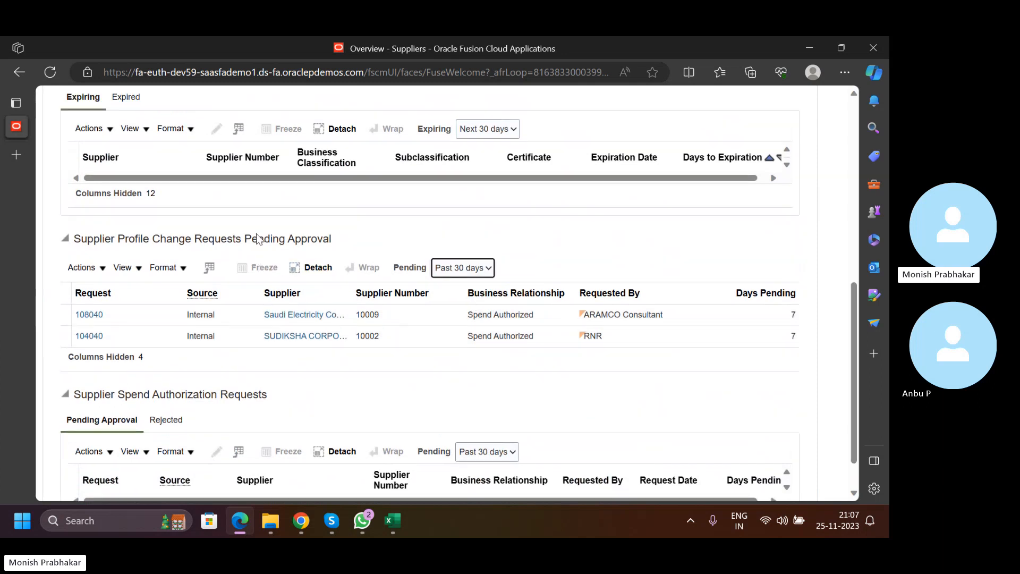
scroll(259, 240, "up", 10)
left_click(473, 221)
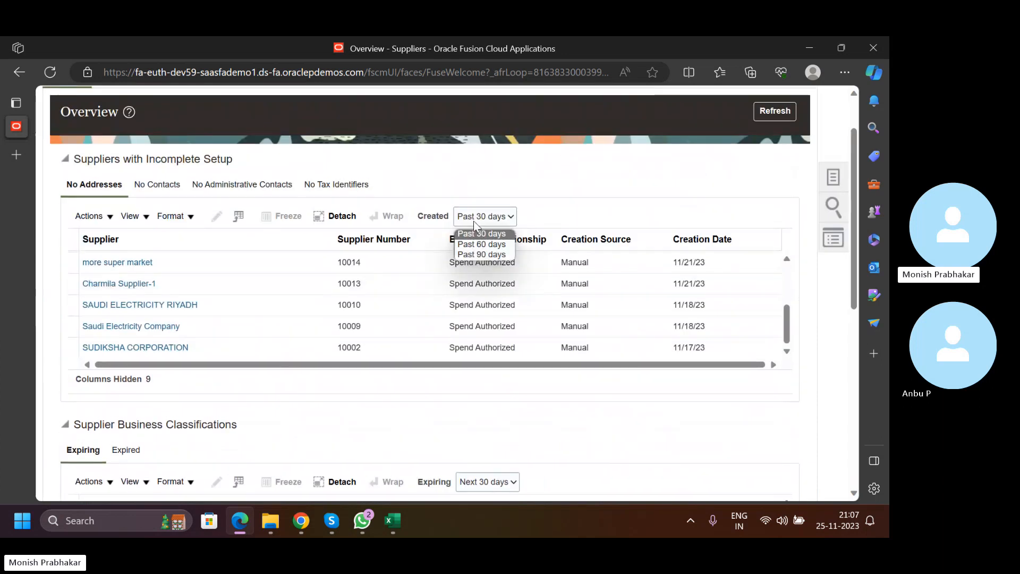
left_click(492, 222)
scroll(183, 268, "down", 10)
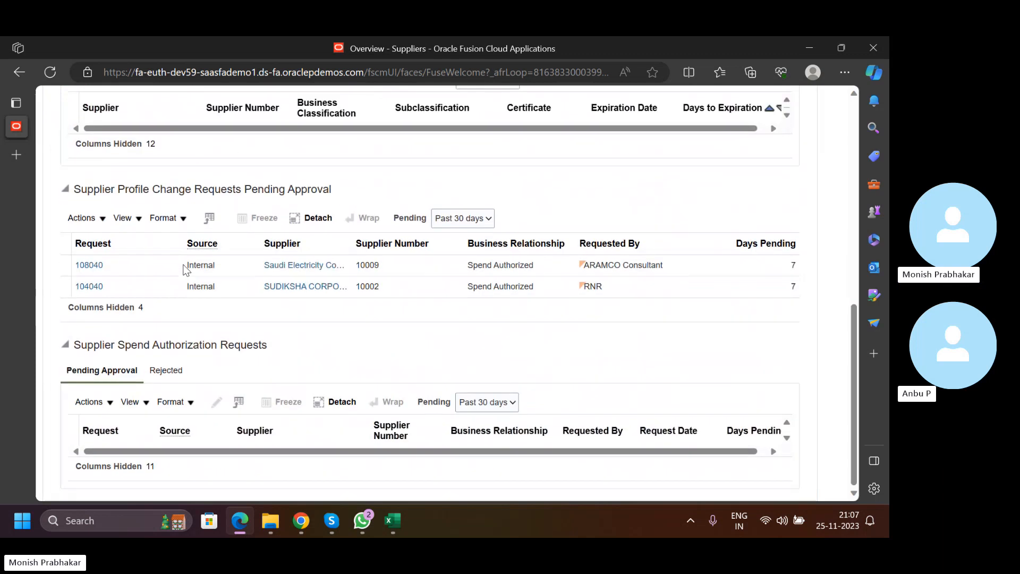
Check the rejected spend authorization requests, the expired business classifications and the recently created suppliers with no contacts.
left_click(165, 370)
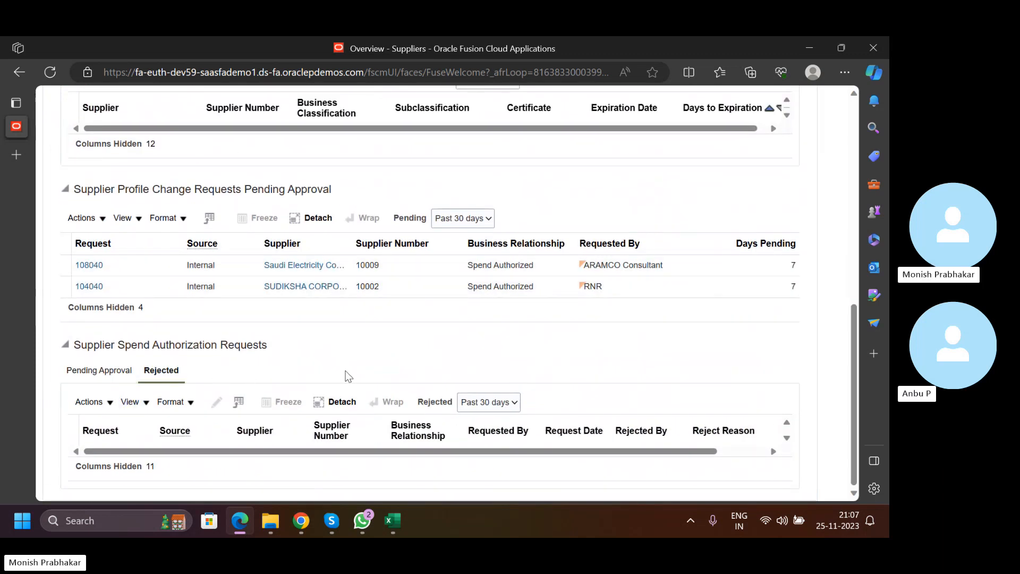
scroll(434, 279, "up", 5)
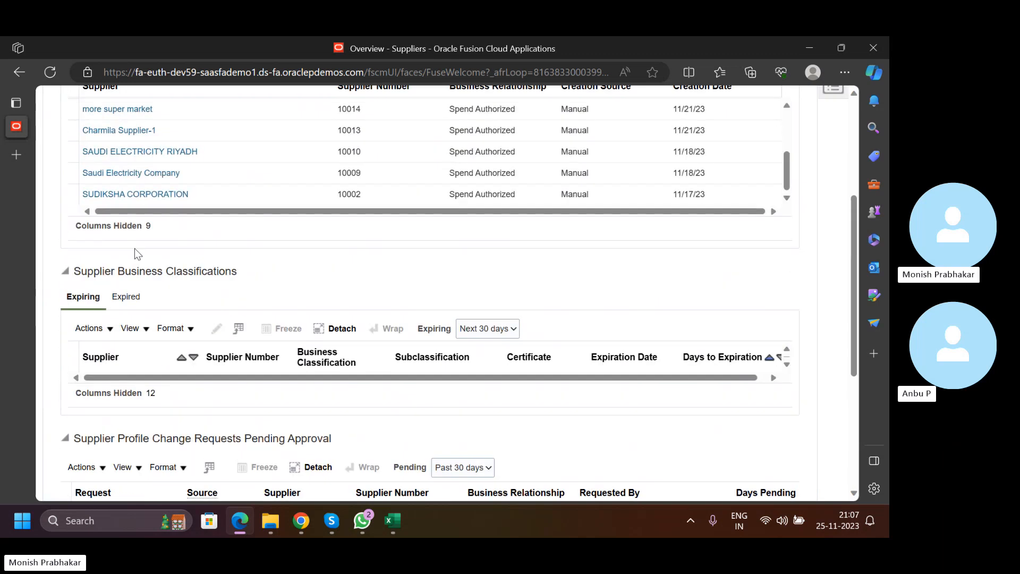
left_click(130, 303)
scroll(253, 166, "up", 3)
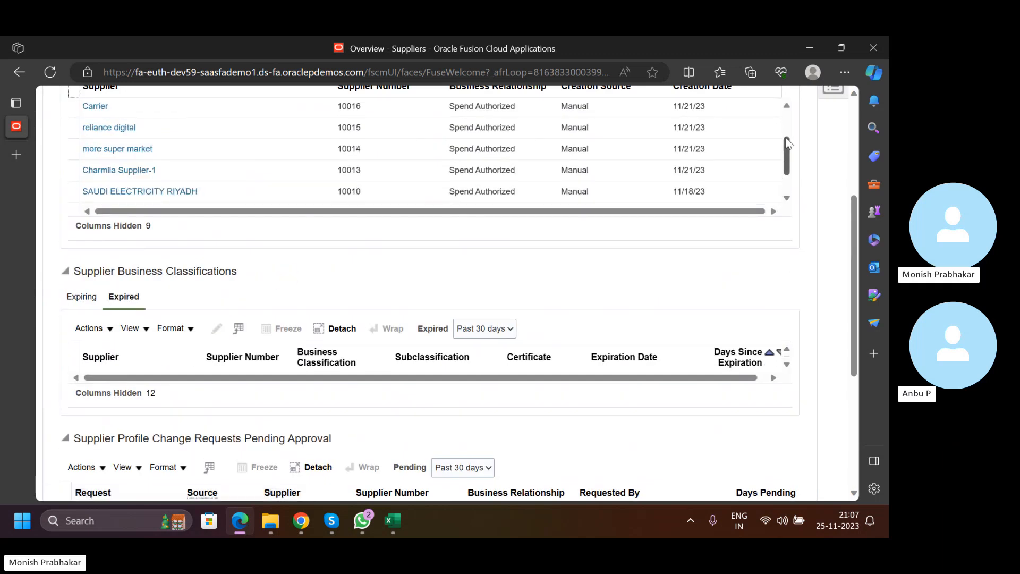
scroll(182, 223, "up", 4)
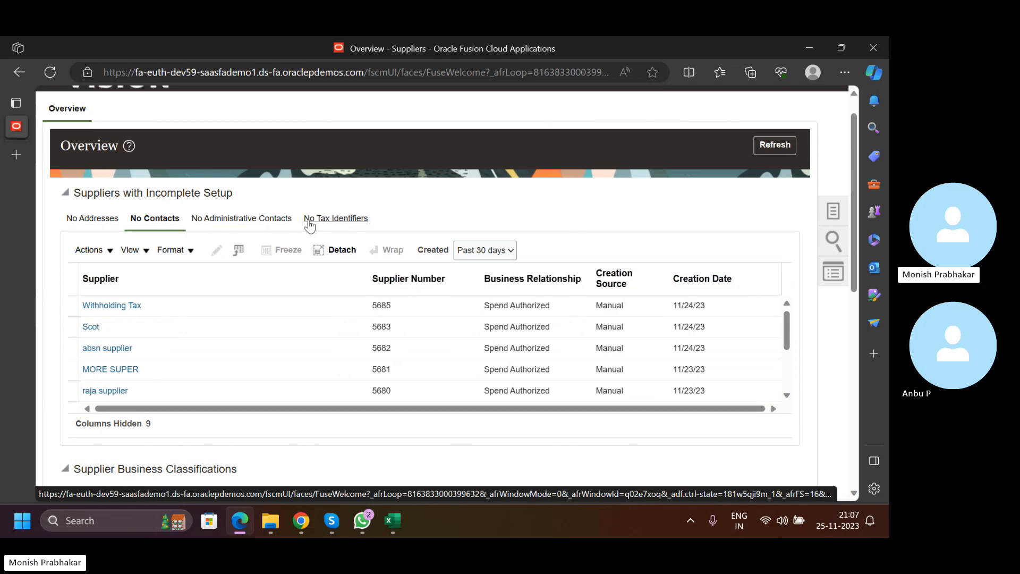
Search the suppliers for LMW, view the matching supplier's profile and close it to return to the overview.
left_click(839, 241)
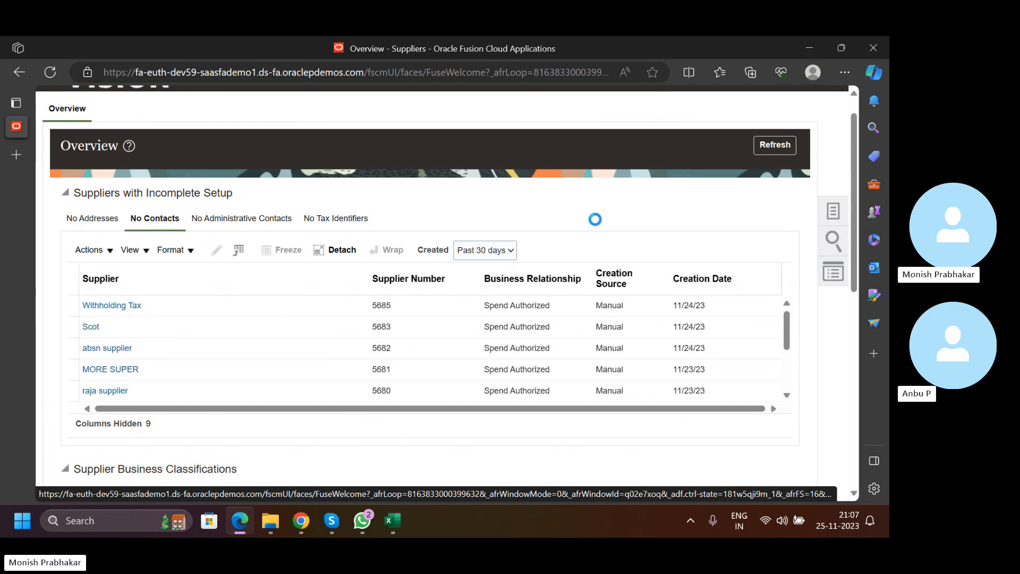
left_click(757, 117)
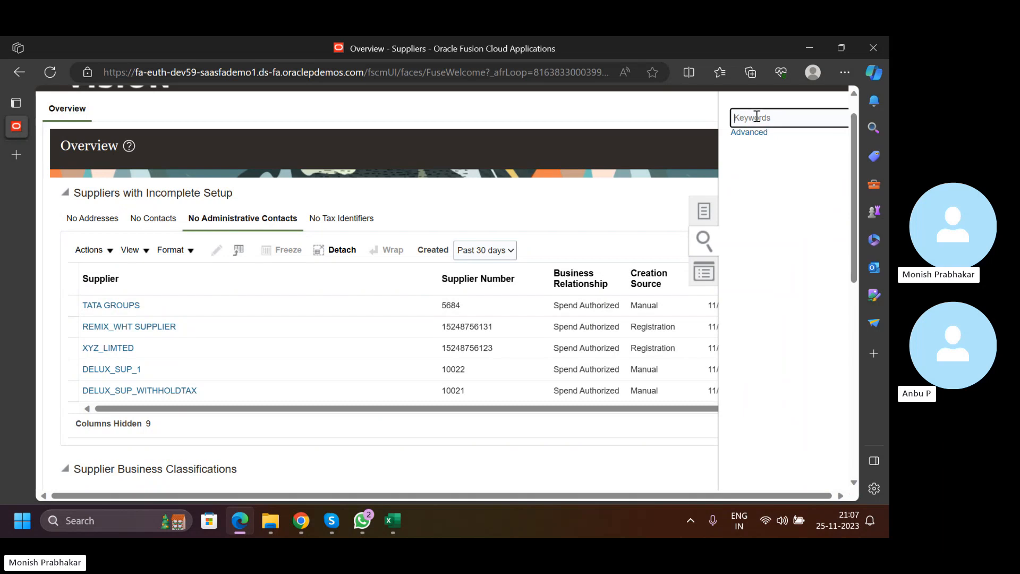
key("Caps_Lock")
type("LMW")
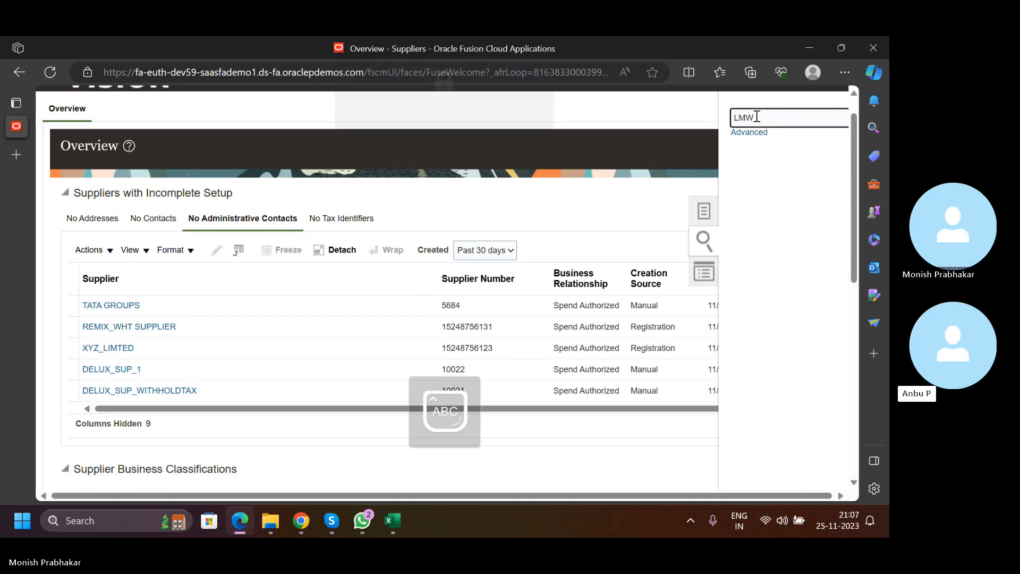
key("Return")
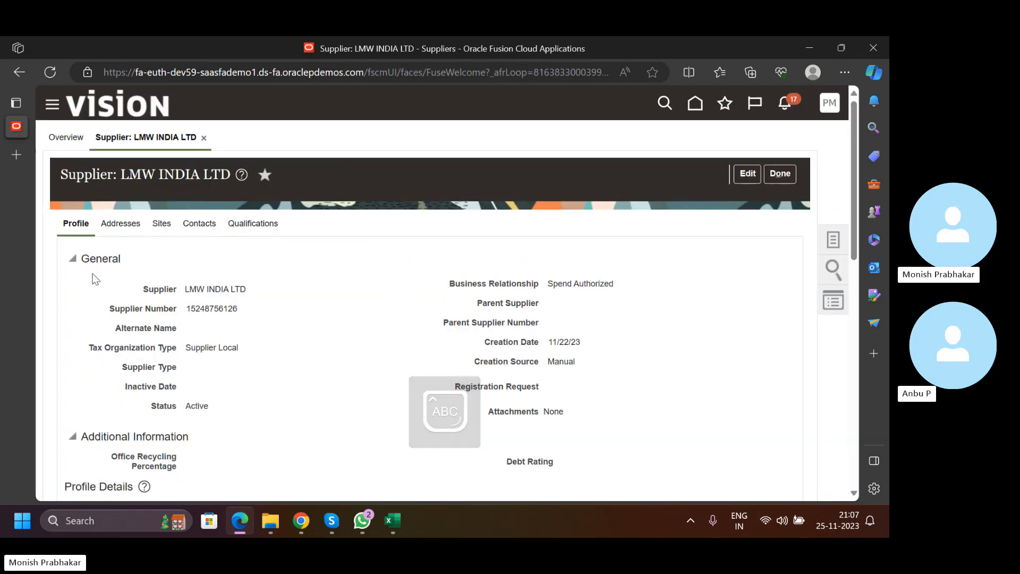
left_click(782, 175)
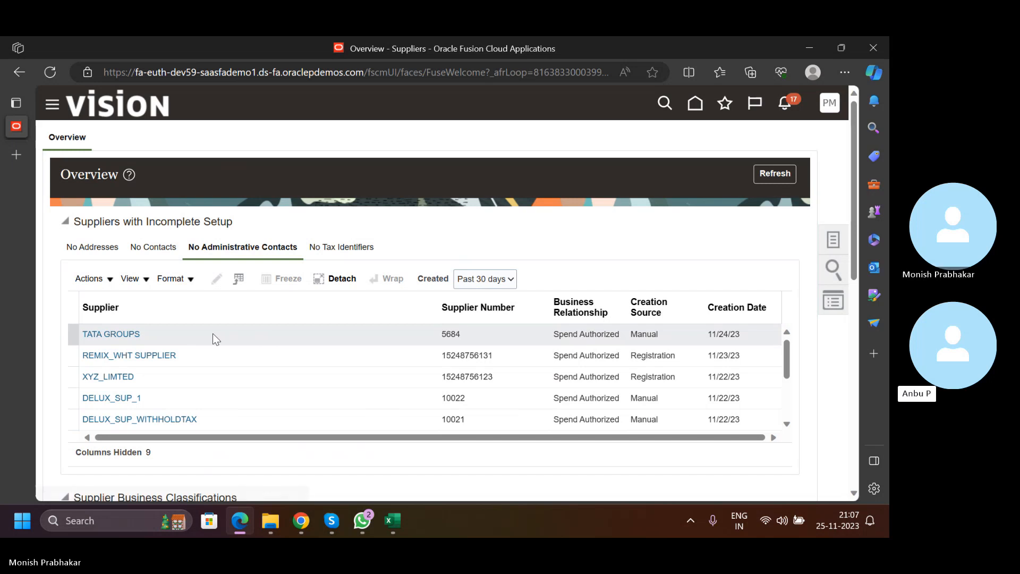
Open supplier TATA GROUPS for editing and display the bank accounts in the Tata - California site's payment setup.
left_click(109, 335)
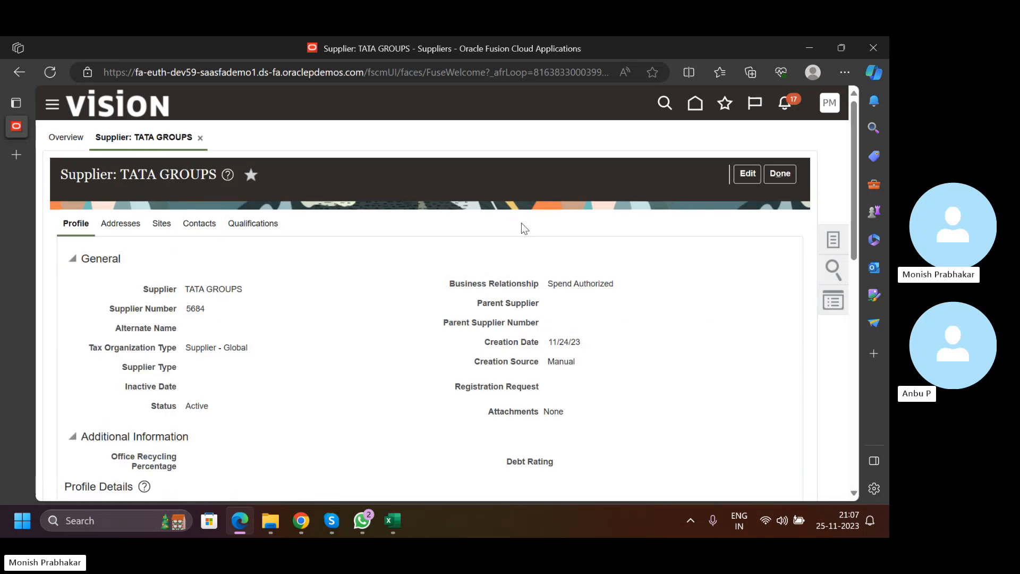
left_click(747, 173)
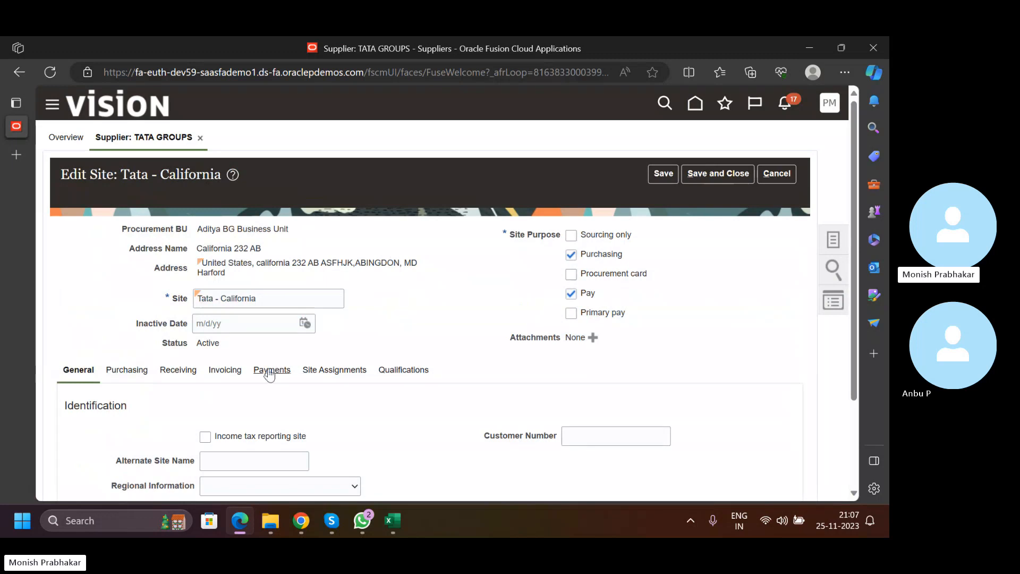
left_click(271, 369)
scroll(265, 319, "down", 5)
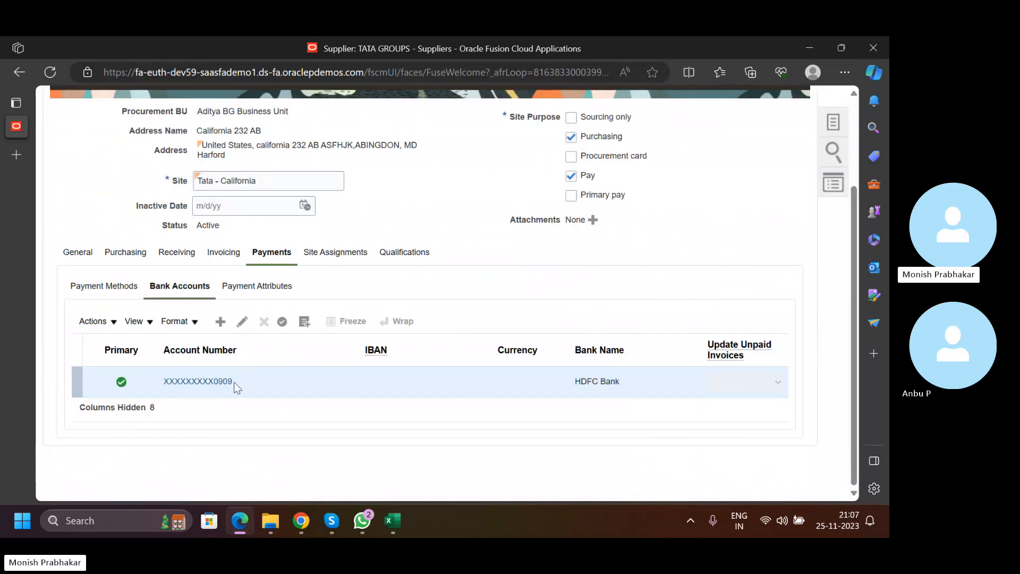
Highlight the site's HDFC Bank account number, then open that account and review its bank details, account owners and intermediary accounts.
left_click_drag(233, 382, 162, 386)
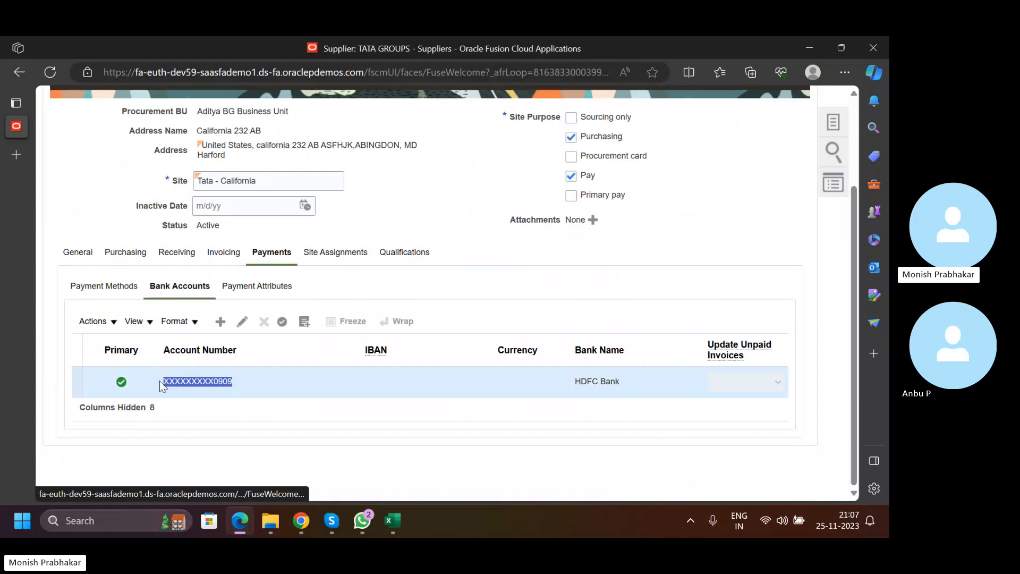
left_click(242, 321)
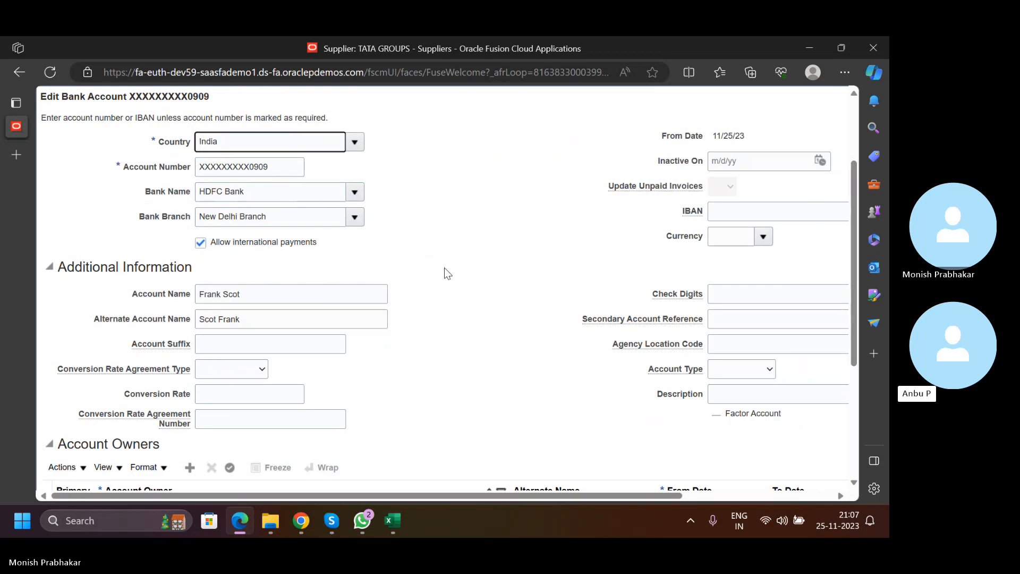
scroll(405, 303, "down", 3)
scroll(261, 306, "up", 3)
scroll(261, 307, "down", 3)
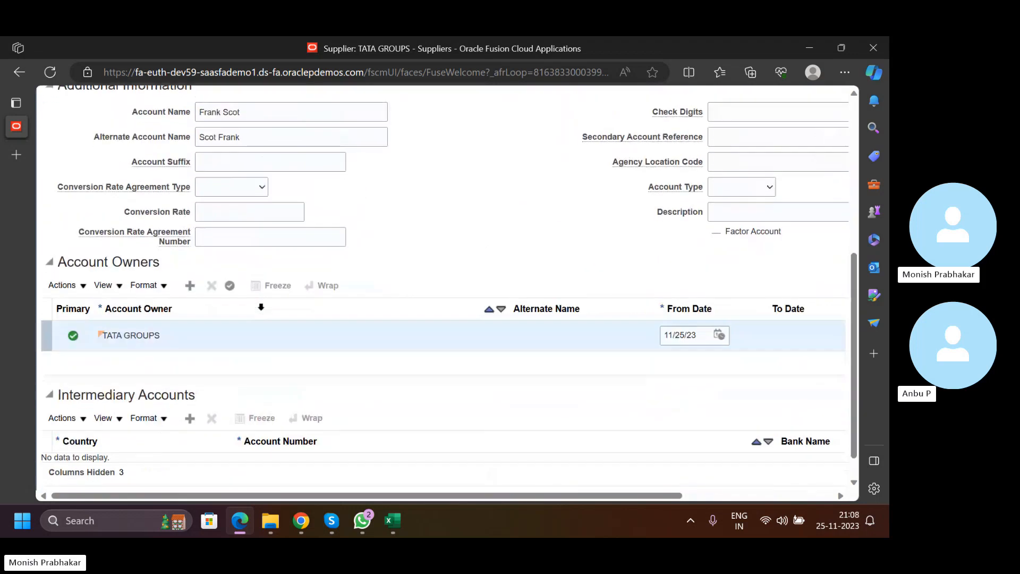
scroll(260, 306, "up", 5)
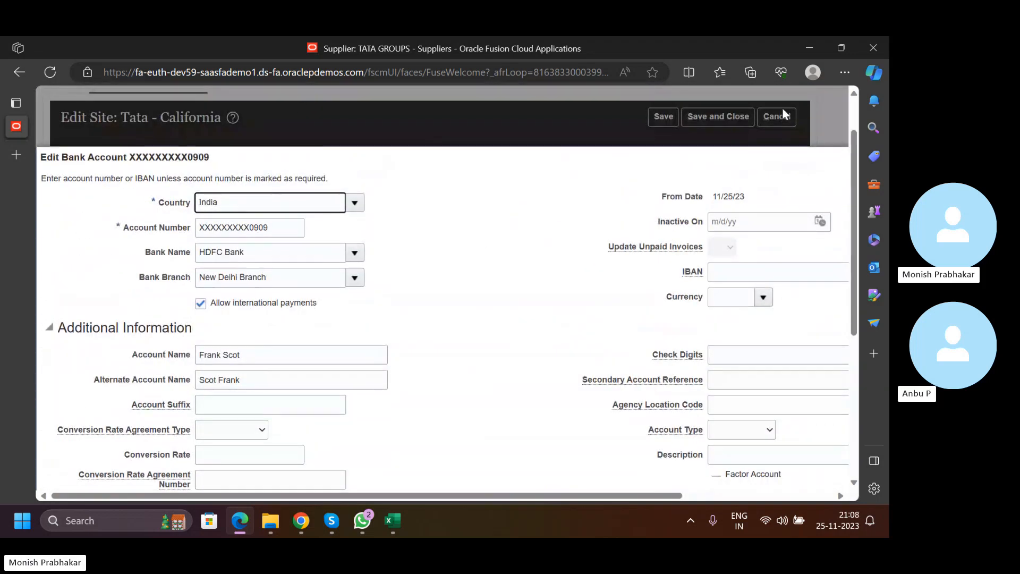
Switch to the invoice in Chrome and check installment 1's payment method and bank account in Manage Installments.
left_click(307, 518)
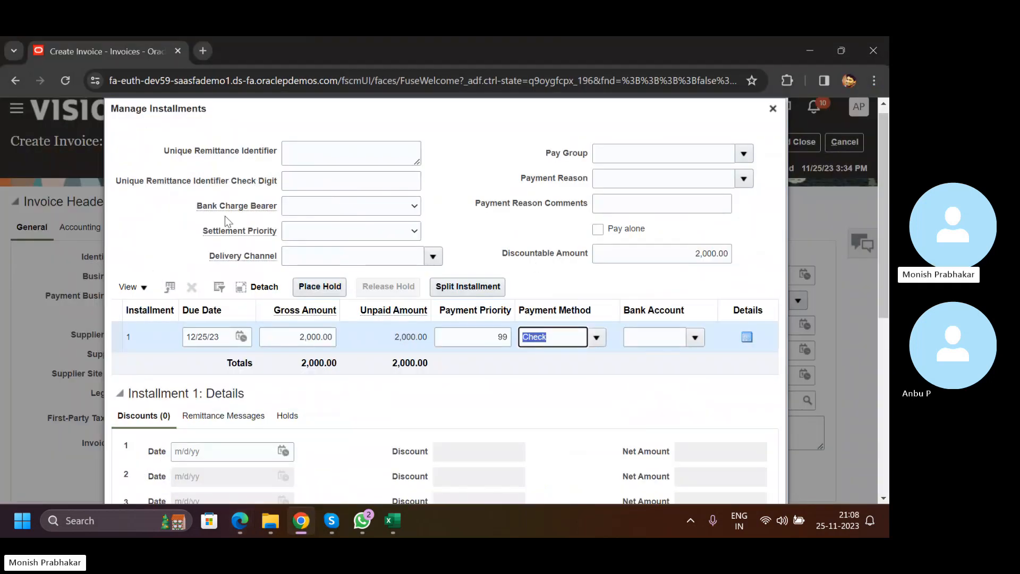
scroll(400, 330, "down", 1)
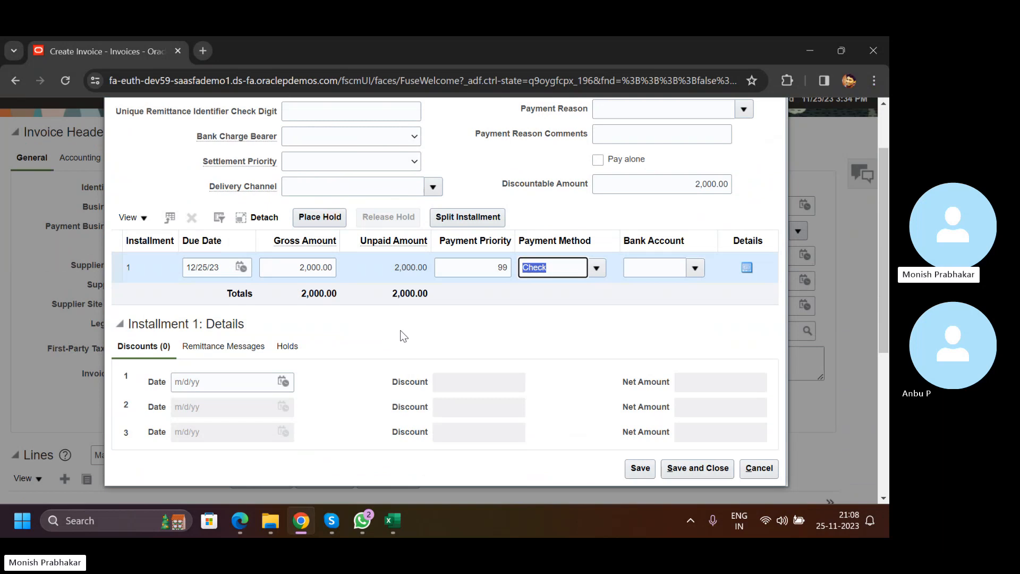
Compare installment 1's bank account and payment method options with the supplier site's bank account in Edge, and save and close the installments.
left_click(640, 272)
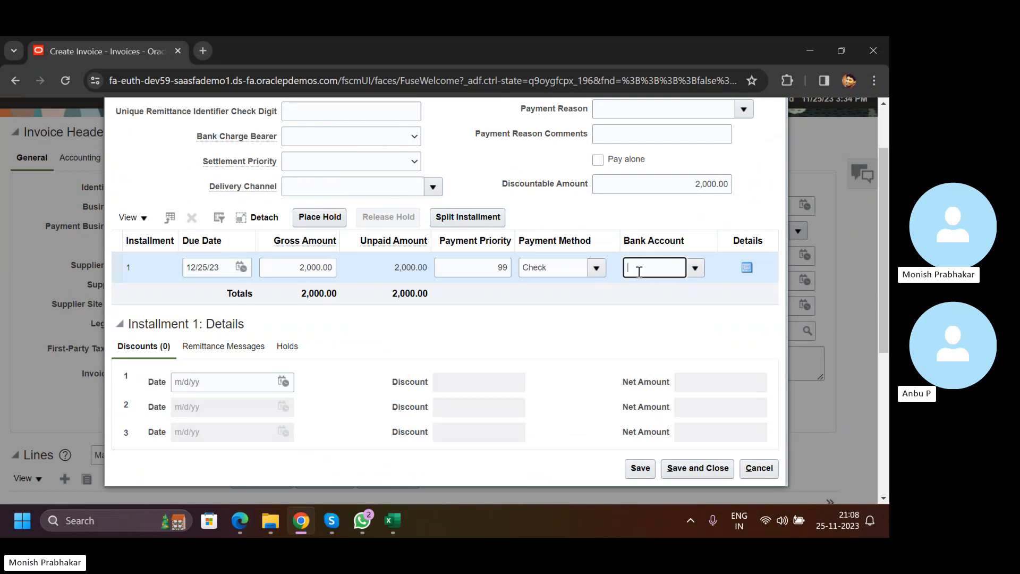
left_click(238, 524)
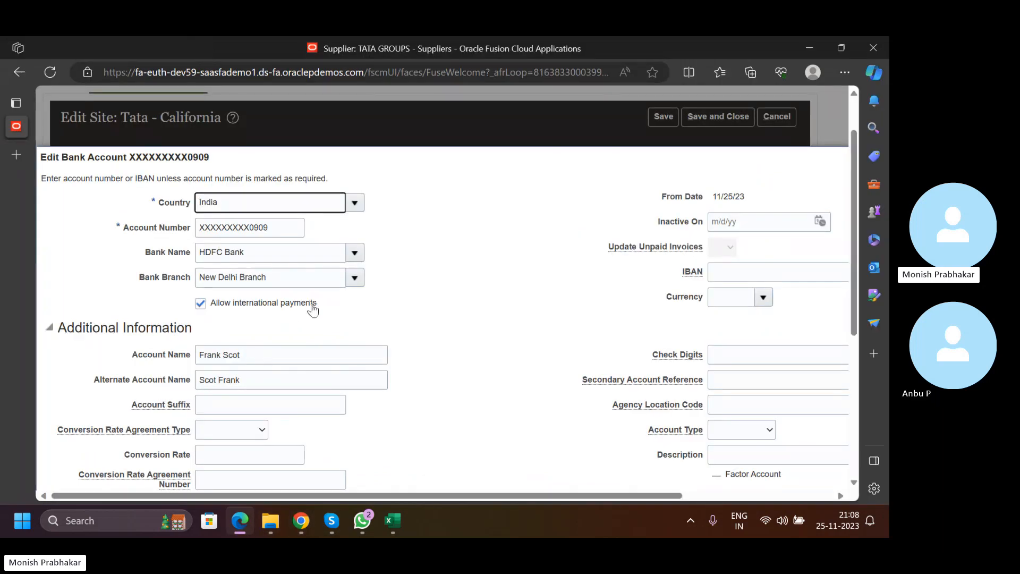
left_click(293, 519)
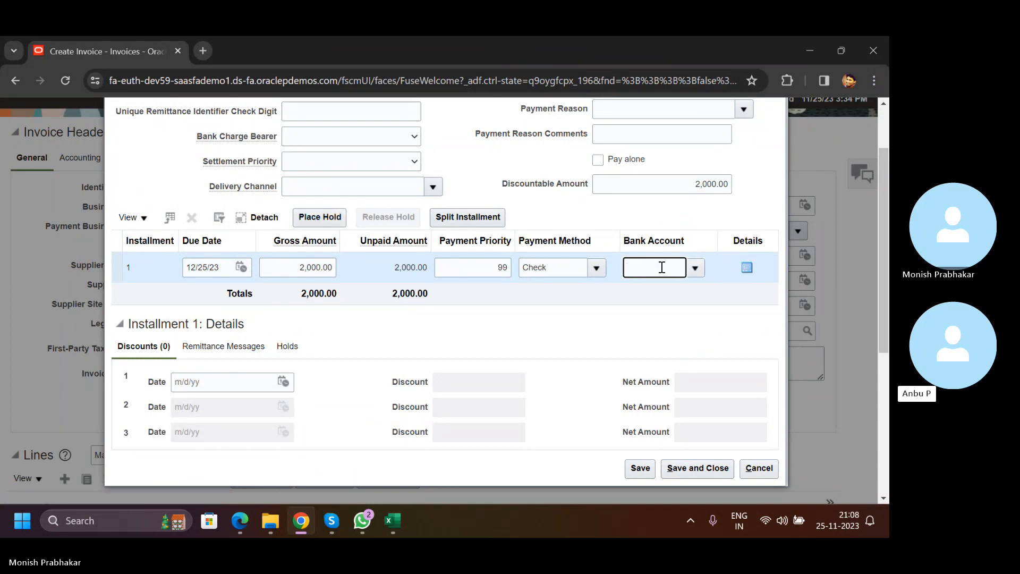
left_click(600, 267)
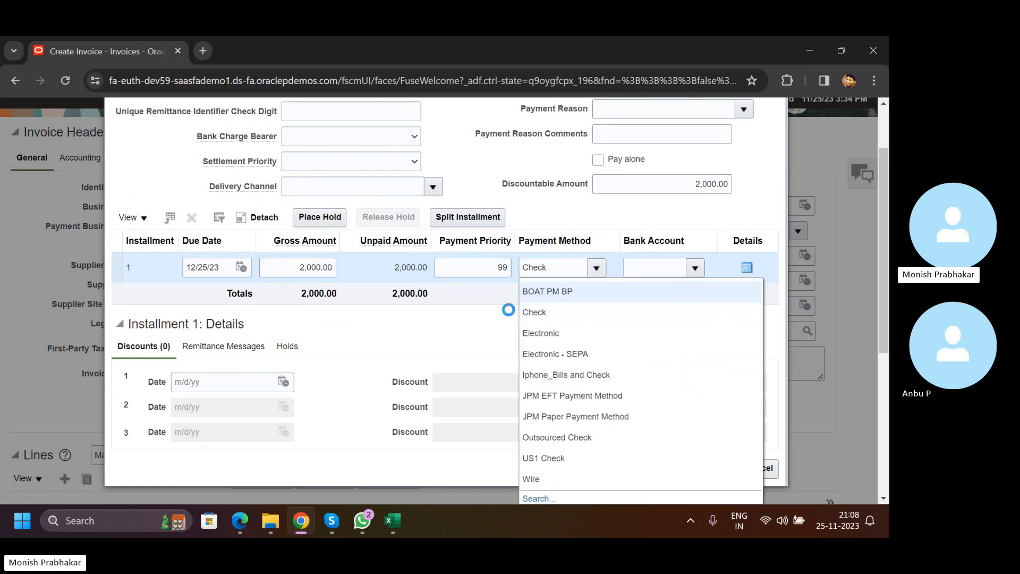
left_click(472, 333)
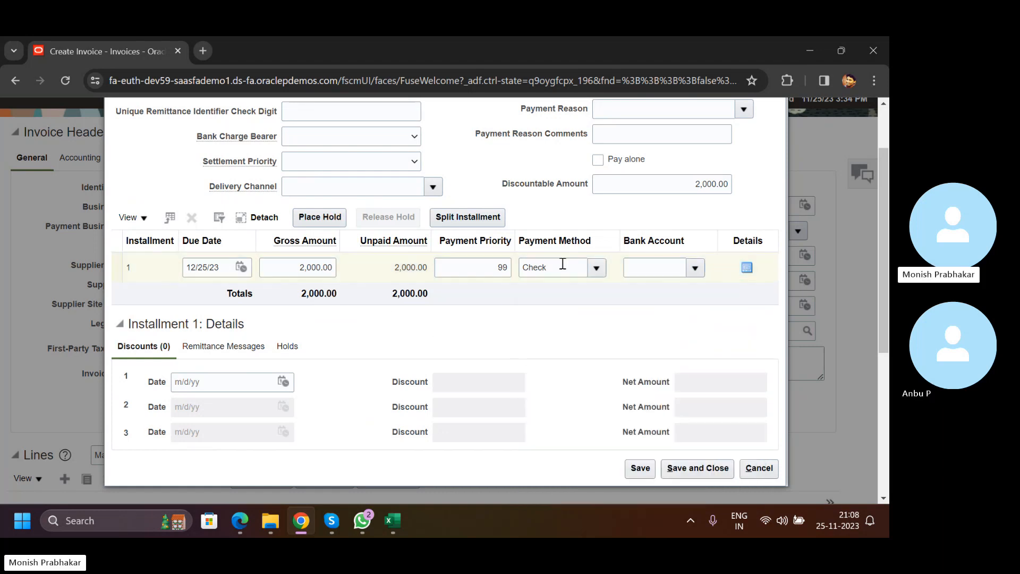
left_click_drag(559, 266, 486, 265)
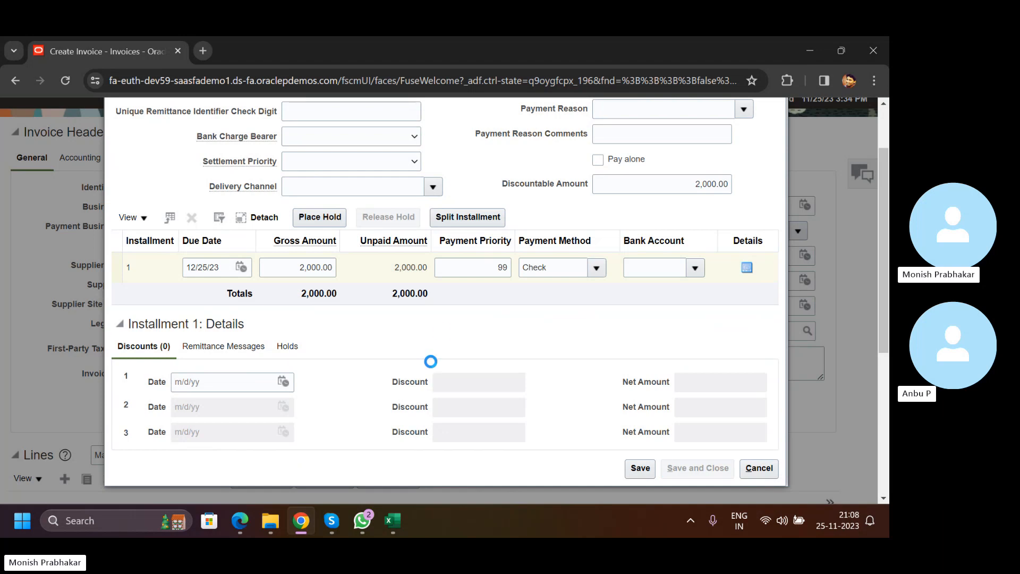
Calculate tax for the LMW-INVOICE-005 invoice and expand its Taxes section to check the transaction taxes.
scroll(442, 339, "down", 7)
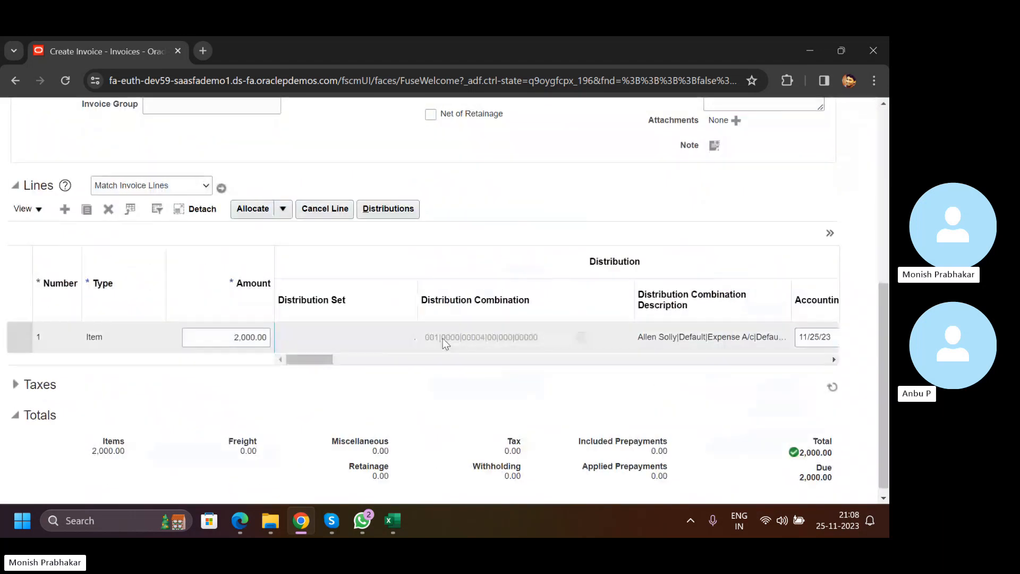
scroll(443, 339, "up", 7)
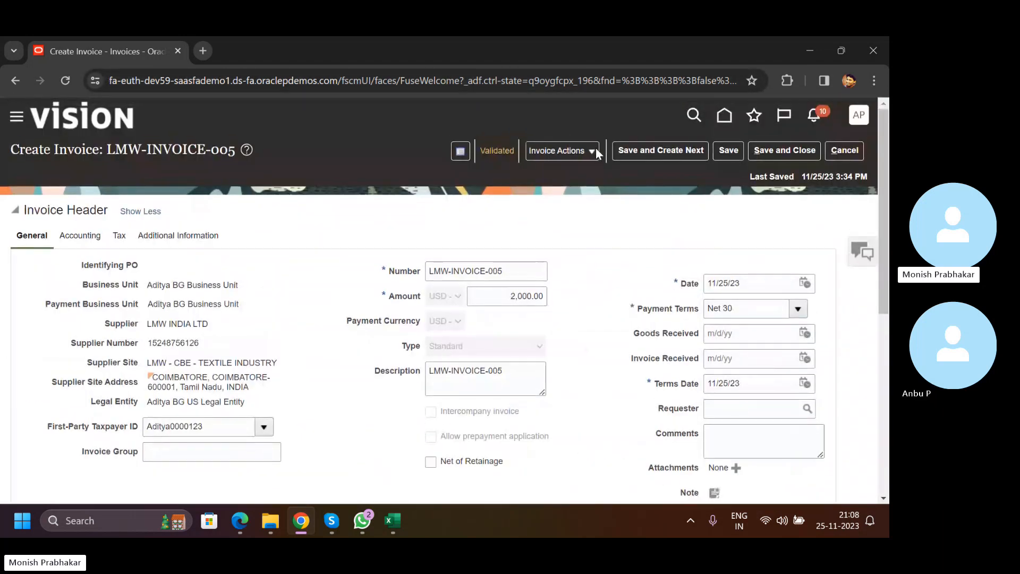
left_click(594, 151)
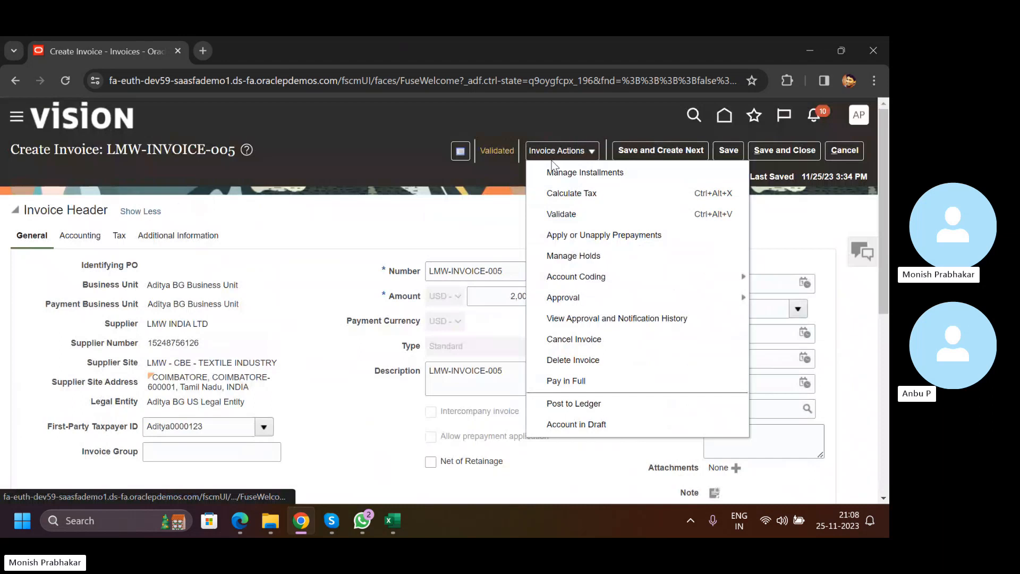
left_click(594, 193)
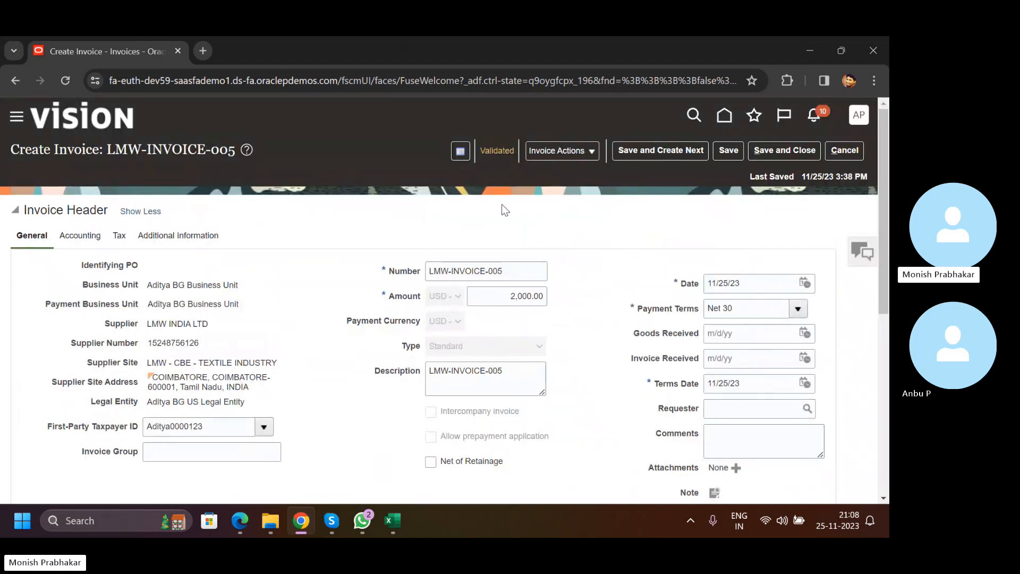
scroll(342, 292, "down", 6)
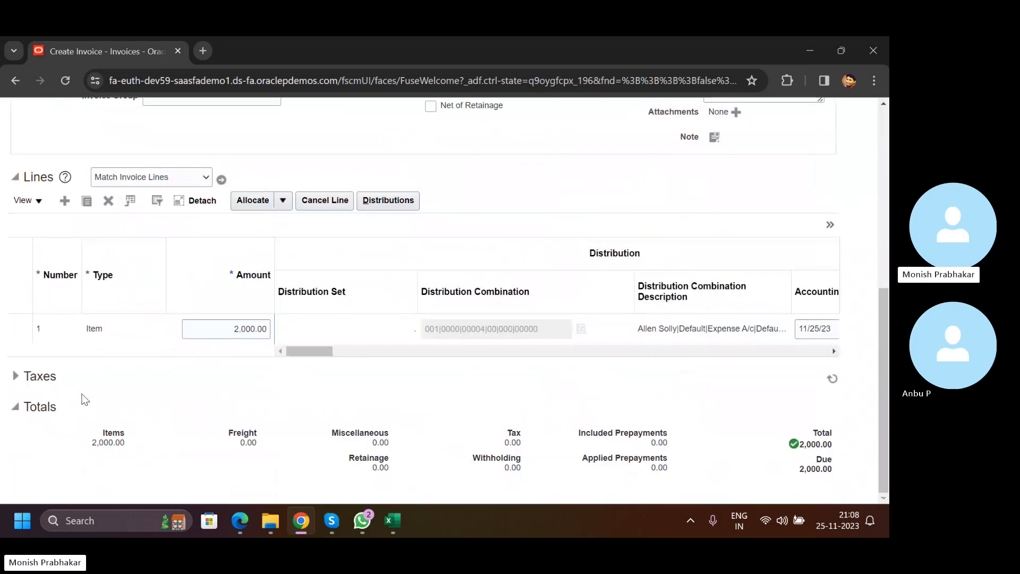
left_click(18, 381)
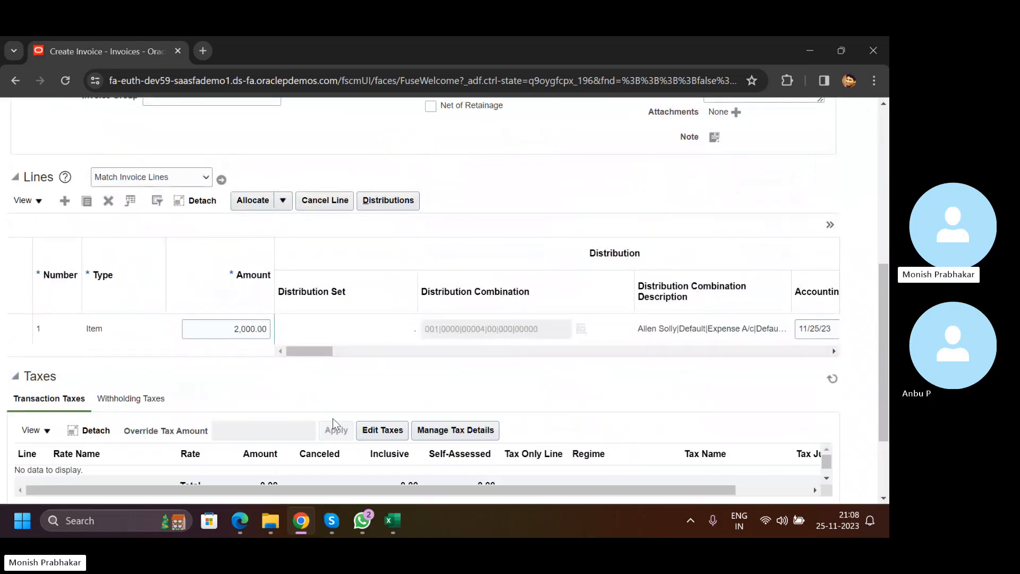
Examine the available and applied prepayments for the invoice in Apply or Unapply Prepayments, and close the dialog.
scroll(361, 398, "up", 2)
scroll(362, 399, "up", 5)
left_click(573, 143)
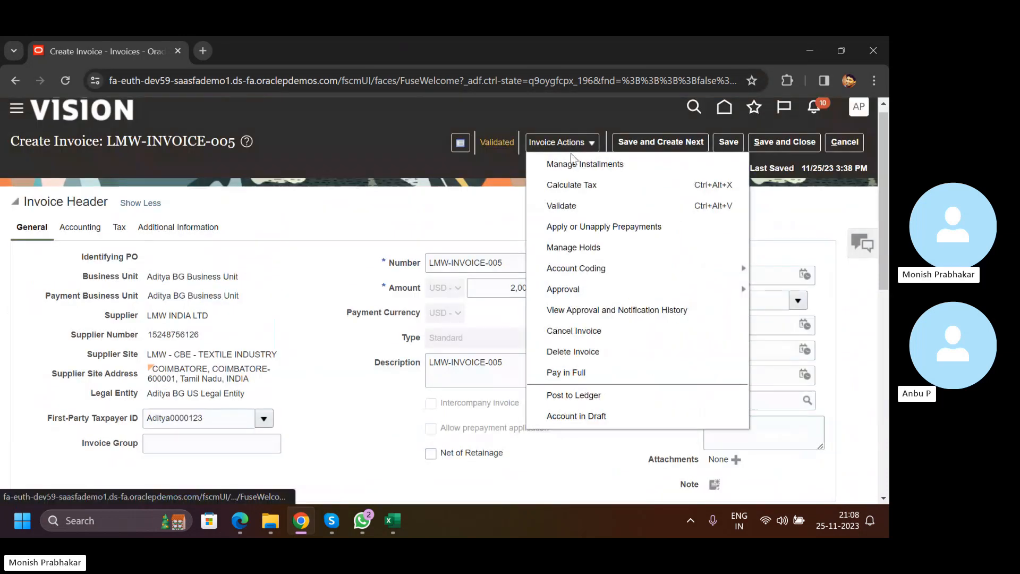
left_click(572, 228)
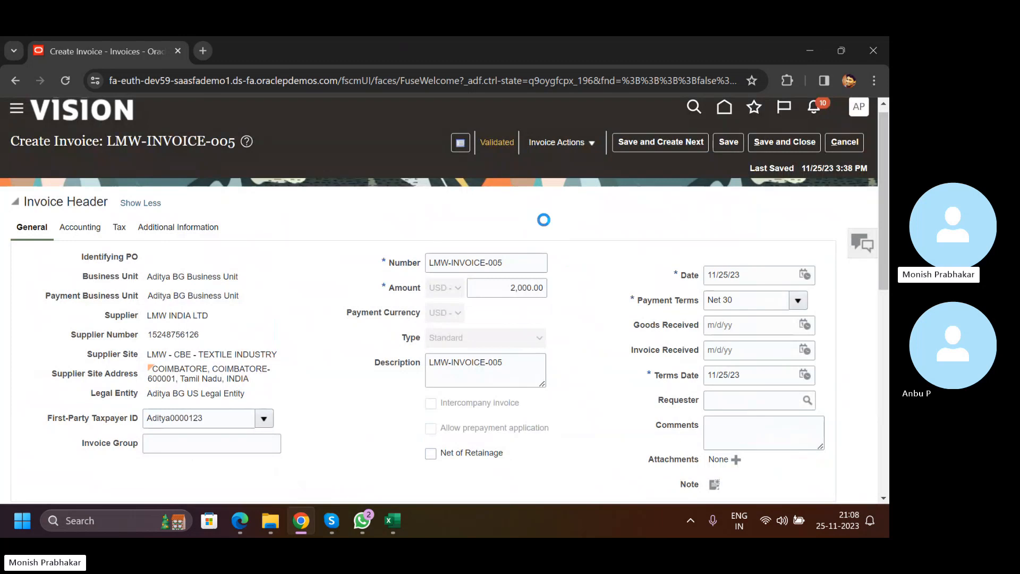
left_click(559, 143)
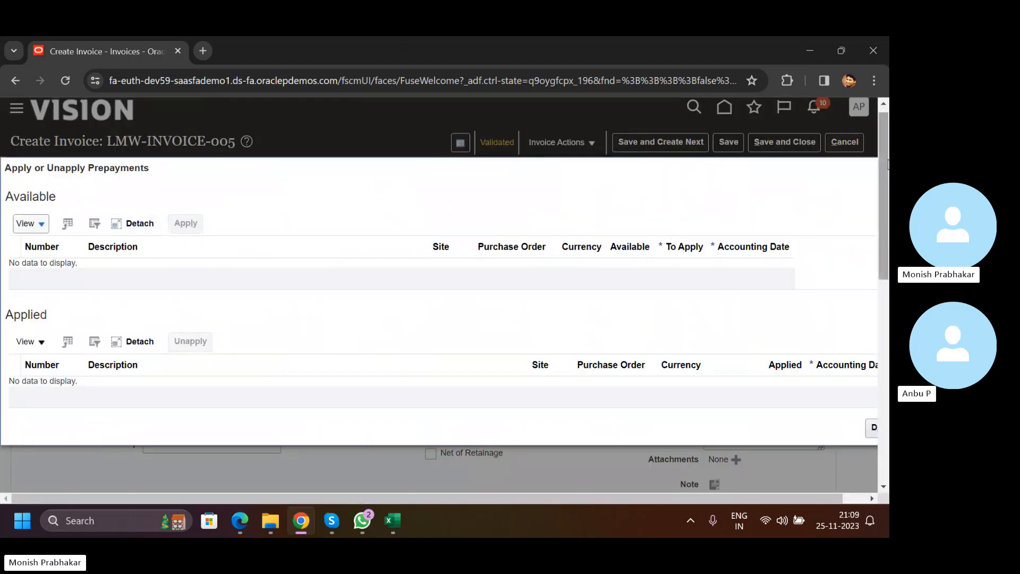
scroll(860, 387, "down", 5)
scroll(807, 362, "up", 4)
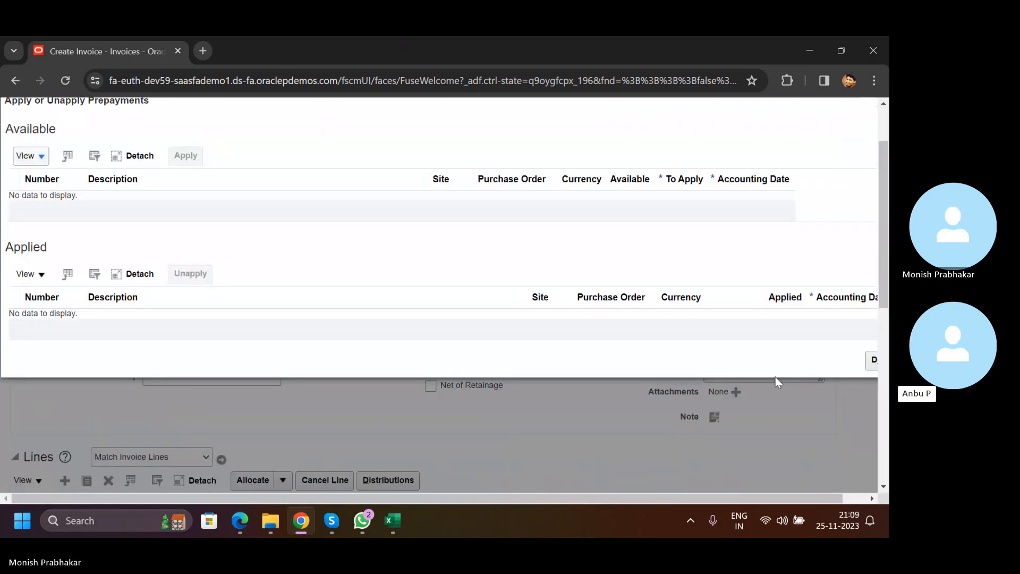
left_click(873, 360)
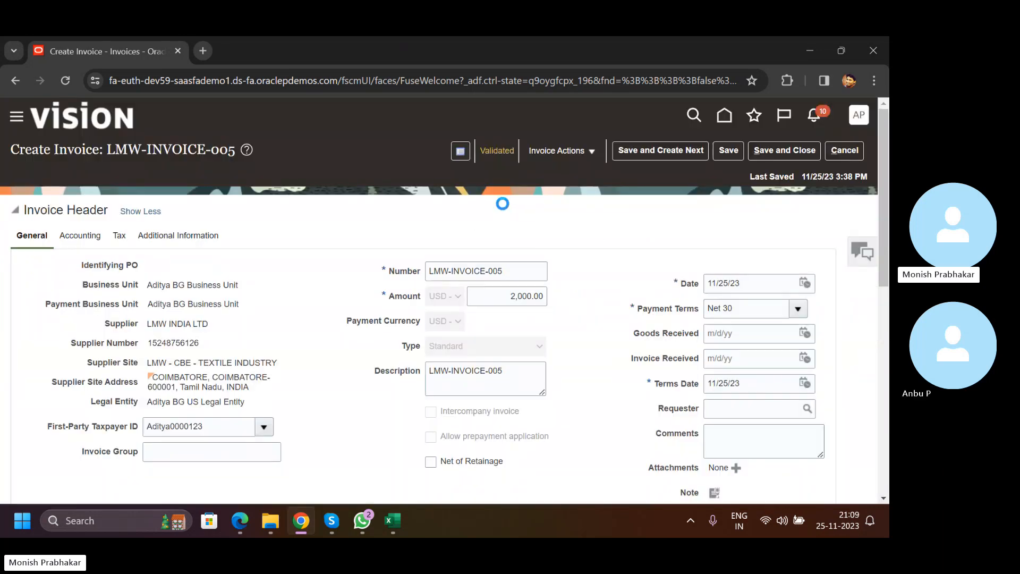
Switch to the Training Board workbook in Excel and look through the notes on the Payables sheet.
left_click(560, 154)
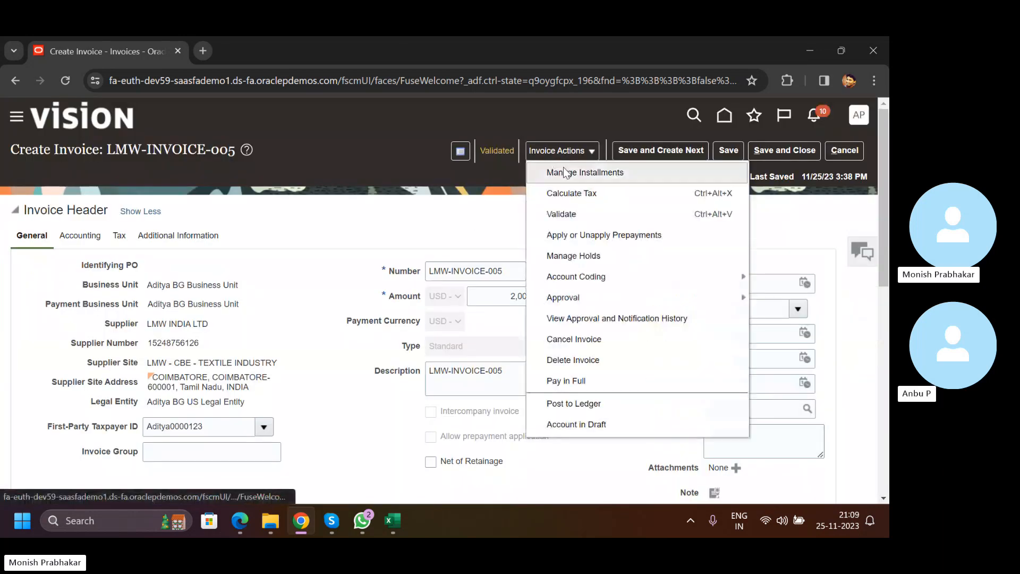
left_click(392, 520)
left_click(358, 296)
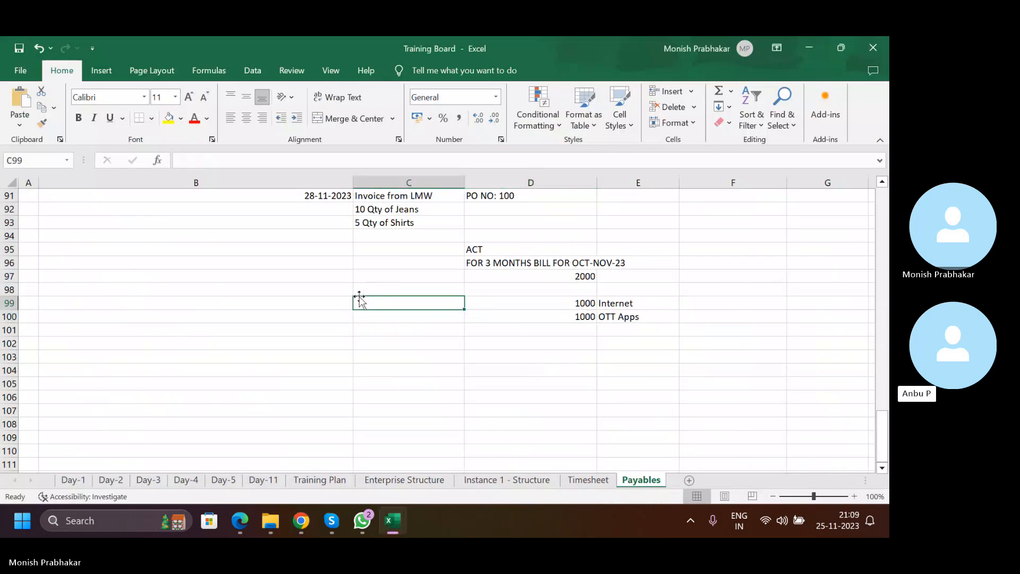
scroll(359, 299, "up", 5)
scroll(359, 299, "up", 20)
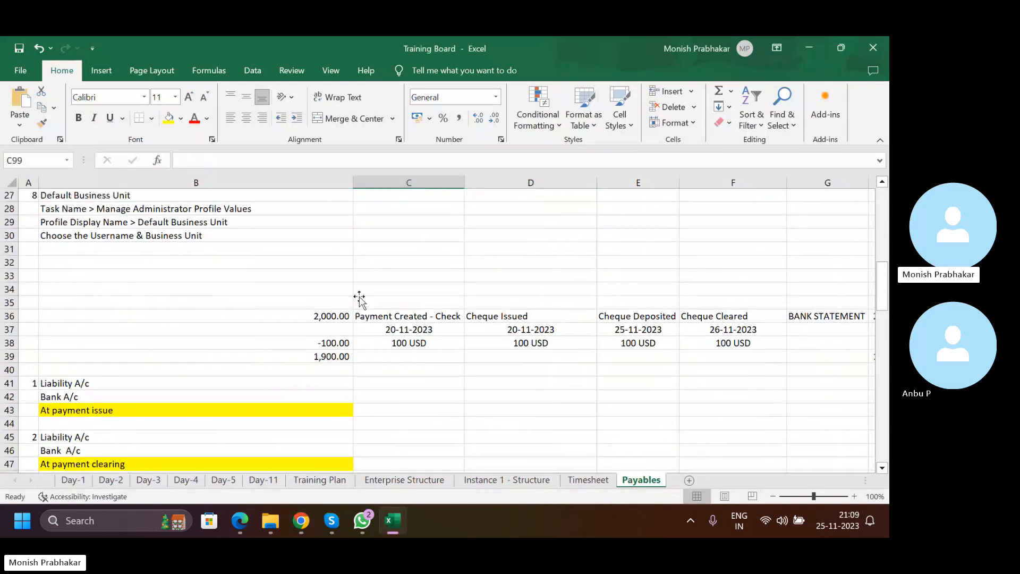
scroll(360, 299, "up", 2)
scroll(360, 297, "down", 20)
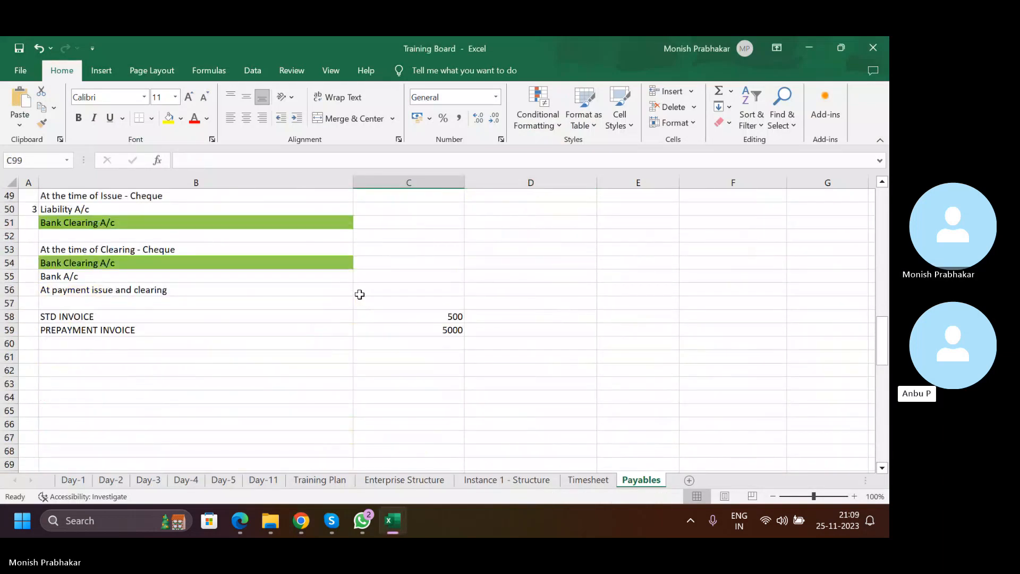
scroll(360, 293, "down", 12)
scroll(361, 293, "up", 17)
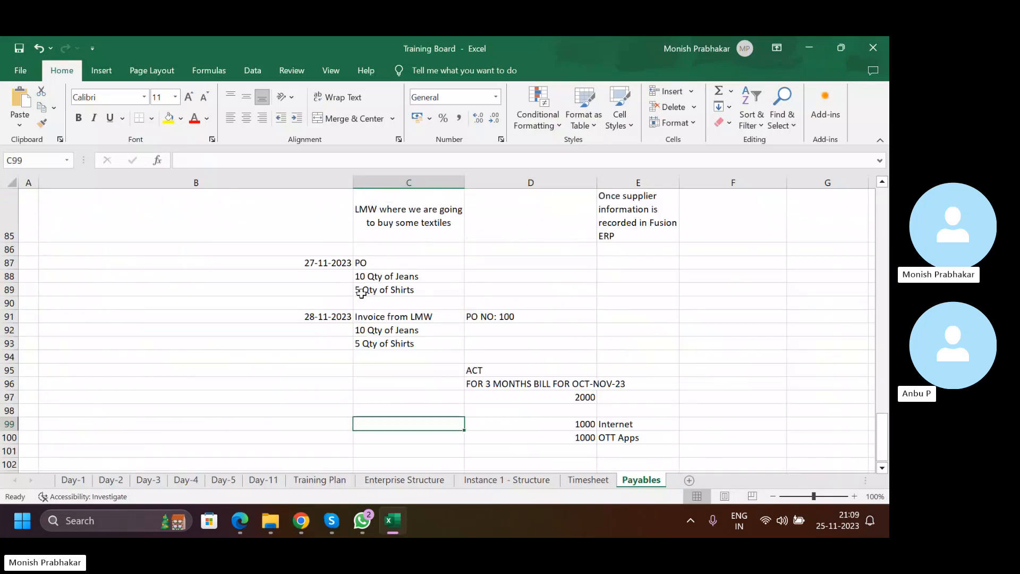
Return to the invoice in Chrome, open Manage Holds, and resize the Reason, Details and Line Held columns to read the holds.
left_click(313, 516)
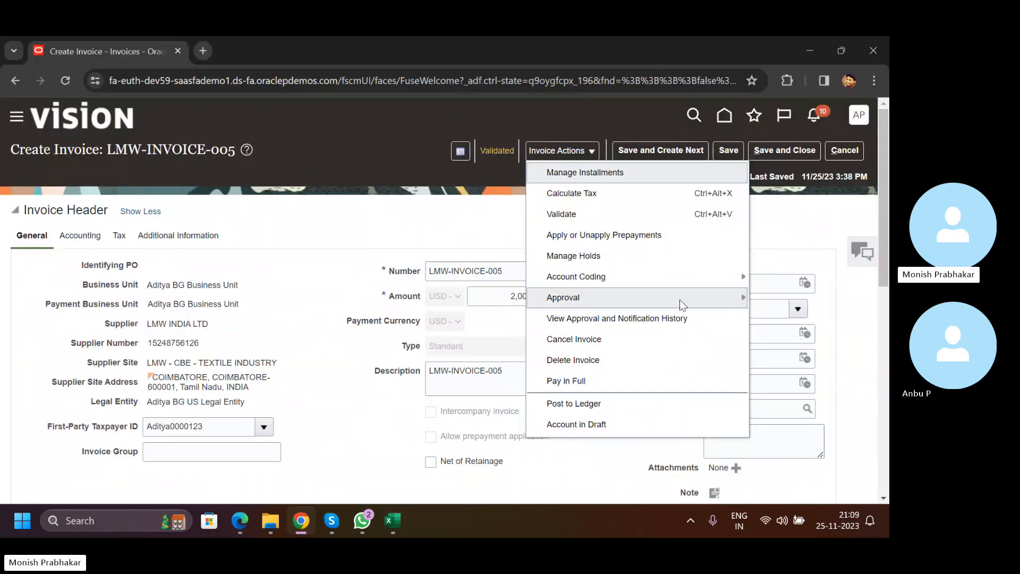
left_click(565, 256)
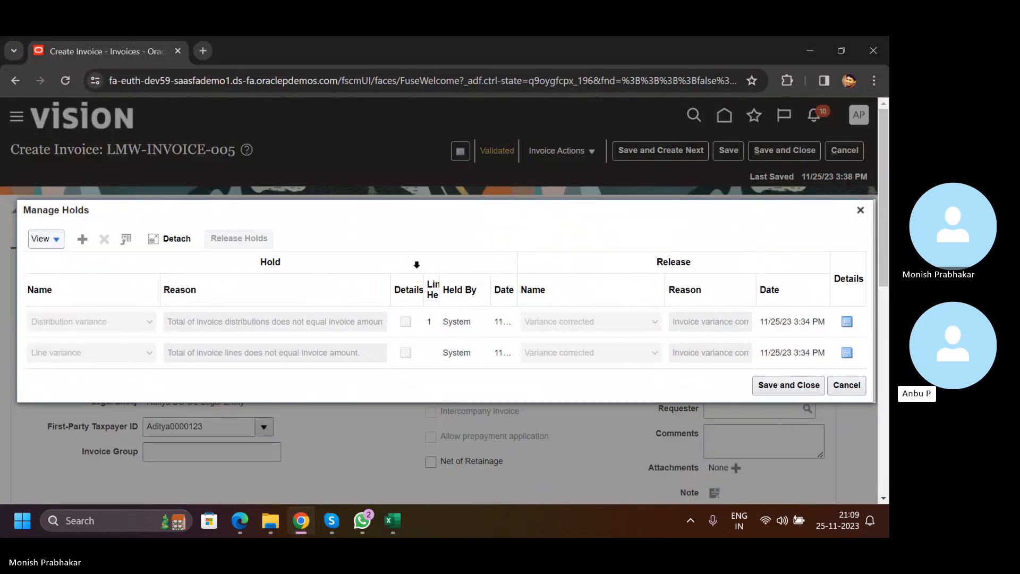
left_click_drag(387, 287, 299, 288)
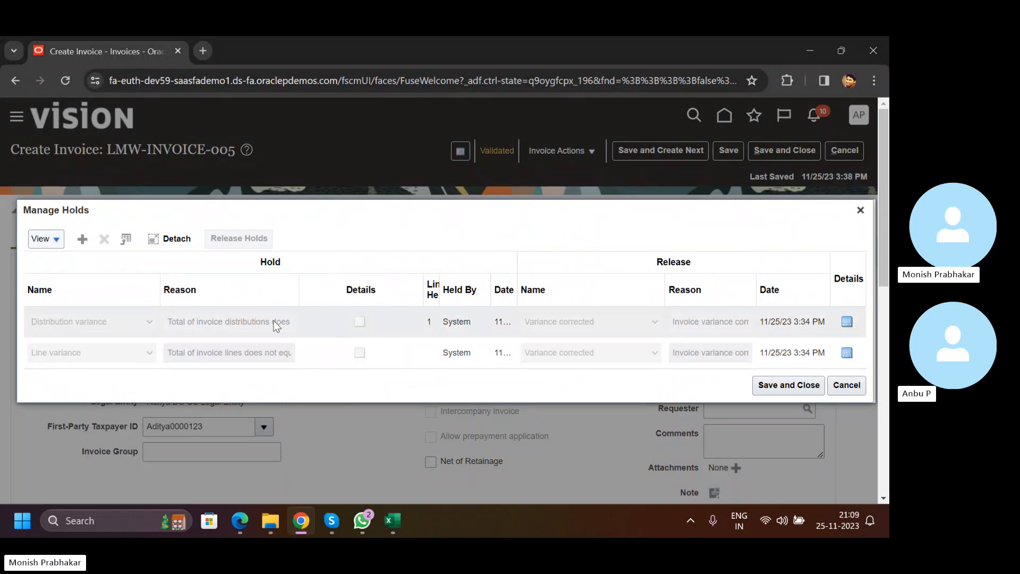
left_click_drag(432, 288, 372, 289)
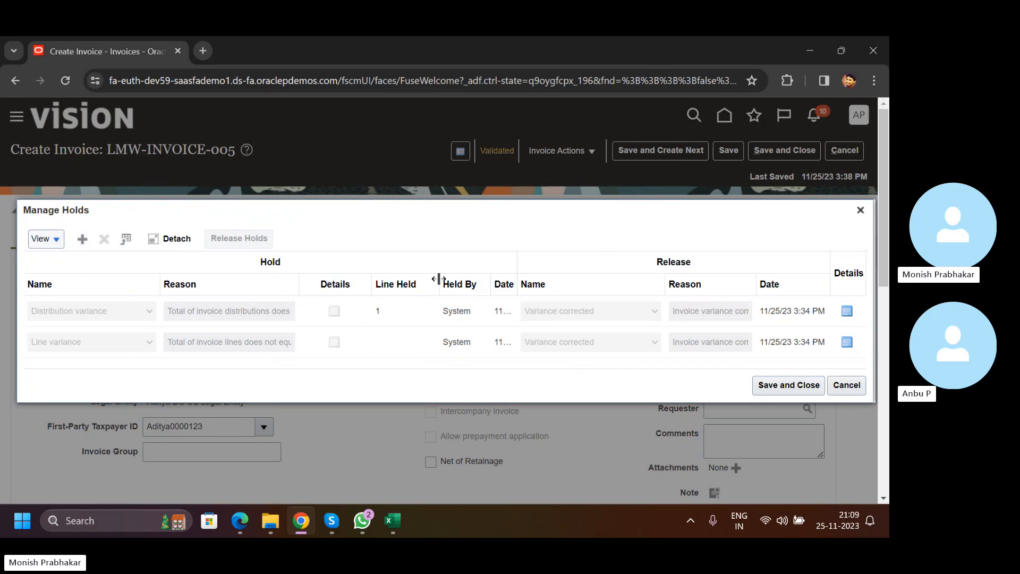
left_click_drag(438, 280, 416, 279)
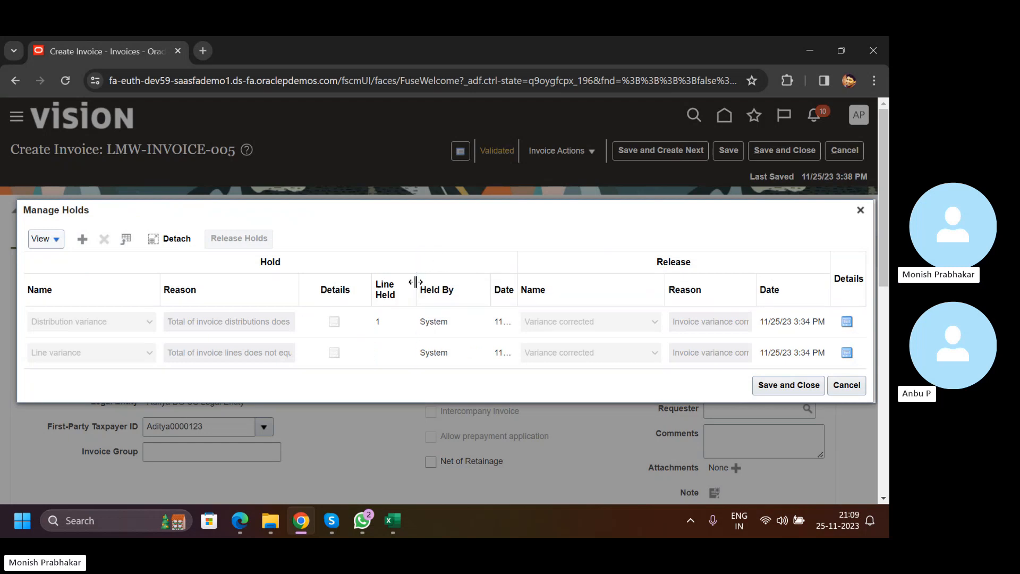
Examine the release columns, hold dates and who placed each hold, resizing the Held By column, and save and close the holds.
left_click(253, 263)
left_click(595, 263)
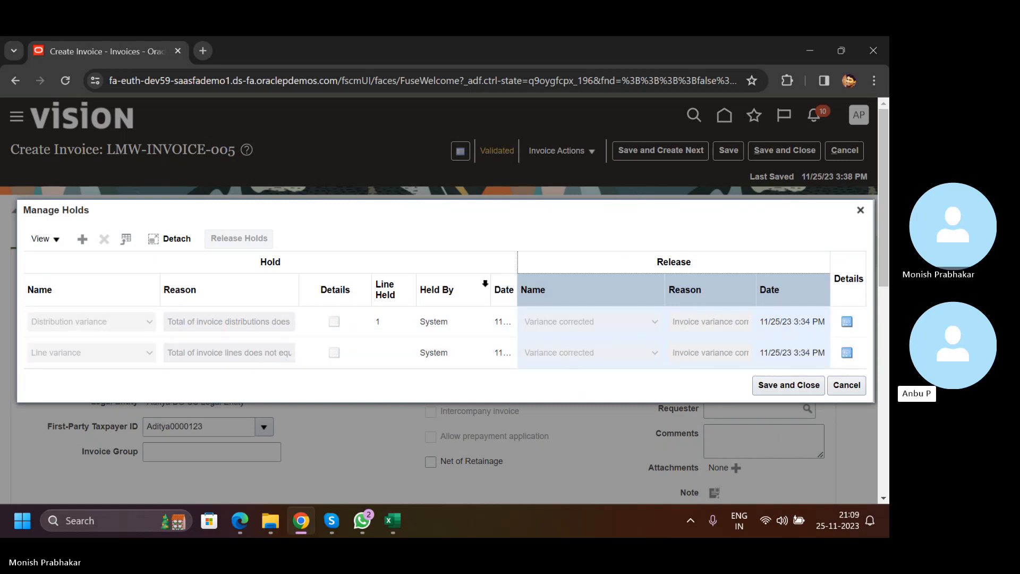
left_click_drag(489, 283, 446, 277)
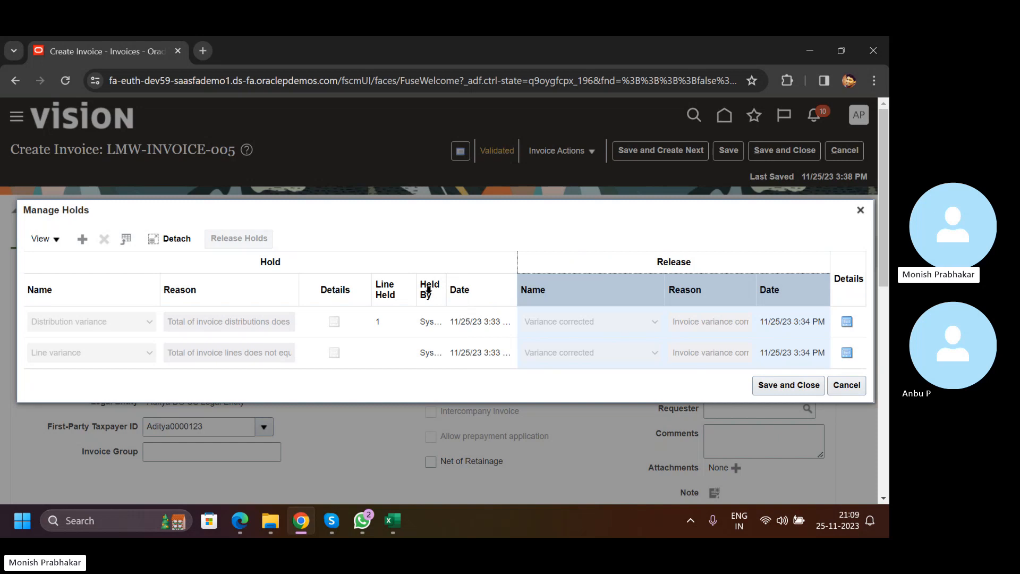
left_click_drag(447, 277, 502, 277)
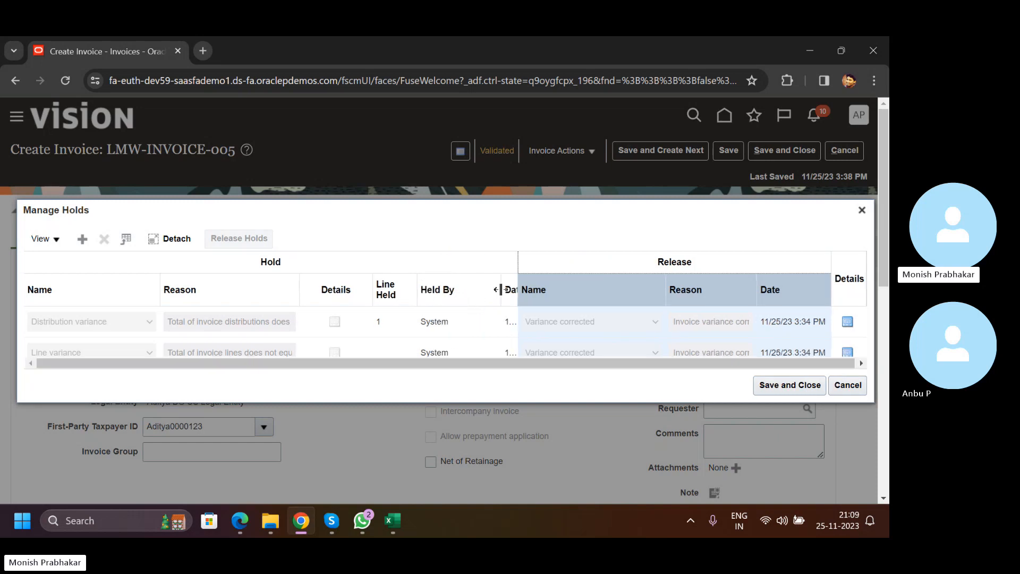
left_click(436, 319)
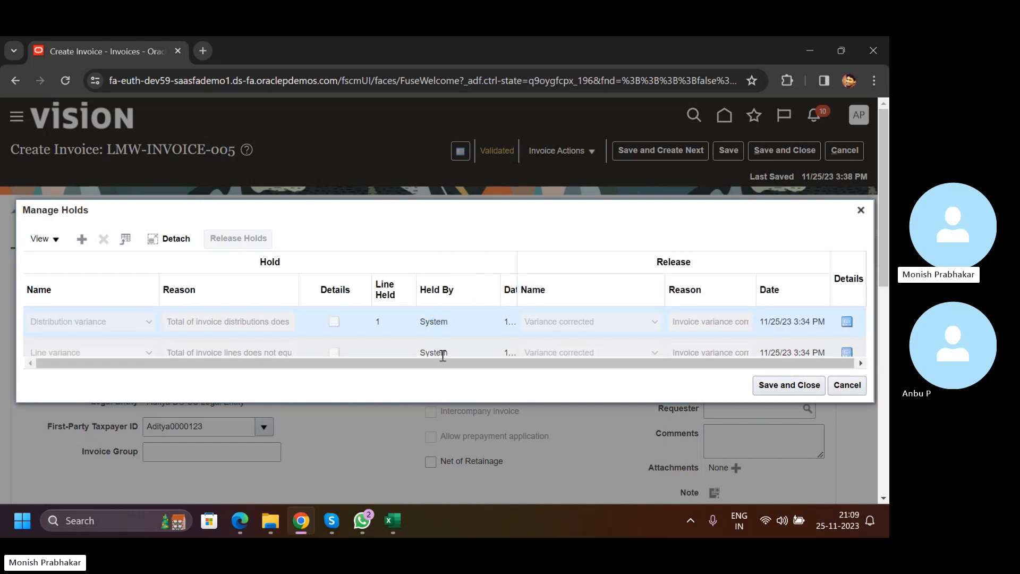
double_click(431, 321)
left_click(787, 384)
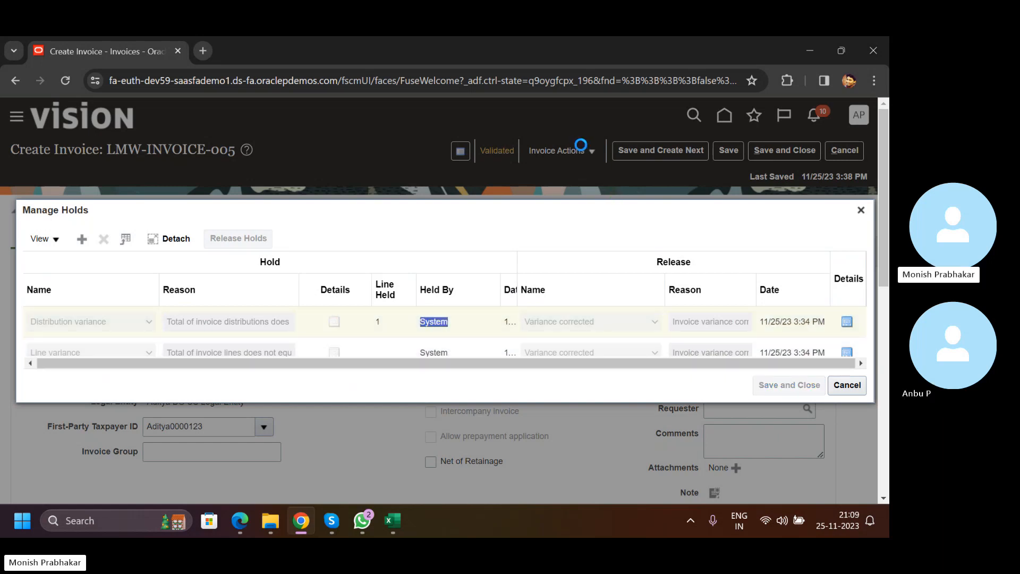
Review the Account Coding options for the invoice and examine the distribution combination on item line 1.
left_click(572, 156)
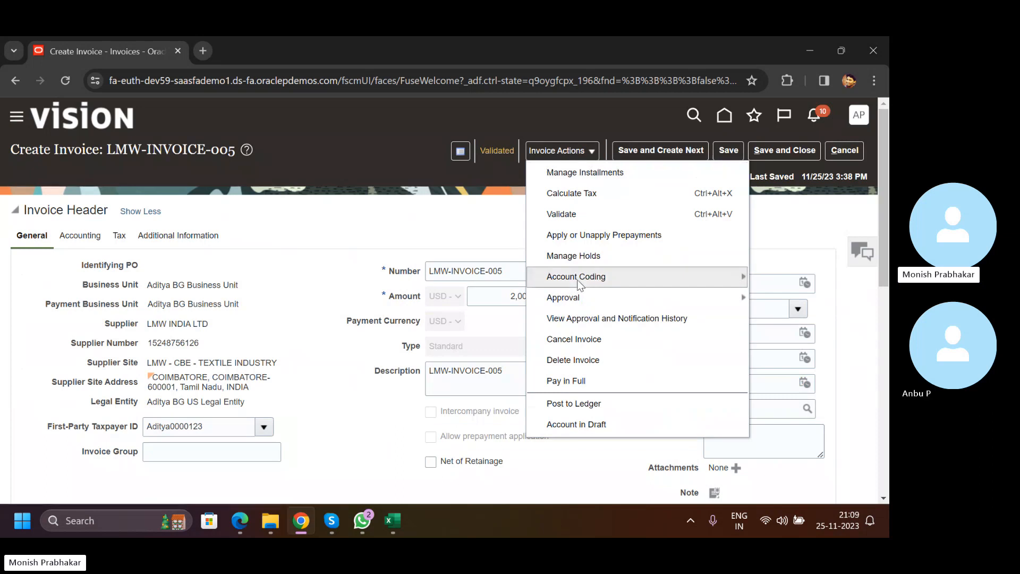
mouse_move(577, 302)
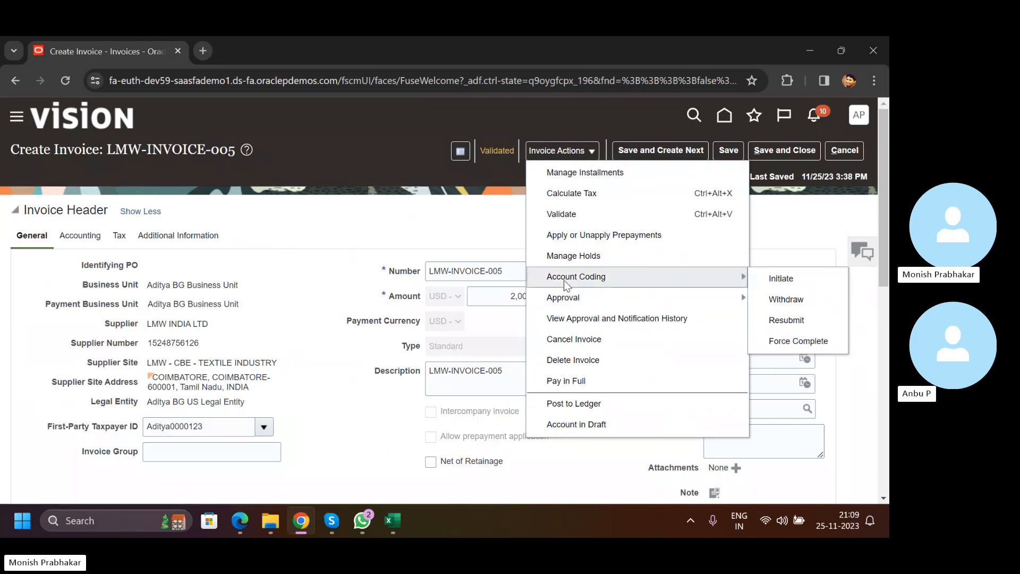
mouse_move(550, 285)
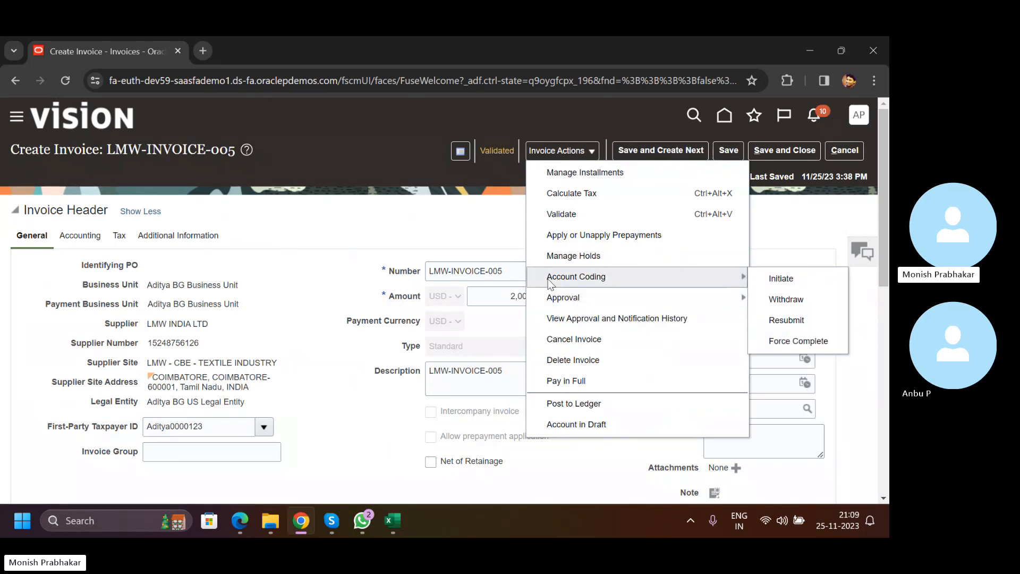
left_click(335, 211)
scroll(322, 355, "down", 6)
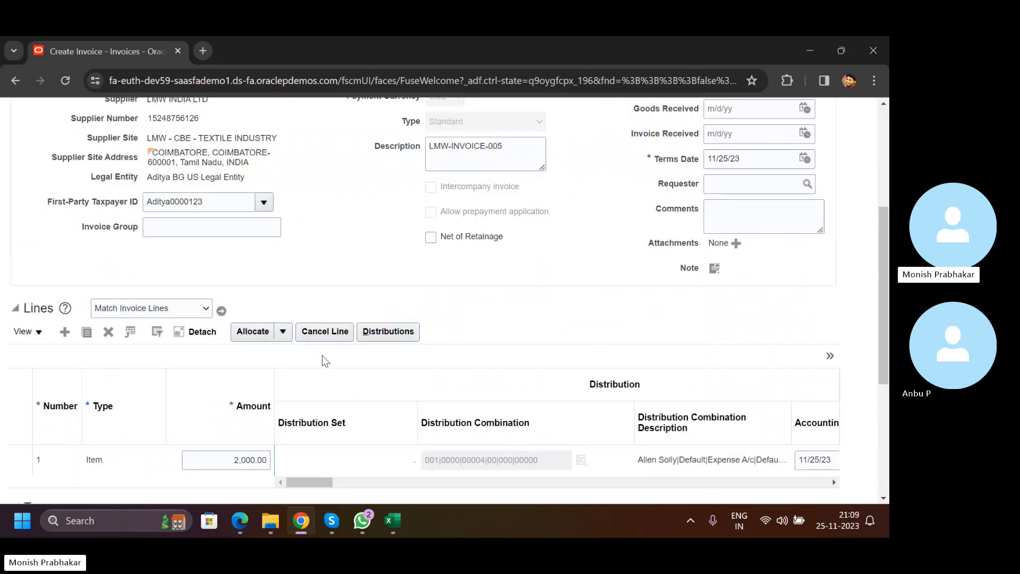
scroll(513, 351, "down", 1)
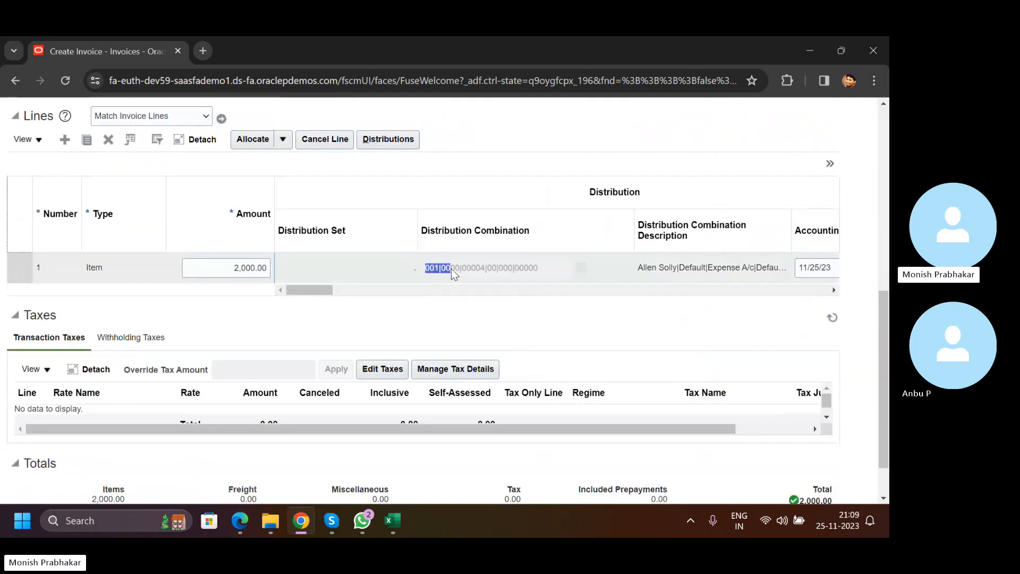
left_click_drag(451, 268, 546, 269)
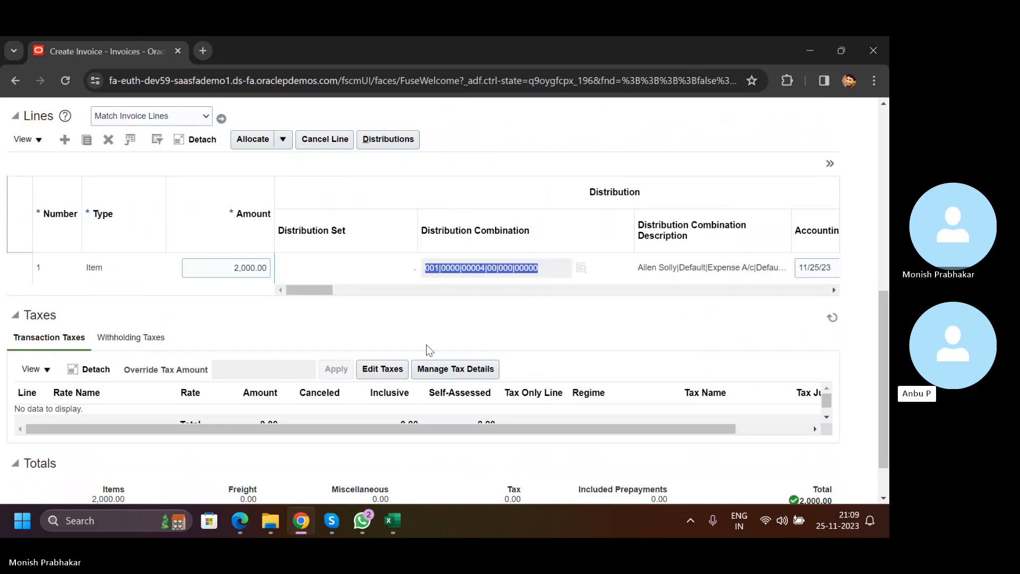
scroll(471, 317, "up", 1)
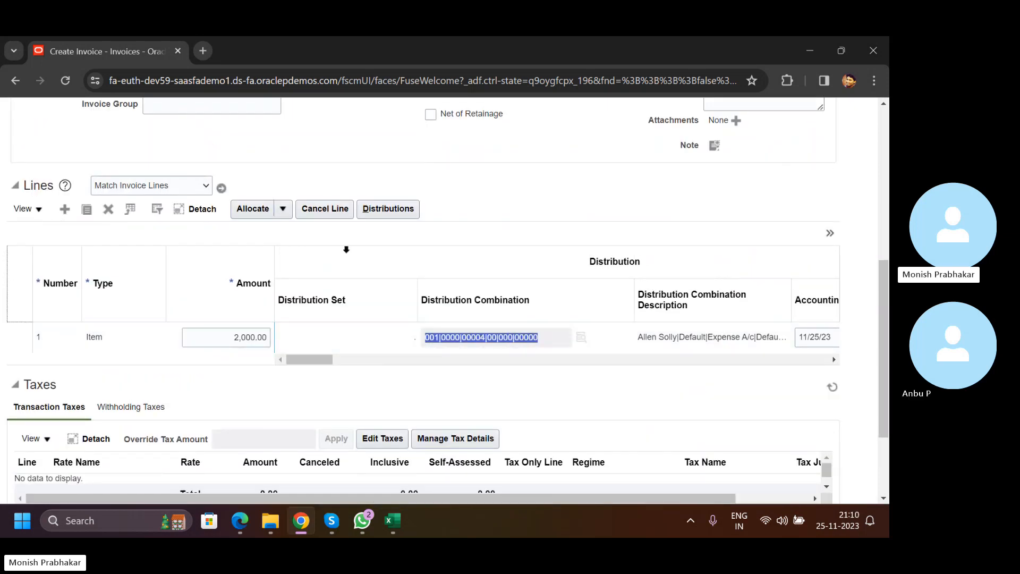
scroll(377, 234, "up", 3)
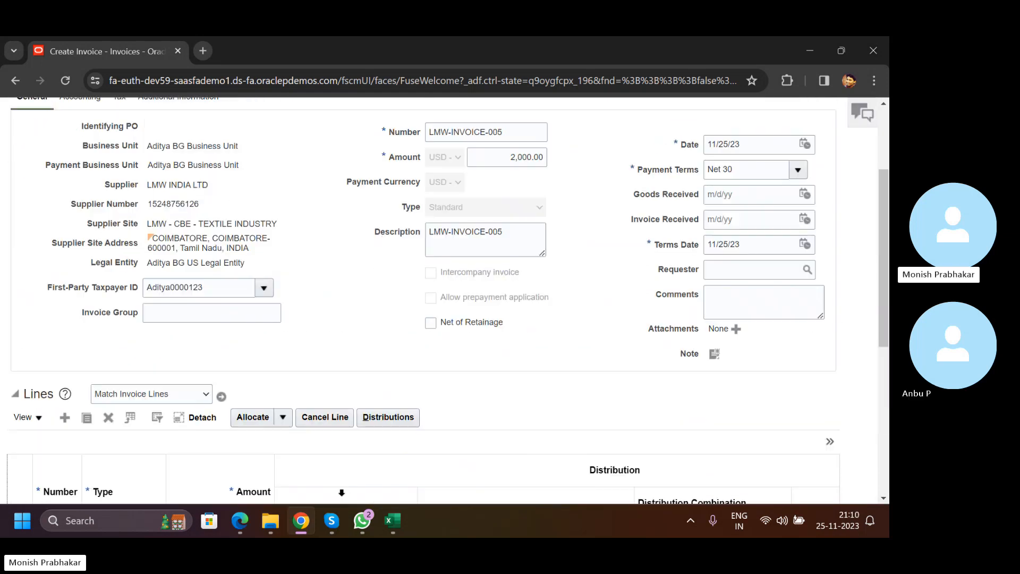
Switch to the Training Board workbook in Excel and compare the LMW invoice items with the PO items on the Payables sheet.
left_click(392, 520)
scroll(450, 380, "down", 1)
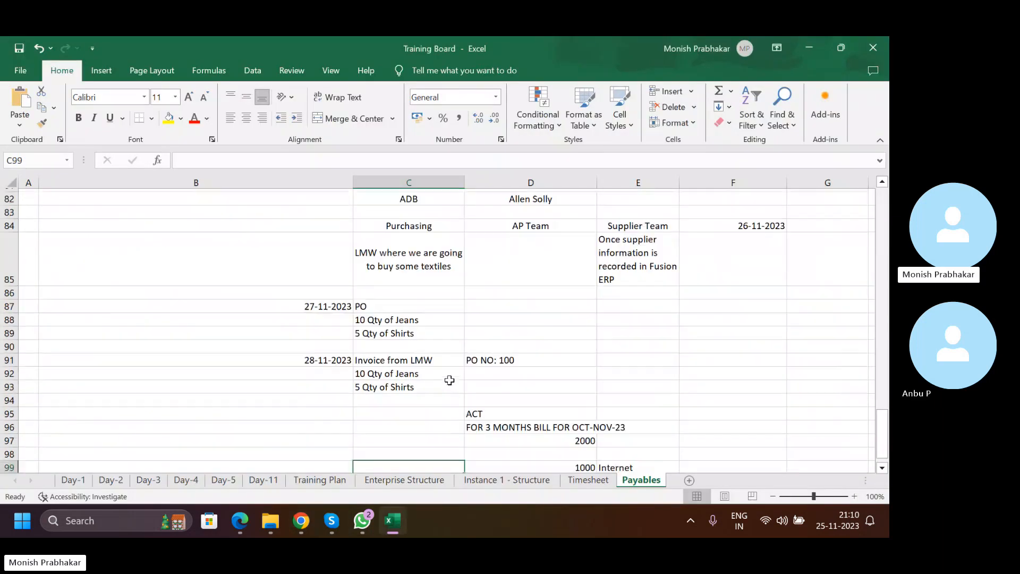
scroll(366, 305, "up", 2)
scroll(433, 336, "down", 2)
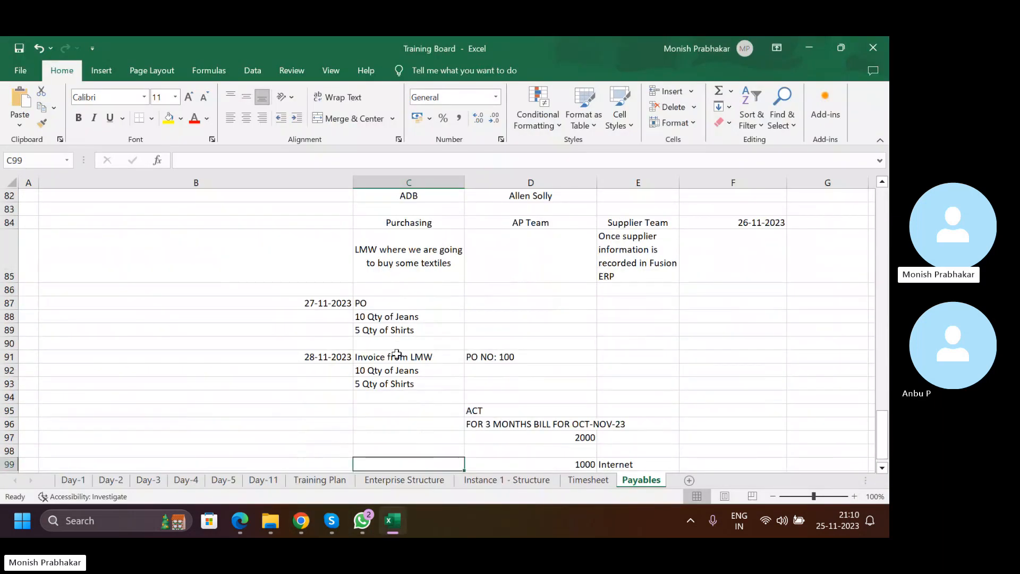
left_click_drag(396, 354, 396, 383)
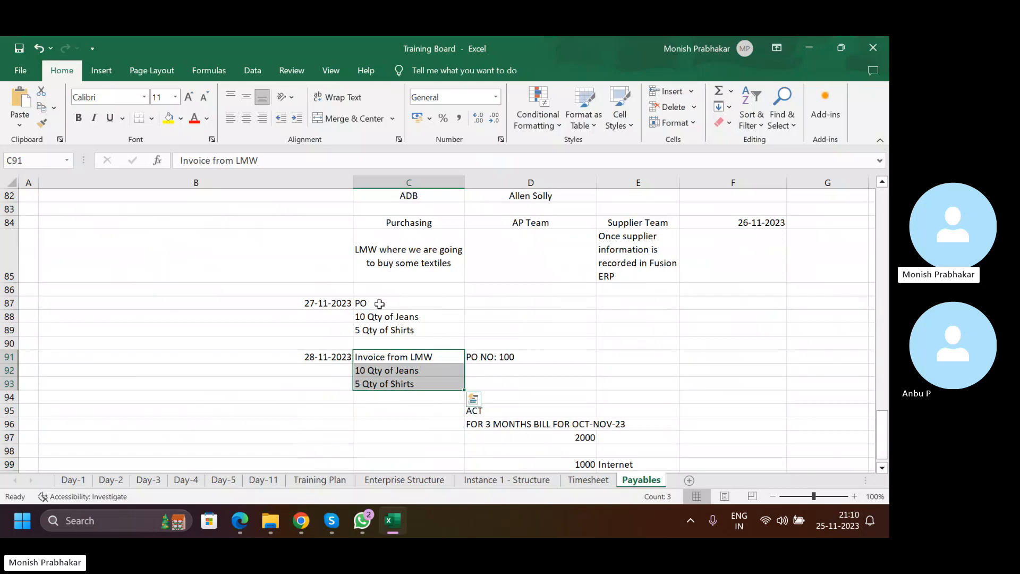
left_click_drag(379, 303, 381, 327)
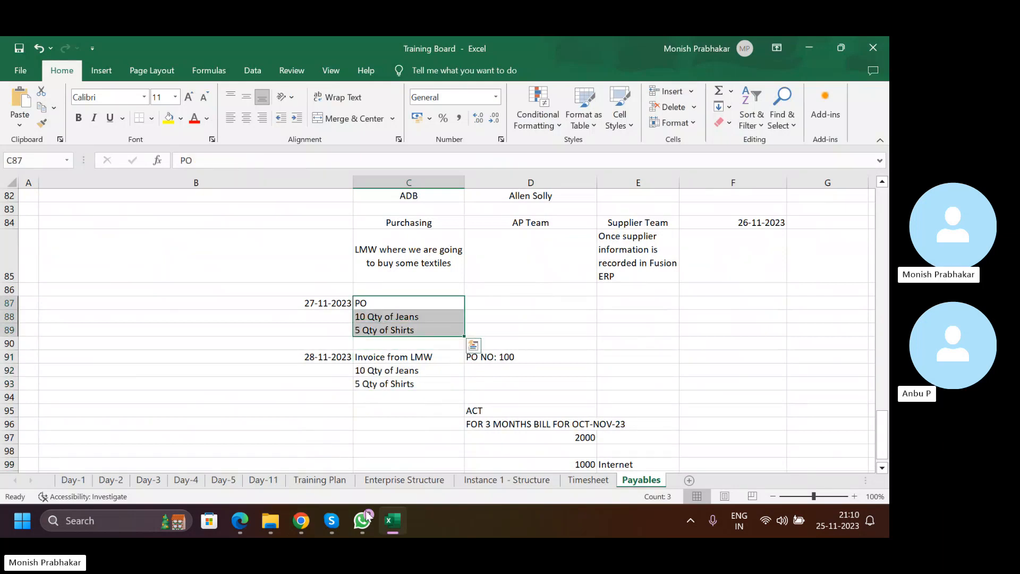
Return to the invoice in Chrome and highlight line 1's distribution combination to recheck its account segments.
left_click(301, 520)
scroll(439, 392, "down", 4)
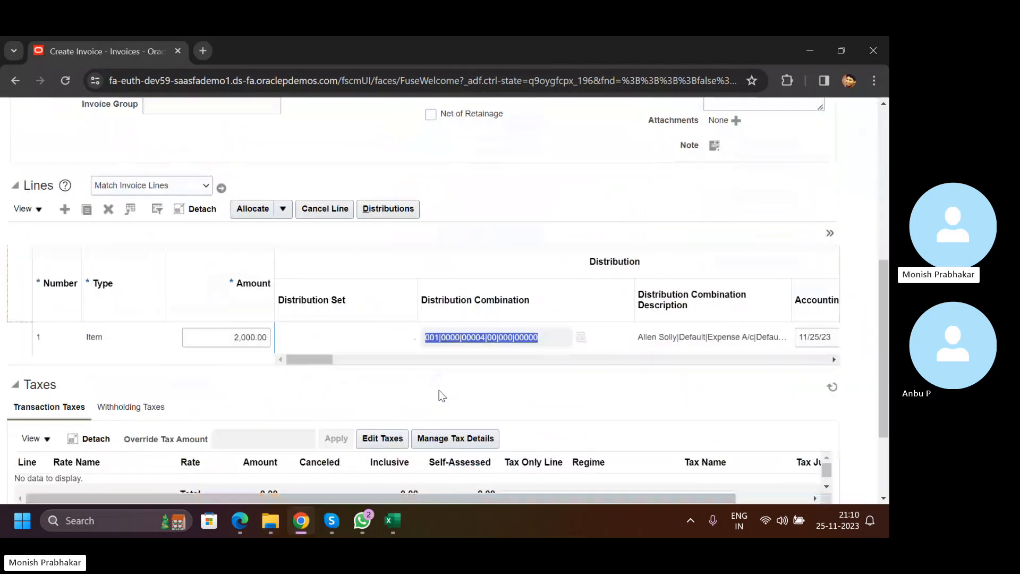
left_click(538, 339)
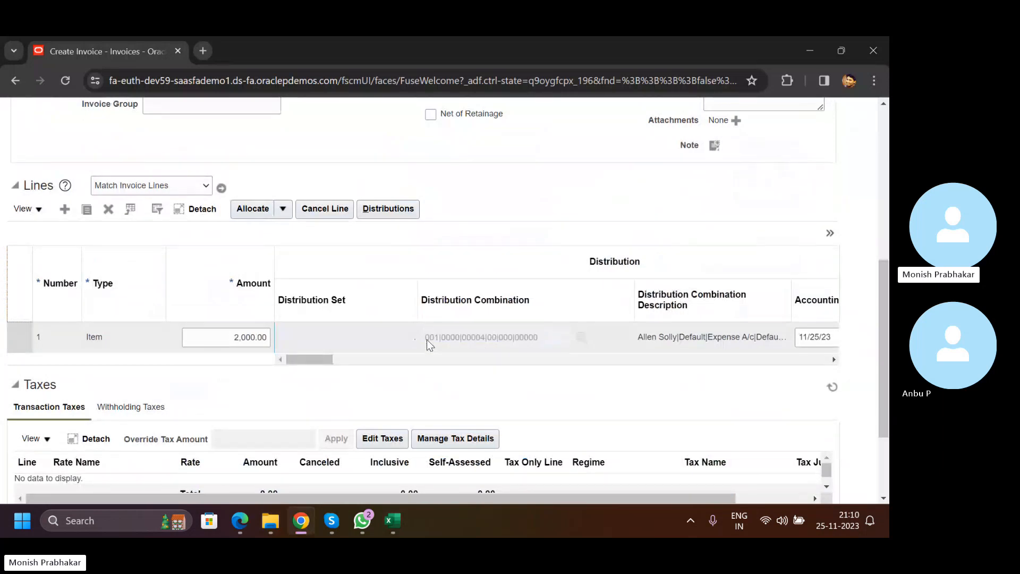
left_click_drag(426, 340, 519, 337)
scroll(533, 226, "up", 6)
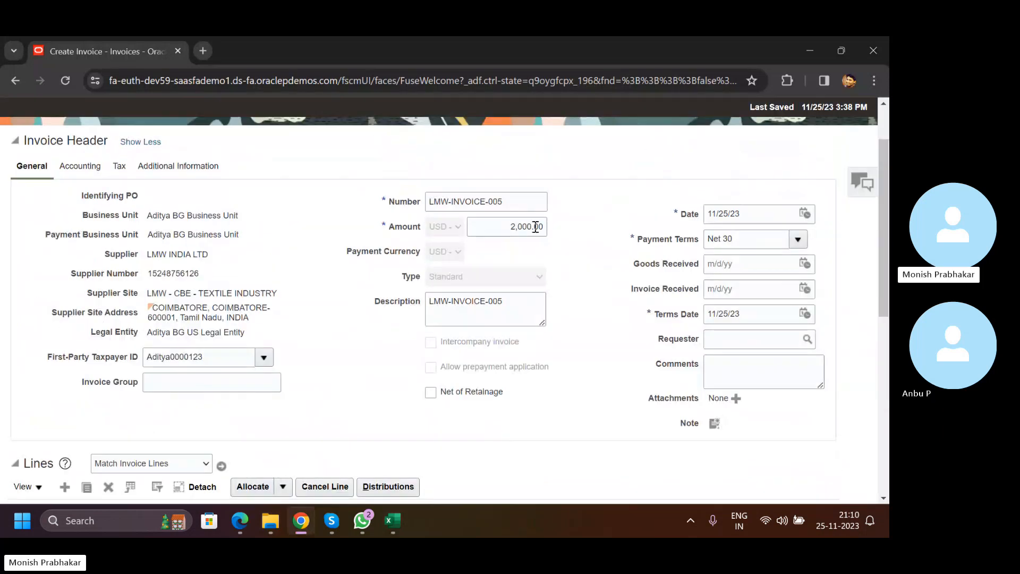
Look through the Initiate, Withdraw, Resubmit and Force Complete choices for account coding without running any.
left_click(557, 150)
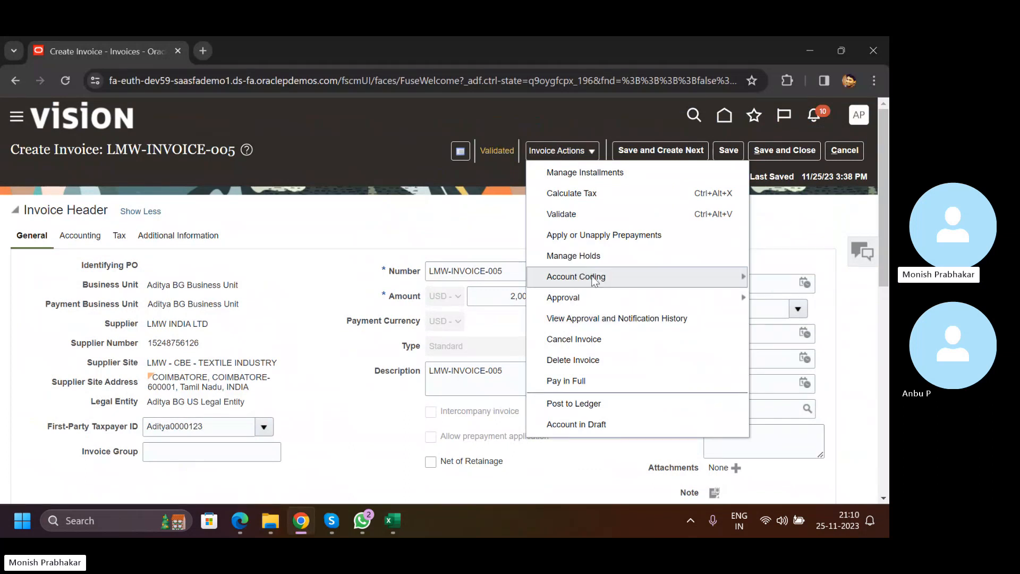
mouse_move(594, 275)
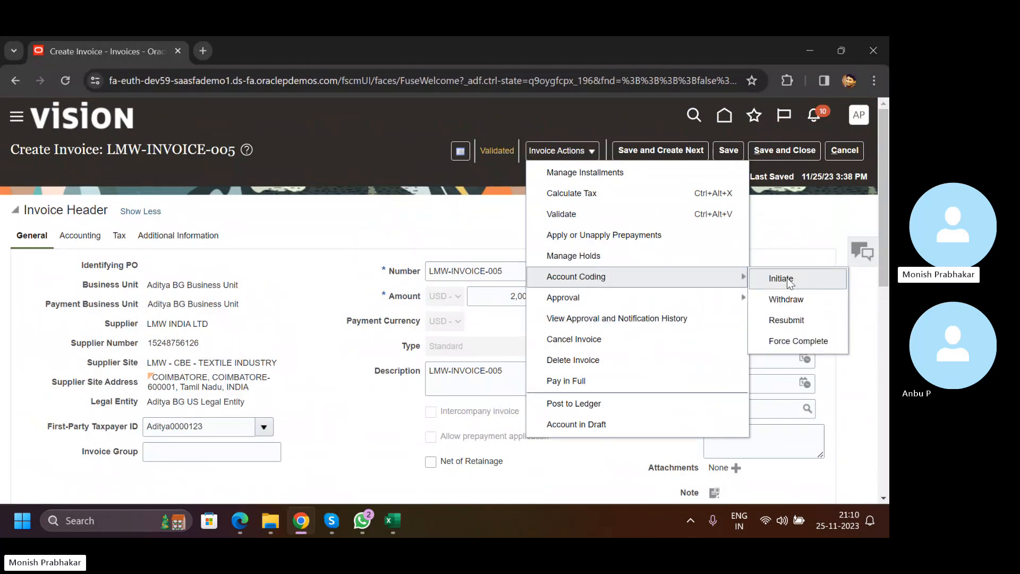
left_click(327, 269)
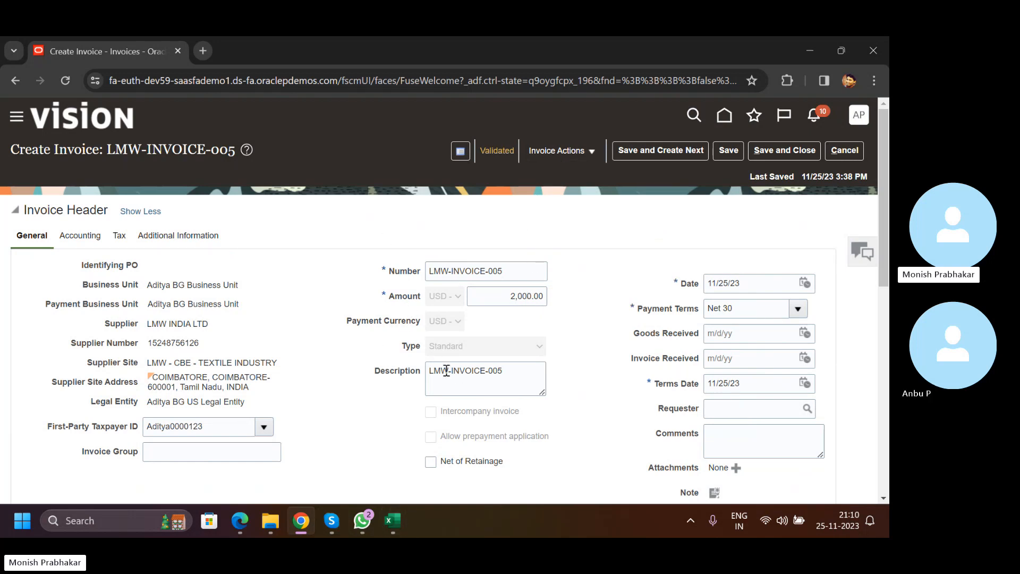
left_click(561, 150)
mouse_move(741, 286)
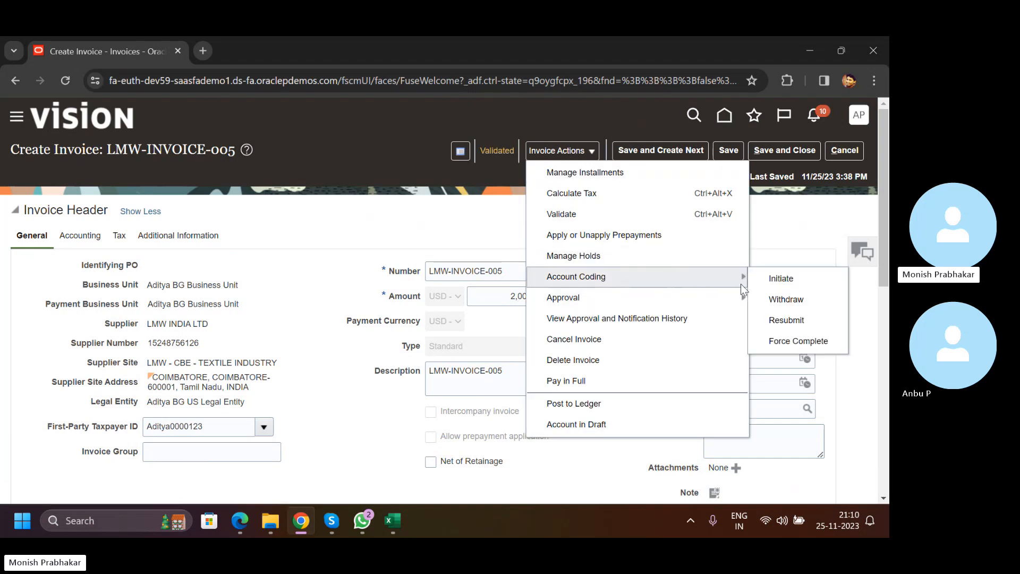
left_click(317, 223)
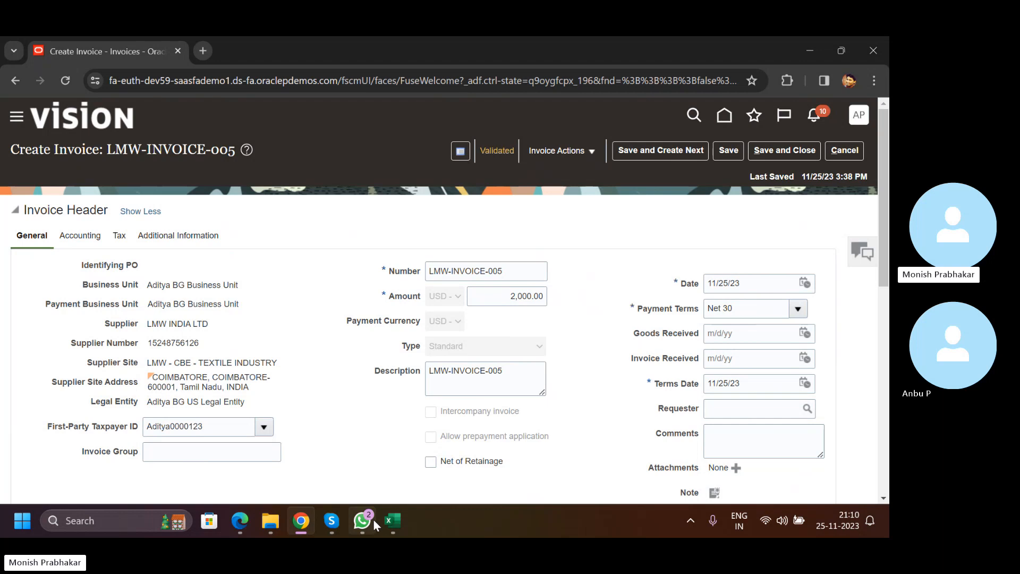
Inspect the full distribution combination on the invoice's item line, narrowing the Distribution Combination column.
scroll(367, 340, "down", 5)
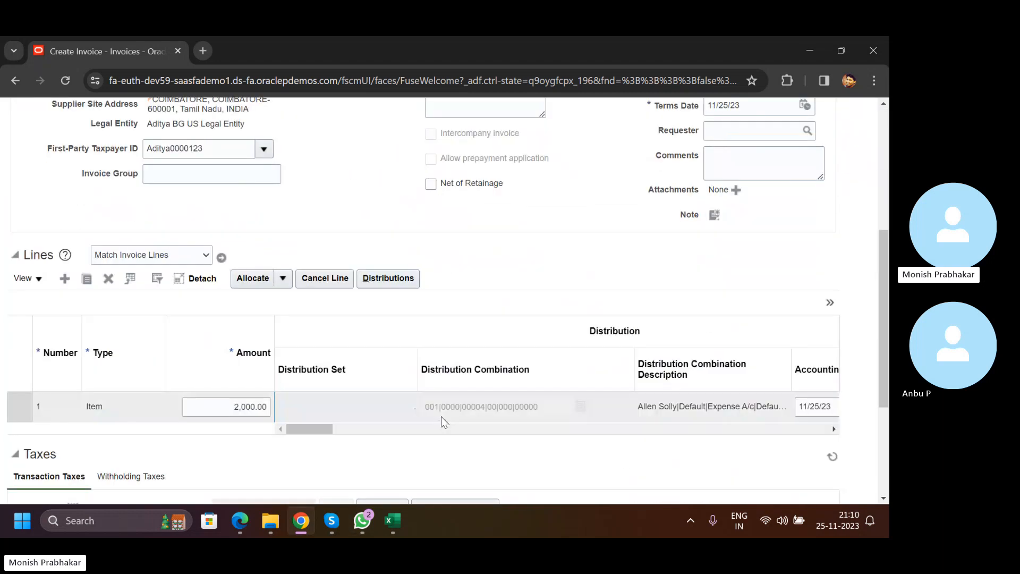
left_click_drag(424, 407, 540, 407)
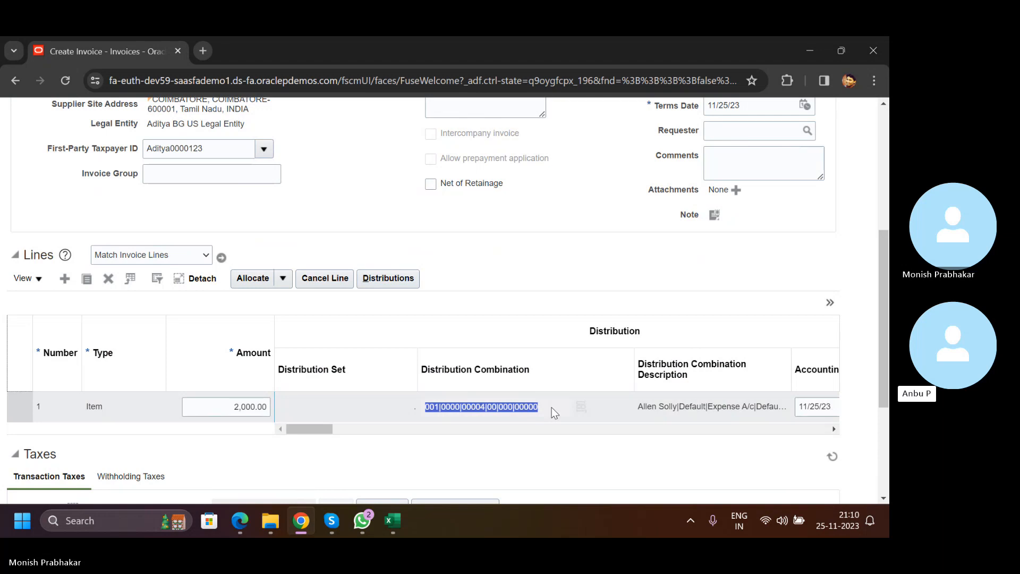
left_click_drag(634, 355, 587, 357)
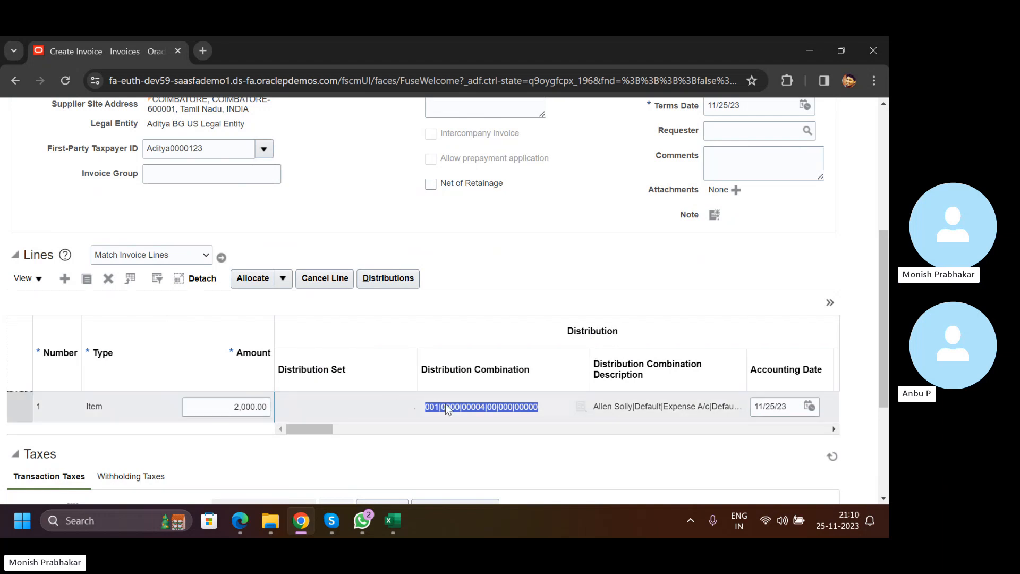
left_click(518, 407)
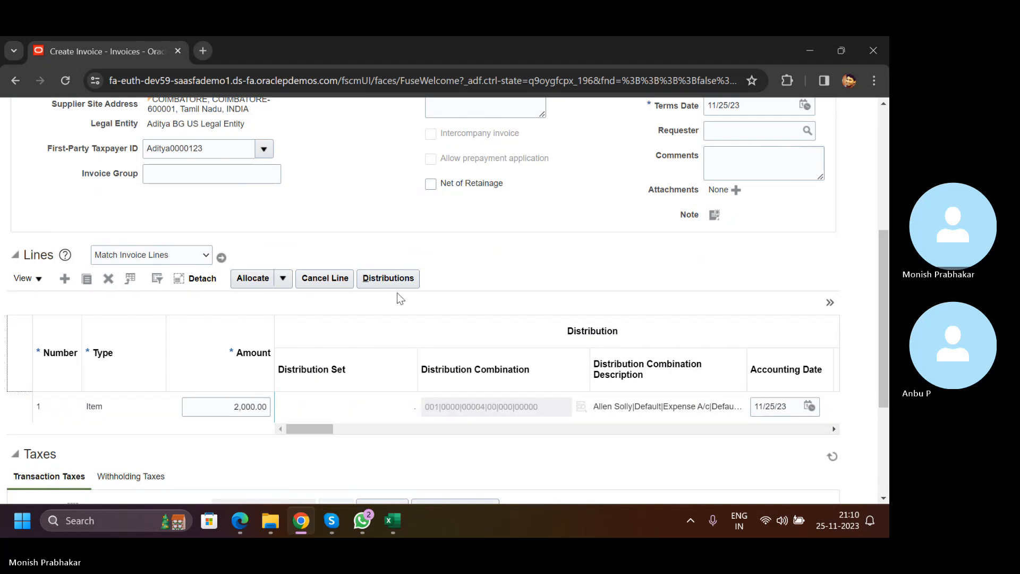
scroll(508, 294, "up", 1)
scroll(507, 295, "up", 5)
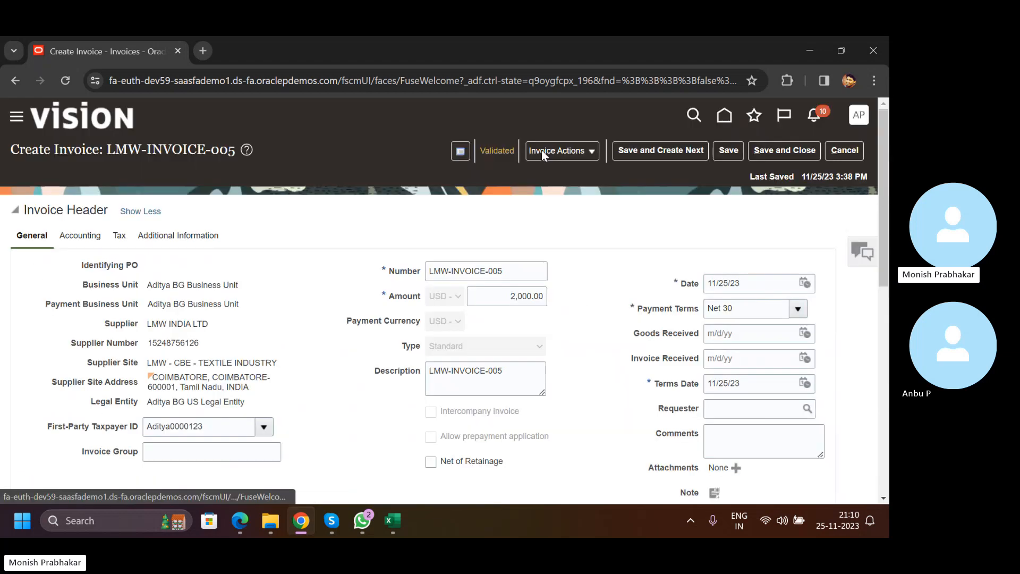
Try to initiate account coding for the invoice and dismiss the resulting message.
left_click(563, 151)
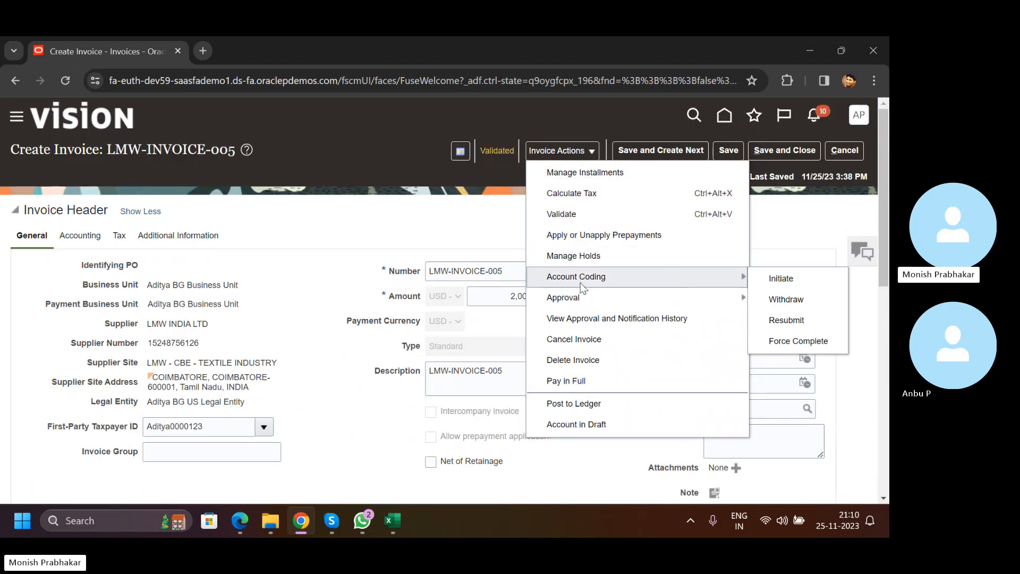
left_click(815, 280)
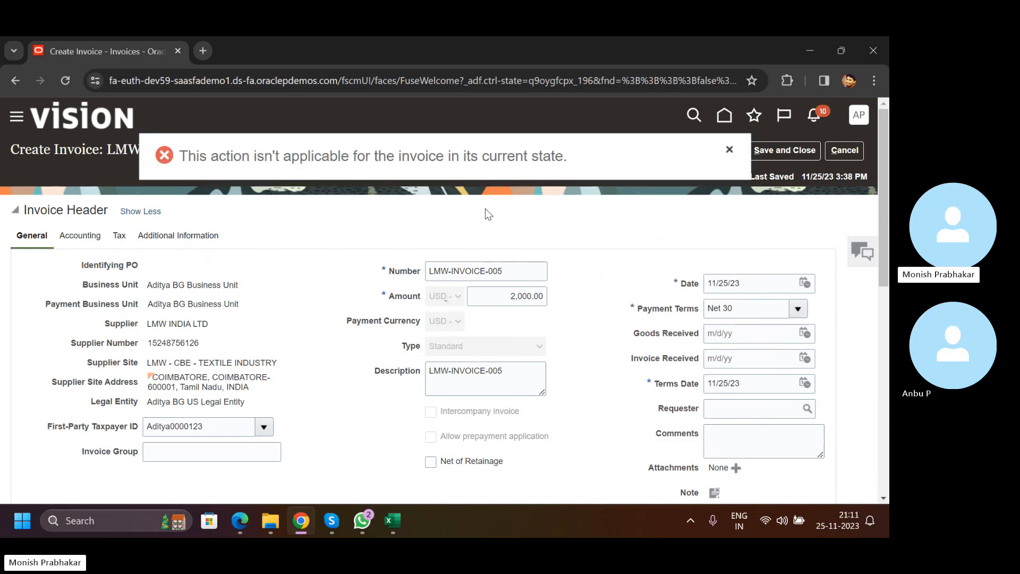
left_click(729, 150)
View the invoice's approval and notification history and close it.
left_click(563, 159)
left_click(583, 318)
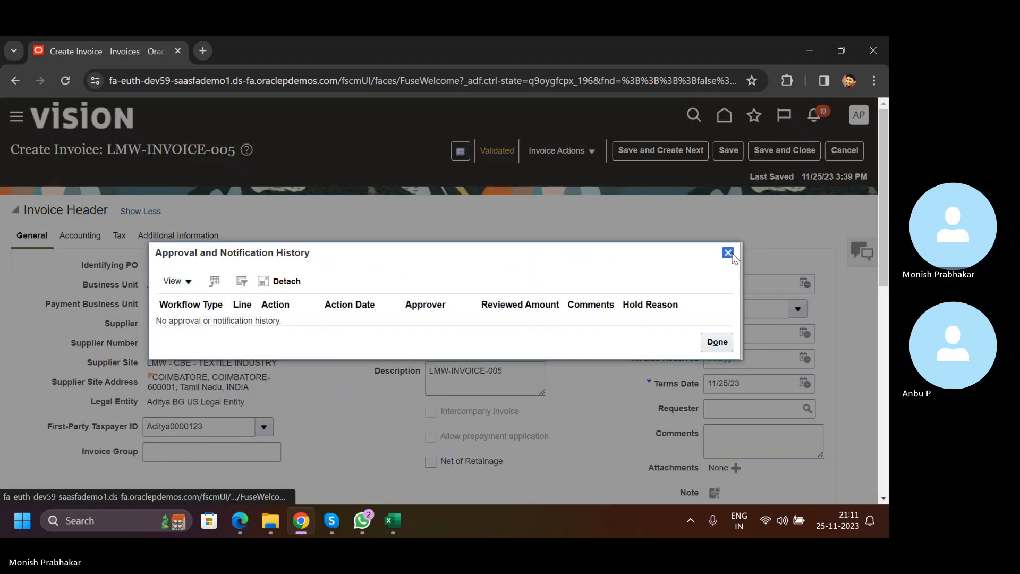
left_click(726, 255)
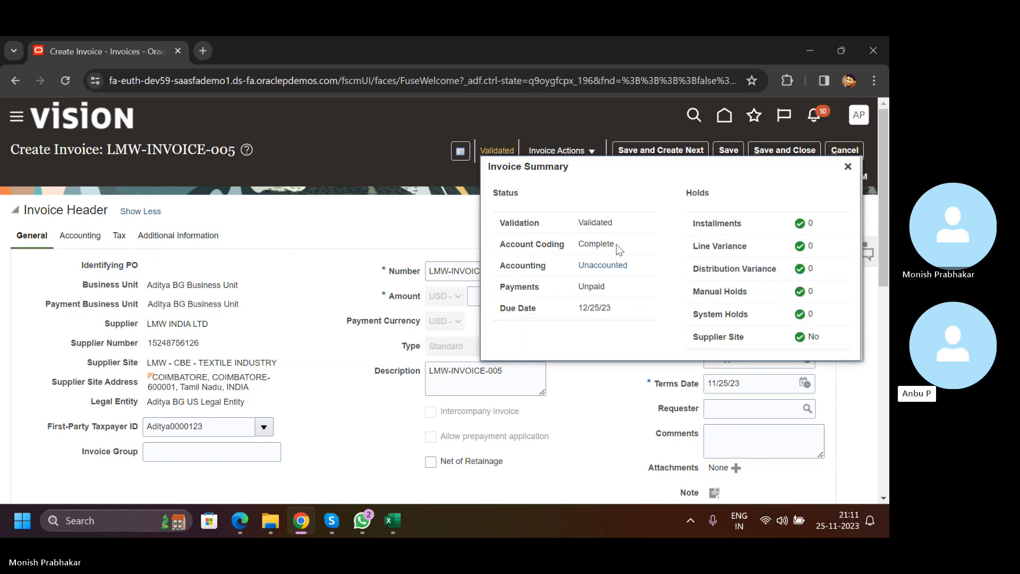
Check the account coding status in the invoice summary, close the summary, and look over the item line's distribution combination.
left_click_drag(616, 244, 578, 245)
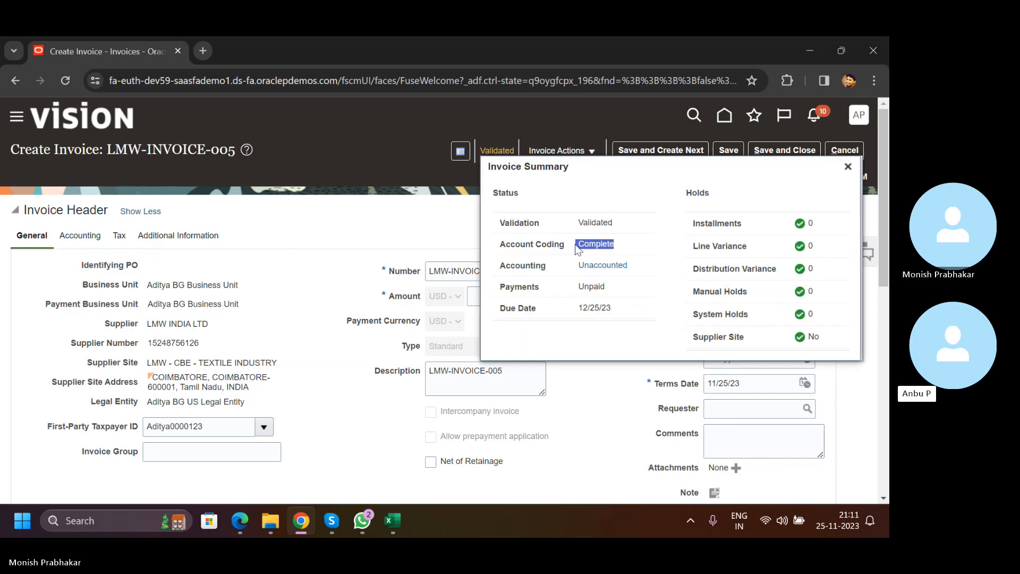
left_click(382, 219)
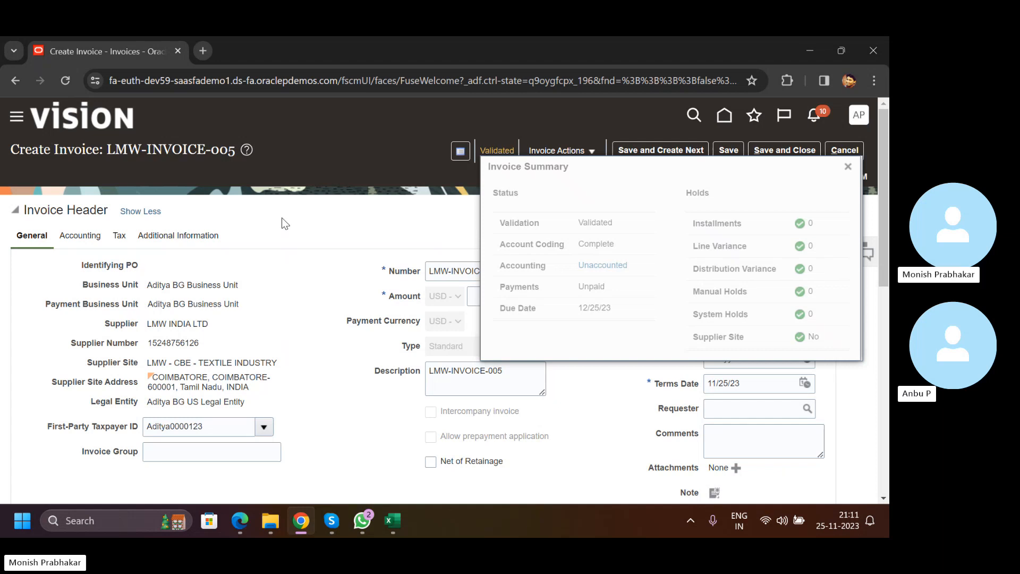
left_click(844, 168)
scroll(468, 484, "down", 4)
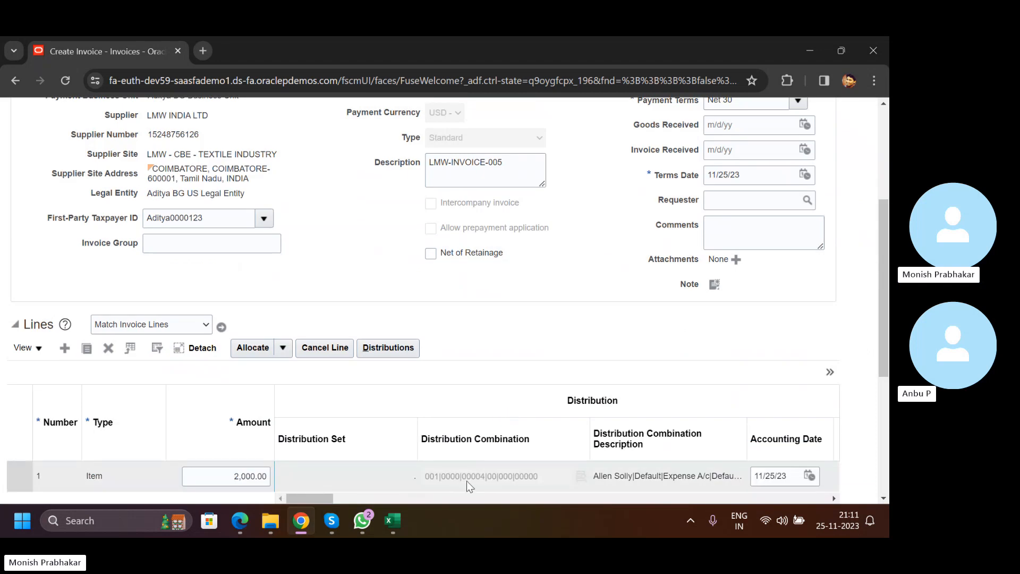
scroll(415, 218, "up", 4)
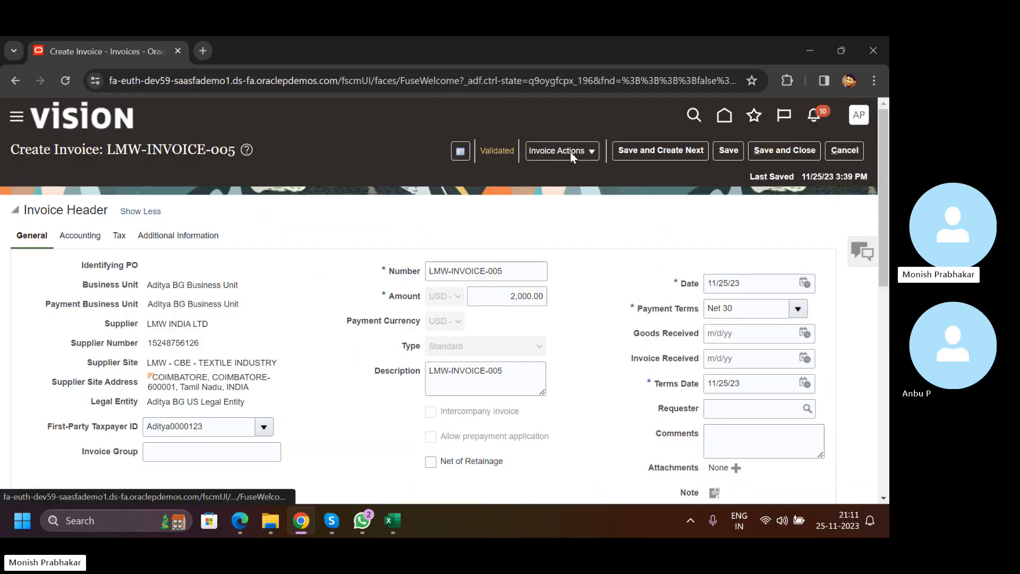
Look over the account coding and approval actions for the invoice and highlight the item line's distribution combination.
left_click(569, 151)
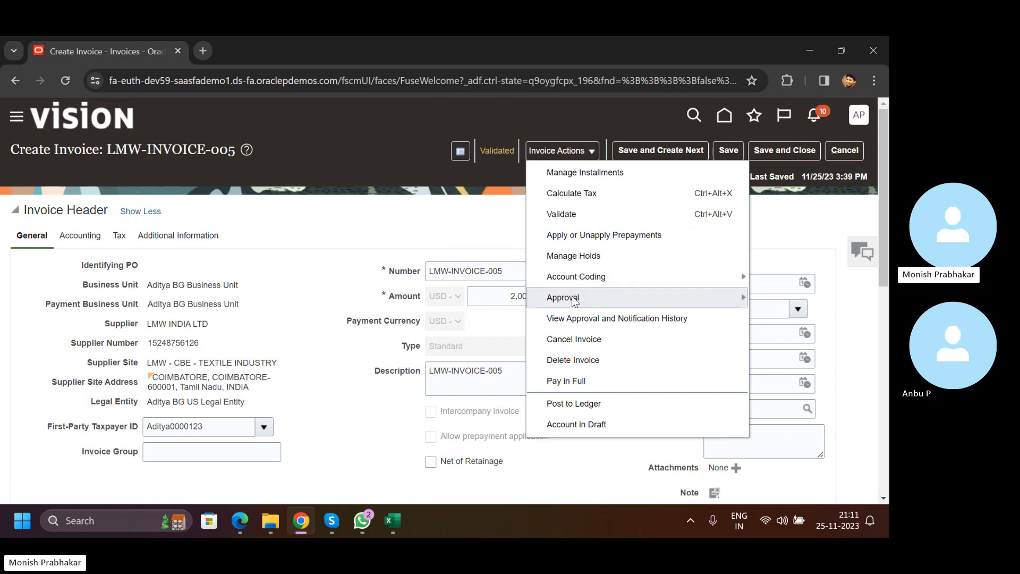
mouse_move(571, 301)
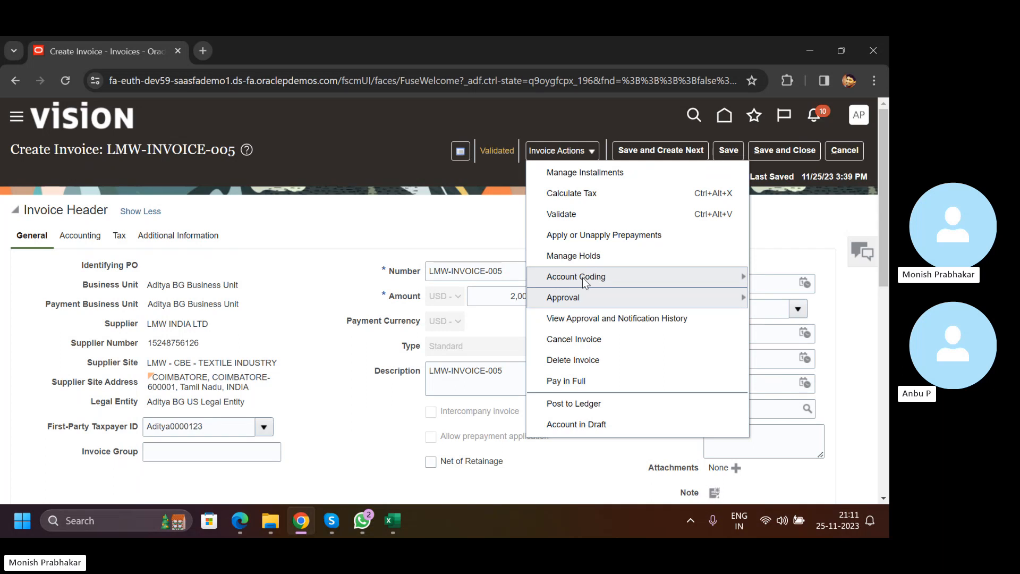
left_click(324, 240)
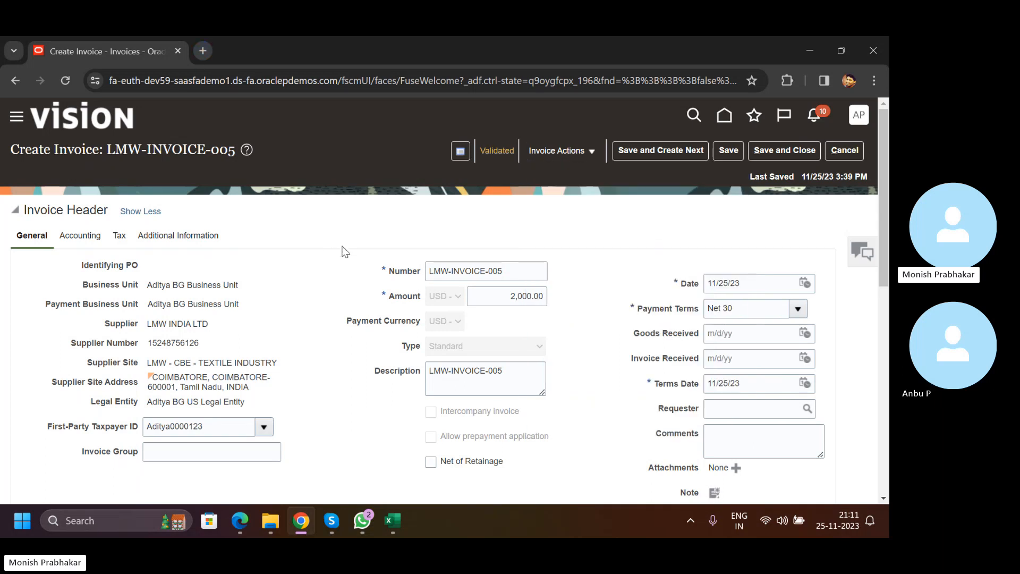
scroll(409, 305, "down", 10)
left_click_drag(427, 271, 544, 267)
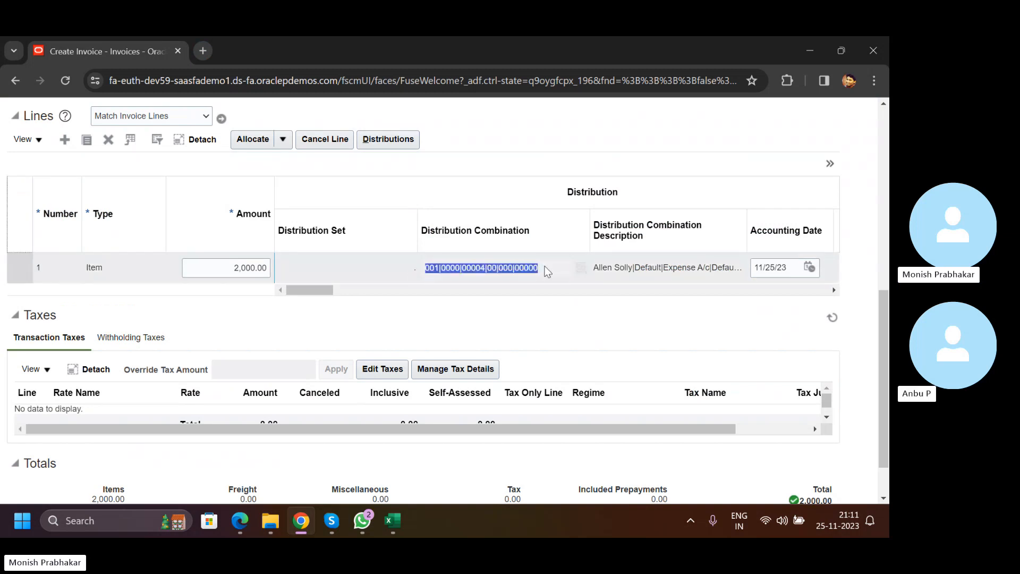
scroll(543, 266, "up", 5)
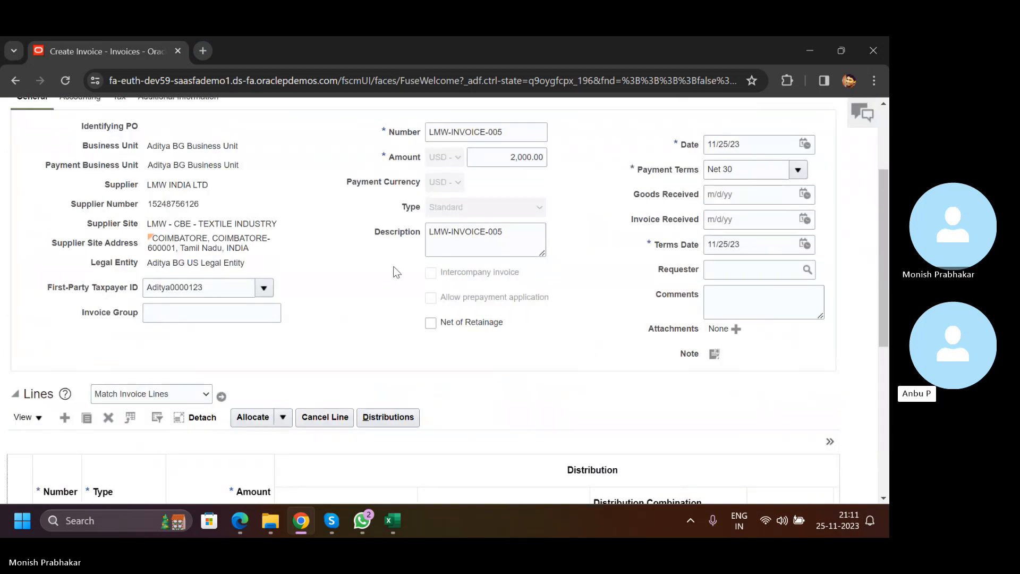
scroll(457, 255, "up", 3)
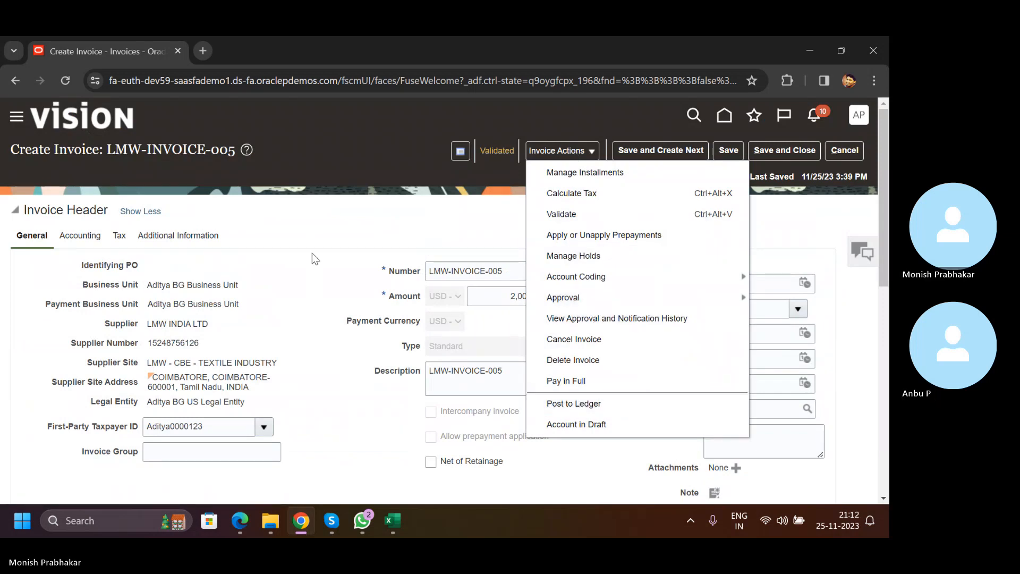
Check the invoice's approval and notification history again and close it.
left_click(592, 320)
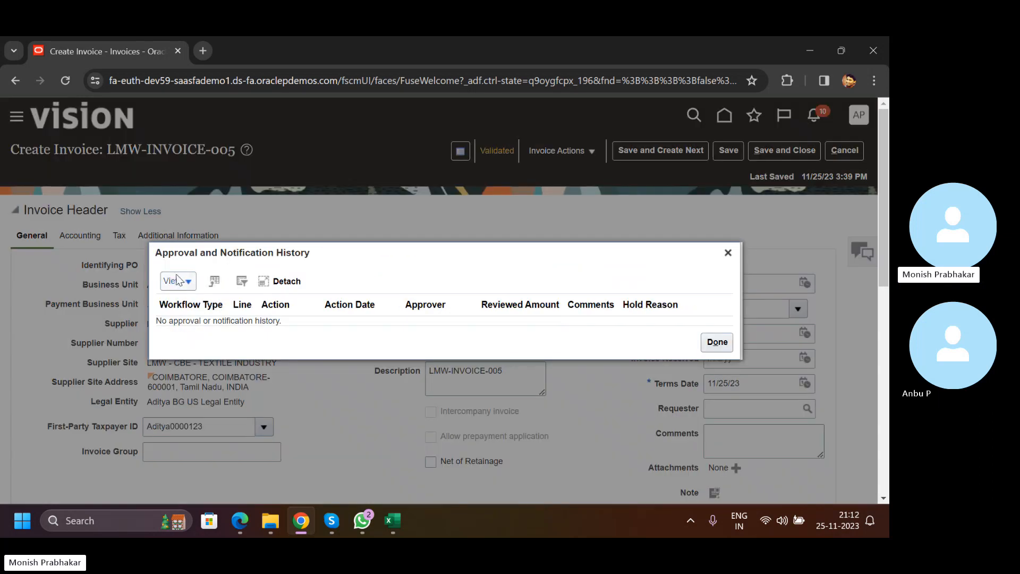
left_click(170, 279)
left_click(405, 282)
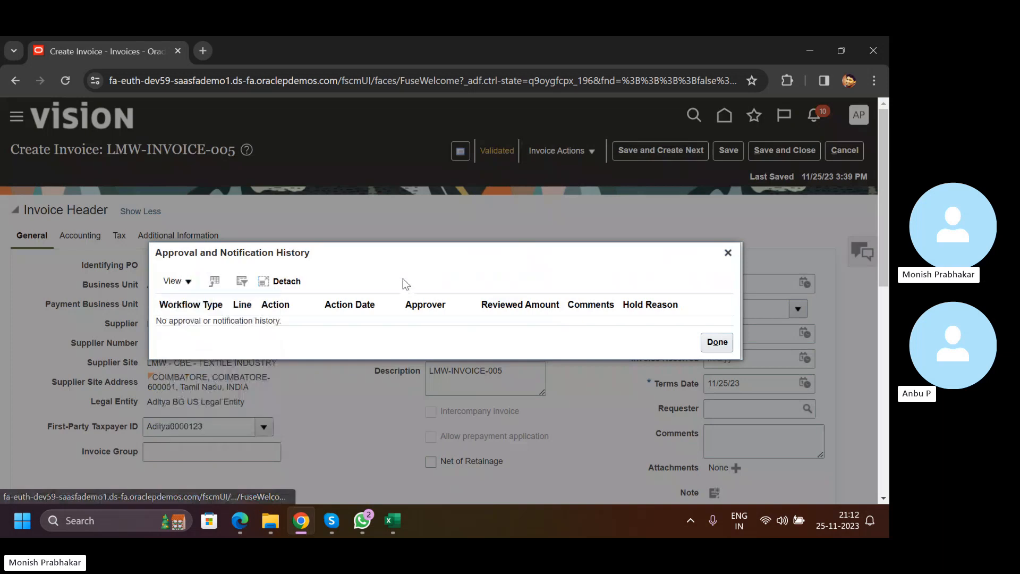
left_click(717, 341)
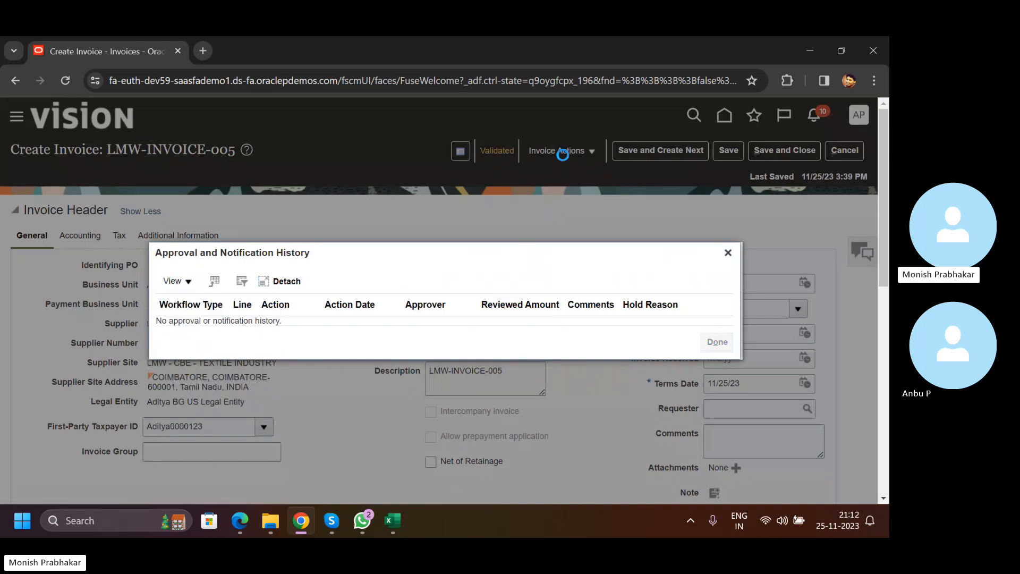
Review the cancel and delete actions offered for the invoice, highlighting the invoice number.
left_click(562, 153)
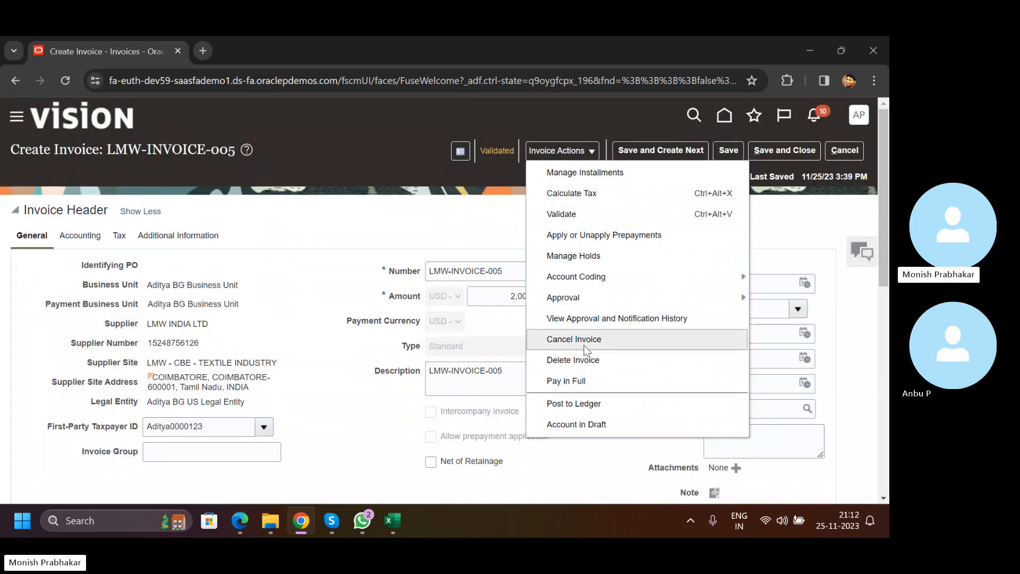
left_click(501, 271)
left_click_drag(501, 270, 431, 274)
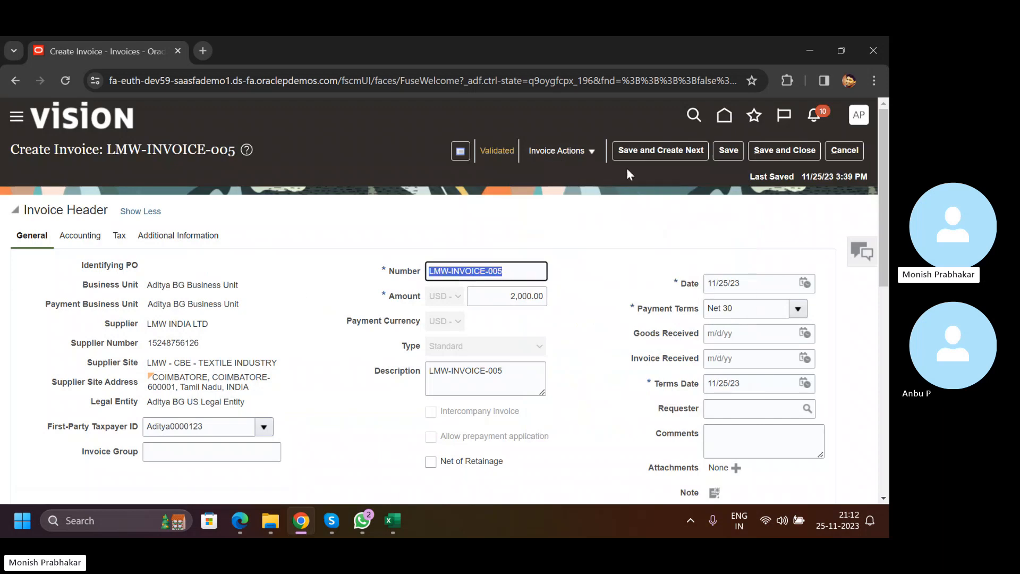
left_click(546, 152)
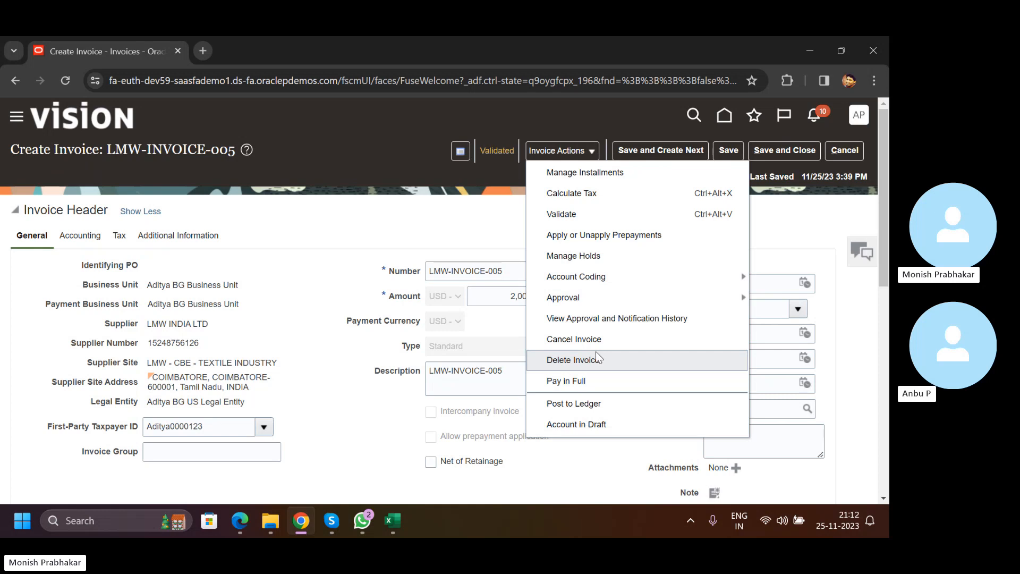
Switch to the Training Board workbook in Excel and enter the heading AP APPROVAL in cell D123 of the Payables sheet.
scroll(459, 478, "down", 1)
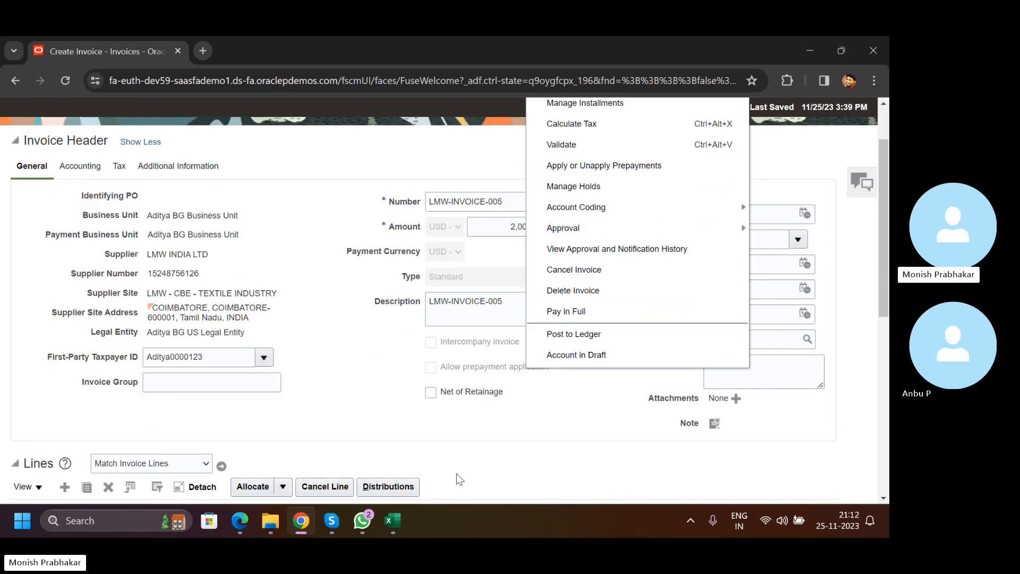
left_click(362, 520)
left_click(393, 521)
scroll(389, 384, "down", 10)
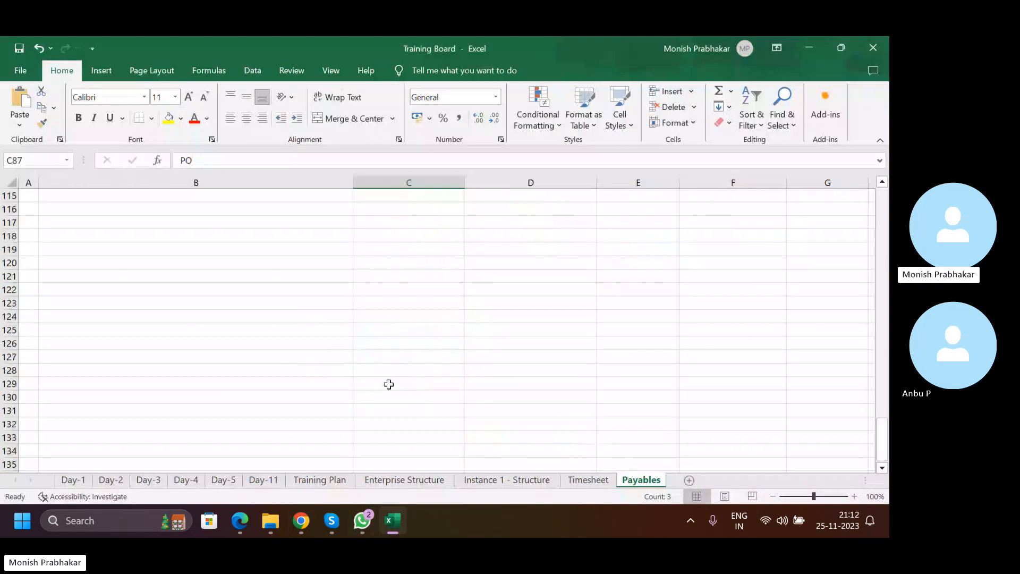
scroll(389, 384, "down", 1)
left_click(487, 264)
key("Caps_Lock")
type("ap a")
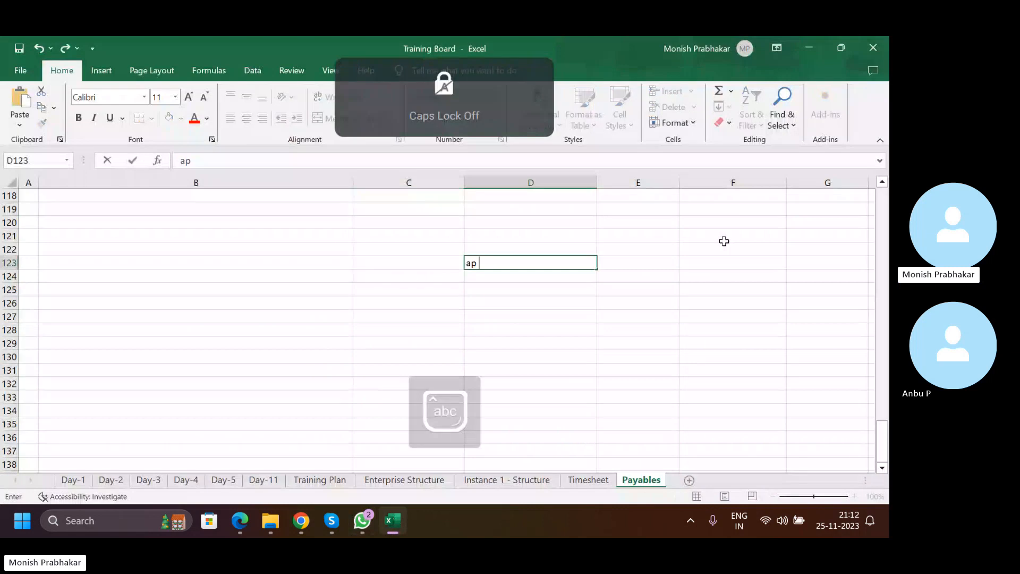
key("BackSpace")
key("BackSpace")
key("BackSpace")
key("BackSpace")
key("Caps_Lock")
type("AP APPROVAL")
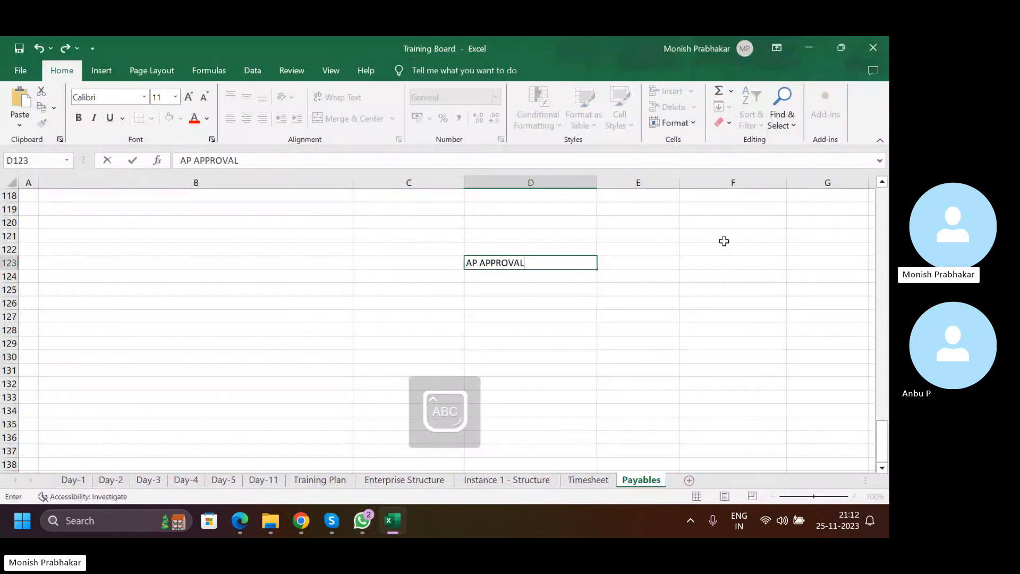
key("Return")
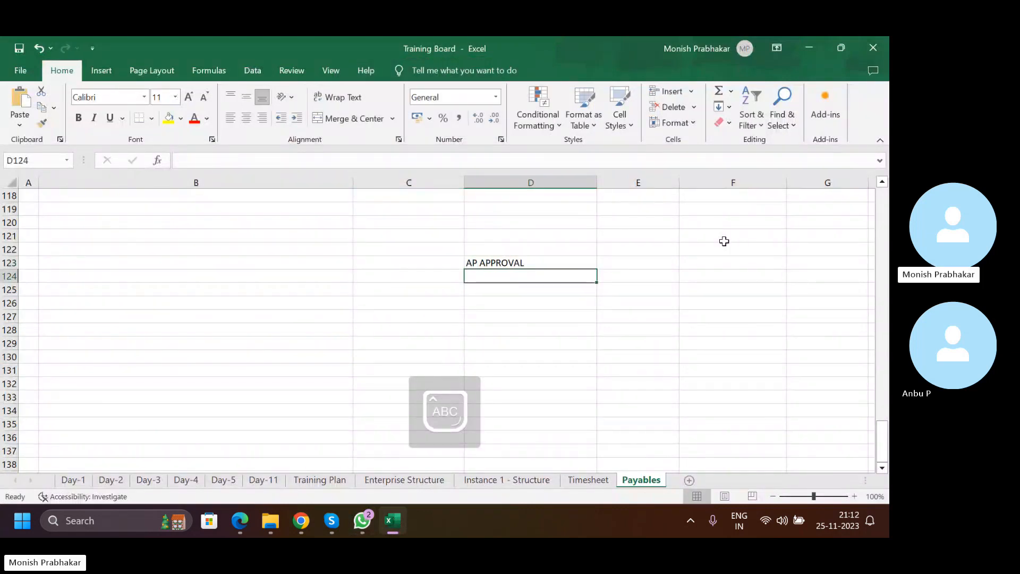
Enter HR DEPT in cell D125 and ADMIN DEP in cell E125 as the department labels.
key("Return")
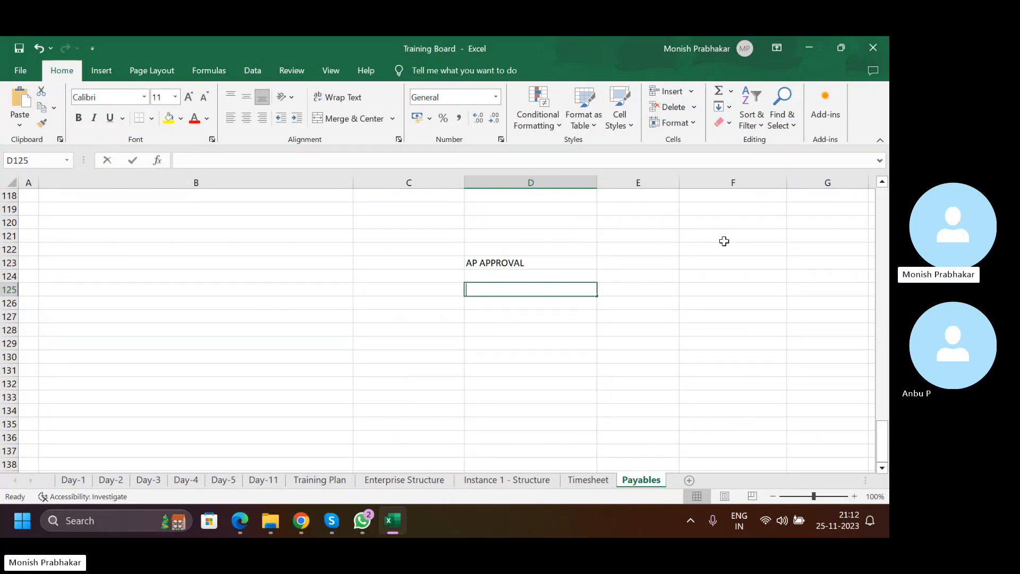
type("HR DEPT")
key("Return")
key("Up")
key("Right")
type("AD")
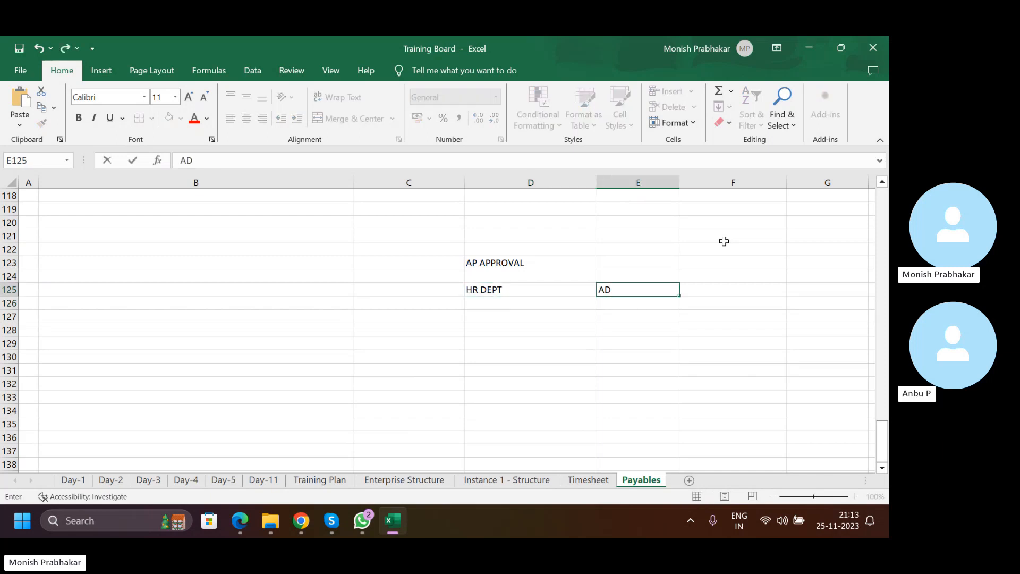
type("MIN DEP")
key("Return")
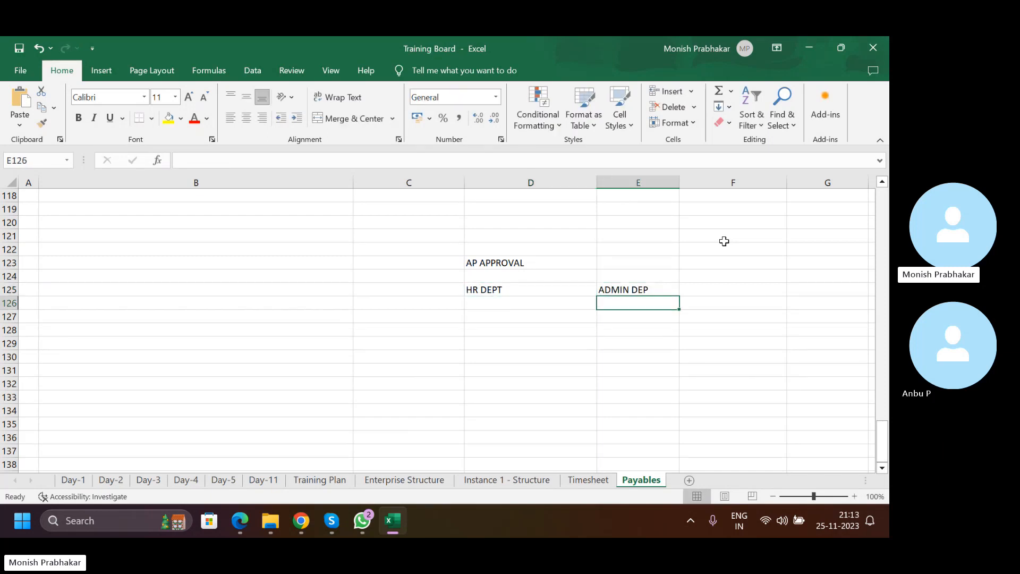
Enter MANAGER A under HR DEPT in D126 and MANAGER B under ADMIN DEP in E126.
key("Left")
type("MANAGER ")
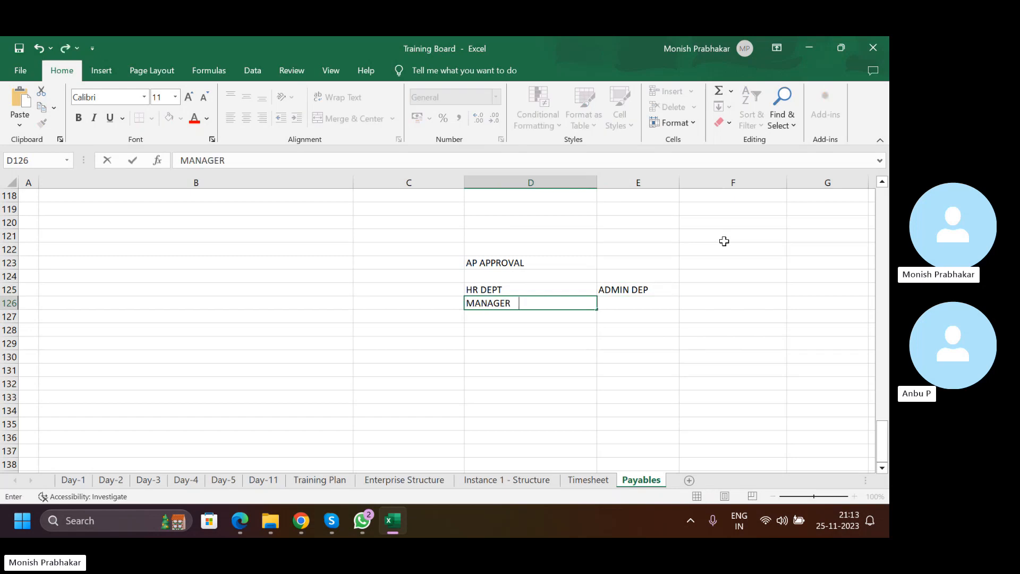
type("A")
key("Return")
key("Up")
key("Right")
type(",")
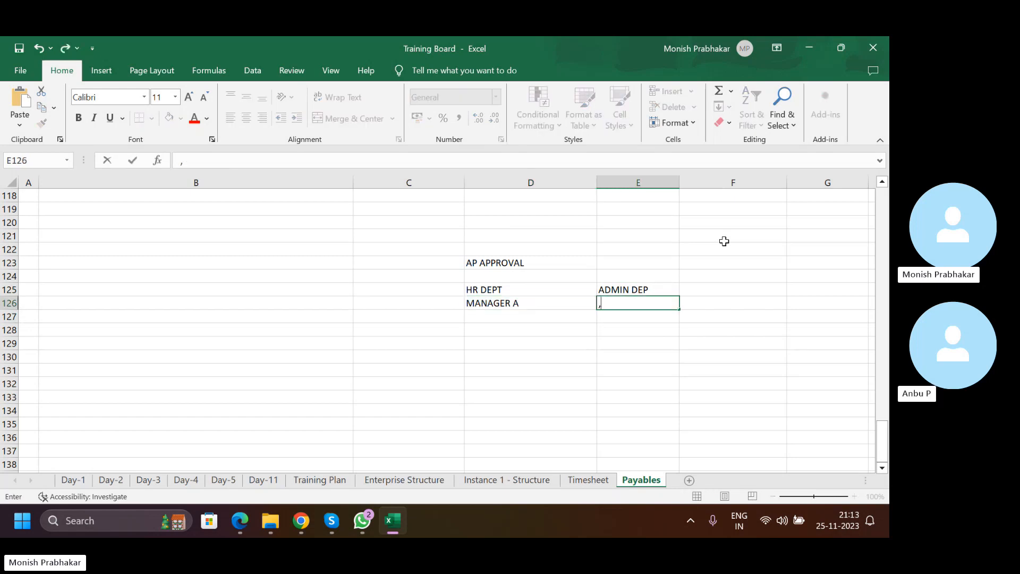
type("MANAGER B")
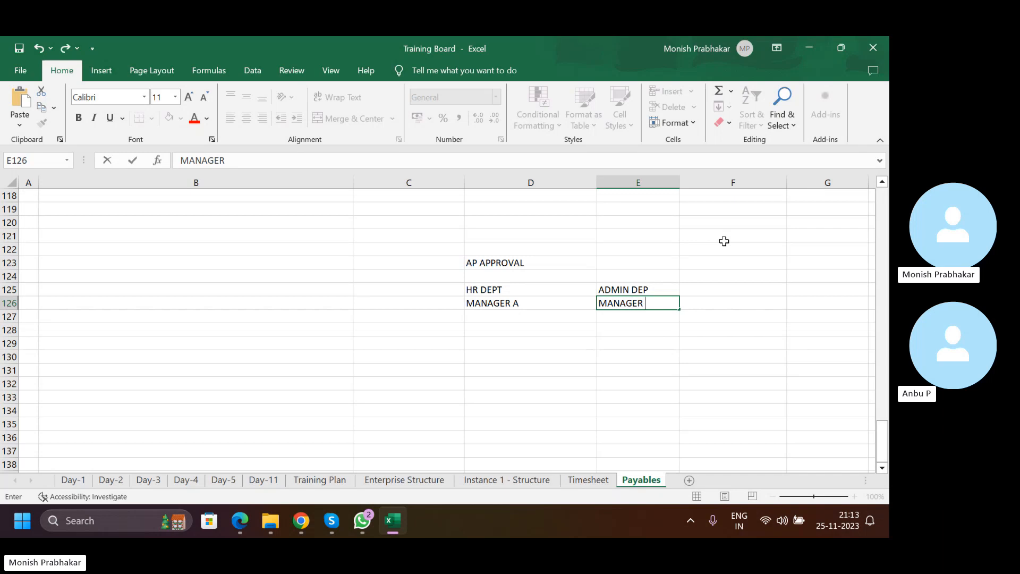
key("Return")
Center the AP APPROVAL heading horizontally in cell D123.
key("Up")
key("Left")
key("Left")
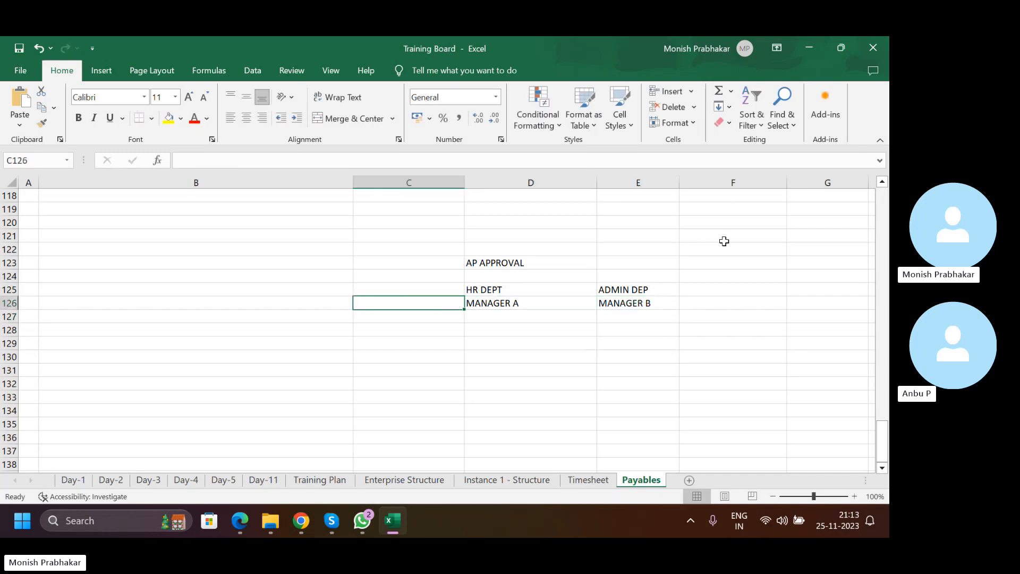
left_click(487, 263)
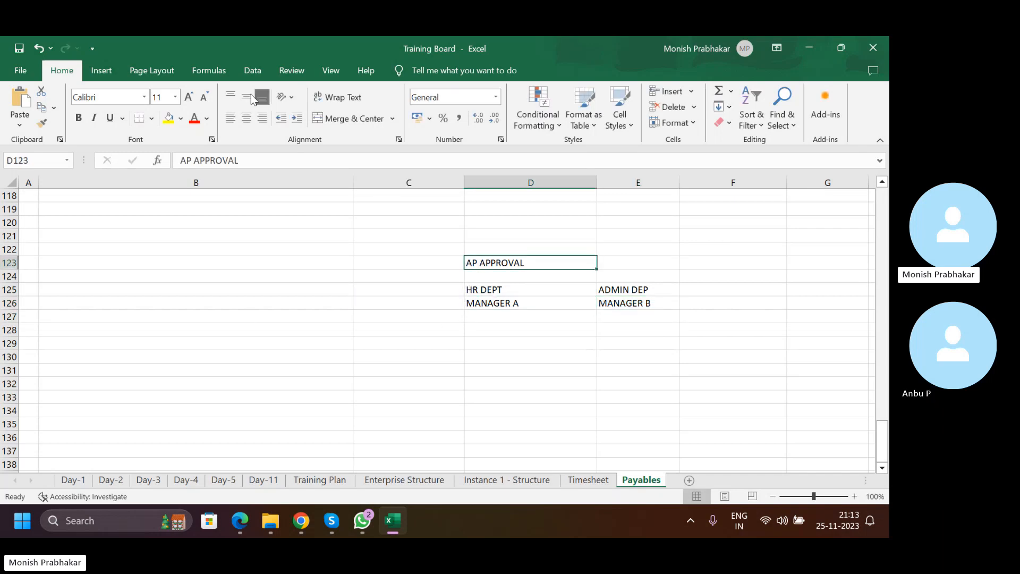
left_click(248, 123)
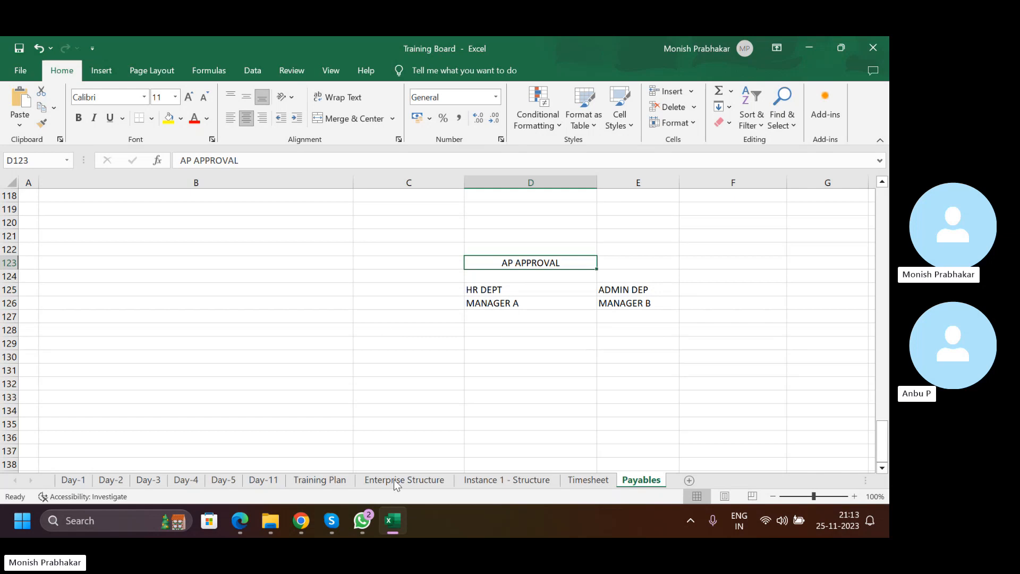
Look over the department and manager entries in D125:E126 of the AP approval example.
left_click(380, 402)
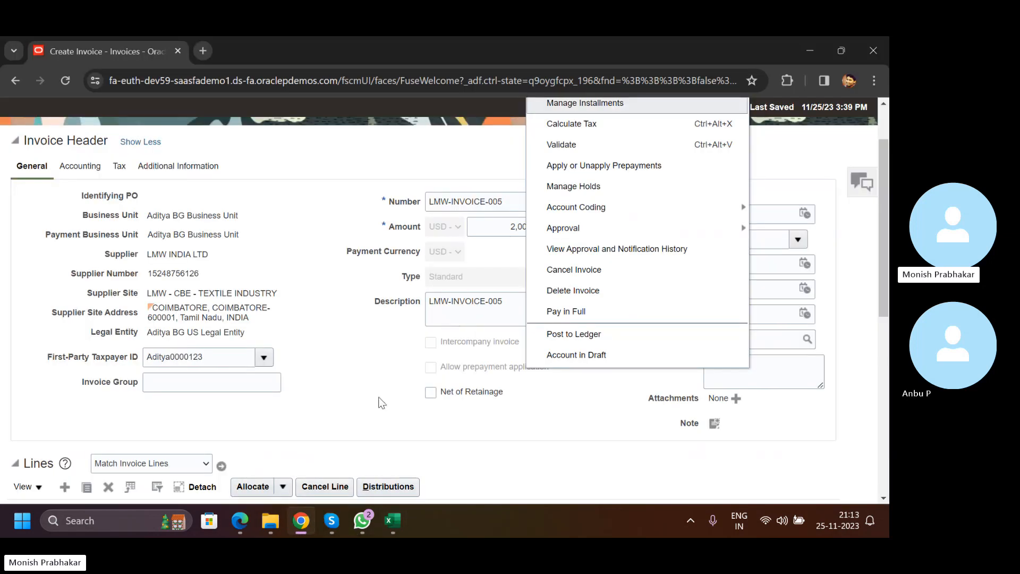
left_click(392, 520)
left_click(502, 307)
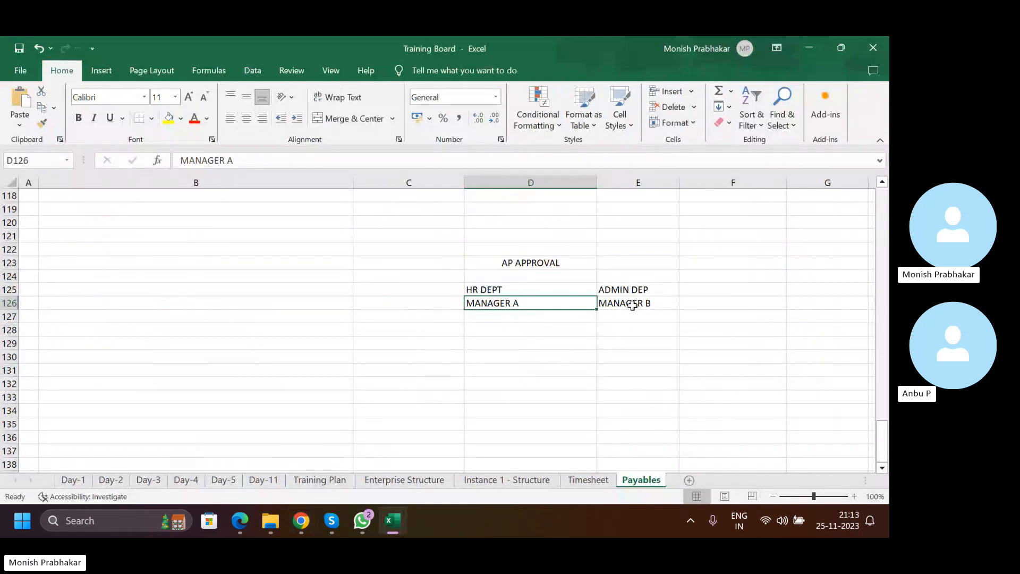
left_click(629, 354)
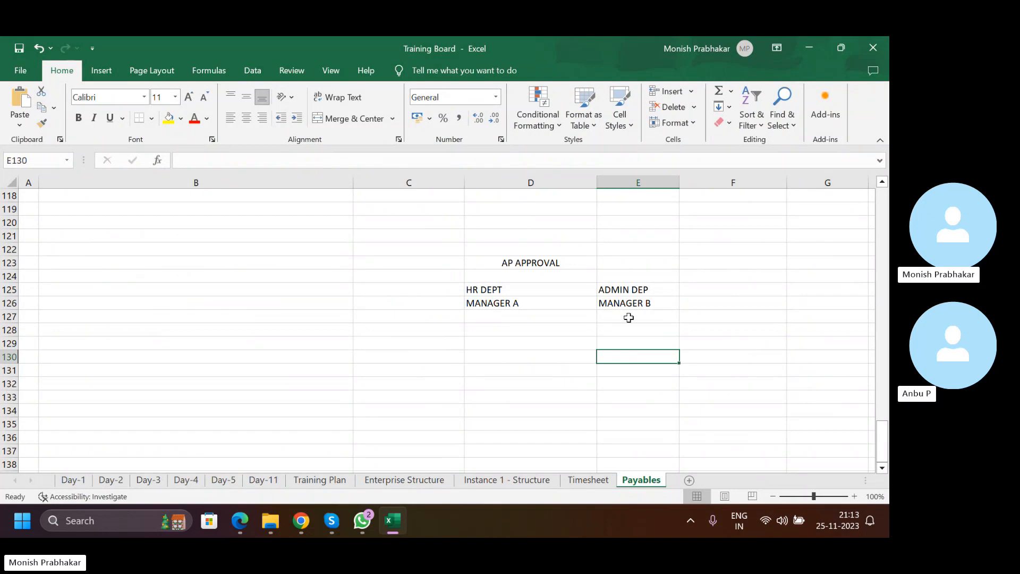
left_click(623, 302)
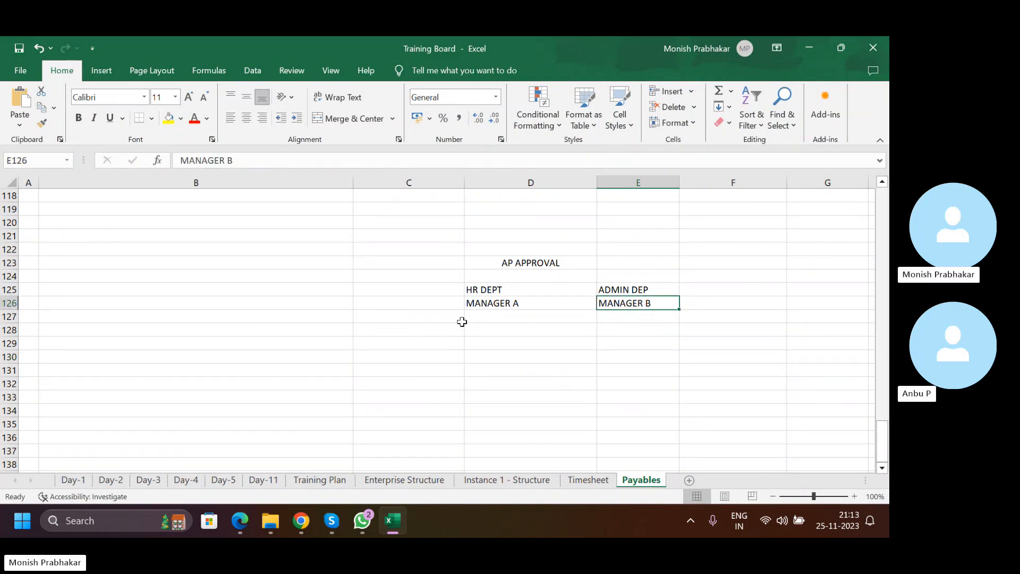
left_click(510, 288)
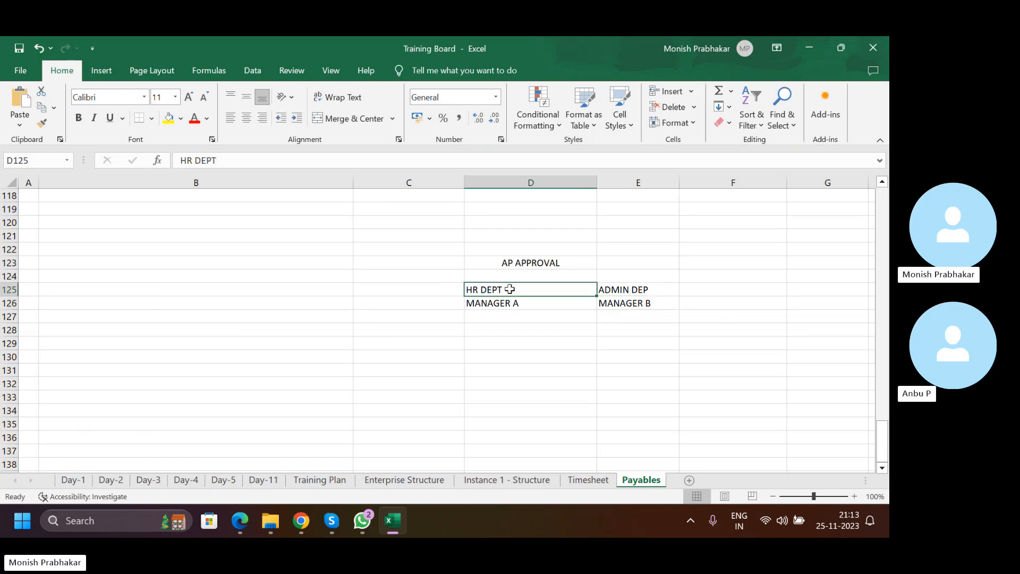
left_click(626, 289)
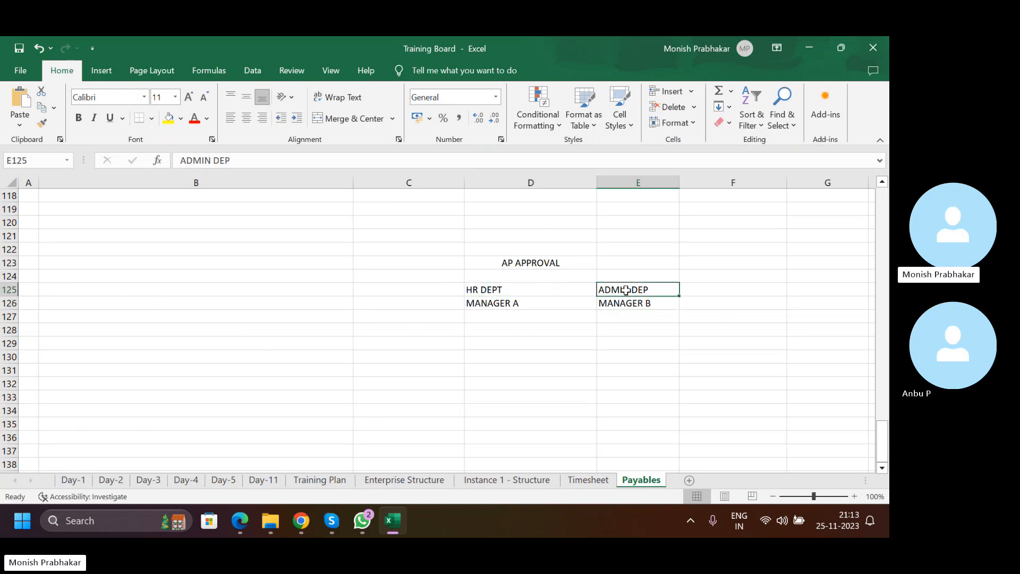
Switch back to the invoice in Chrome, highlight the 00 segment of the item line's distribution combination, and open the line's distributions.
left_click(301, 520)
scroll(250, 409, "down", 5)
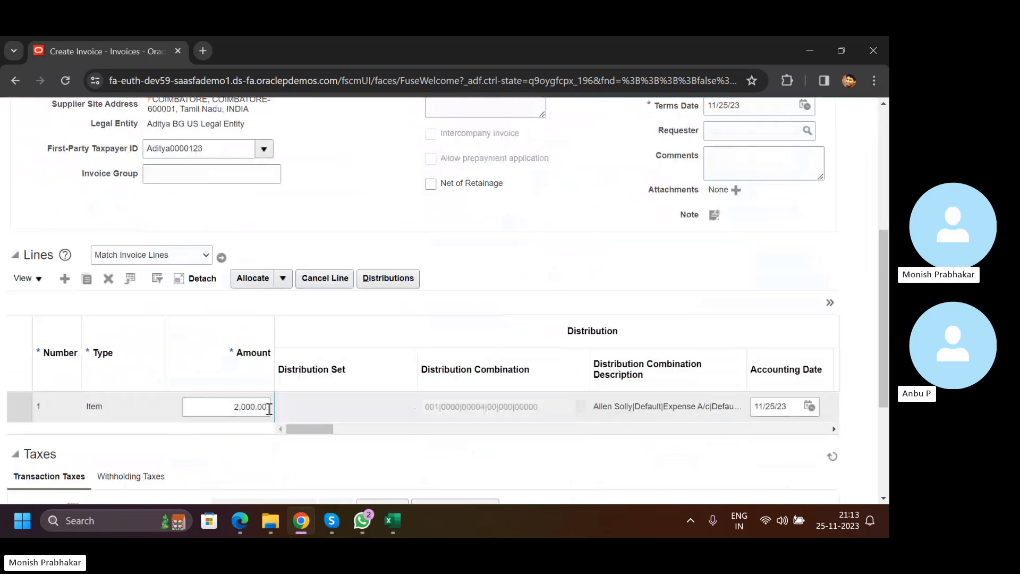
double_click(492, 407)
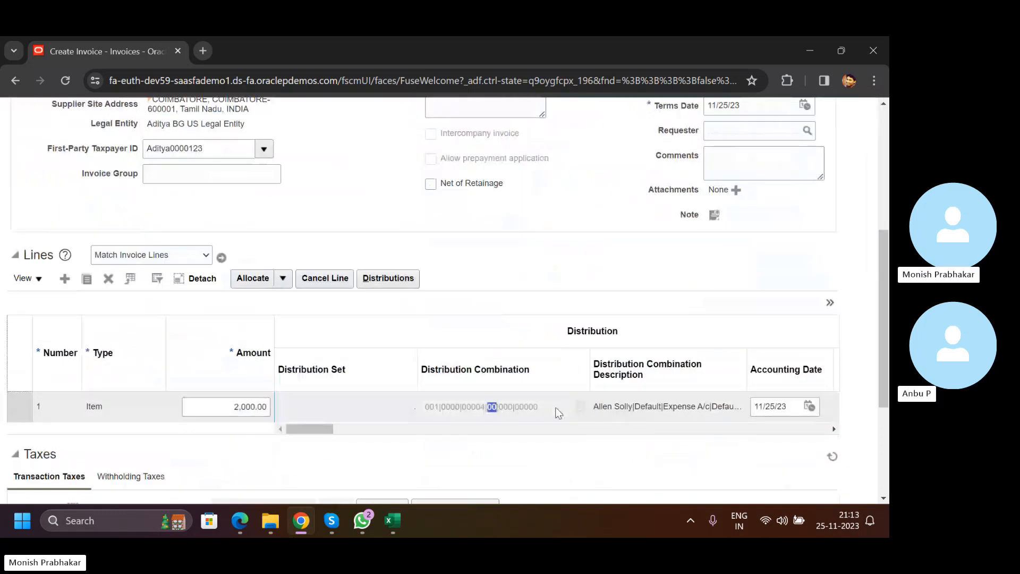
left_click(381, 277)
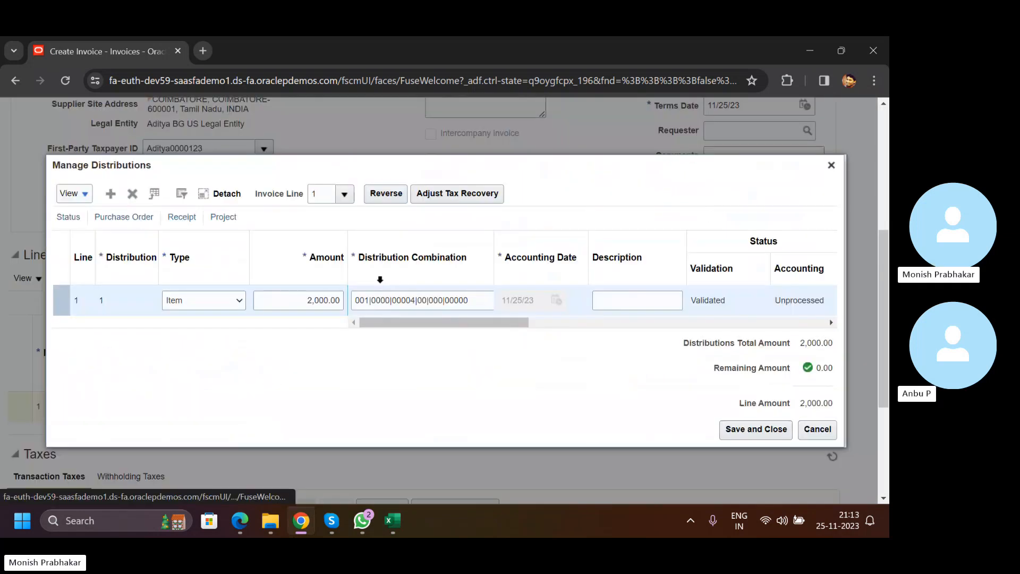
Widen the Distribution Combination column, inspect the combination's segments including the cost center alongside the Excel departments, and close the segments unchanged.
left_click(473, 304)
left_click_drag(494, 237, 554, 243)
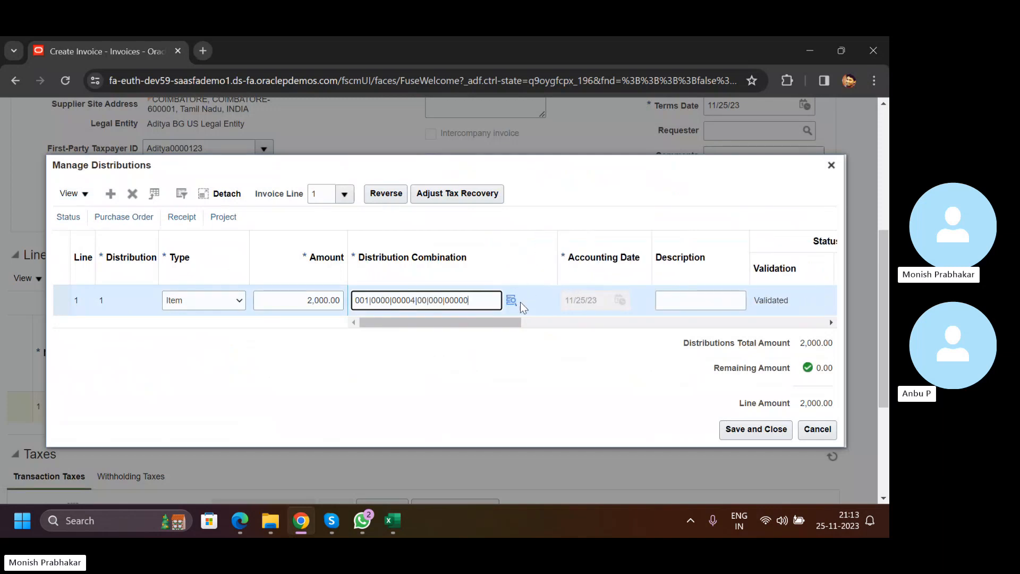
left_click(512, 300)
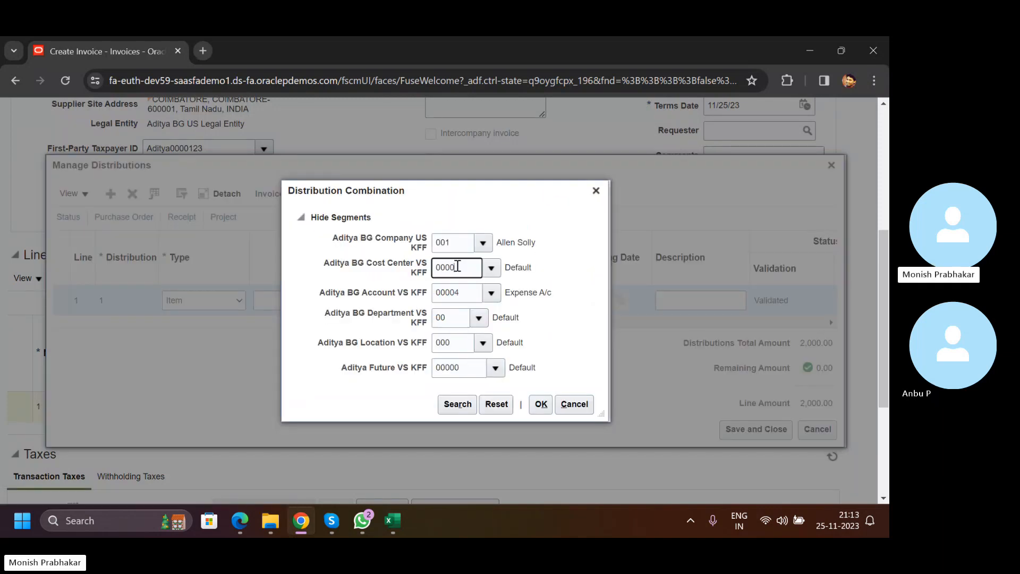
double_click(449, 270)
key("alt+Tab")
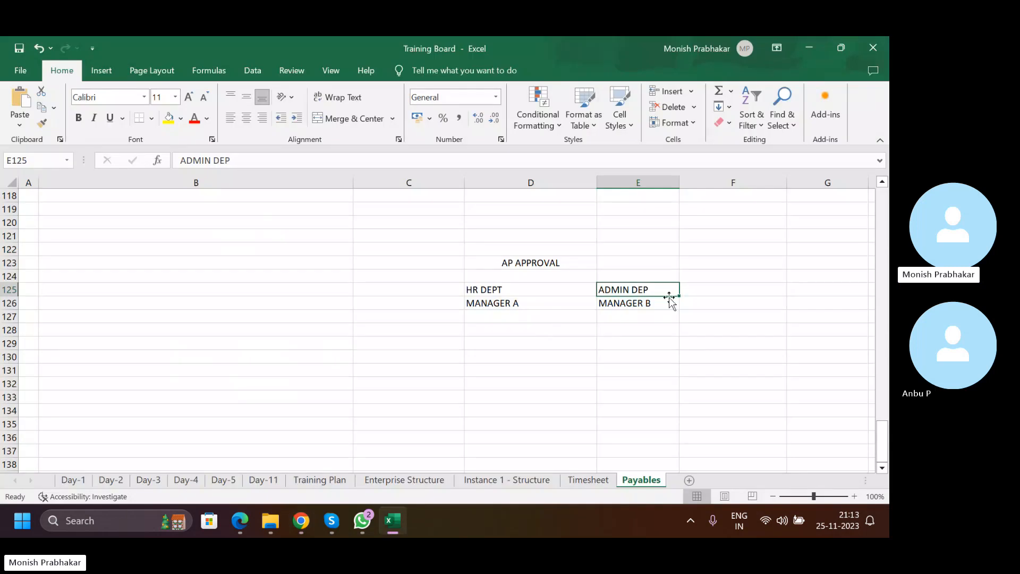
key("alt+Tab")
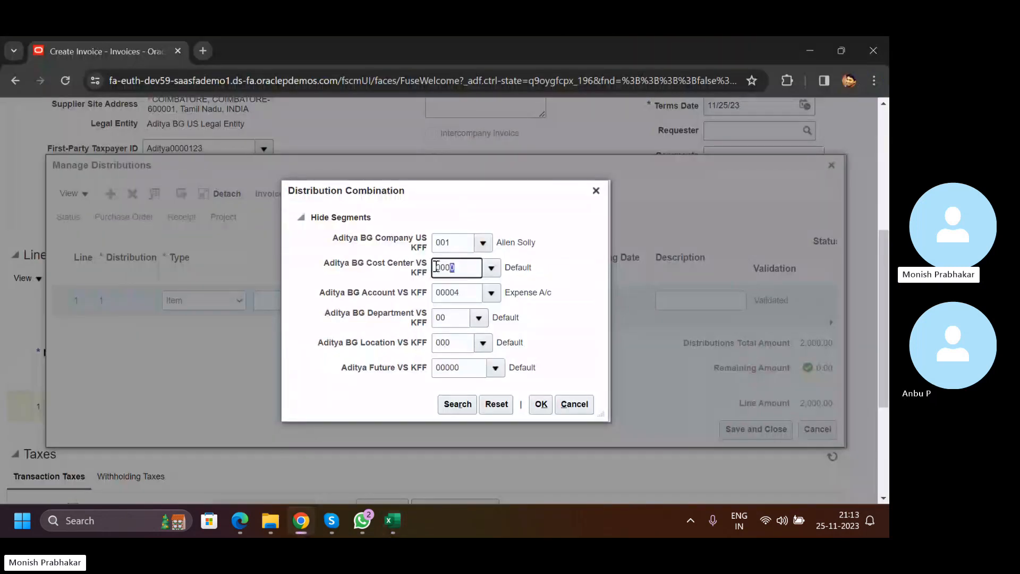
left_click(575, 405)
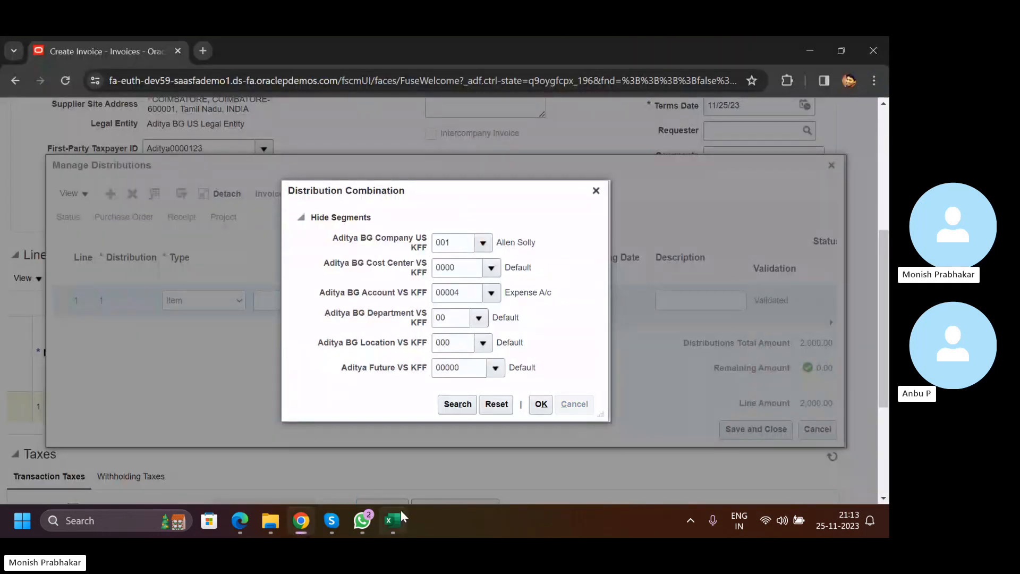
Switch to the Excel Payables sheet and enter BPM in D128 and BUSINESS in D129.
left_click(392, 520)
left_click(499, 332)
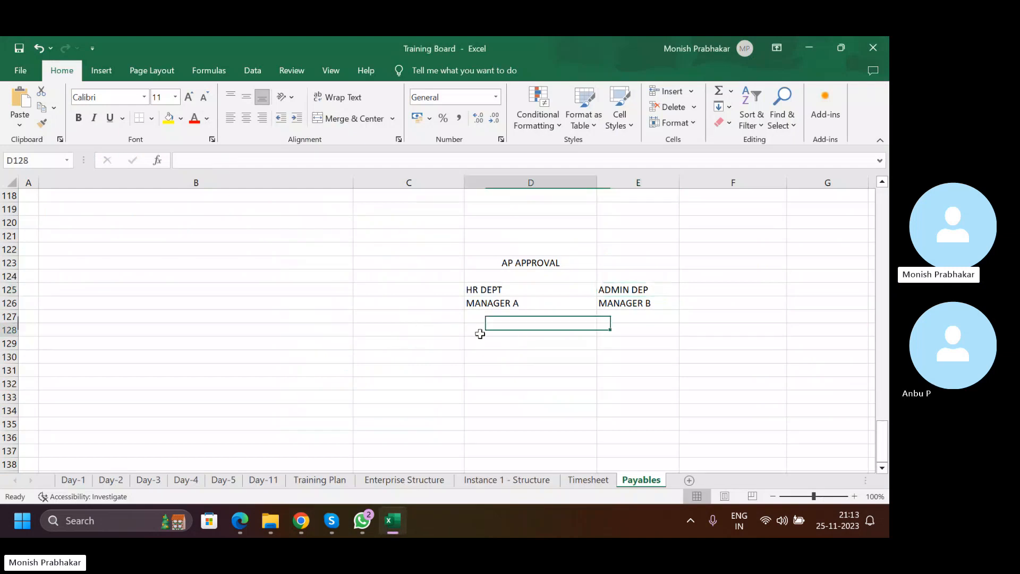
type("BPM")
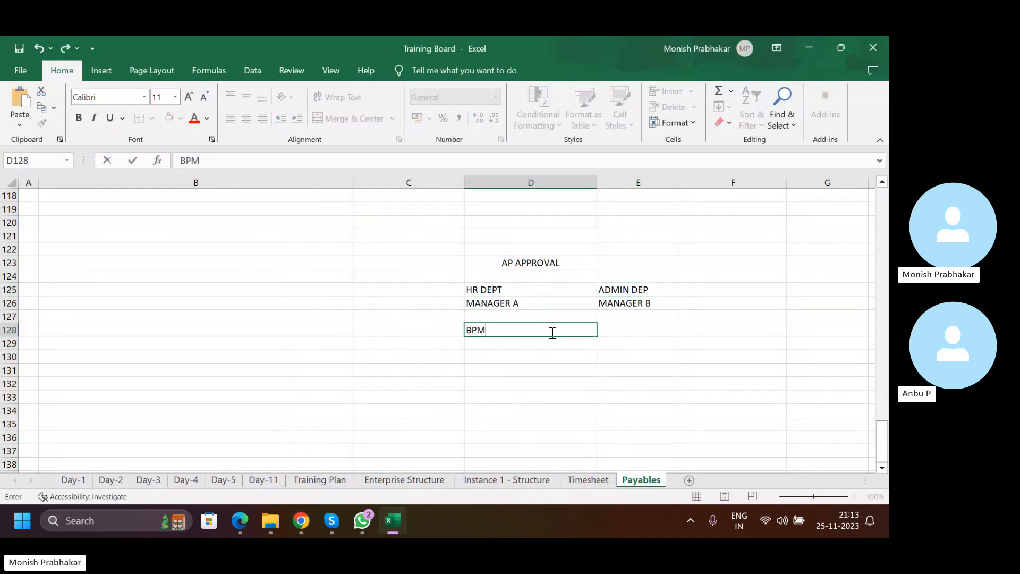
key("Return")
type("BUSINES")
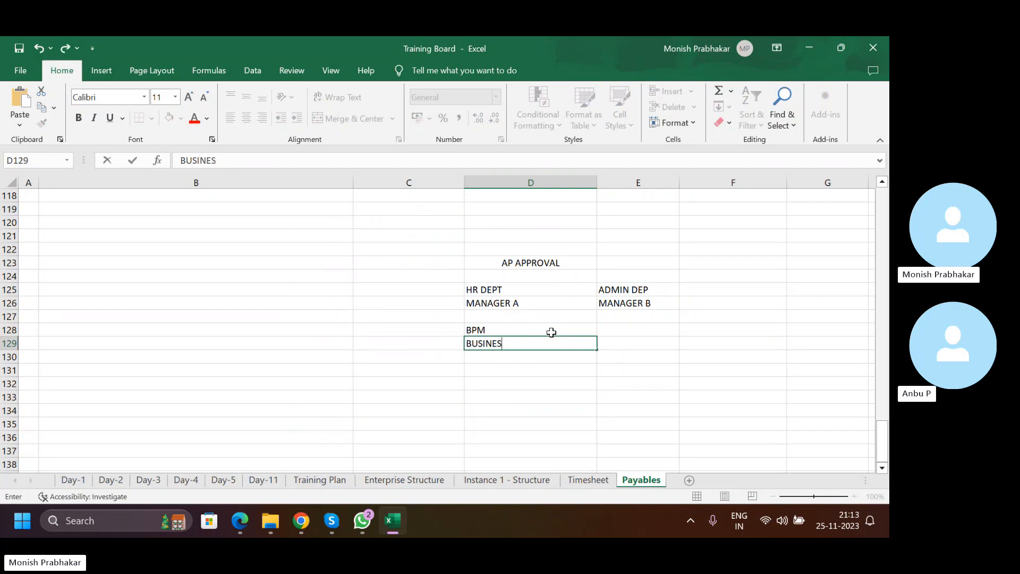
type("S")
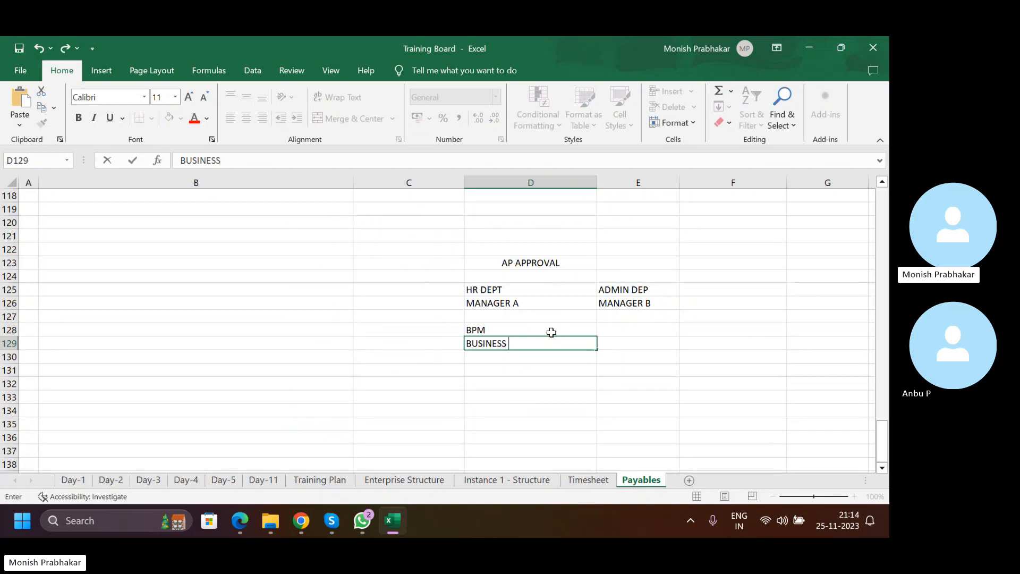
Switch to Chrome, duplicate the invoice tab, and open the BPM Worklist from the full notifications page in a maximized window.
left_click(306, 532)
right_click(94, 47)
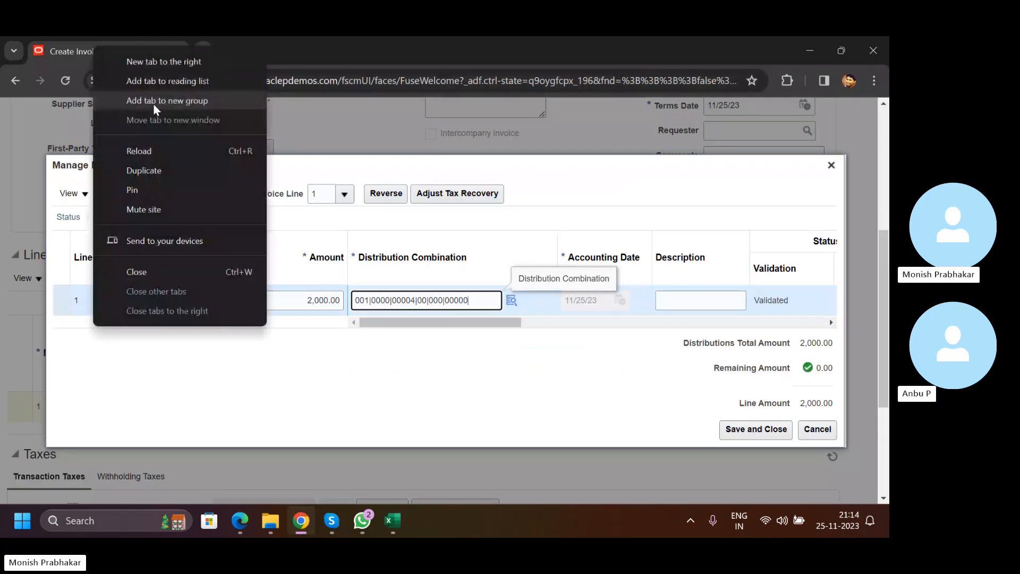
left_click(145, 170)
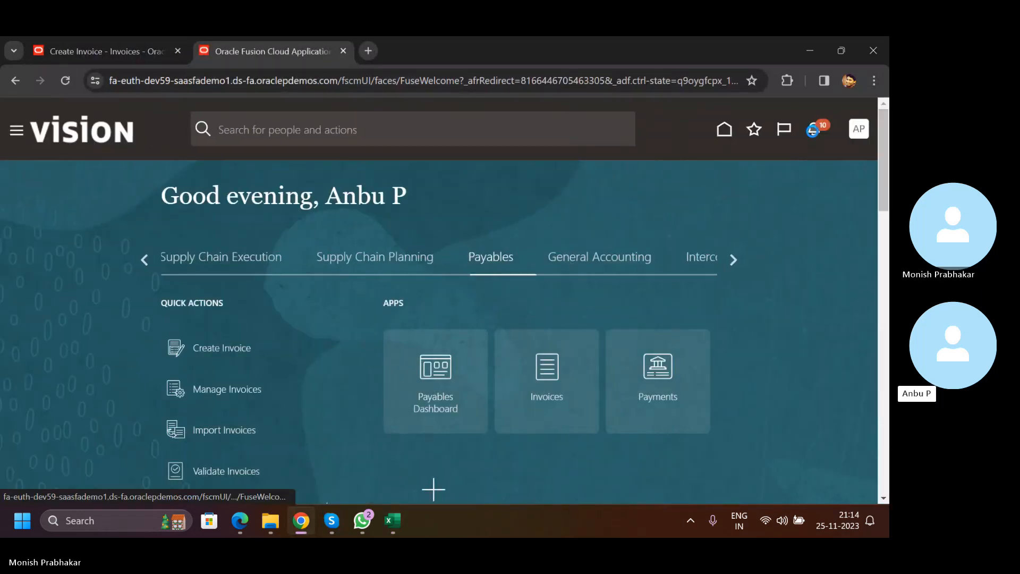
left_click(813, 133)
left_click(782, 159)
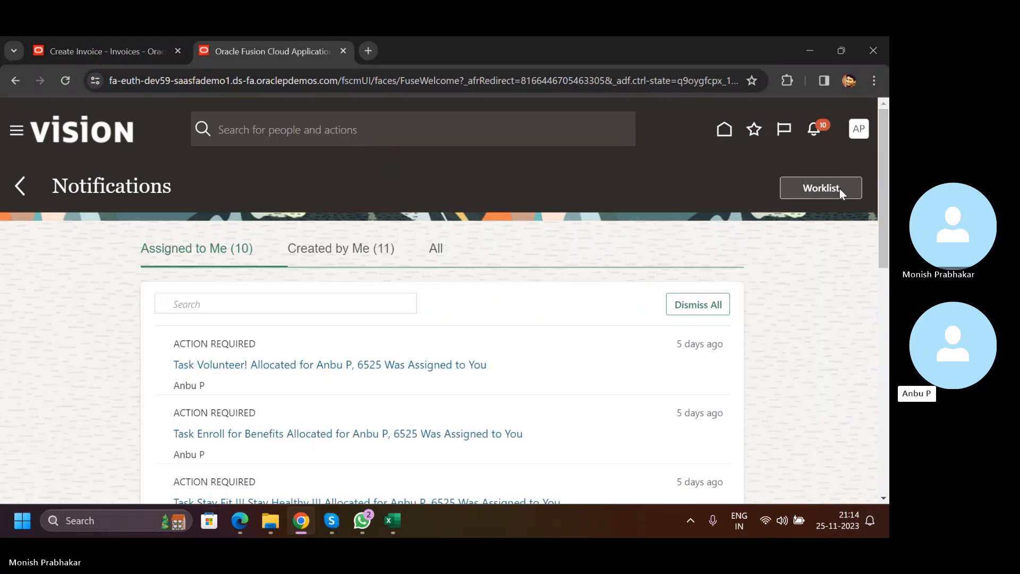
left_click(839, 187)
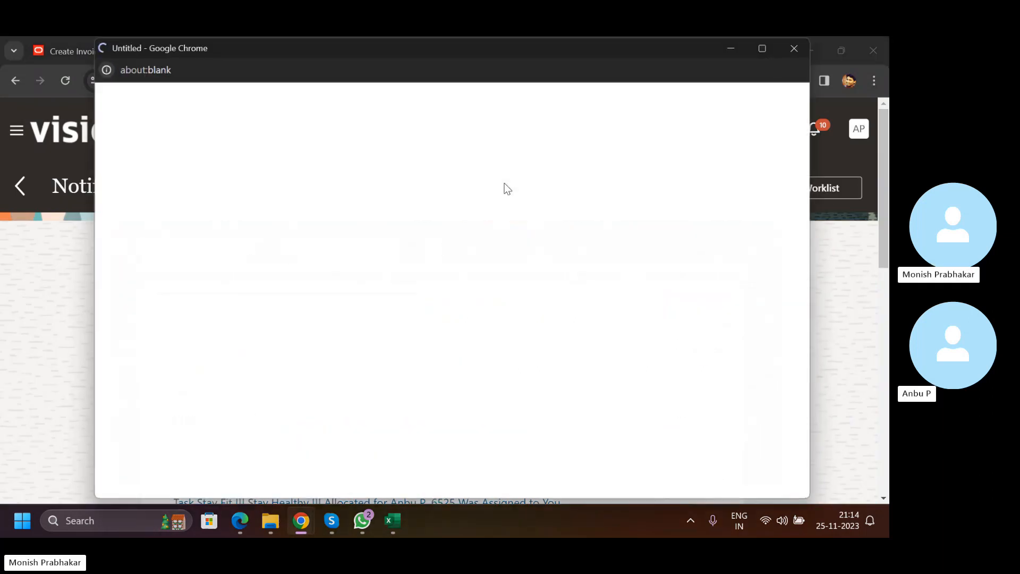
left_click(762, 49)
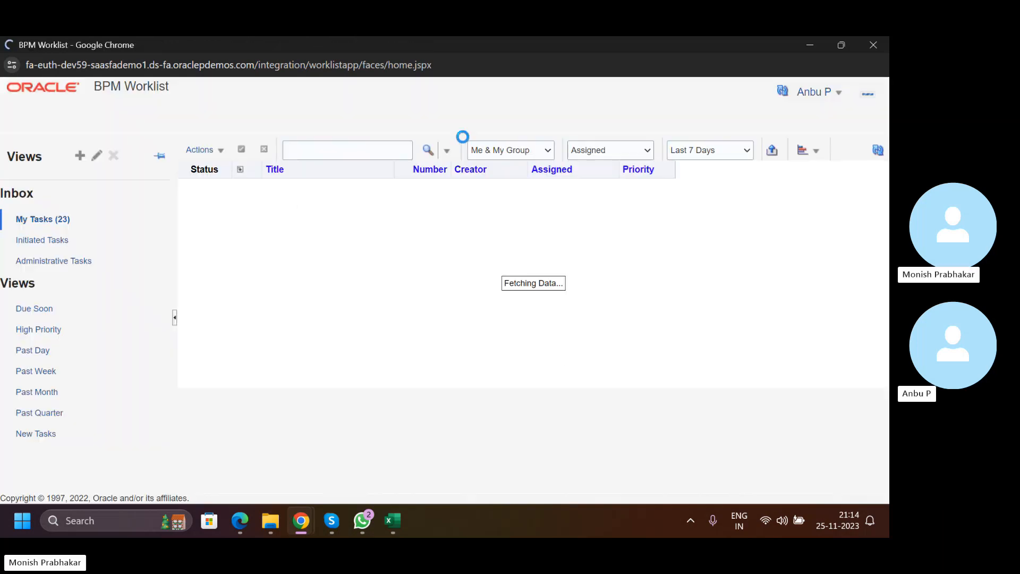
Open the worklist's administration area, go to Task Configuration, and highlight the BPM Worklist title.
left_click(836, 94)
left_click(827, 155)
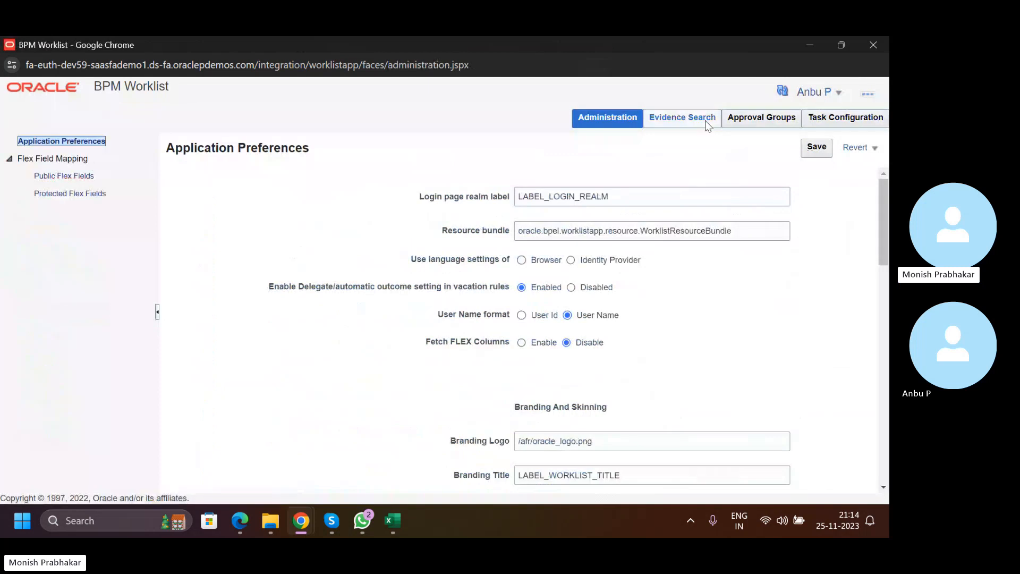
left_click(863, 121)
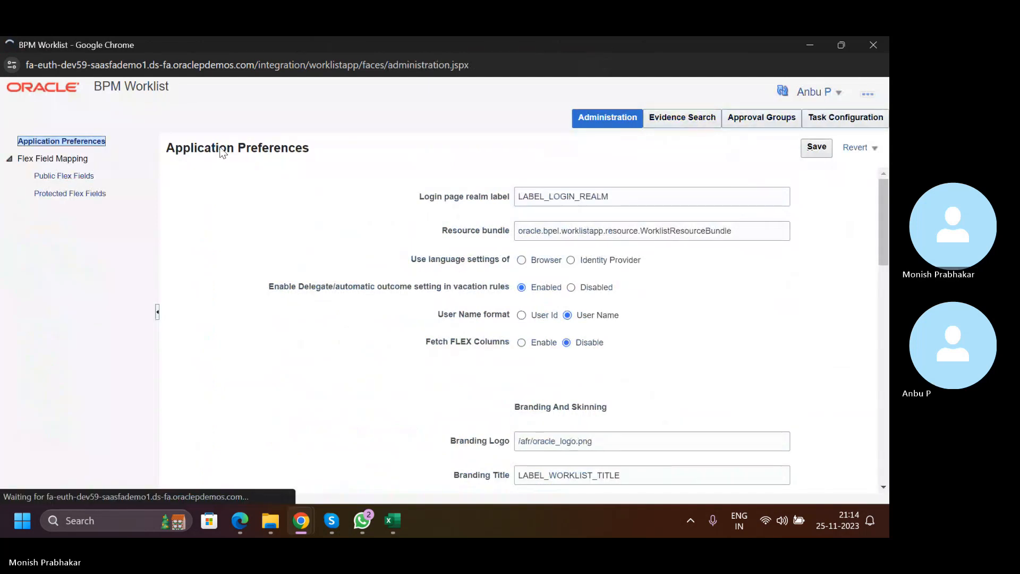
left_click_drag(102, 90, 165, 88)
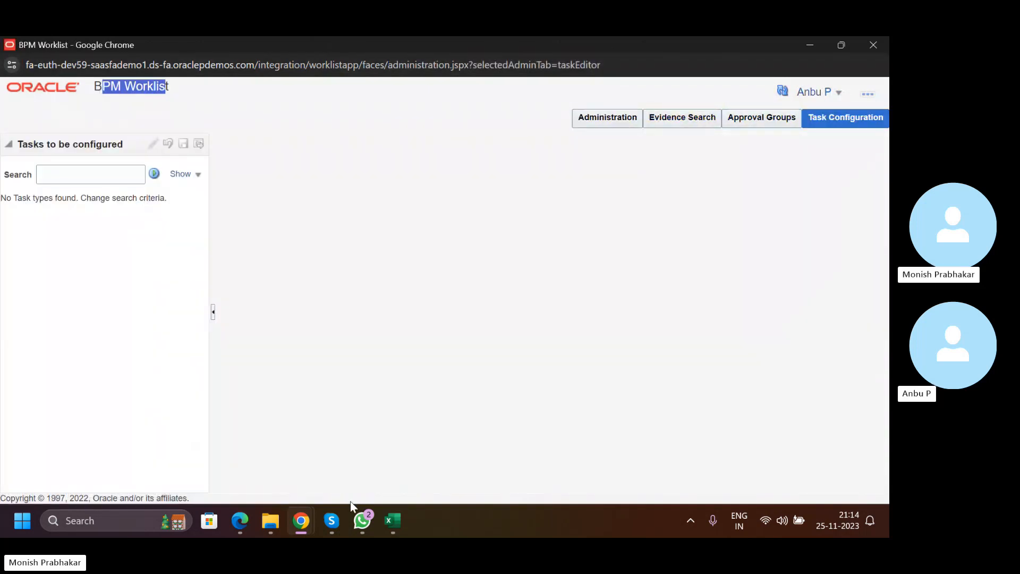
Return to the main Chrome window and search Google in a new tab for BPM FULL FORM IN ORACLE.
mouse_move(297, 520)
left_click(226, 440)
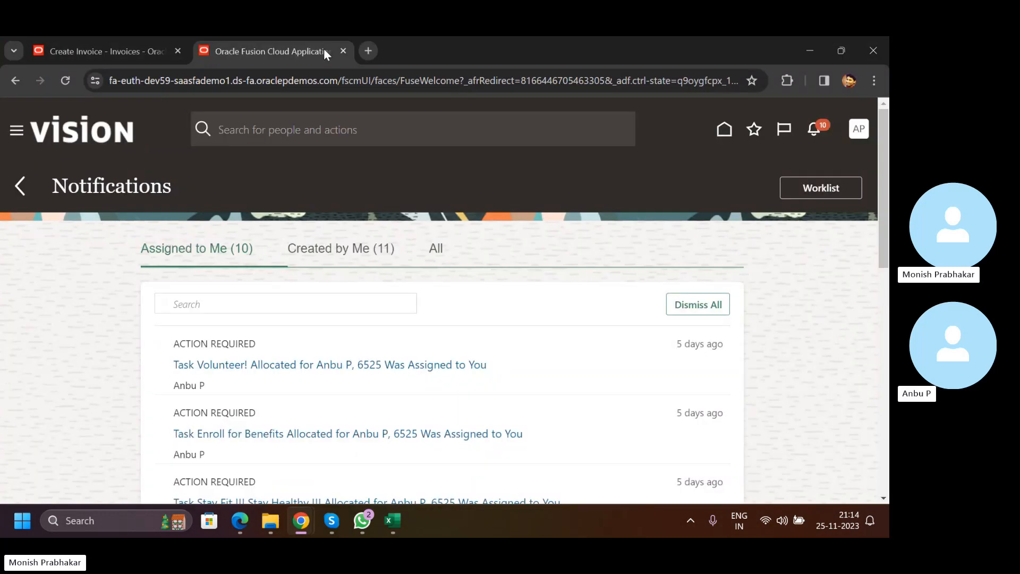
left_click(367, 51)
type("BPM FUL")
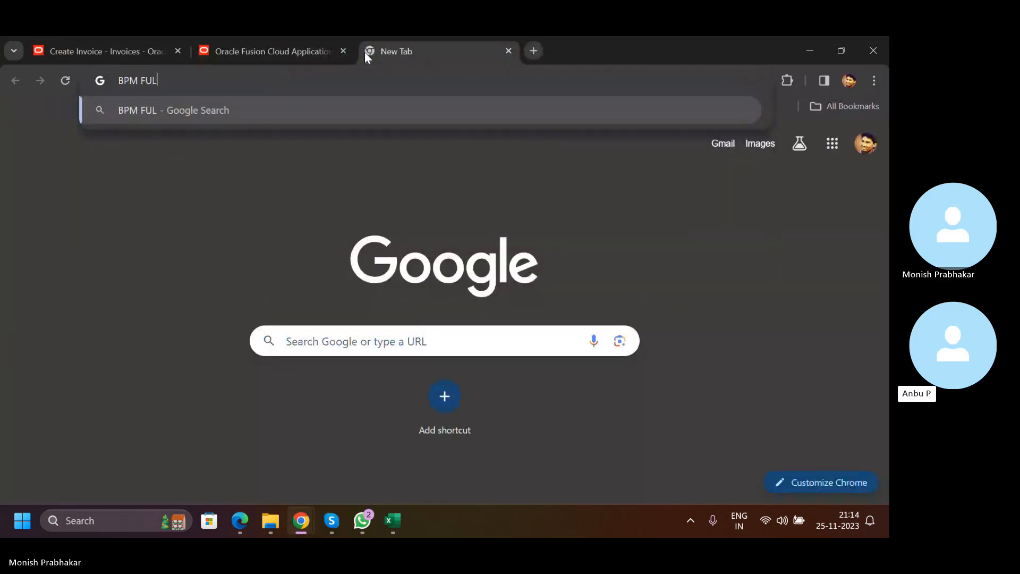
type("L FORM INDI")
key("BackSpace")
key("BackSpace")
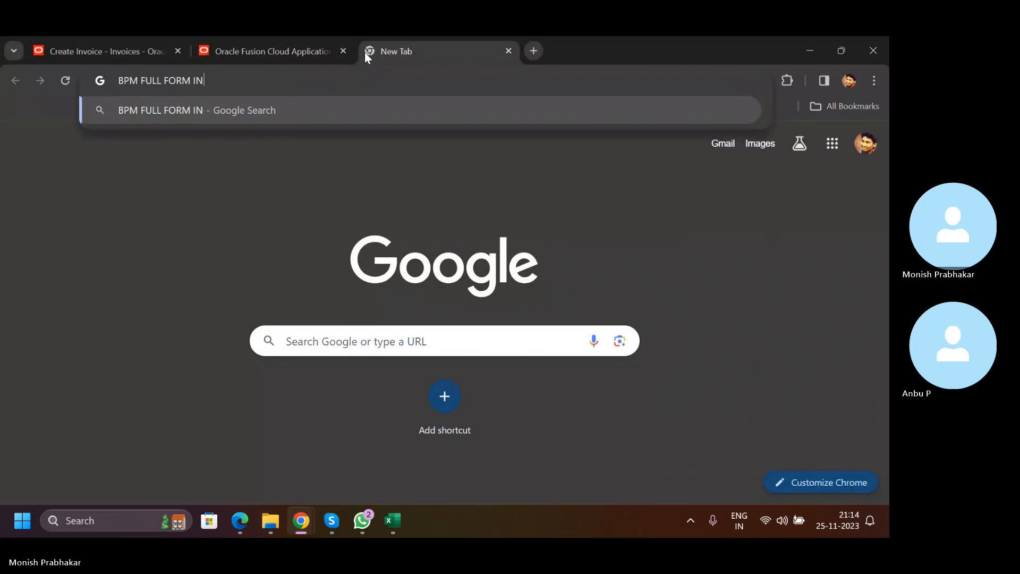
type("ORACLE")
key("Return")
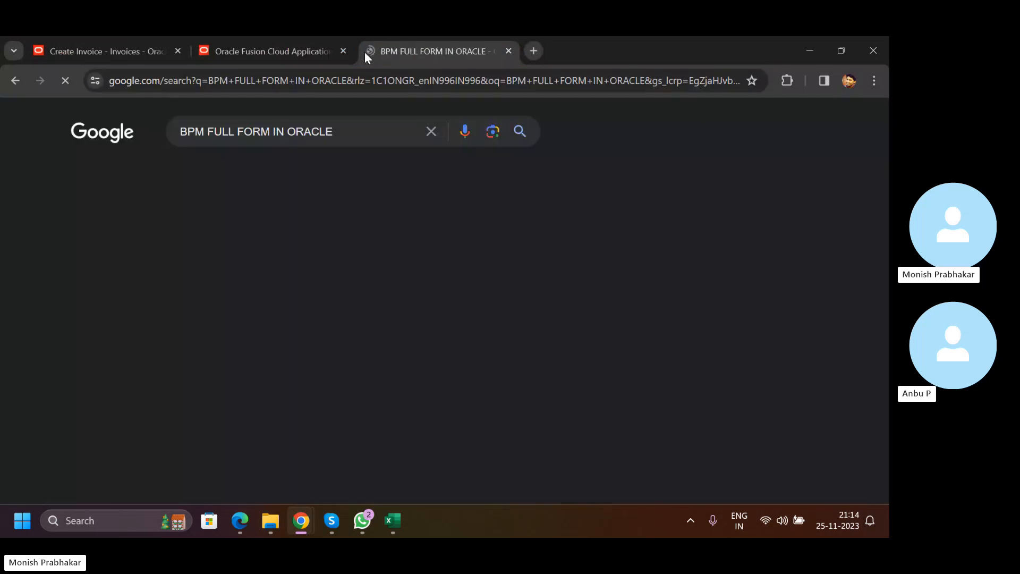
Highlight Business Process Management in the search result's featured snippet and keep the result open for reading.
left_click_drag(122, 268, 319, 269)
scroll(255, 367, "down", 1)
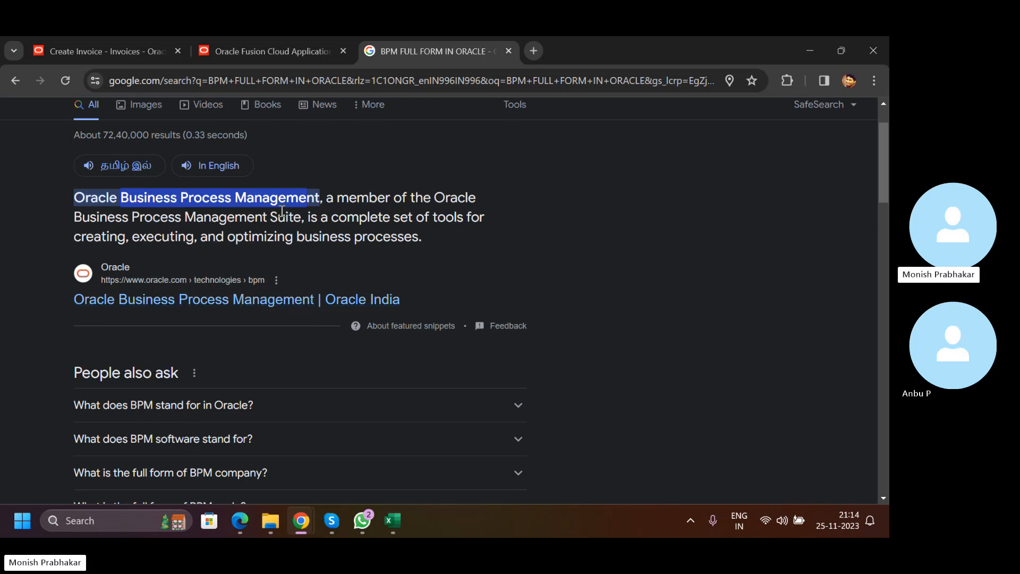
left_click(255, 51)
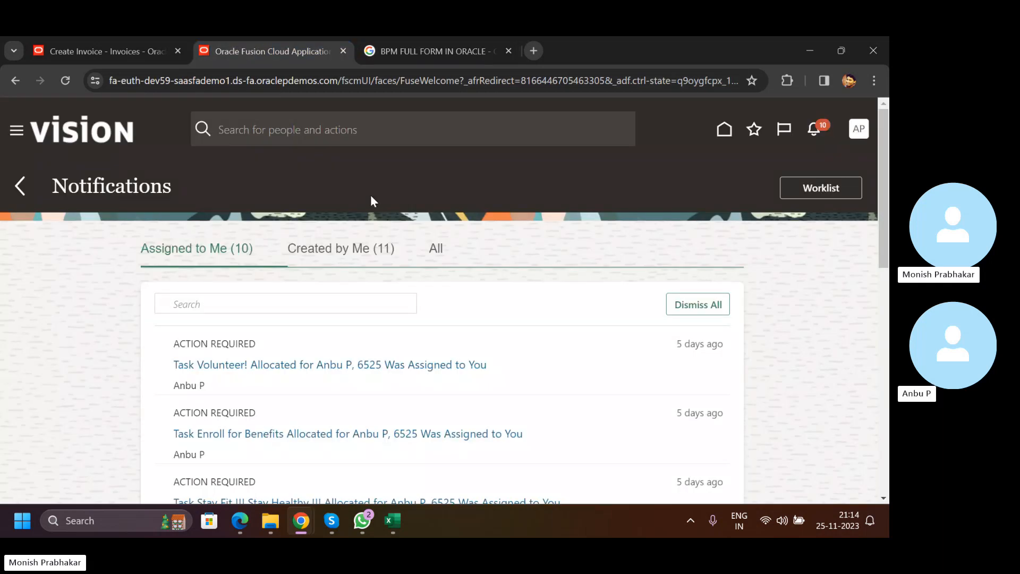
mouse_move(362, 521)
left_click(406, 51)
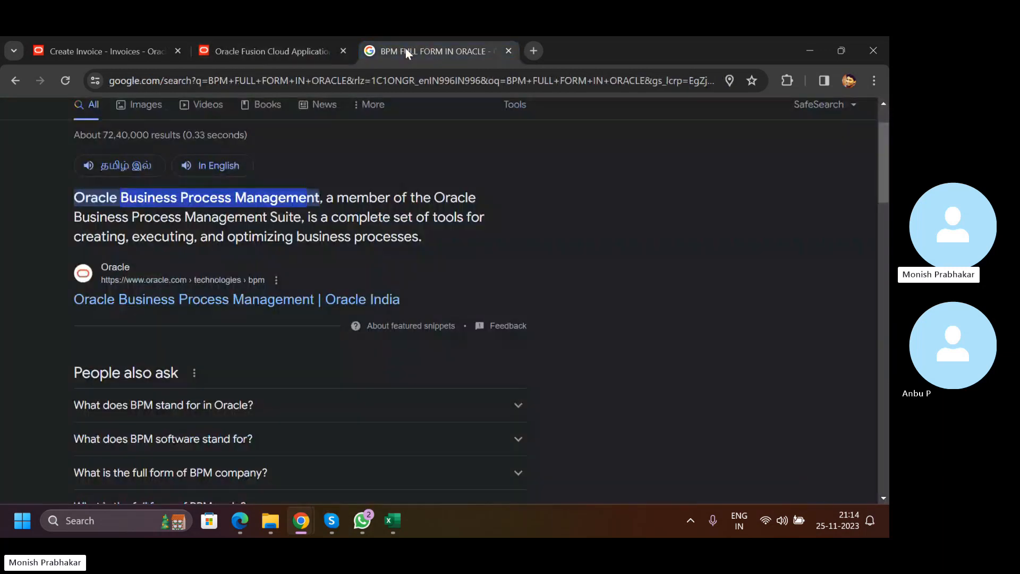
Switch to Excel and review the AP APPROVAL example's department, manager and BPM entries in D125:E129.
left_click(393, 521)
left_click(562, 379)
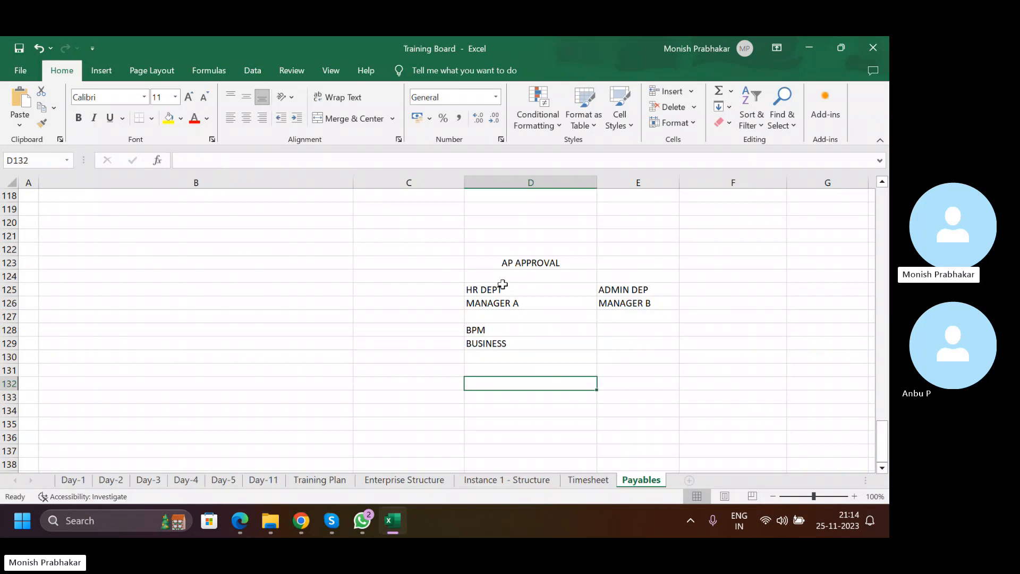
left_click(481, 287)
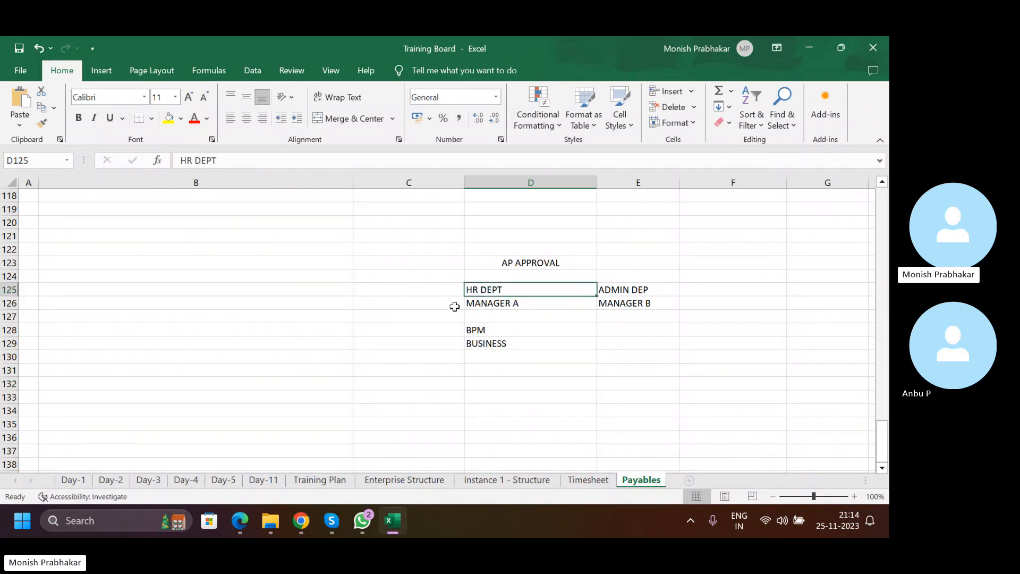
left_click(516, 306)
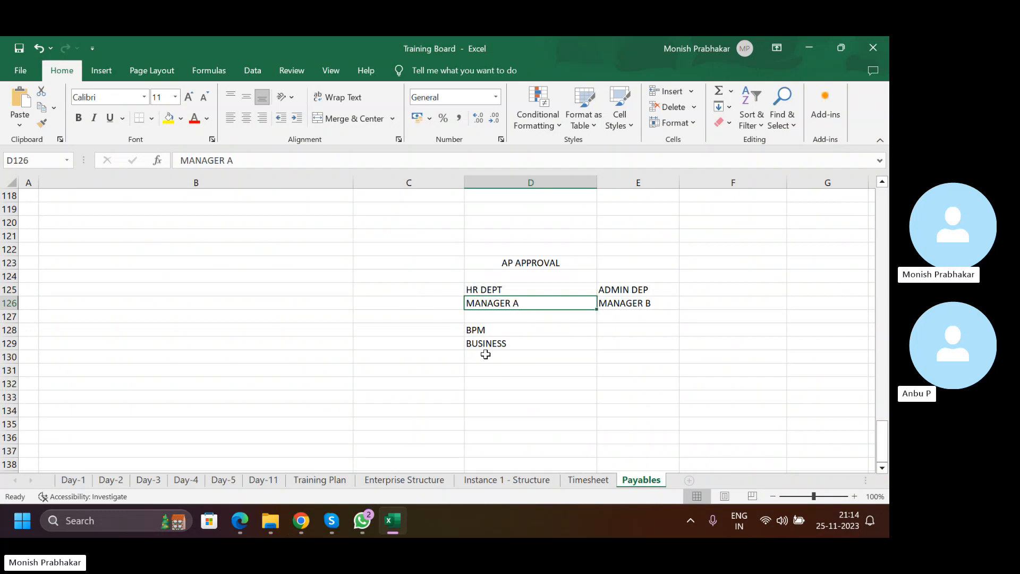
left_click(482, 345)
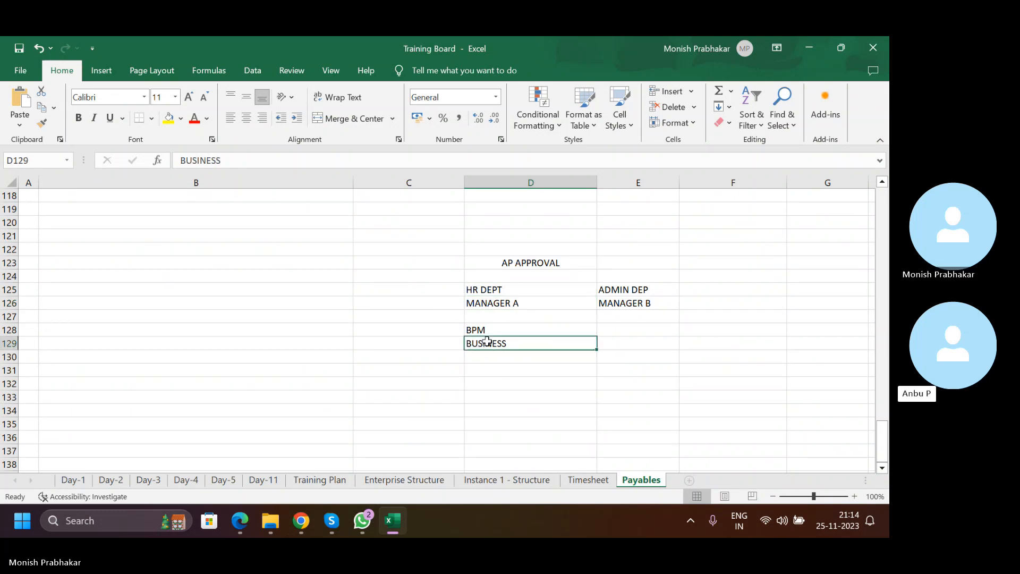
left_click(640, 290)
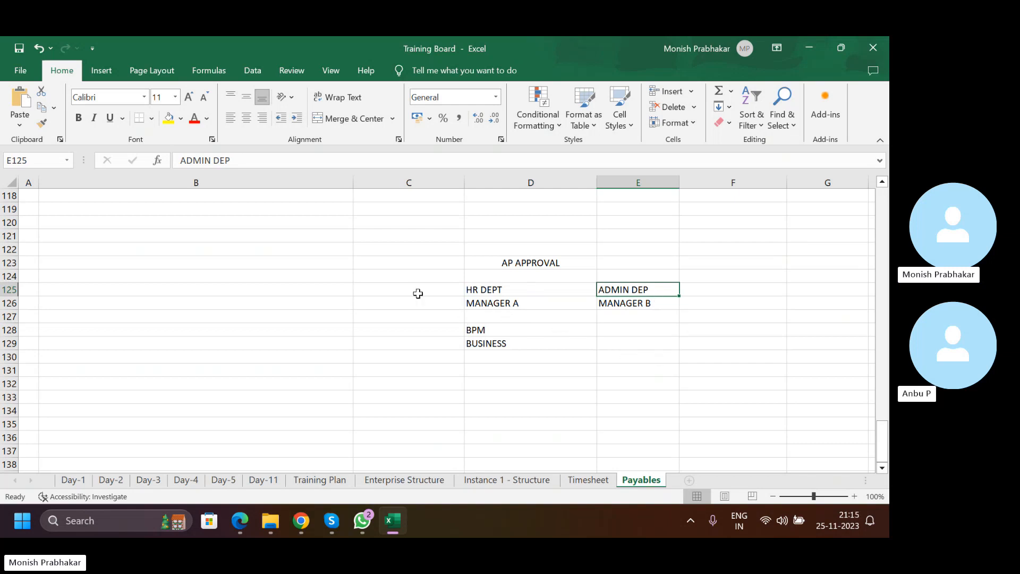
scroll(347, 362, "up", 2)
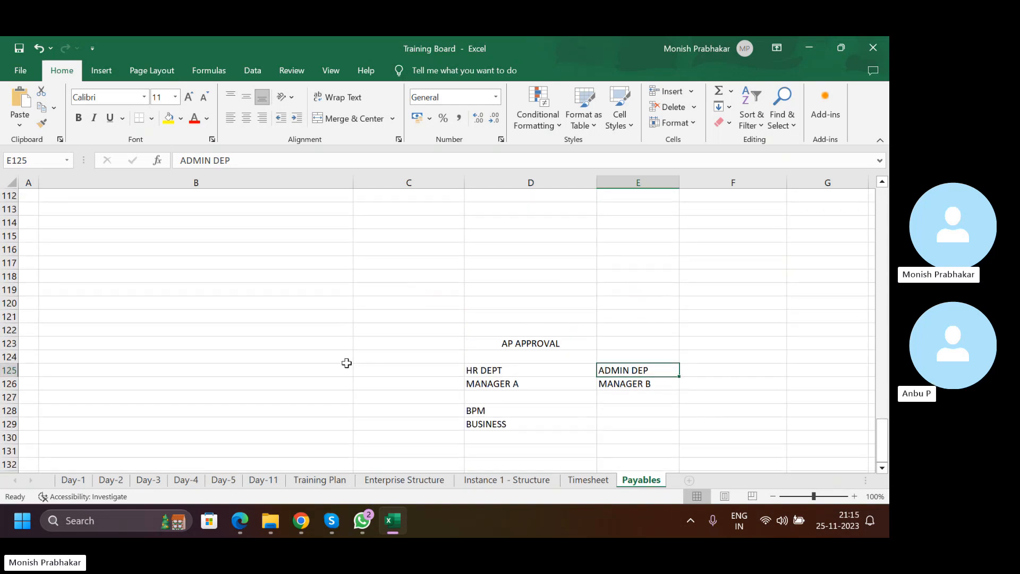
scroll(346, 362, "up", 1)
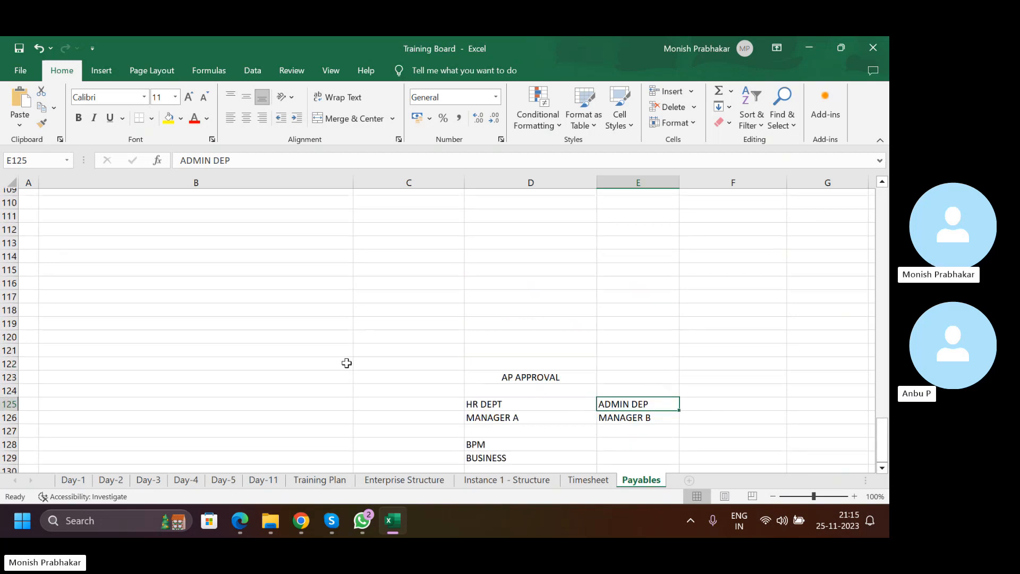
Return to the Oracle Fusion notifications tab in Chrome and open Setup and Maintenance.
mouse_move(301, 520)
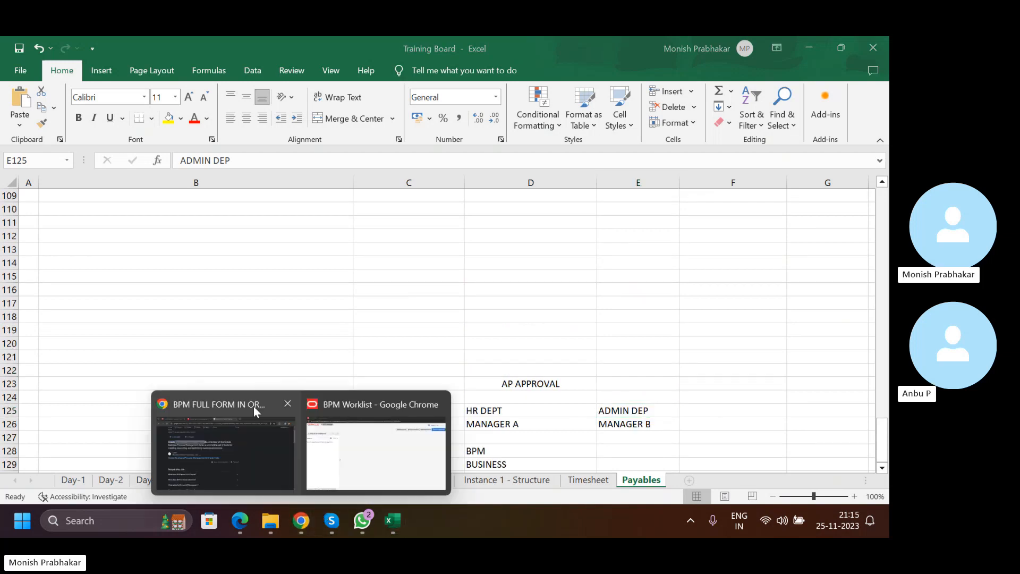
left_click(247, 458)
left_click(287, 48)
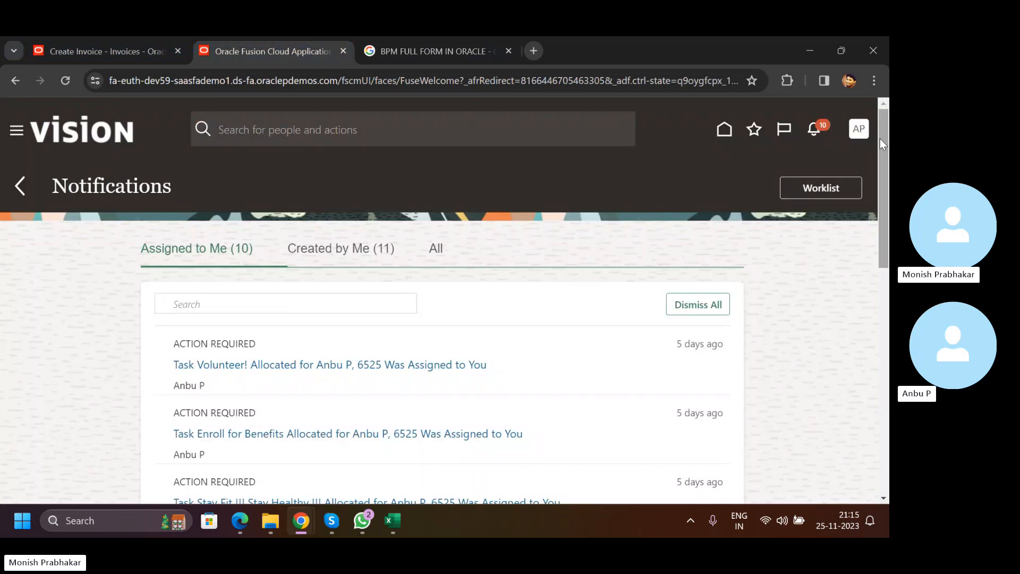
left_click(860, 131)
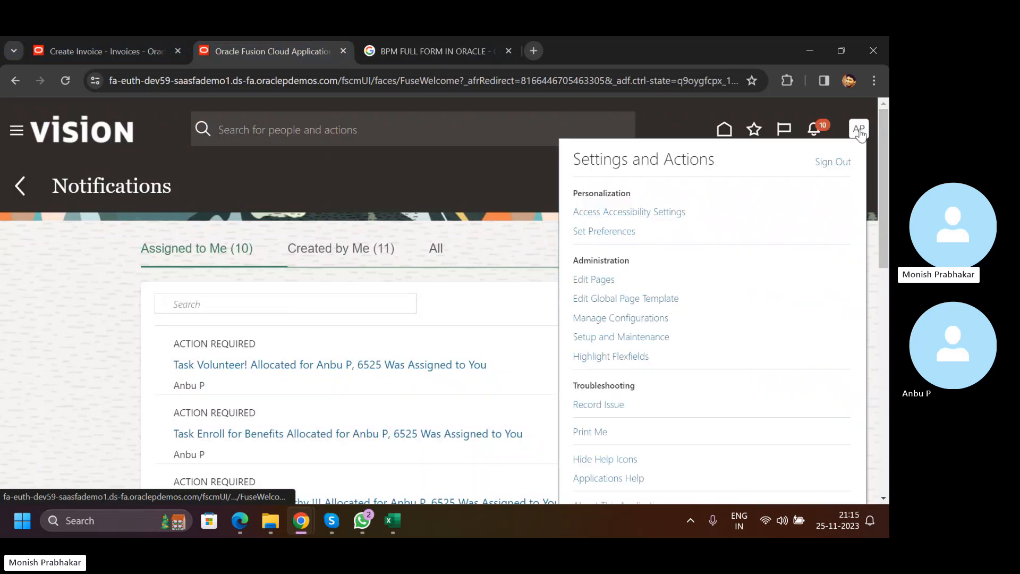
left_click(593, 338)
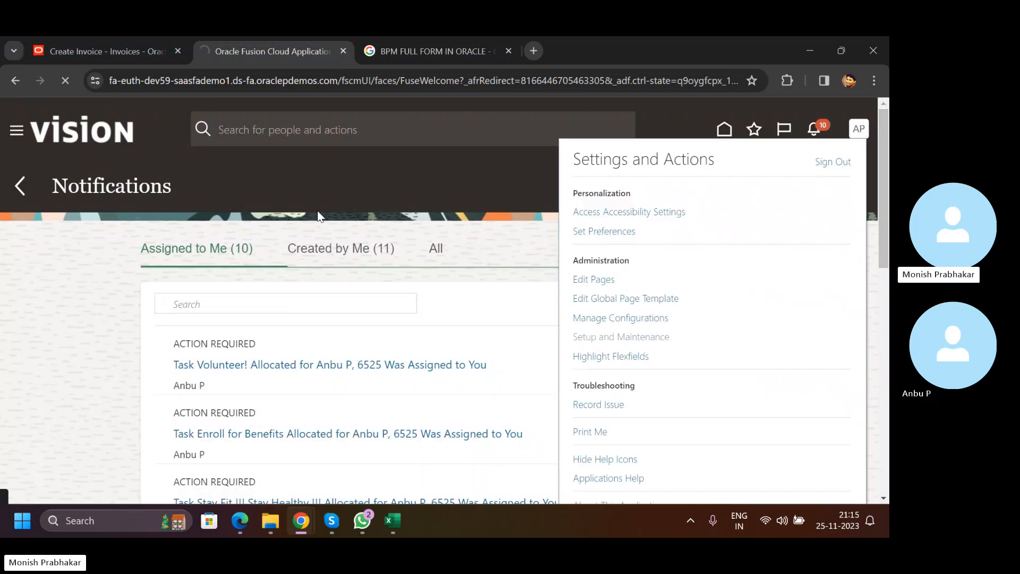
List the Payables functional area's setup tasks, switching the display to All Tasks and back to Required Tasks.
scroll(334, 223, "down", 3)
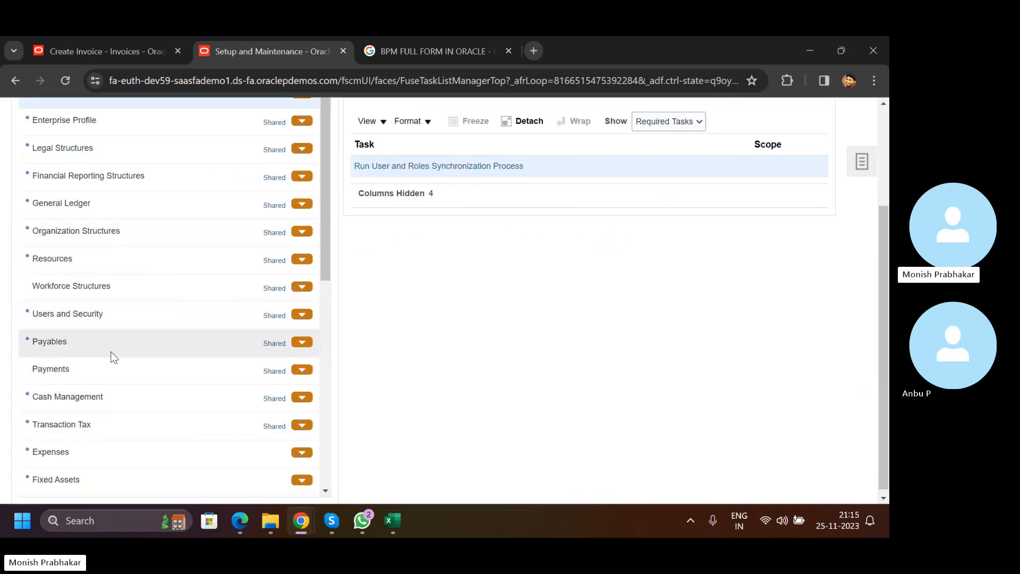
left_click(113, 350)
scroll(638, 270, "up", 3)
left_click(668, 260)
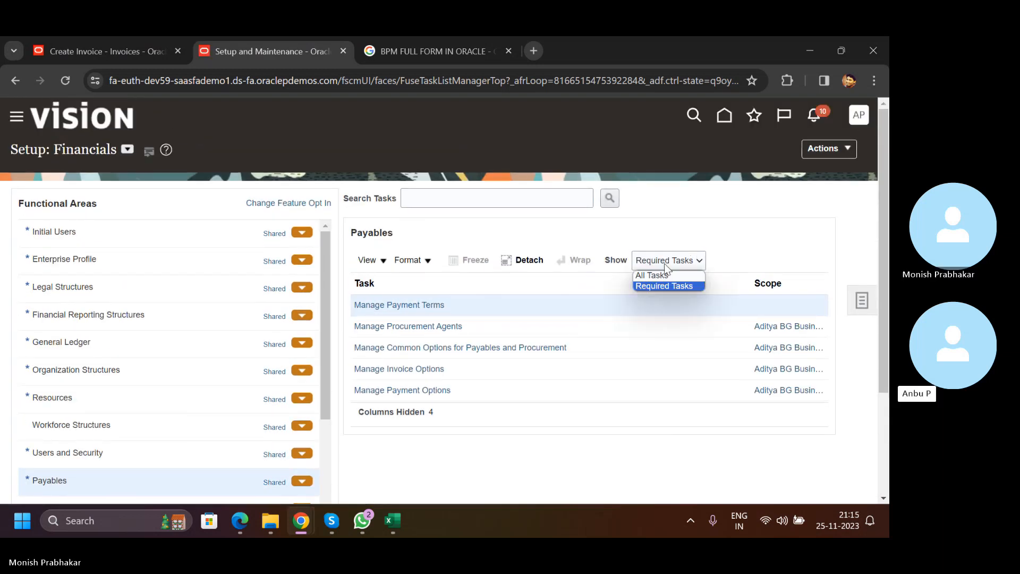
left_click(665, 276)
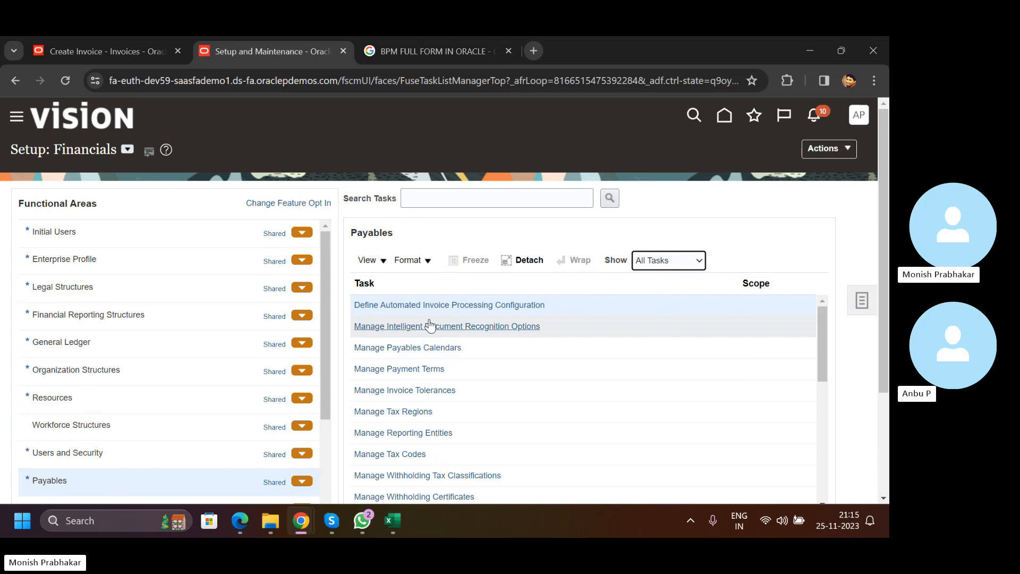
left_click(664, 260)
left_click(648, 286)
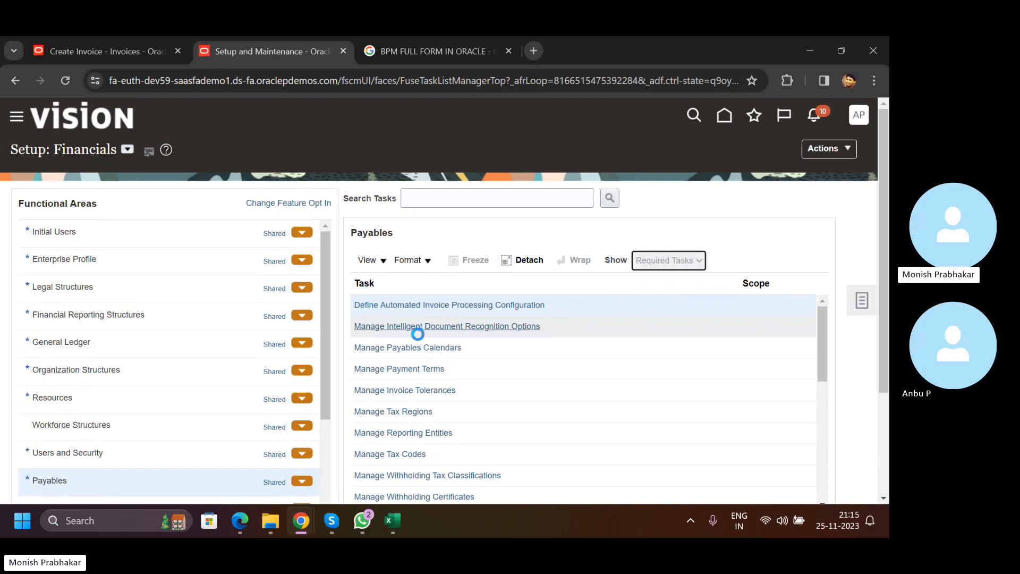
Open Manage Common Options for Payables and Procurement, review its distribution and currency conversion settings, and leave without saving.
left_click(506, 349)
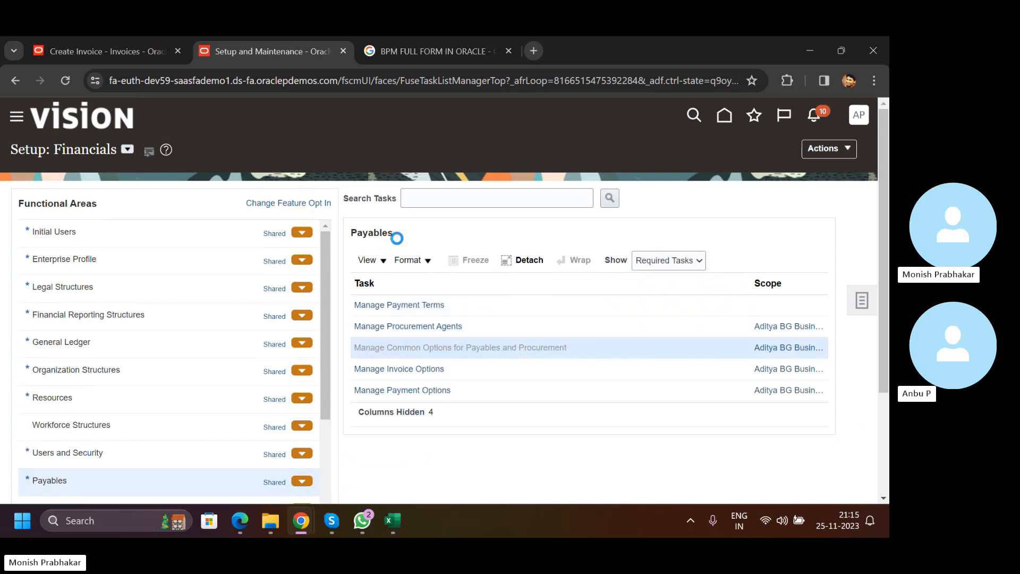
scroll(451, 273, "down", 7)
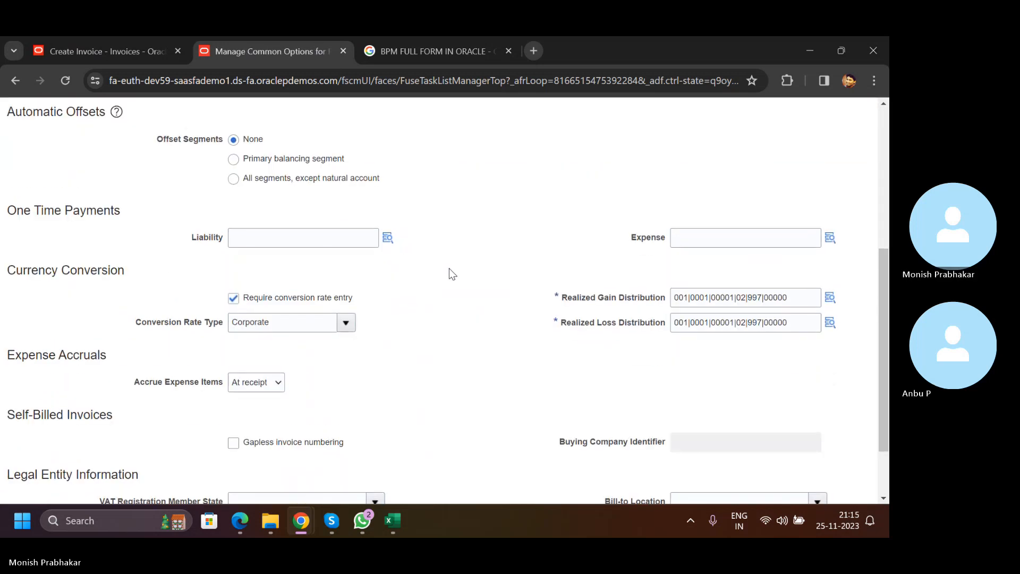
scroll(480, 264, "up", 7)
left_click(840, 140)
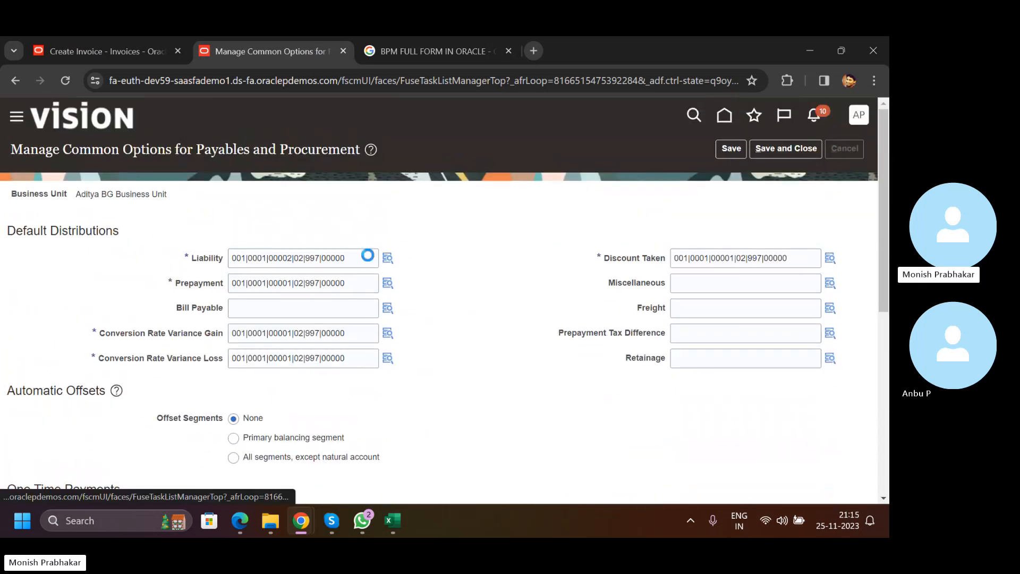
Open Manage Invoice Options and highlight the Enable invoice approval option in the Approval section.
left_click(394, 369)
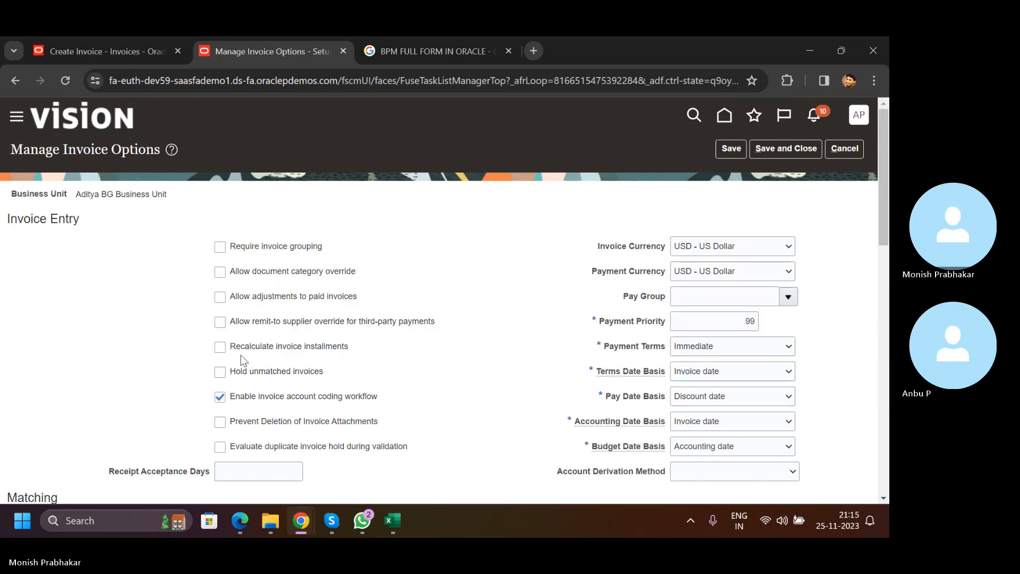
scroll(192, 419, "down", 5)
scroll(188, 414, "down", 4)
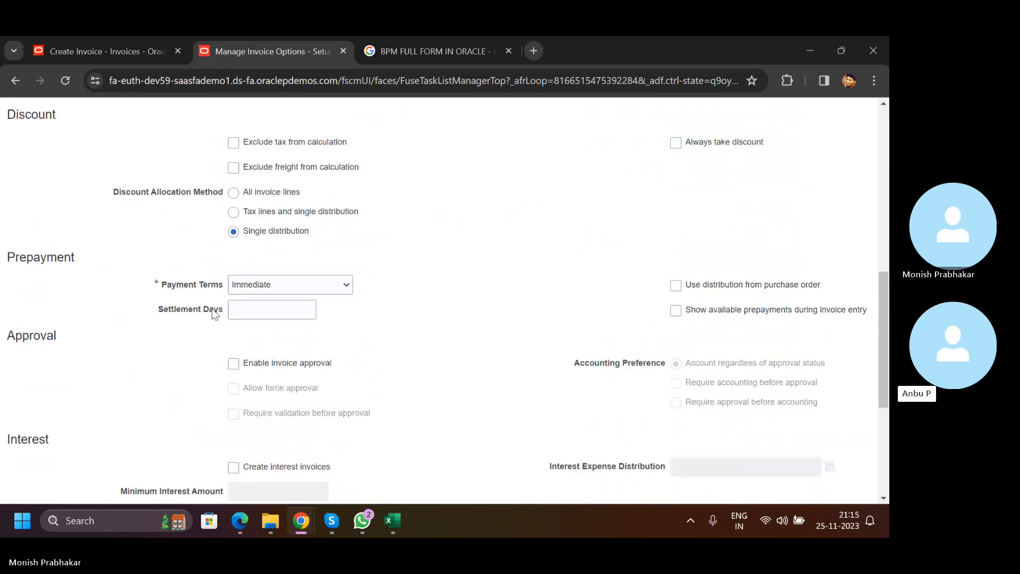
left_click_drag(246, 362, 340, 363)
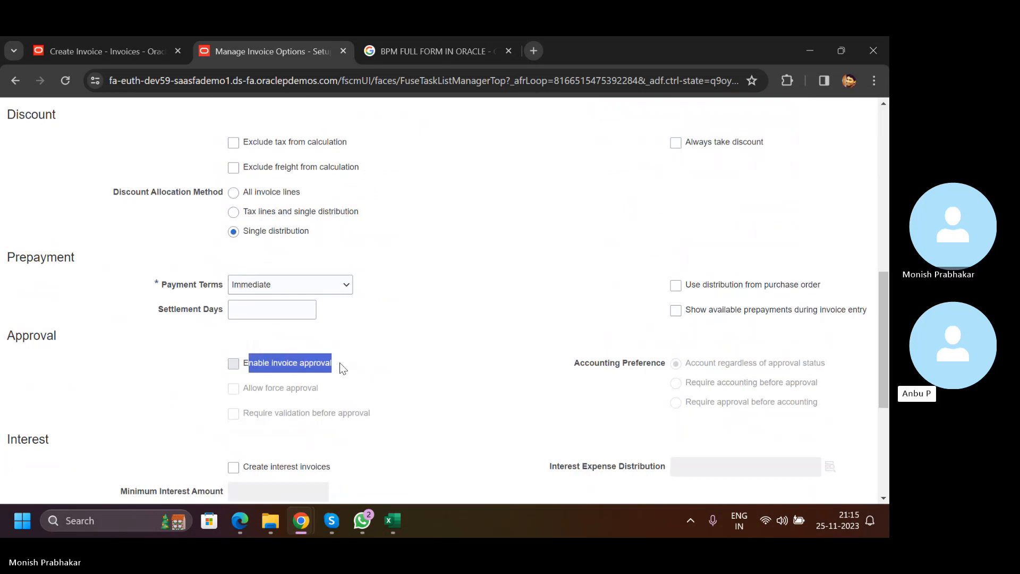
left_click_drag(244, 363, 339, 369)
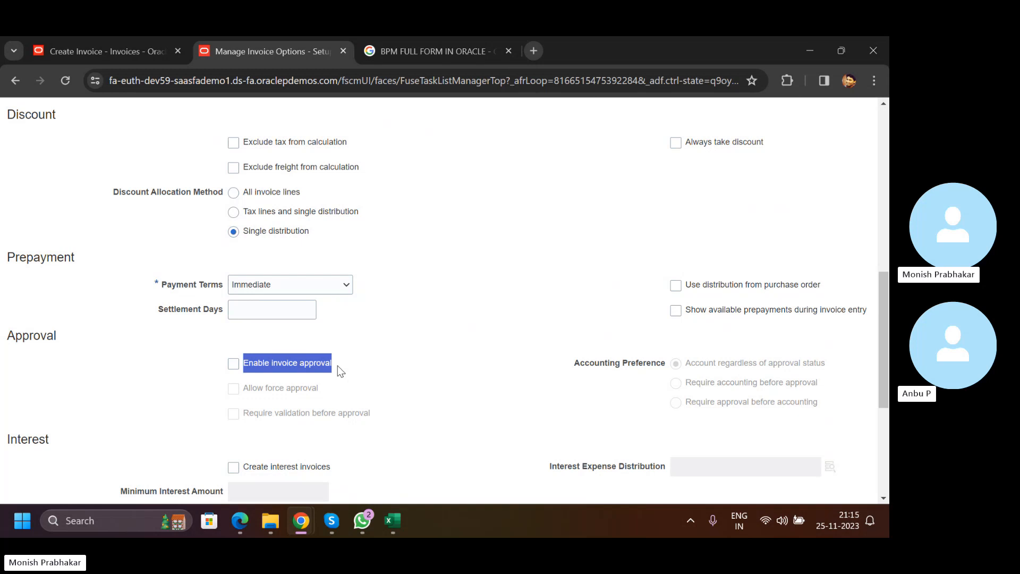
Review the remaining invoice options and highlight Enable invoice account coding workflow in the Invoice Entry section.
scroll(412, 289, "down", 3)
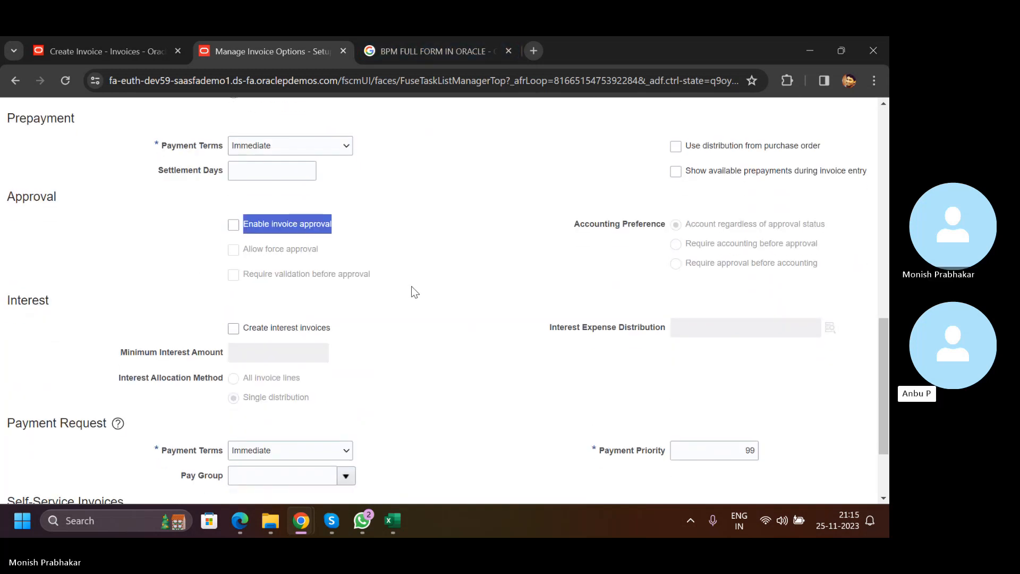
scroll(411, 288, "up", 3)
scroll(409, 290, "up", 7)
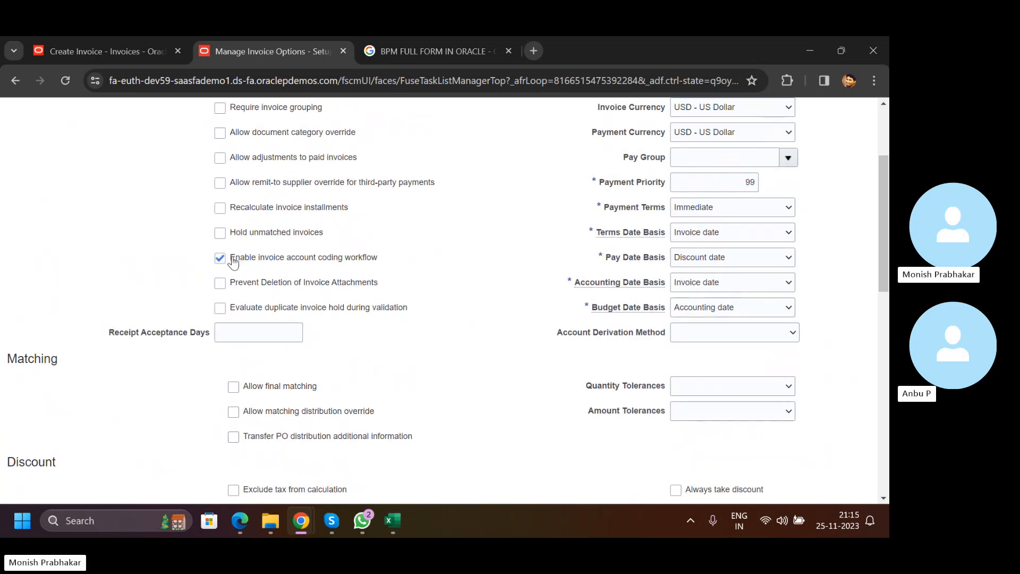
left_click_drag(231, 257, 380, 262)
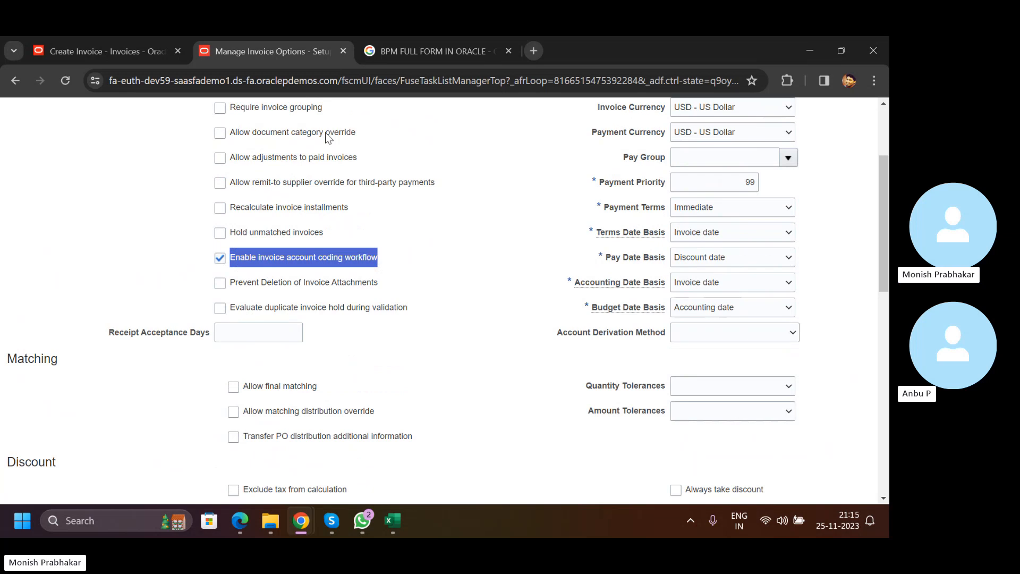
Return to the LMW-INVOICE-005 browser tab and save and close the invoice line's distributions.
left_click(103, 46)
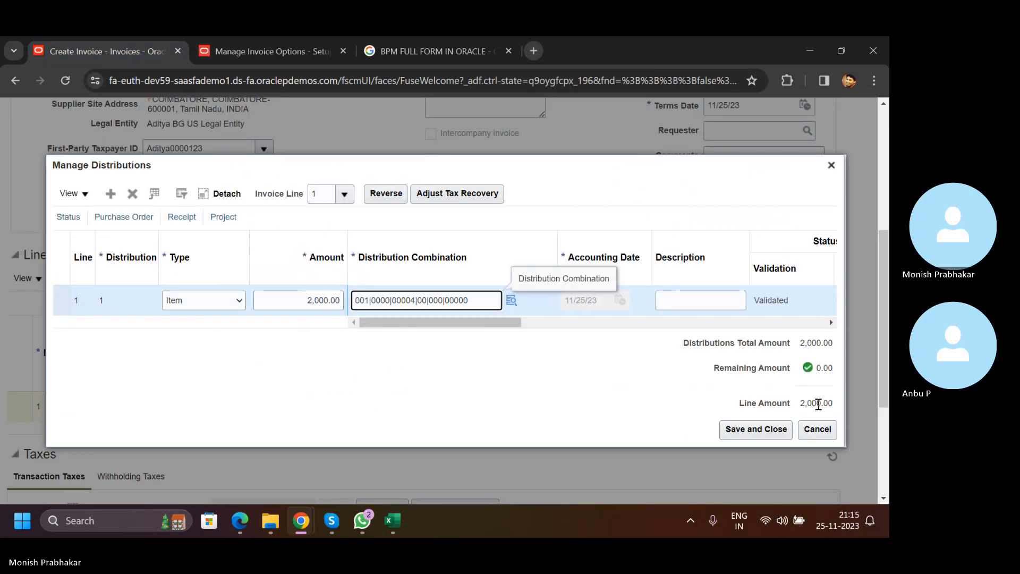
left_click(755, 429)
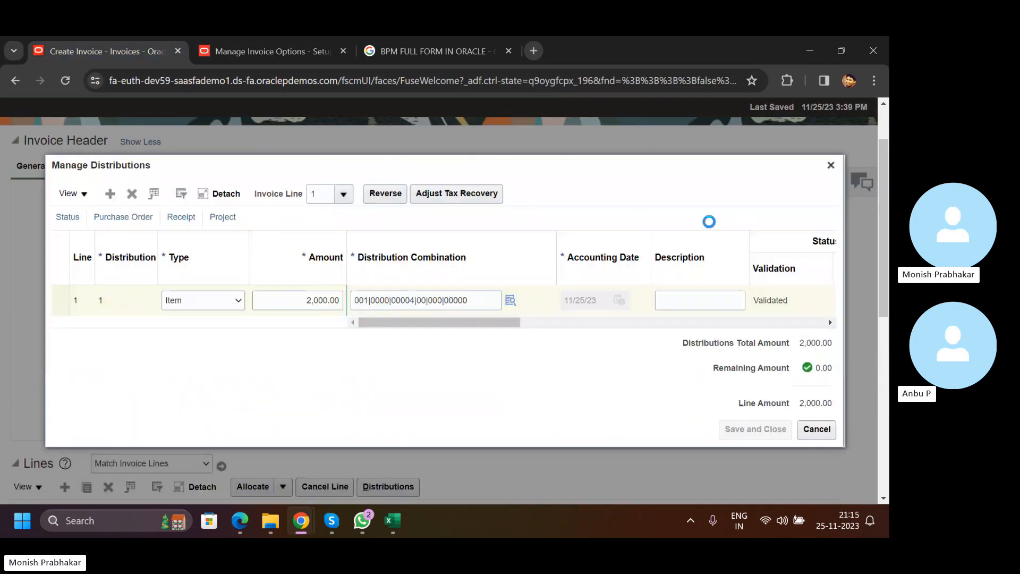
scroll(644, 182, "up", 2)
Post the validated invoice LMW-INVOICE-005 to the ledger.
left_click(557, 150)
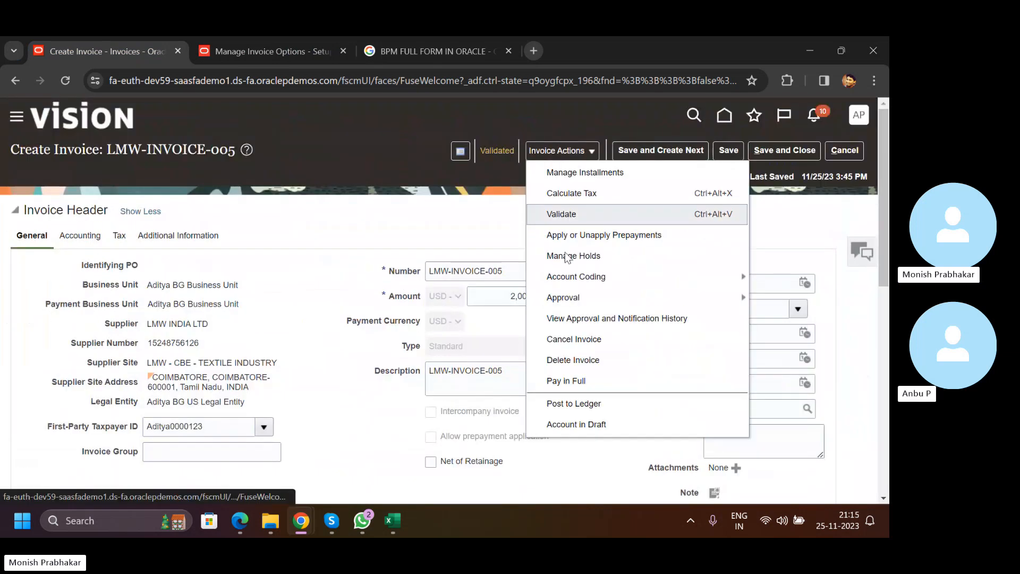
left_click(575, 380)
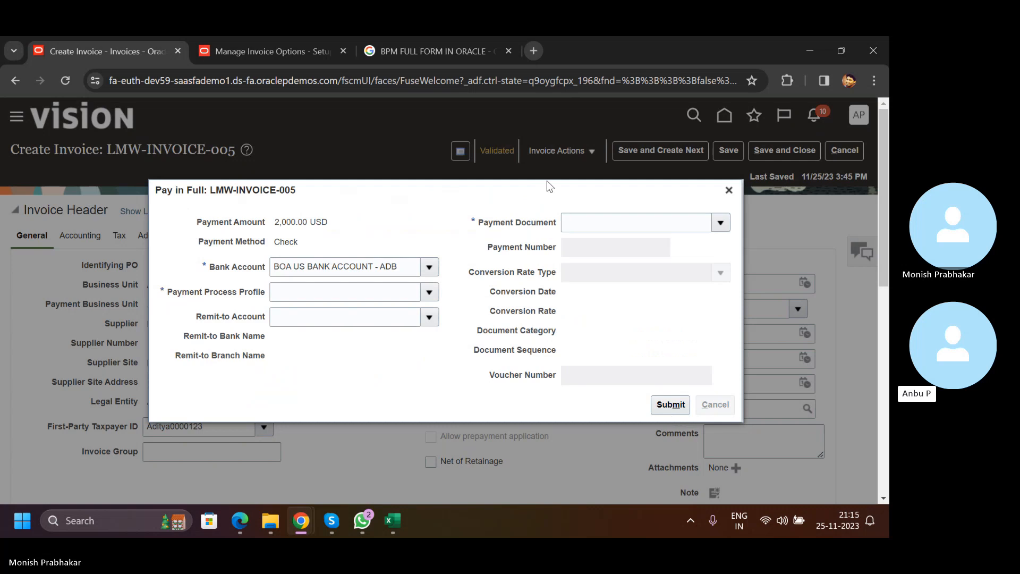
left_click(565, 151)
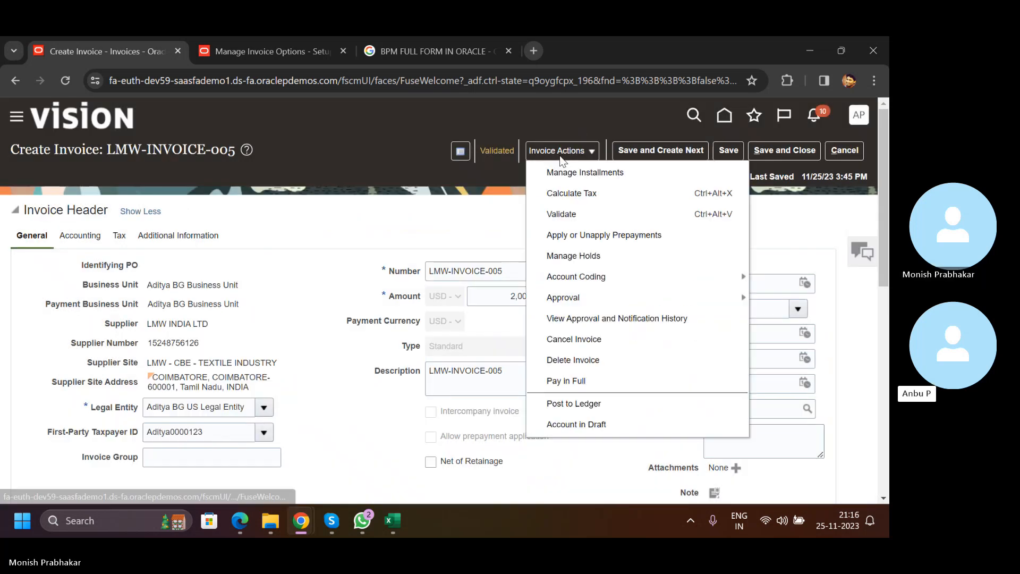
left_click(571, 403)
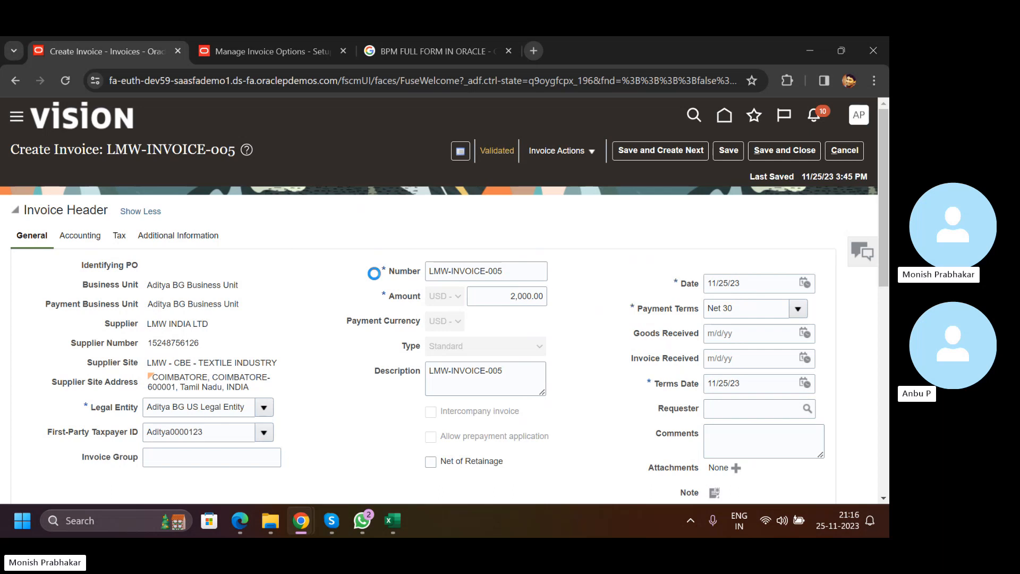
scroll(374, 273, "down", 3)
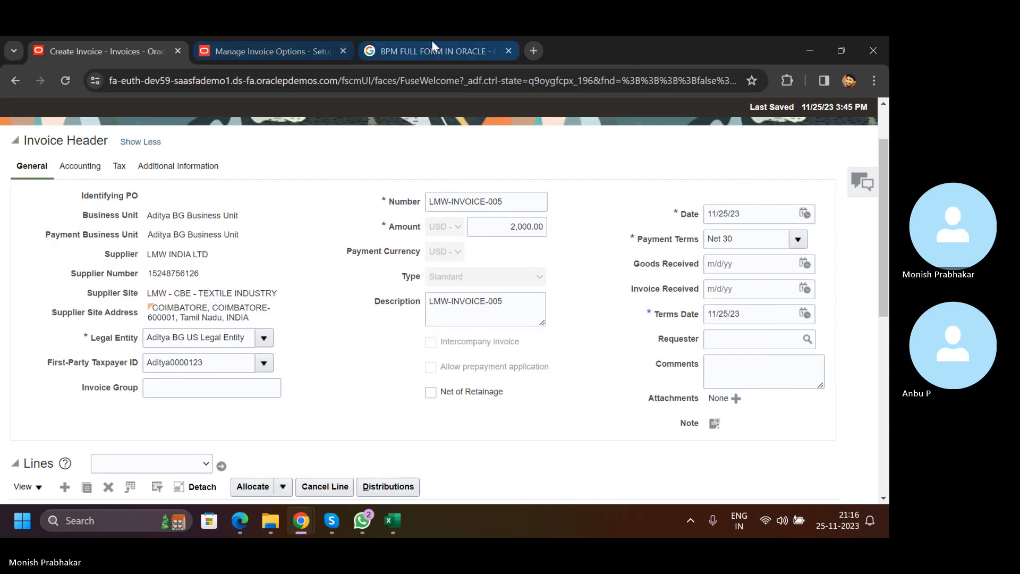
Close the BPM search tab and the Setup and Maintenance tab, leaving only the invoice open.
left_click(432, 51)
left_click(507, 51)
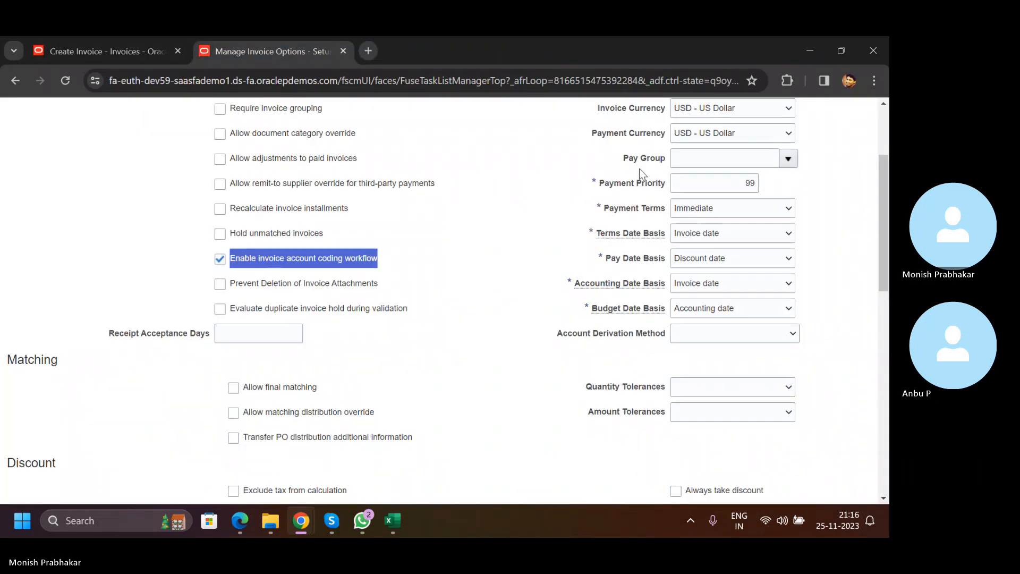
scroll(639, 168, "up", 3)
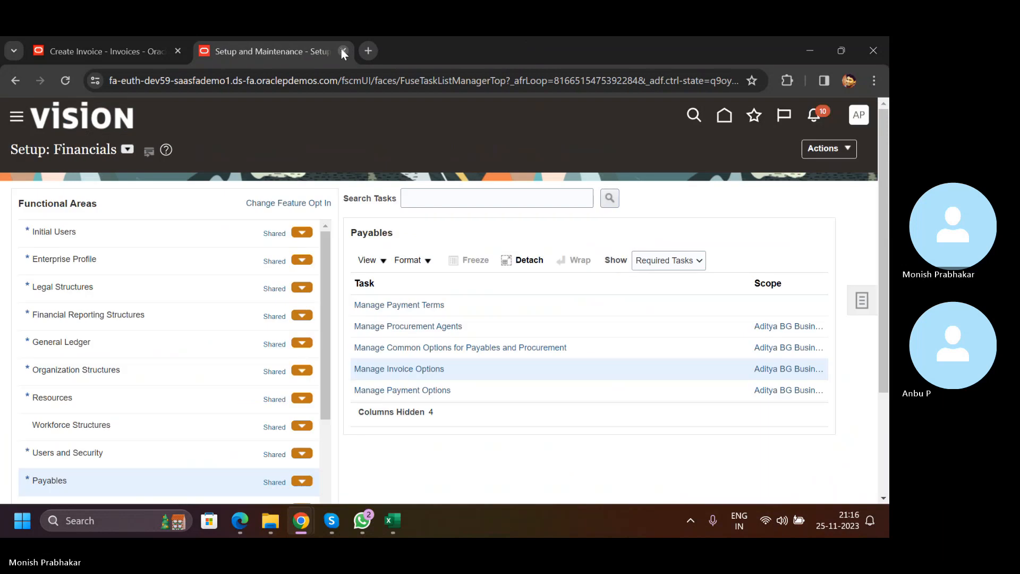
left_click(341, 50)
scroll(370, 245, "up", 2)
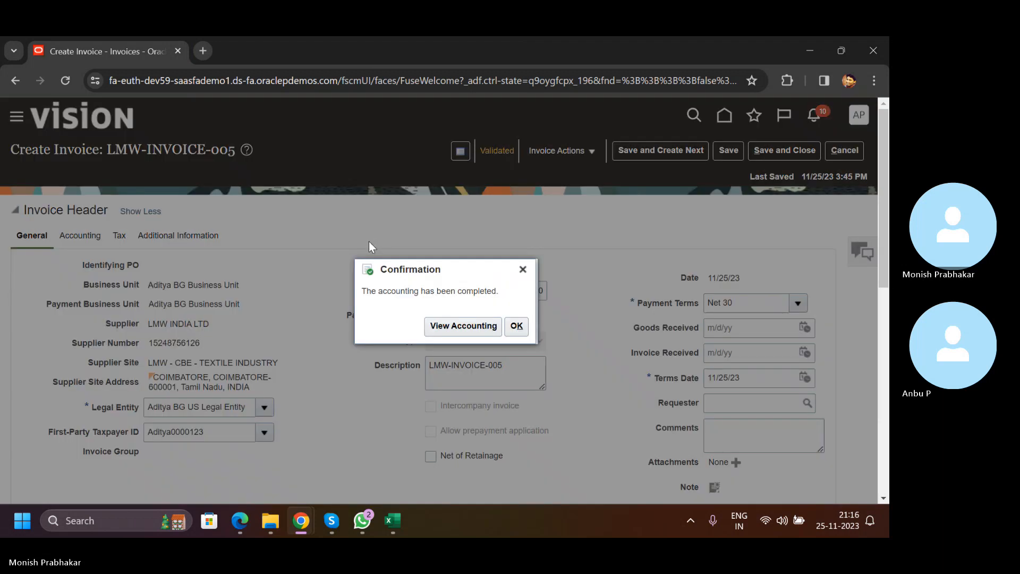
View the accounting created for LMW-INVOICE-005 and highlight the item expense class and the liability line's account.
left_click(426, 326)
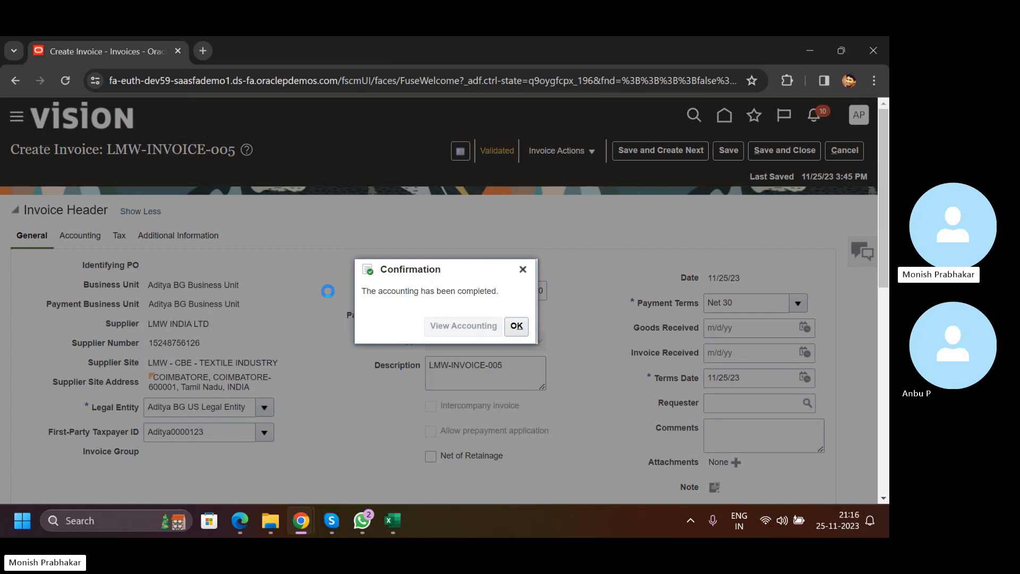
triple_click(517, 332)
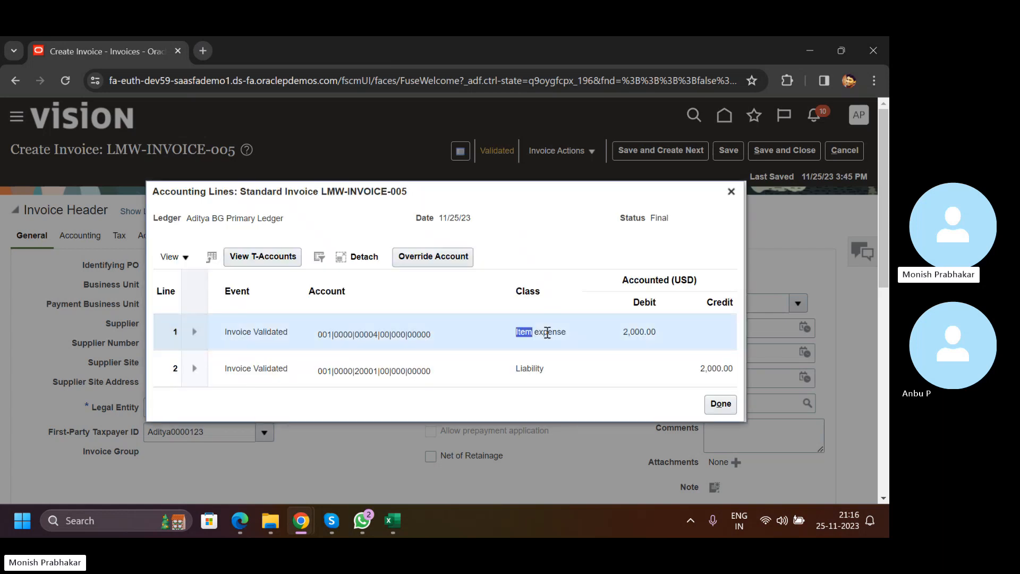
left_click_drag(317, 371, 437, 376)
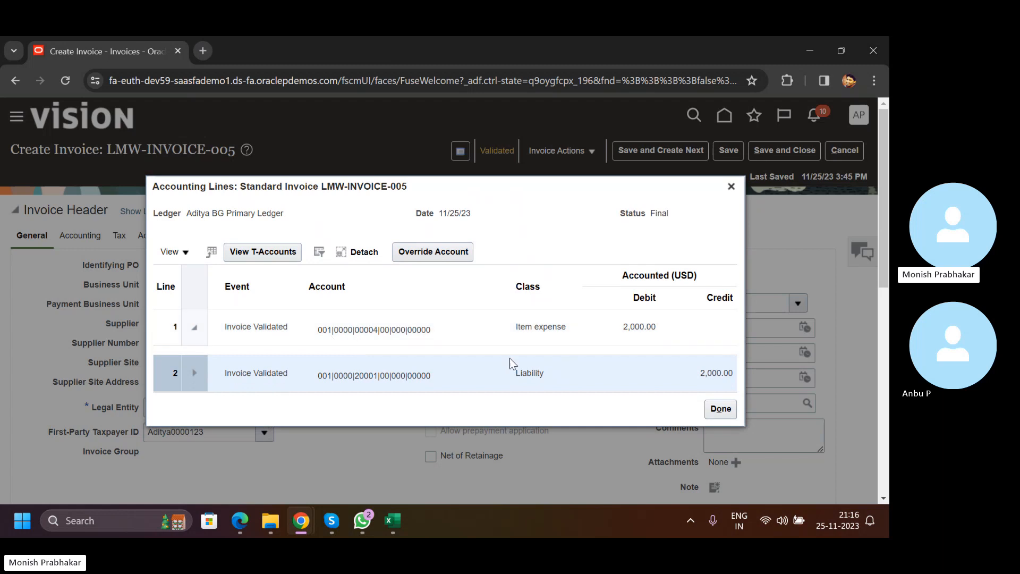
Show all columns in the accounting lines table and review the account, class, amount and journal line number details.
left_click(176, 252)
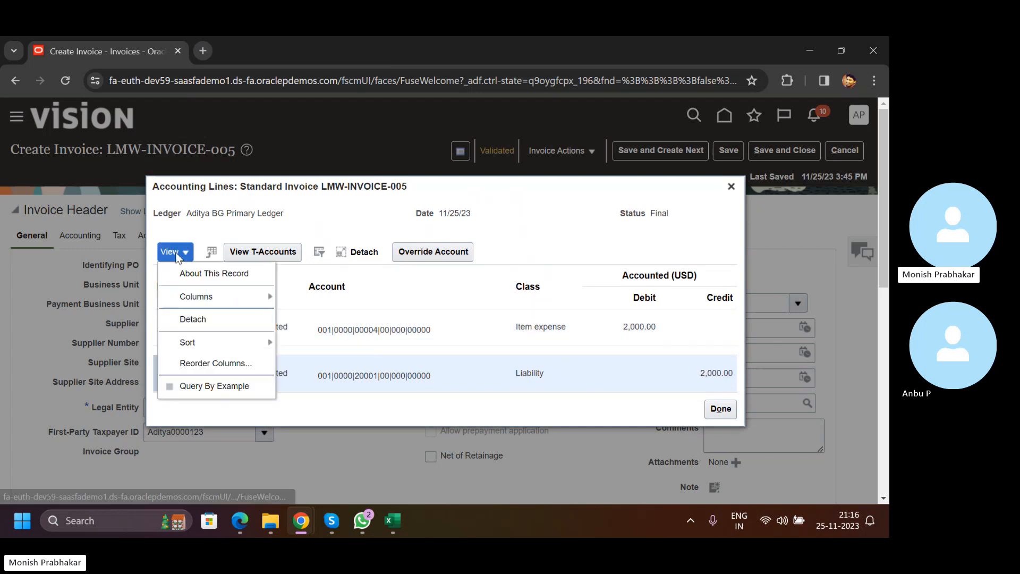
mouse_move(207, 293)
left_click(300, 297)
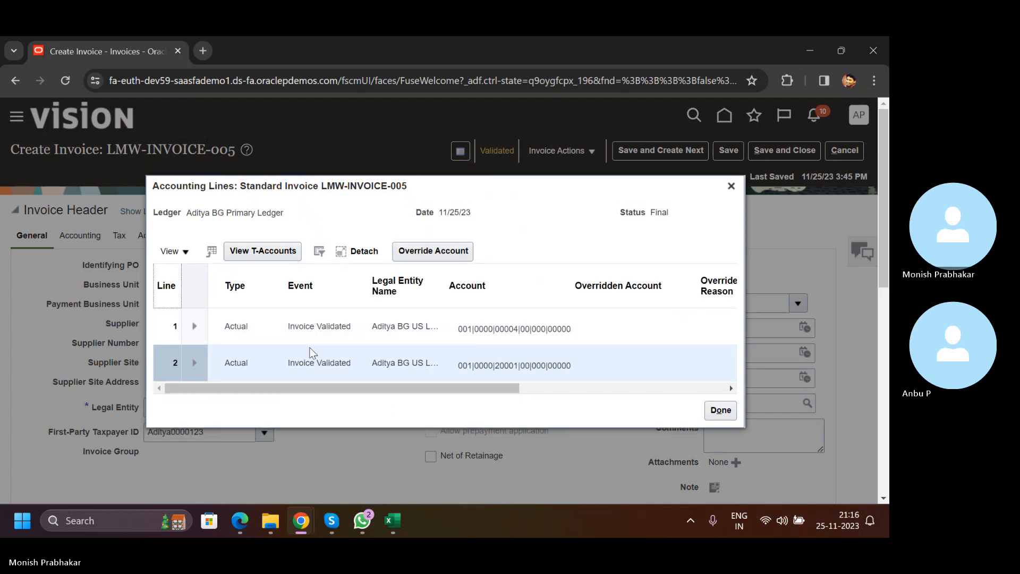
left_click_drag(301, 387, 607, 393)
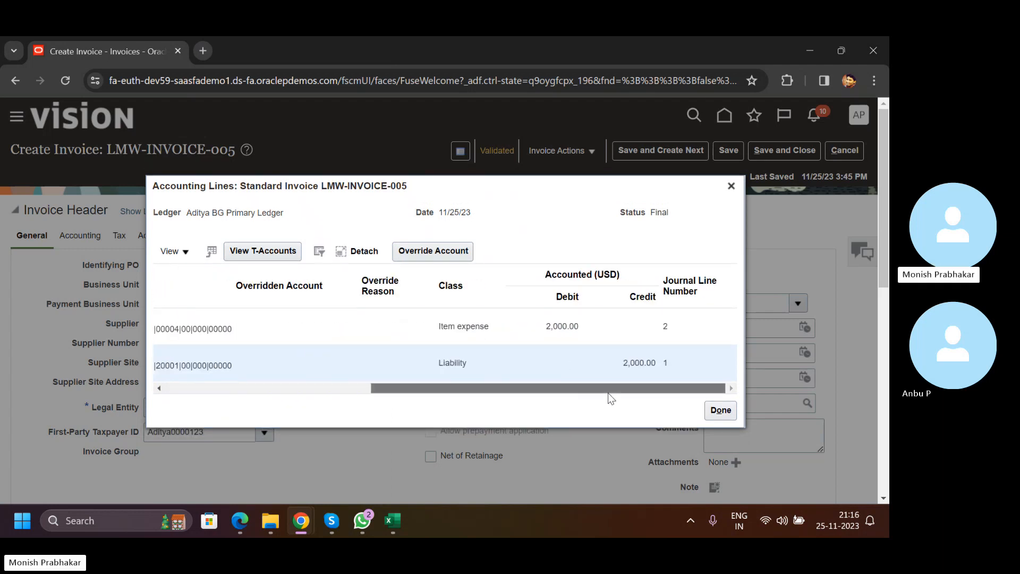
left_click(665, 325)
left_click_drag(487, 388, 250, 392)
Open the T-accounts view of the invoice's accounting and highlight the Expense A/c account combination.
left_click(250, 256)
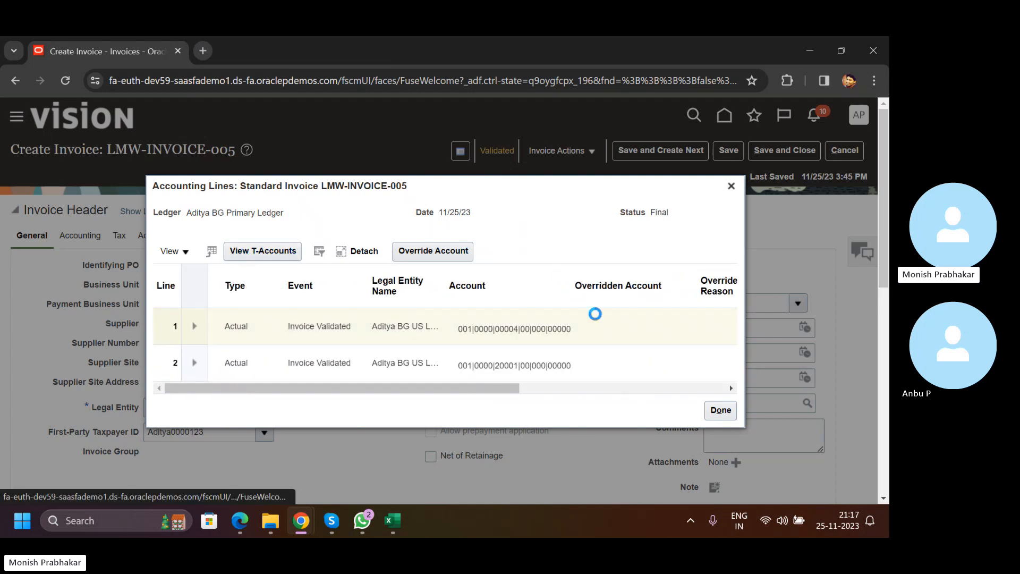
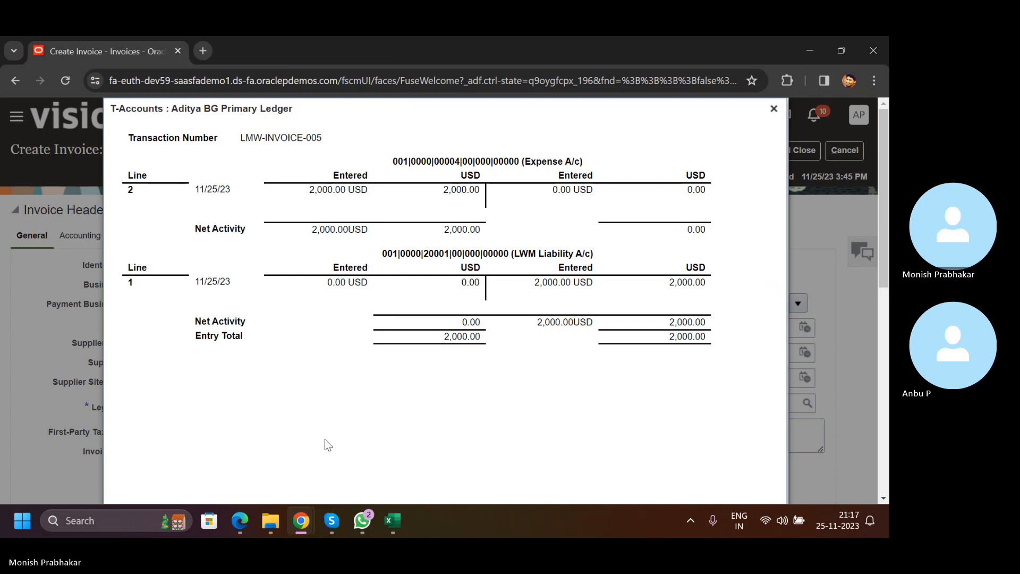
left_click(331, 520)
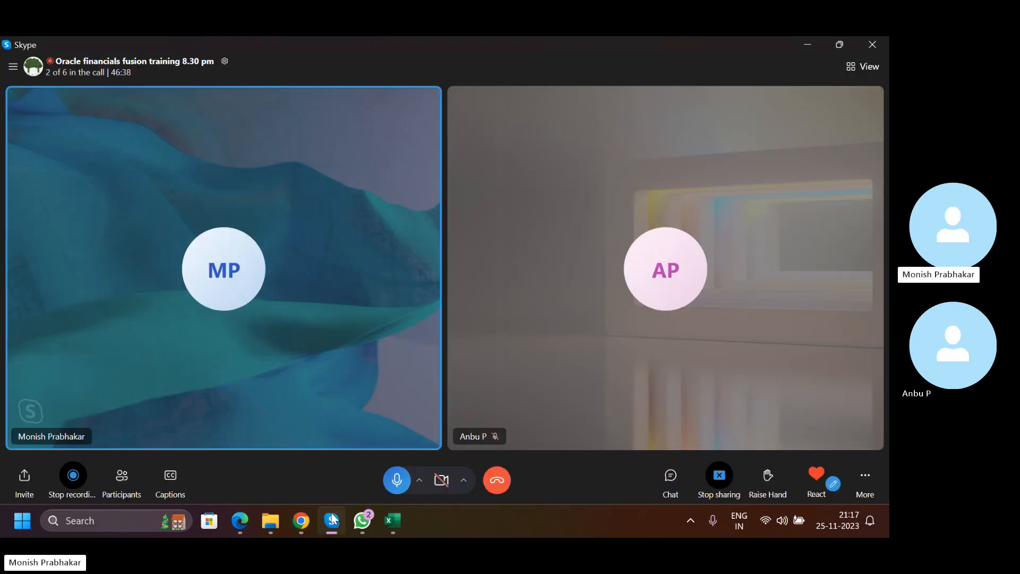
left_click(334, 519)
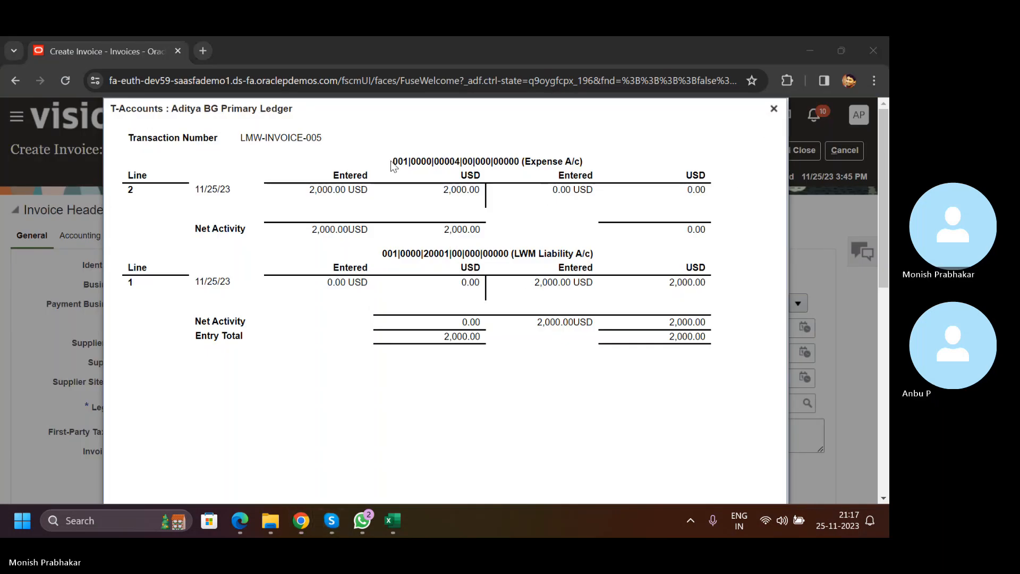
left_click_drag(393, 165, 536, 162)
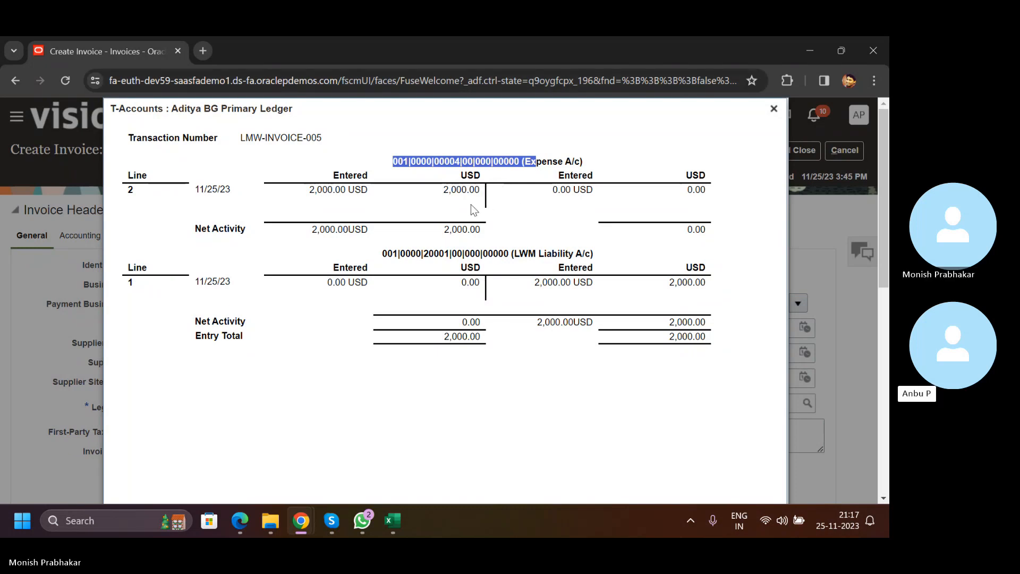
Close the T-accounts view and the accounting lines of LMW-INVOICE-005 to return to the invoice.
left_click_drag(122, 113, 178, 115)
left_click_drag(245, 139, 795, 144)
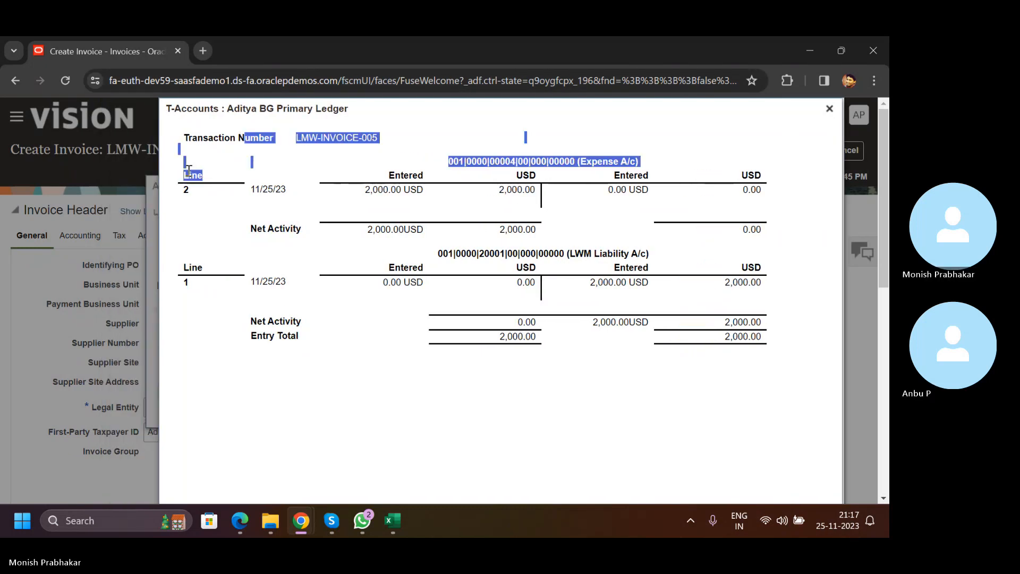
left_click(829, 108)
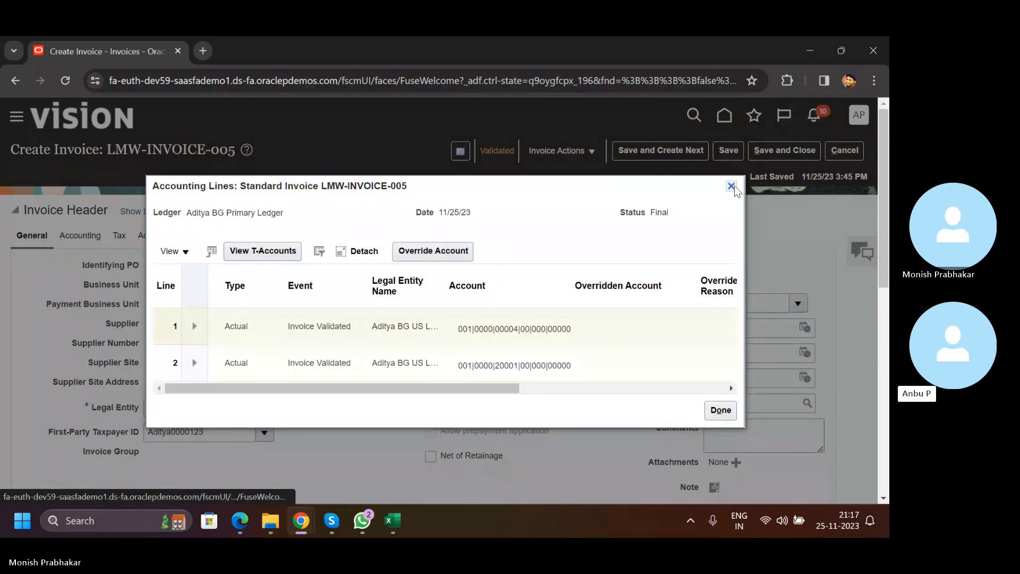
left_click(732, 187)
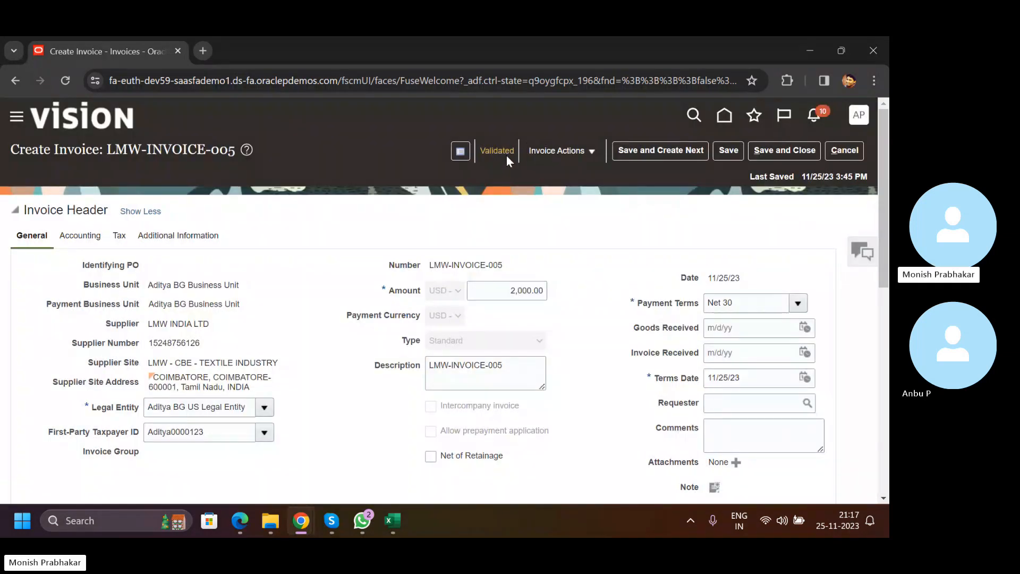
Duplicate the invoice's browser tab, place the copy second, and open Manage Journals under General Accounting in the first tab.
right_click(128, 48)
left_click(173, 172)
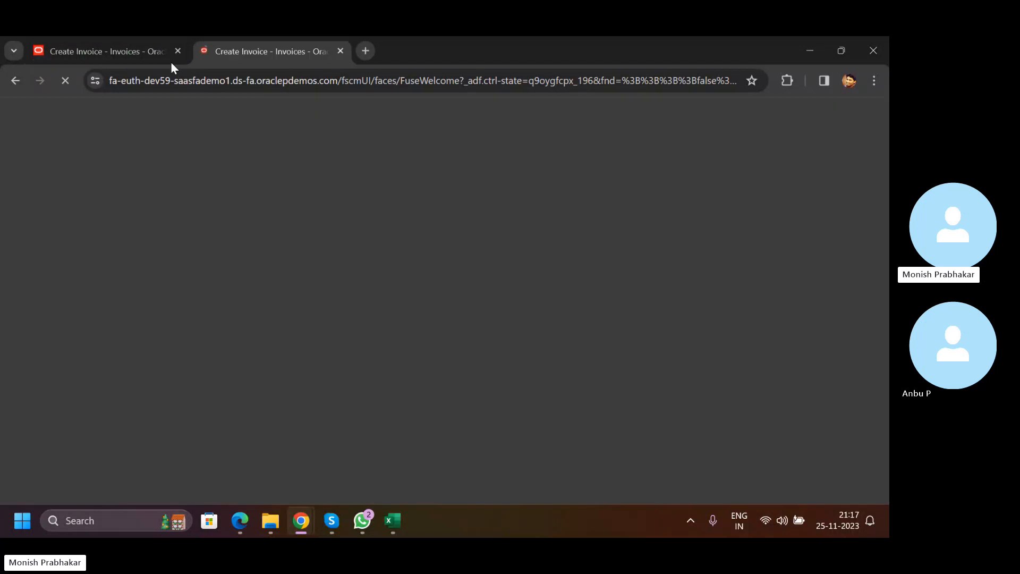
left_click_drag(248, 51, 110, 47)
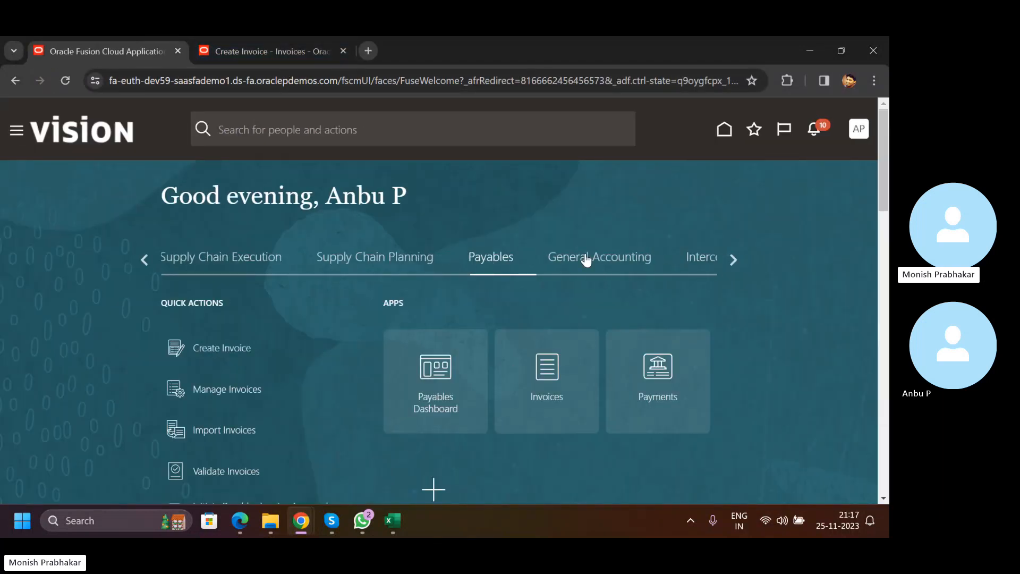
left_click(586, 259)
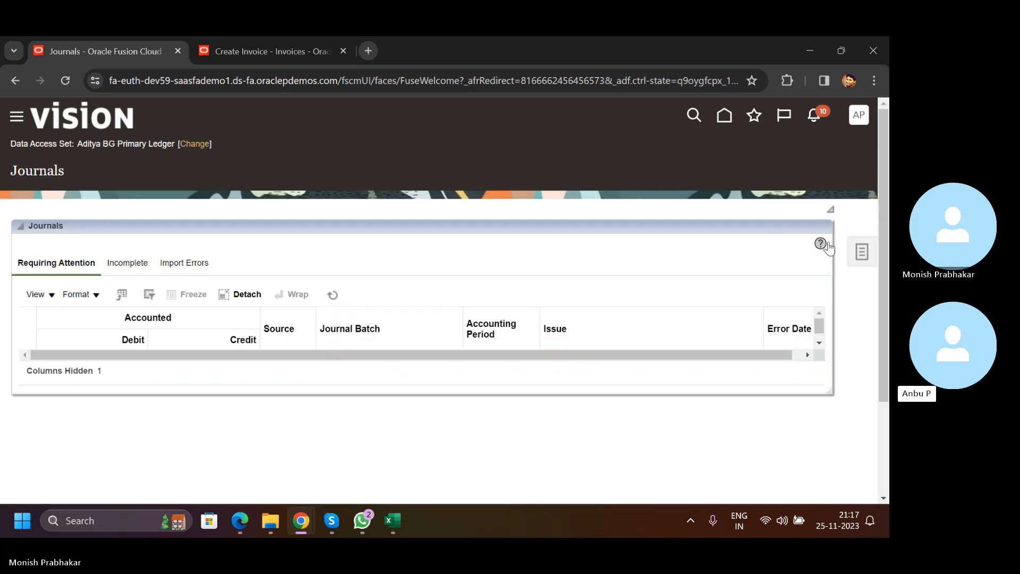
left_click(860, 253)
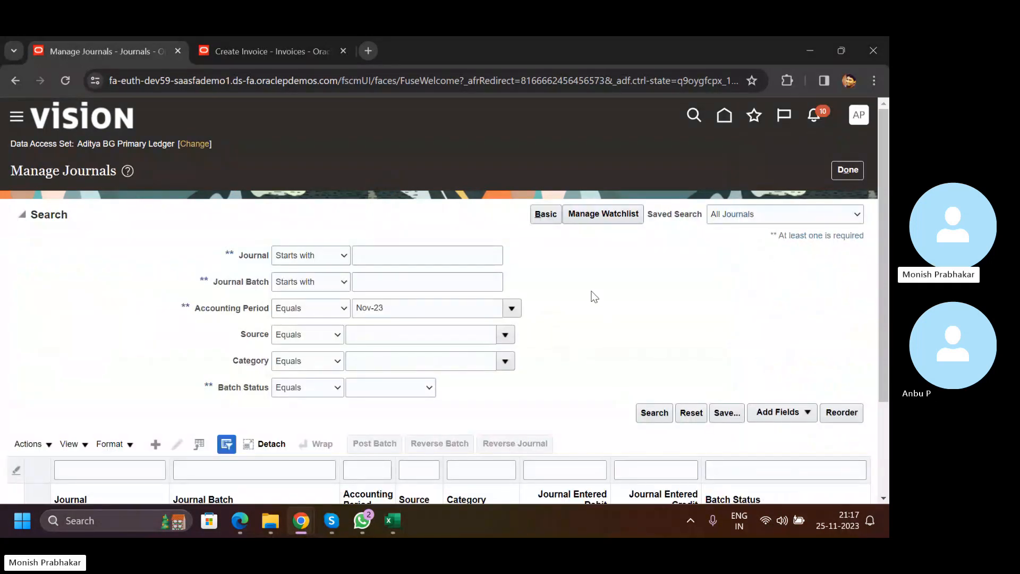
List the Nov-23 journals, compare the 2,000.00 USD Purchase Invoices journal with the invoice, and open that journal.
scroll(594, 295, "down", 1)
scroll(594, 296, "down", 3)
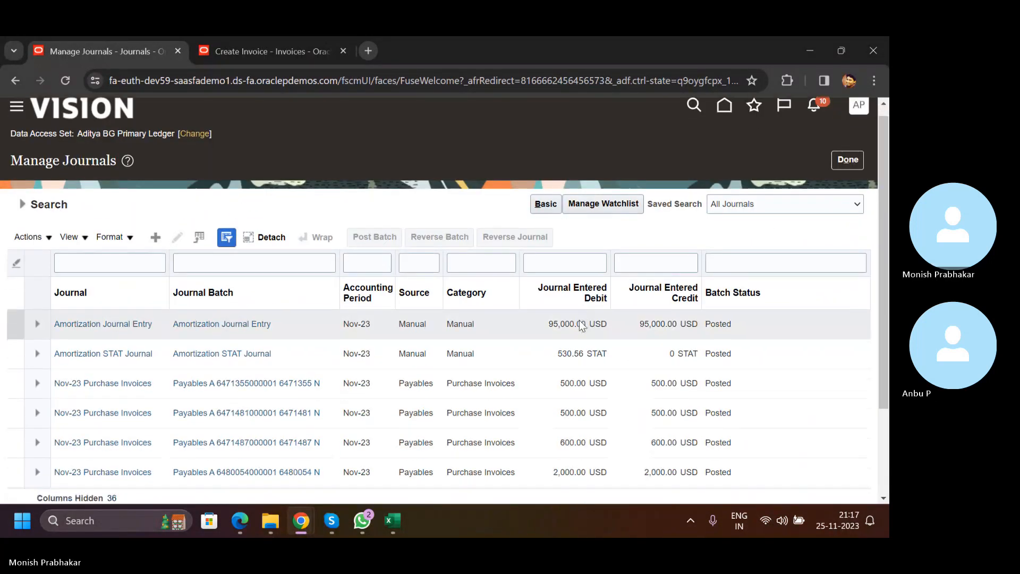
left_click(602, 417)
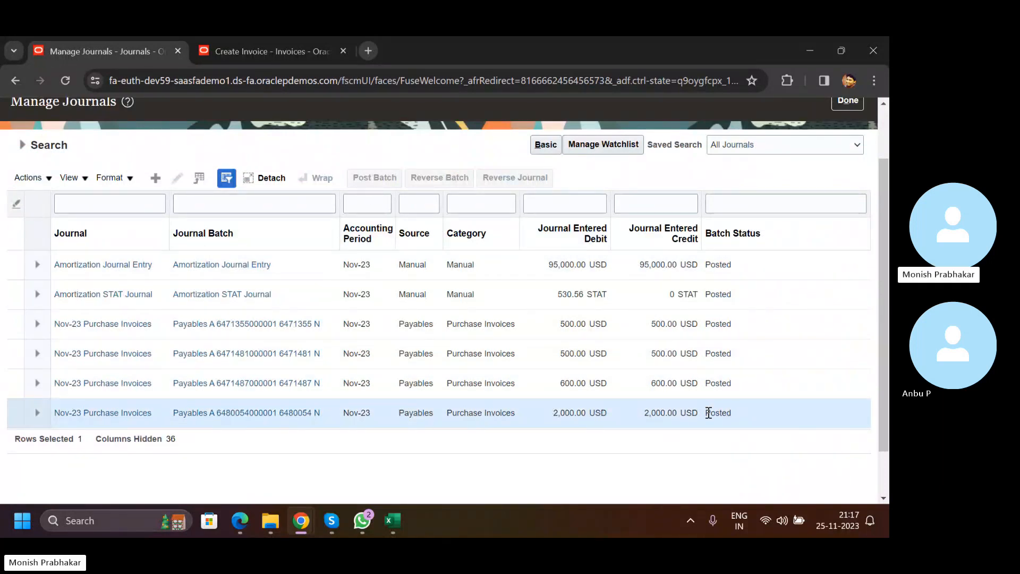
left_click(271, 53)
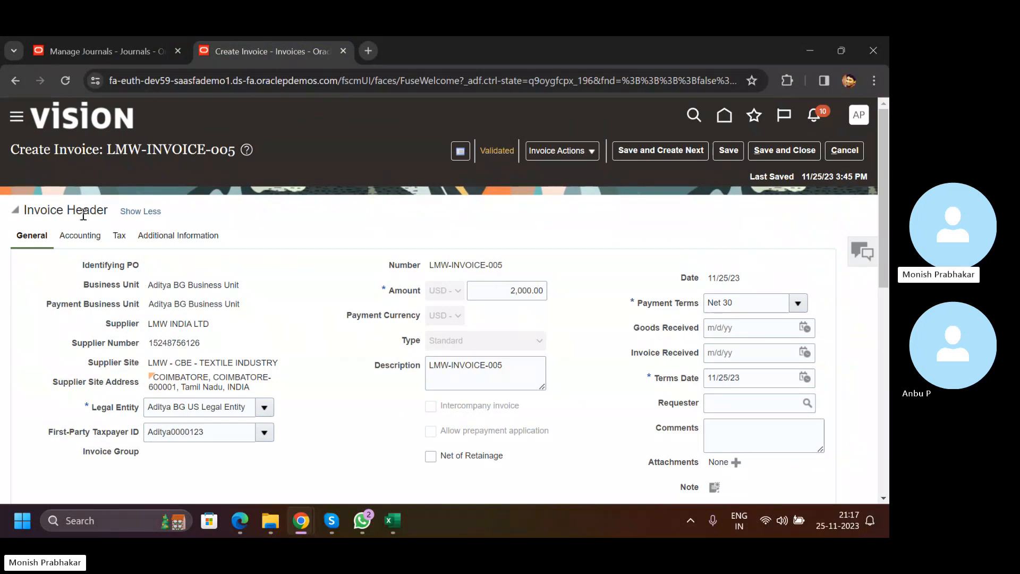
left_click(90, 52)
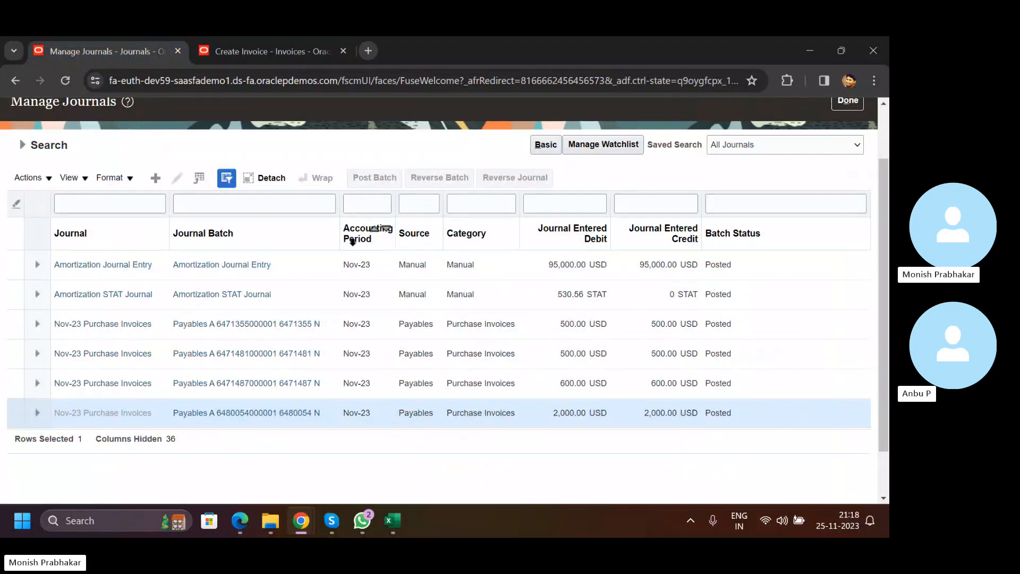
left_click(205, 314)
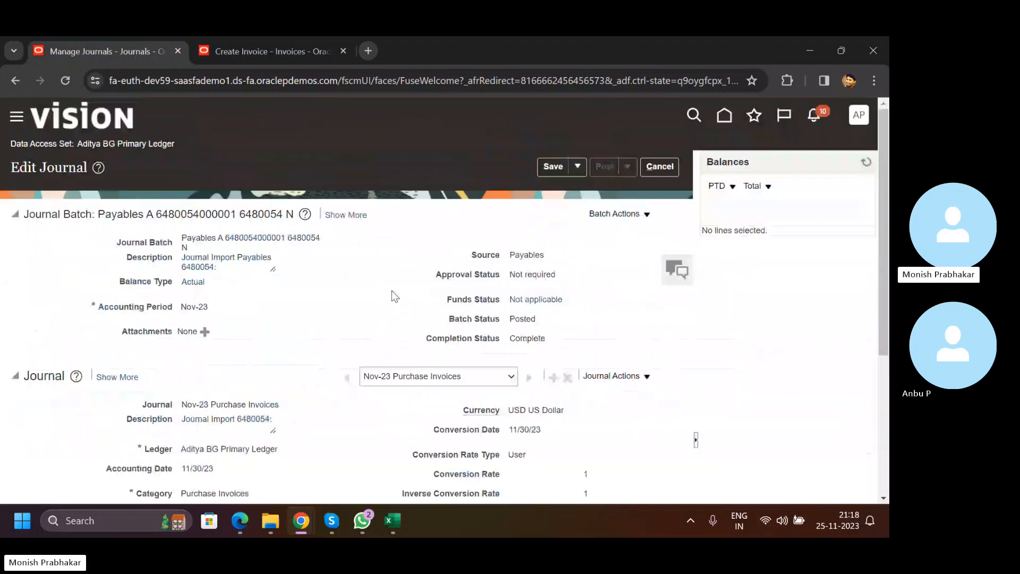
Examine the posted journal's batch details, Purchase Invoices category, and debit and credit journal lines.
scroll(363, 361, "down", 3)
scroll(356, 382, "down", 1)
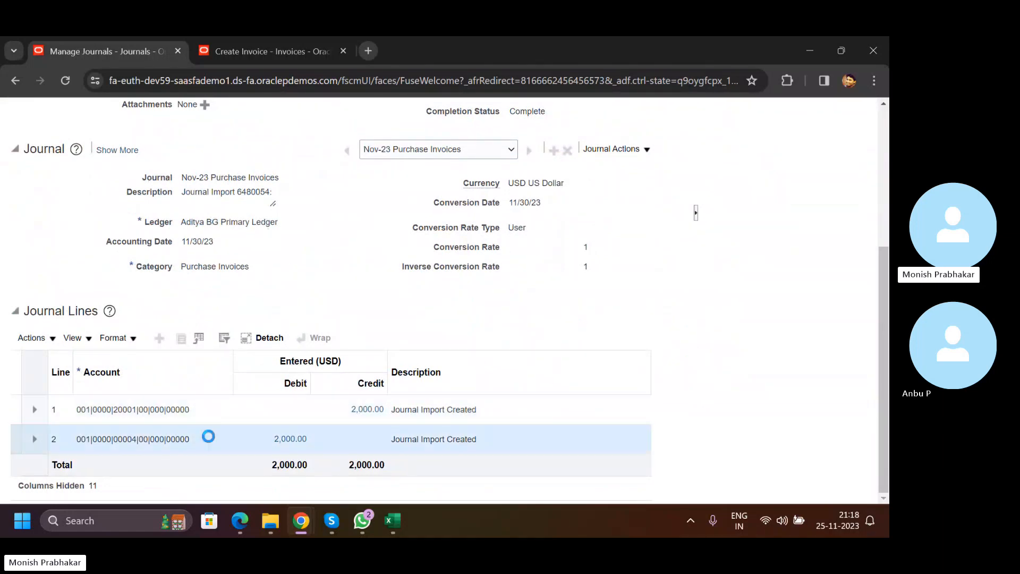
scroll(228, 415, "up", 1)
scroll(228, 415, "up", 4)
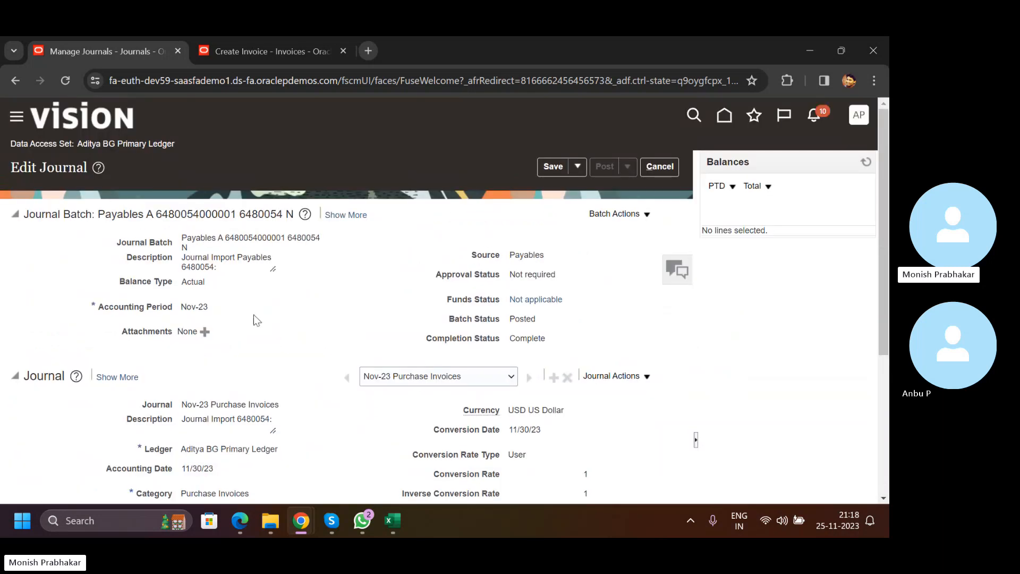
left_click_drag(183, 242, 210, 235)
scroll(223, 242, "down", 1)
left_click_drag(180, 428, 254, 428)
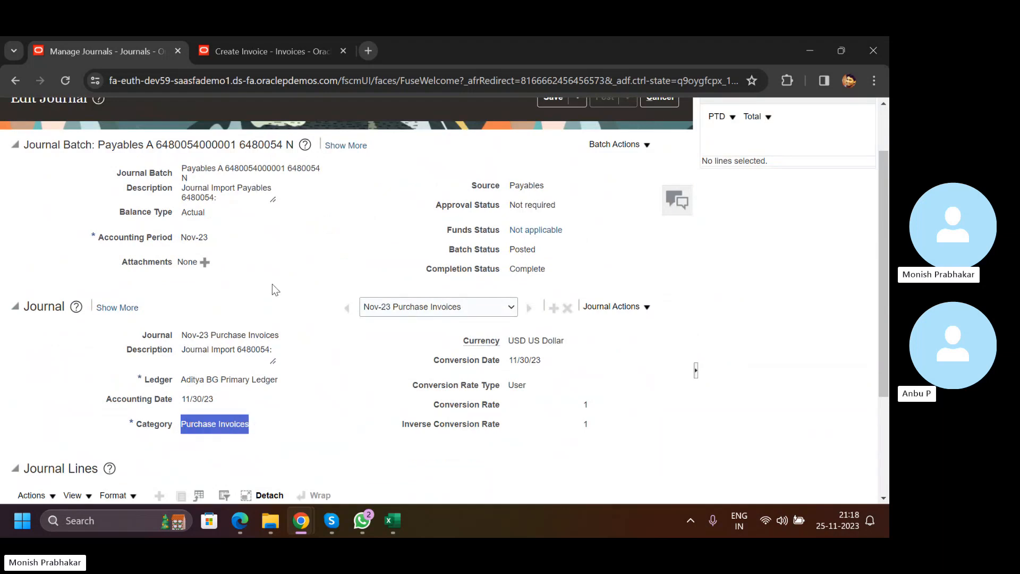
scroll(271, 284, "down", 2)
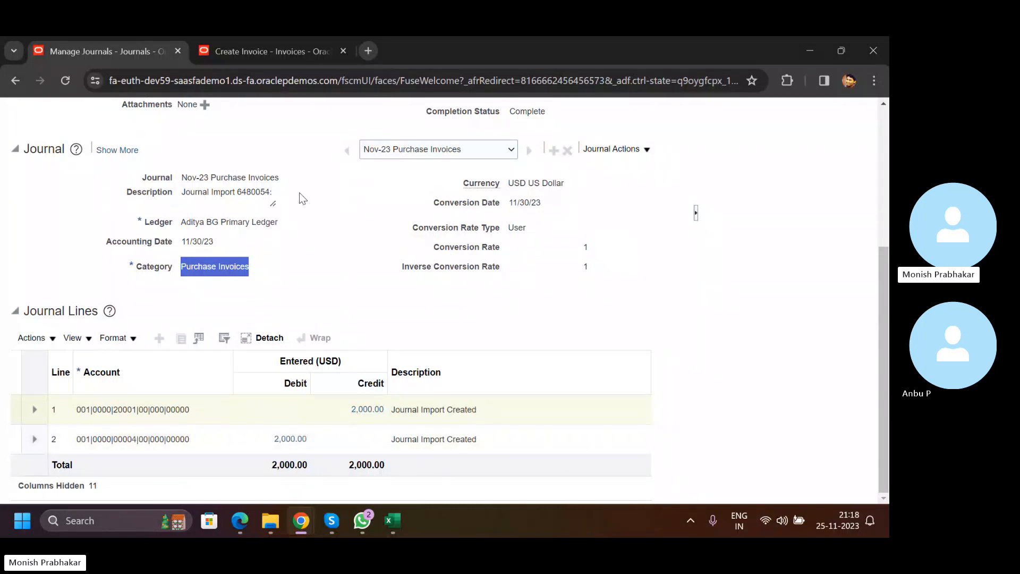
scroll(228, 215, "up", 3)
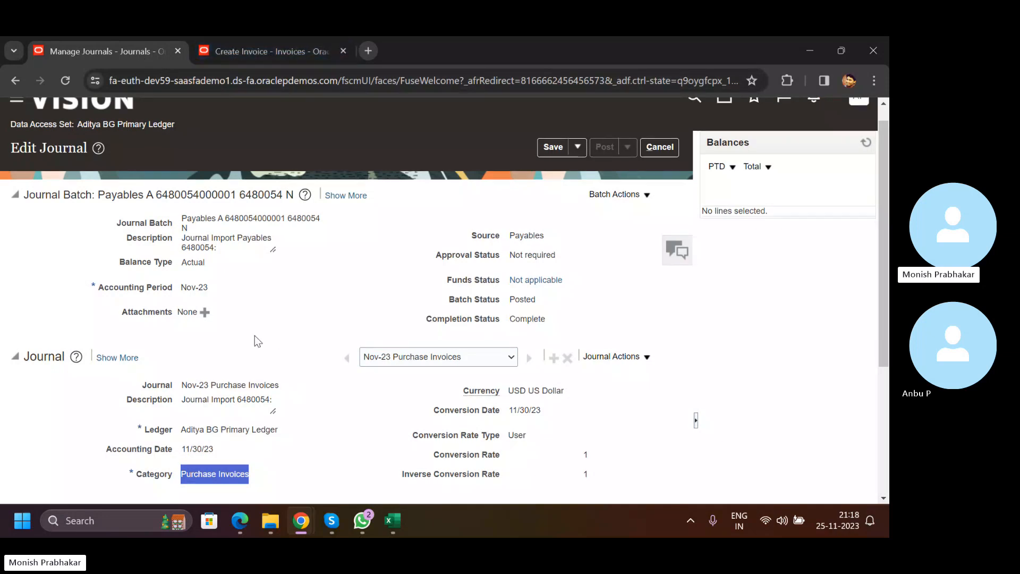
scroll(255, 338, "down", 4)
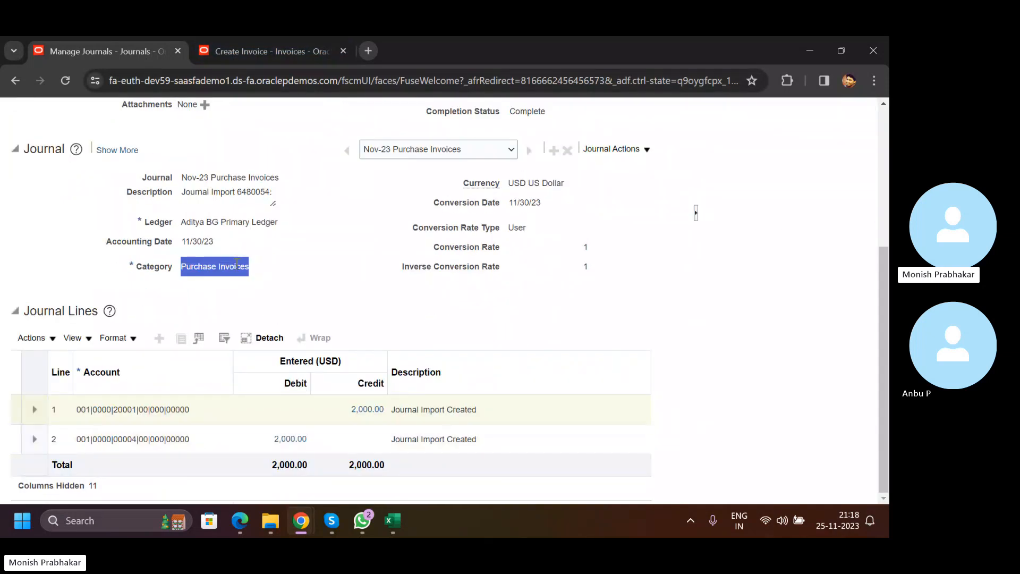
left_click(314, 268)
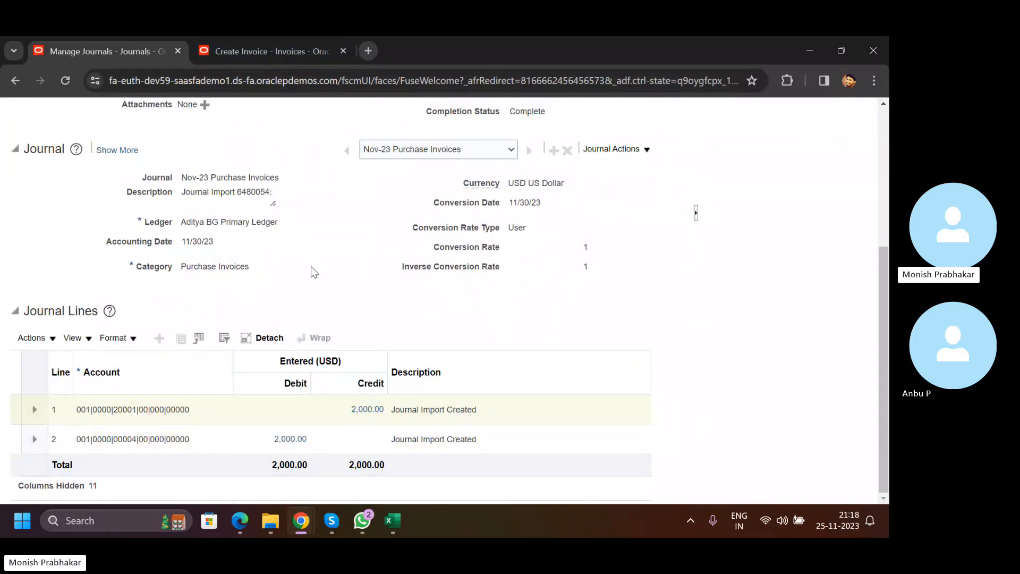
Drill down from the journal's debit amount to its subledger journal lines and highlight the event type and transaction number.
left_click(284, 439)
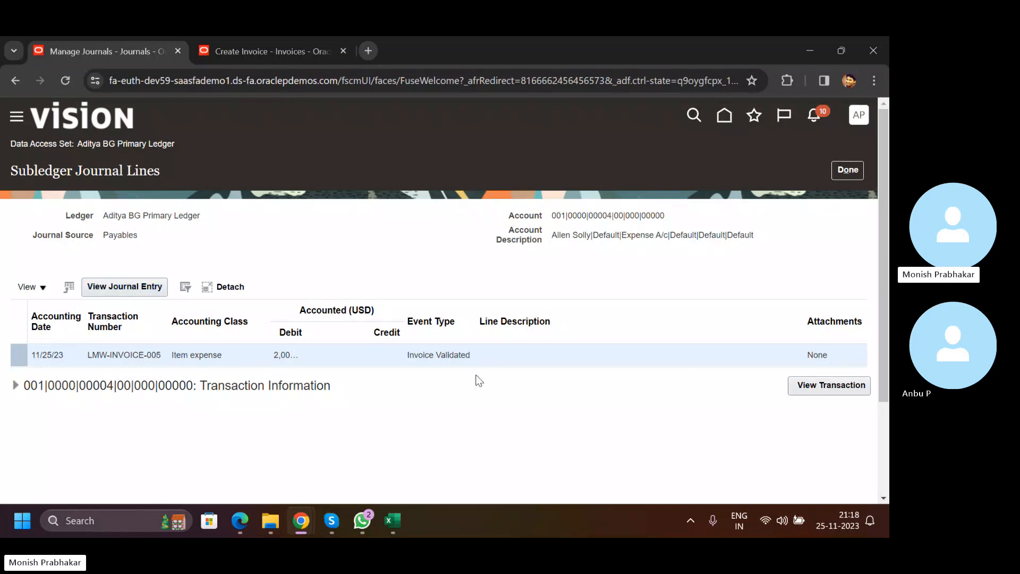
left_click_drag(408, 355, 472, 357)
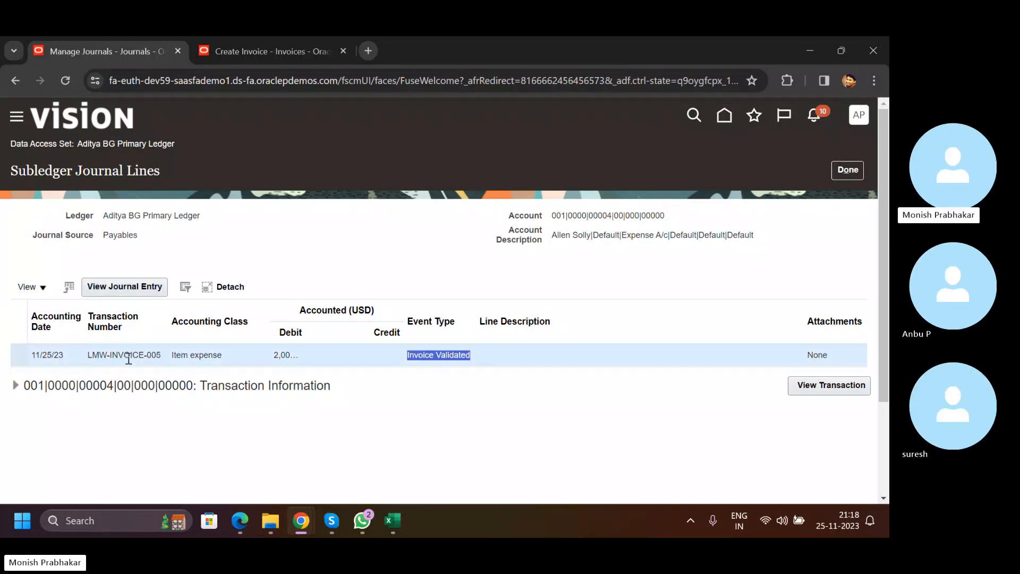
left_click_drag(160, 354, 98, 354)
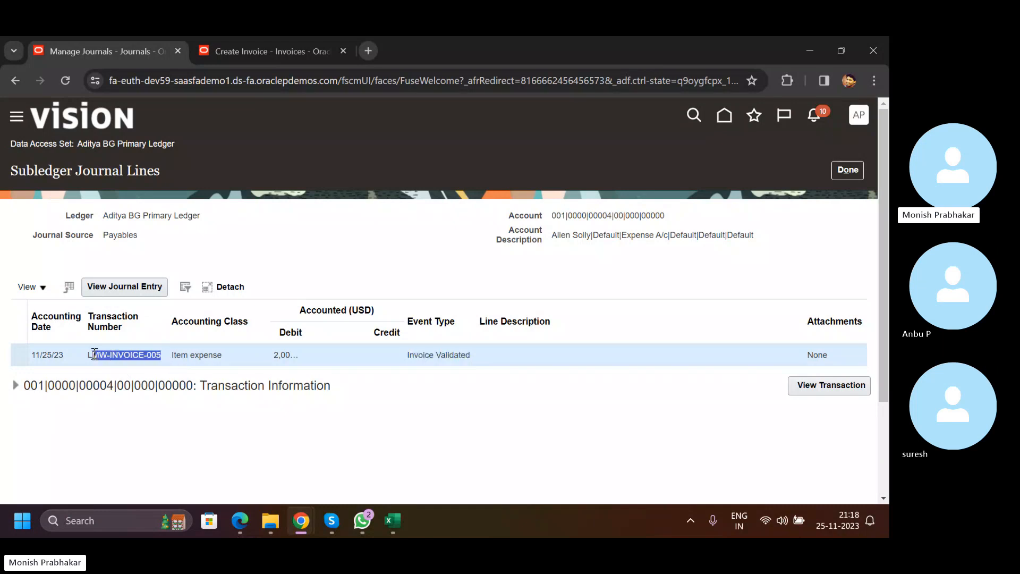
View the source transaction behind the subledger line, review its items, tax and totals, and return to the subledger lines.
left_click(825, 386)
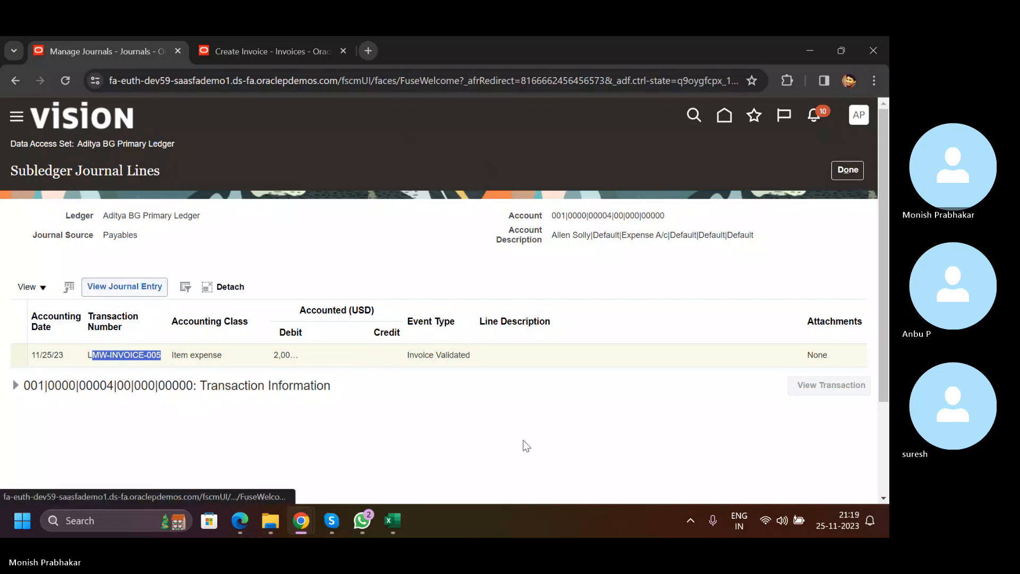
scroll(211, 263, "down", 5)
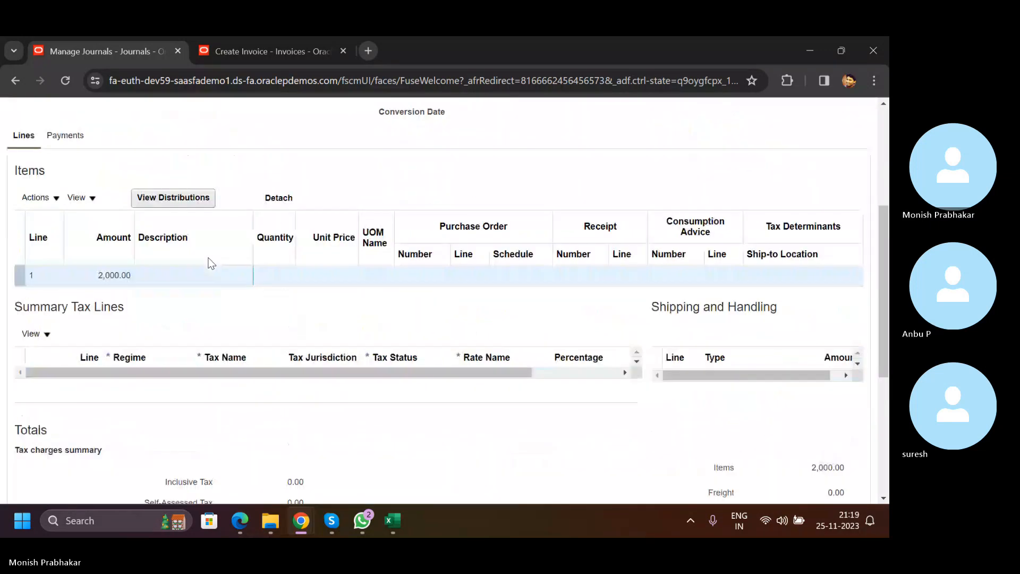
scroll(211, 263, "down", 4)
scroll(211, 263, "up", 9)
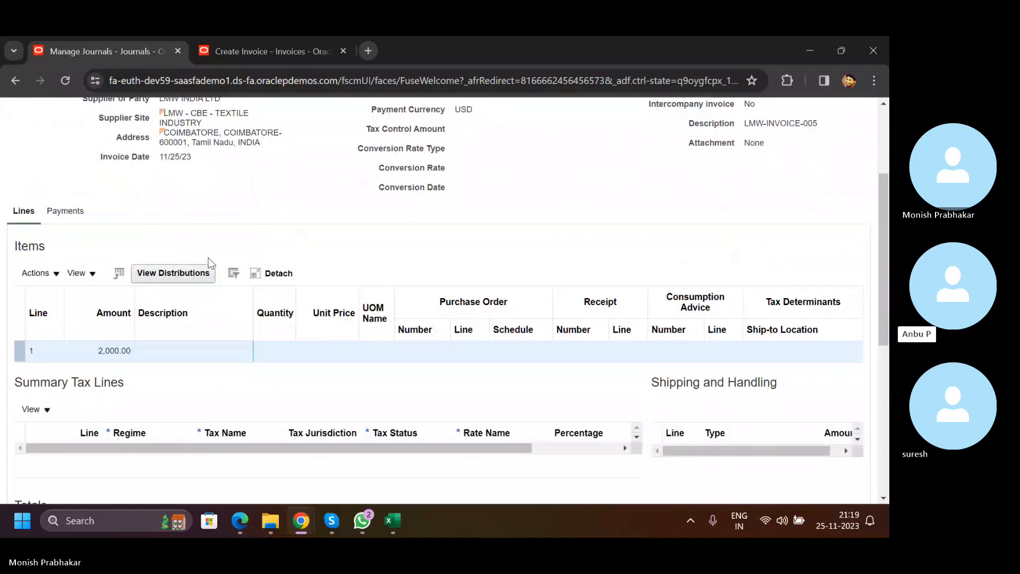
left_click(845, 170)
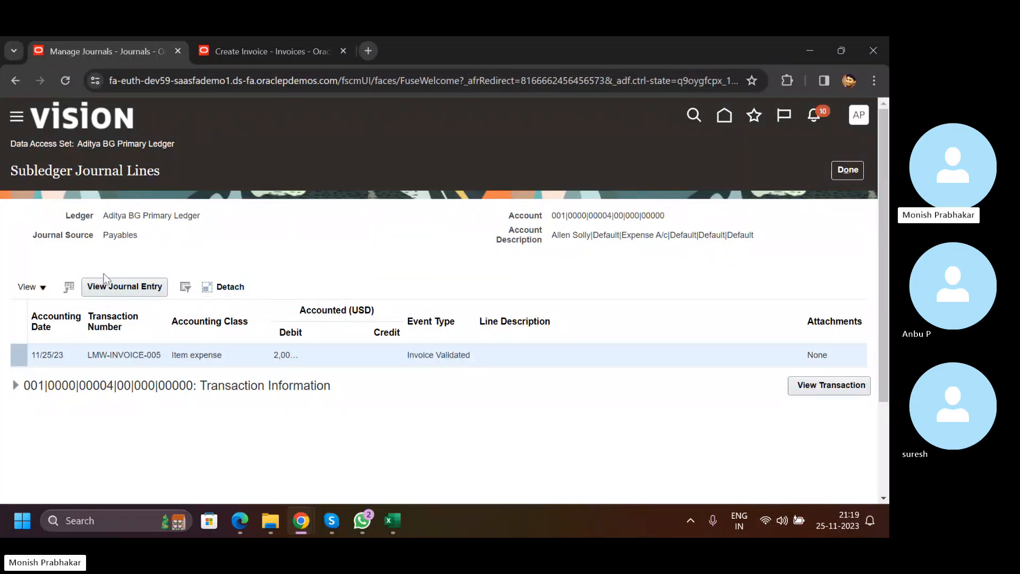
Return to the journal, drill down on line 2's debit amount again, and view the subledger journal entry.
left_click(842, 170)
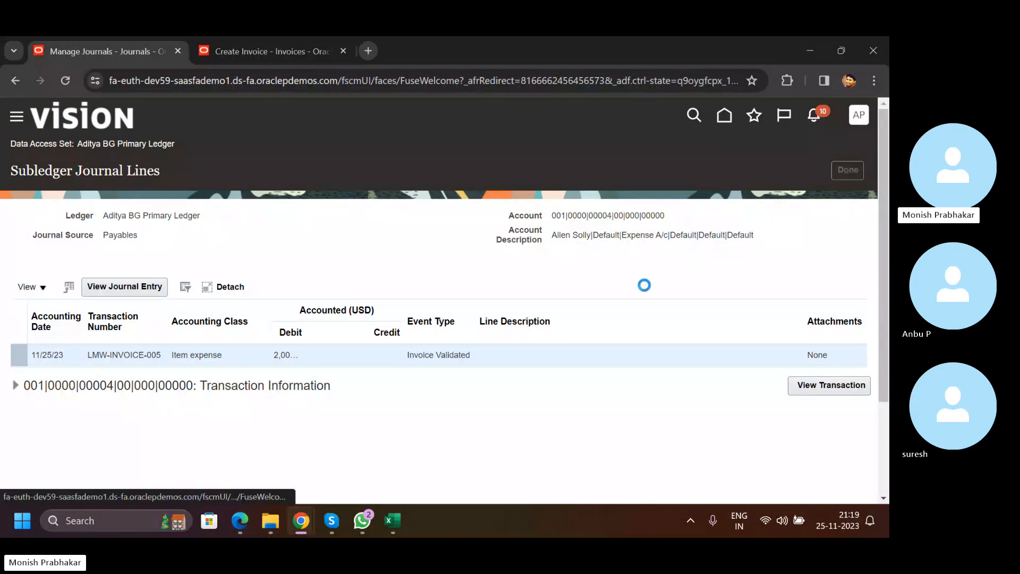
scroll(281, 385, "down", 5)
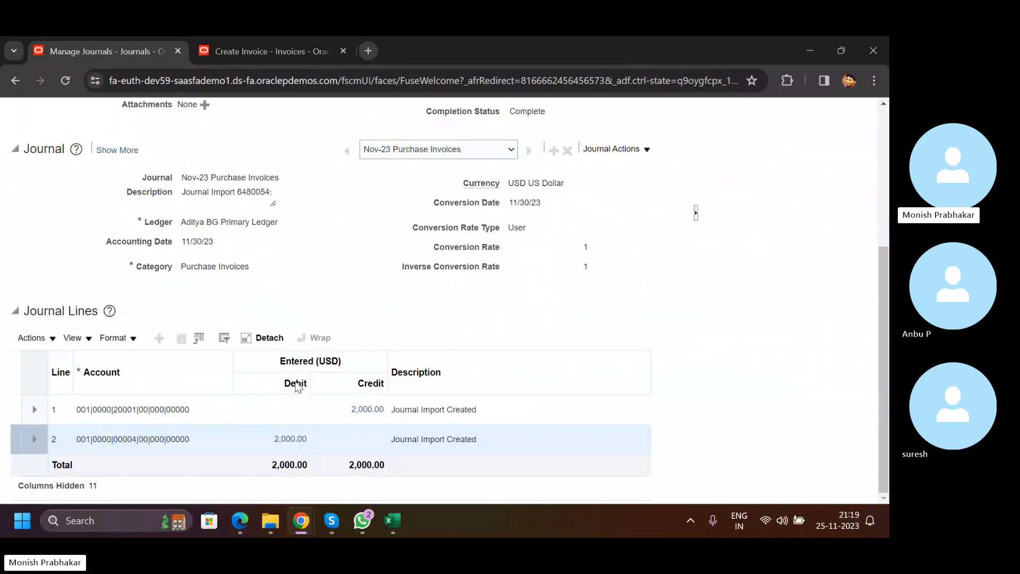
left_click(287, 440)
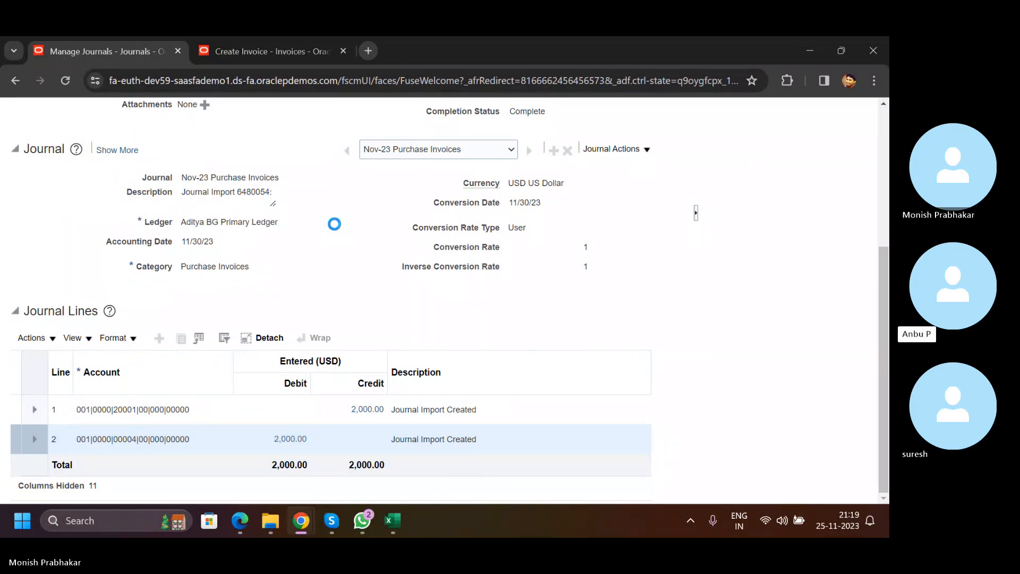
left_click(124, 286)
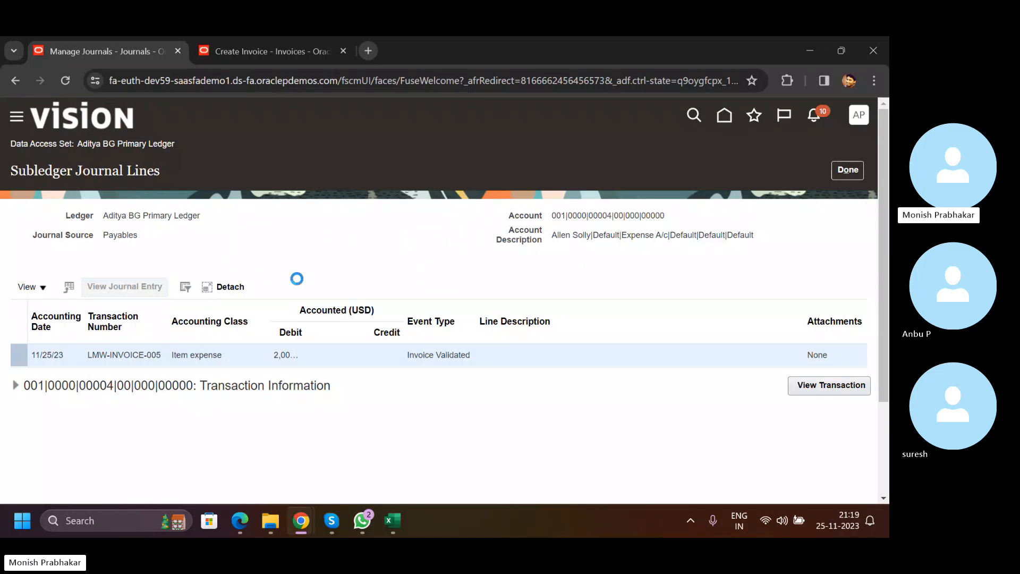
left_click(312, 328)
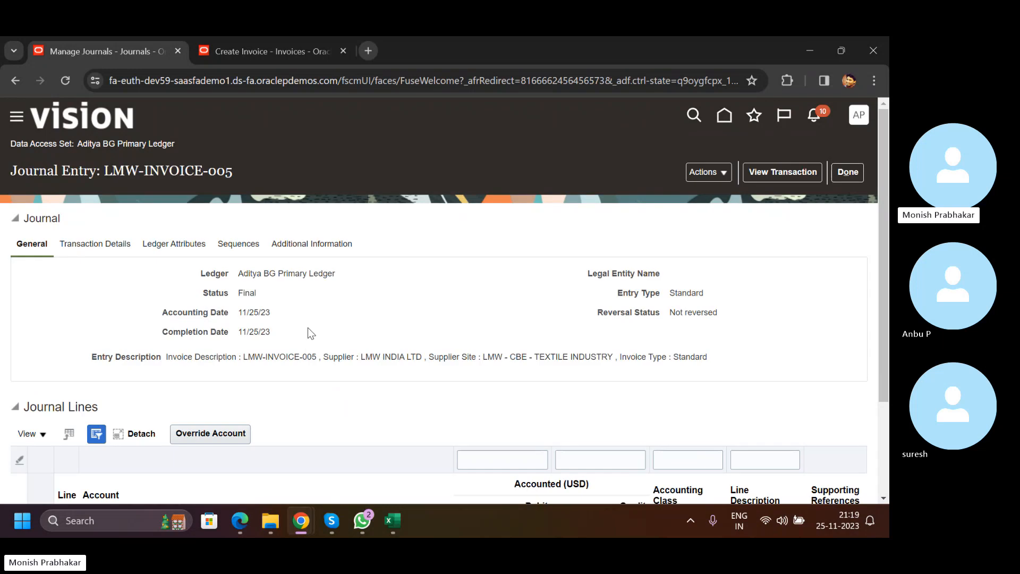
Review the journal entry's lines, highlight its entry description, and show the transaction details.
scroll(91, 316, "down", 3)
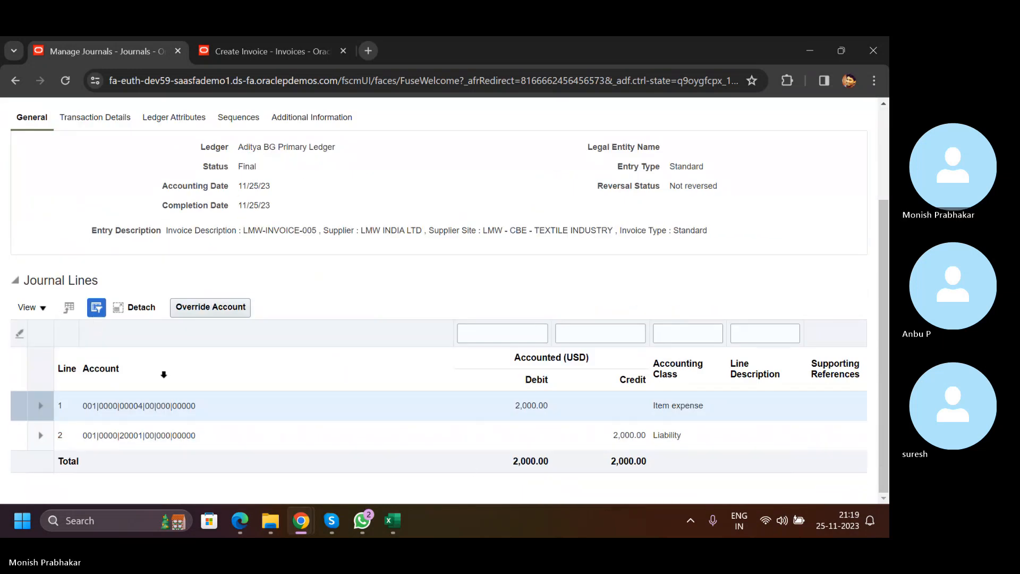
scroll(319, 346, "up", 3)
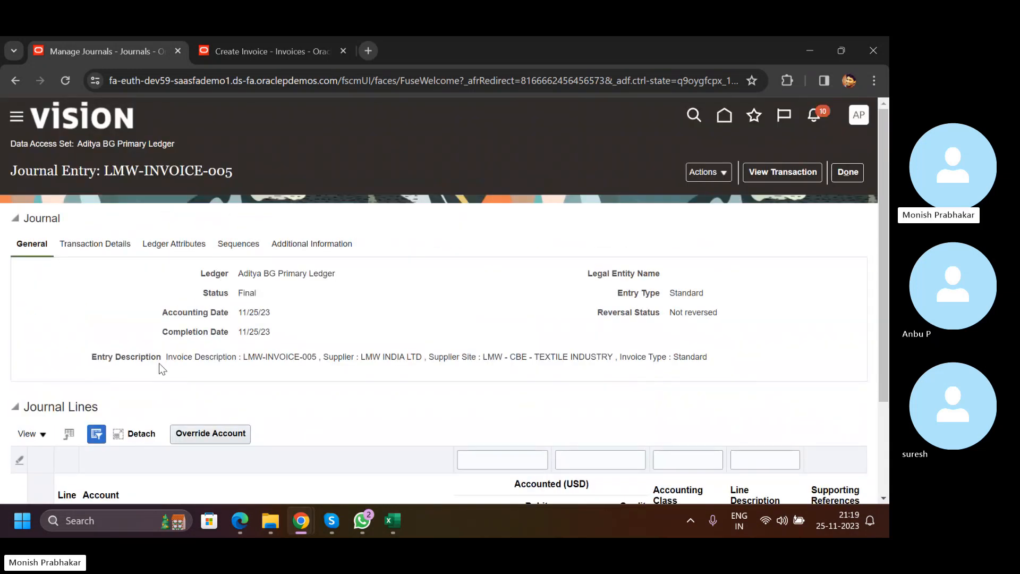
left_click_drag(167, 356, 683, 354)
left_click(346, 359)
double_click(269, 357)
left_click_drag(356, 356, 707, 356)
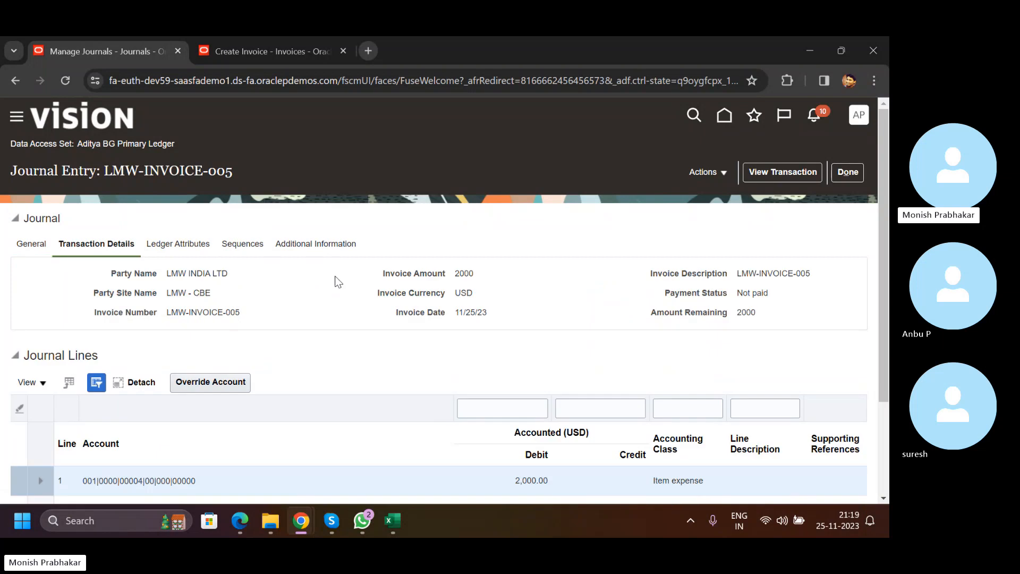
scroll(336, 279, "down", 3)
scroll(98, 313, "up", 3)
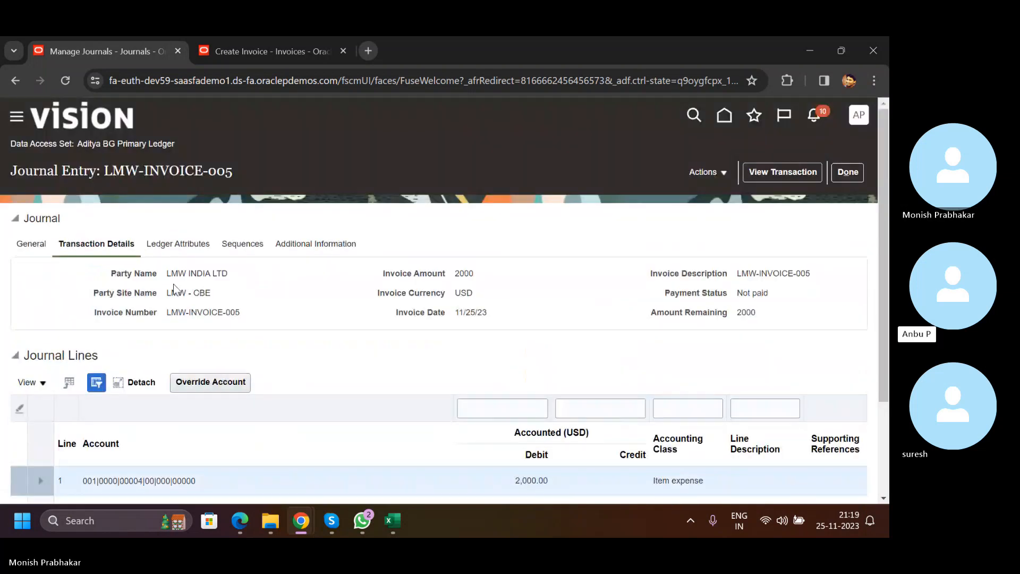
Review the journal entry's ledger attributes, sequences, additional information and general details, and view its source transaction.
left_click(192, 244)
left_click(258, 247)
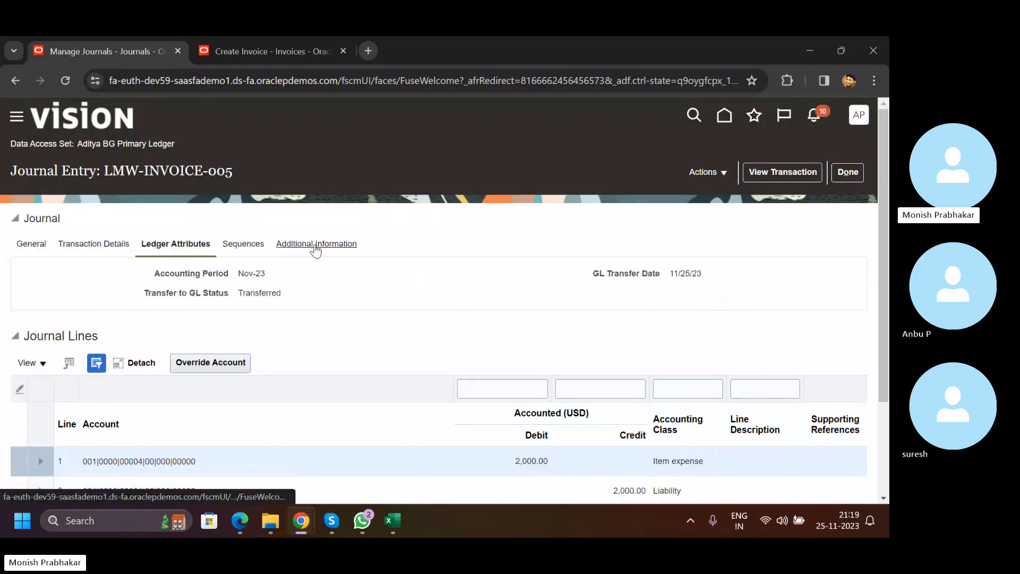
left_click(320, 246)
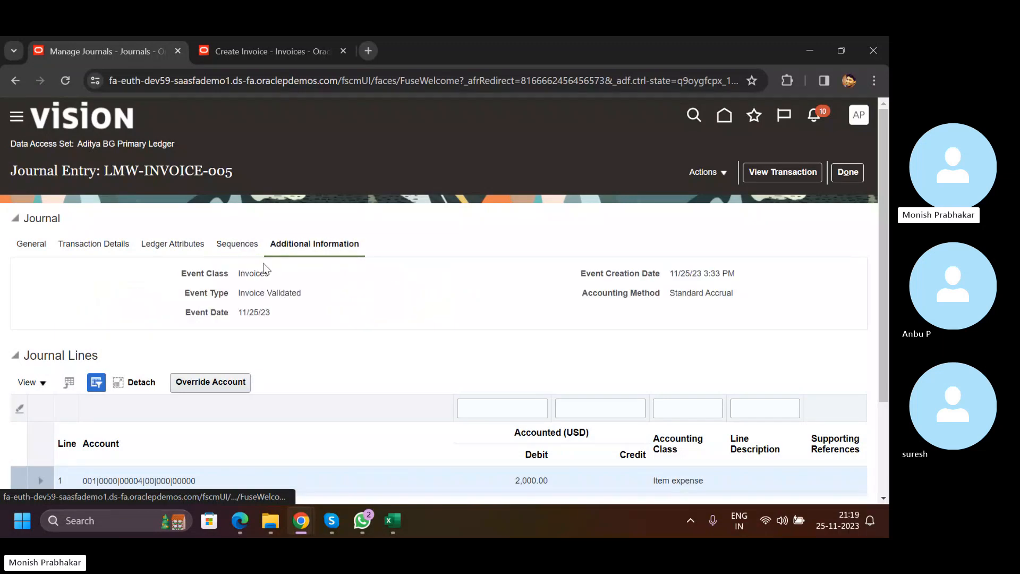
left_click(49, 245)
left_click(781, 171)
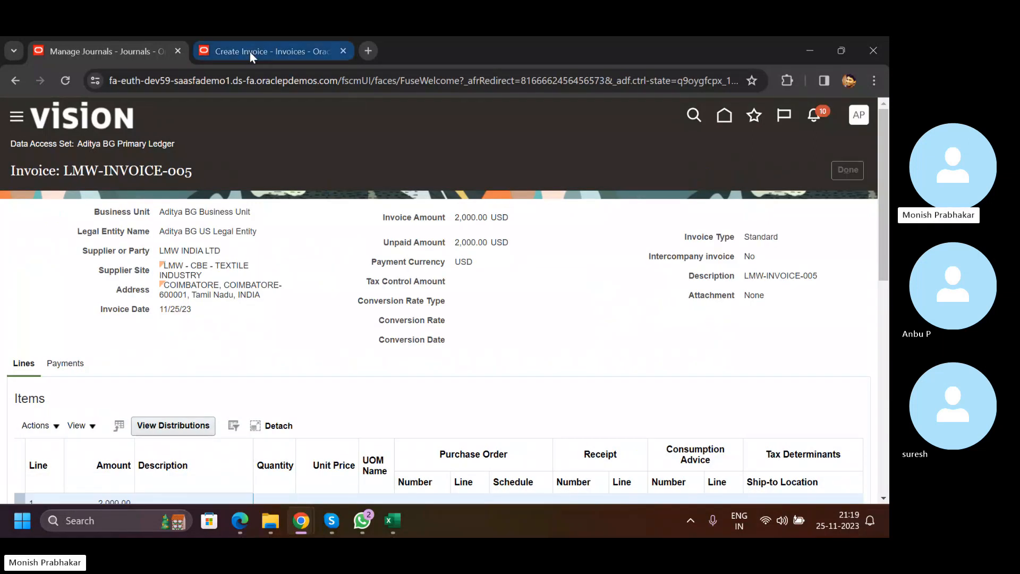
Return to LMW-INVOICE-005 in Payables, review its Invoice Summary, highlight the payment status, and close the summary.
left_click(249, 52)
left_click(509, 153)
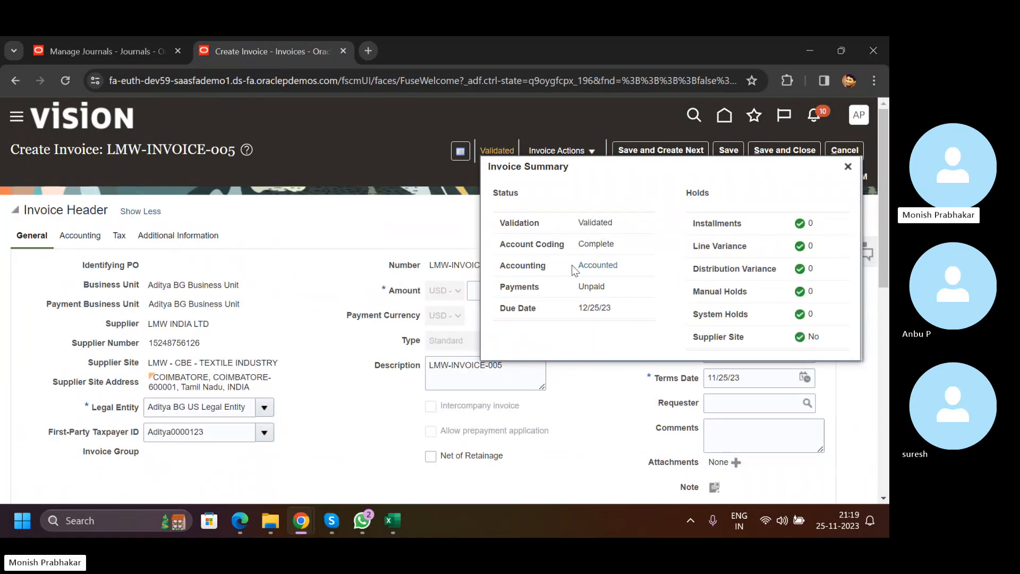
left_click_drag(618, 246, 511, 225)
double_click(589, 286)
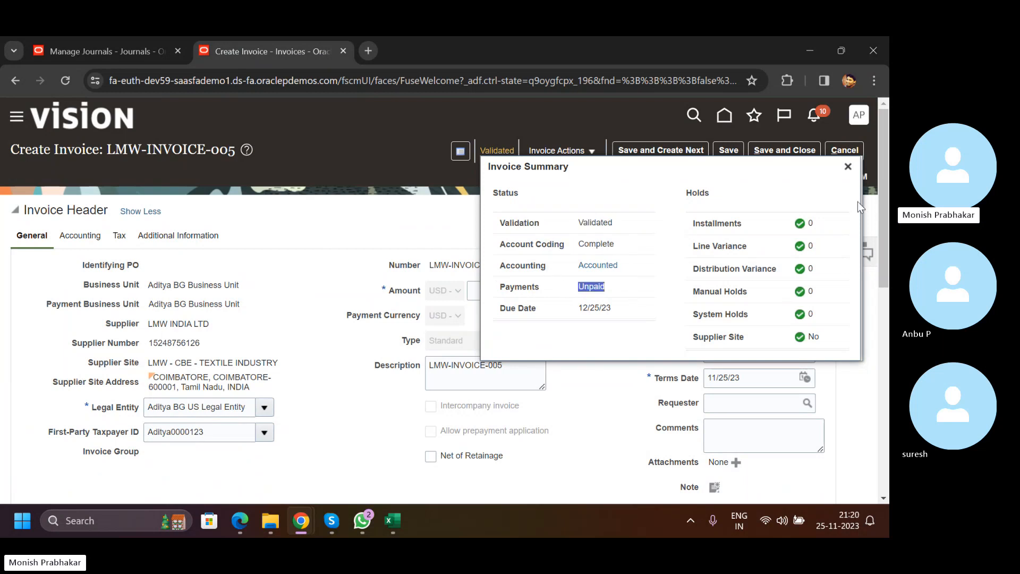
left_click(847, 167)
Duplicate the invoice's browser tab and show the Payables apps on the copy's home page.
left_click(578, 151)
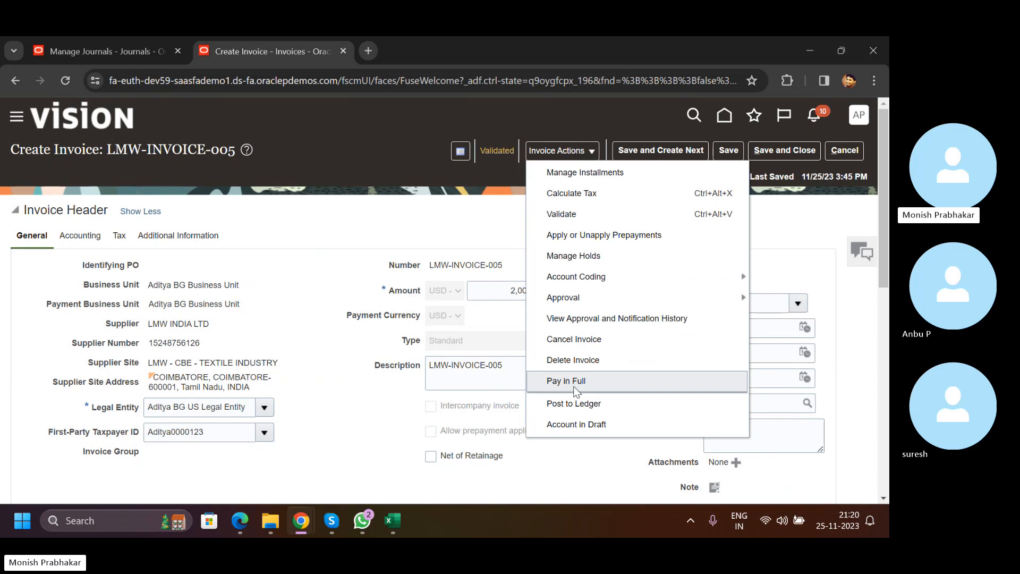
right_click(290, 52)
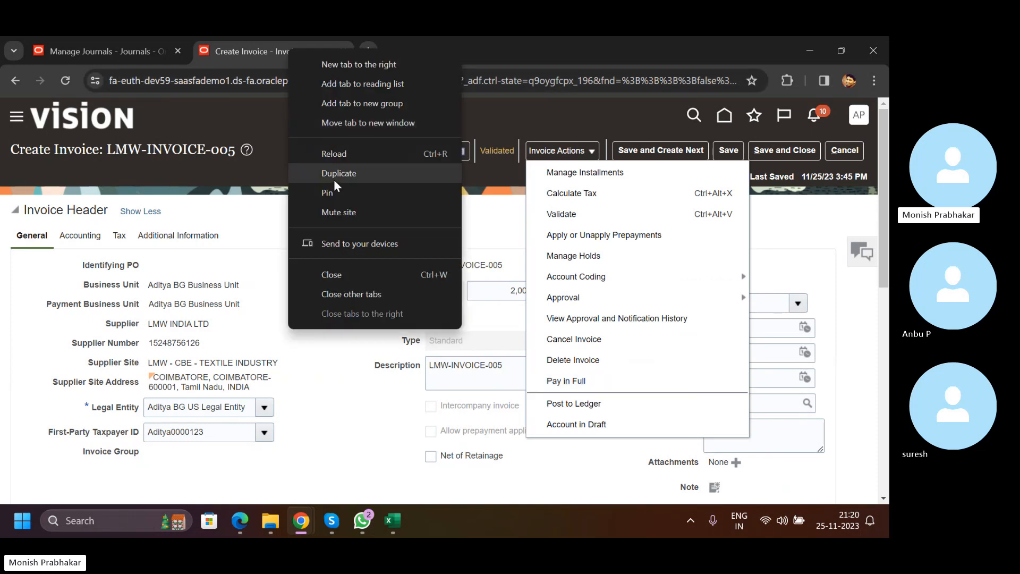
left_click(333, 173)
left_click(285, 50)
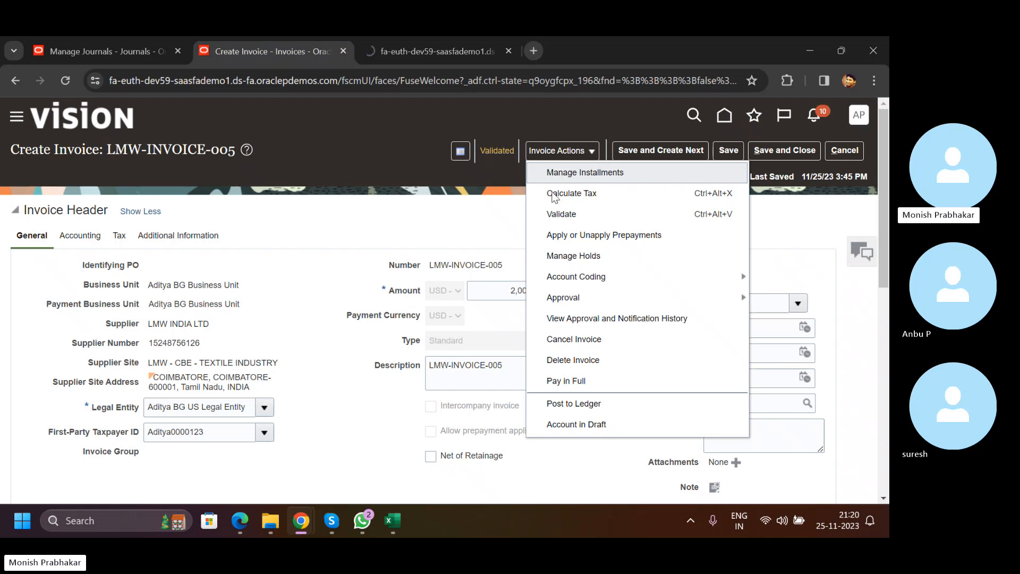
left_click(288, 171)
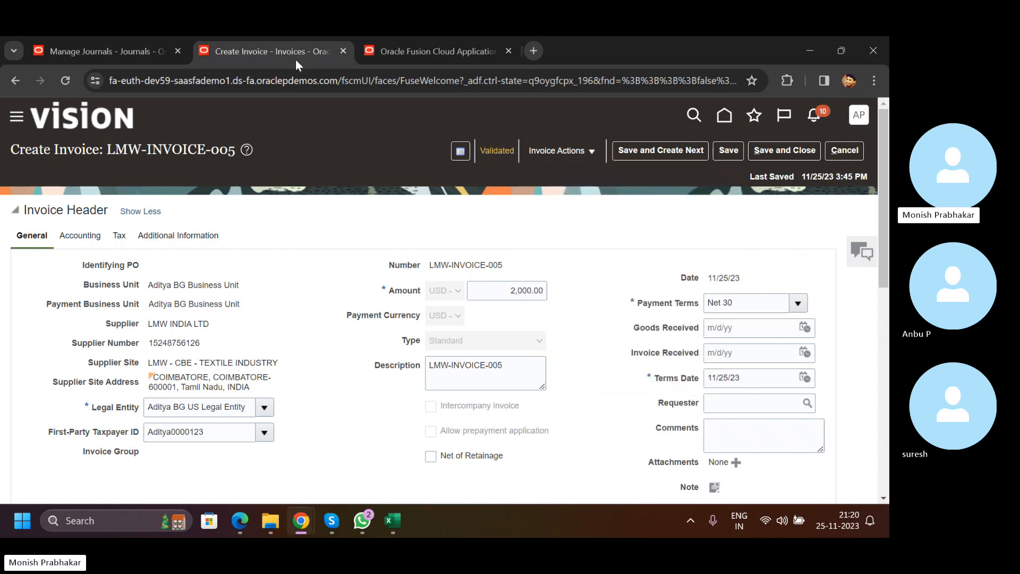
left_click(408, 46)
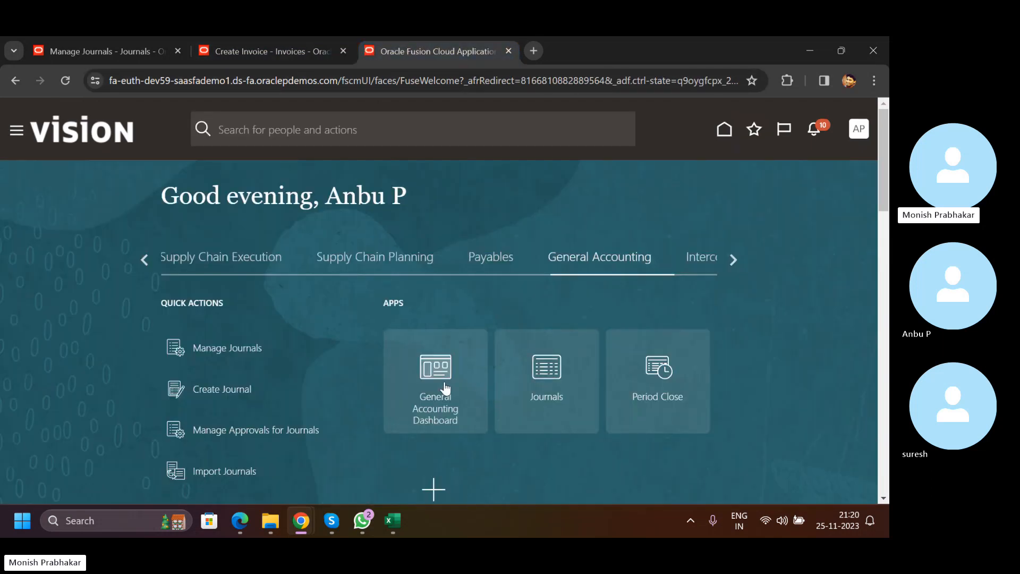
left_click(520, 258)
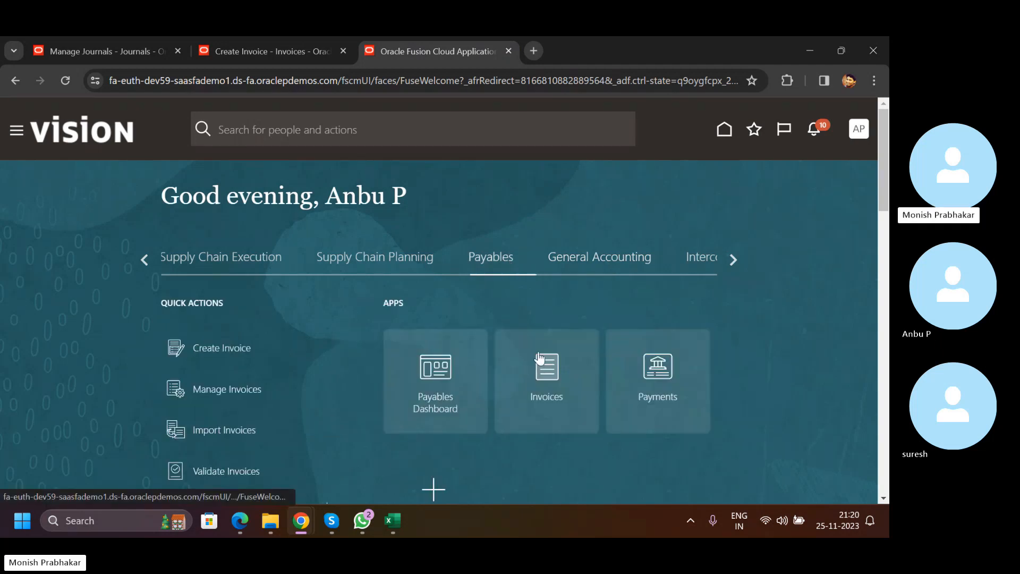
left_click(543, 366)
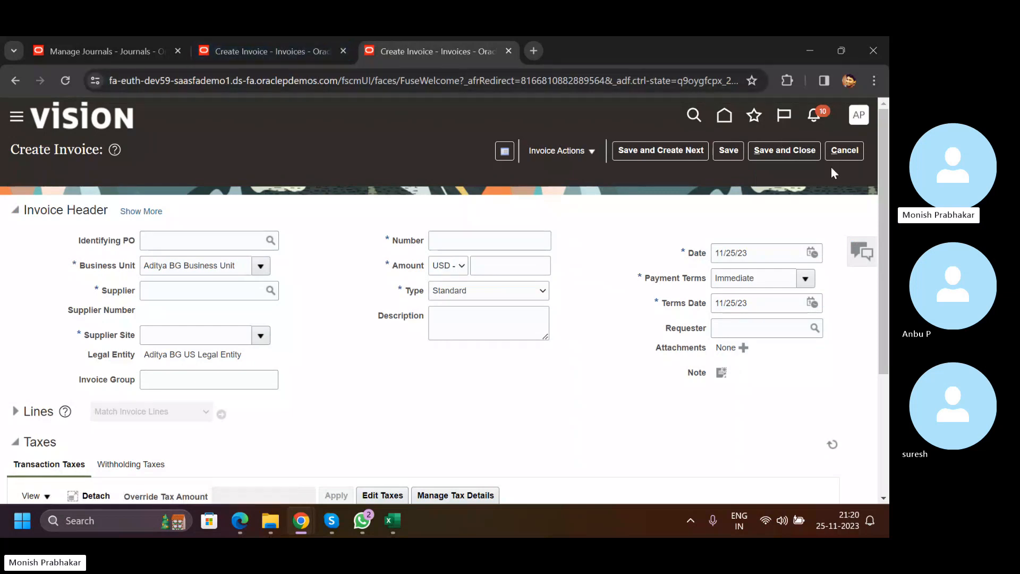
left_click(850, 151)
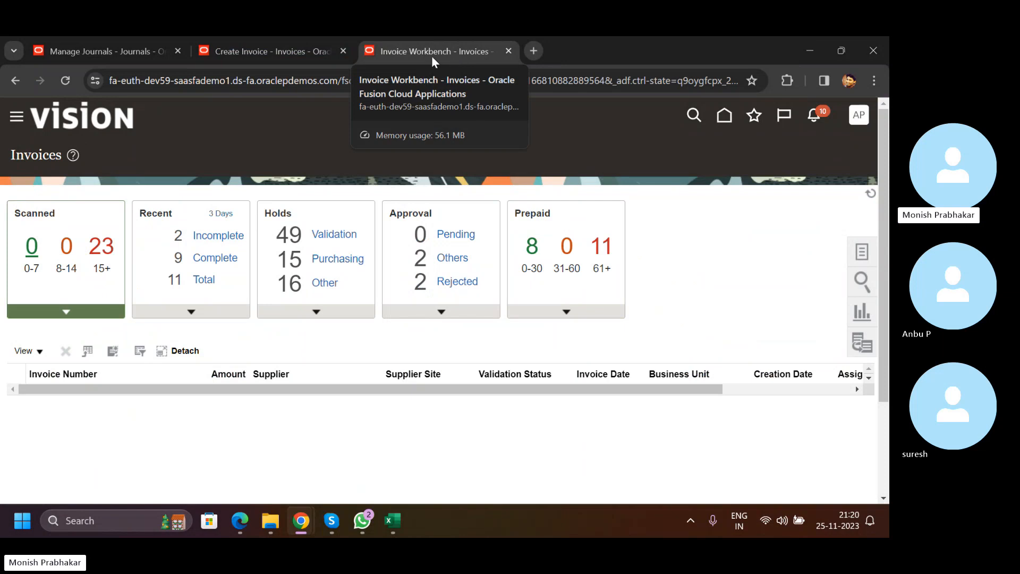
left_click(725, 116)
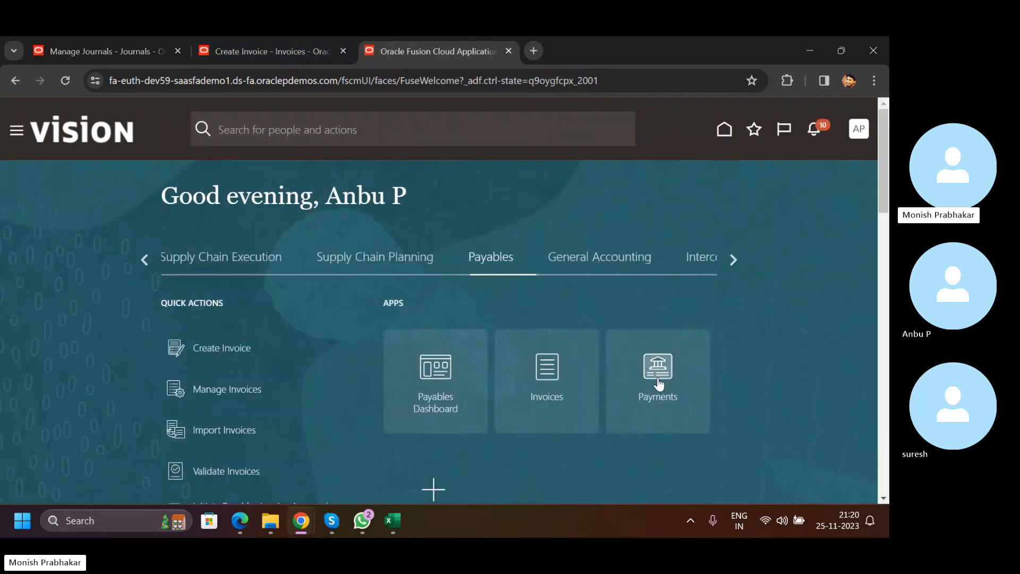
Go to the Payments work area and start a new payment, showing its Payment Details.
left_click(658, 383)
left_click(656, 368)
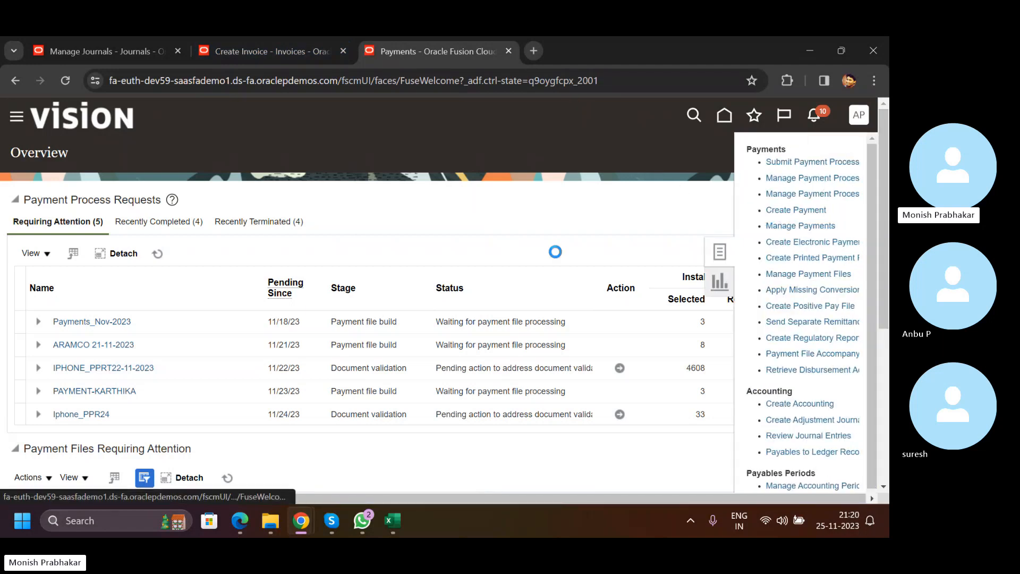
left_click(812, 258)
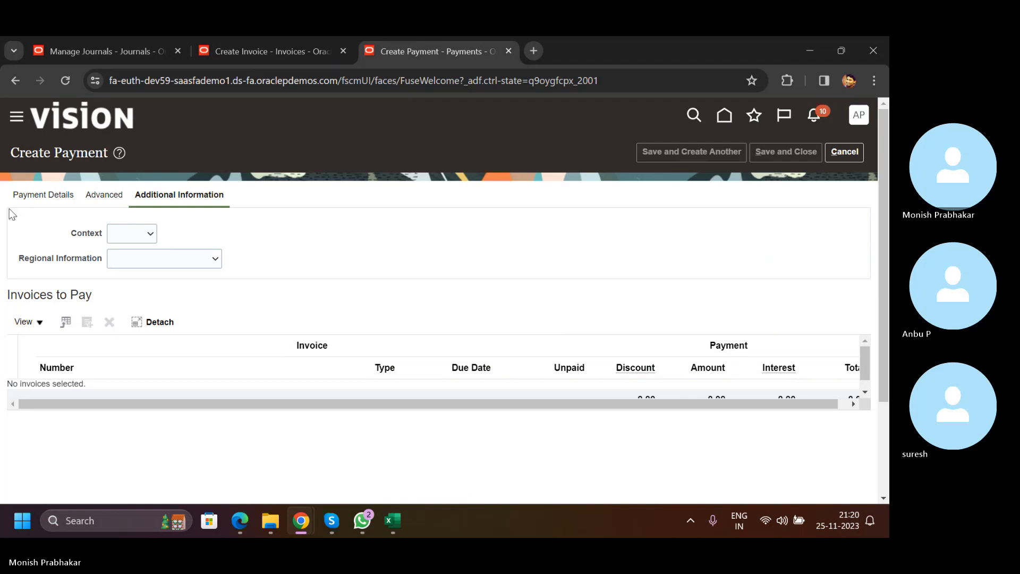
left_click(43, 195)
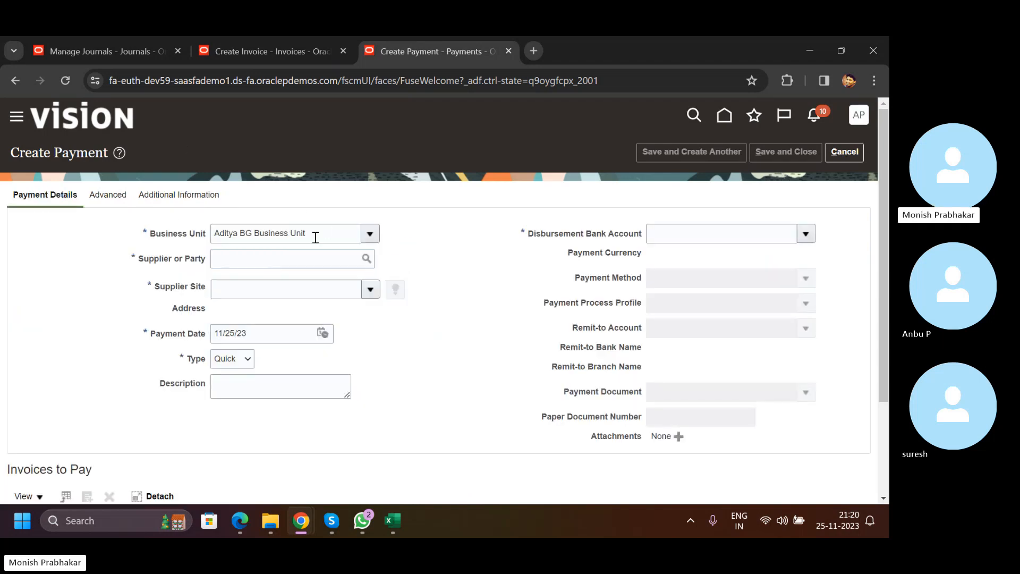
Bring up Pay in Full for LMW-INVOICE-005, compare it with the Create Payment form, and cancel without paying.
left_click(259, 51)
left_click(551, 152)
left_click(555, 379)
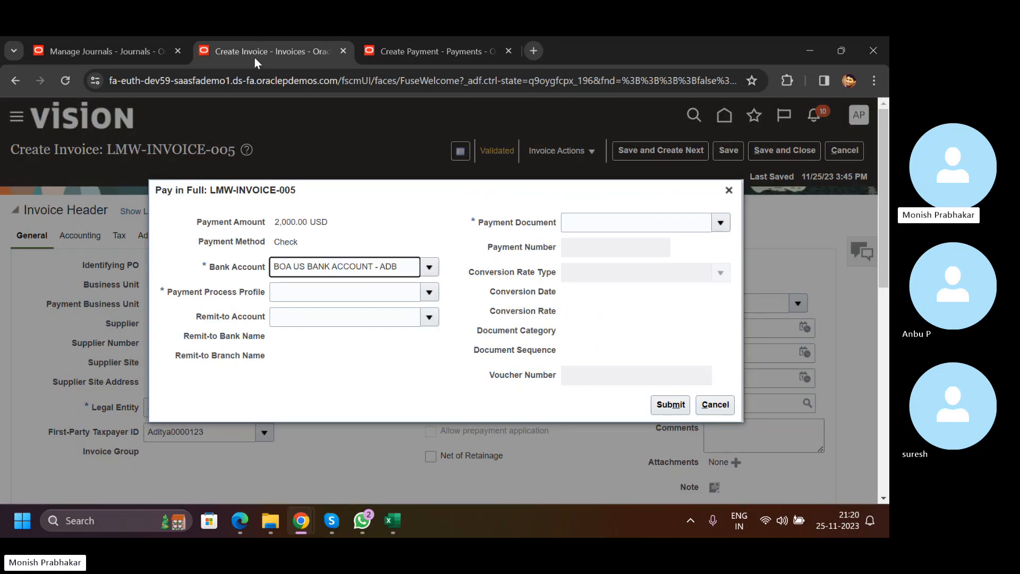
left_click(413, 56)
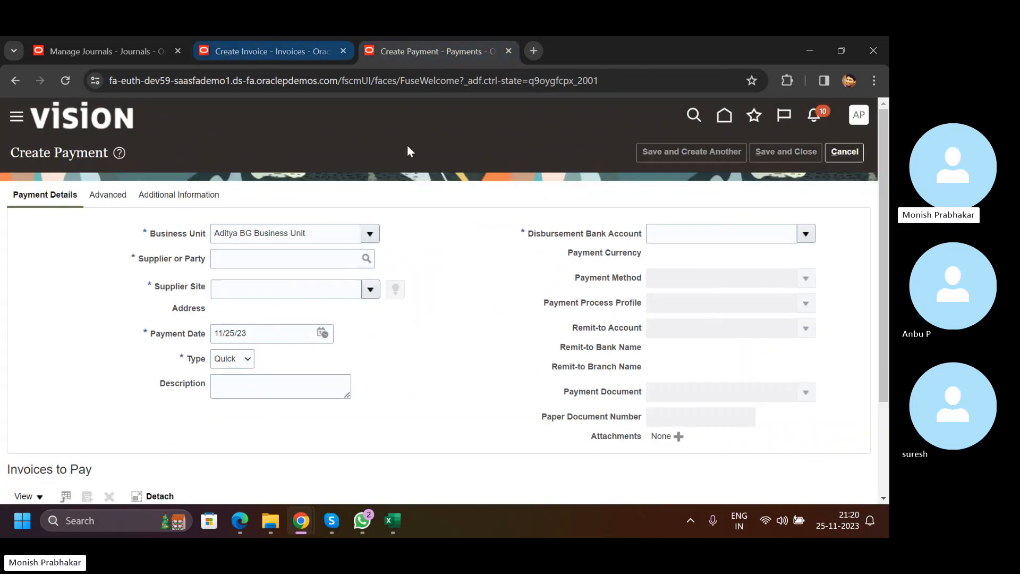
left_click(275, 51)
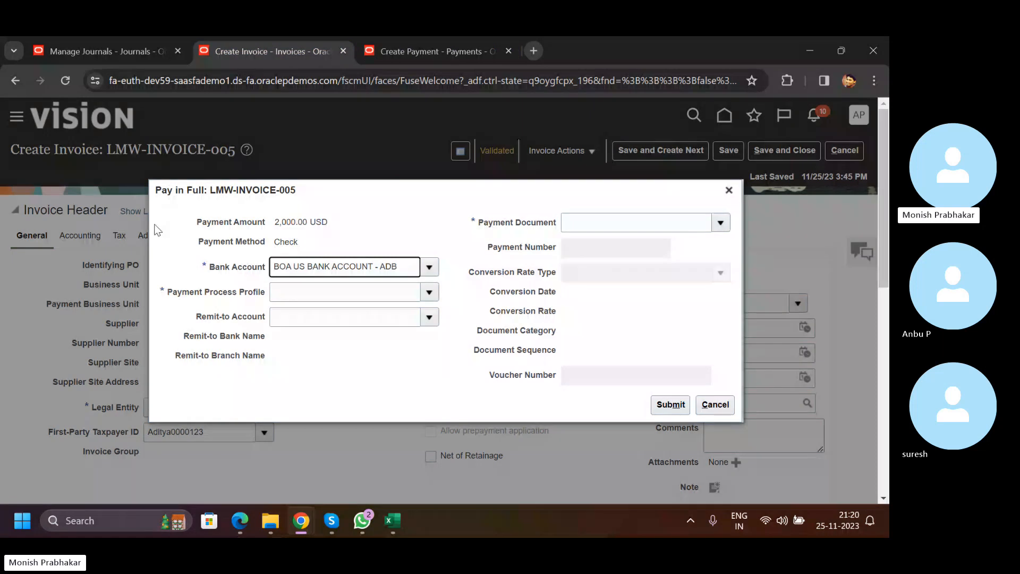
left_click(729, 190)
left_click(561, 151)
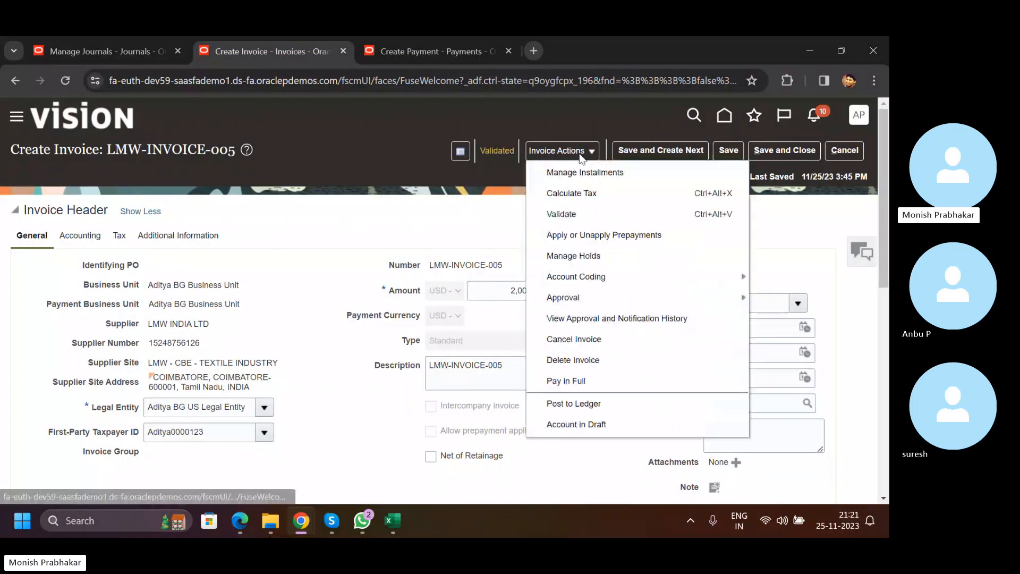
left_click(573, 381)
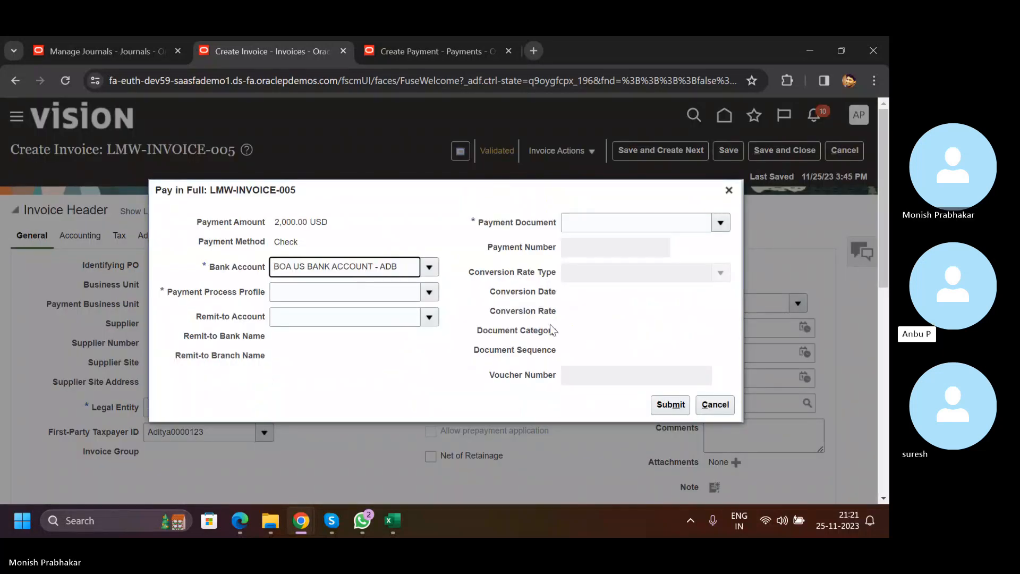
left_click(718, 404)
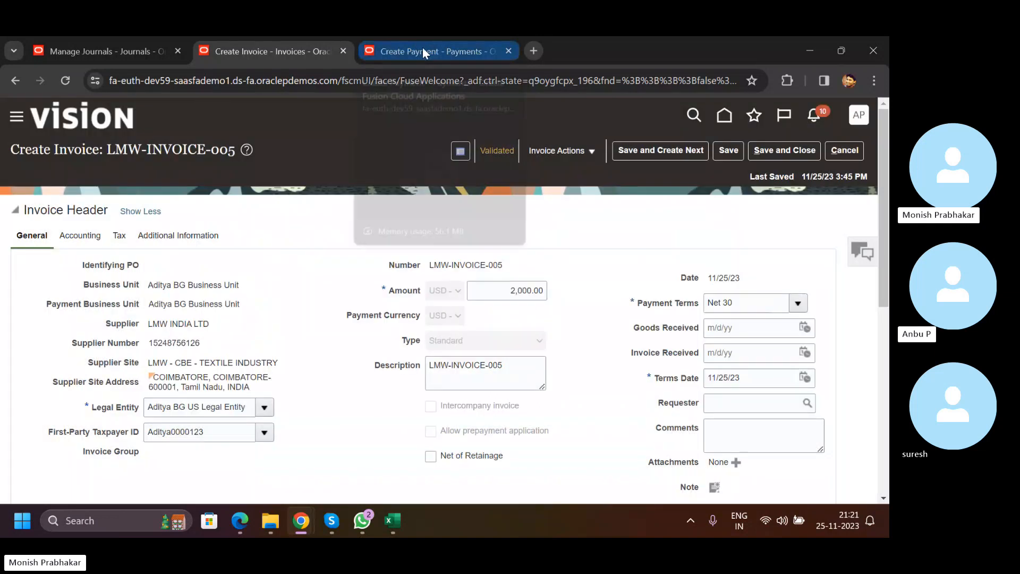
Set the new payment's supplier to LMW INDIA LTD with site LMW - CBE - TEXTILE INDUSTRY.
left_click(423, 48)
left_click(277, 256)
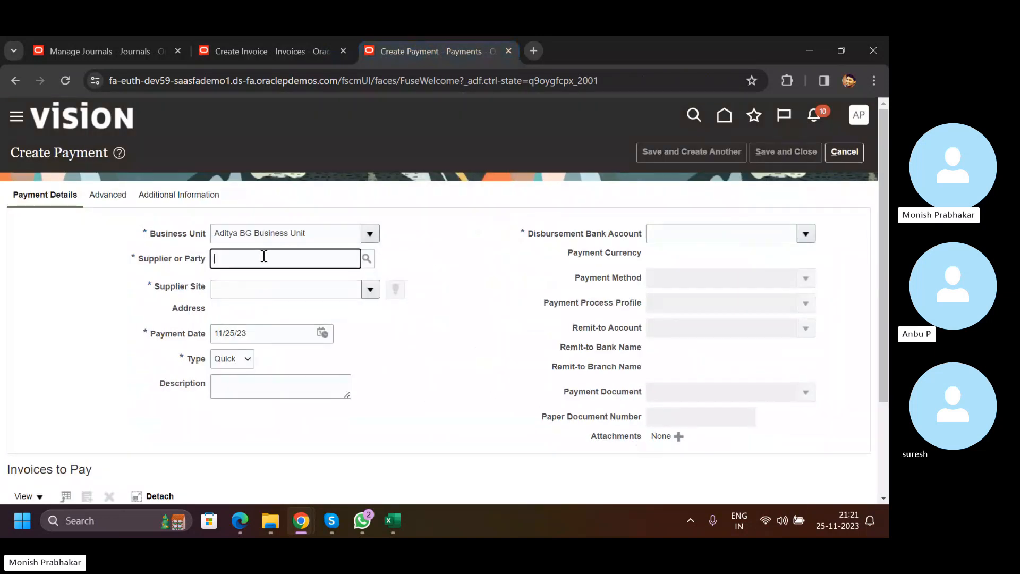
type("LMW")
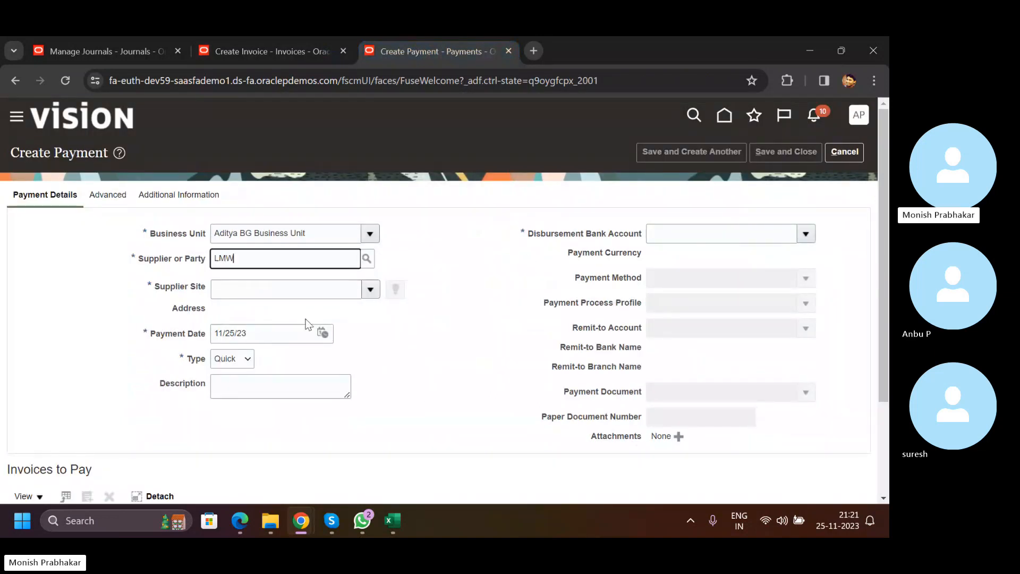
left_click(254, 289)
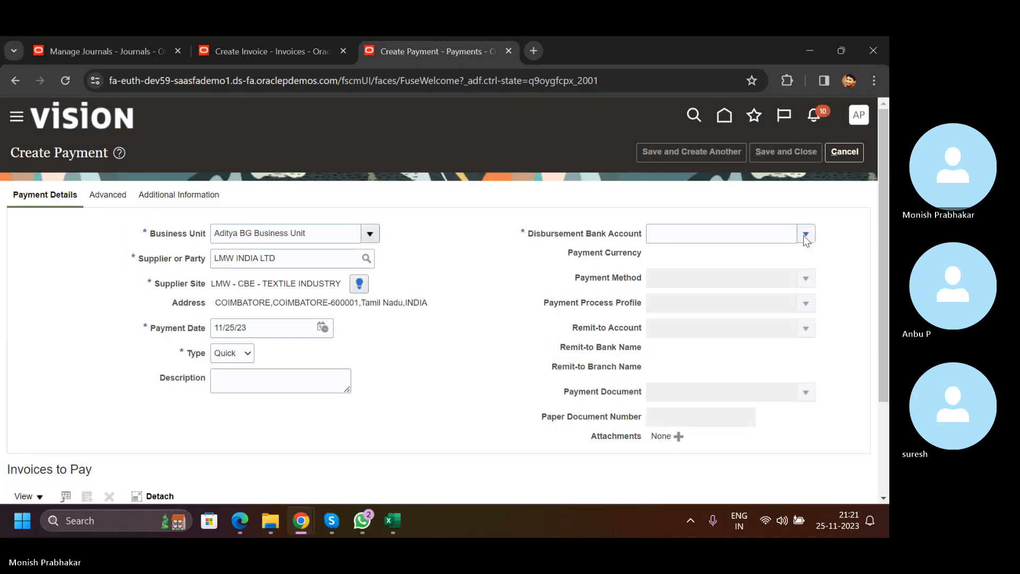
Set the disbursement bank account to BOA US BANK ACCOUNT - ADB and the payment process profile to Standard Check.
left_click(805, 234)
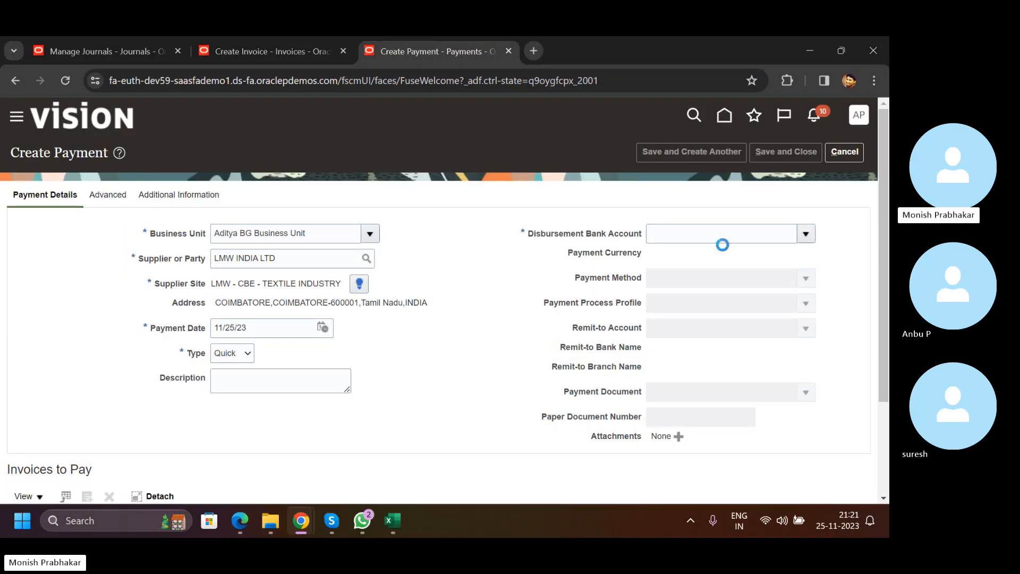
left_click(654, 258)
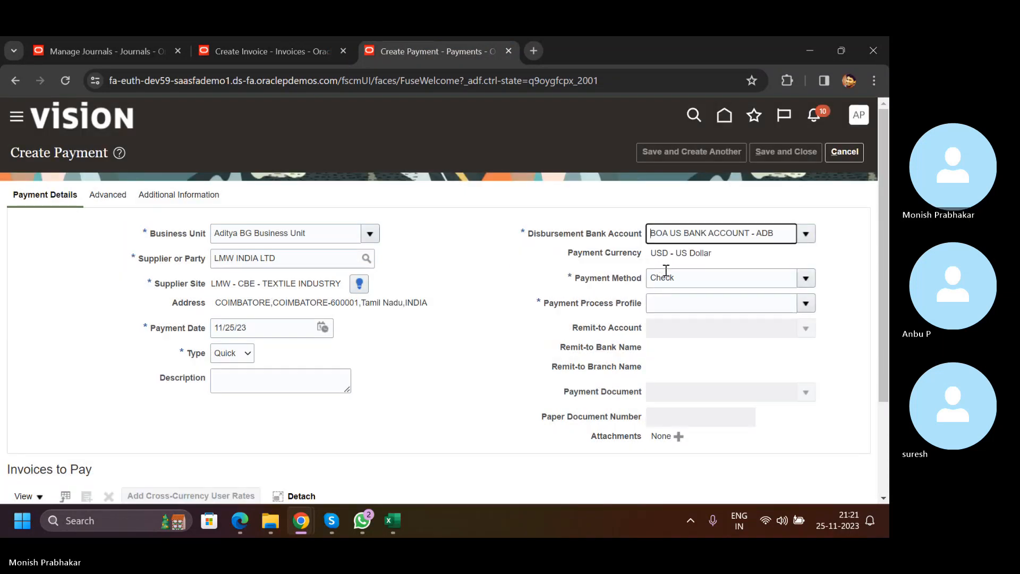
left_click(805, 303)
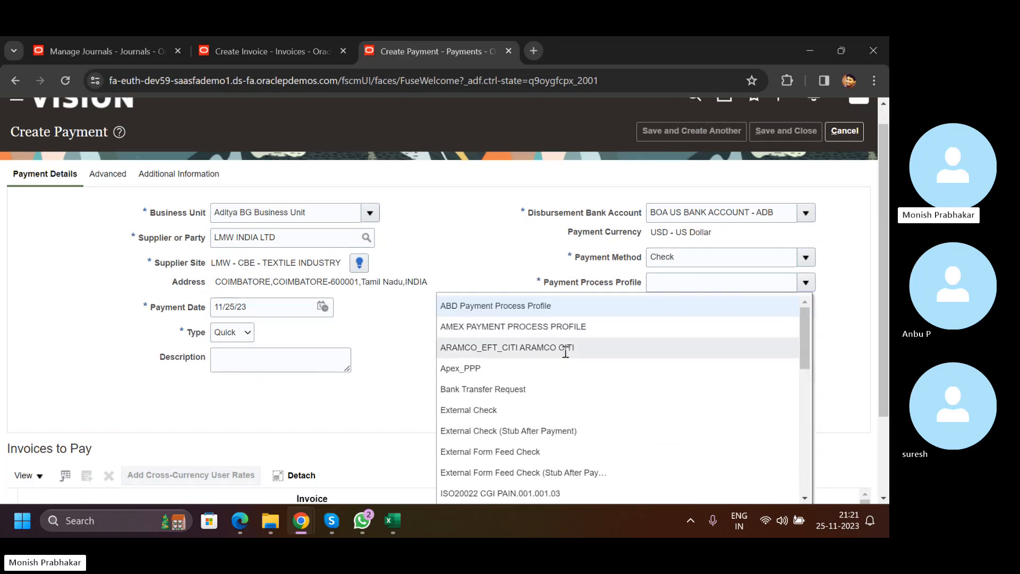
scroll(569, 393, "down", 5)
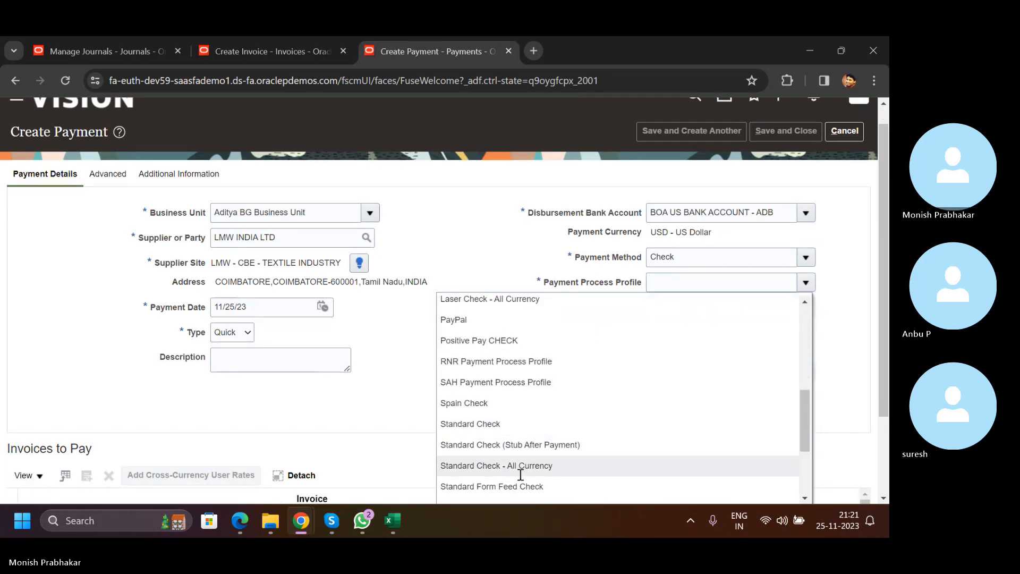
left_click(511, 423)
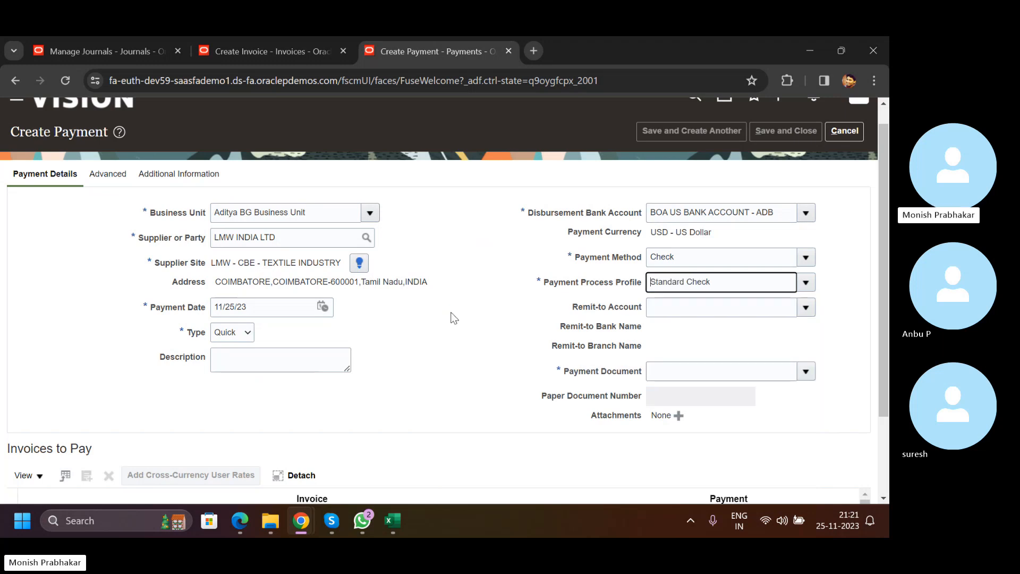
Look up the invoices available to pay on the new payment, select LMW-INVOICE-005, and cancel out without adding it.
scroll(454, 318, "down", 1)
scroll(454, 318, "down", 1)
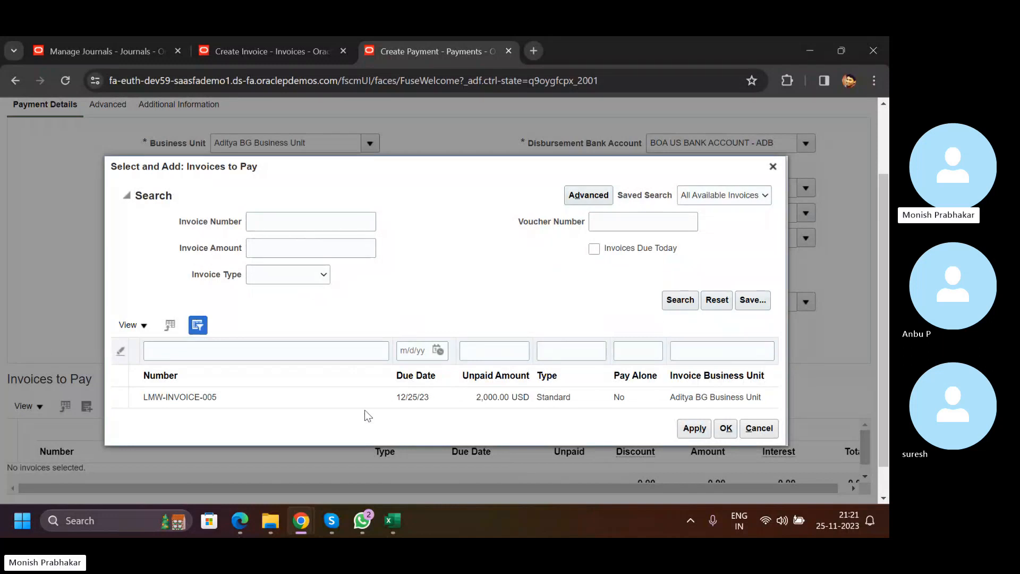
left_click(131, 401)
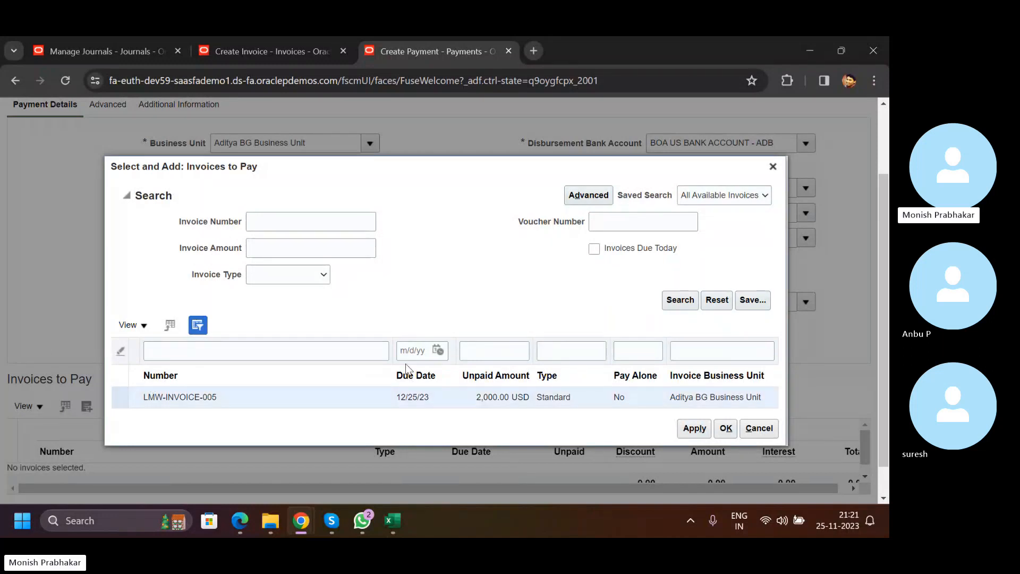
left_click_drag(393, 352, 285, 353)
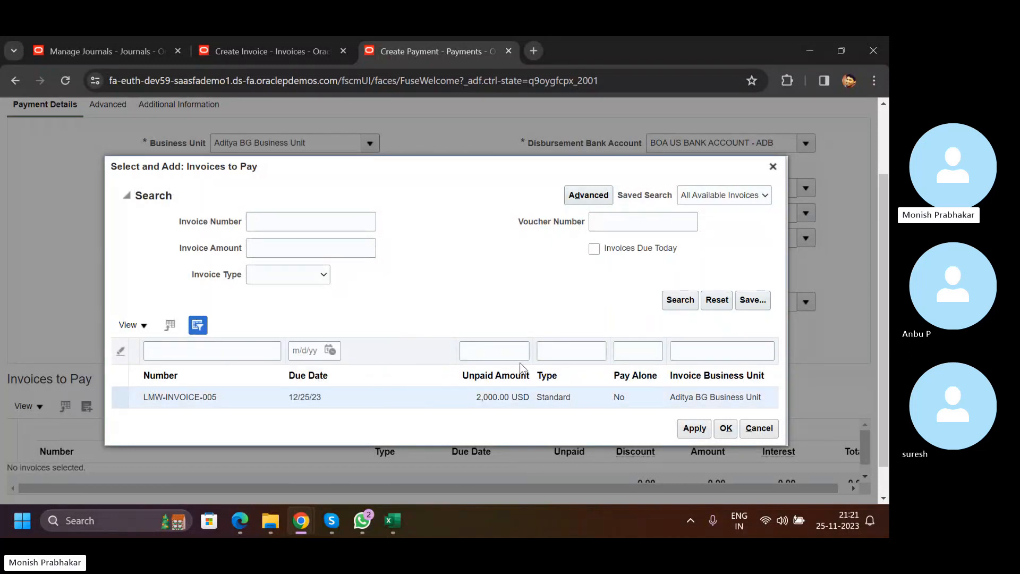
left_click_drag(456, 353, 390, 353)
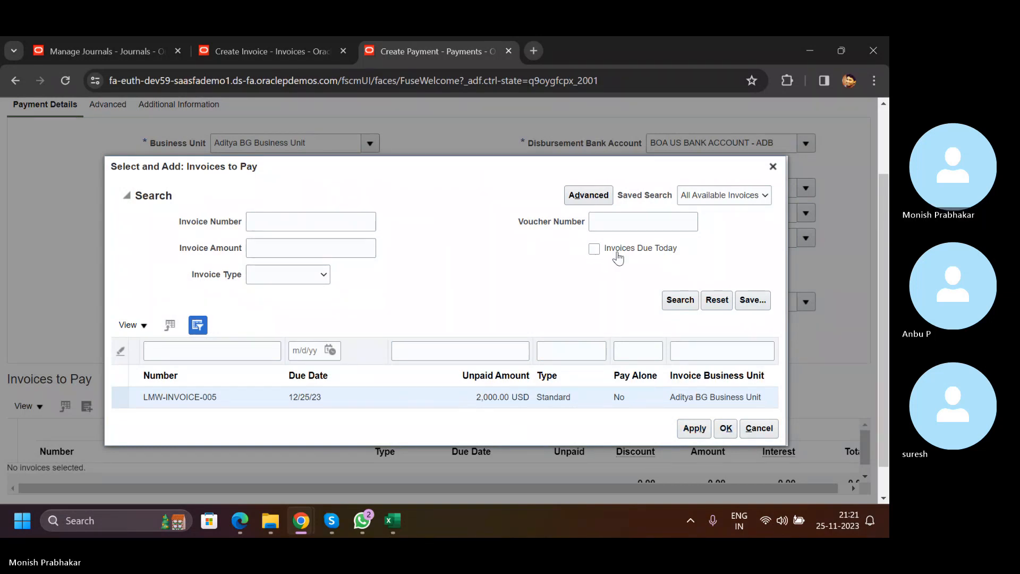
left_click(758, 428)
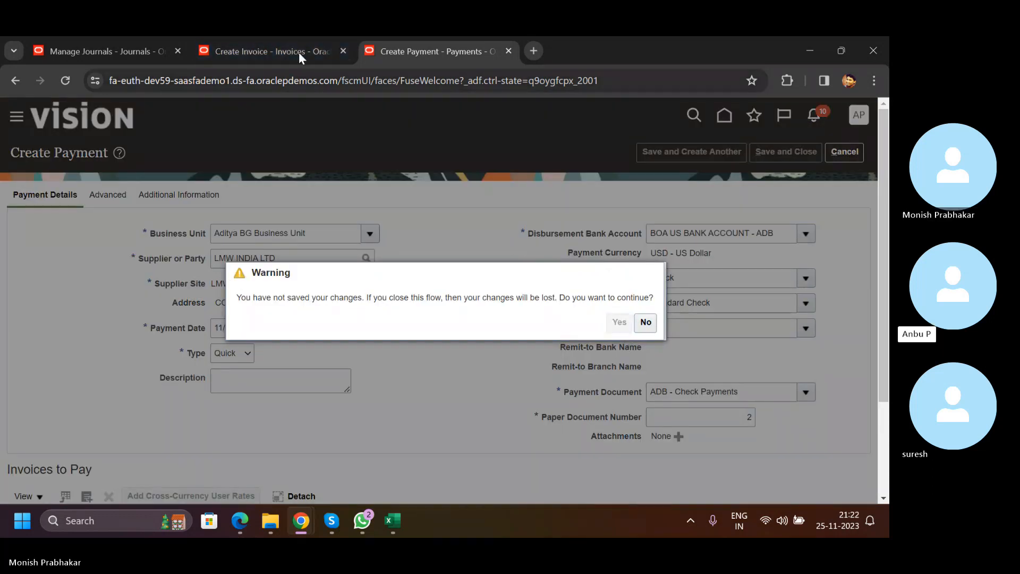
Start Pay in Full for LMW-INVOICE-005 with bank account BOA US BANK ACCOUNT - ADB and payment process profile Standard Check.
left_click(269, 51)
left_click(552, 152)
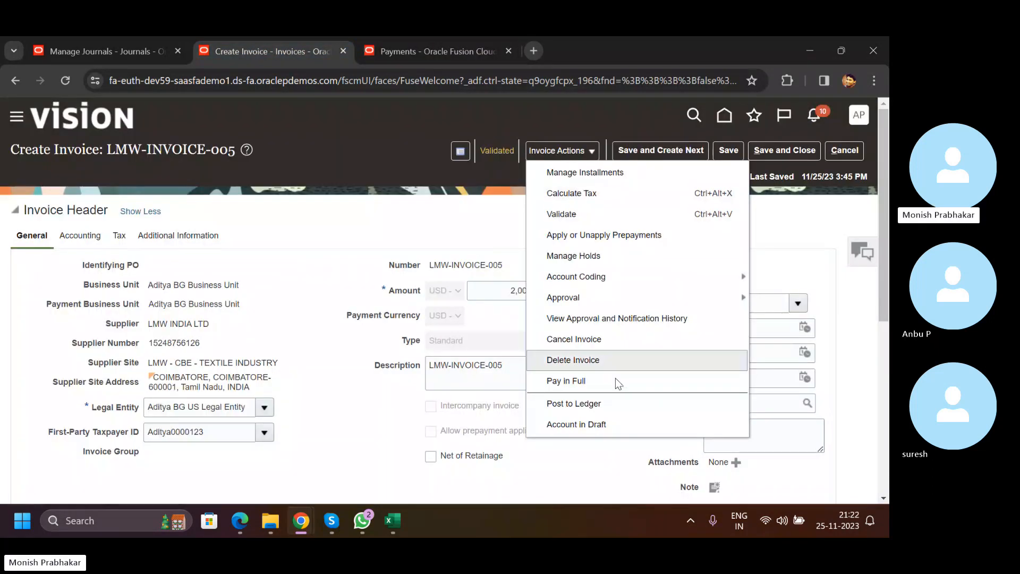
left_click(574, 381)
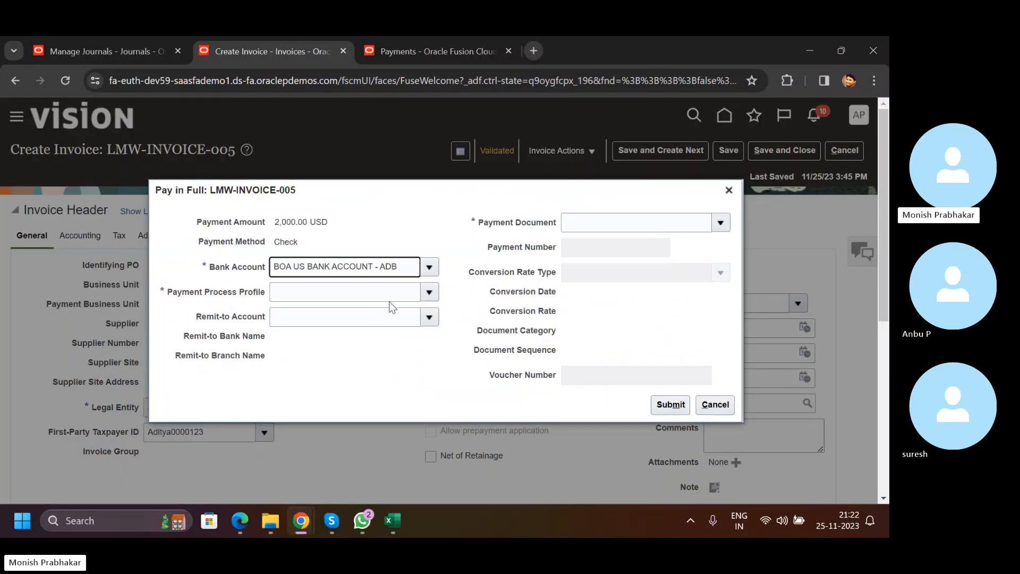
left_click(429, 291)
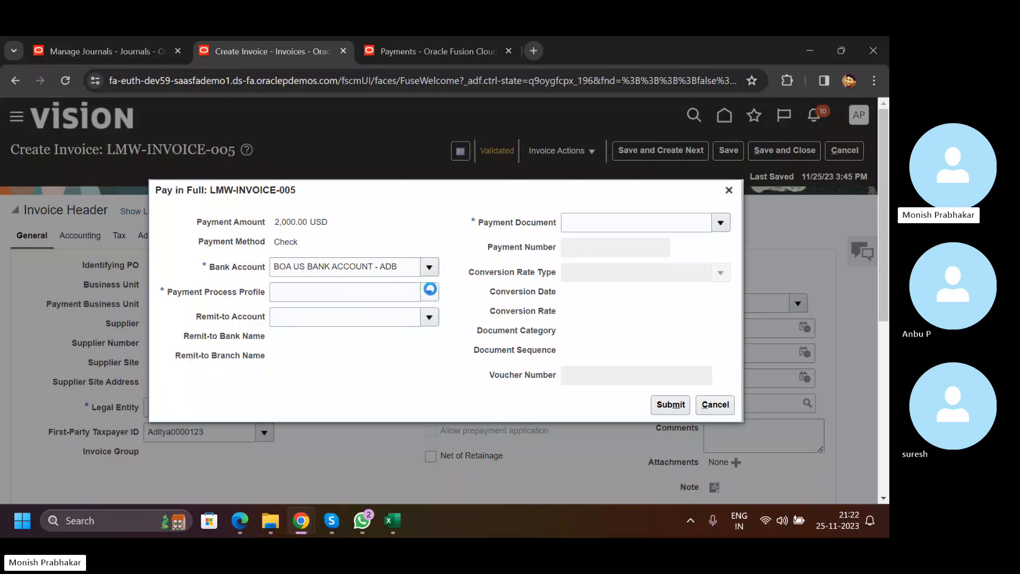
scroll(327, 398, "down", 5)
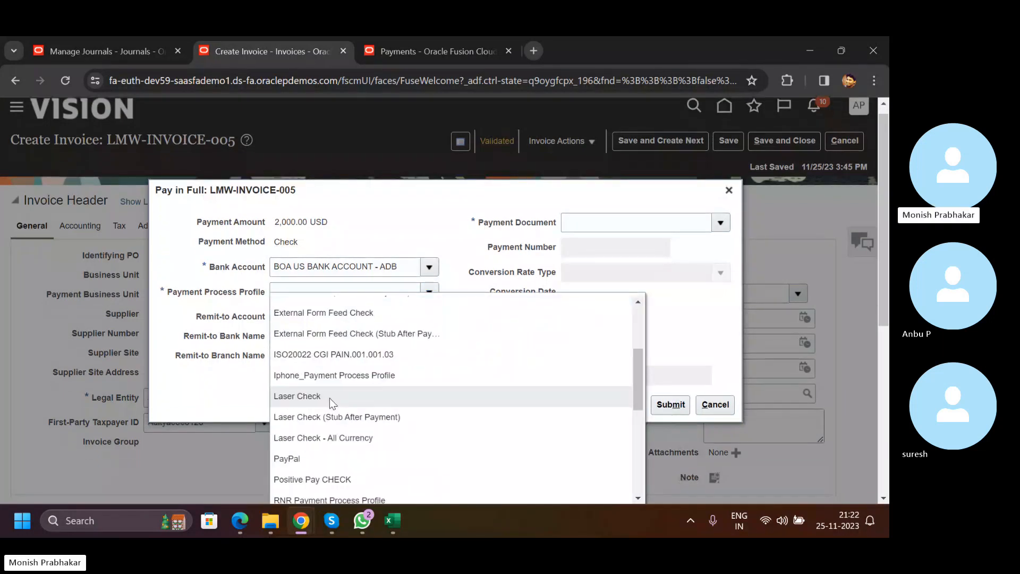
left_click(326, 424)
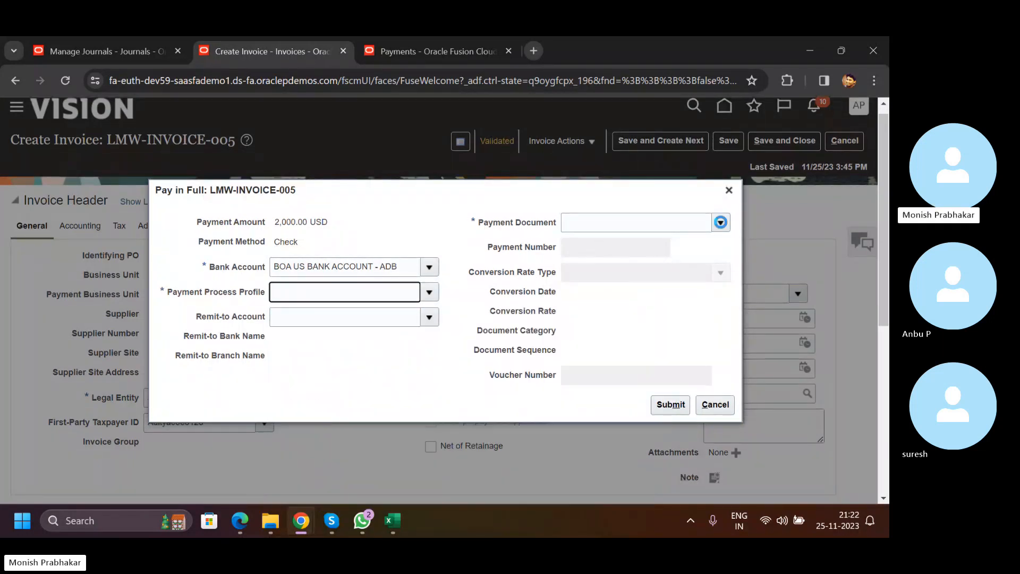
Set the payment document to ADB - Check Payments, submit the full payment, and check the invoice summary.
left_click(721, 223)
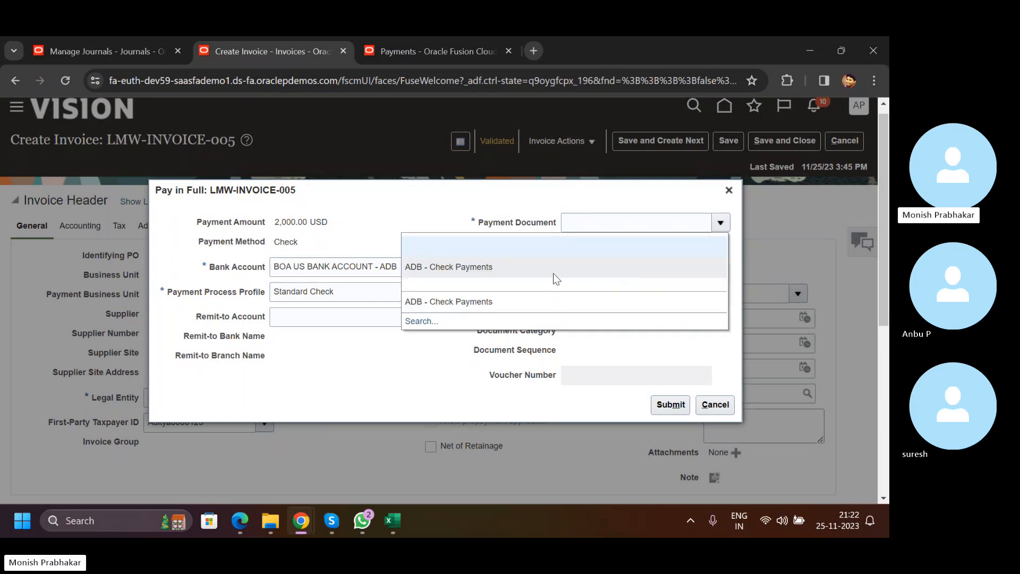
left_click(524, 274)
left_click(642, 247)
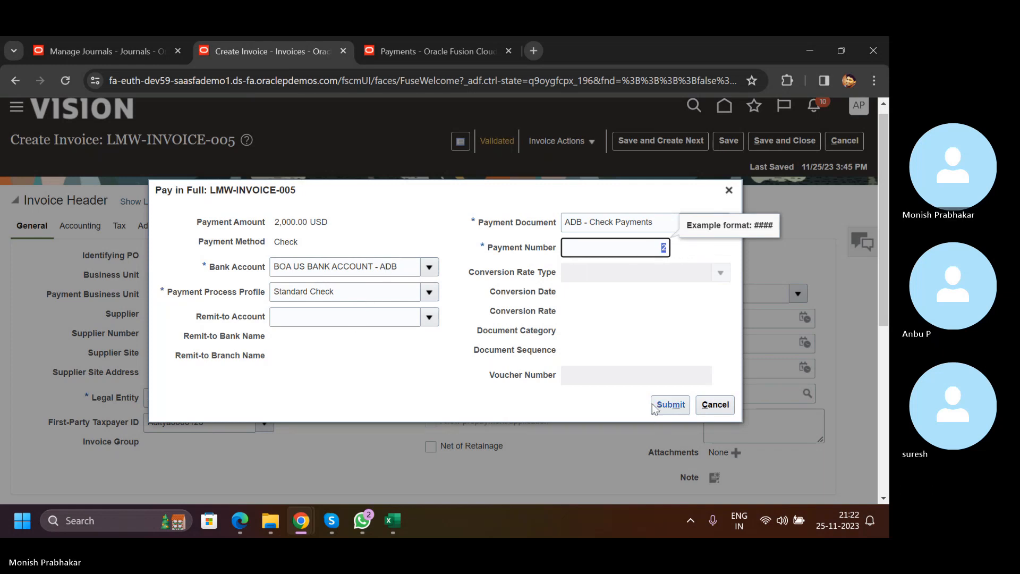
left_click(670, 404)
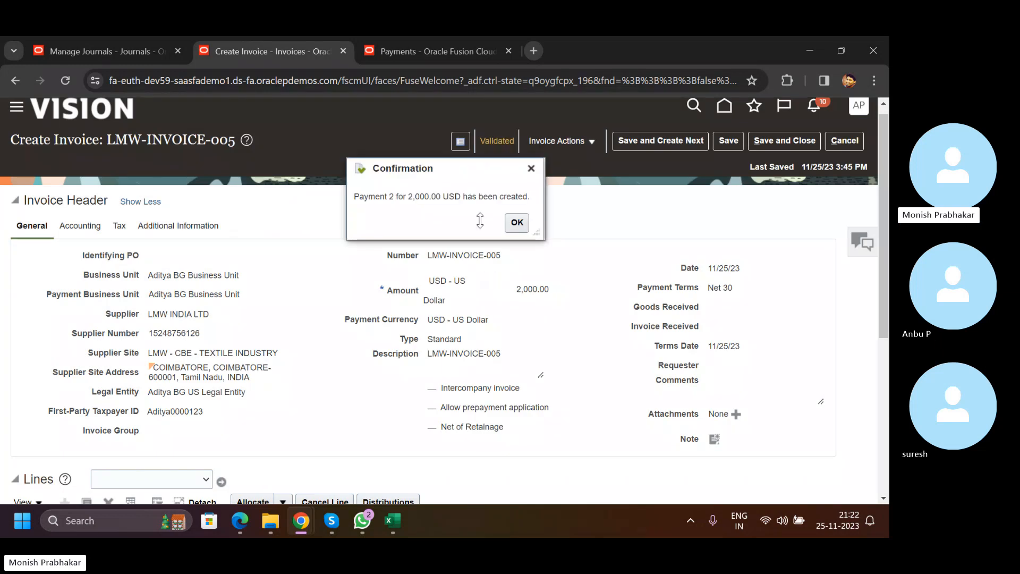
left_click(519, 223)
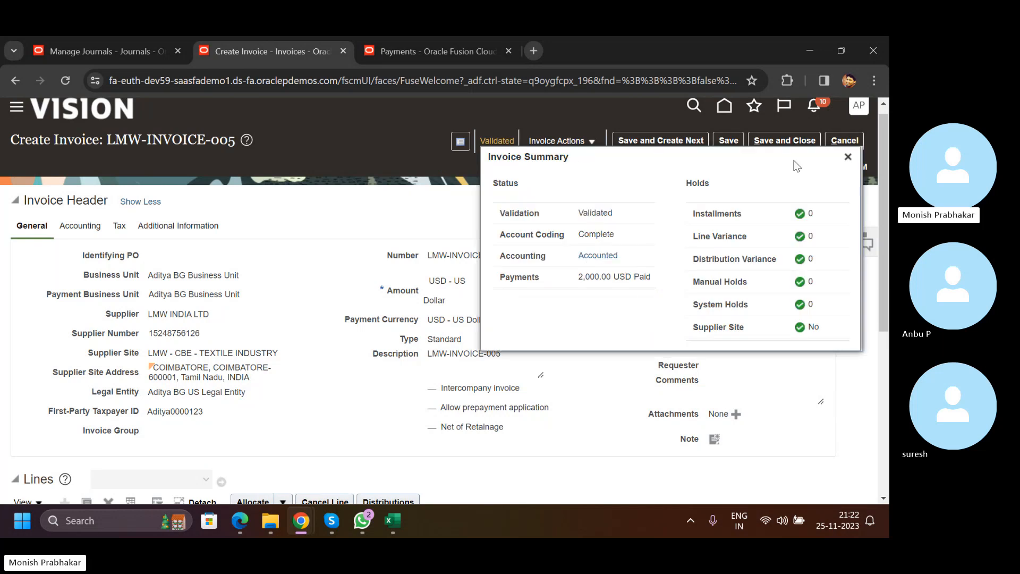
left_click(847, 157)
Go to Manage Payments in the Payments work area and search for payments dated 11/25/23.
left_click(438, 53)
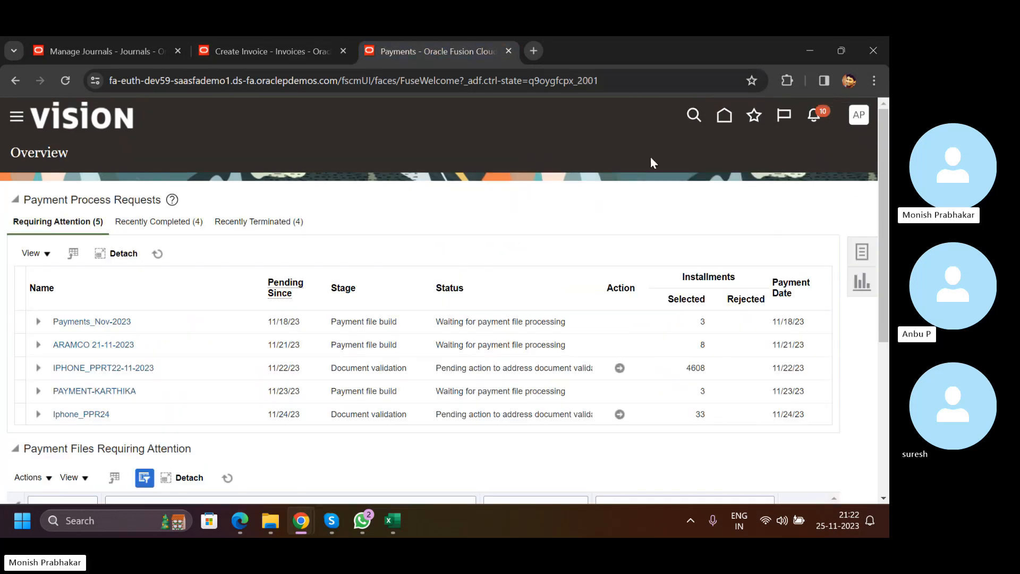
left_click(861, 253)
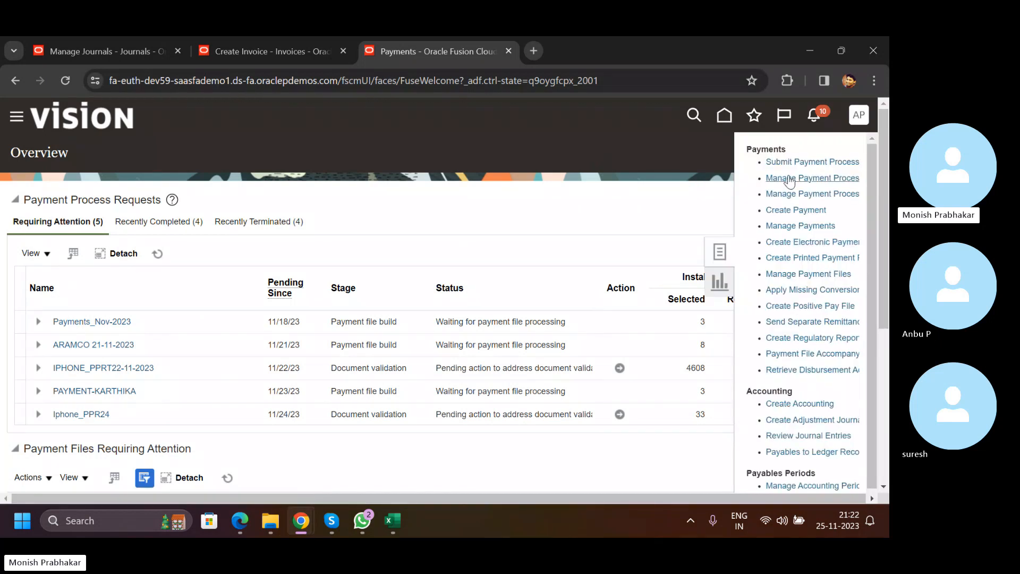
left_click(785, 225)
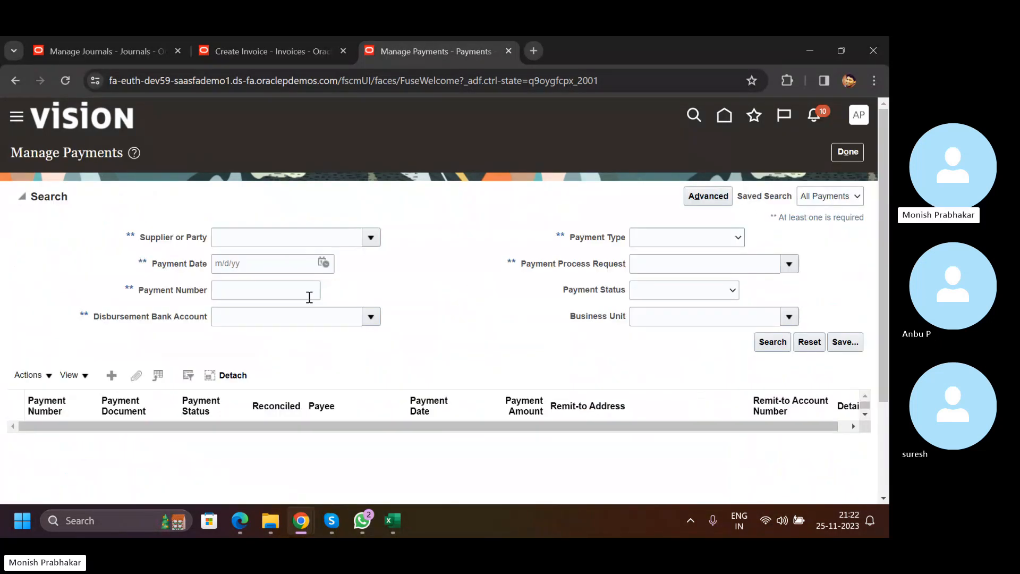
left_click(323, 263)
left_click(481, 391)
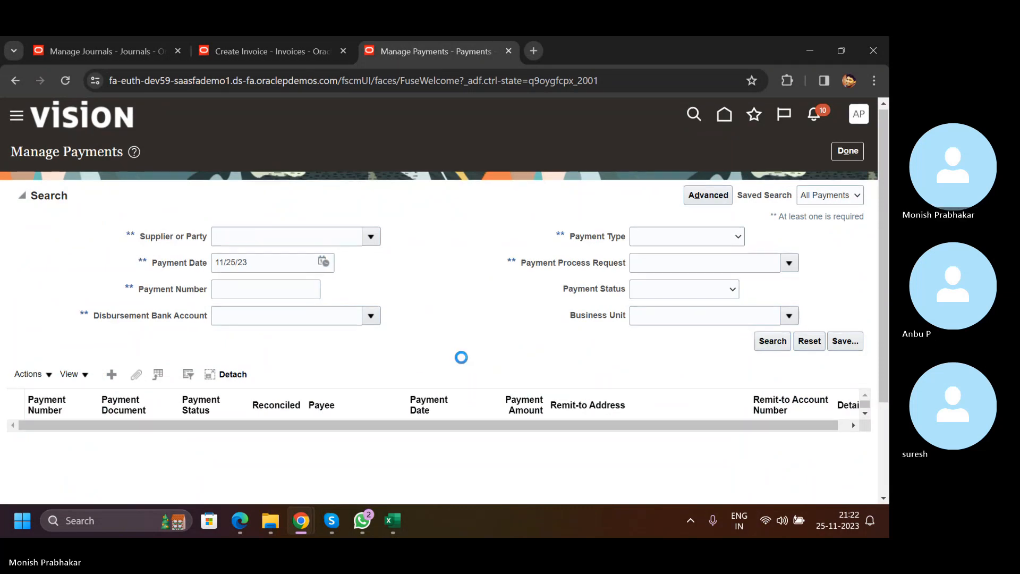
scroll(460, 355, "down", 3)
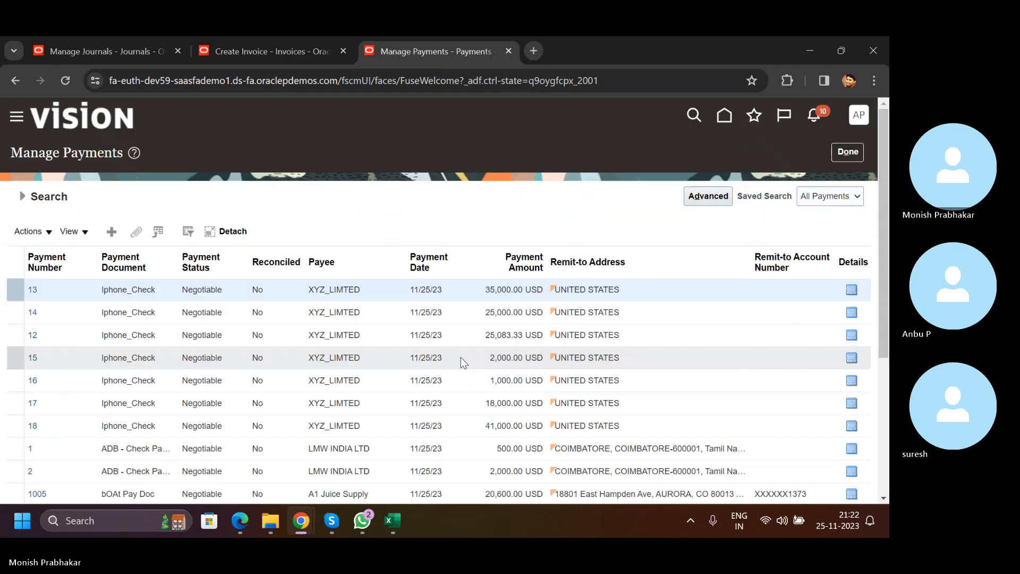
Look through the business units offered in the payment search criteria and bring up the full business unit search.
left_click(26, 197)
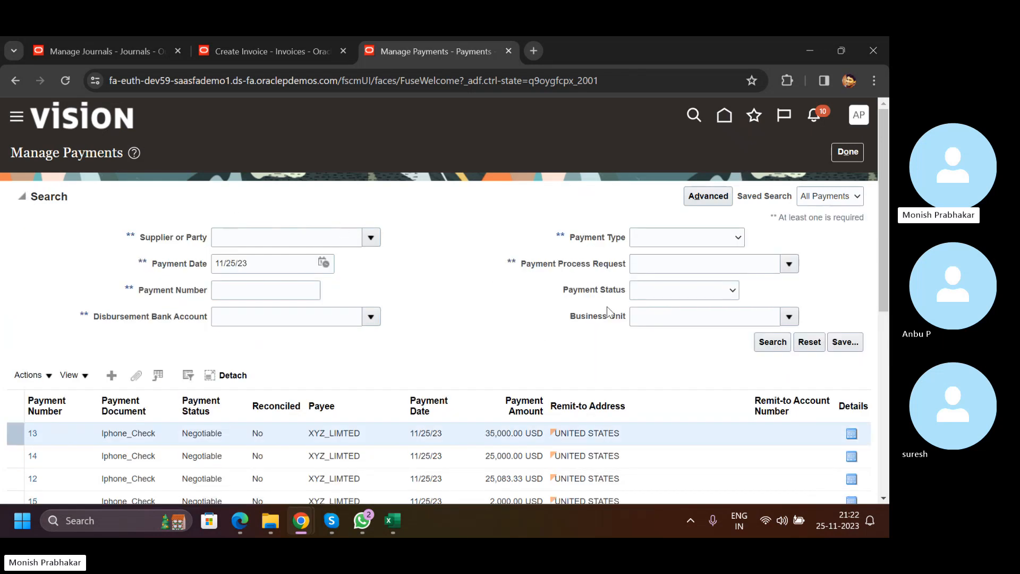
left_click(788, 316)
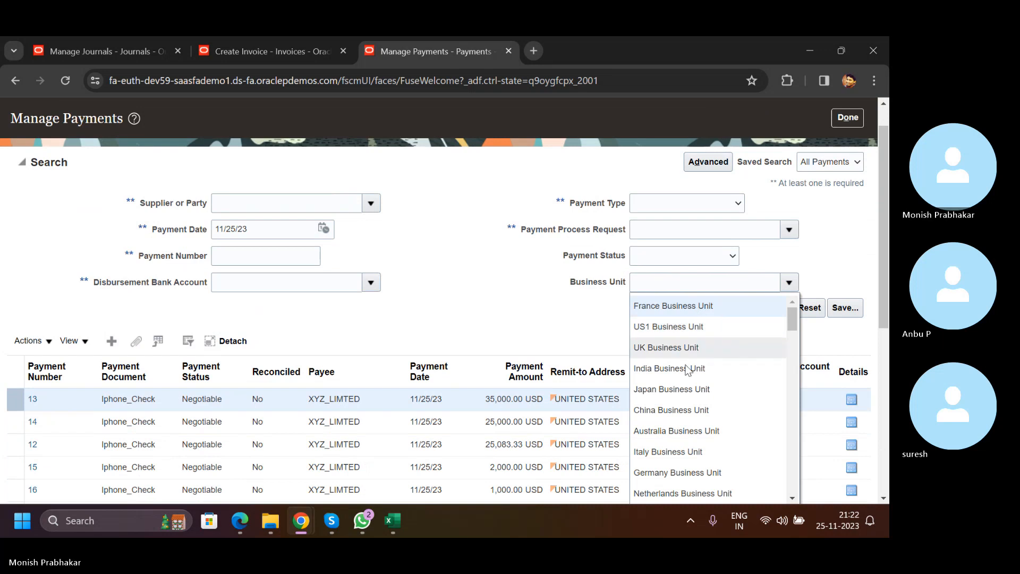
scroll(688, 370, "down", 5)
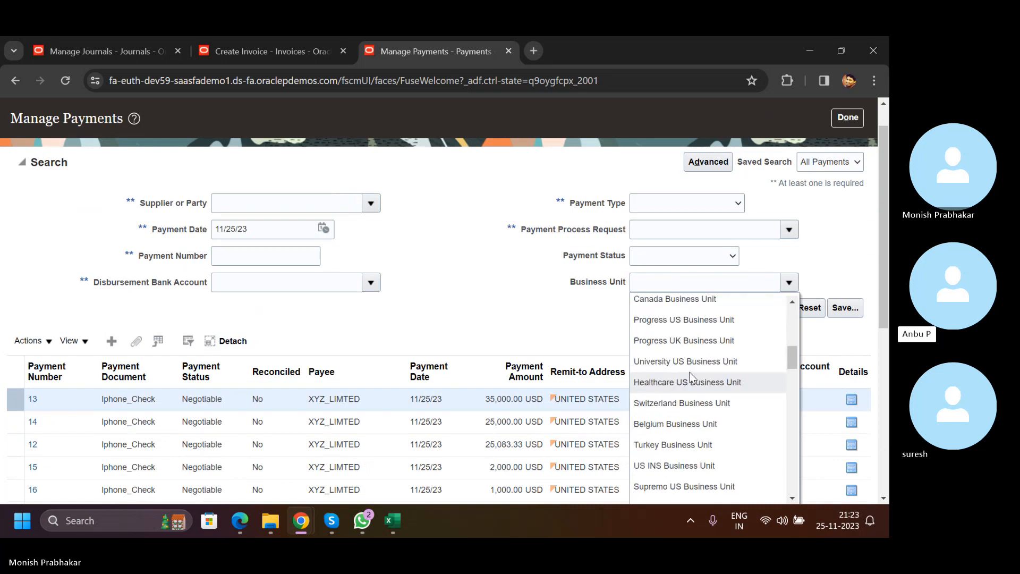
scroll(690, 374, "down", 10)
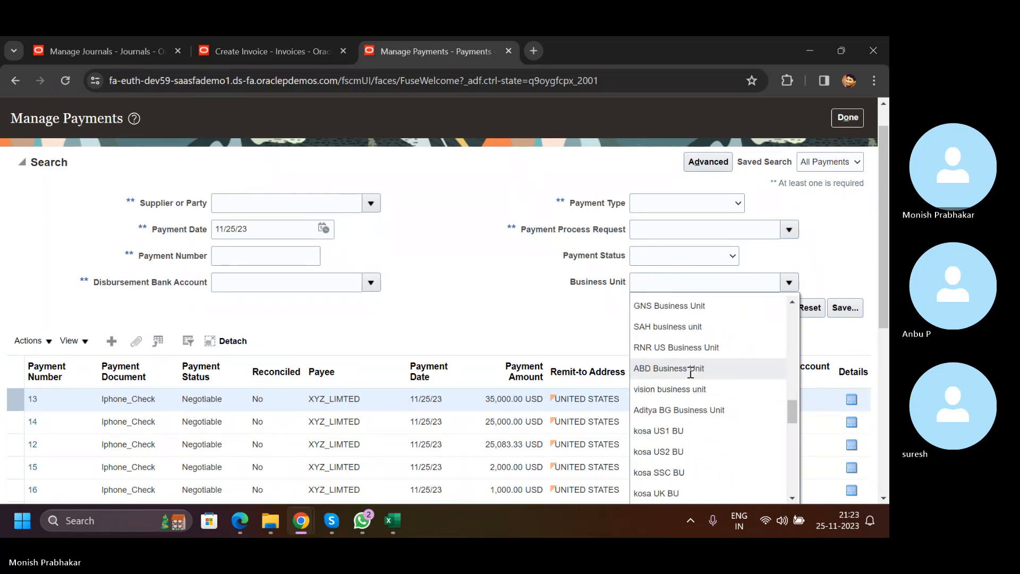
scroll(690, 374, "up", 3)
scroll(727, 380, "down", 3)
scroll(728, 394, "down", 4)
left_click(651, 375)
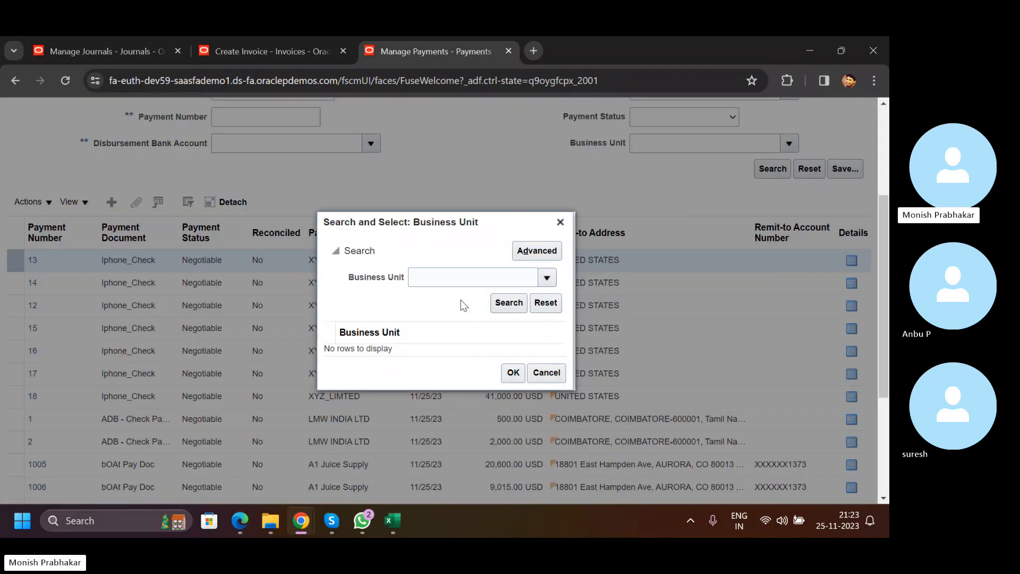
Find business units starting with Ad, choose Aditya BG Business Unit, and rerun the payment search.
left_click(439, 276)
key("Caps_Lock")
type("ad")
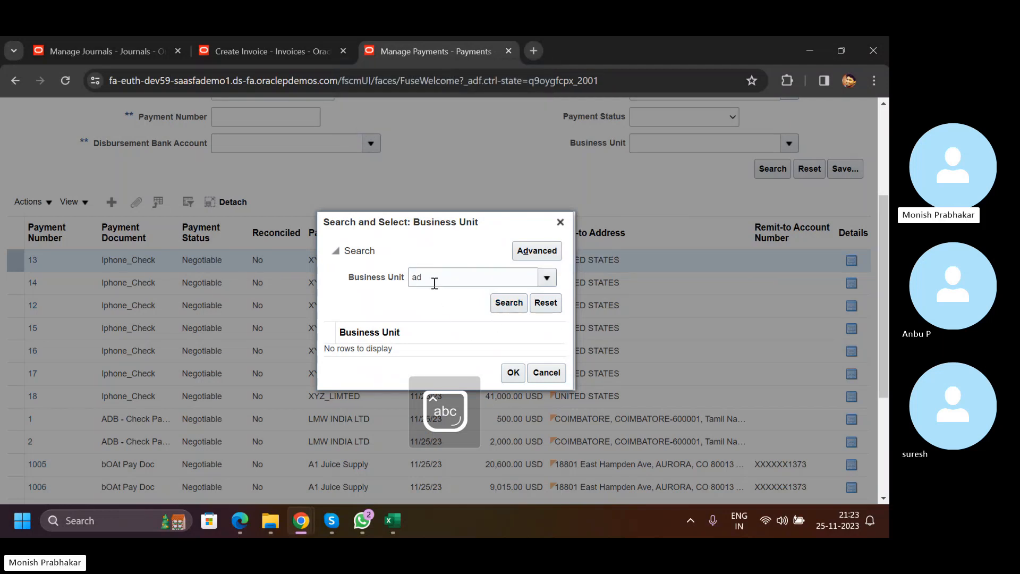
left_click_drag(433, 280, 399, 276)
key("Caps_Lock")
type("A")
key("Caps_Lock")
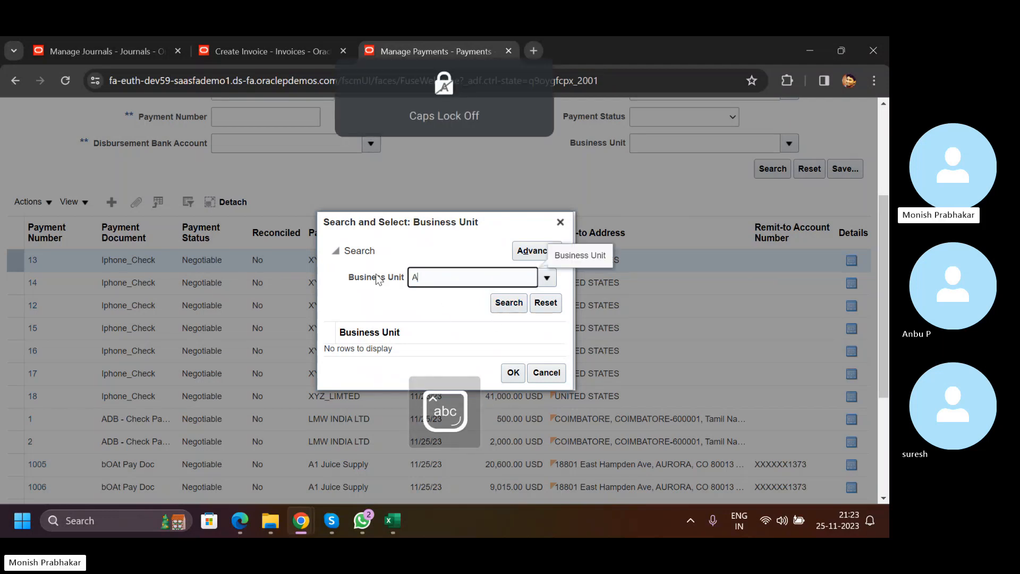
type("d")
key("Return")
left_click(453, 349)
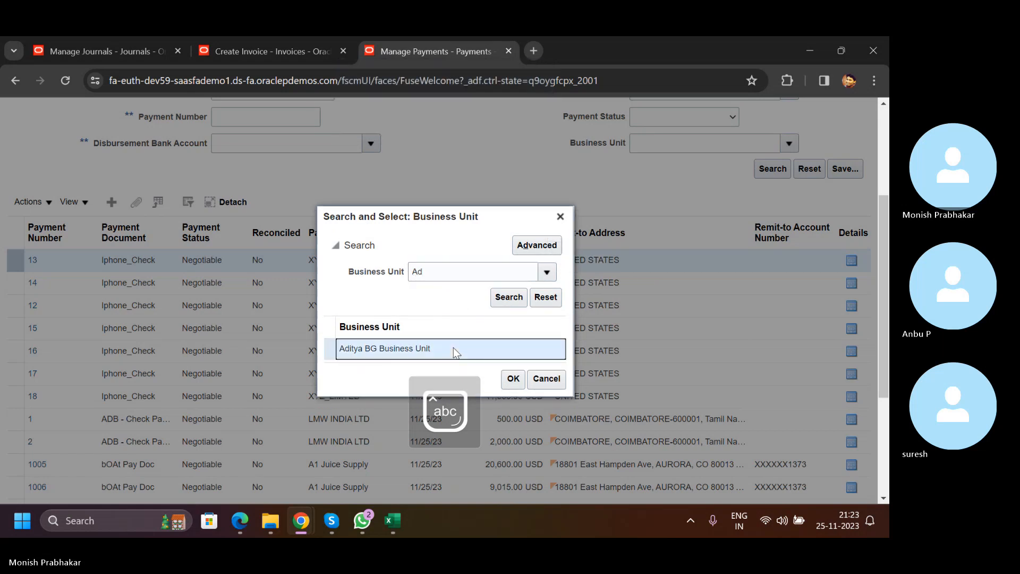
left_click(513, 378)
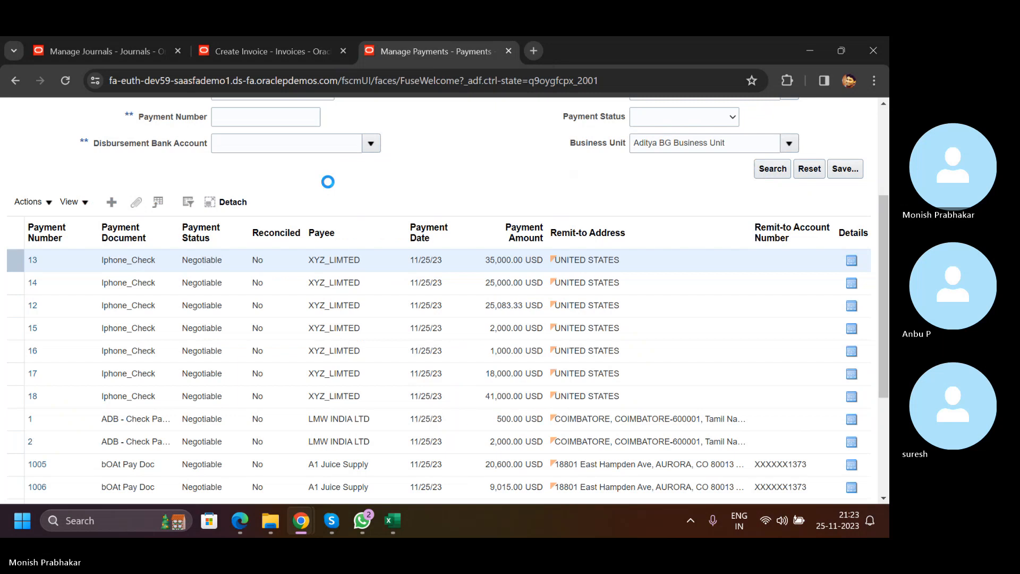
Open the 2,000.00 USD payment to LMW INDIA LTD and review its payment details.
left_click(173, 286)
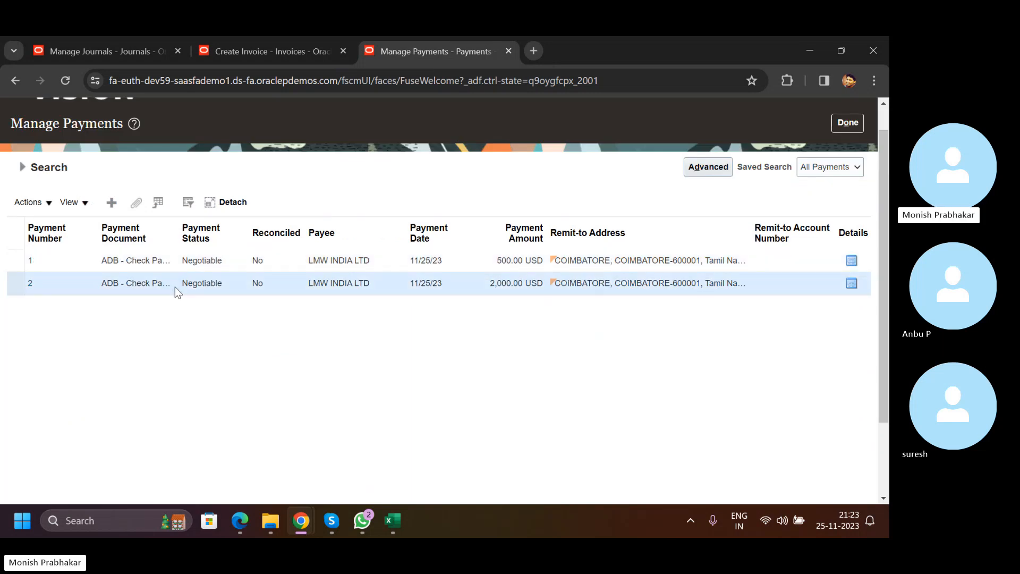
left_click(30, 285)
scroll(391, 348, "down", 5)
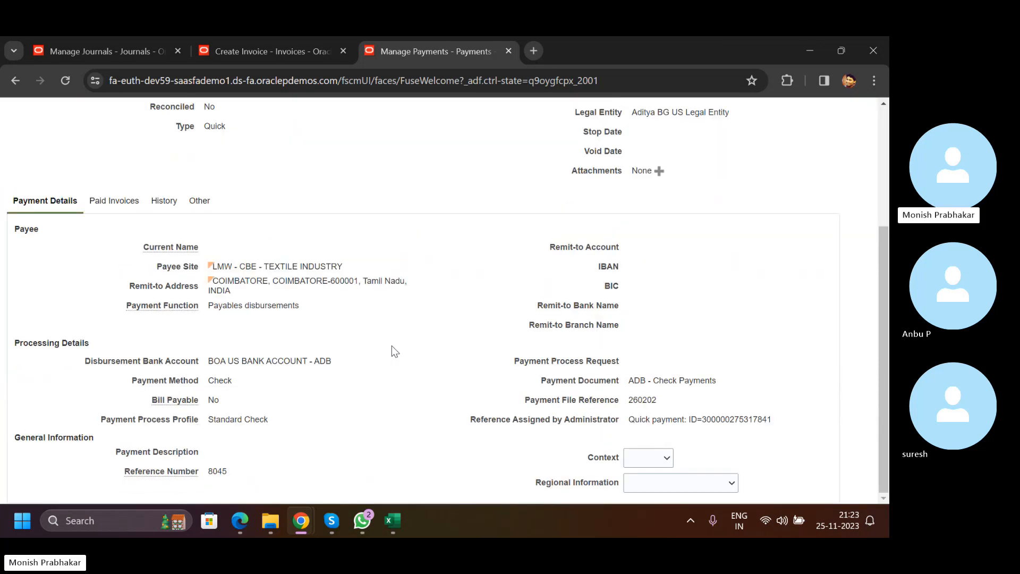
scroll(388, 344, "up", 5)
Post the payment to the ledger and bring up its accounting lines.
left_click(800, 156)
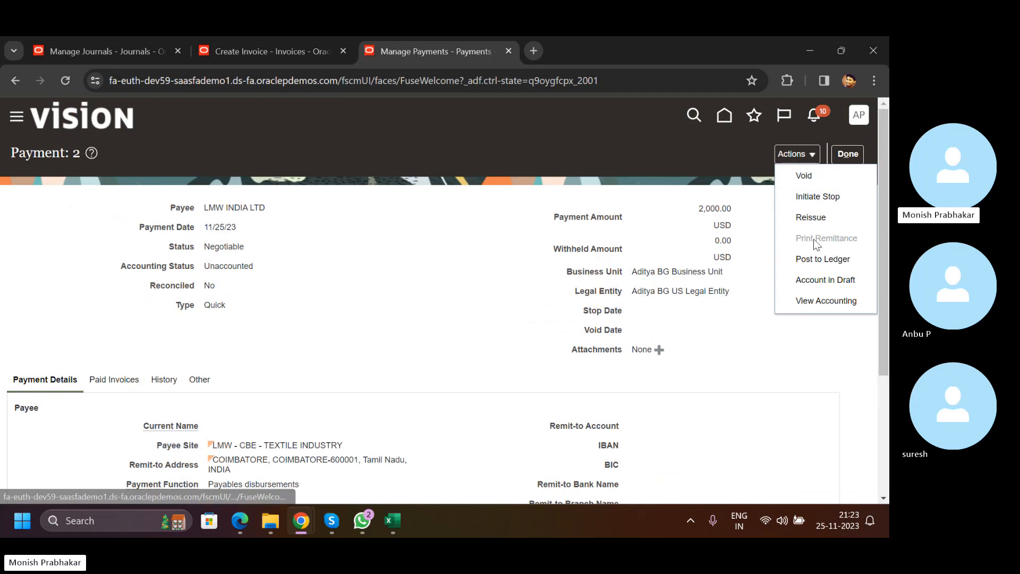
left_click(825, 300)
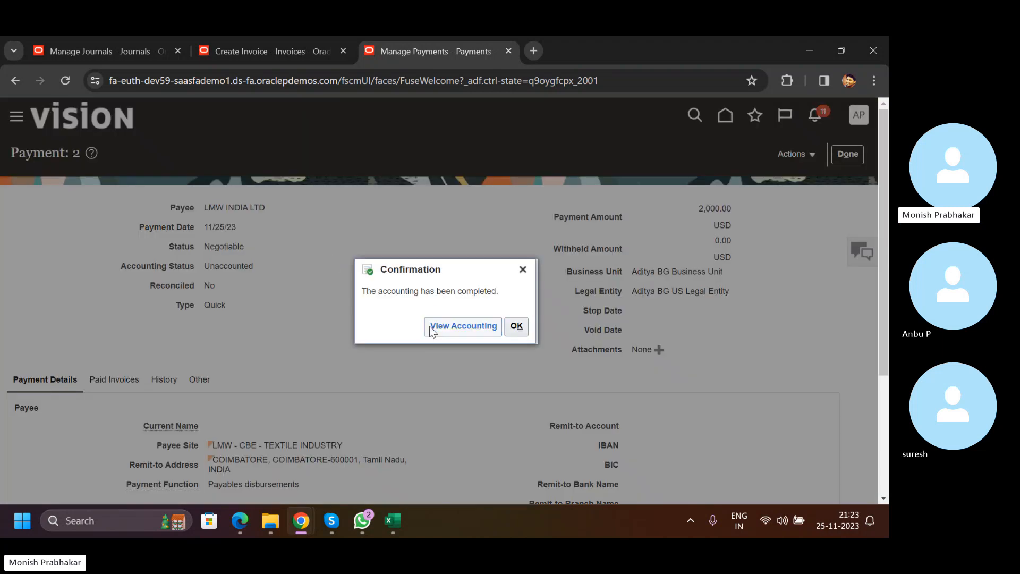
left_click(430, 327)
Examine the liability account, its debit amount, and the cash clearing credit in the payment's accounting lines.
double_click(509, 328)
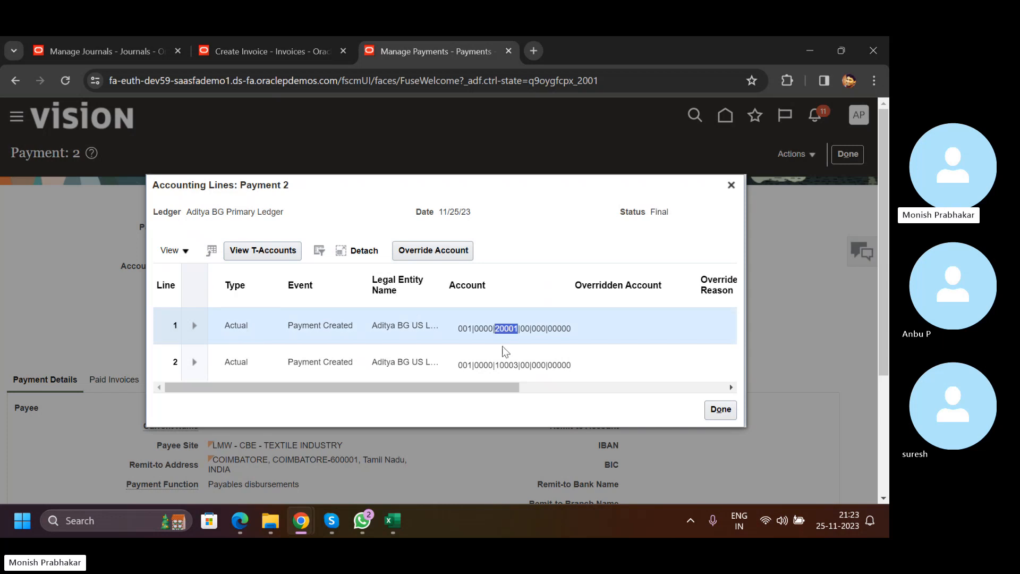
left_click_drag(473, 389, 620, 384)
left_click_drag(637, 326, 676, 324)
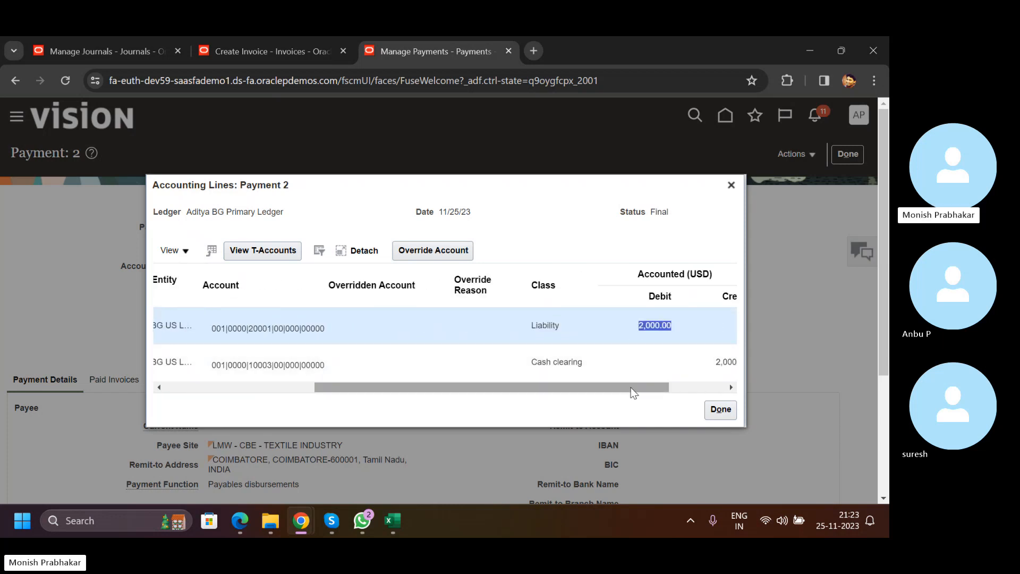
left_click_drag(633, 392, 658, 386)
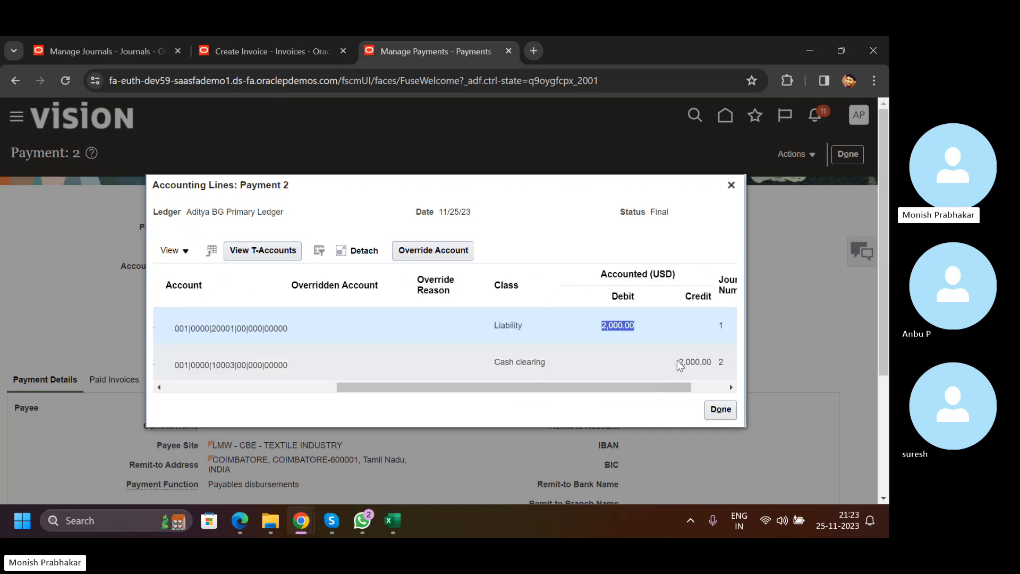
Select the payment's cash clearing line, and return from the LMW-INVOICE-005 journal entry to the journals list.
left_click(681, 364)
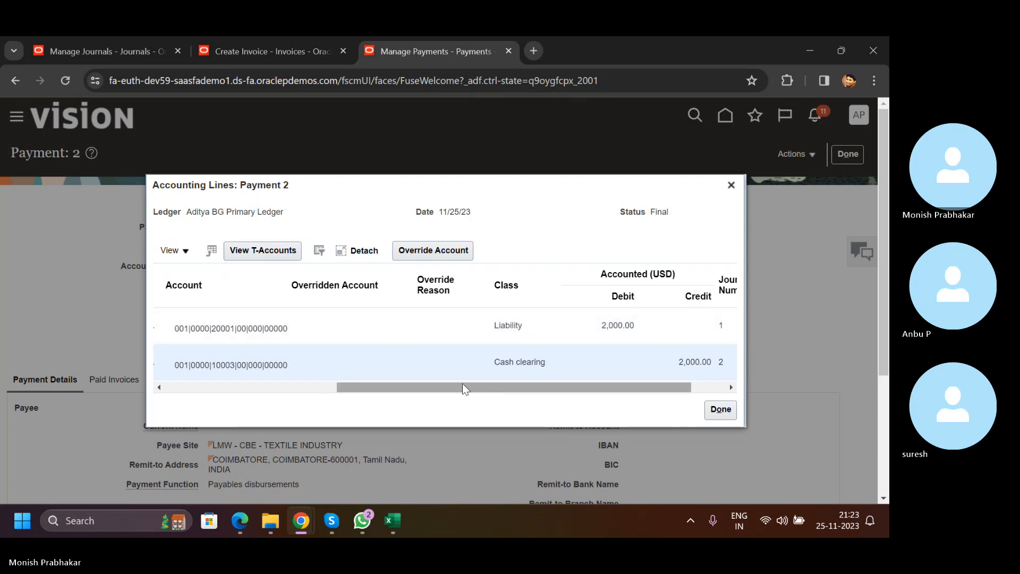
left_click(101, 51)
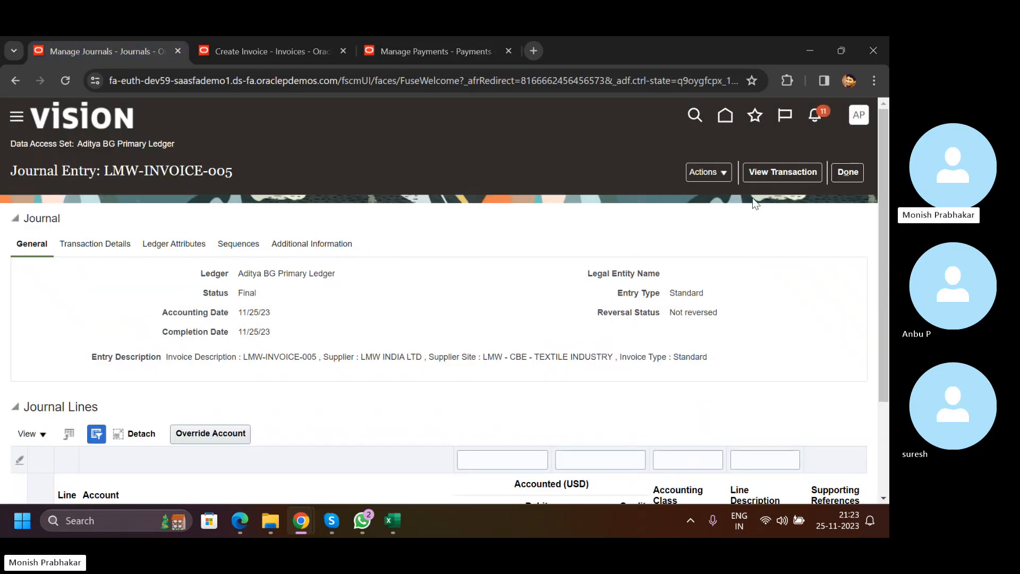
left_click(846, 172)
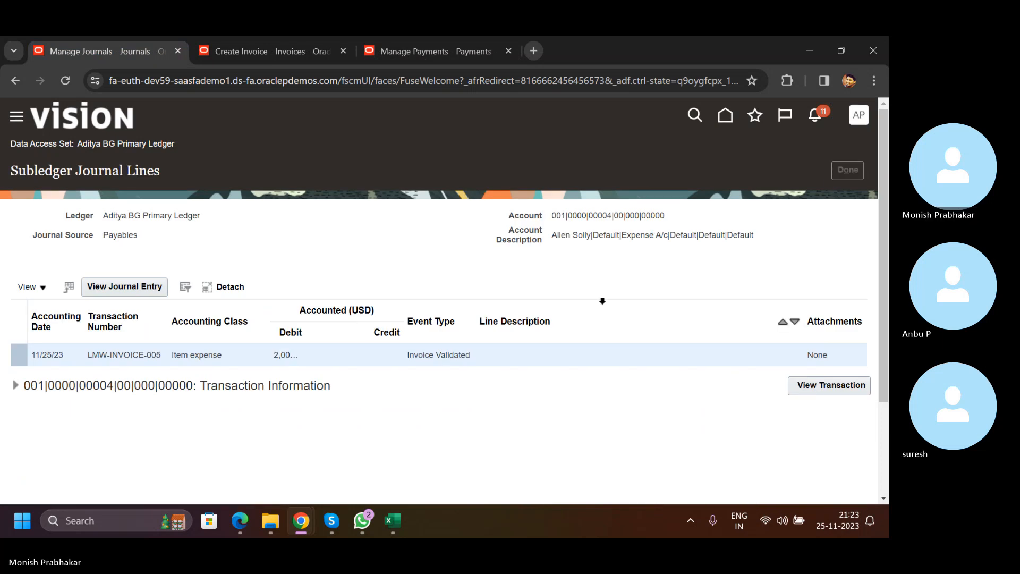
left_click(662, 170)
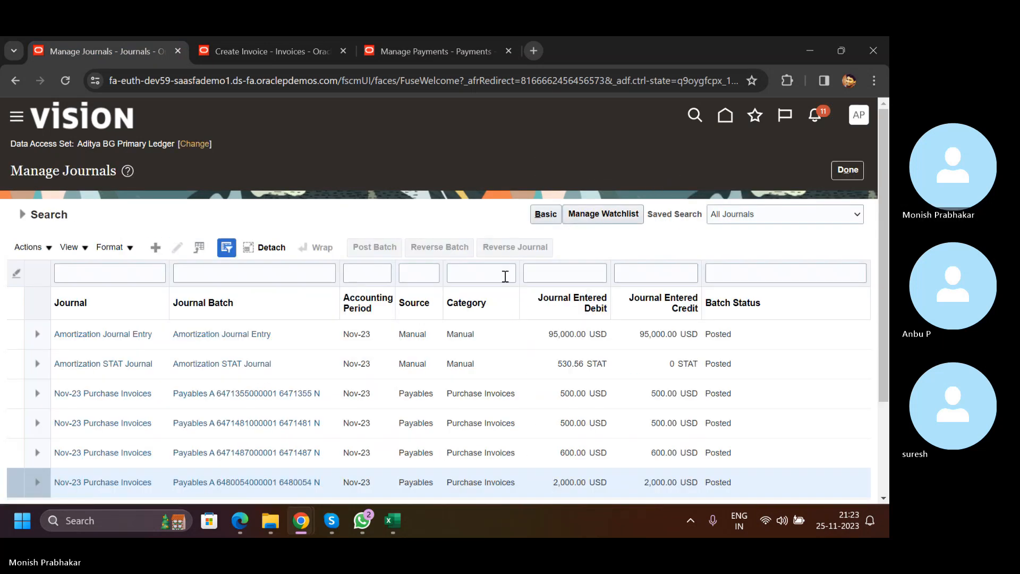
Rerun the journal search for accounting period Nov-23 and look over the refreshed list.
left_click(22, 214)
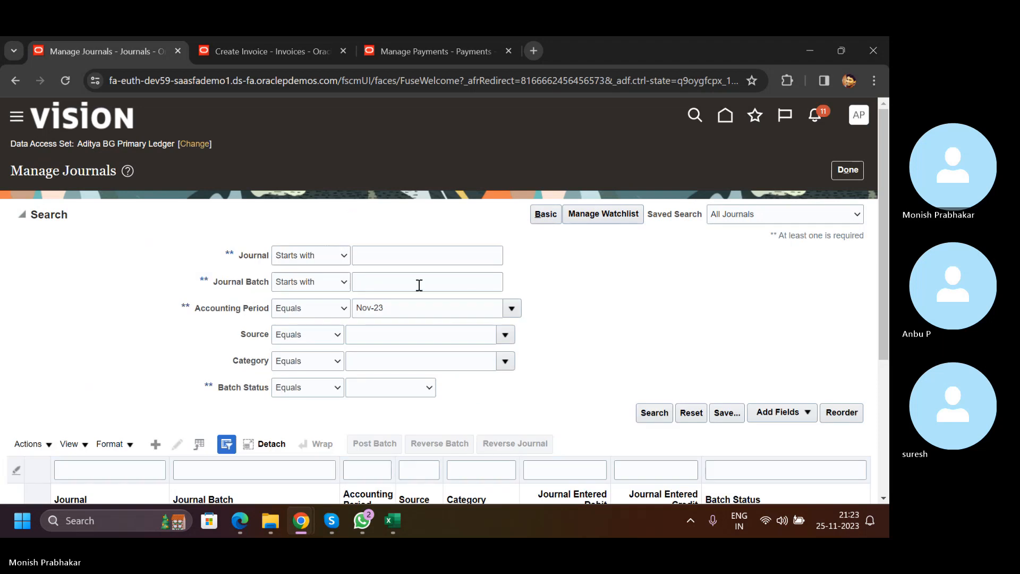
scroll(614, 332, "down", 3)
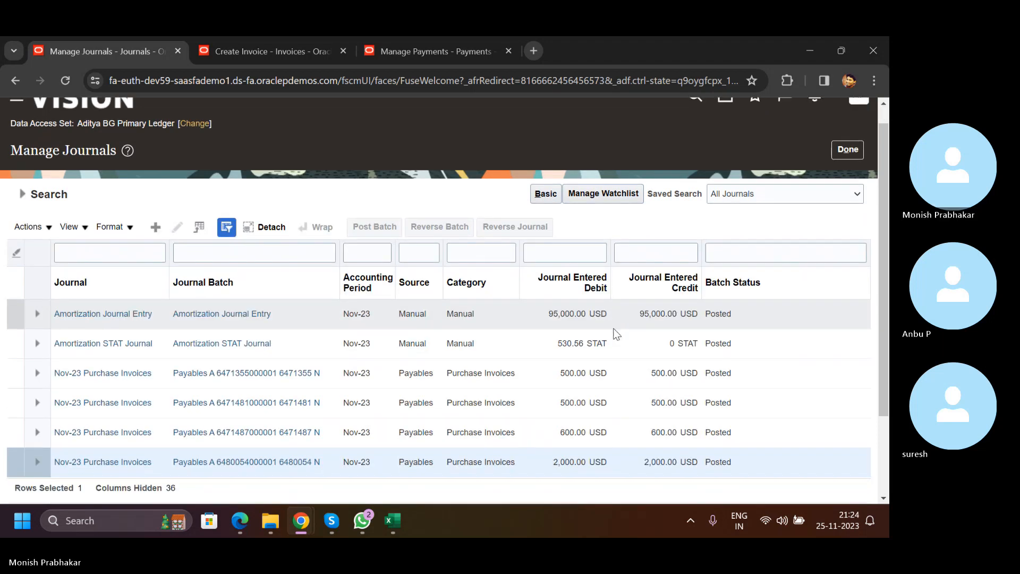
scroll(329, 381, "up", 3)
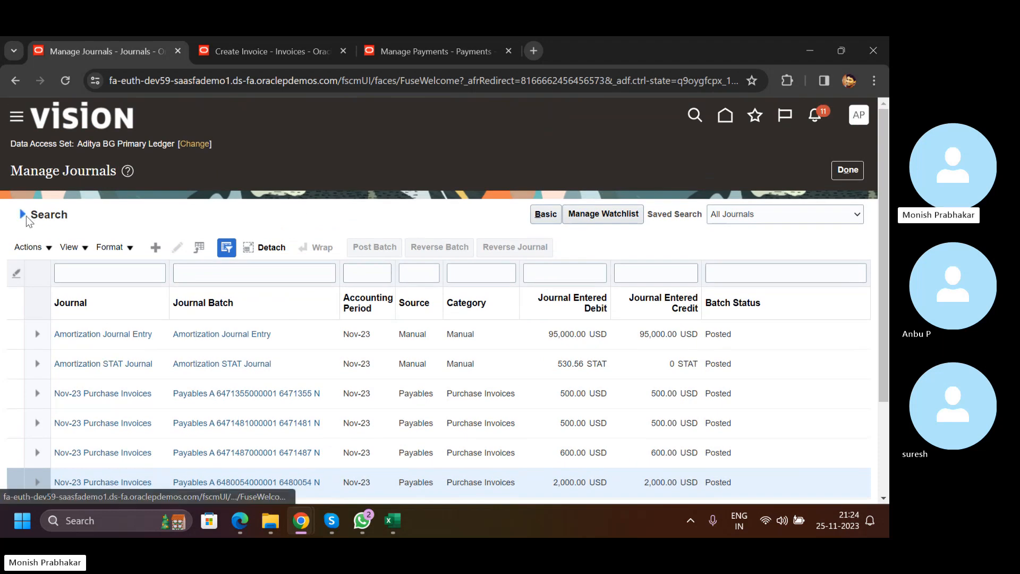
left_click(24, 214)
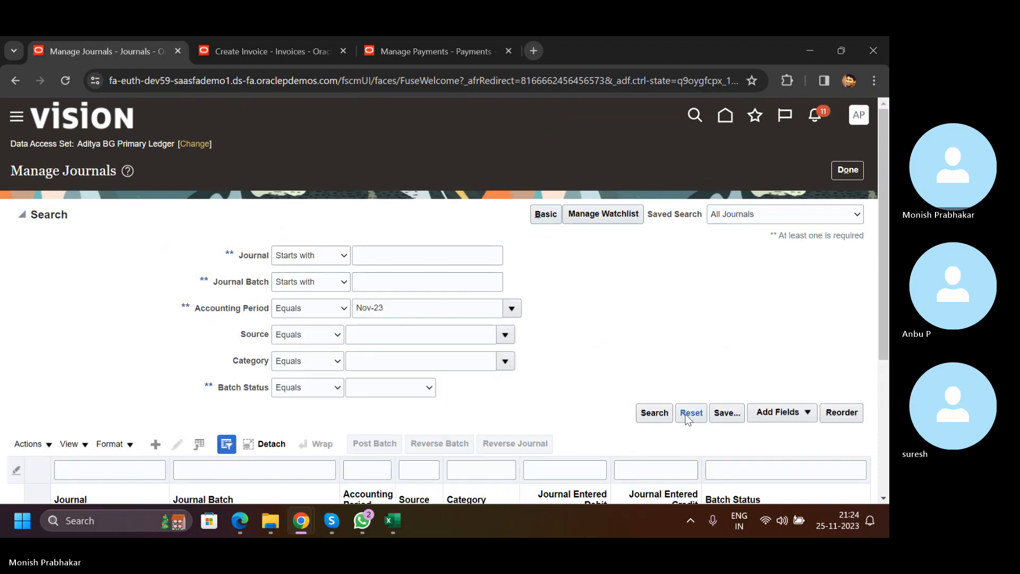
left_click(654, 413)
scroll(536, 414, "down", 3)
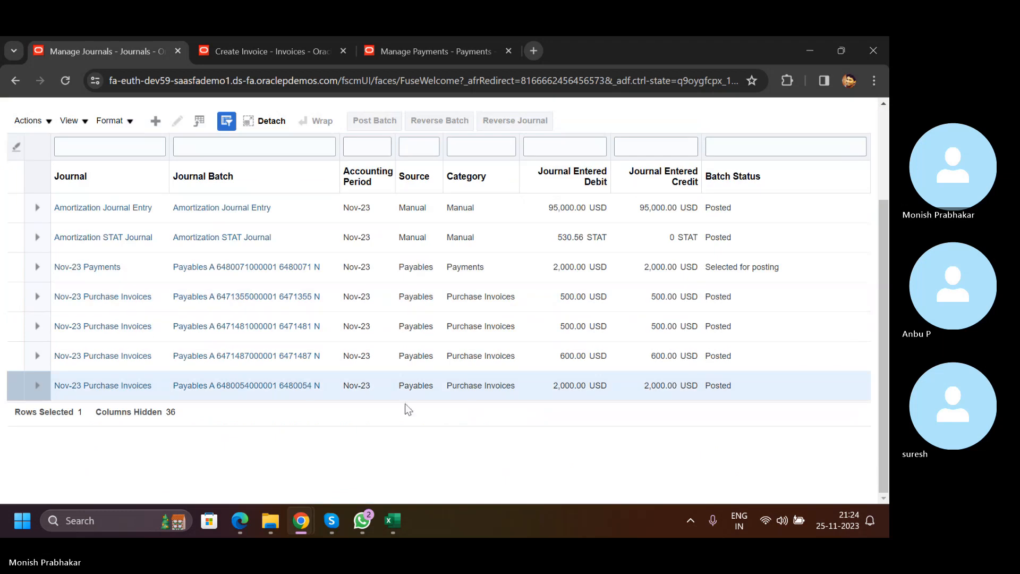
Open the Nov-23 Payments journal and examine the debit and credit accounts in its journal lines.
left_click(337, 270)
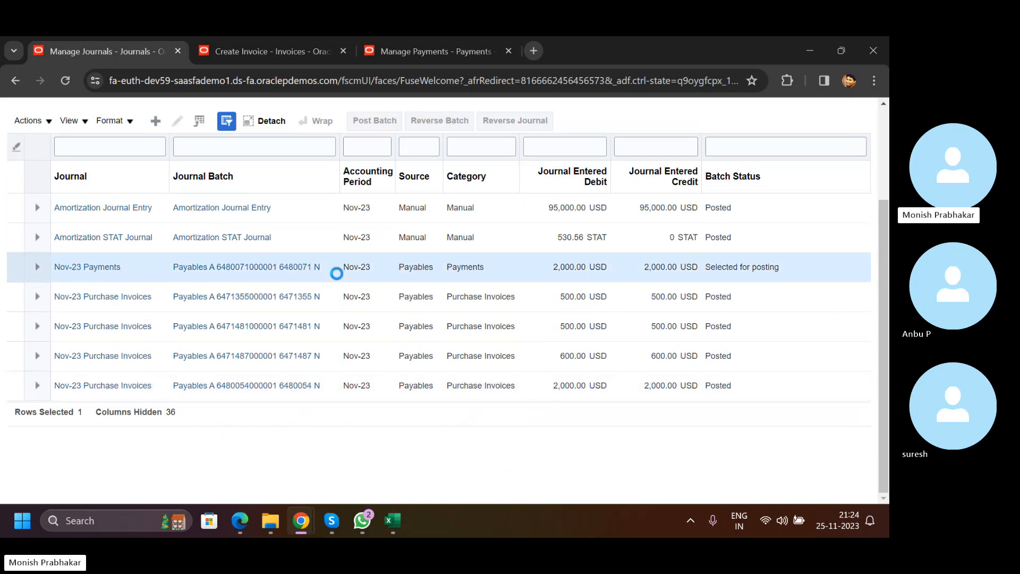
left_click(86, 267)
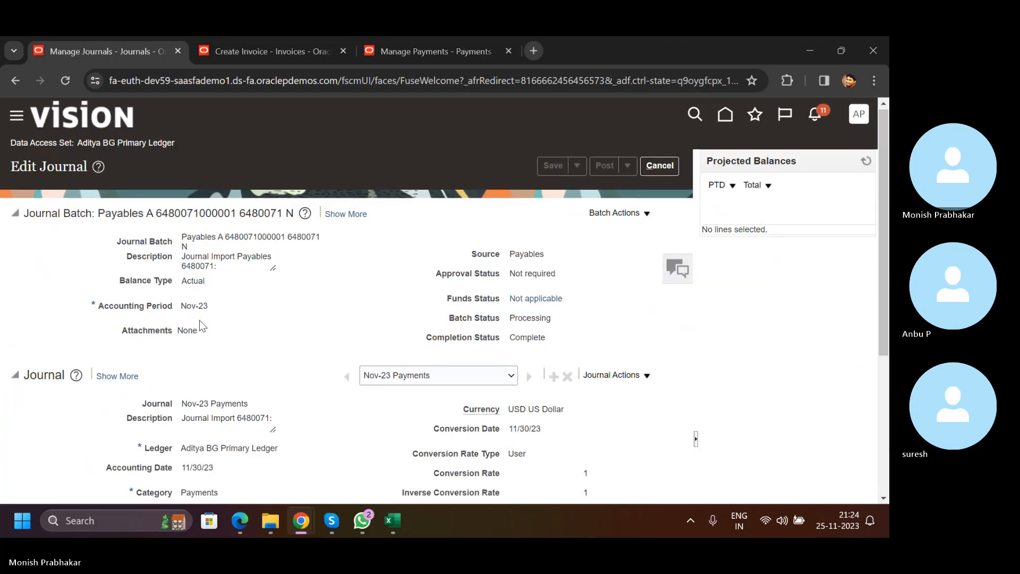
scroll(201, 325, "down", 4)
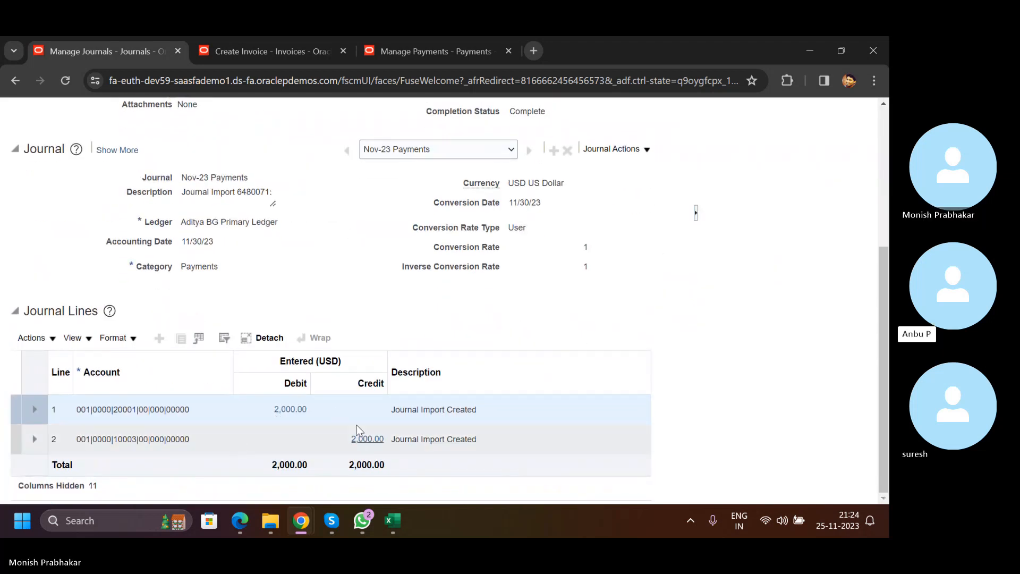
left_click(510, 439)
left_click(499, 414)
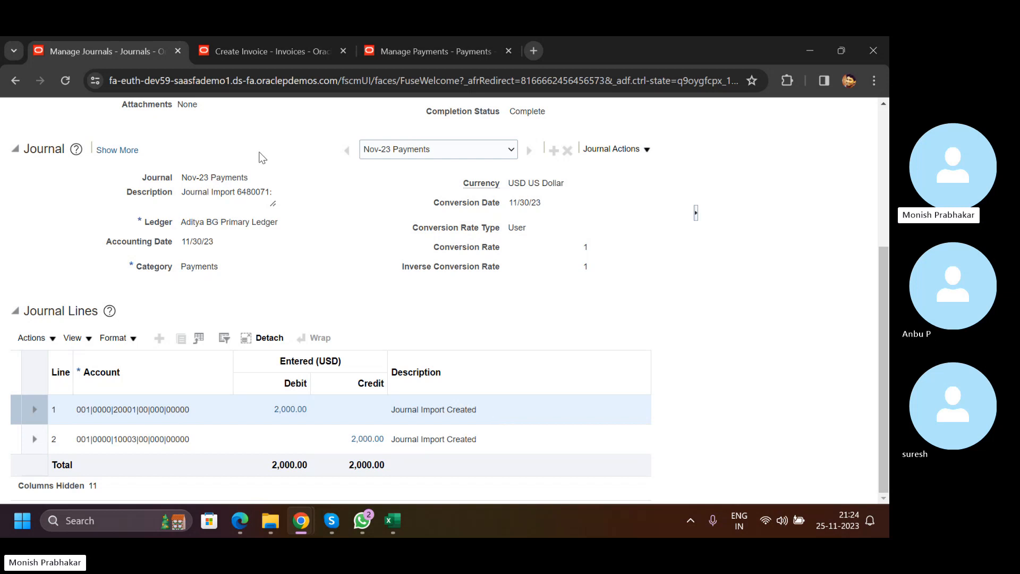
Save and close LMW-INVOICE-005.
left_click(266, 45)
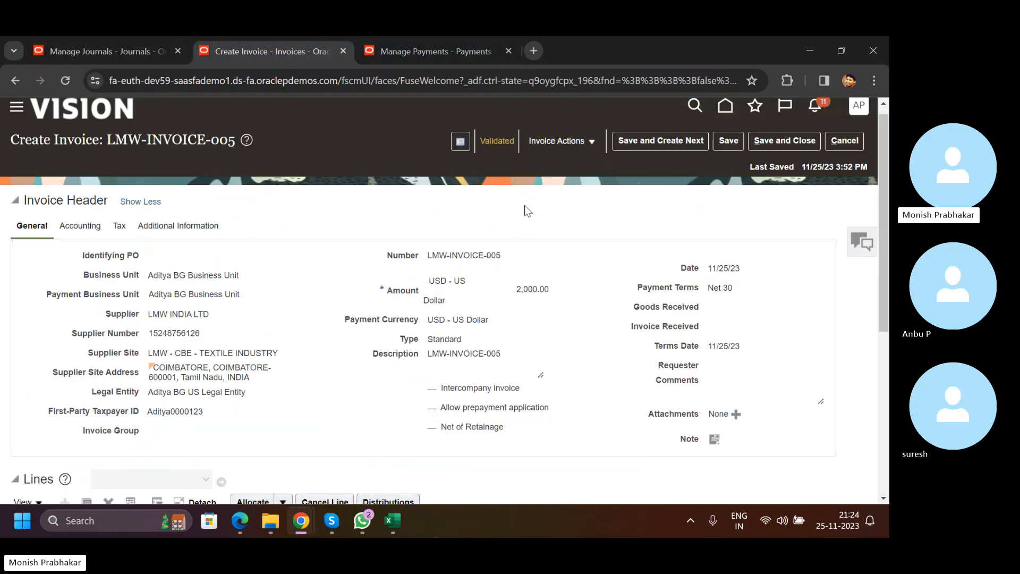
left_click(775, 142)
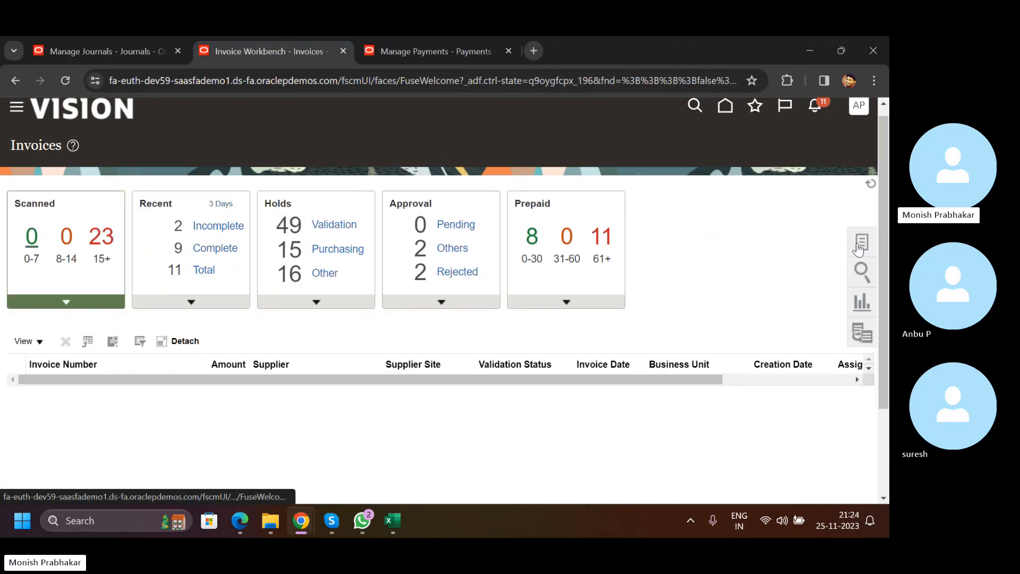
Start a new invoice, try the Prepayment type, restore Standard, and review the other invoice types.
left_click(860, 243)
left_click(792, 153)
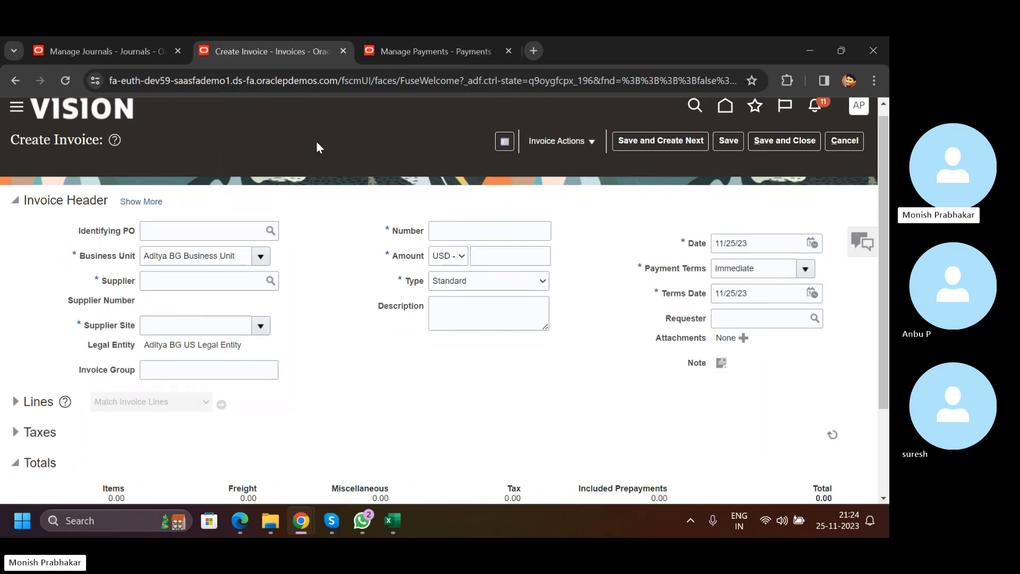
left_click(466, 276)
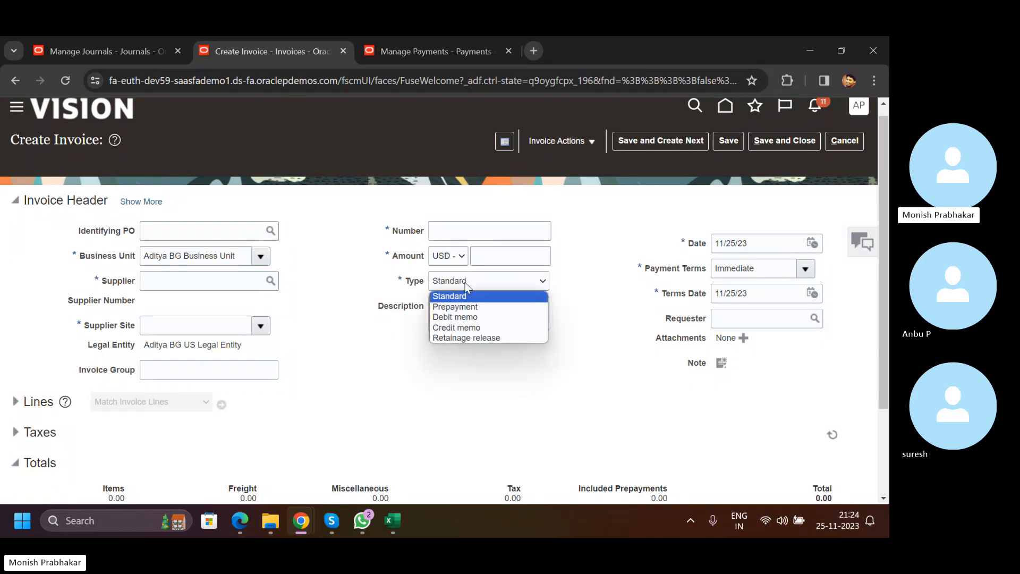
left_click(470, 307)
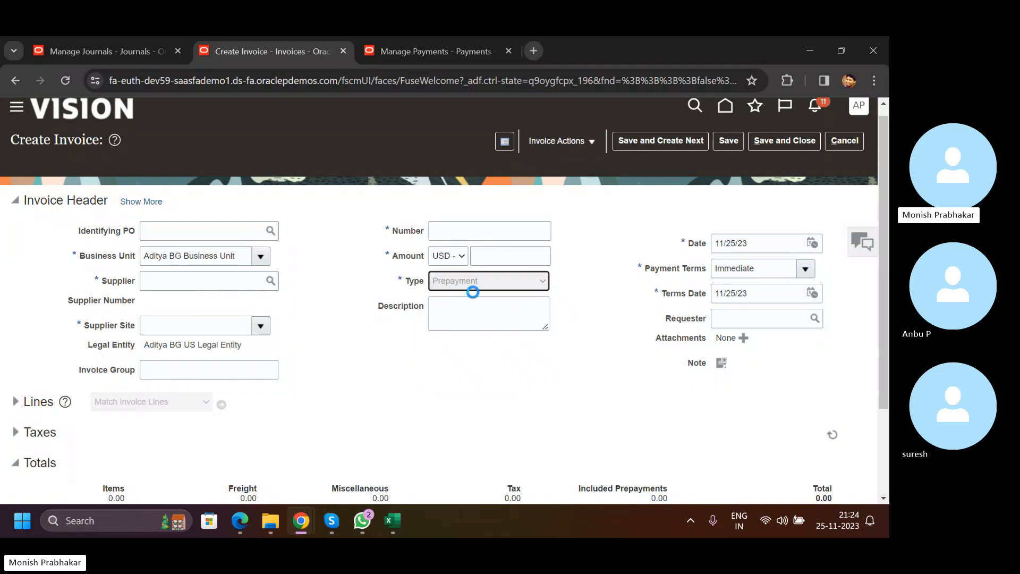
left_click(471, 285)
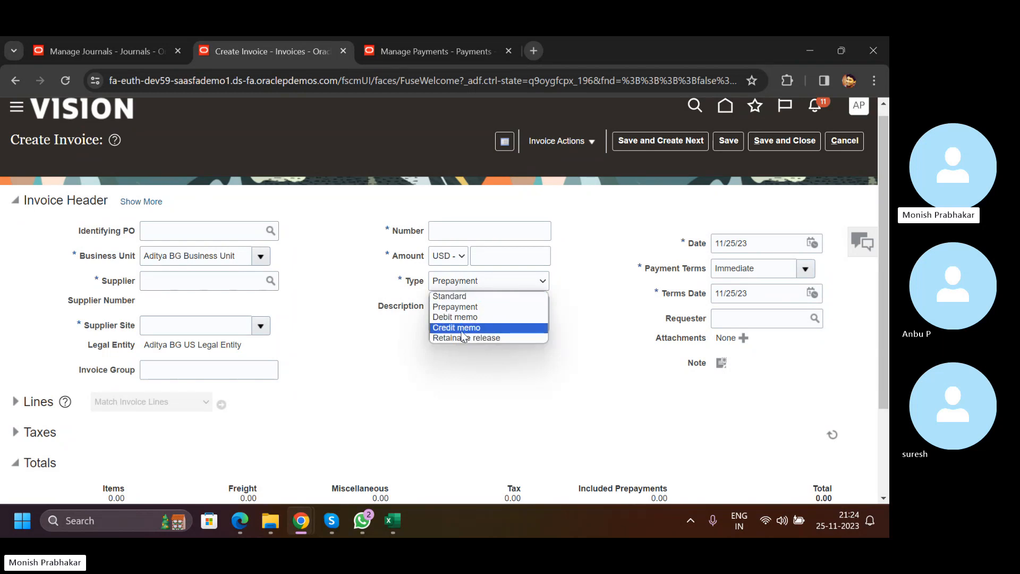
left_click(457, 297)
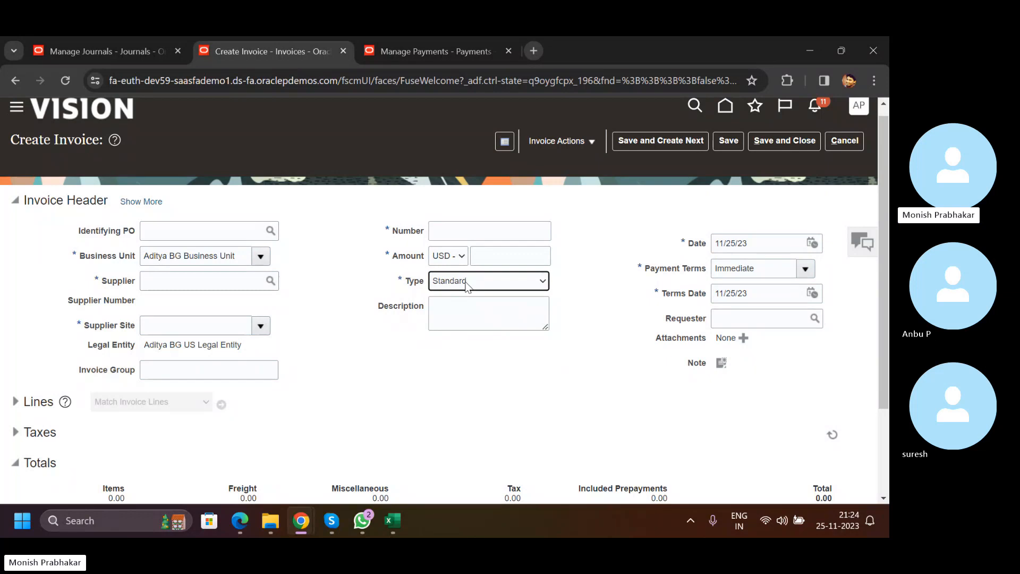
left_click(466, 286)
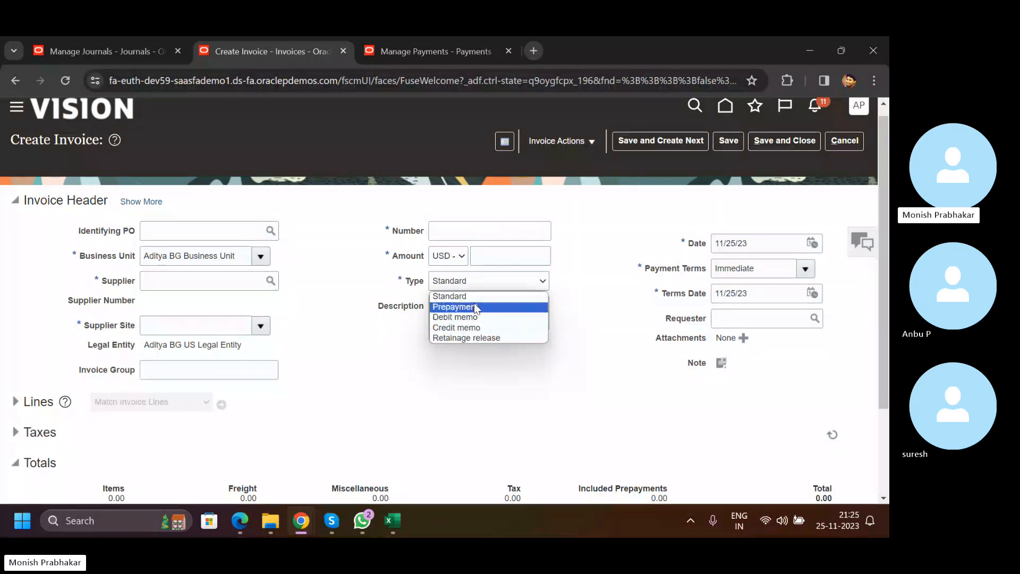
left_click(333, 320)
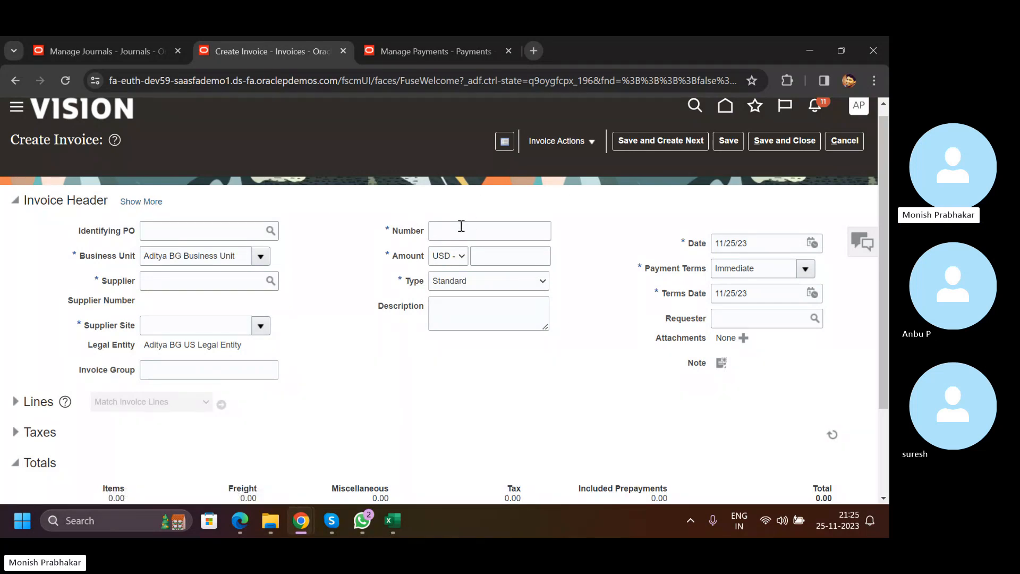
Review the new invoice's identifying PO, business unit and available actions, and cancel the invoice.
left_click(221, 237)
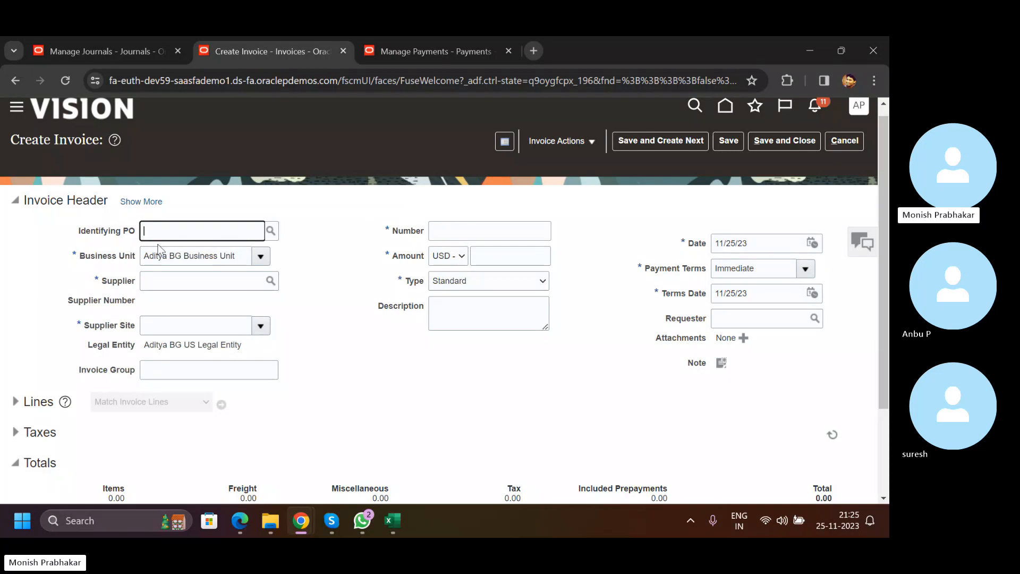
left_click_drag(246, 258, 146, 249)
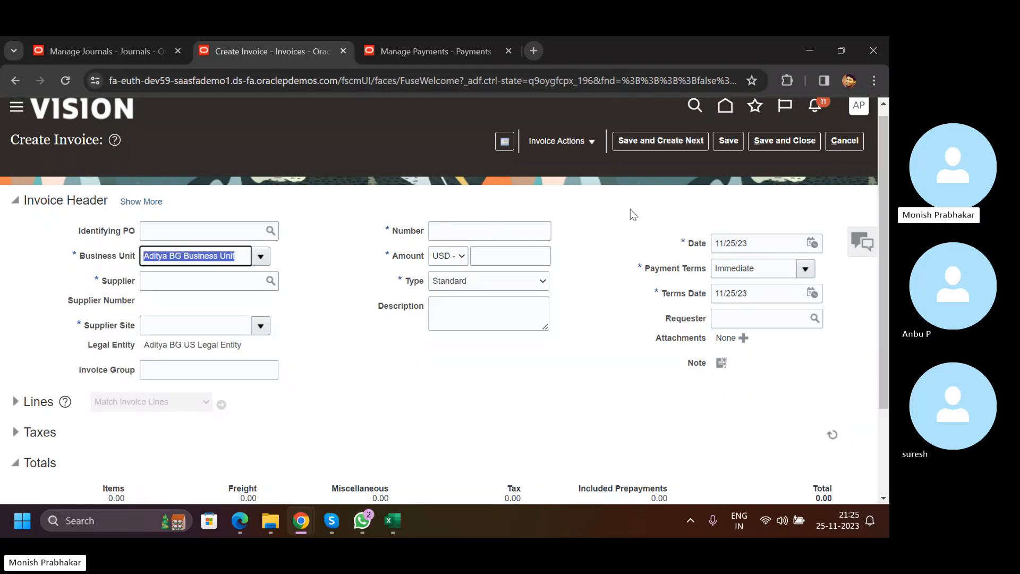
left_click(555, 141)
left_click(404, 205)
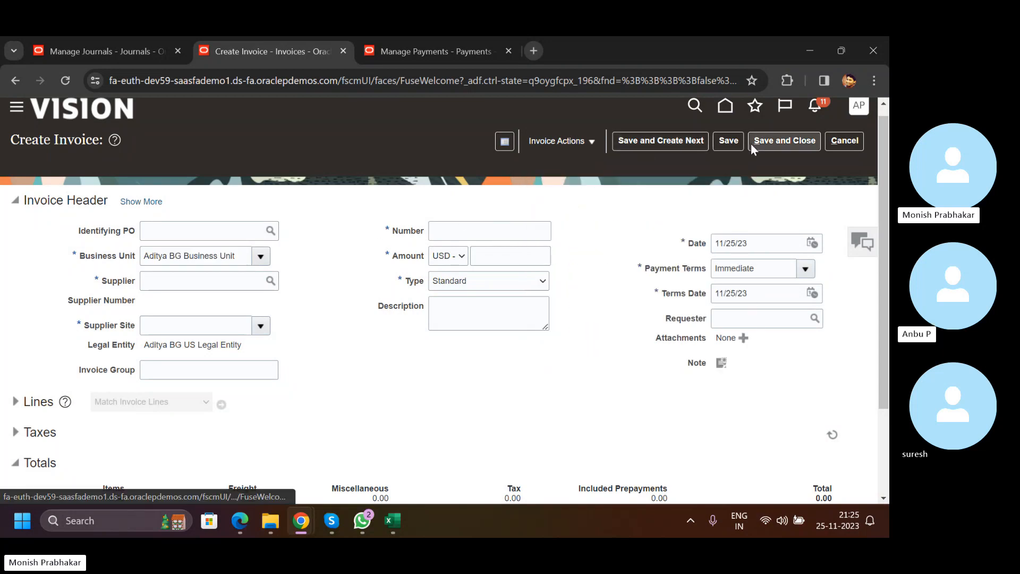
left_click(856, 140)
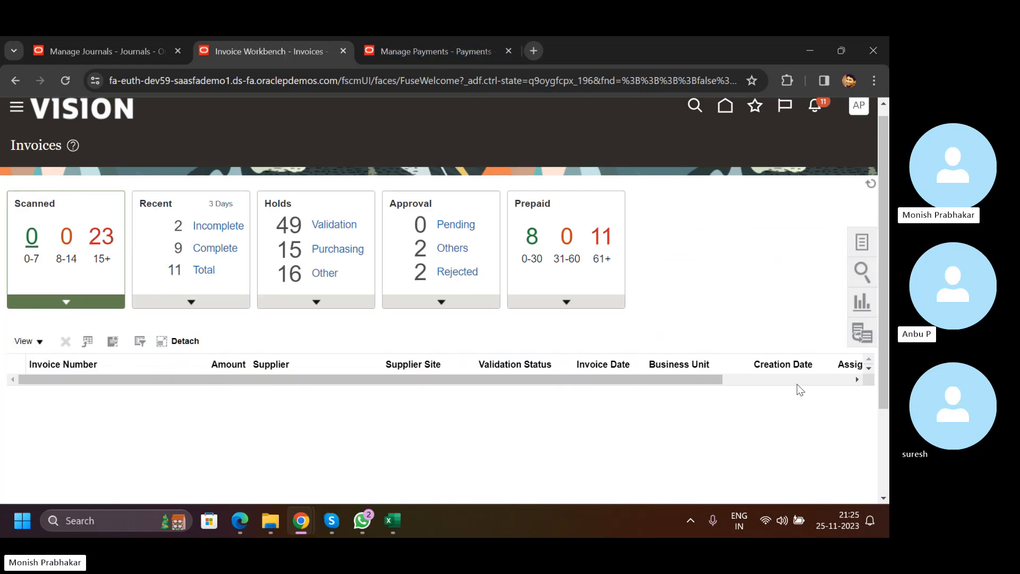
Close the accounting lines of Payment 2 and leave the payment to return to the payments overview.
left_click(431, 50)
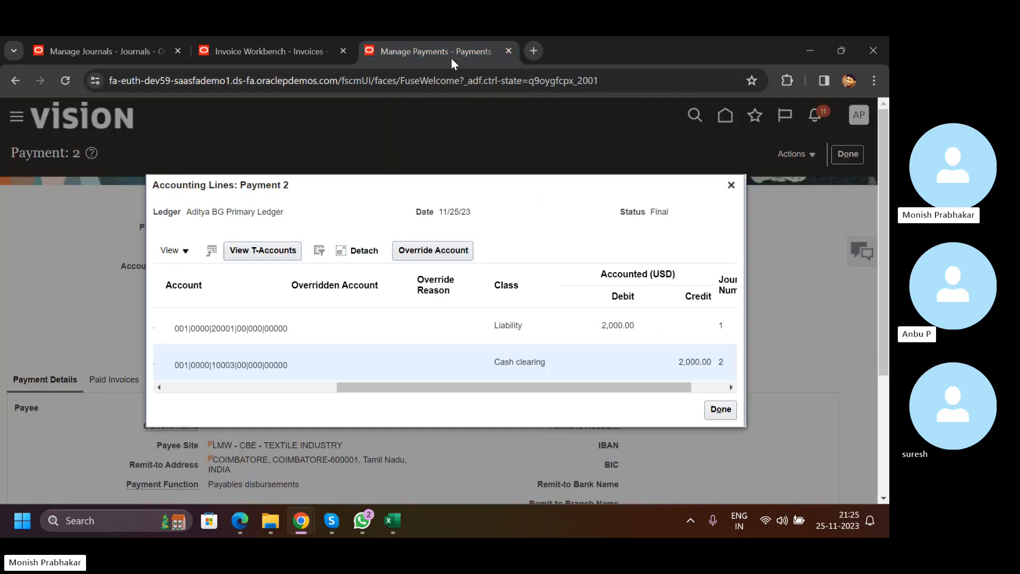
left_click(728, 185)
left_click(848, 154)
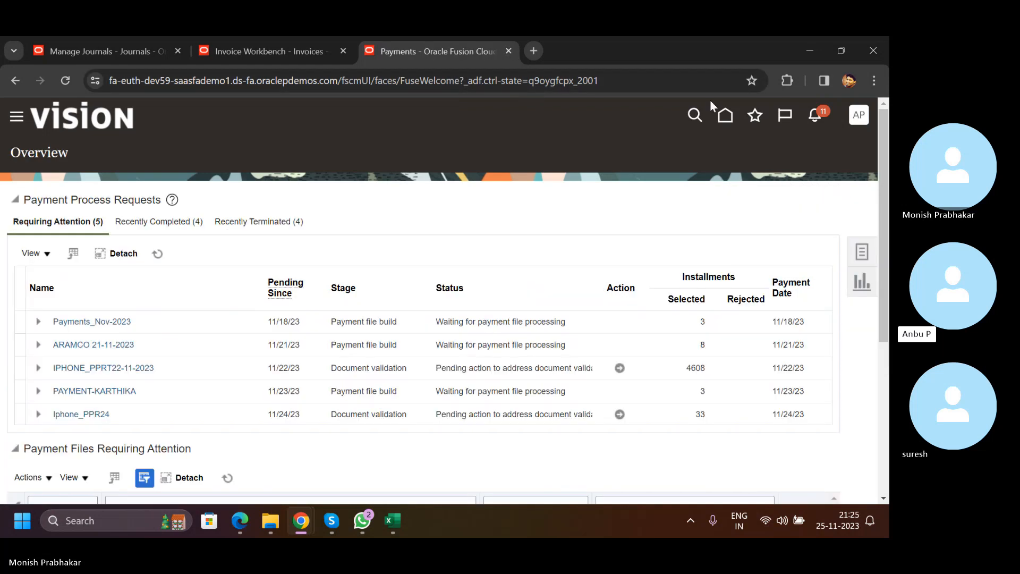
Close the Payments page in the browser and switch to the Skype call.
left_click(858, 115)
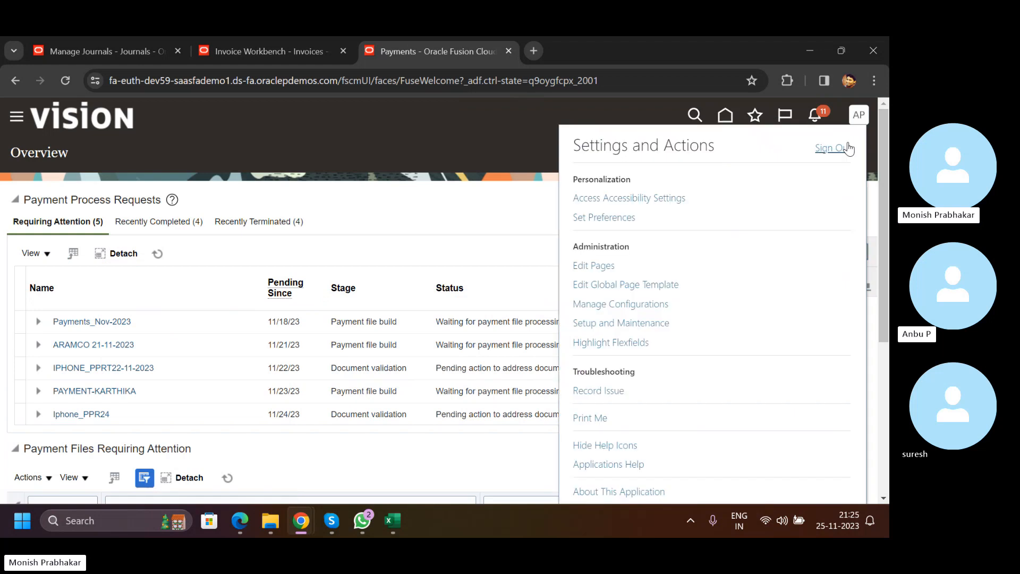
left_click(506, 52)
left_click(59, 49)
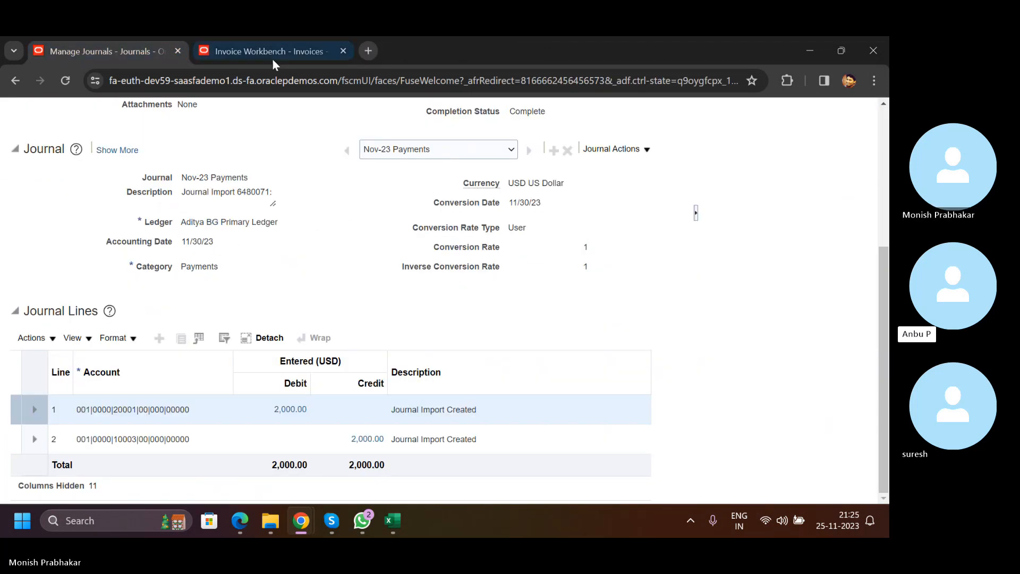
left_click(334, 524)
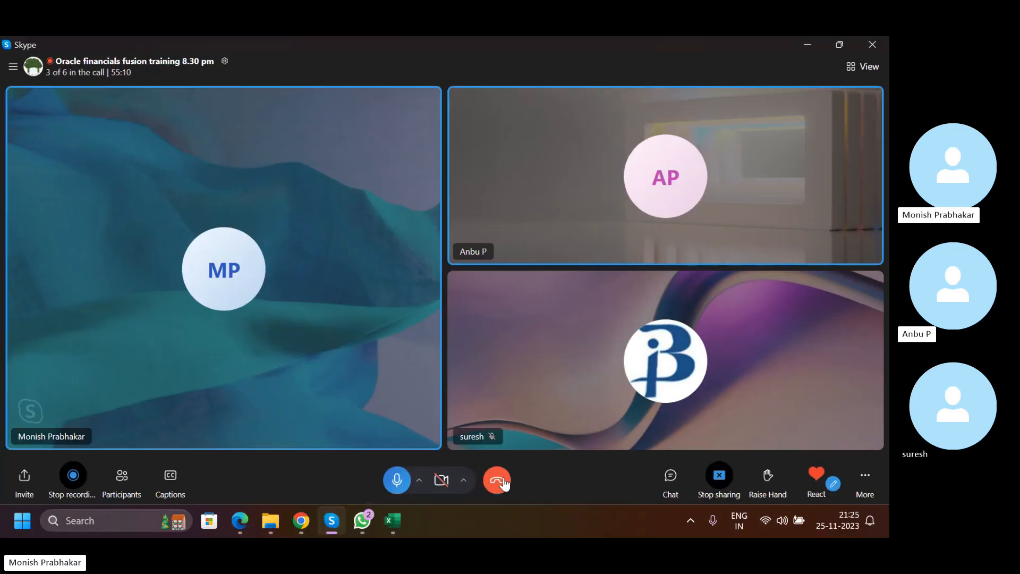